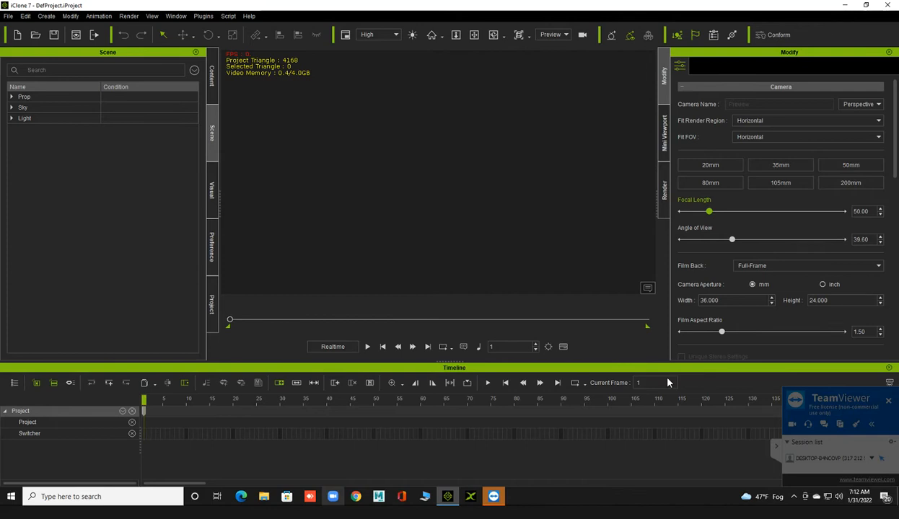
Open the scene 6 project from the story project folder
left_click(777, 450)
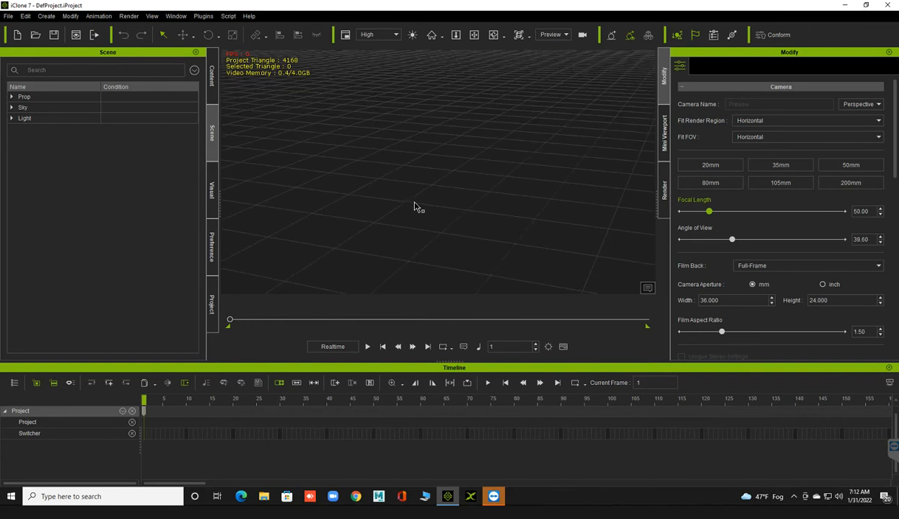
right_click_drag(433, 166, 491, 127)
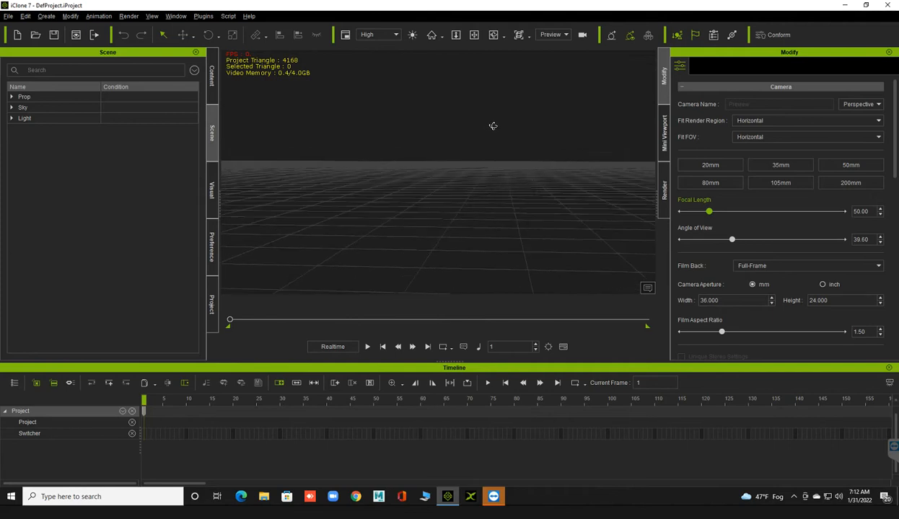
left_click(9, 16)
left_click(21, 44)
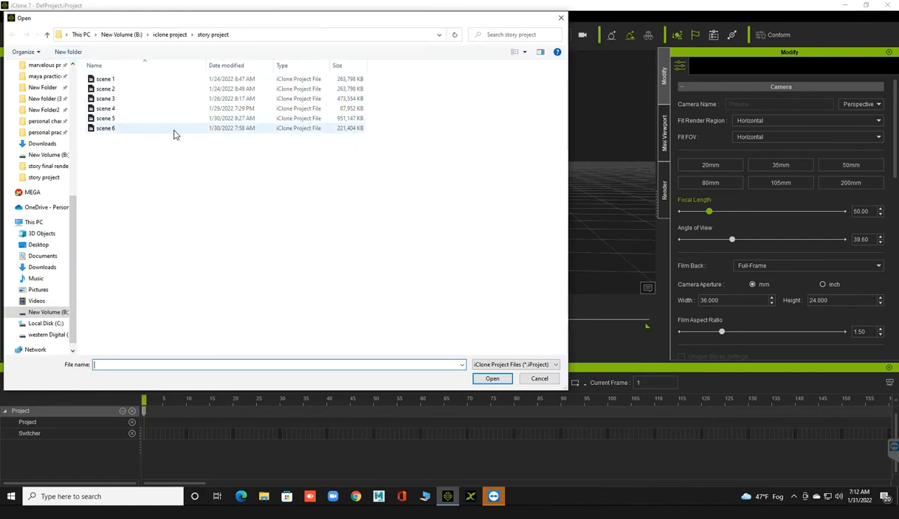
left_click(174, 134)
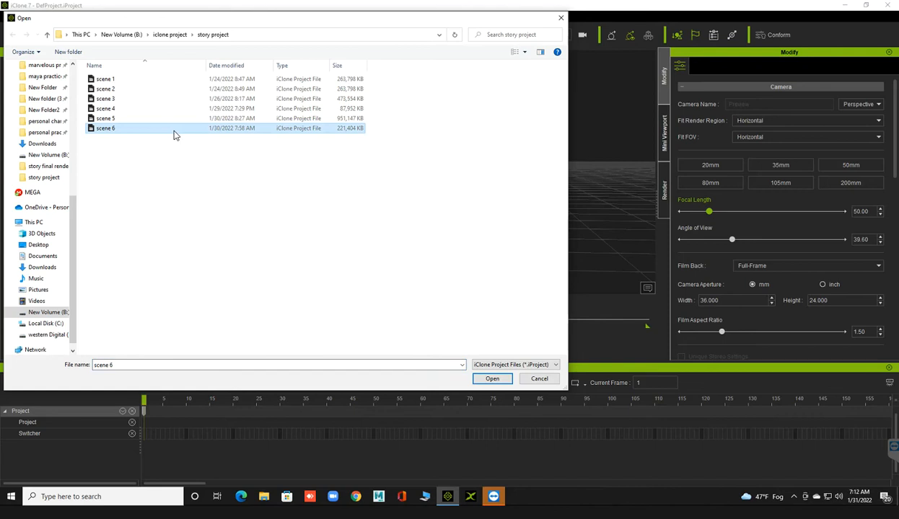
key("Return")
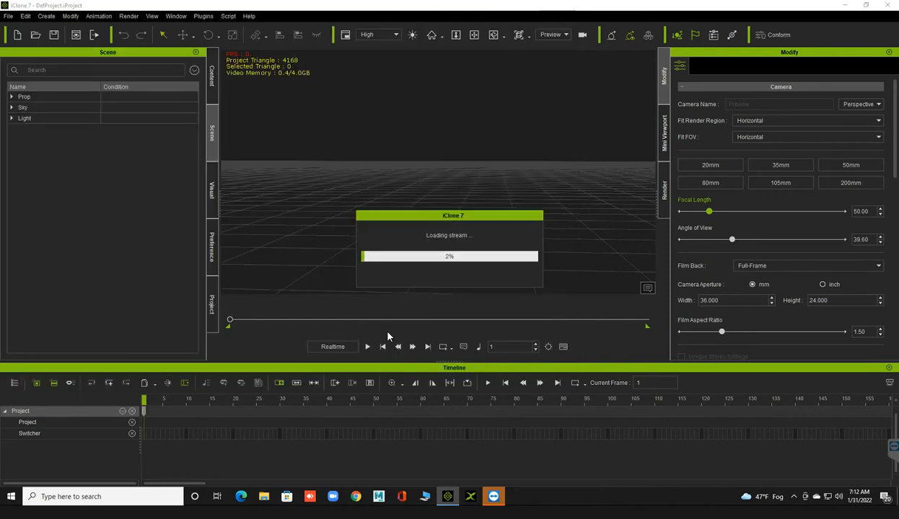
Open the story final render folder on New Volume (B:) and watch the fifth scene video
left_click(425, 496)
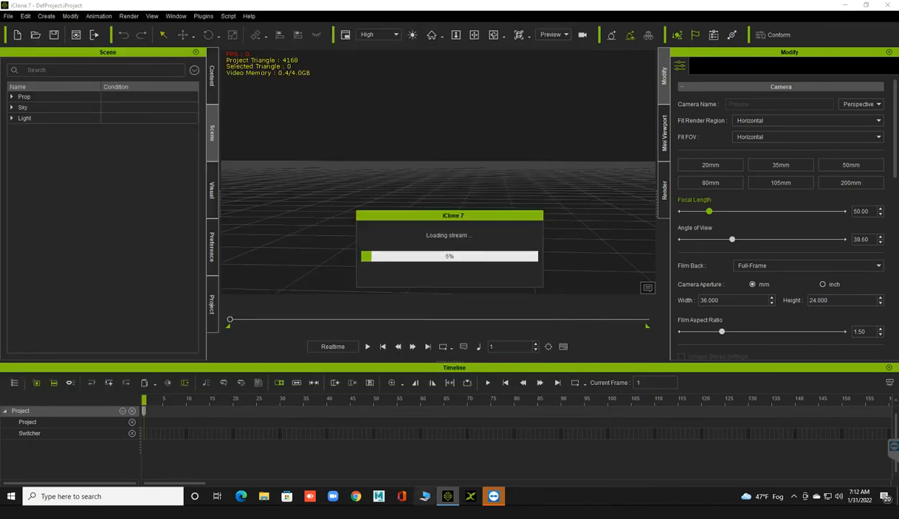
double_click(581, 307)
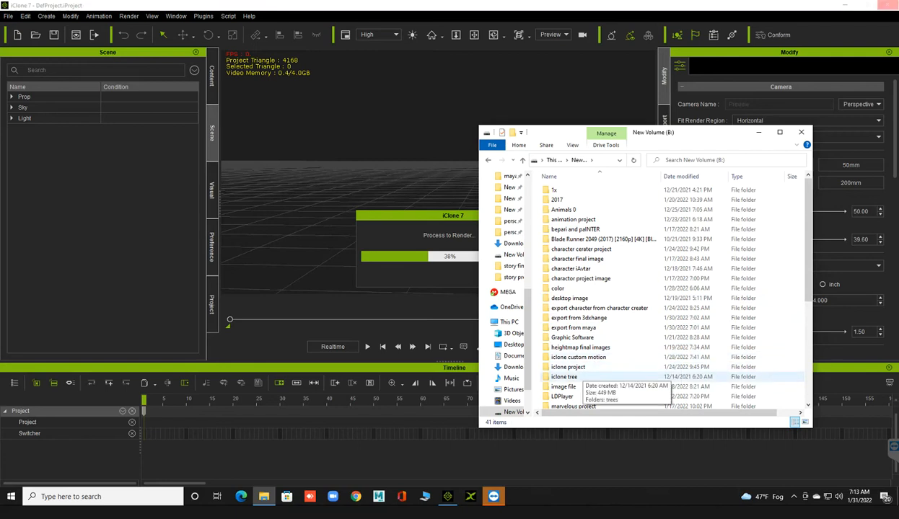
scroll(573, 383, "down", 1)
scroll(574, 384, "down", 2)
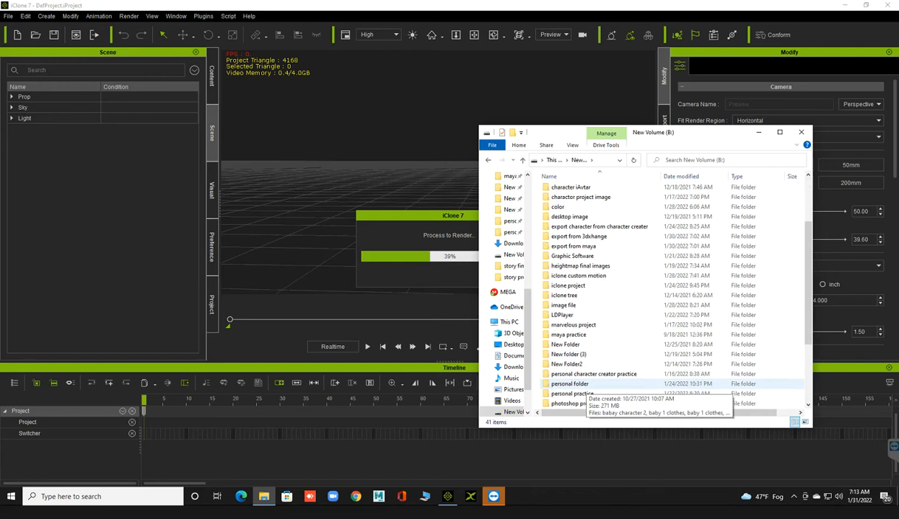
scroll(573, 383, "down", 3)
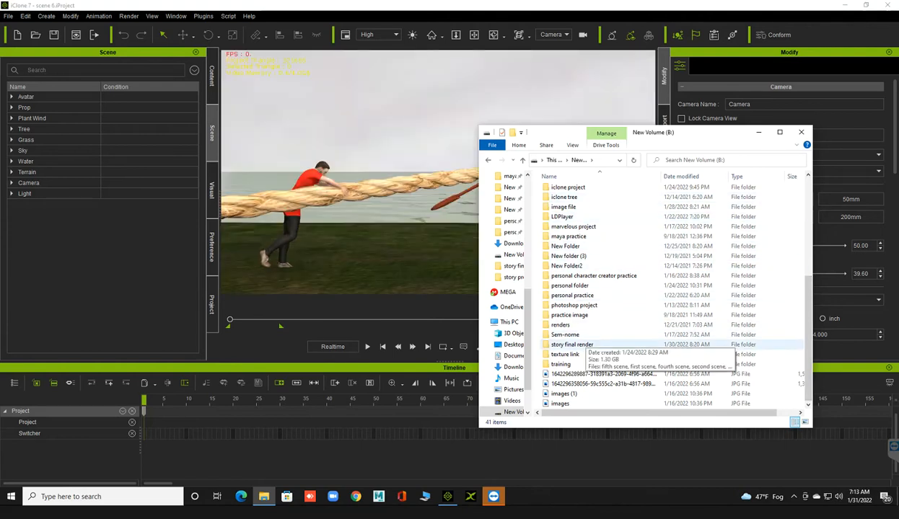
double_click(572, 344)
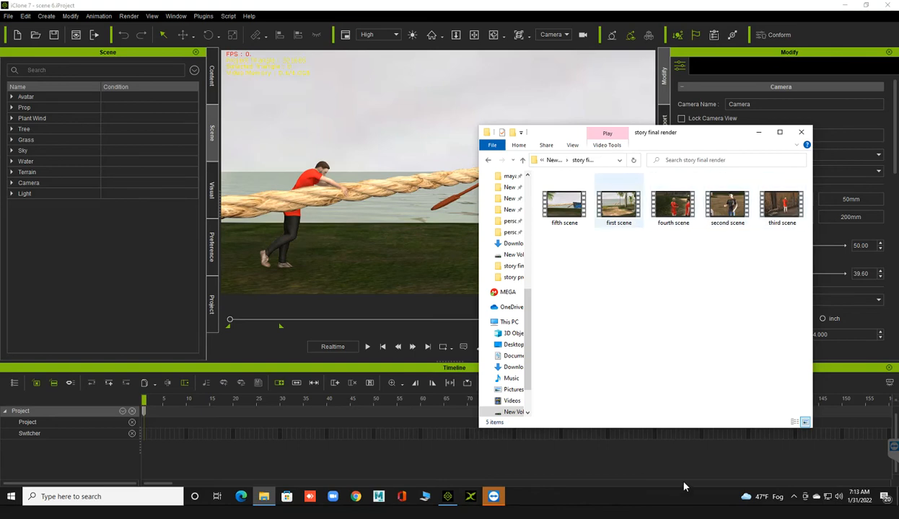
double_click(564, 206)
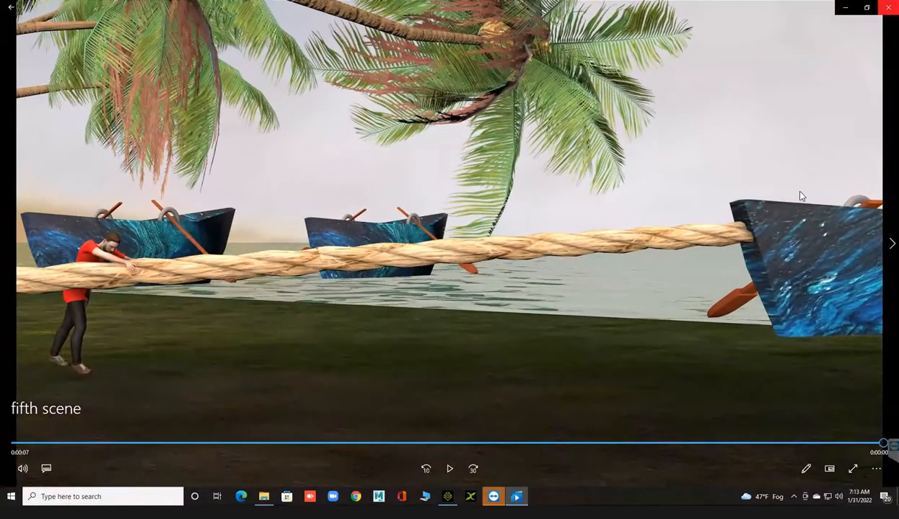
left_click(888, 9)
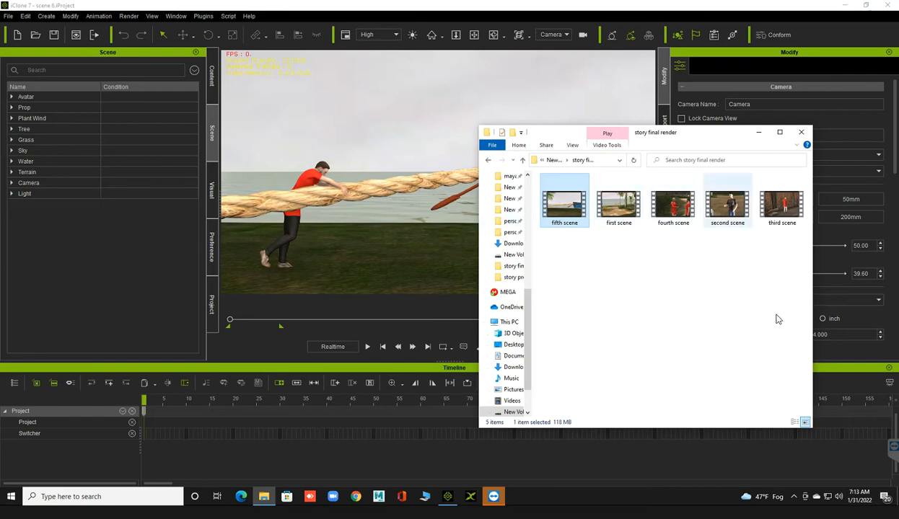
Watch the fourth scene video from the story final render folder, then put the folder window away
double_click(673, 204)
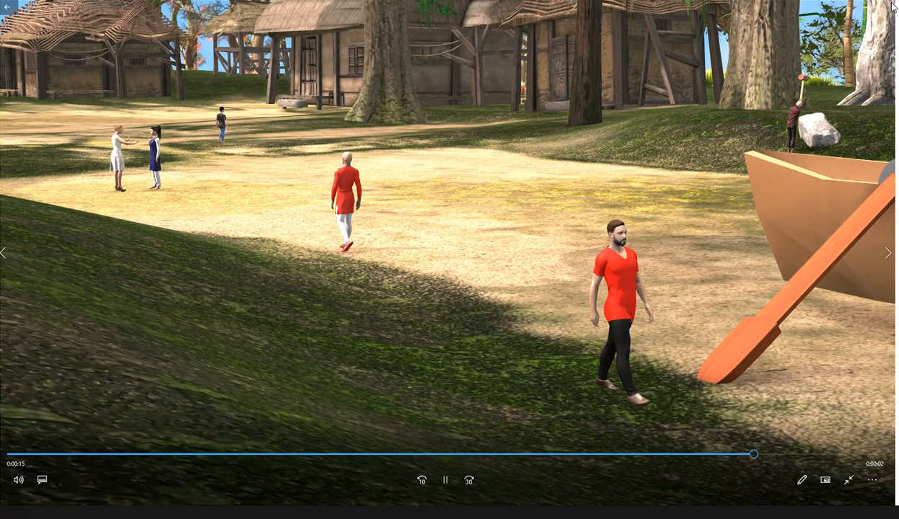
left_click(890, 6)
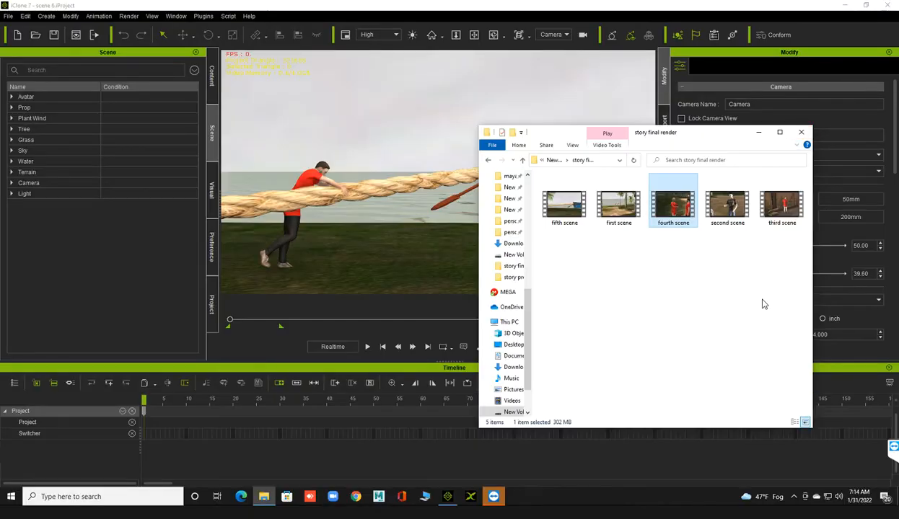
left_click(759, 134)
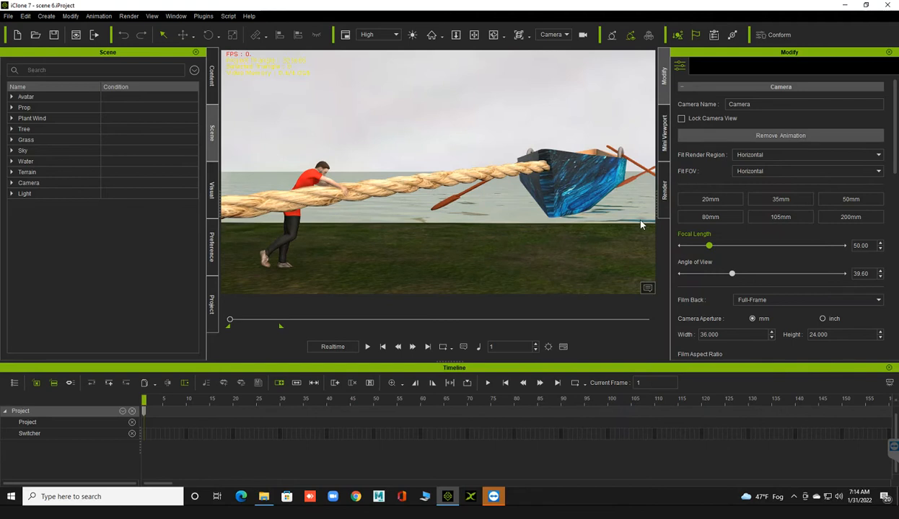
Open the first handwritten story page image on New Volume (B:) with Photos and read through the story
left_click(263, 497)
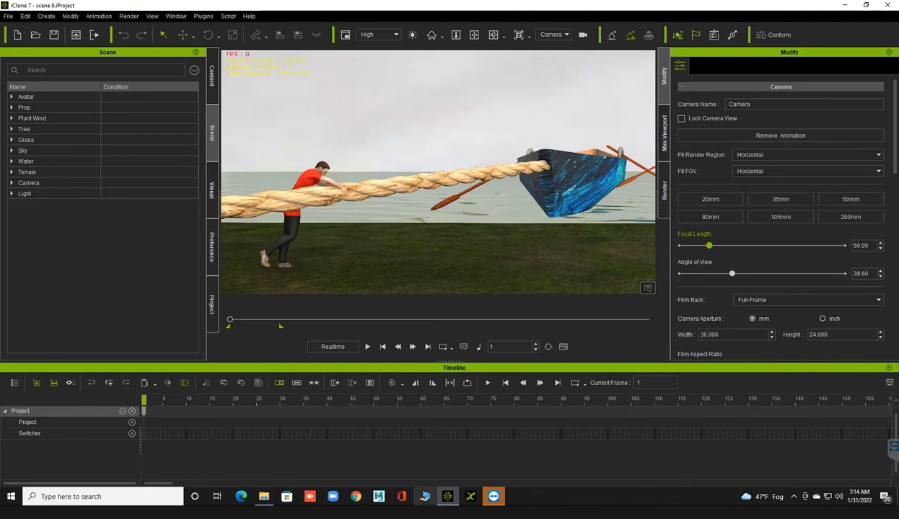
double_click(598, 326)
scroll(635, 325, "down", 5)
left_click(613, 386)
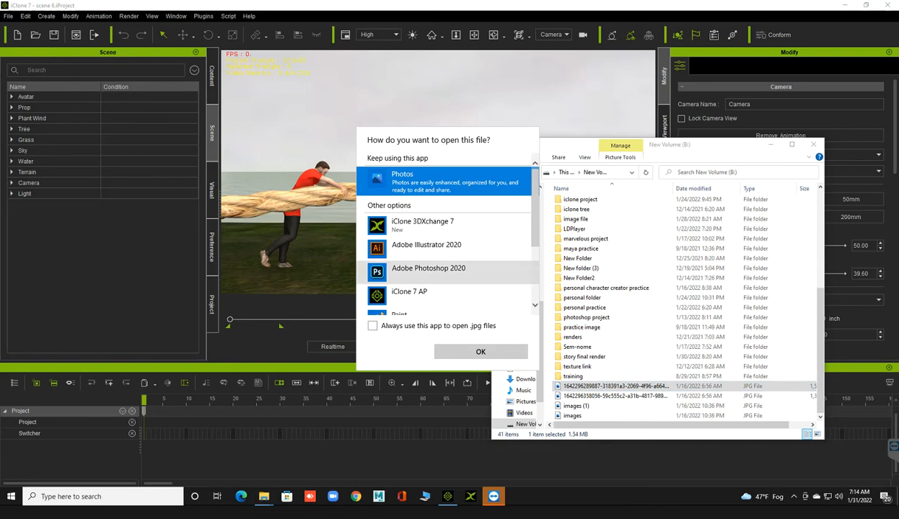
key("Return")
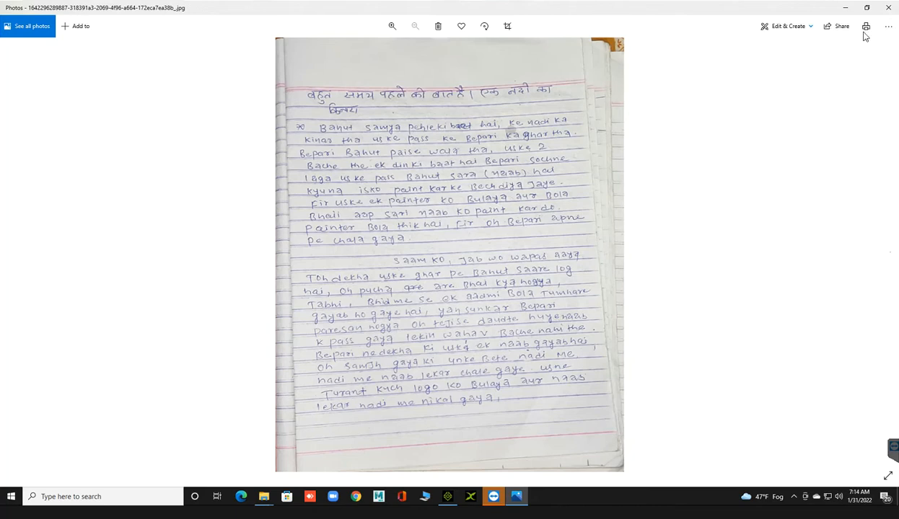
left_click(887, 10)
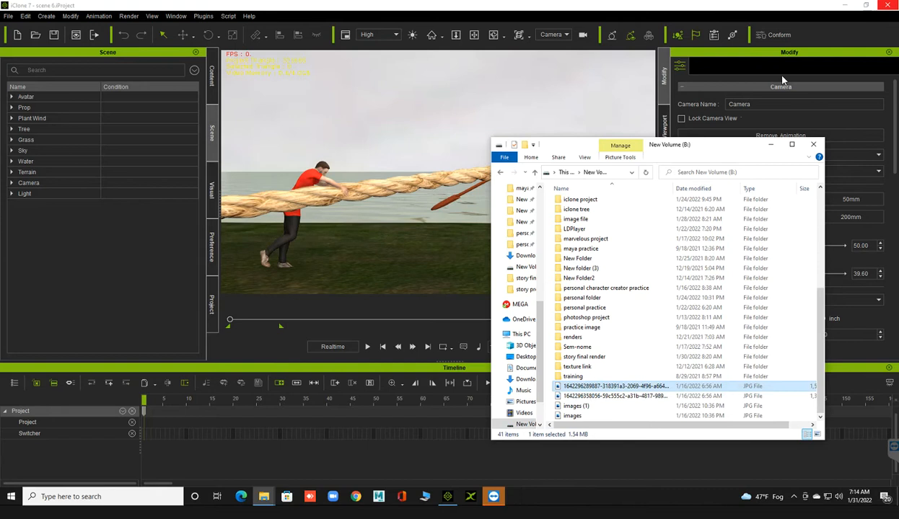
left_click(768, 147)
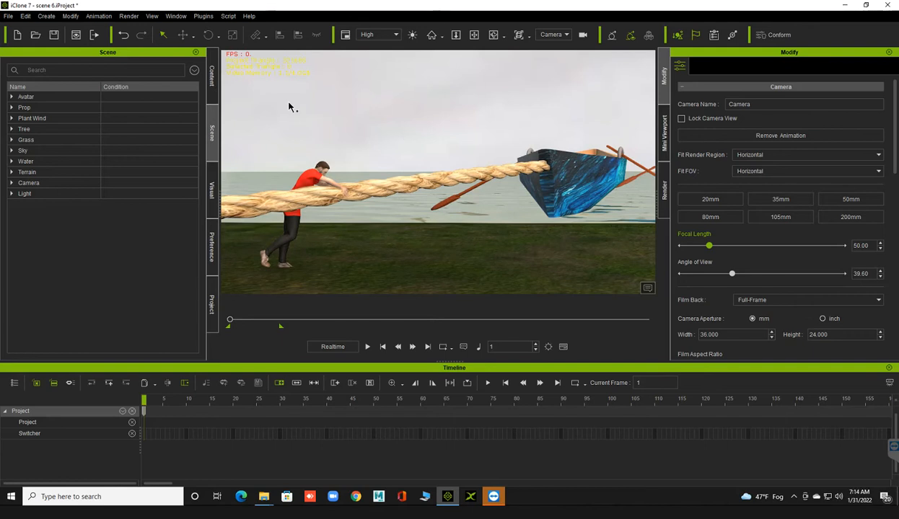
Save the project under the new name scene 7 in the story project folder
left_click(8, 16)
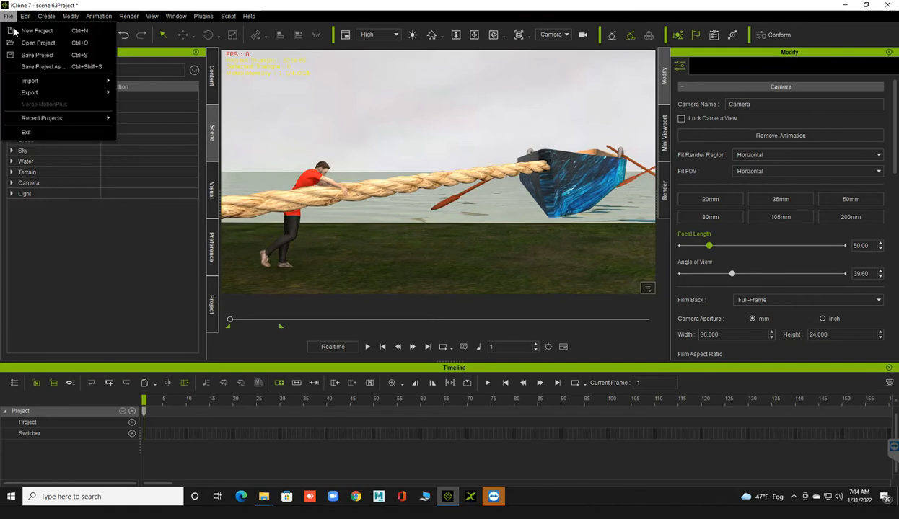
left_click(32, 66)
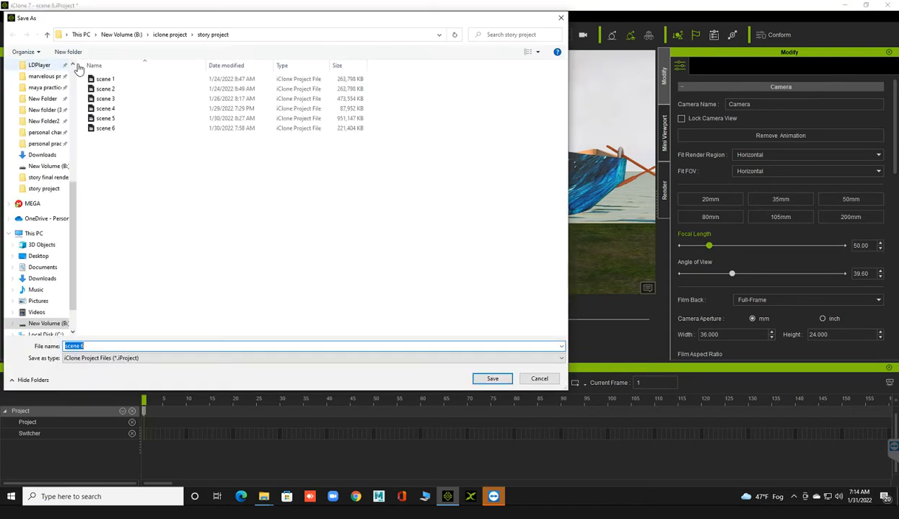
left_click(290, 348)
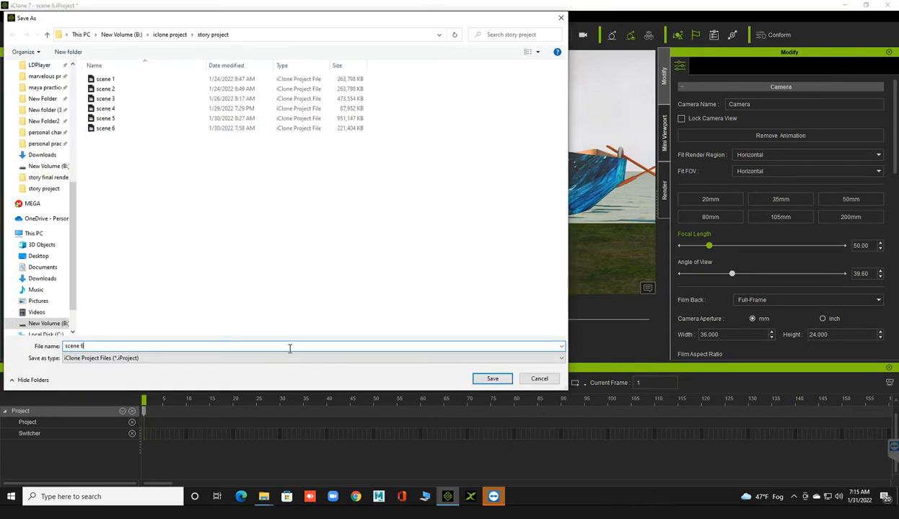
key("Return")
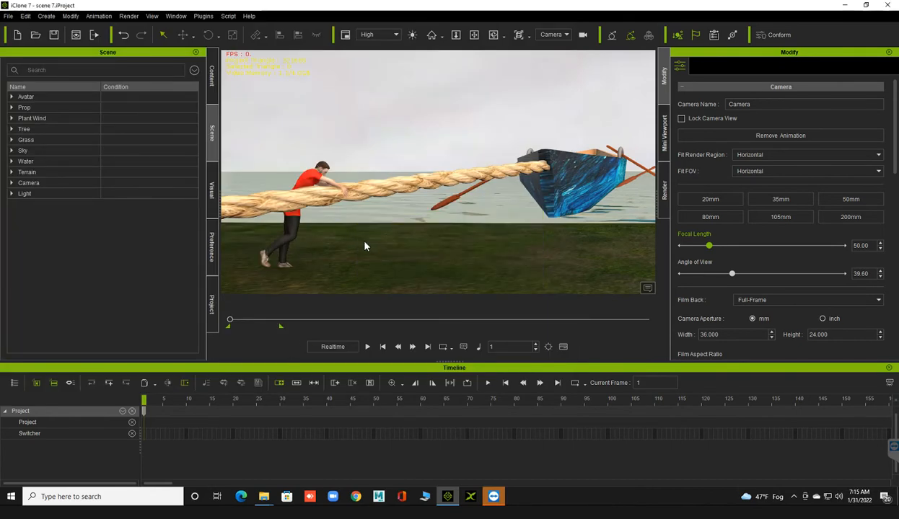
Delete the camera from the scene
scroll(357, 286, "down", 2)
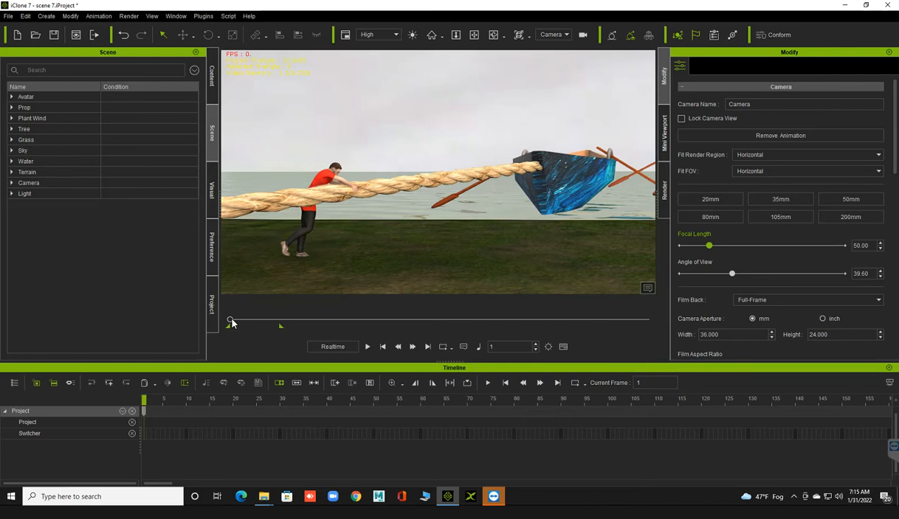
left_click(44, 185)
key("Delete")
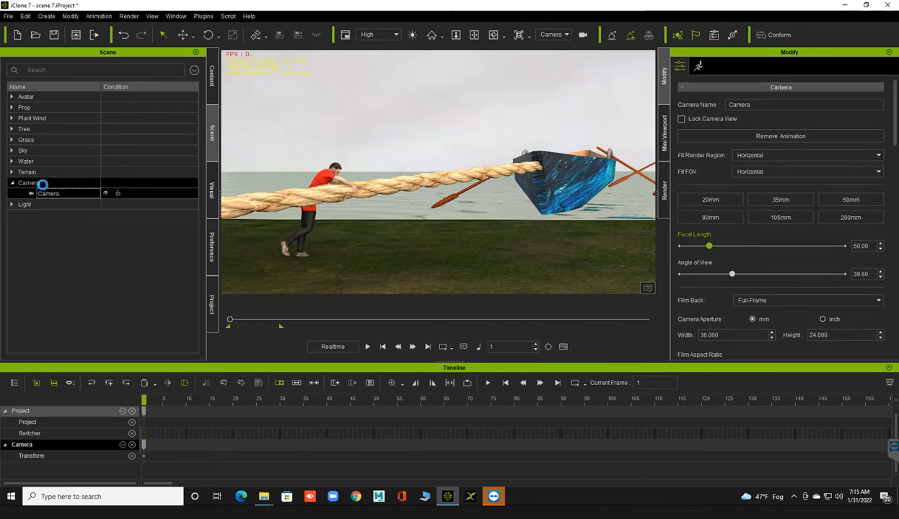
Go to the project's last frame and delete the rope prop tied to the boat
scroll(375, 170, "down", 3)
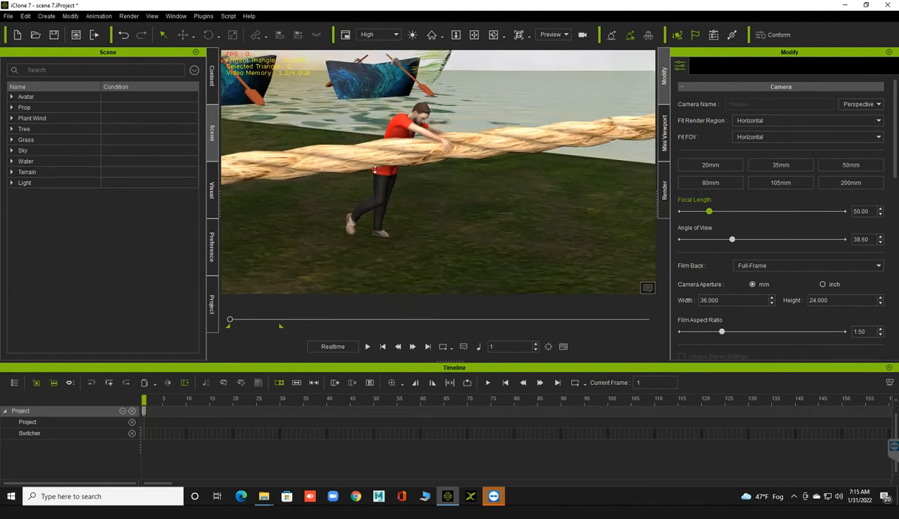
scroll(374, 170, "down", 2)
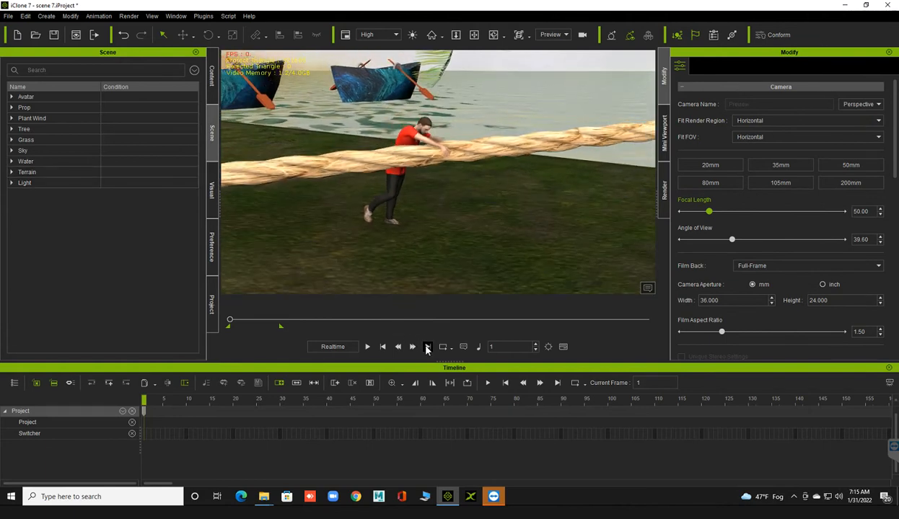
left_click(427, 347)
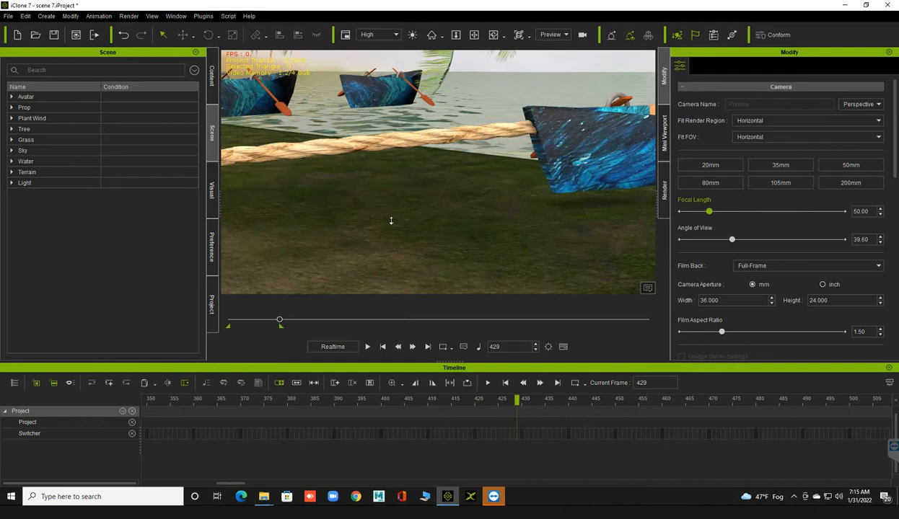
scroll(528, 205, "down", 1)
scroll(445, 202, "down", 3)
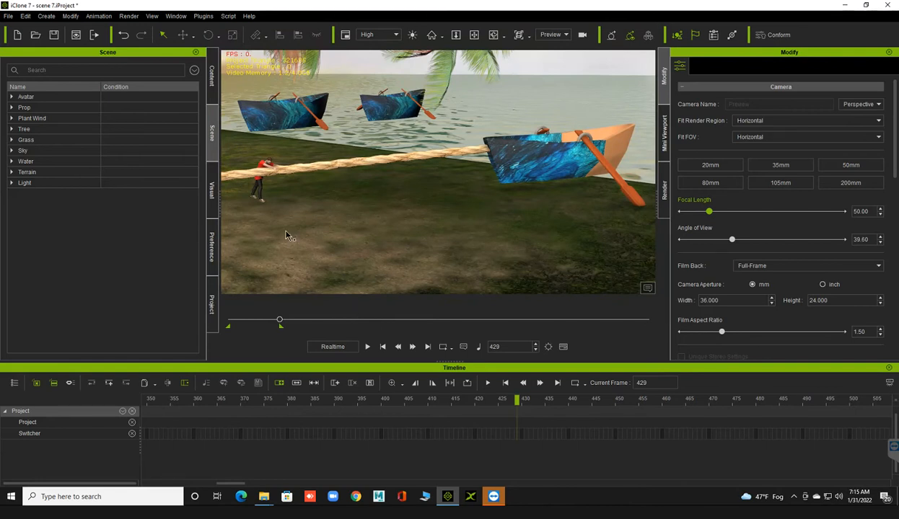
left_click(261, 177)
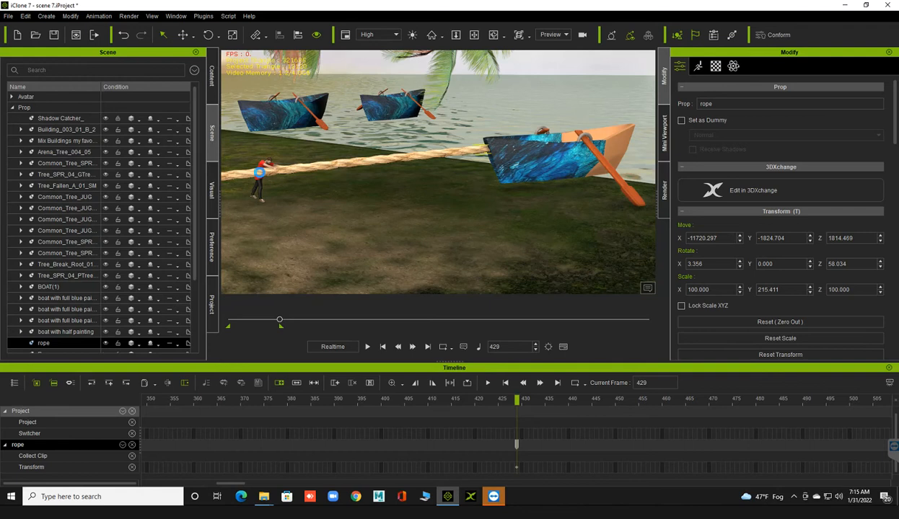
key("Delete")
Return to the first frame and remove the object animation from the boat with half painting
right_click_drag(499, 199, 462, 179)
right_click_drag(456, 172, 517, 196)
scroll(517, 194, "down", 2)
middle_click_drag(529, 201, 381, 186)
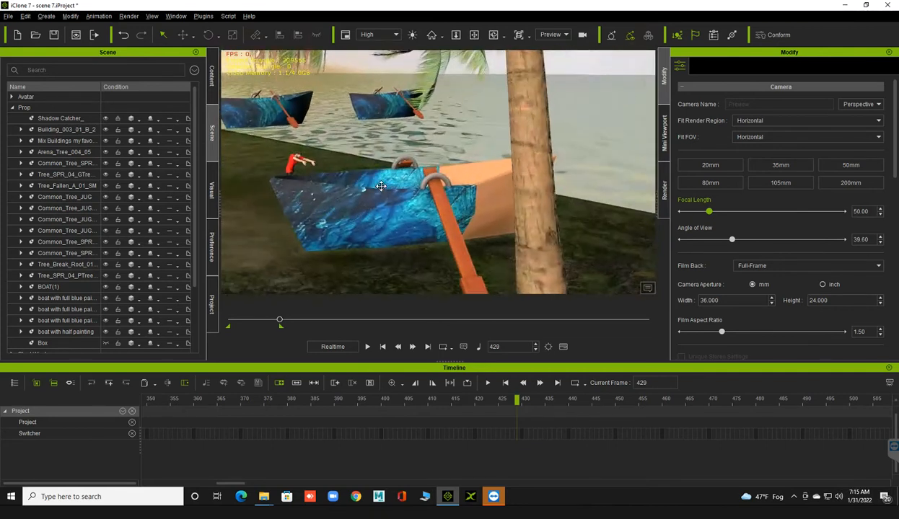
left_click(382, 347)
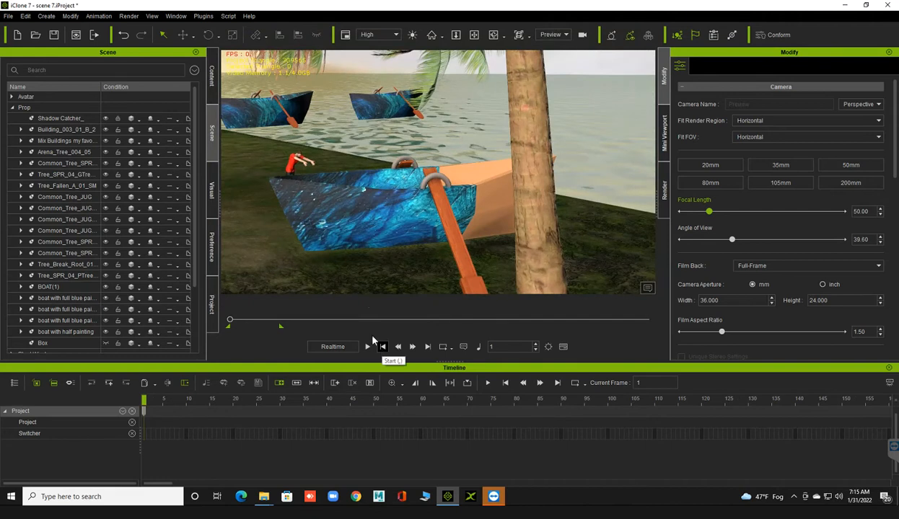
left_click(363, 222)
right_click(364, 225)
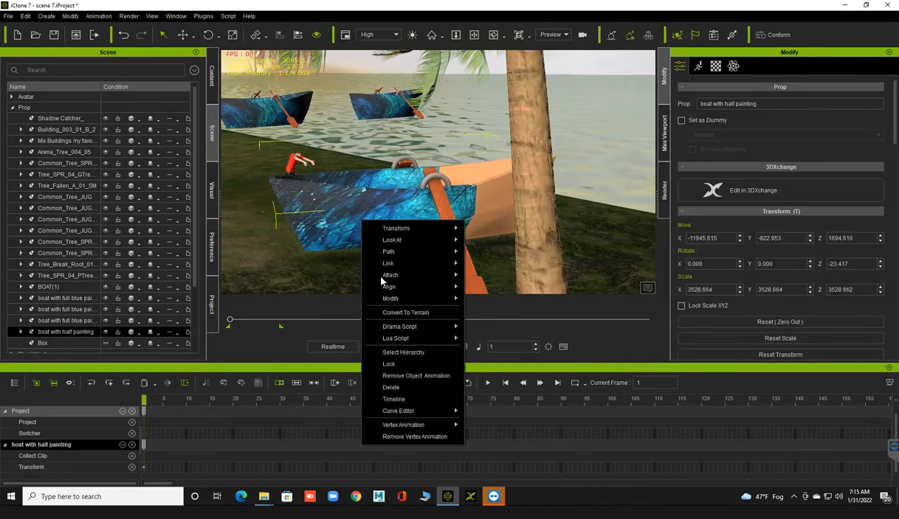
left_click(396, 374)
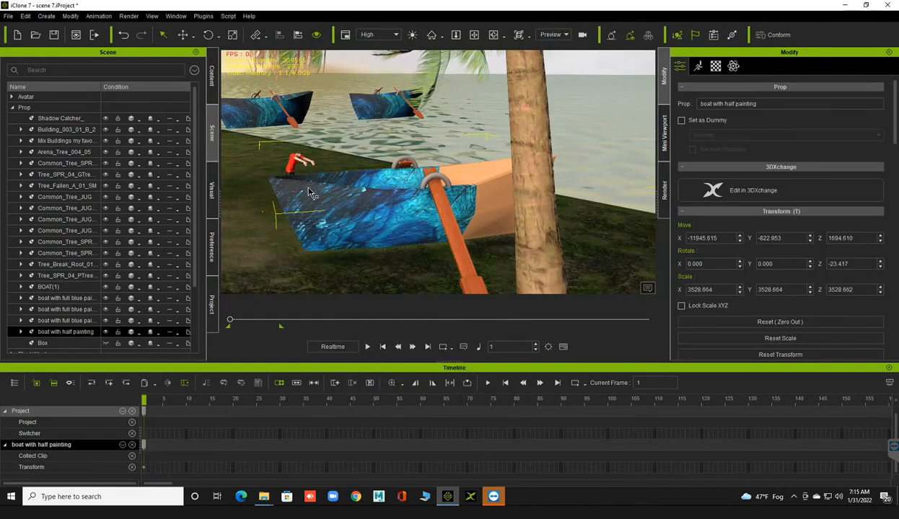
Delete the red-shirted avatar standing on the boat with half painting
left_click(296, 165)
right_click(296, 163)
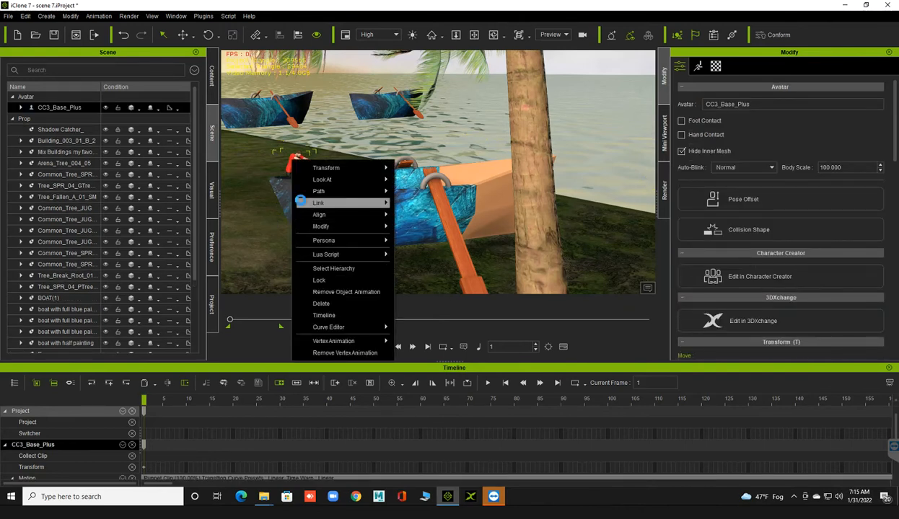
left_click(287, 172)
key("Delete")
Move the boat with half painting along the shore to about X -11359, Y -1406, Z 1681
left_click(334, 224)
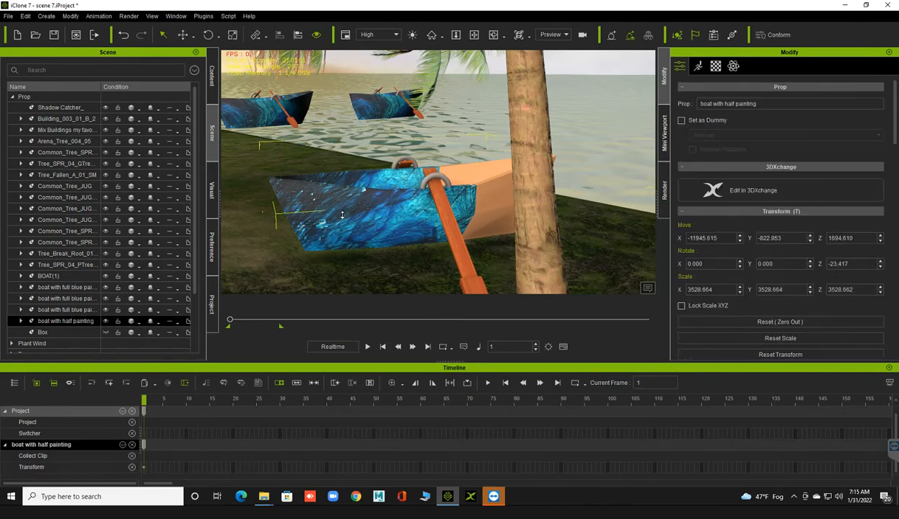
scroll(338, 215, "down", 4)
mouse_move(337, 215)
middle_mouse_down()
mouse_move(343, 201)
mouse_move(417, 216)
middle_mouse_up()
right_click_drag(417, 217, 395, 233)
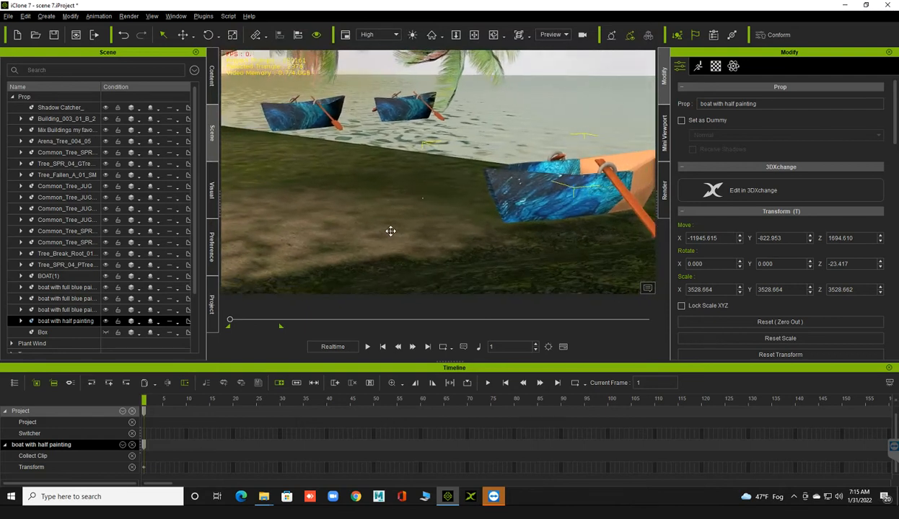
key("w")
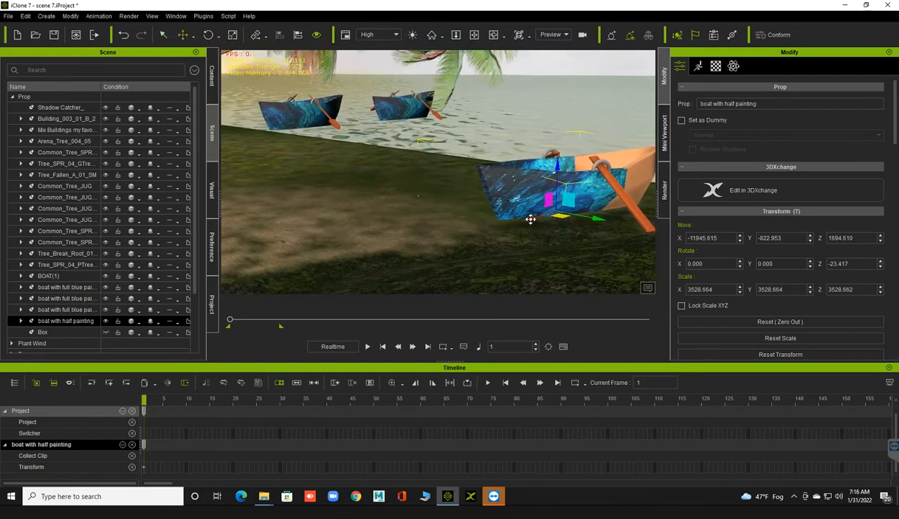
left_click_drag(517, 222, 441, 225)
right_click_drag(441, 225, 461, 225)
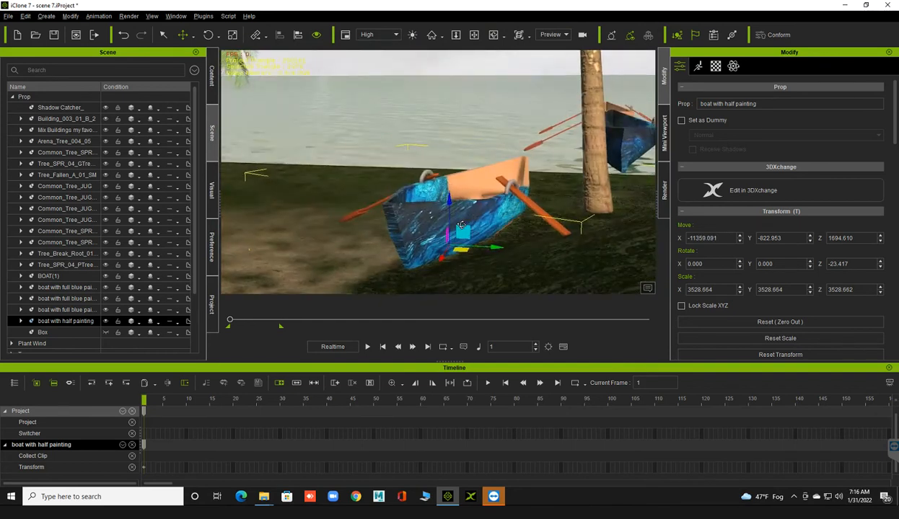
left_click_drag(489, 247, 264, 198)
scroll(395, 201, "down", 1)
middle_click_drag(449, 215, 503, 224)
mouse_move(347, 225)
middle_mouse_down()
mouse_move(407, 223)
mouse_move(454, 238)
middle_mouse_up()
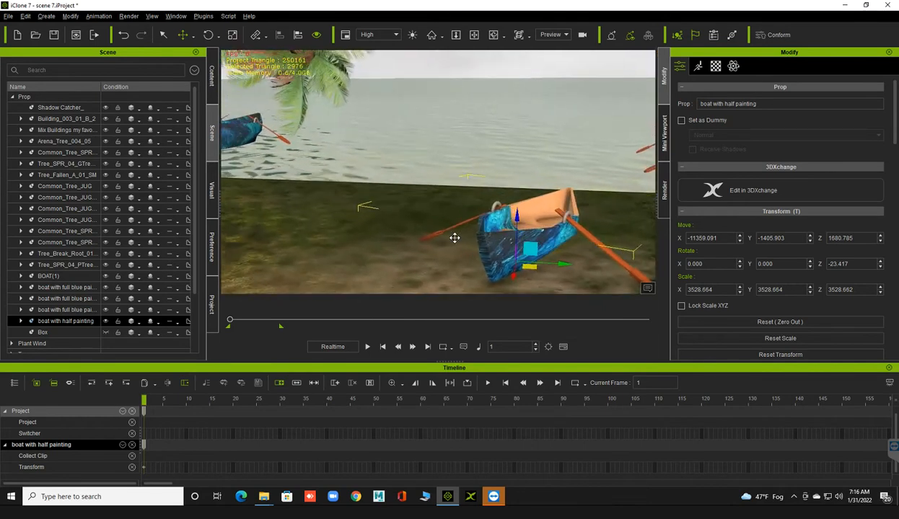
Move boat with full blue painting(1) from the water onto the shore, to about X -11519, Y -2393
left_click(245, 130)
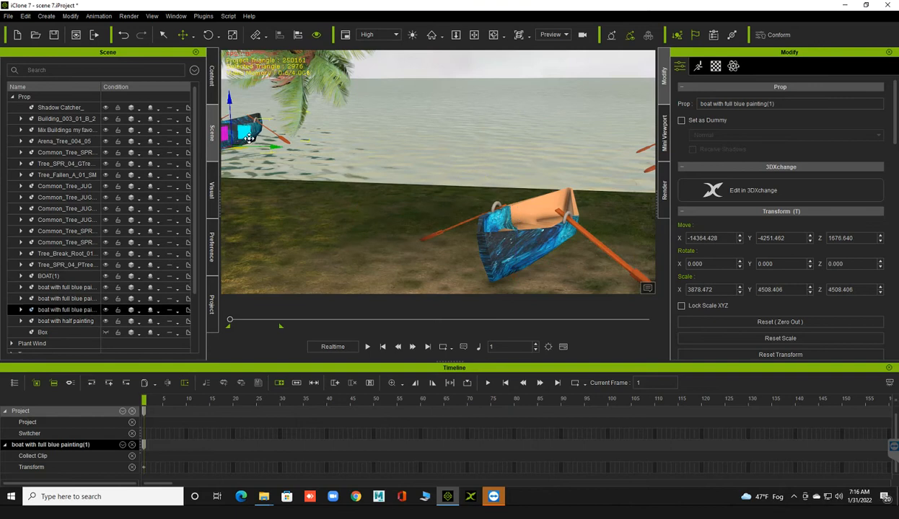
left_click_drag(264, 168, 313, 251)
middle_click_drag(379, 204, 312, 182)
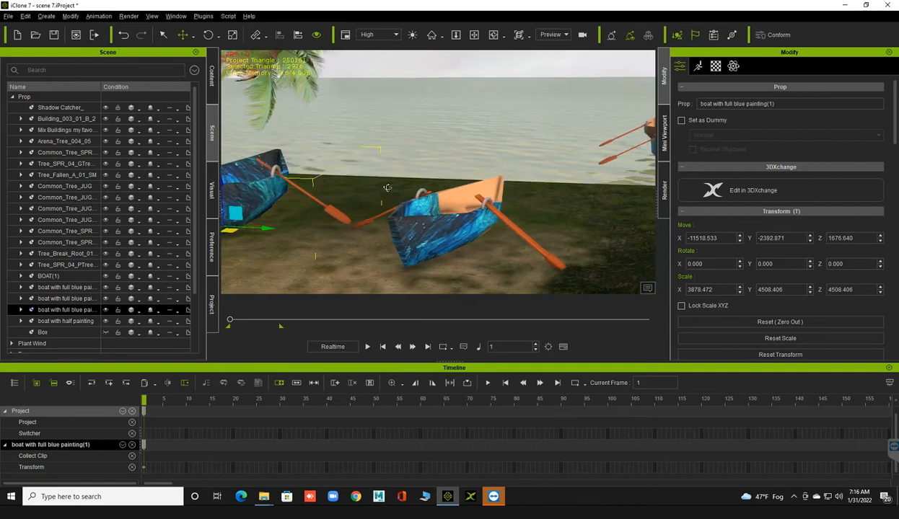
right_click_drag(312, 182, 395, 184)
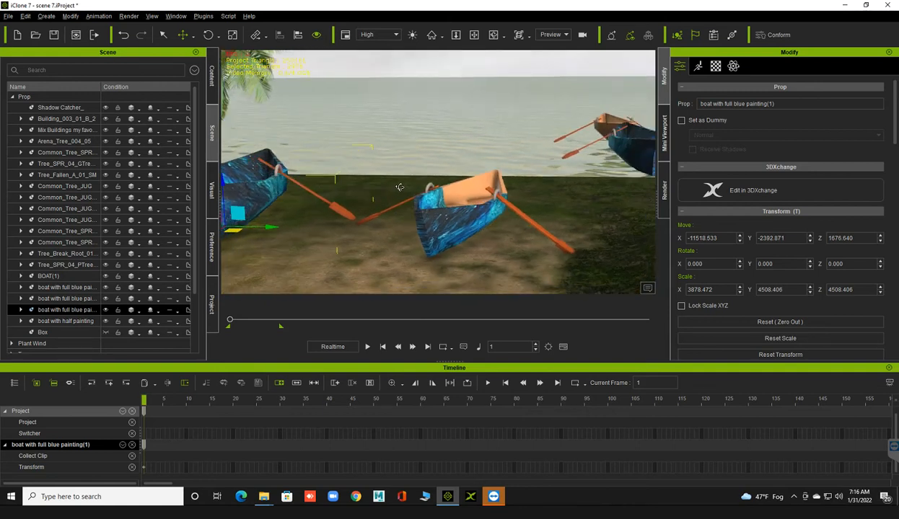
Bring the boat with full blue painting ashore in front of the other boats, to about X -10474, Y -1847
left_click(604, 145)
left_click_drag(635, 169, 369, 228)
mouse_move(364, 315)
left_mouse_down()
mouse_move(354, 340)
mouse_move(359, 323)
left_mouse_up()
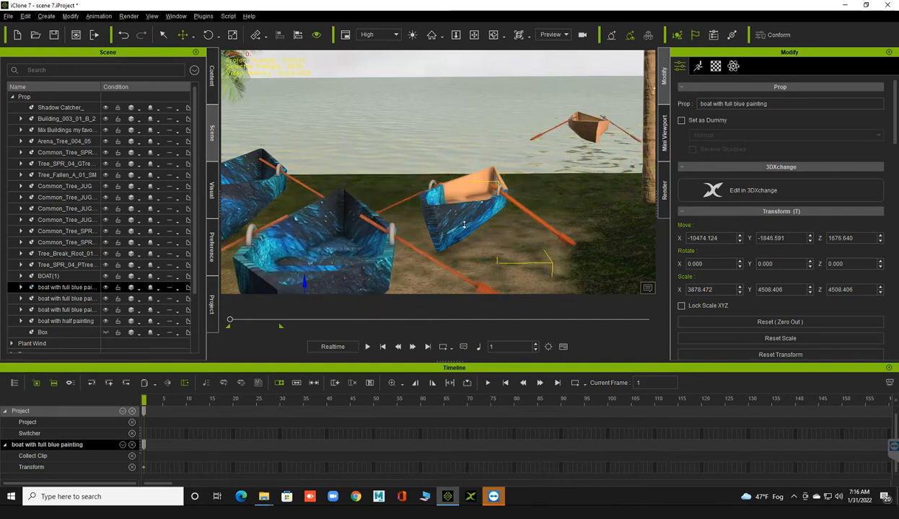
scroll(463, 225, "down", 1)
right_click_drag(398, 211, 461, 196)
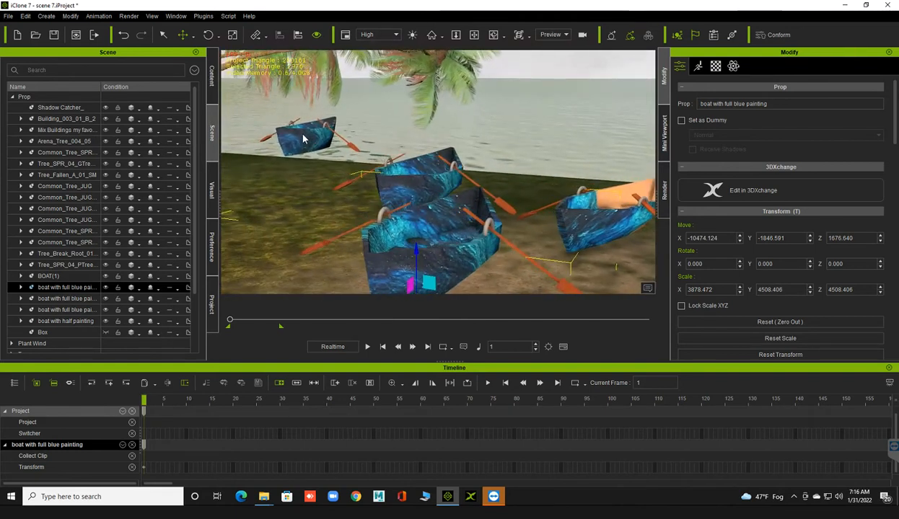
Move boat with full blue painting(0) out of the water onto the shore beside the other blue boats
left_click(302, 148)
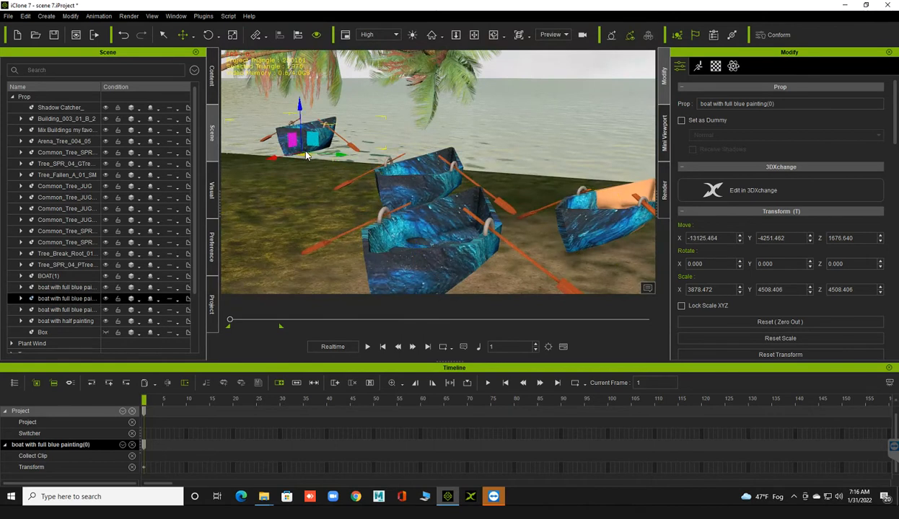
left_click_drag(292, 206, 238, 208)
right_click_drag(525, 129, 527, 107)
Move the unpainted BOAT(1) ashore in front of the half-painted boat, to about X -9861, Y -1177
left_click(541, 127)
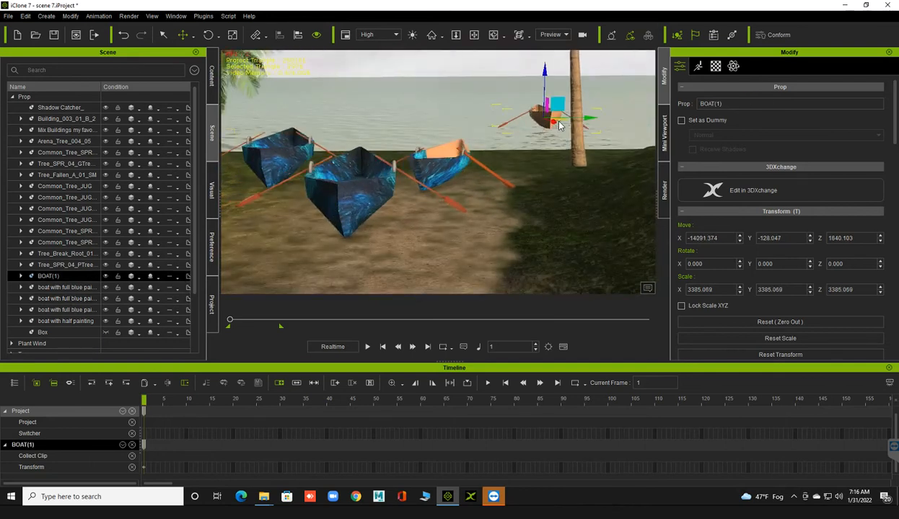
left_click_drag(558, 124, 560, 237)
right_click_drag(445, 193, 481, 163)
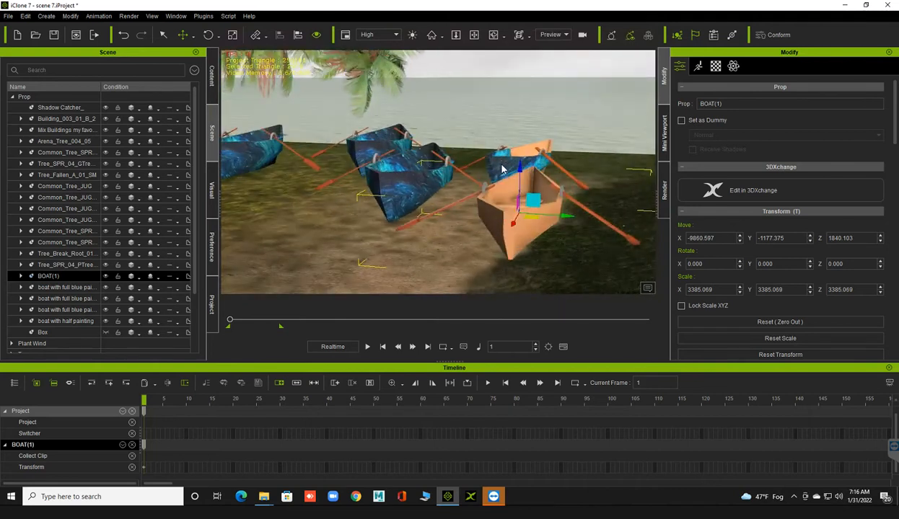
Examine the arrangement of the beached boats around the boat with half painting
left_click(503, 169)
left_click(432, 36)
right_click_drag(477, 171, 368, 191)
scroll(404, 204, "up", 2)
middle_click_drag(407, 205, 524, 215)
right_click_drag(299, 198, 338, 203)
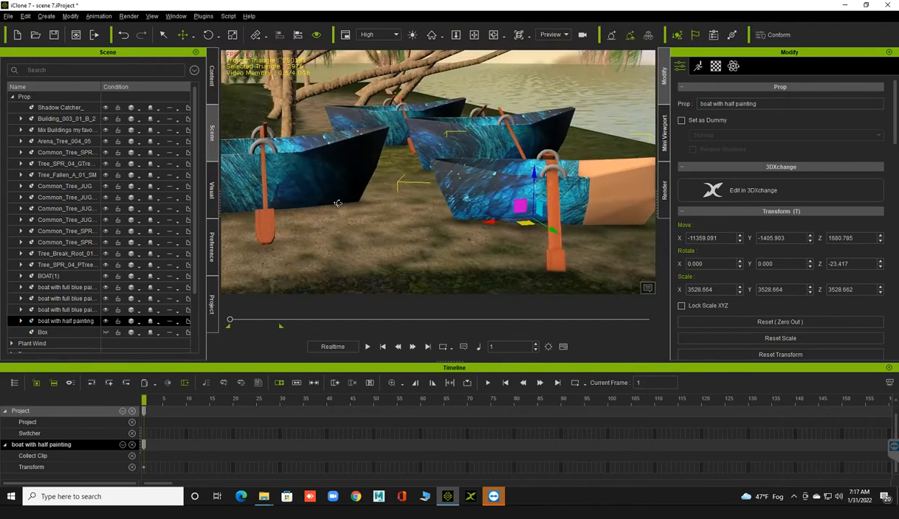
right_click_drag(398, 200, 387, 196)
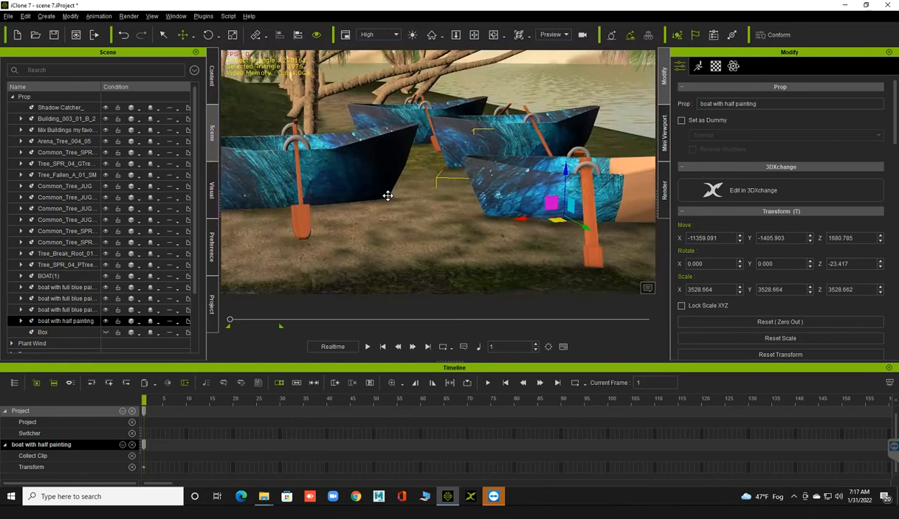
Add the Painter avatar from the custom bepar and painter folder to the ground between the boats
left_click(212, 76)
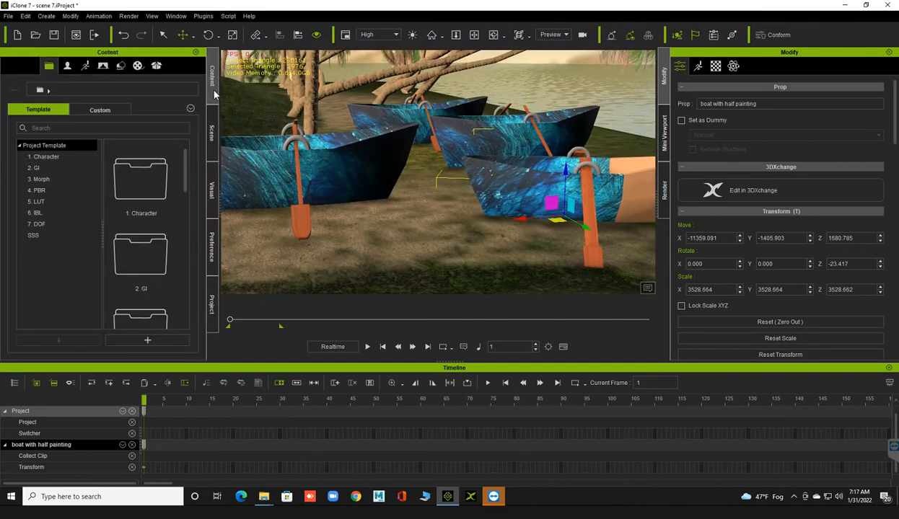
left_click(47, 157)
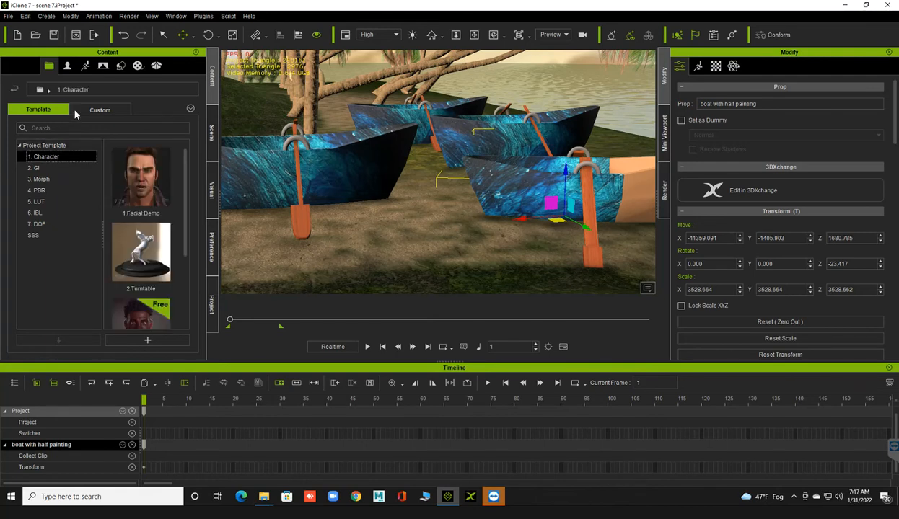
left_click(80, 109)
left_click(67, 66)
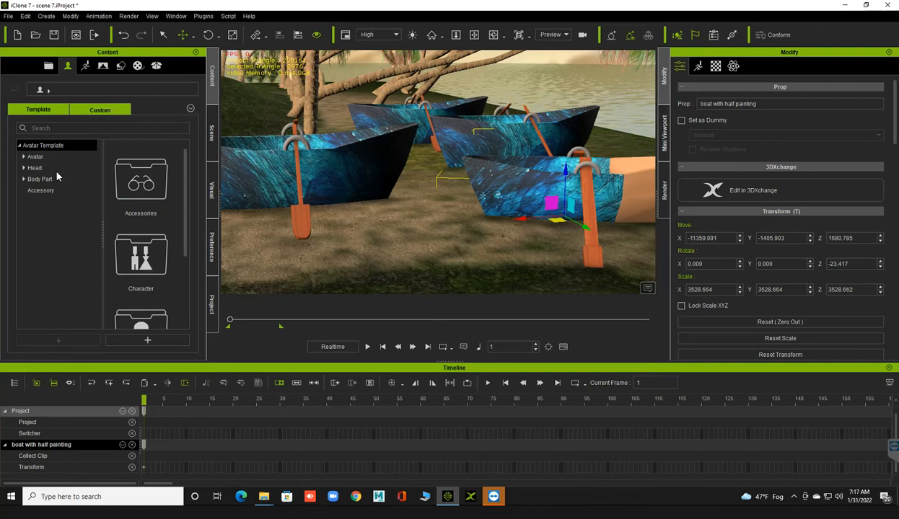
left_click(40, 158)
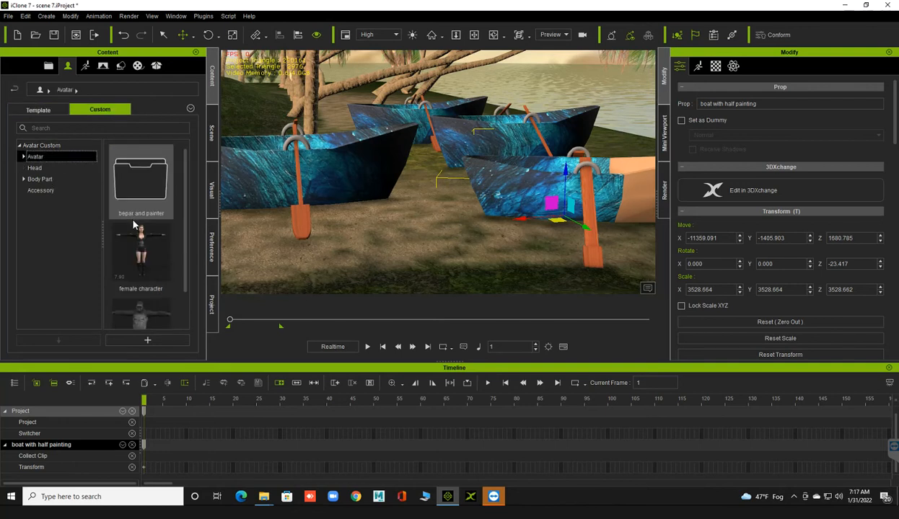
double_click(139, 205)
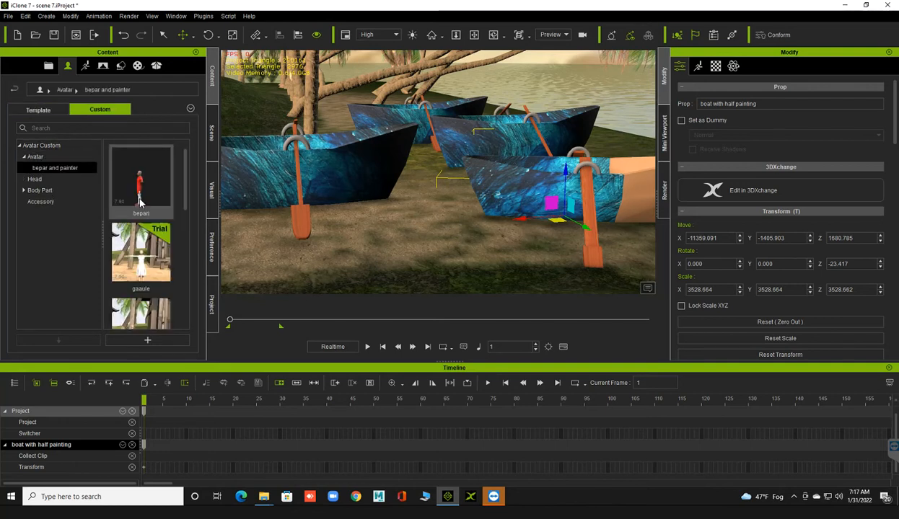
scroll(140, 202, "down", 3)
mouse_move(142, 276)
left_mouse_down()
mouse_move(287, 296)
mouse_move(421, 259)
mouse_move(443, 244)
left_mouse_up()
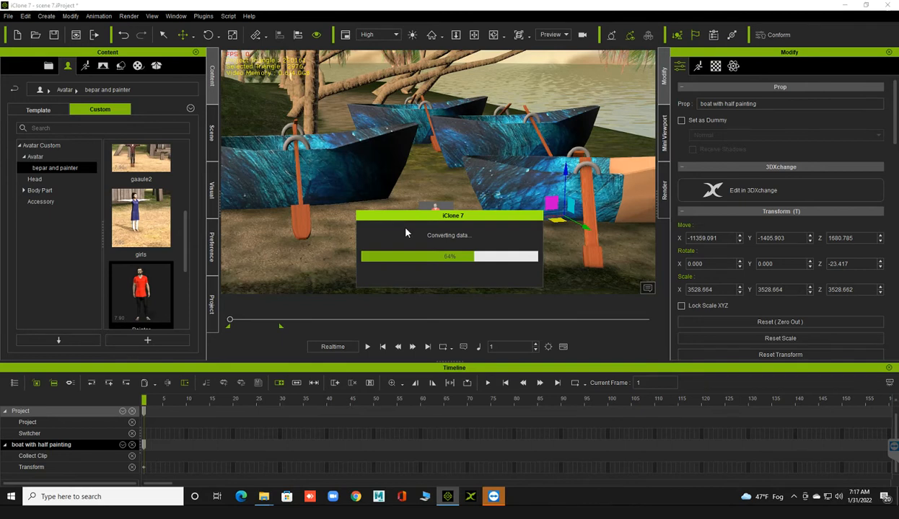
Move the painter avatar next to the boat with half painting and turn it toward the hull
right_click_drag(401, 208, 248, 188)
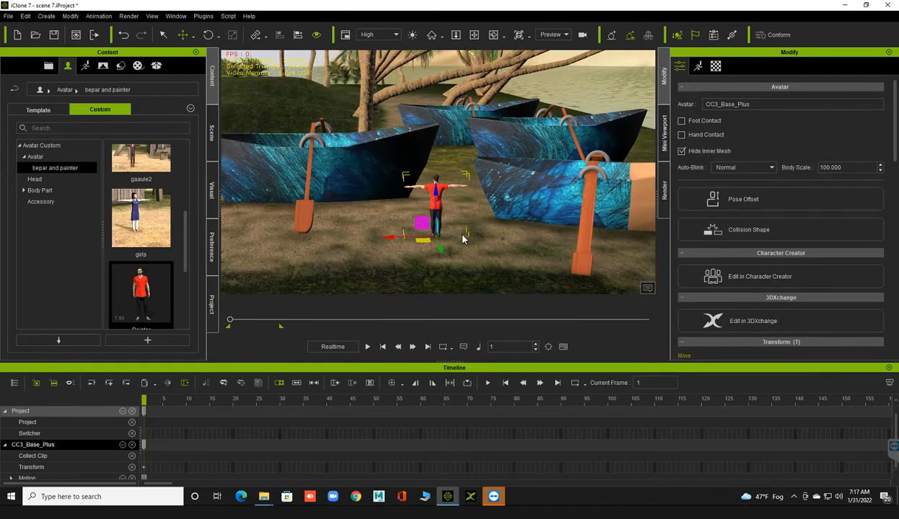
left_click_drag(433, 247, 488, 247)
key("e")
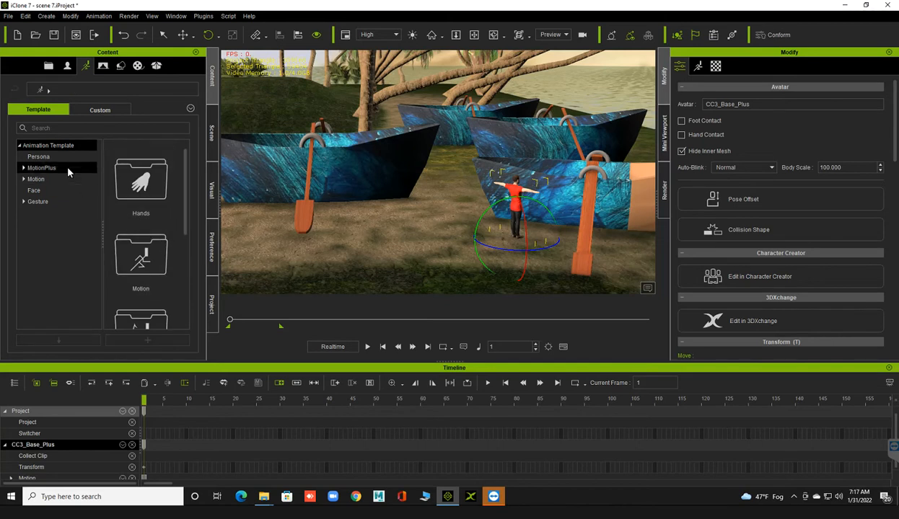
Apply the _Stand M pose from the 00_Pose motion templates to the painter avatar
left_click(62, 179)
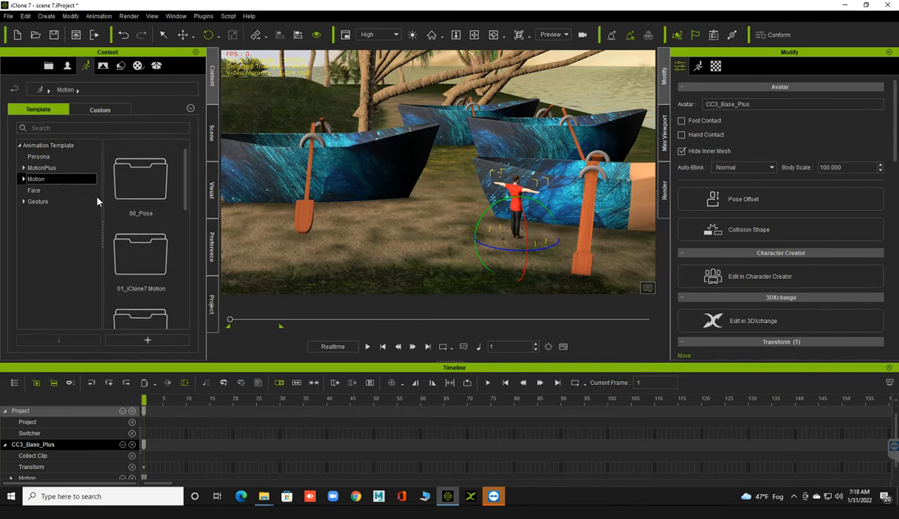
double_click(130, 162)
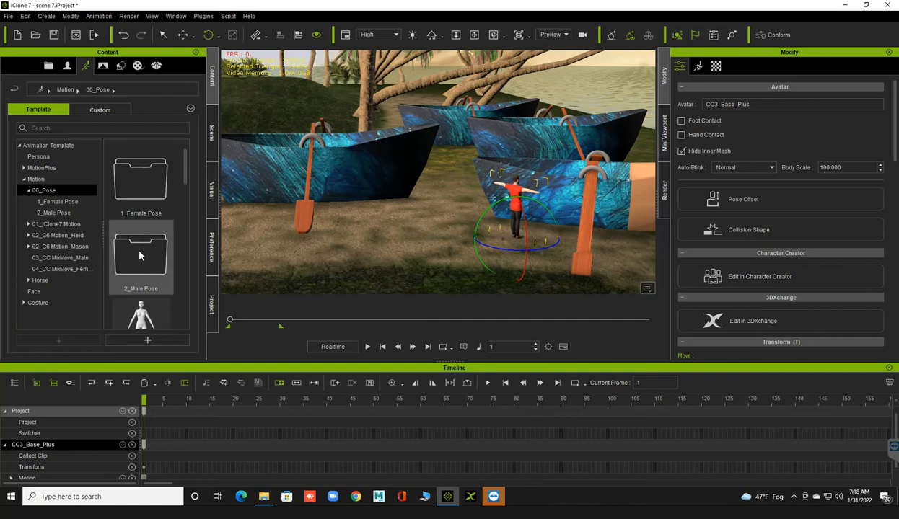
scroll(140, 256, "down", 3)
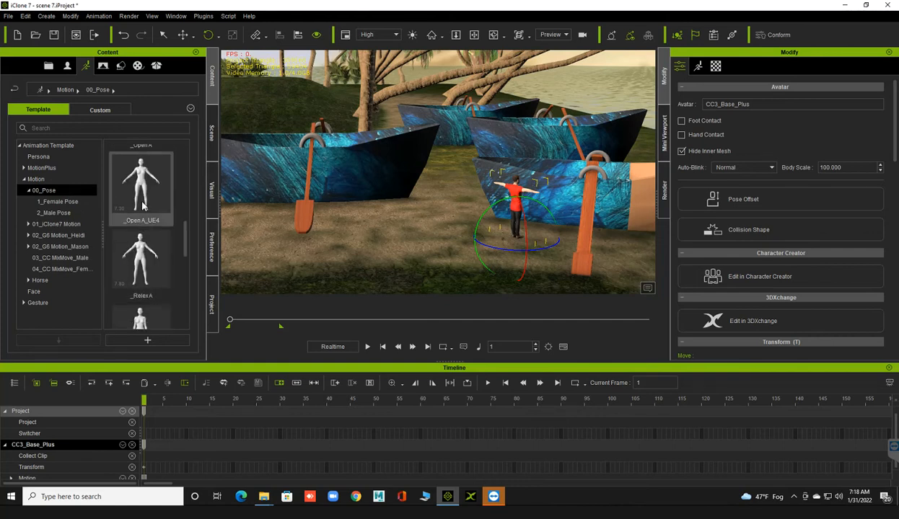
scroll(149, 272, "down", 5)
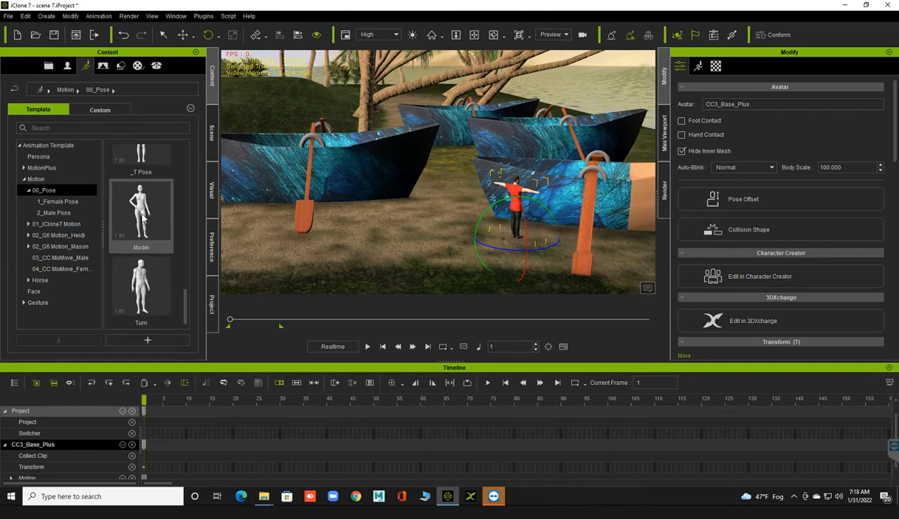
mouse_move(139, 277)
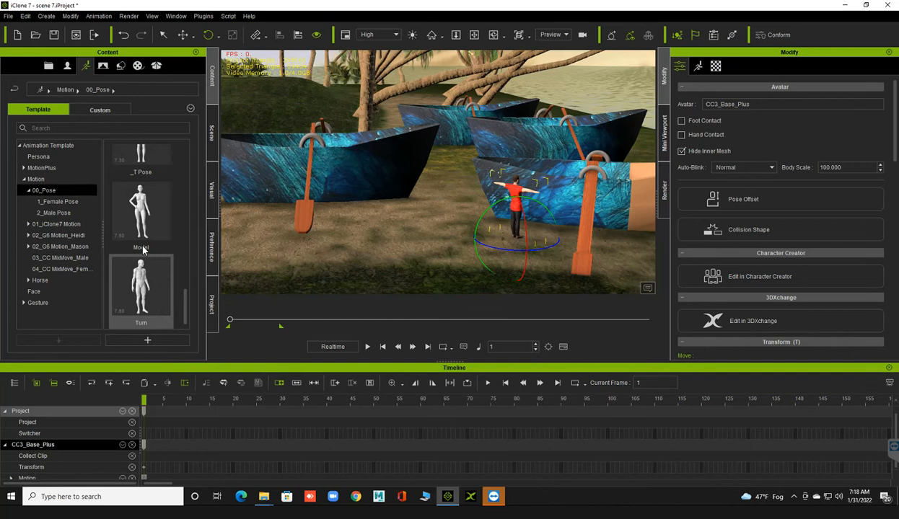
scroll(142, 249, "down", 2)
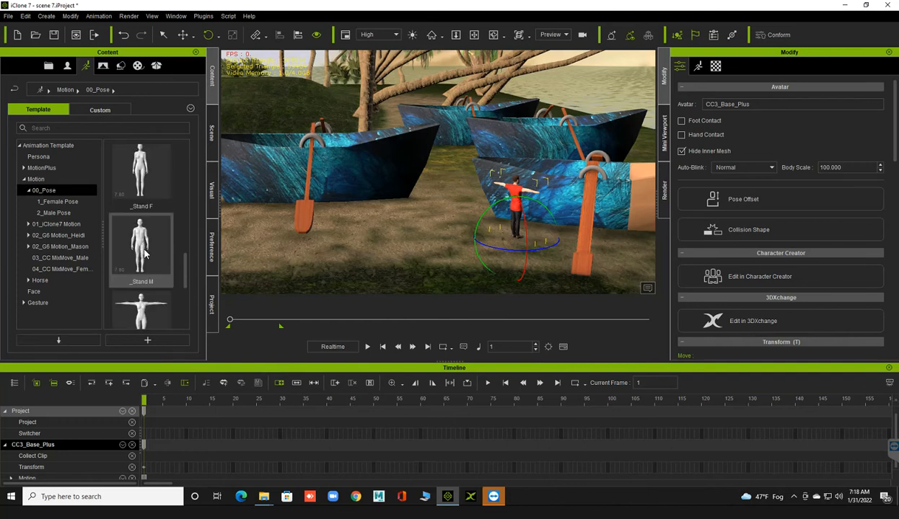
double_click(144, 248)
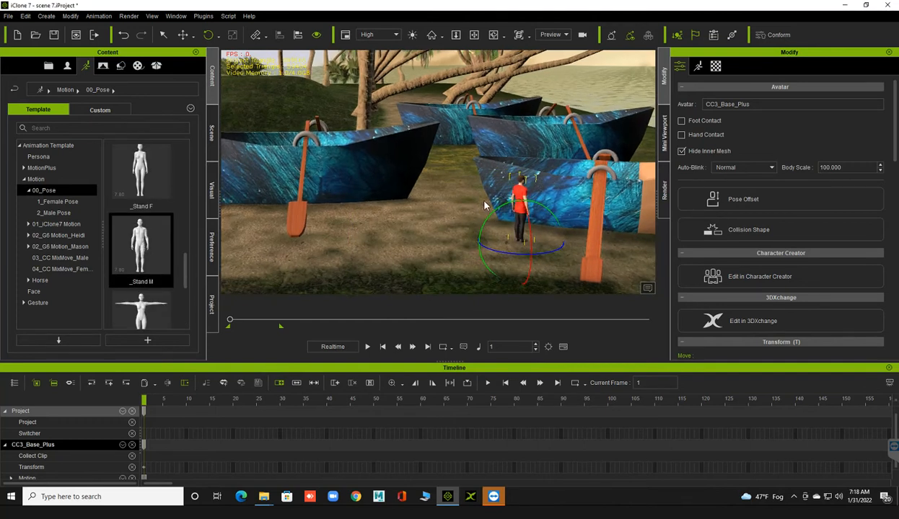
Inspect the painter avatar's face, pose and placement beside the half-painted boat from close up
scroll(484, 202, "up", 2)
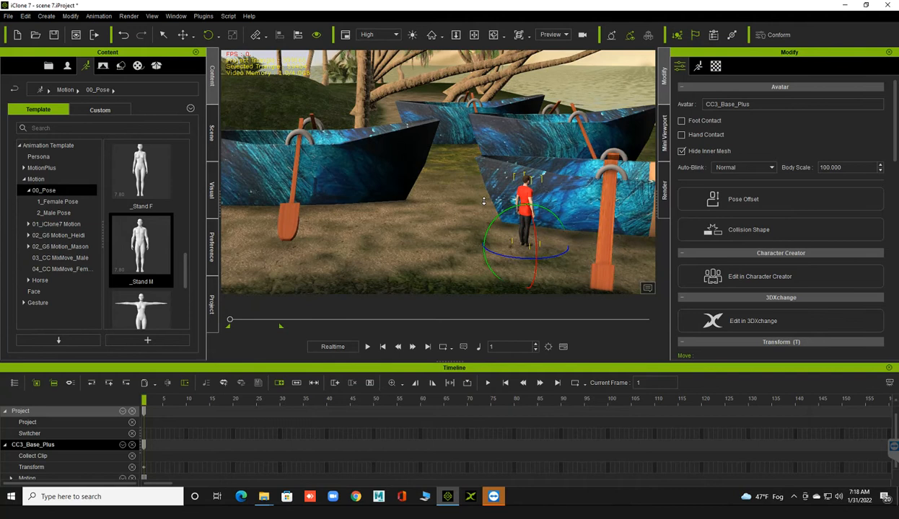
key("n")
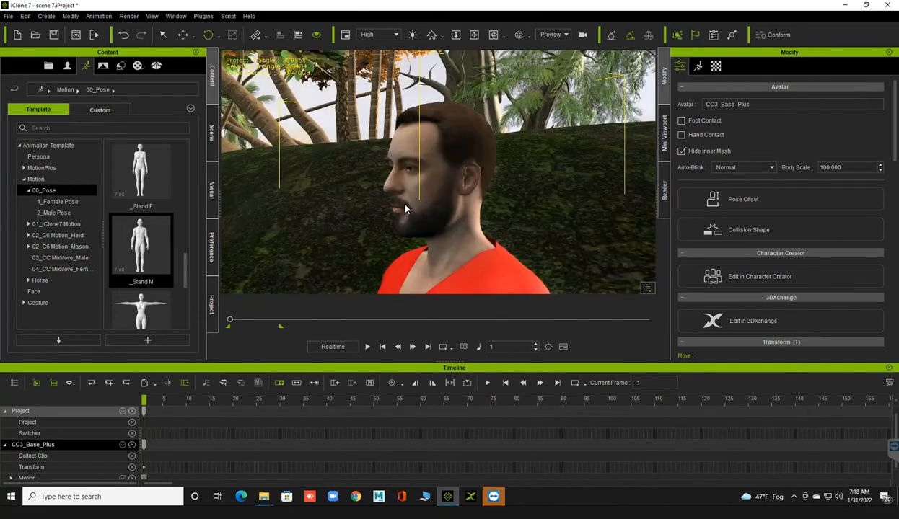
scroll(405, 204, "down", 5)
right_click_drag(387, 218, 456, 223)
right_click_drag(567, 227, 349, 232)
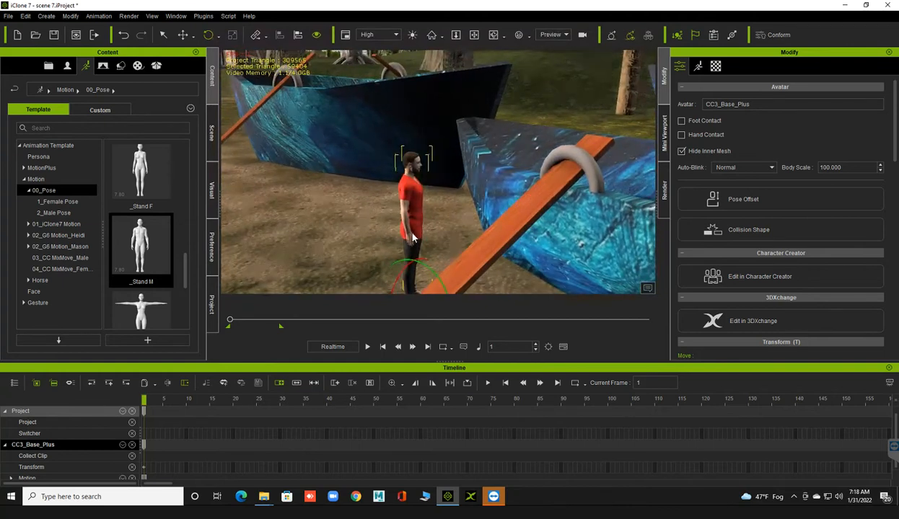
scroll(393, 269, "down", 3)
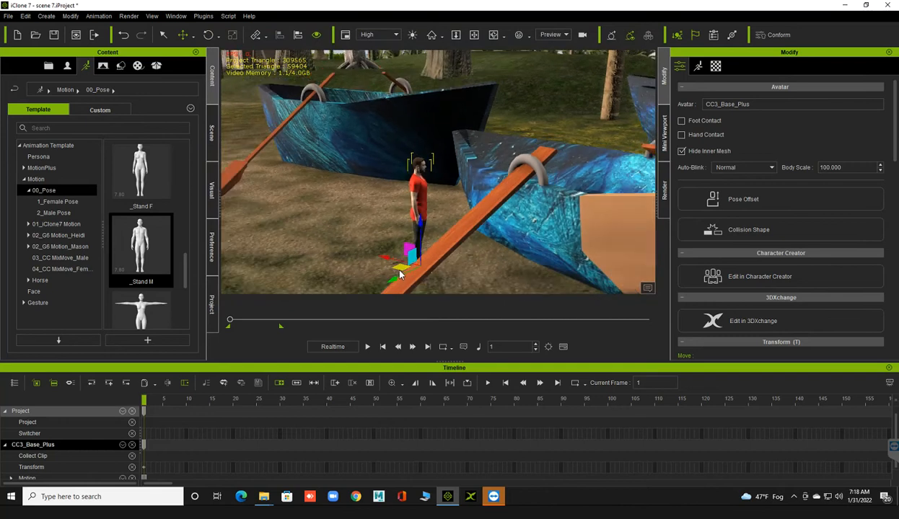
Move the painter avatar along the half-painted boat to where the blue paint meets the bare wood
left_click_drag(400, 266, 412, 225)
right_click_drag(473, 167, 522, 119)
right_click_drag(471, 236, 368, 245)
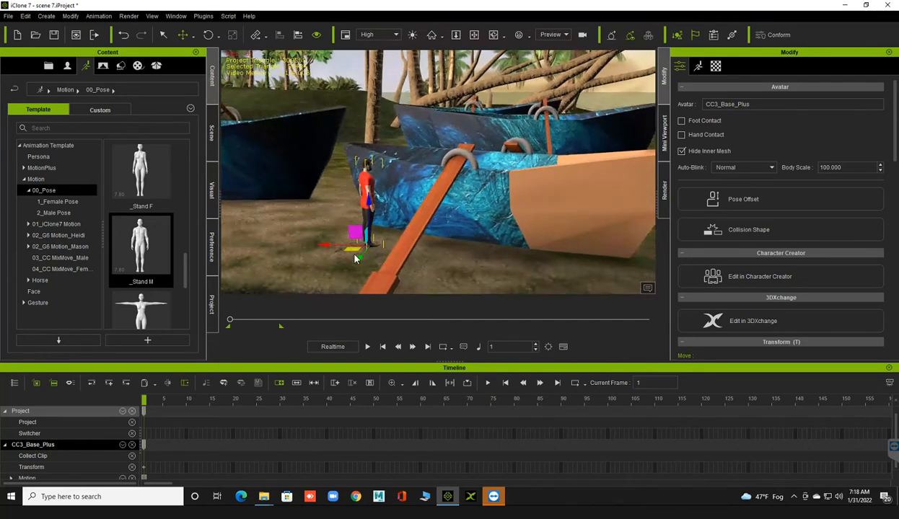
left_click_drag(348, 250, 522, 287)
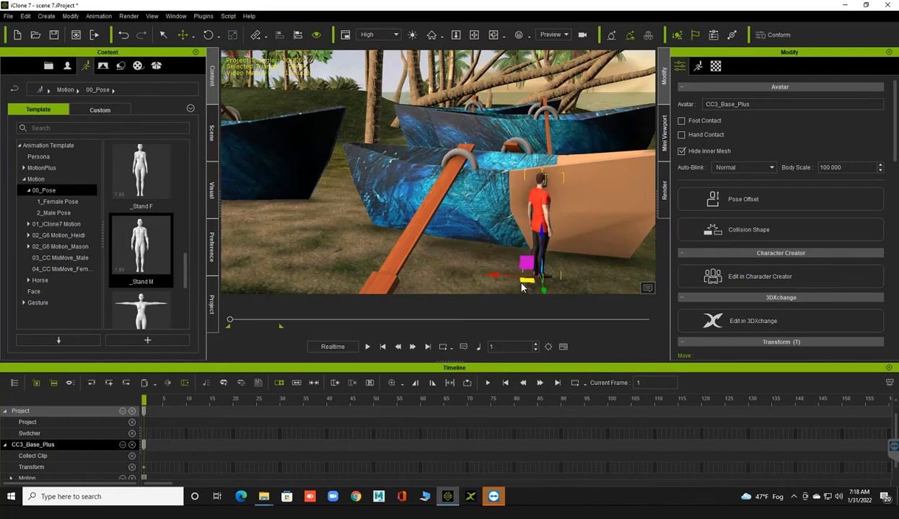
right_click_drag(437, 262, 406, 233)
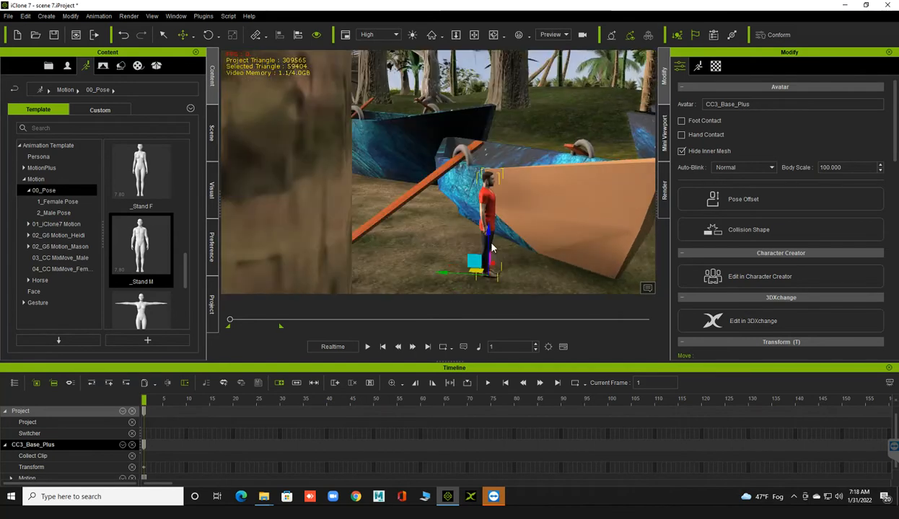
Turn the painter avatar slightly toward the unpainted hull and move it closer to the boat's side
key("e")
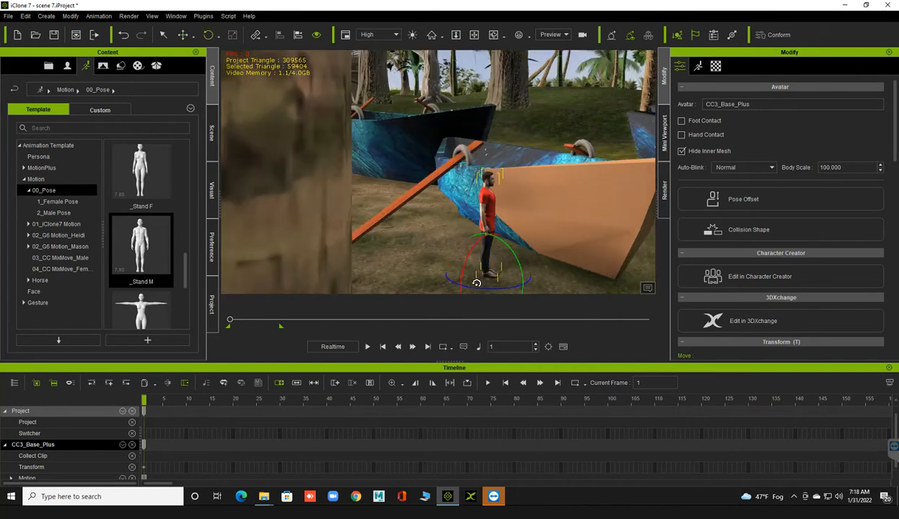
left_click_drag(476, 288, 492, 288)
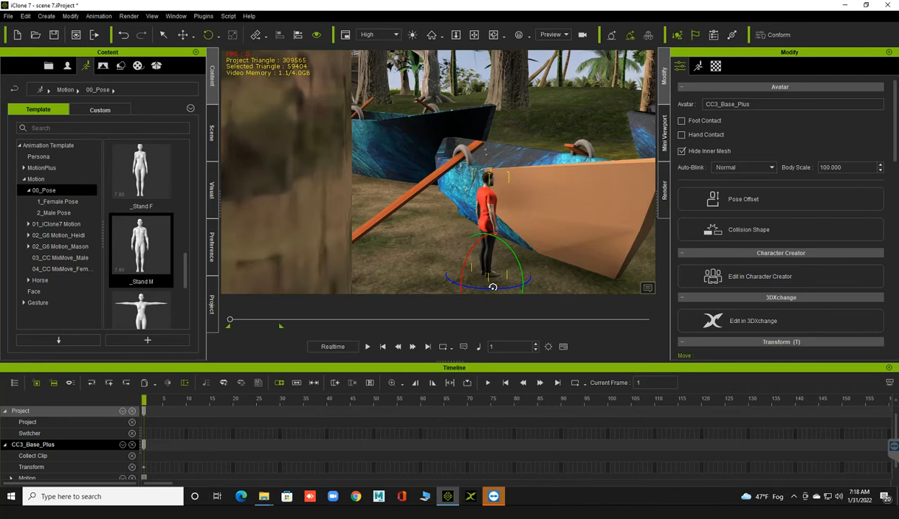
right_click_drag(483, 250, 341, 220)
scroll(349, 223, "up", 1)
middle_click_drag(346, 222, 306, 240)
right_click_drag(293, 238, 294, 243)
key("w")
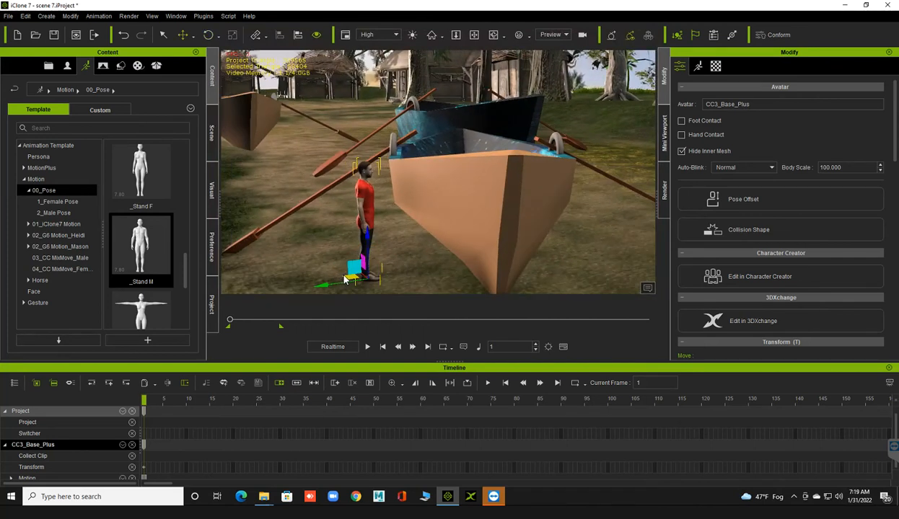
left_click_drag(354, 277, 363, 274)
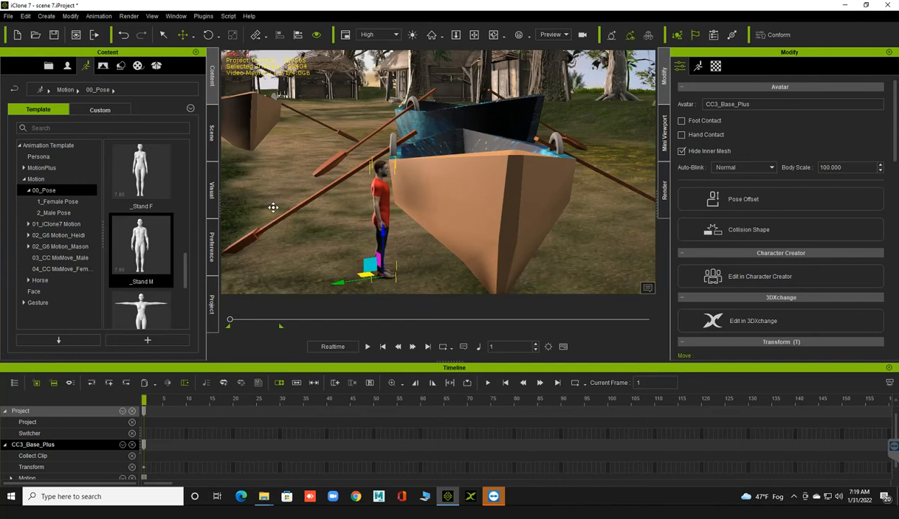
Add the BUCKET WITH PAINT prop from the custom furniture folder to the ground near the painter's feet
left_click(122, 65)
left_click(102, 107)
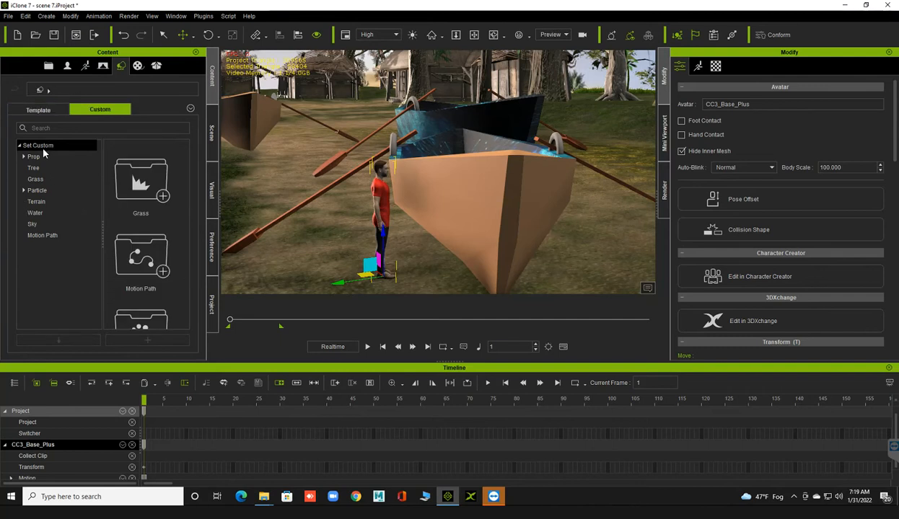
left_click(42, 155)
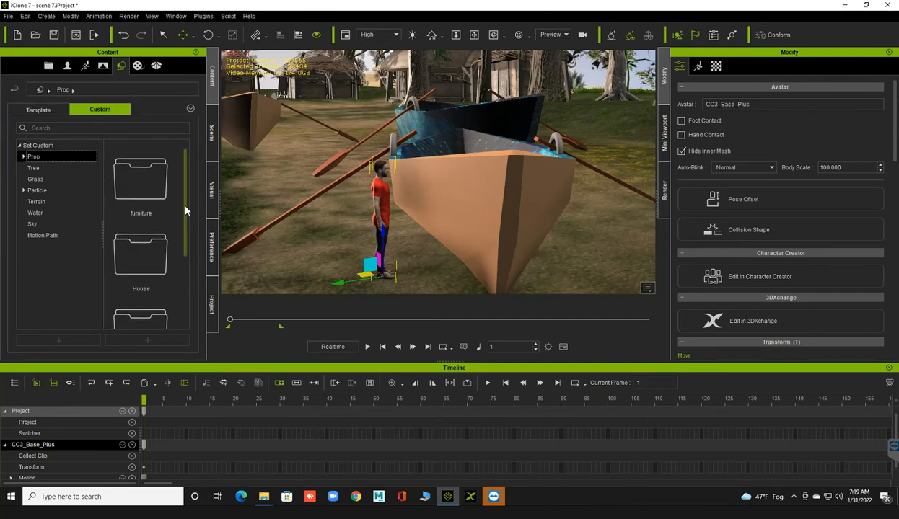
double_click(137, 174)
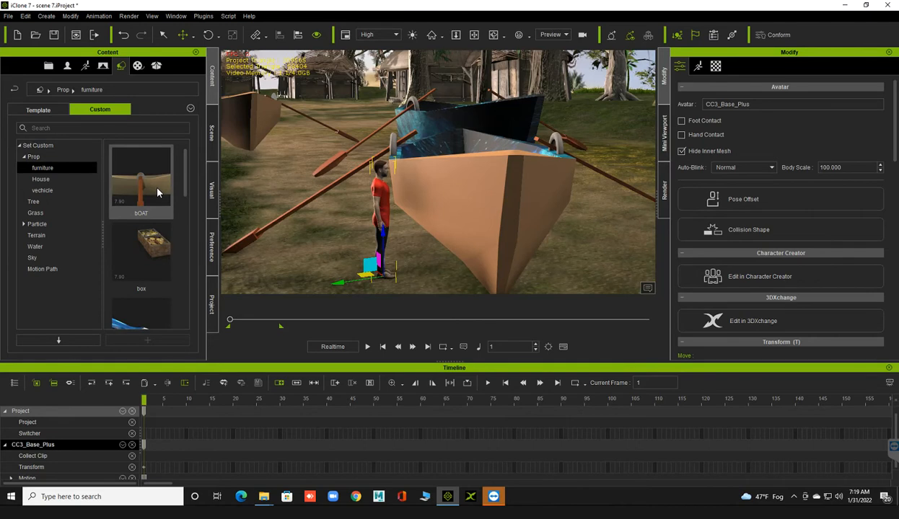
scroll(149, 224, "down", 3)
mouse_move(261, 278)
left_mouse_down()
mouse_move(393, 272)
mouse_move(402, 294)
left_mouse_up()
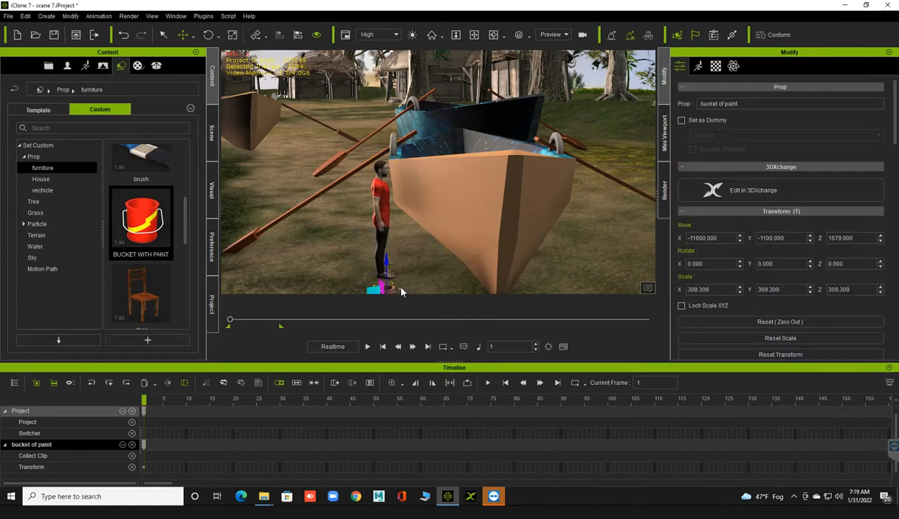
scroll(400, 287, "down", 1)
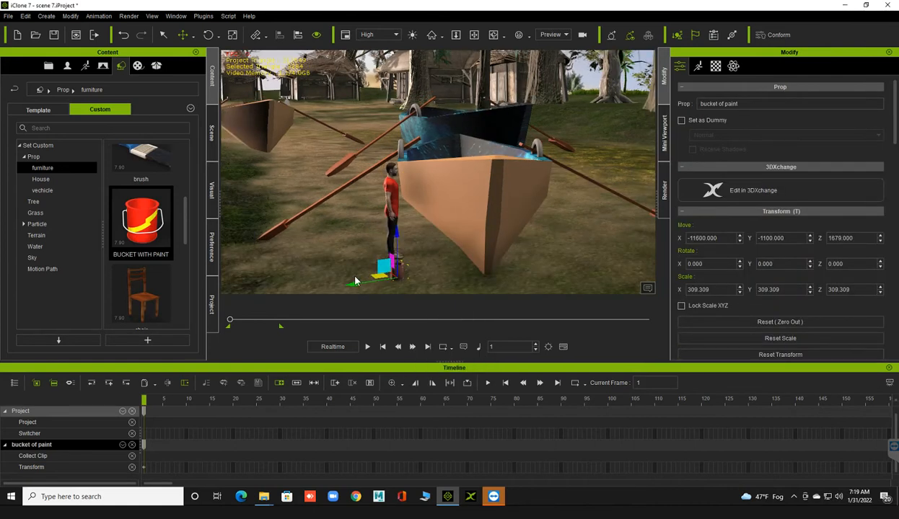
scroll(355, 281, "up", 1)
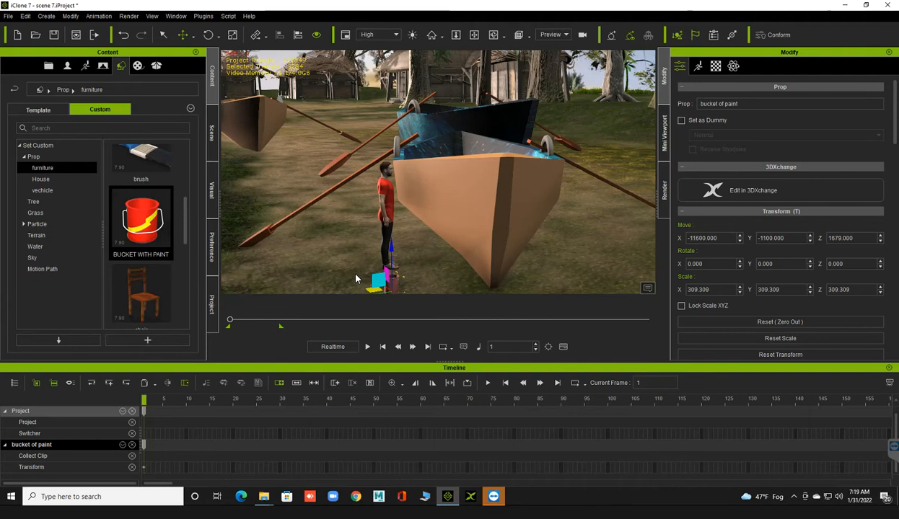
key("z")
mouse_move(379, 191)
right_mouse_down()
mouse_move(362, 219)
mouse_move(310, 217)
right_mouse_up()
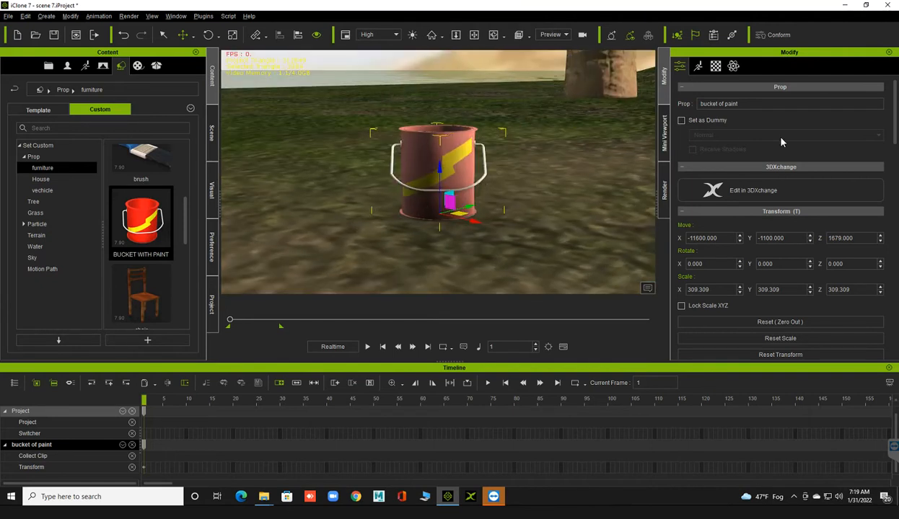
Darken the diffuse color of the paint bucket's phongE2 material to #1b1b1b
left_click(716, 67)
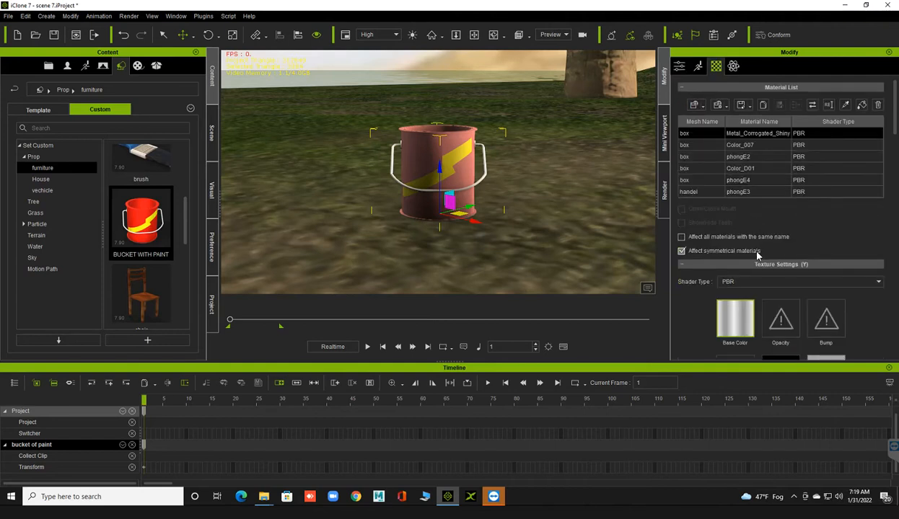
scroll(750, 245, "down", 2)
scroll(753, 249, "up", 1)
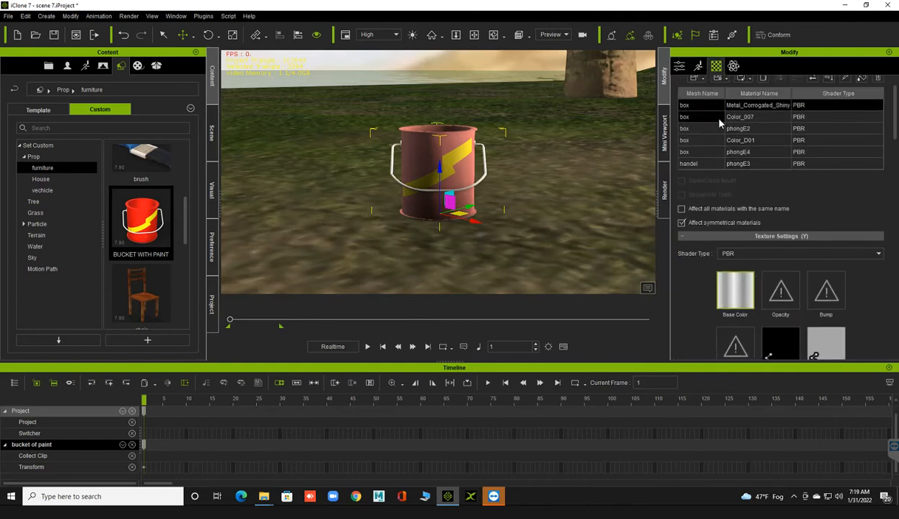
left_click(699, 117)
left_click(719, 129)
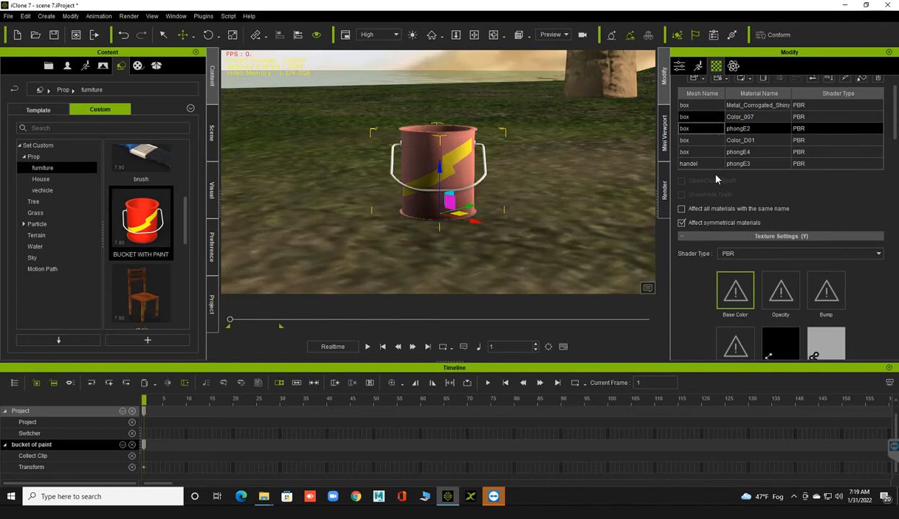
scroll(693, 210, "down", 3)
scroll(711, 238, "down", 4)
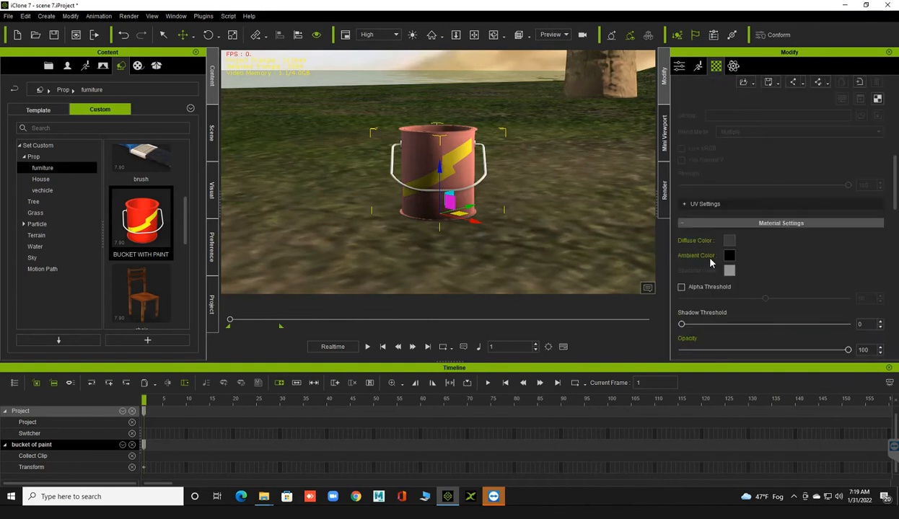
left_click(728, 243)
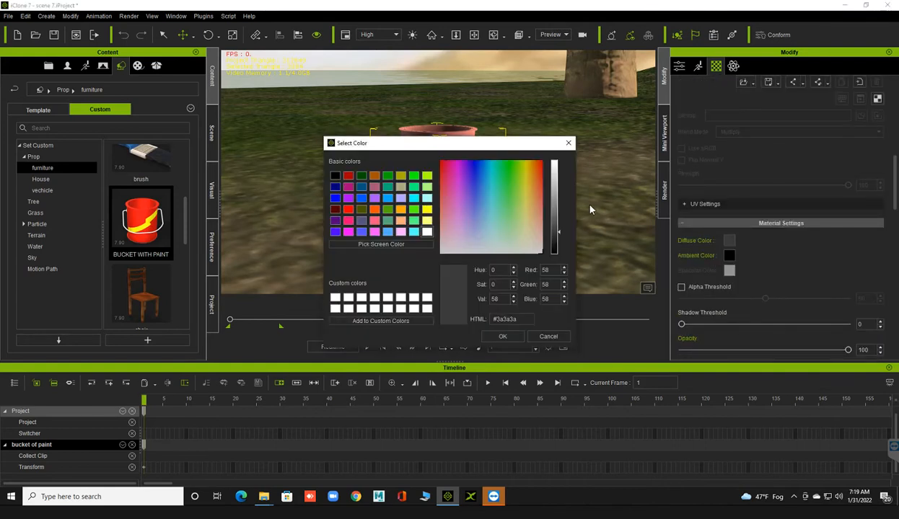
left_click(557, 243)
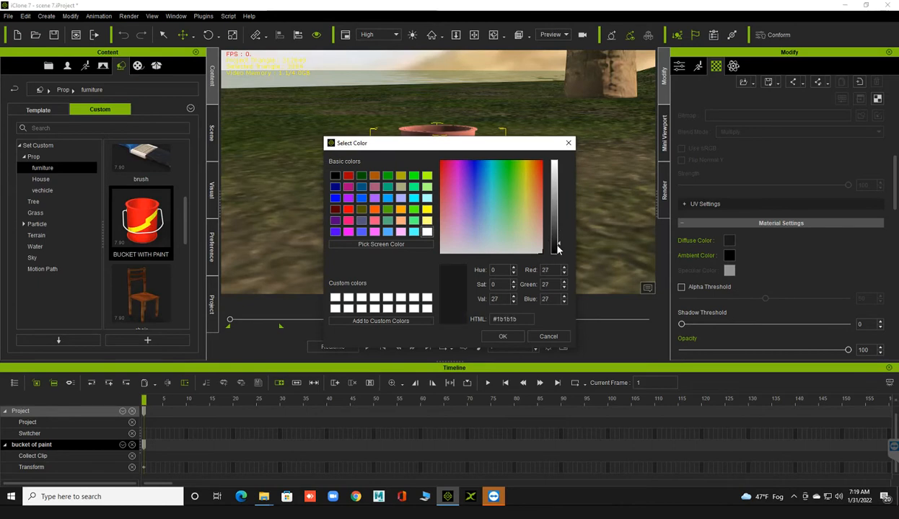
left_click(503, 338)
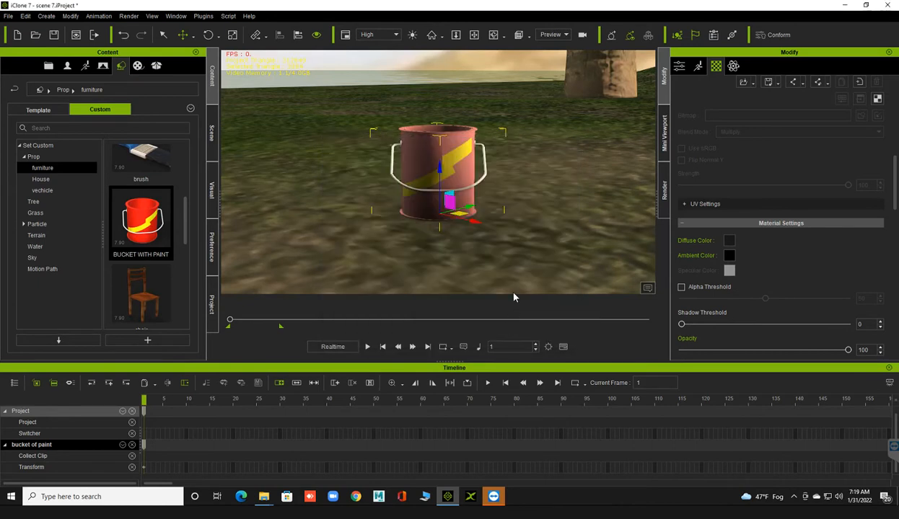
Check the diffuse color of the paint bucket's phongE4 material and look at the bucket from another side
scroll(718, 220, "up", 5)
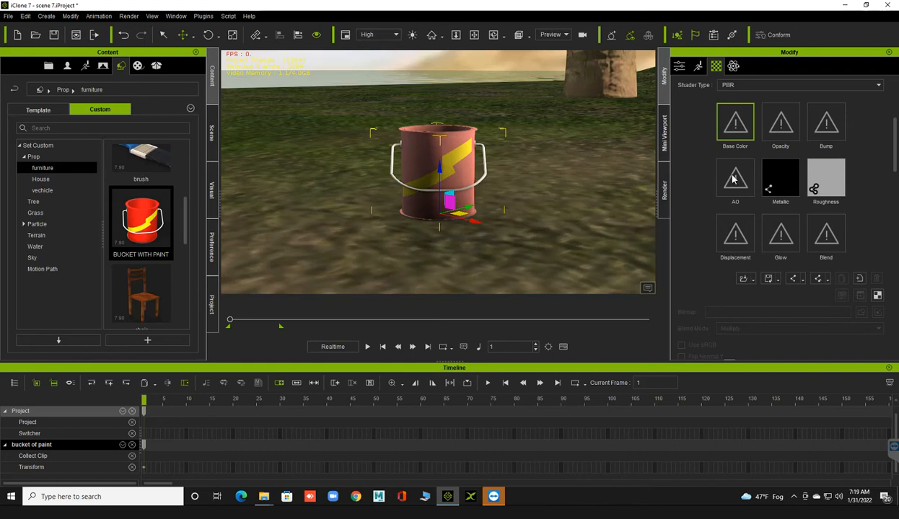
scroll(726, 166, "up", 4)
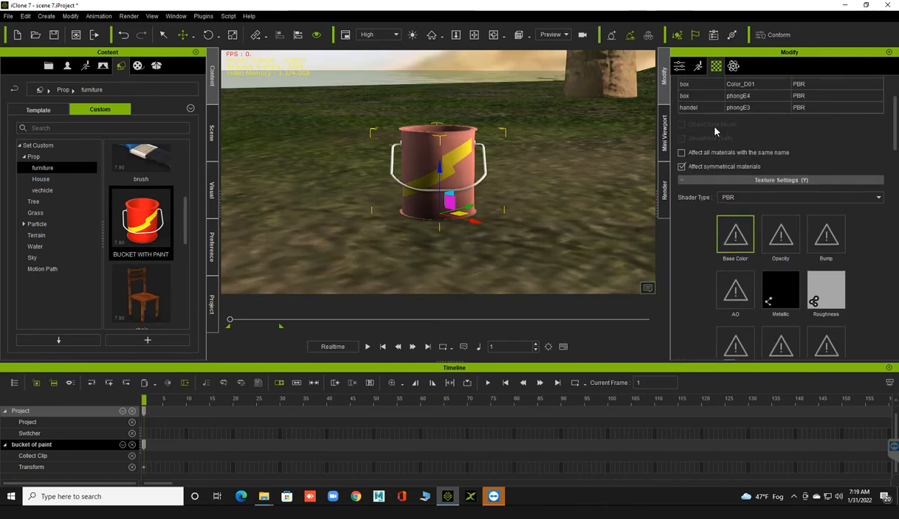
left_click(714, 102)
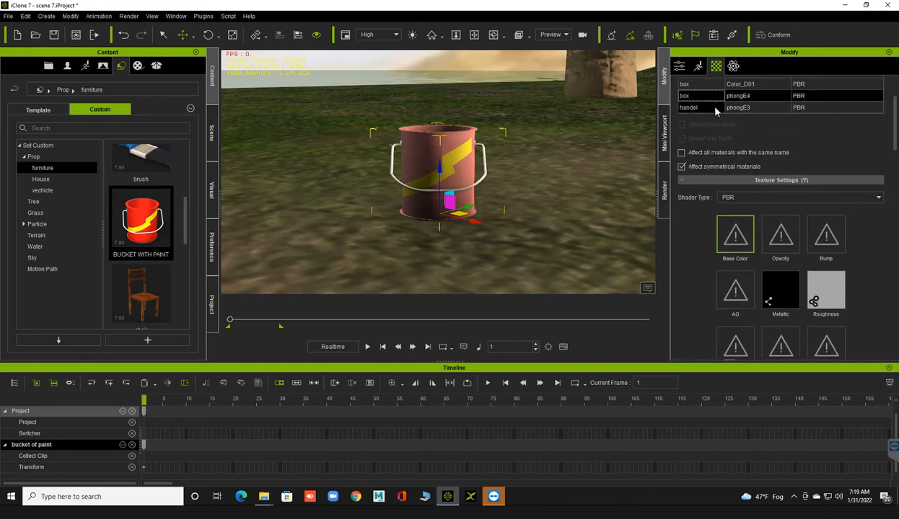
scroll(708, 244, "down", 5)
scroll(707, 245, "up", 5)
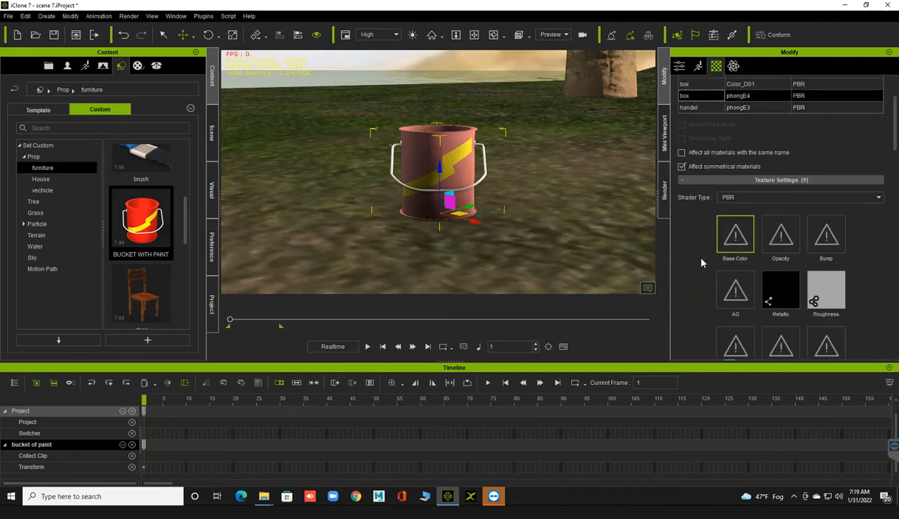
scroll(681, 251, "down", 5)
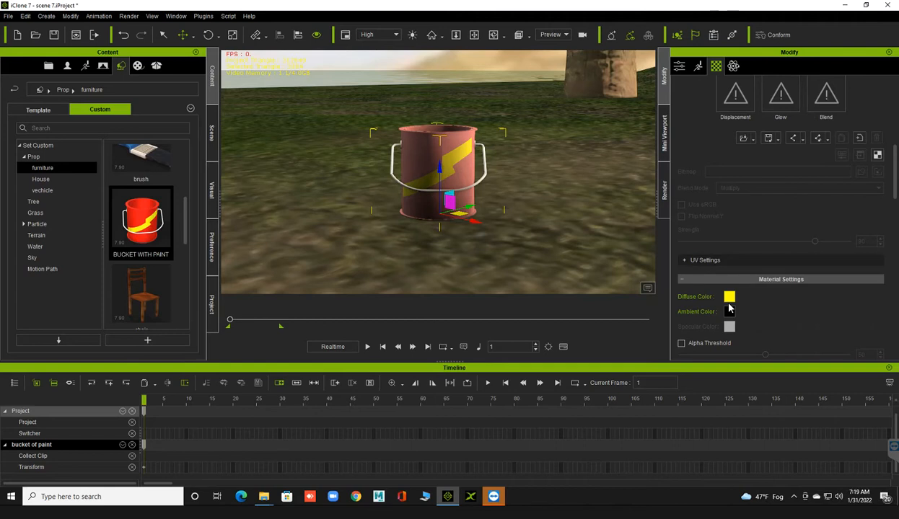
left_click(730, 298)
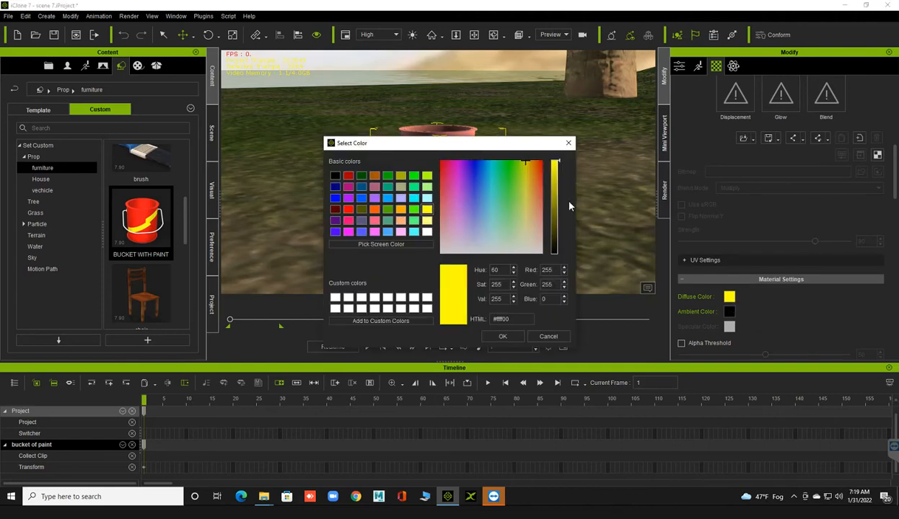
left_click(503, 337)
right_click_drag(368, 233, 479, 241)
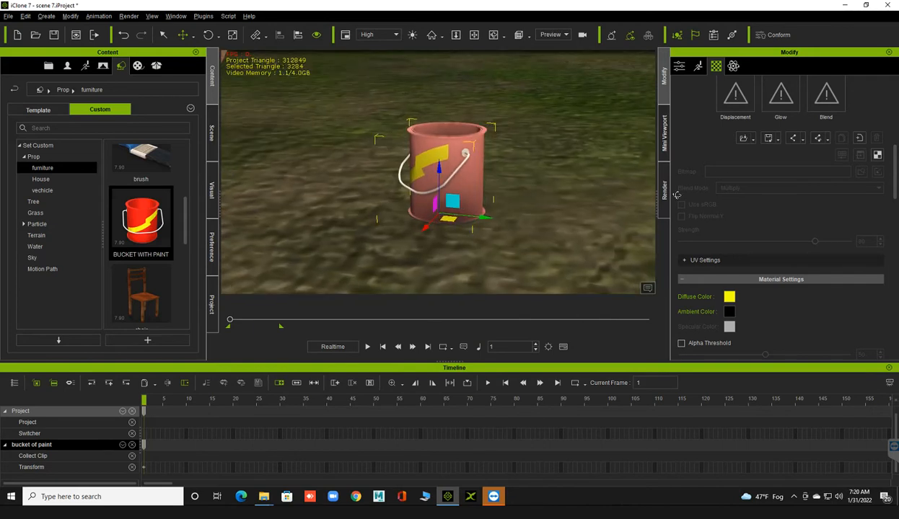
Set the diffuse color of the bucket body's faded red material to the deeper red #b50000
scroll(764, 159, "up", 8)
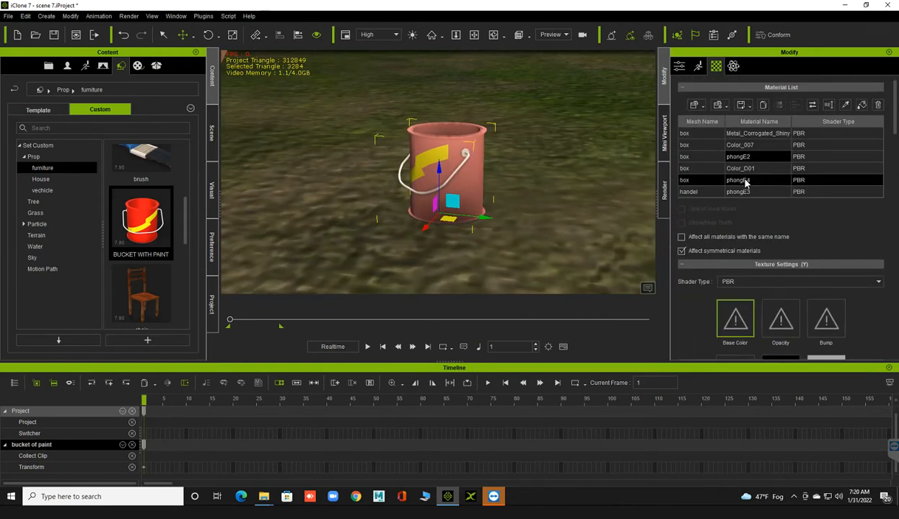
scroll(745, 180, "down", 8)
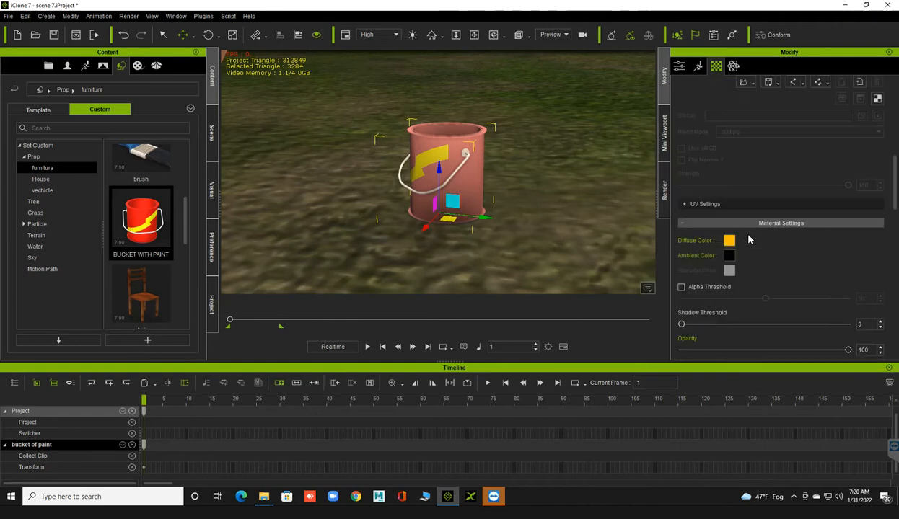
scroll(750, 238, "up", 3)
scroll(747, 202, "up", 3)
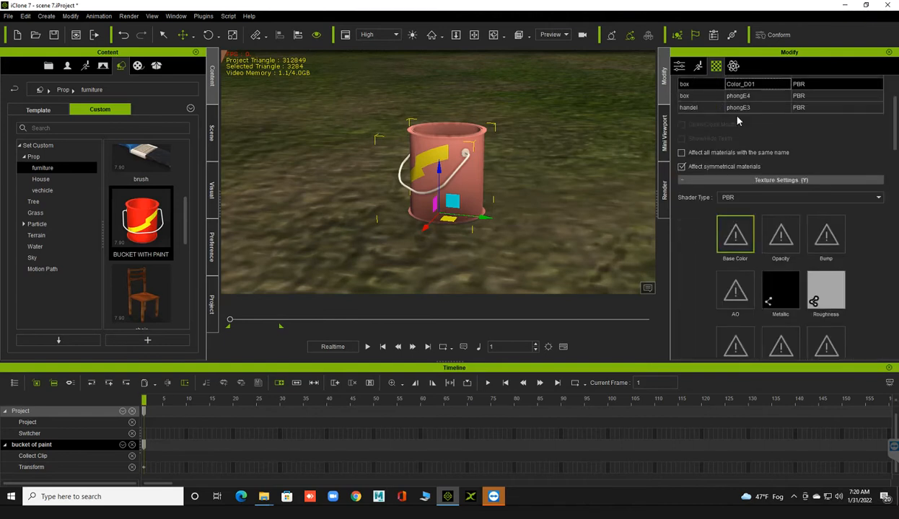
scroll(737, 120, "up", 1)
scroll(743, 134, "down", 8)
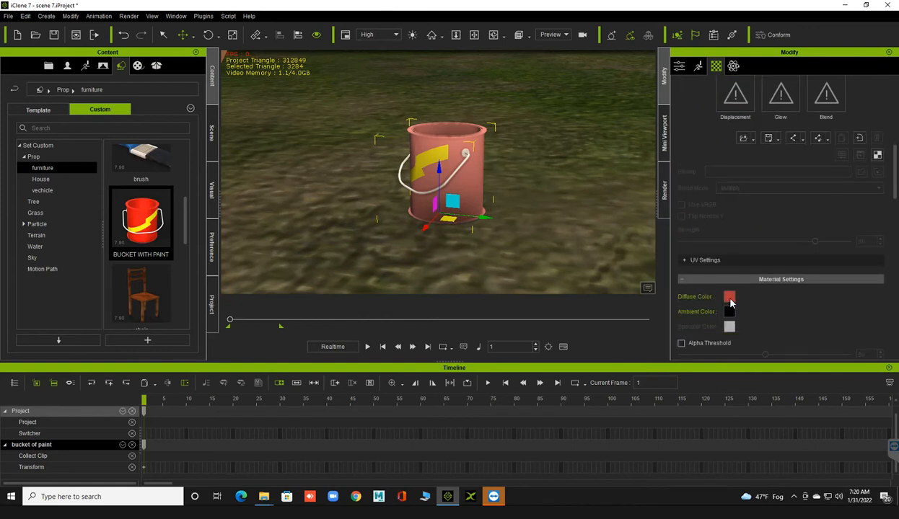
left_click(729, 297)
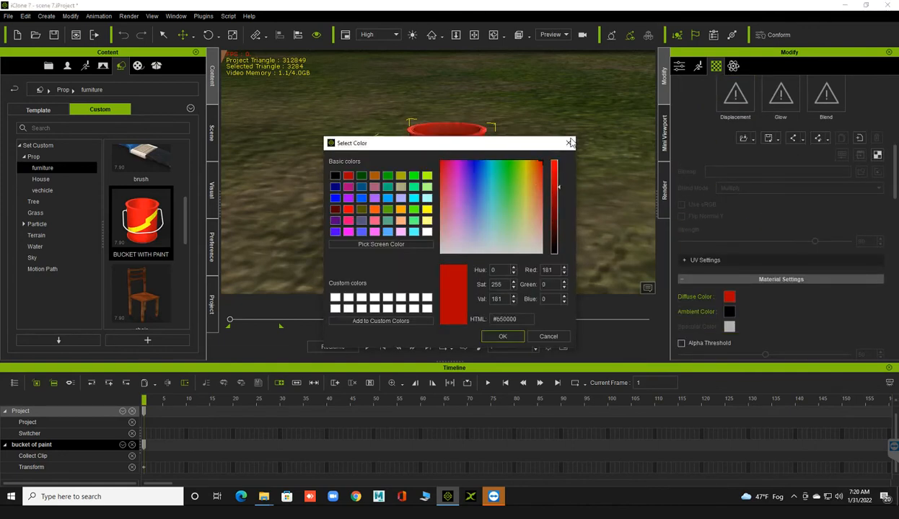
left_click_drag(504, 148, 455, 166)
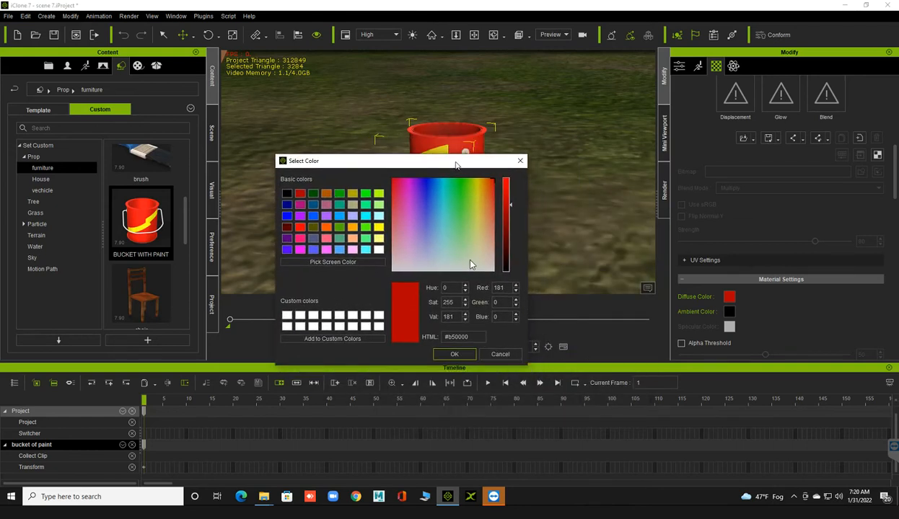
left_click(453, 353)
scroll(505, 191, "down", 5)
right_click_drag(412, 186, 370, 191)
scroll(370, 190, "down", 3)
middle_click_drag(370, 190, 505, 228)
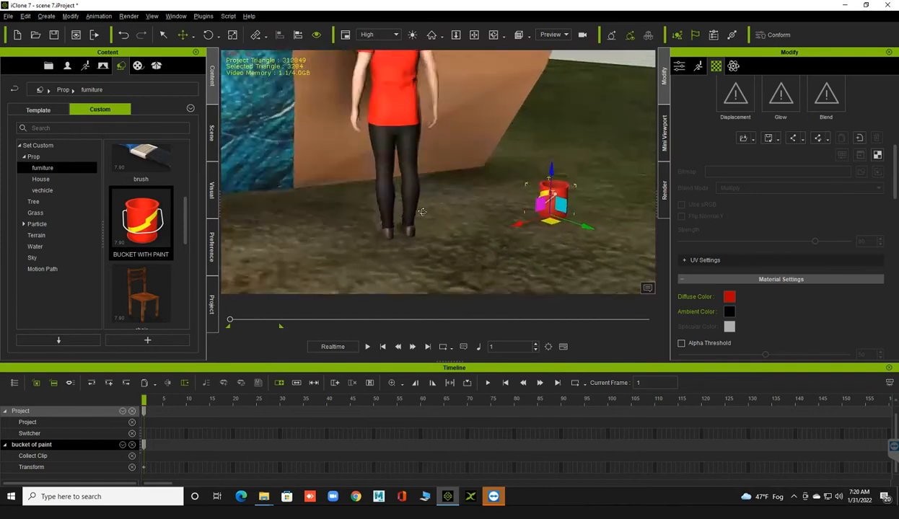
Move the paint bucket across the ground until it stands right beside the painter's feet
left_click(212, 245)
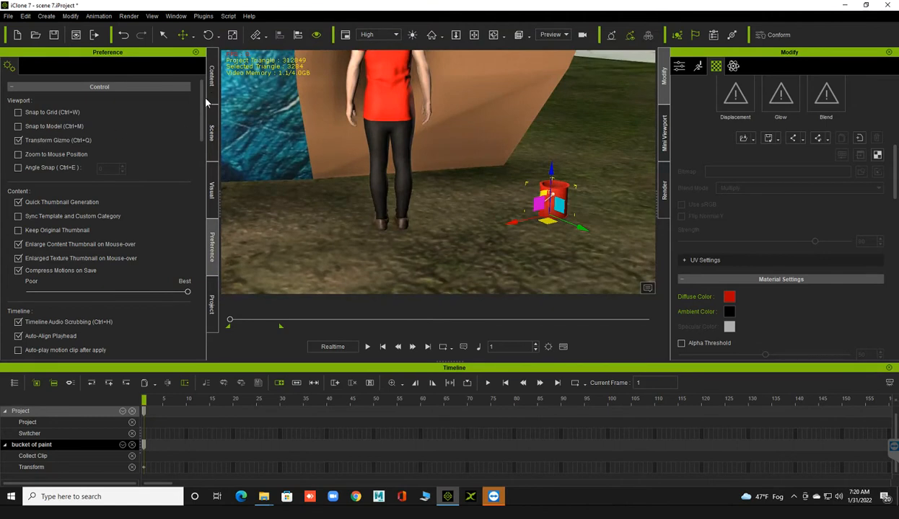
left_click(212, 76)
mouse_move(548, 225)
left_mouse_down()
mouse_move(486, 227)
mouse_move(442, 215)
mouse_move(465, 224)
left_mouse_up()
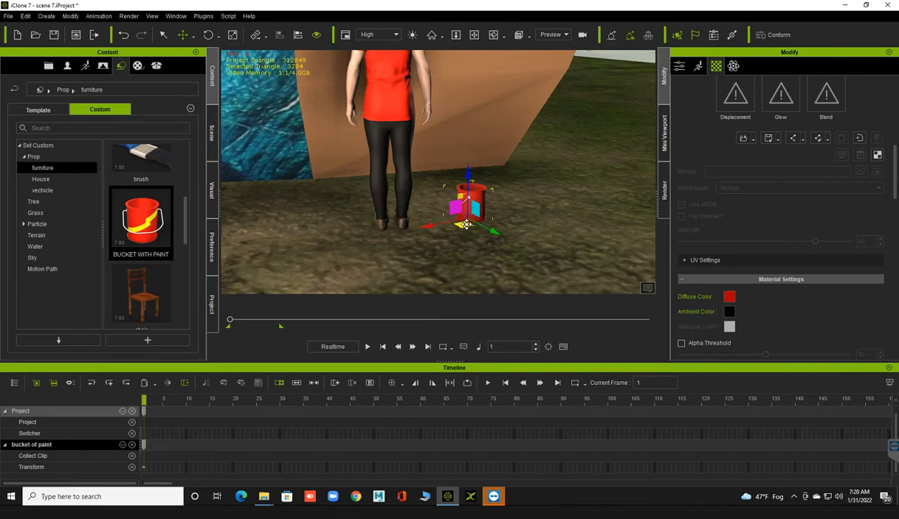
right_click_drag(366, 198, 486, 200)
right_click_drag(418, 200, 459, 218)
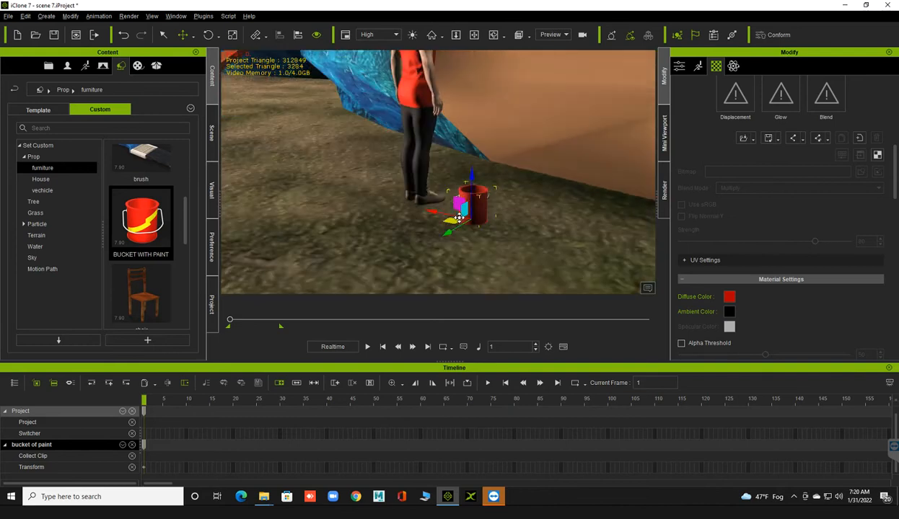
Inspect the inside of the paint bucket from above and save the project
scroll(460, 218, "up", 5)
middle_click_drag(437, 207, 393, 193)
middle_click_drag(313, 170, 288, 156)
right_click_drag(346, 198, 316, 232)
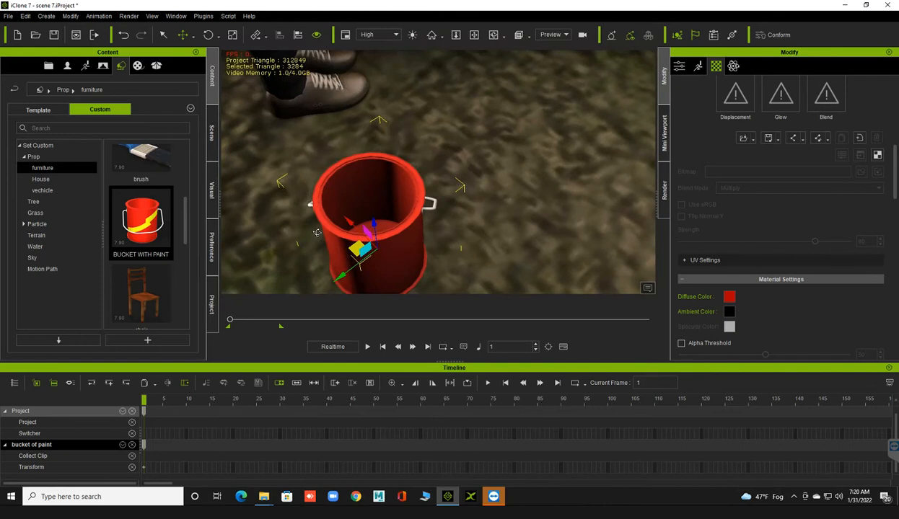
key("ctrl+s")
right_click_drag(447, 180, 472, 292)
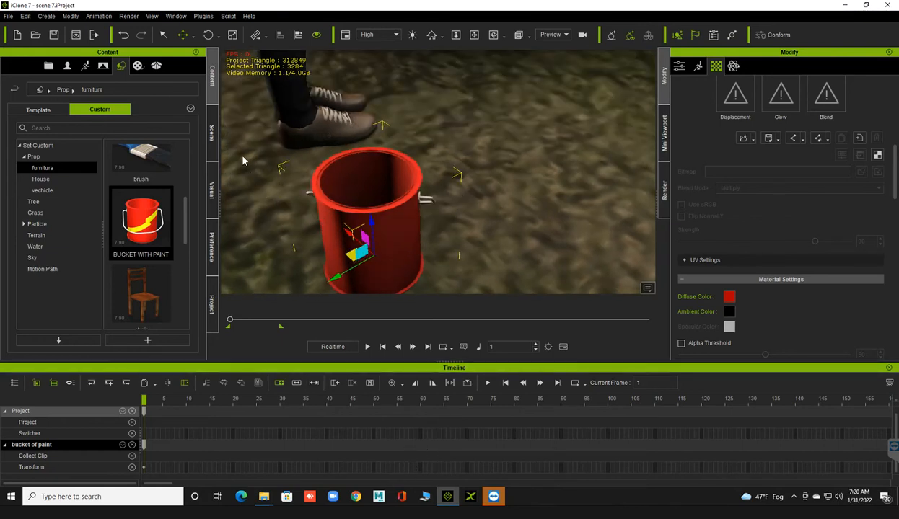
Look for a liquid to fill the bucket in the custom and template Water categories of the set library
left_click(137, 66)
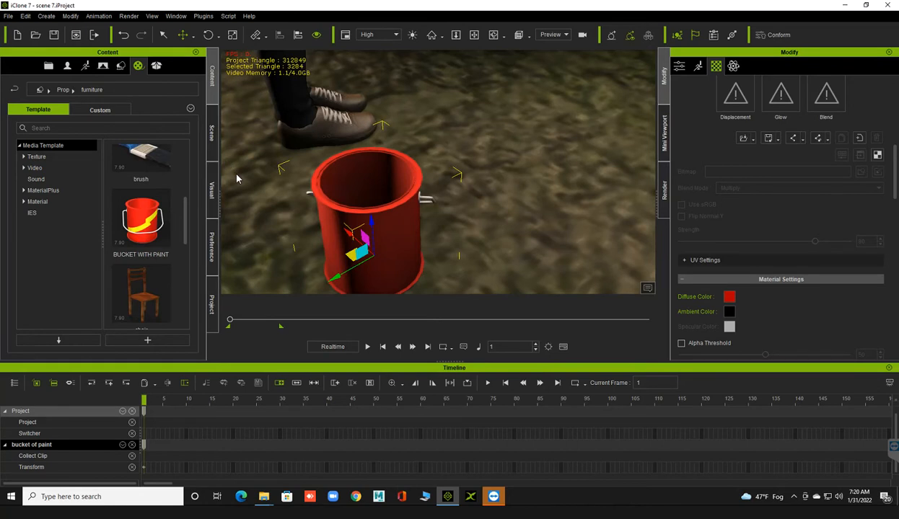
left_click(120, 66)
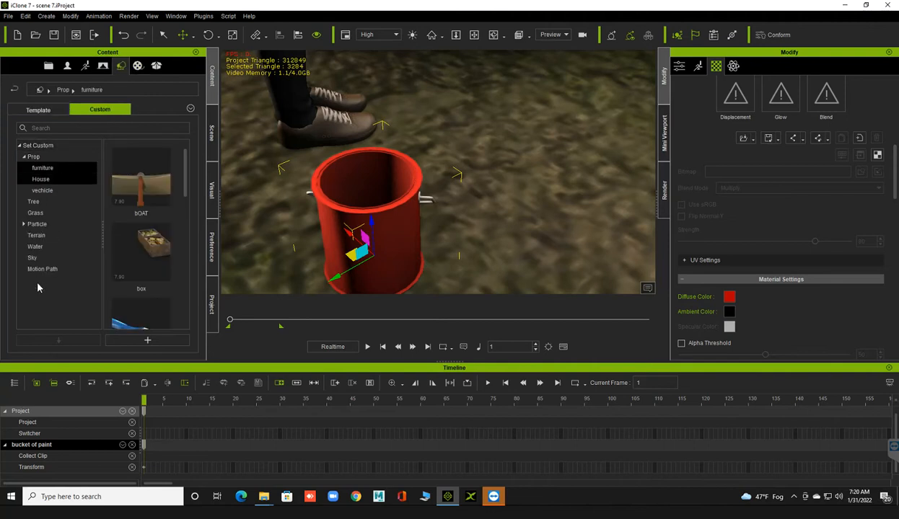
left_click(24, 157)
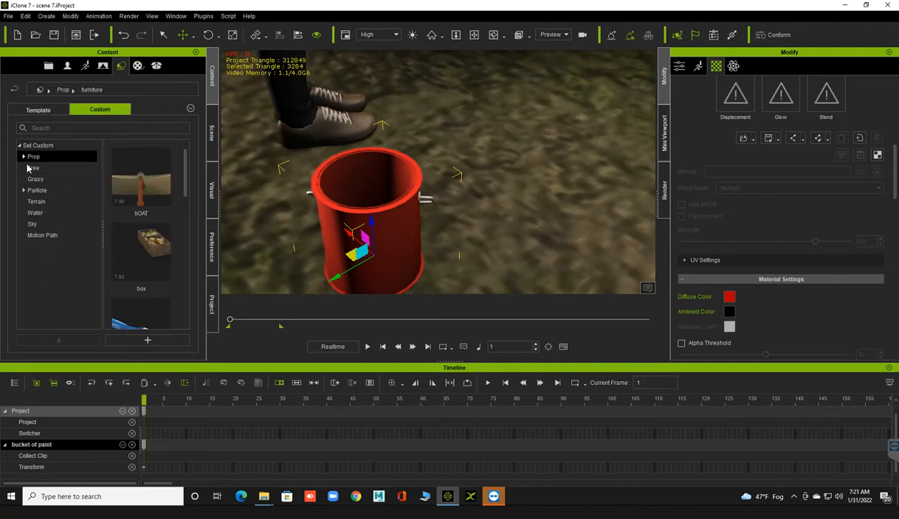
left_click(39, 214)
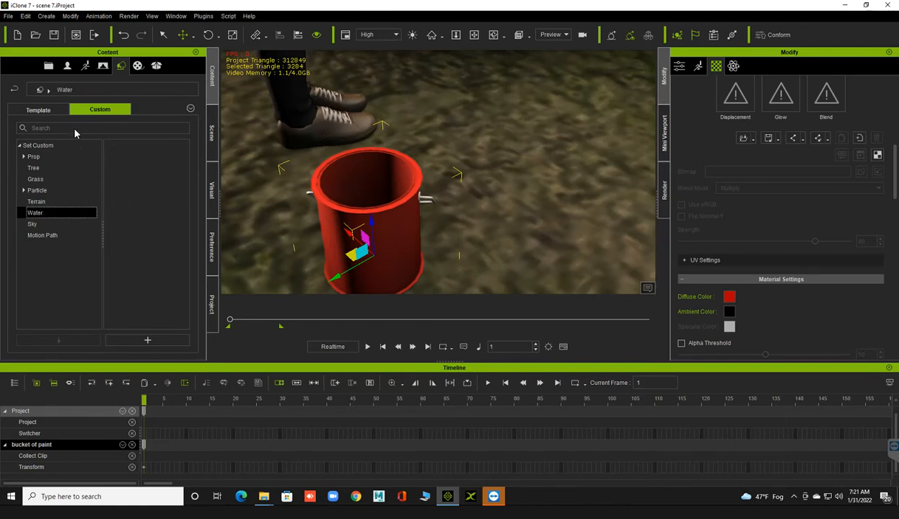
left_click(58, 112)
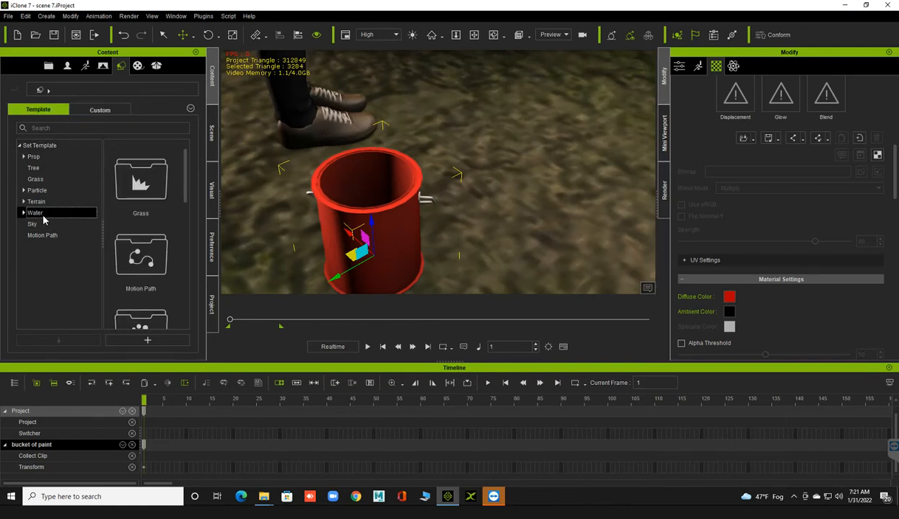
left_click(73, 214)
mouse_move(185, 176)
left_mouse_down()
mouse_move(187, 315)
mouse_move(186, 182)
left_mouse_up()
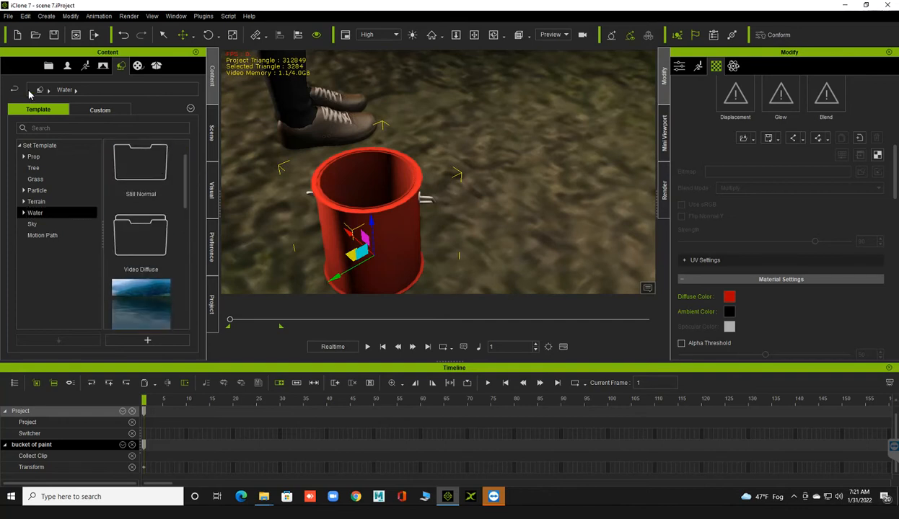
Look through the template prop folders, including iProps, Animated Texture, 3D Space and 3D LiveProps, for something usable as paint
left_click(33, 158)
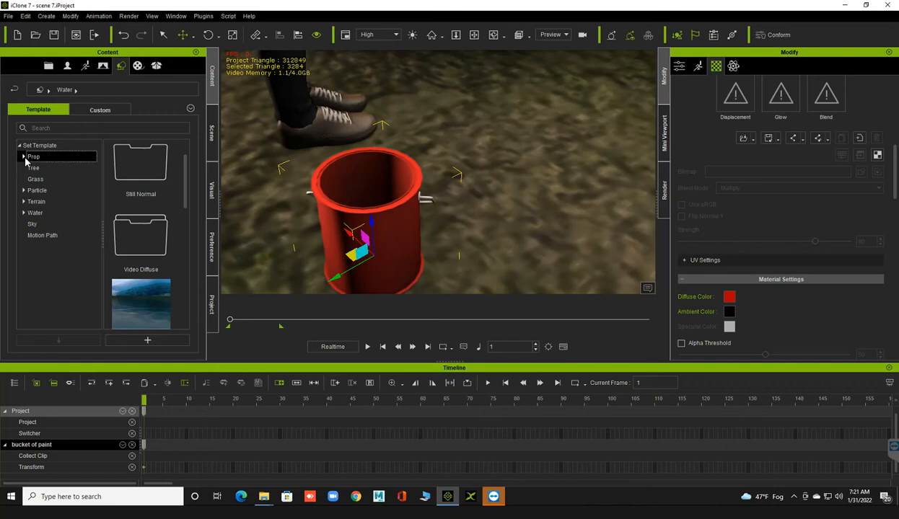
left_click(24, 156)
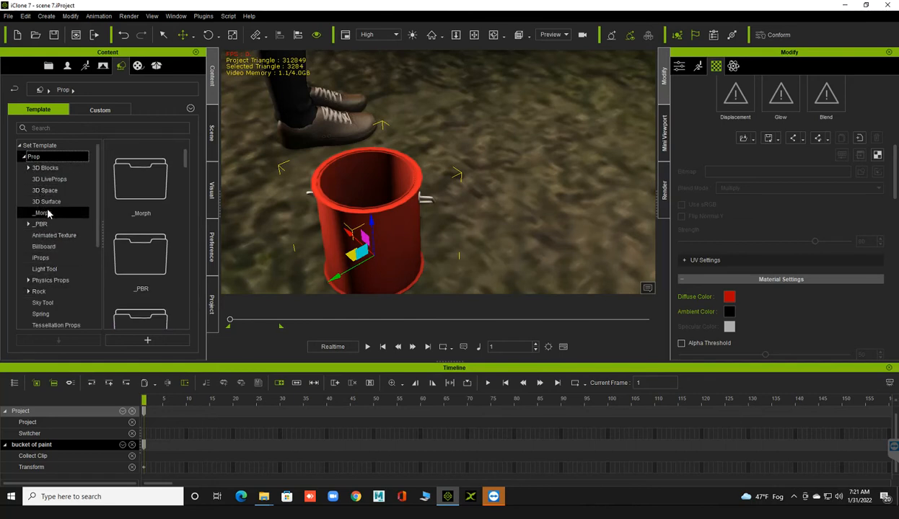
scroll(49, 214, "down", 1)
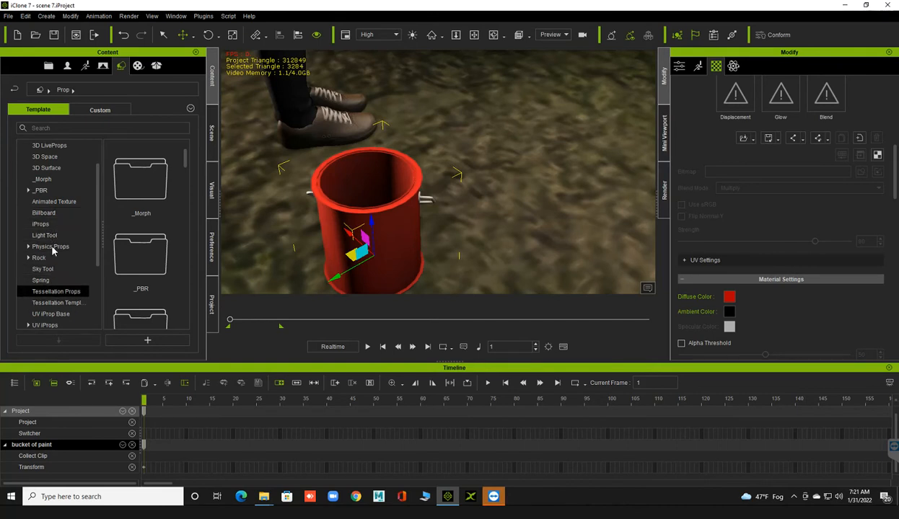
left_click(50, 225)
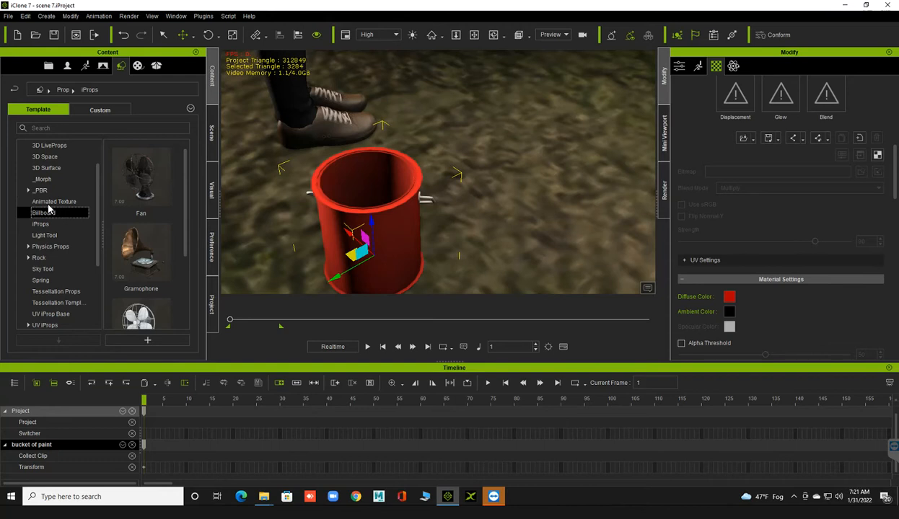
left_click(43, 213)
left_click(51, 201)
left_click(44, 180)
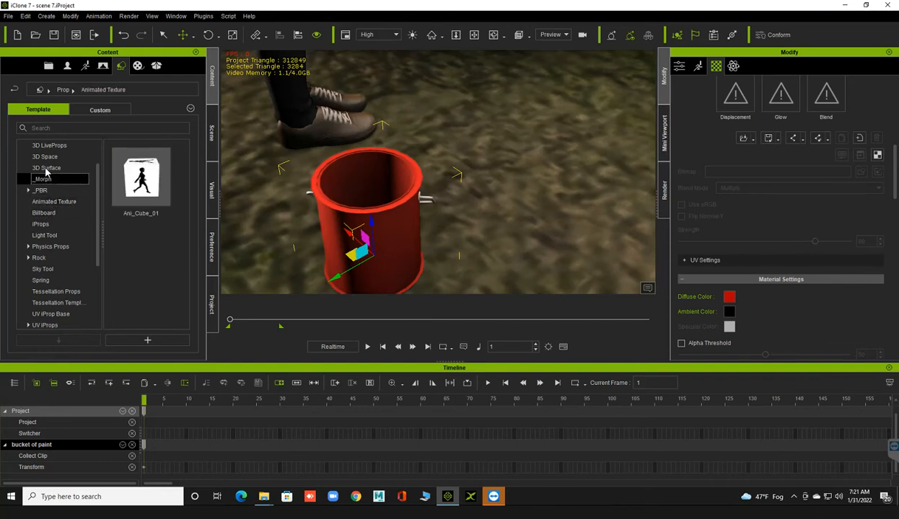
left_click(46, 160)
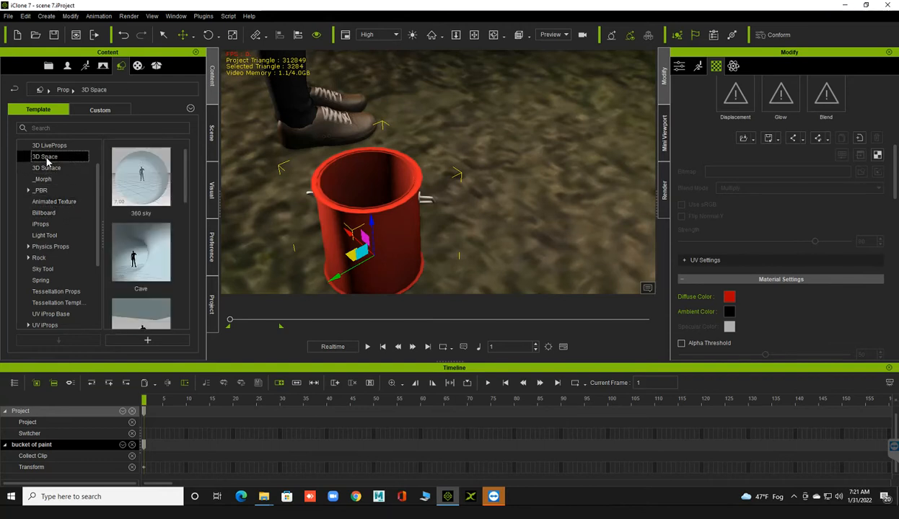
left_click(44, 145)
scroll(47, 170, "up", 1)
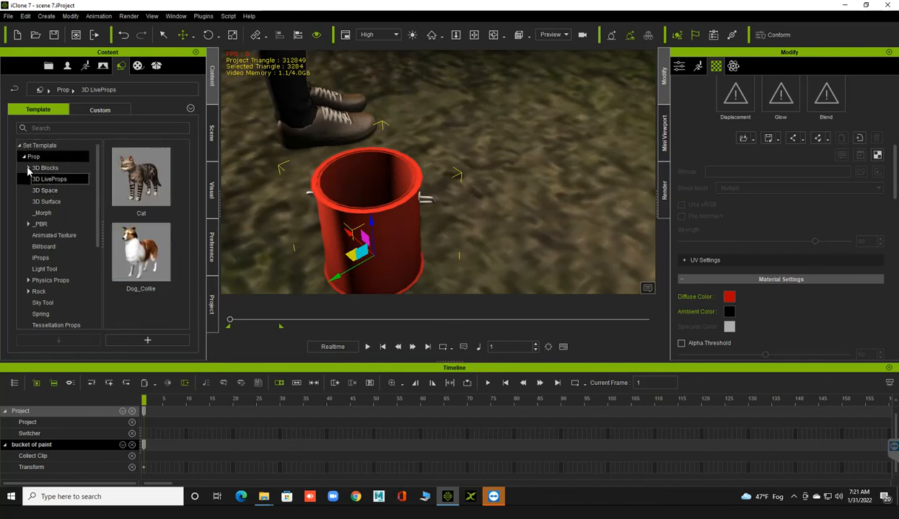
left_click(25, 157)
Launch Autodesk Maya 2022, return to iClone and clear the bucket selection
middle_click_drag(439, 262, 449, 263)
left_click(401, 496)
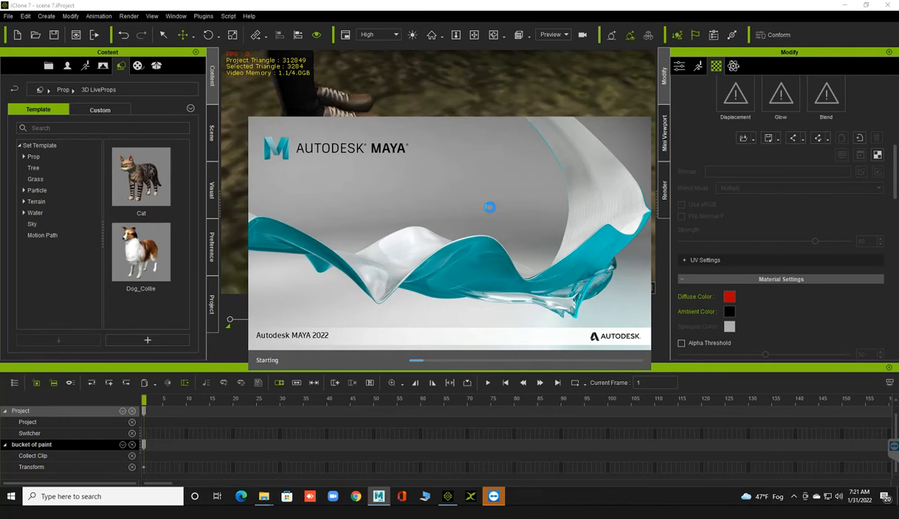
left_click(457, 94)
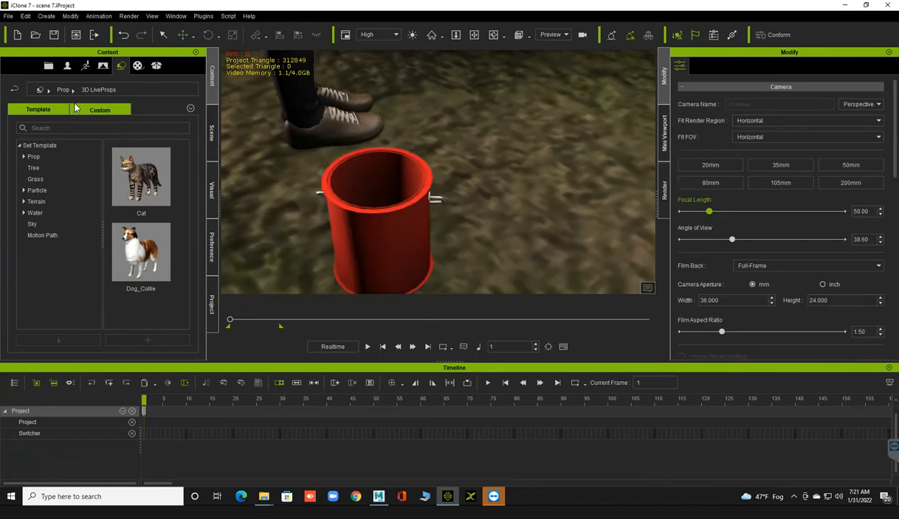
Examine the 3D Blocks and 3D LiveProps template folders for a shape that could serve as the paint surface
left_click(24, 157)
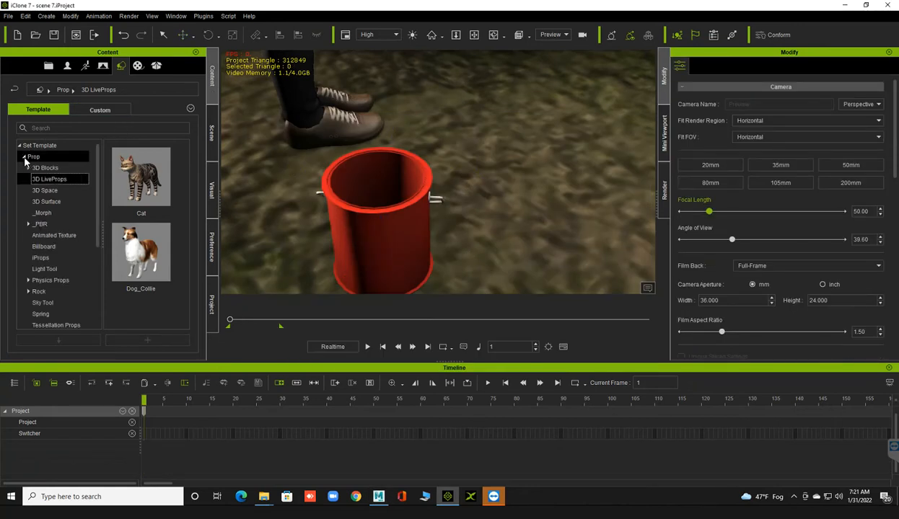
left_click(36, 169)
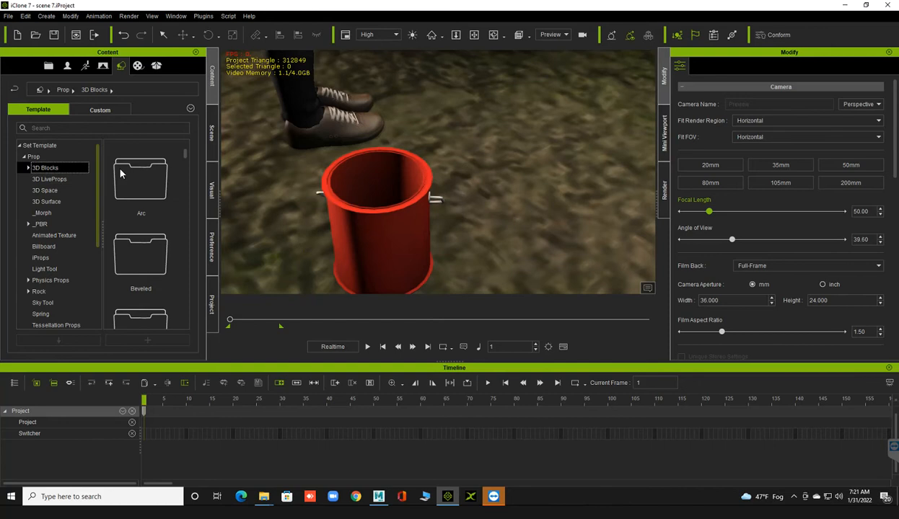
mouse_move(186, 151)
left_mouse_down()
mouse_move(177, 191)
mouse_move(189, 325)
mouse_move(181, 145)
left_mouse_up()
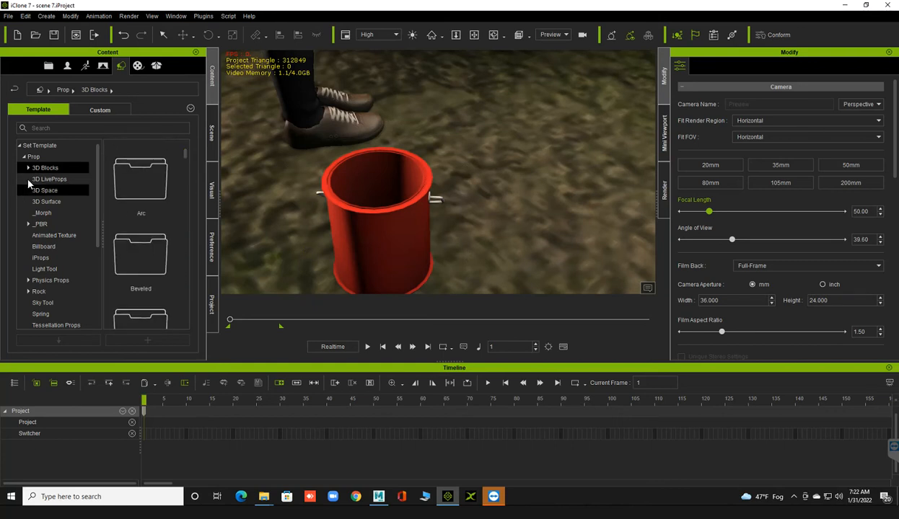
left_click(49, 178)
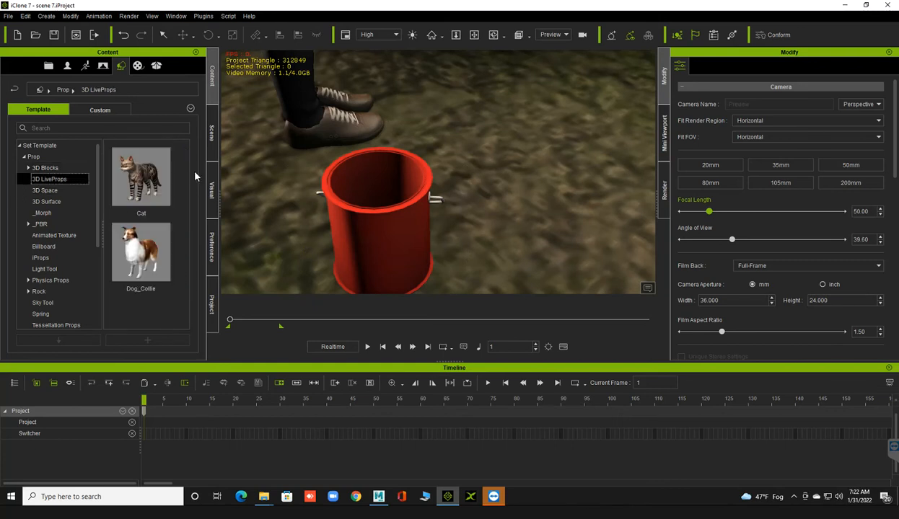
left_click(45, 167)
left_click(30, 167)
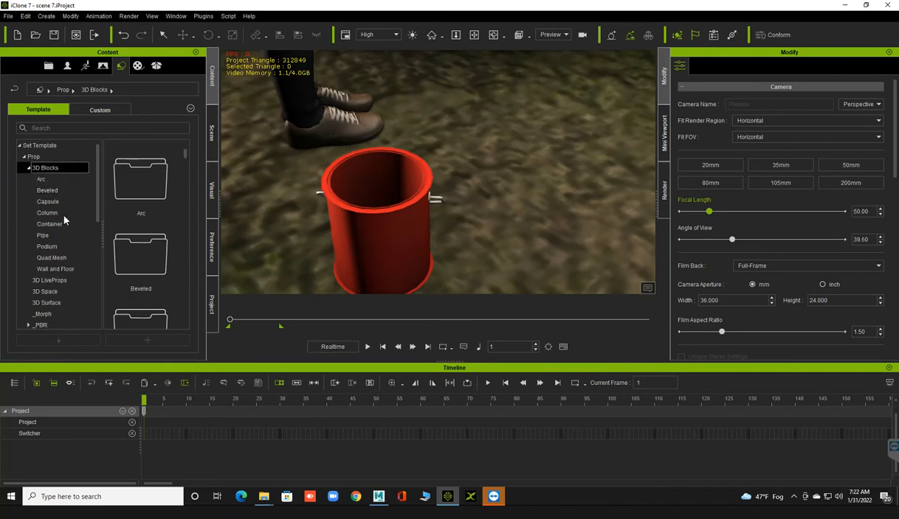
left_click(28, 167)
scroll(50, 240, "down", 4)
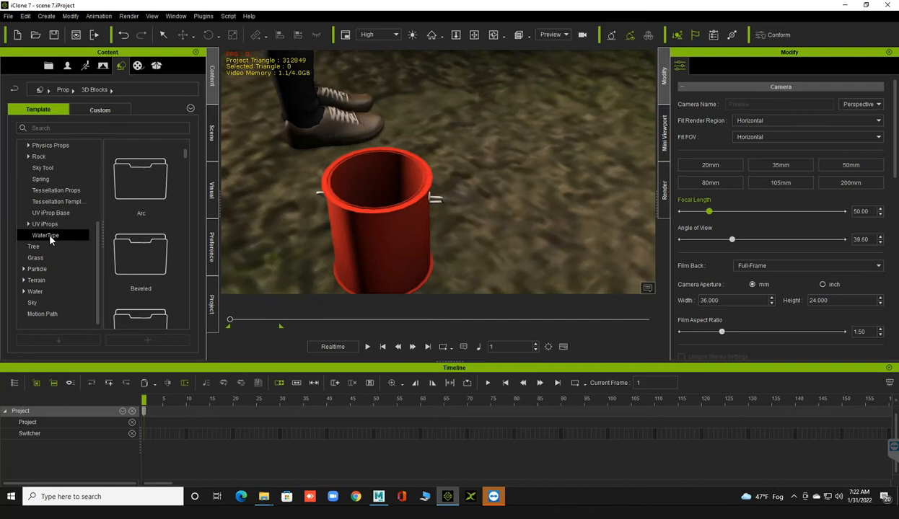
Add the WaterType004 template prop beside the bucket and scale it down uniformly to about 12.8
left_click(50, 237)
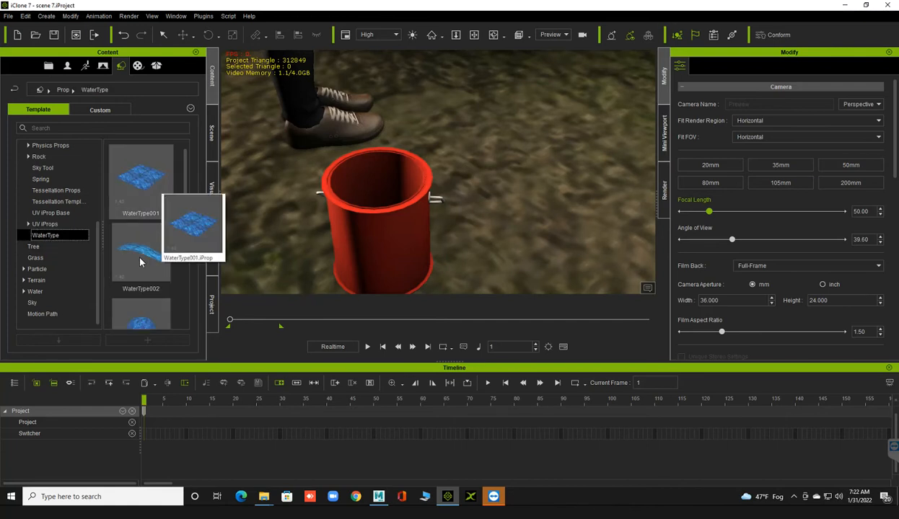
scroll(139, 261, "down", 2)
left_click(150, 296)
left_click_drag(411, 281, 413, 239)
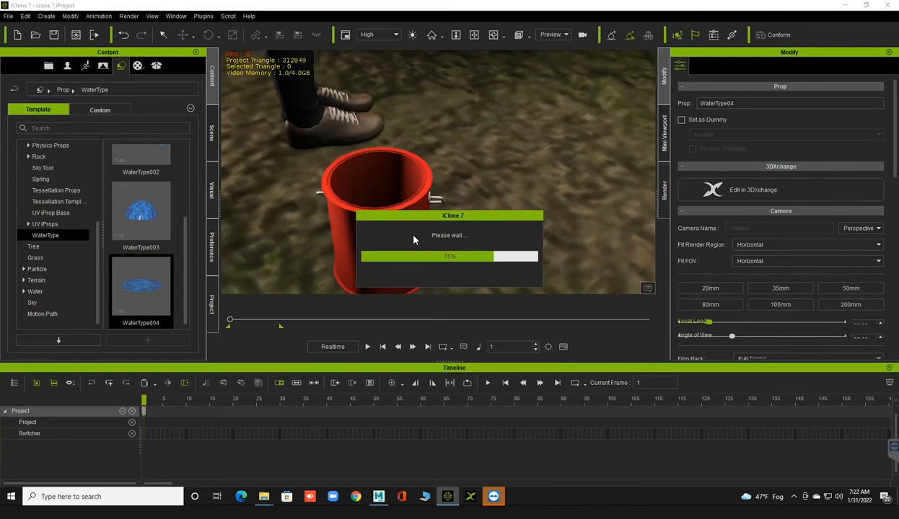
scroll(413, 238, "down", 5)
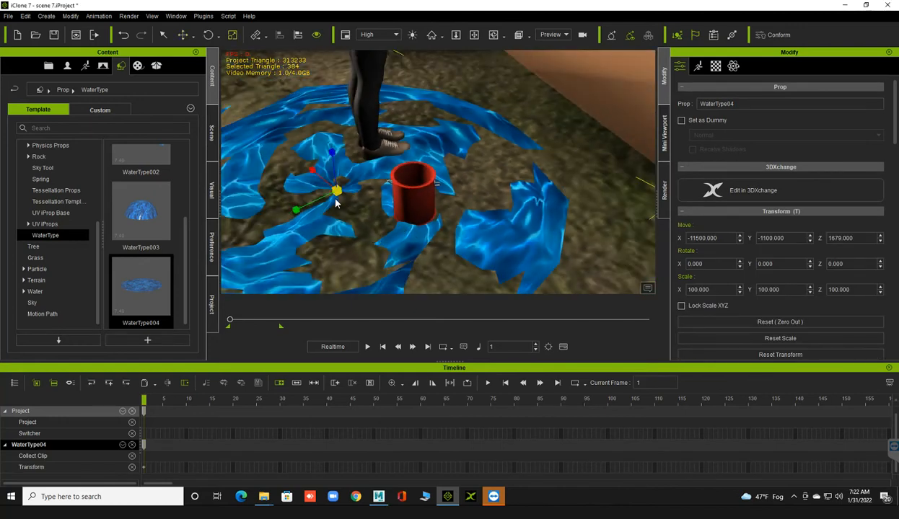
left_click_drag(336, 195, 360, 337)
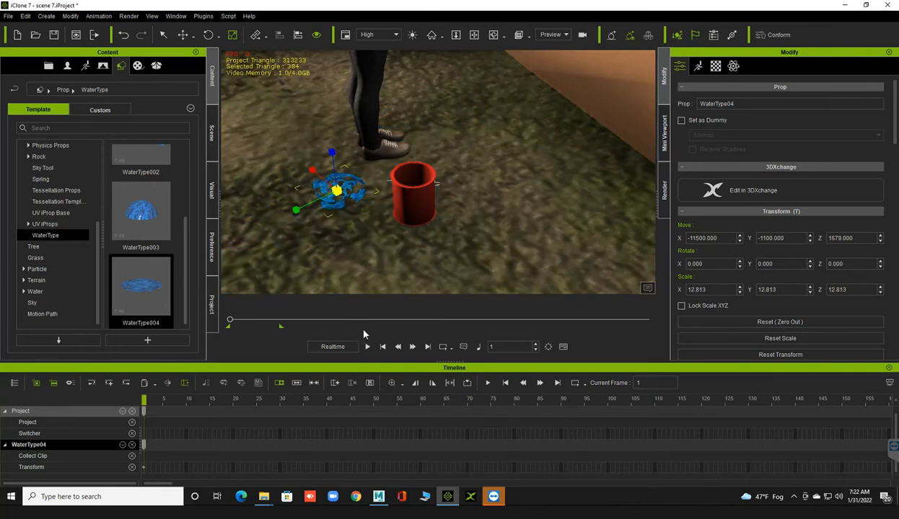
Move the water prop into the upper part of the bucket and scale it uniformly to about 7.5 so it fits inside the rim
left_click_drag(317, 189, 398, 203)
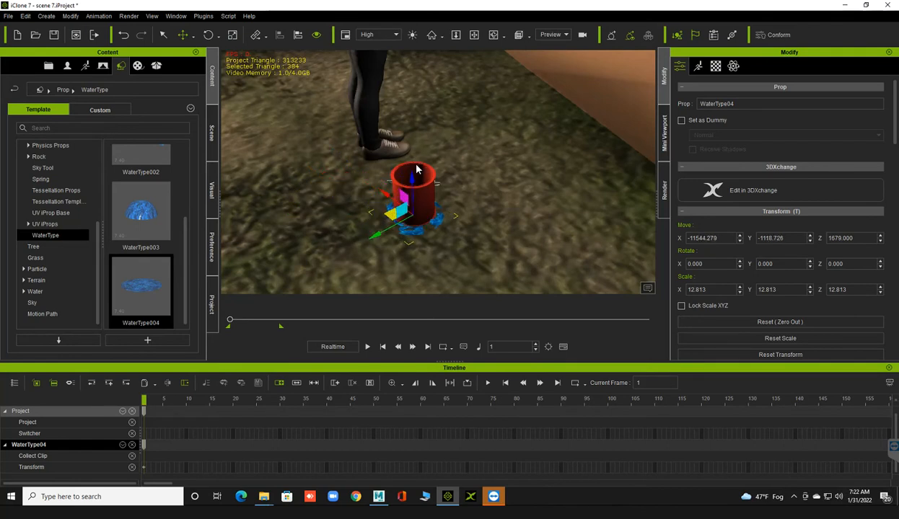
left_click_drag(409, 175, 405, 138)
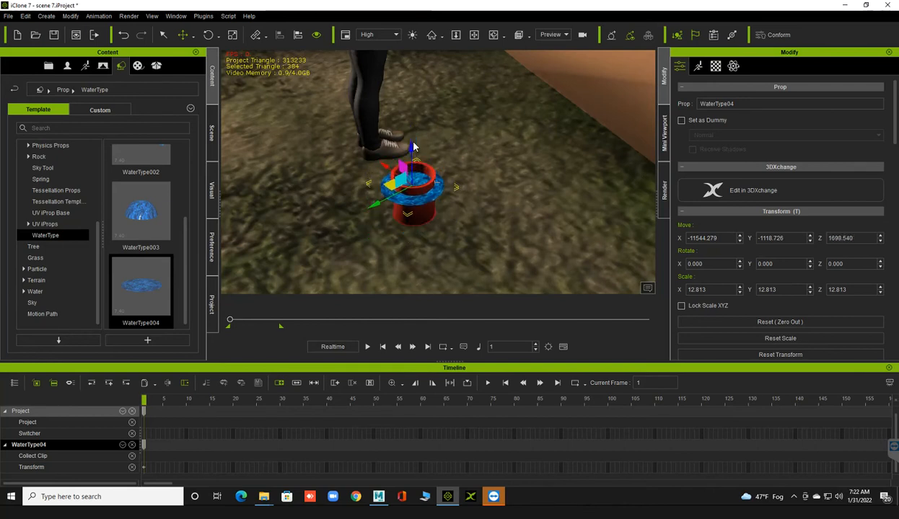
left_click_drag(412, 188, 406, 226)
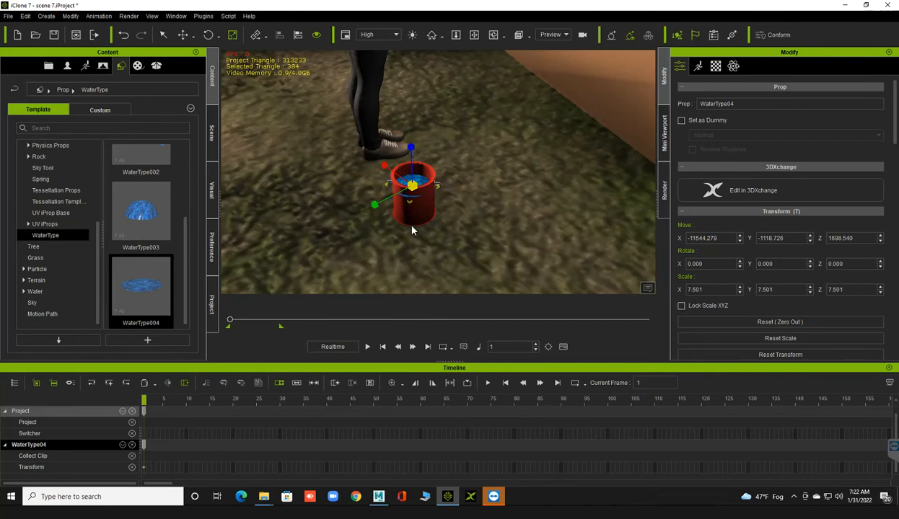
key("f")
right_click_drag(384, 142, 448, 210)
scroll(448, 209, "down", 3)
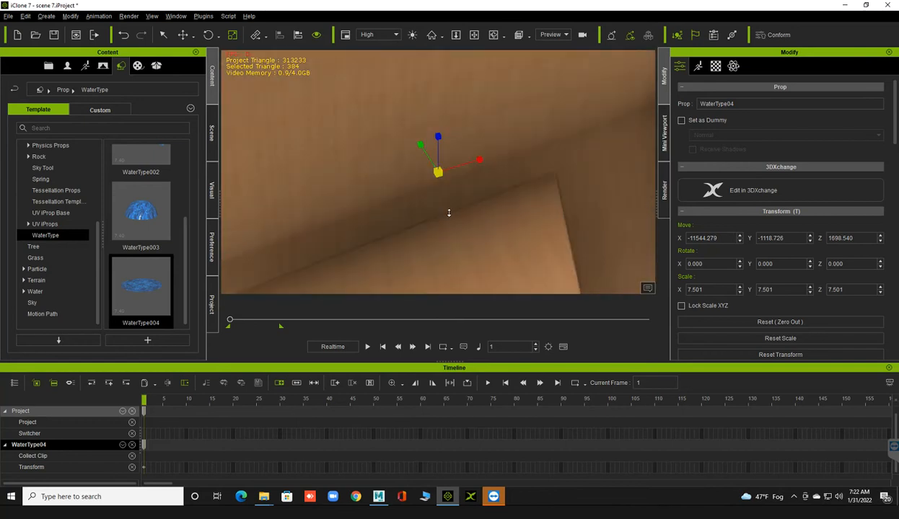
scroll(403, 205, "down", 5)
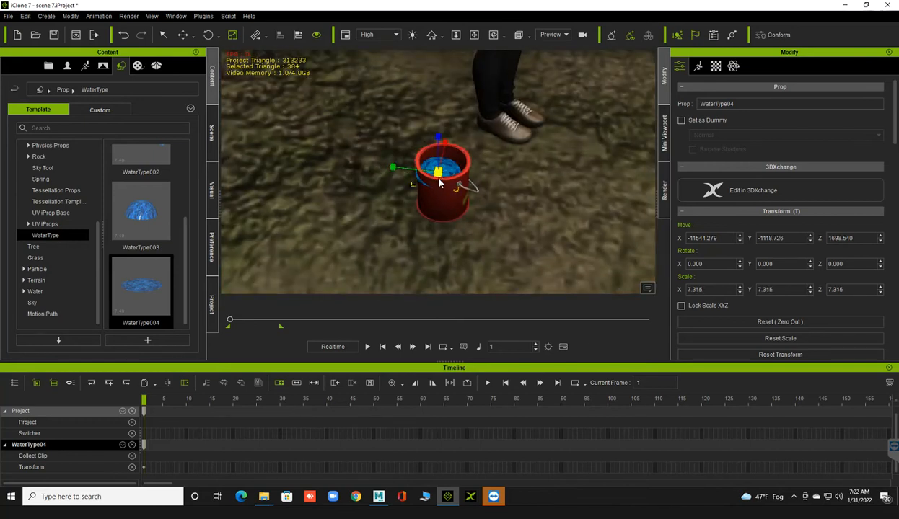
Scale the water prop uniformly to about 6.85, shift it along Y to about -1119.33 inside the bucket, and clear the selection
left_click_drag(439, 188, 440, 189)
key("w")
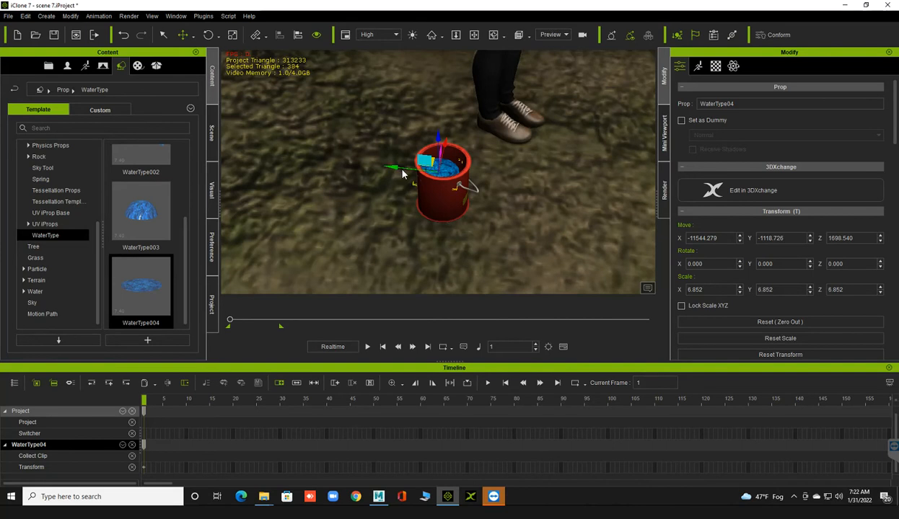
left_click_drag(398, 167, 396, 168)
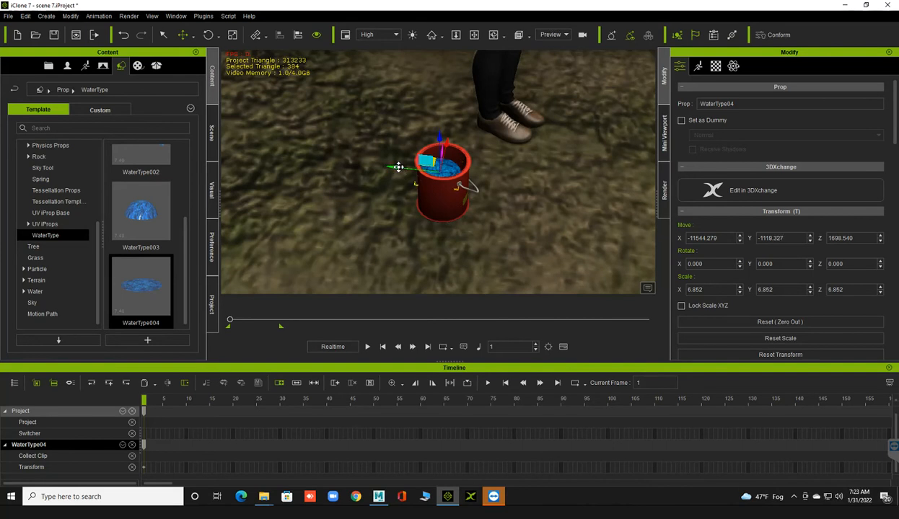
left_click(420, 248)
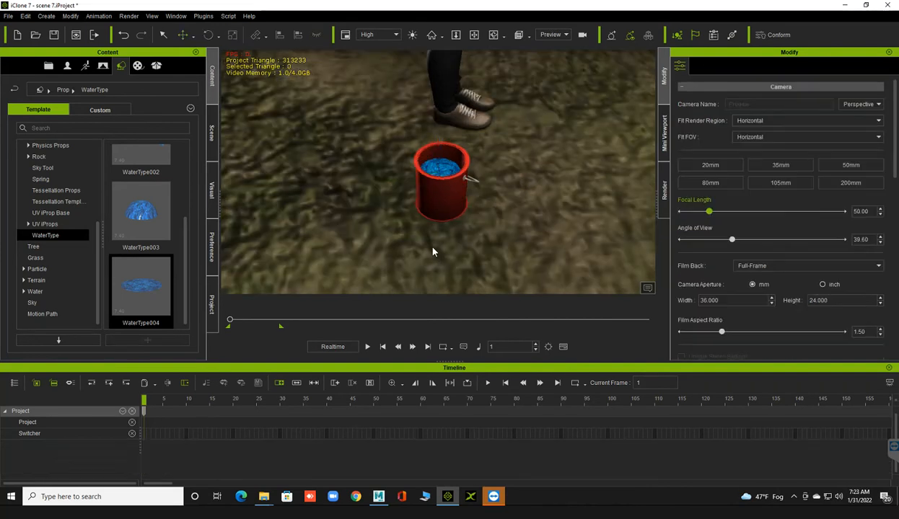
Select the water prop in the bucket and preview its surface animation in a close-up of the bucket's rim
right_click_drag(436, 248, 438, 264)
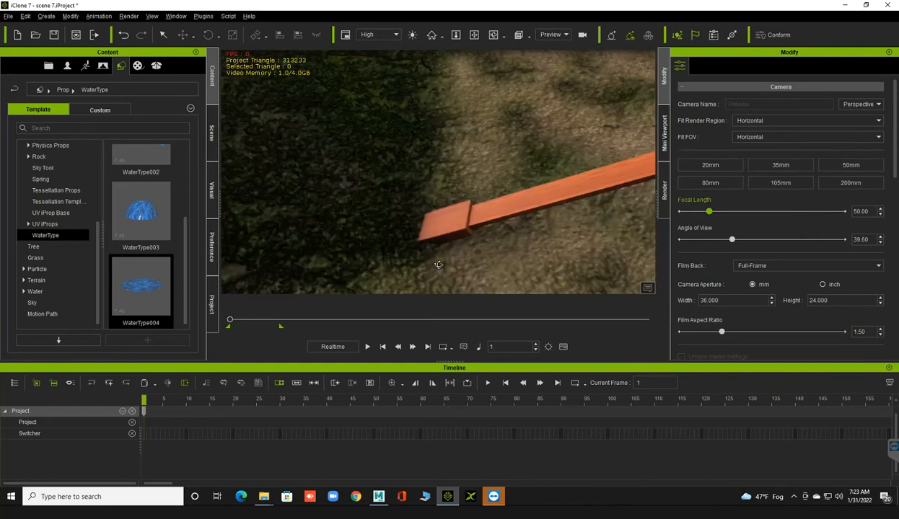
scroll(439, 263, "up", 3)
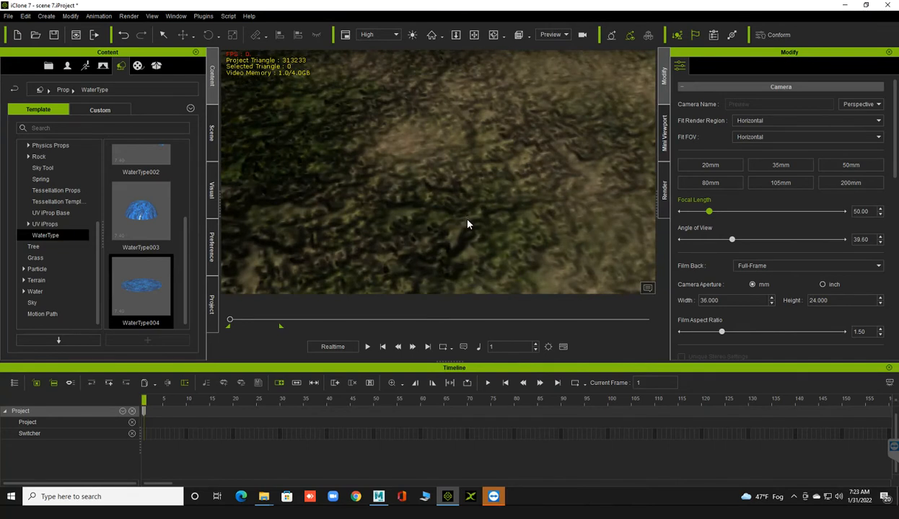
scroll(468, 221, "down", 2)
scroll(468, 220, "down", 5)
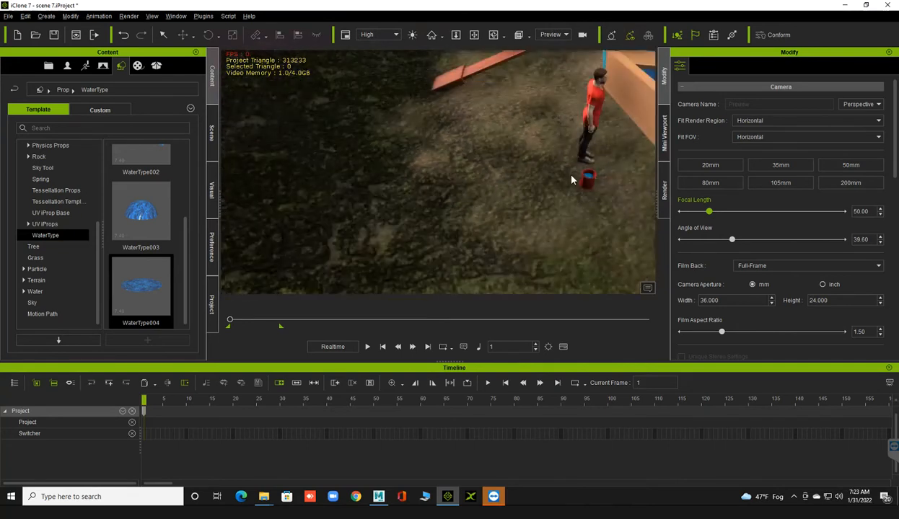
left_click(588, 178)
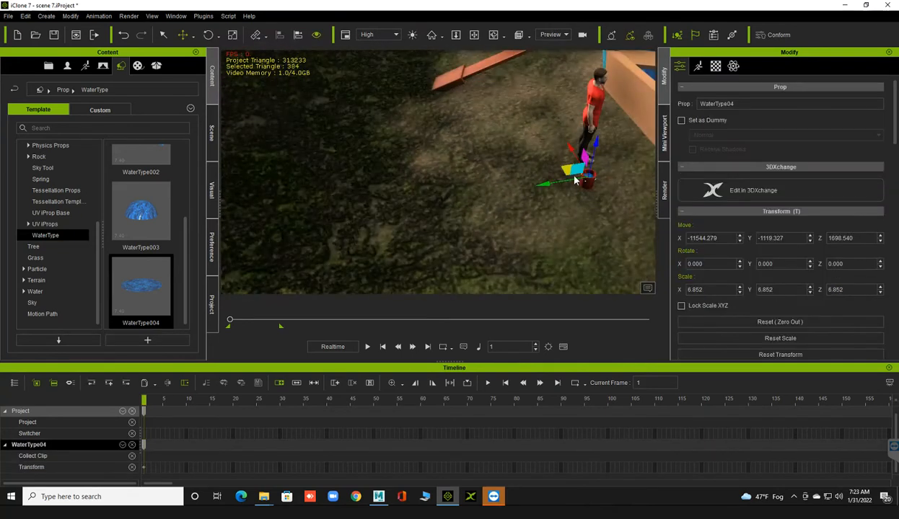
left_click(433, 36)
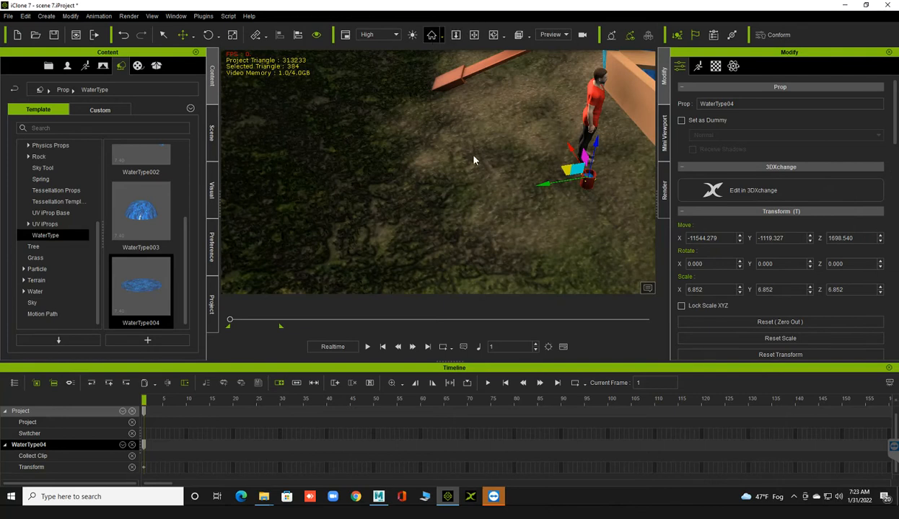
scroll(475, 209, "down", 5)
right_click_drag(476, 209, 425, 172)
scroll(471, 180, "down", 3)
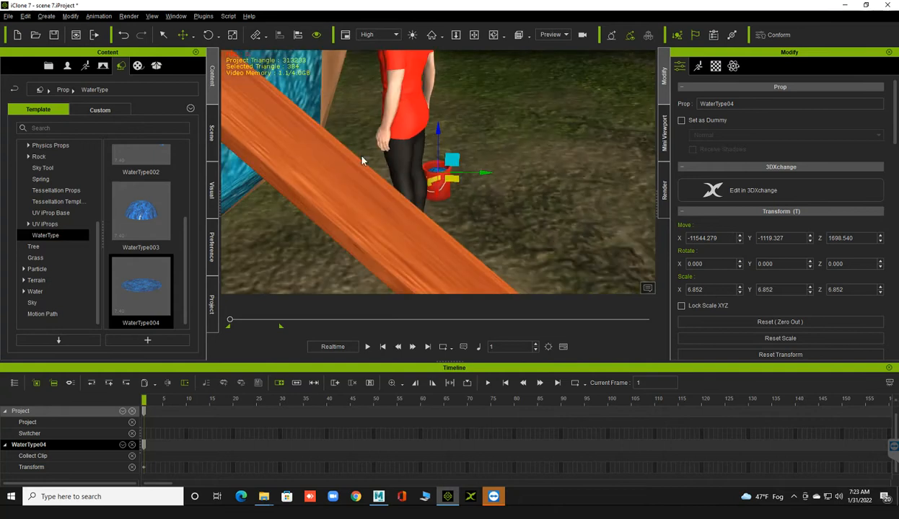
right_click_drag(362, 158, 381, 171)
scroll(406, 222, "up", 5)
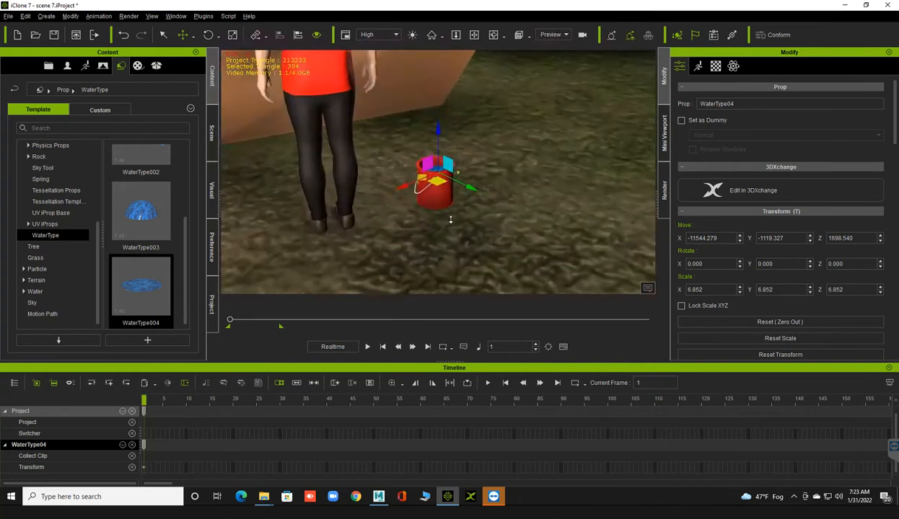
scroll(487, 218, "up", 6)
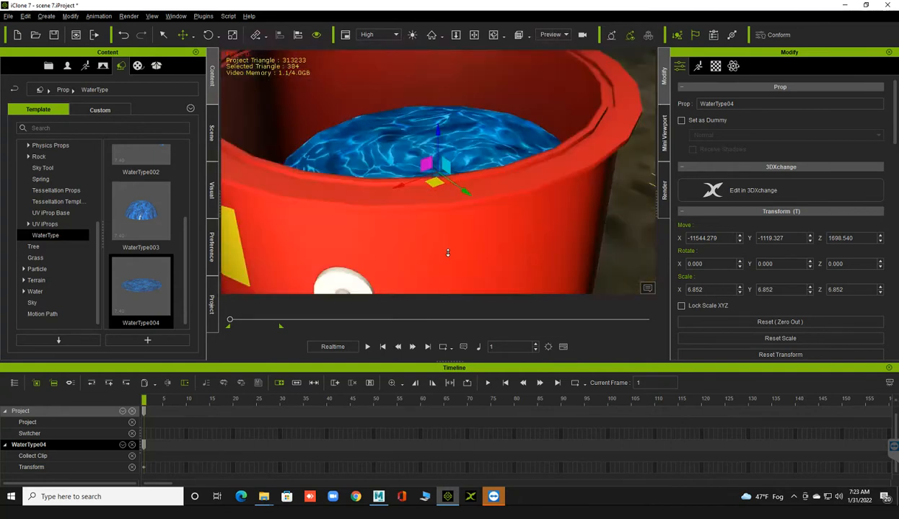
scroll(433, 222, "up", 2)
key("space")
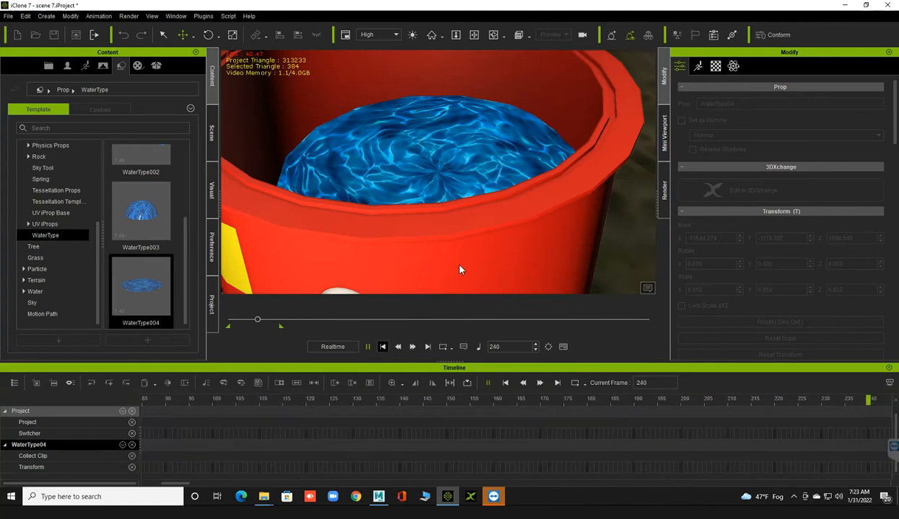
Examine the Base Color texture of the water prop's material
left_click(715, 65)
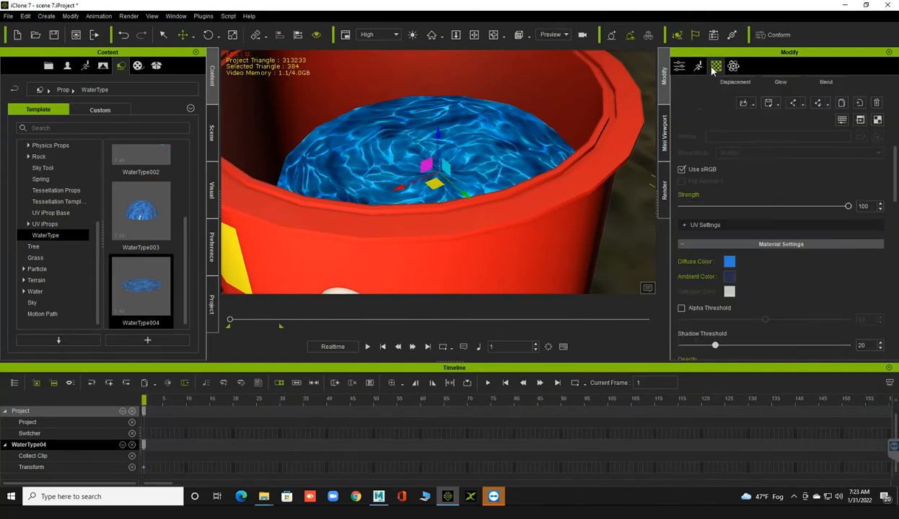
scroll(734, 277, "up", 5)
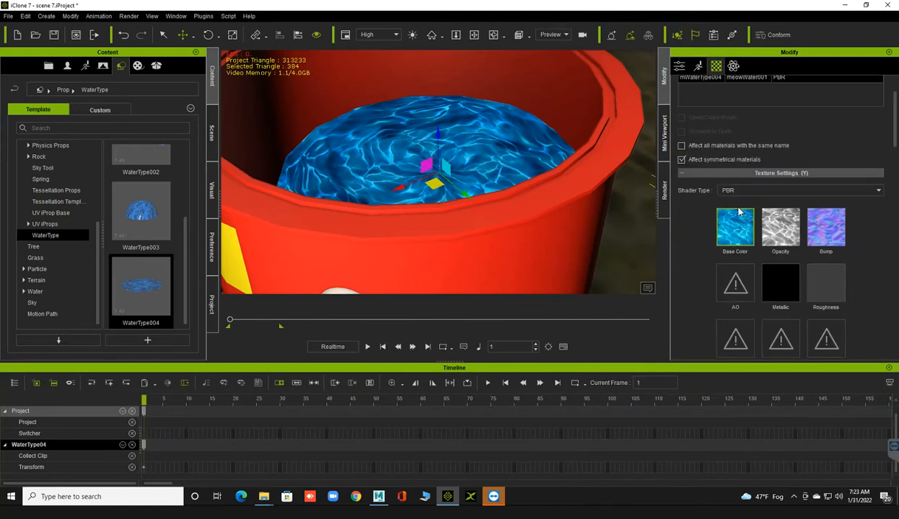
mouse_move(750, 238)
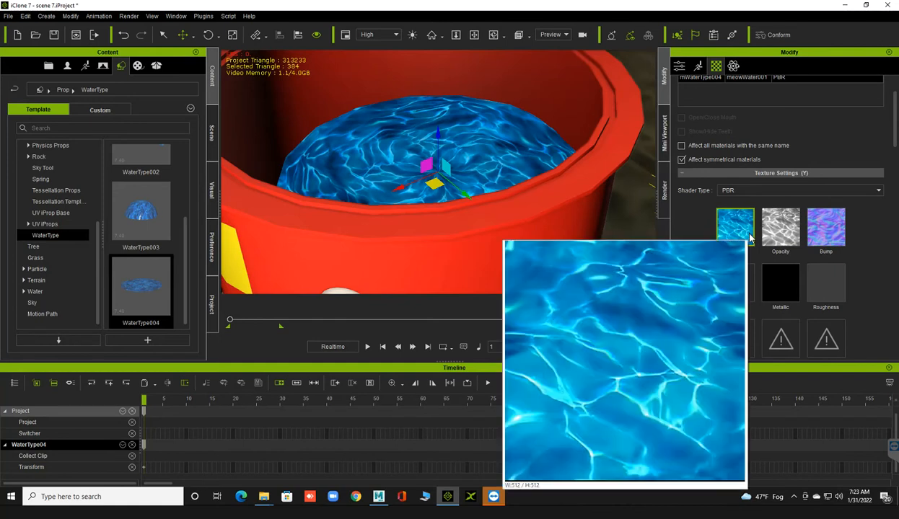
Add the brush prop from the custom furniture props to the scene beside the painter
scroll(465, 171, "down", 6)
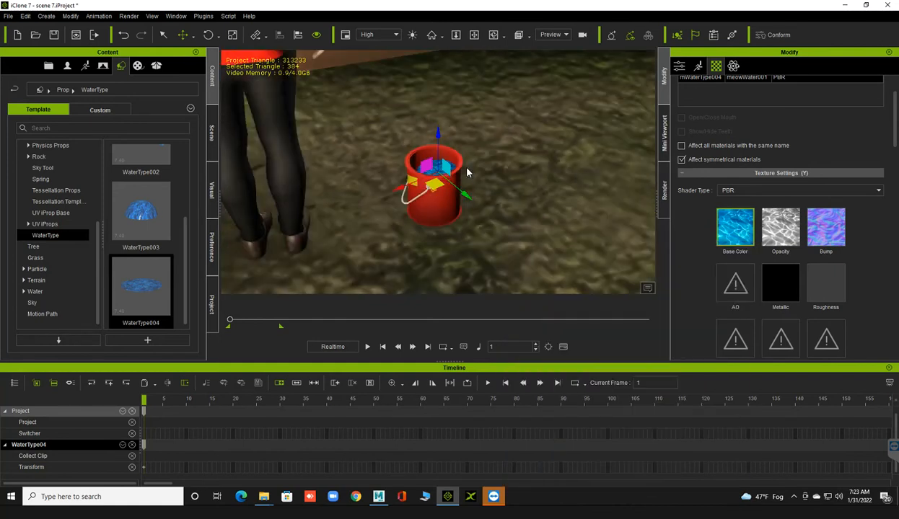
right_click_drag(414, 182, 392, 143)
middle_click_drag(518, 211, 385, 210)
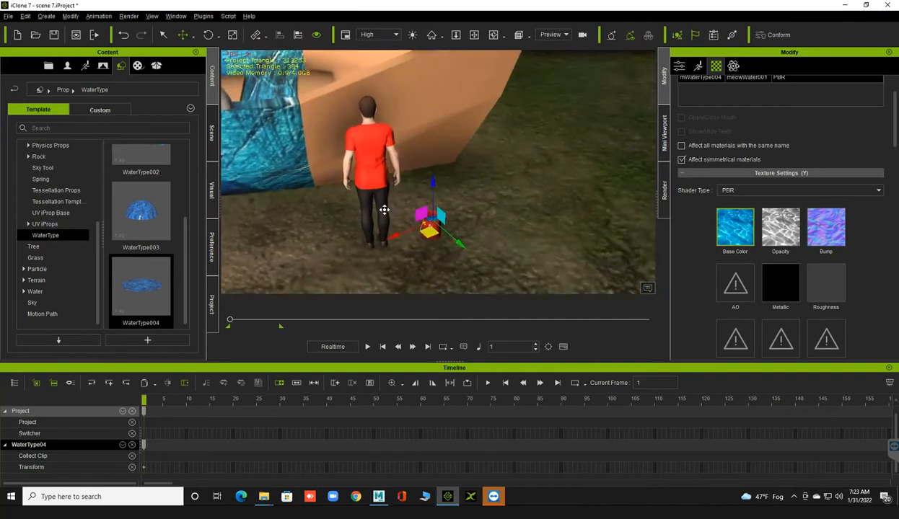
right_click_drag(412, 212, 337, 218)
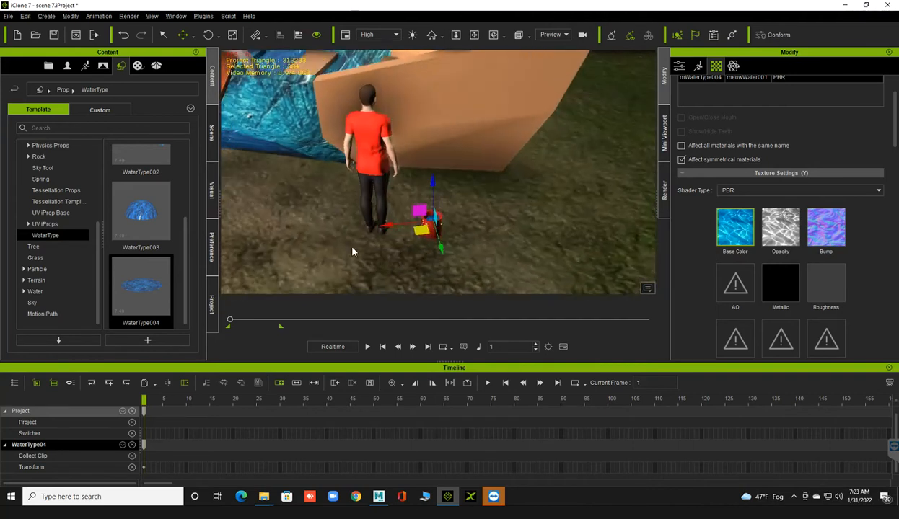
right_click_drag(352, 248, 364, 226)
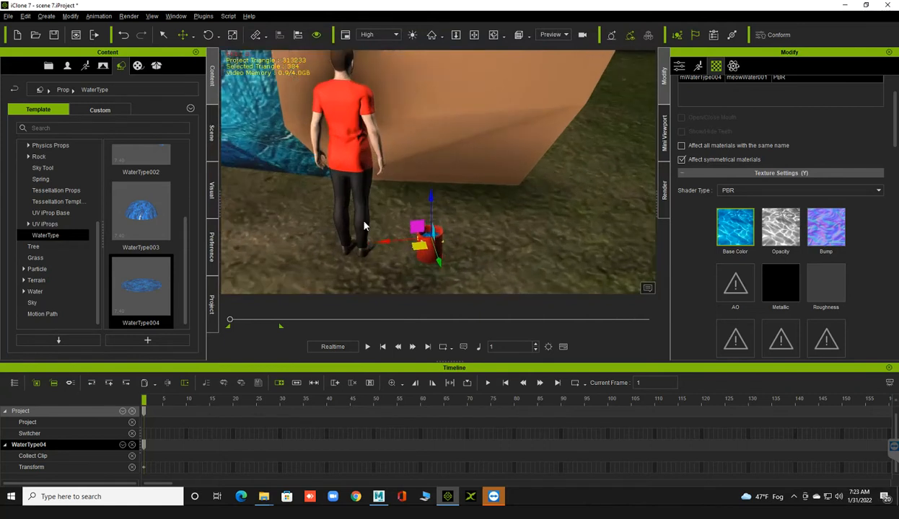
middle_click_drag(367, 228, 355, 231)
right_click_drag(339, 220, 331, 272)
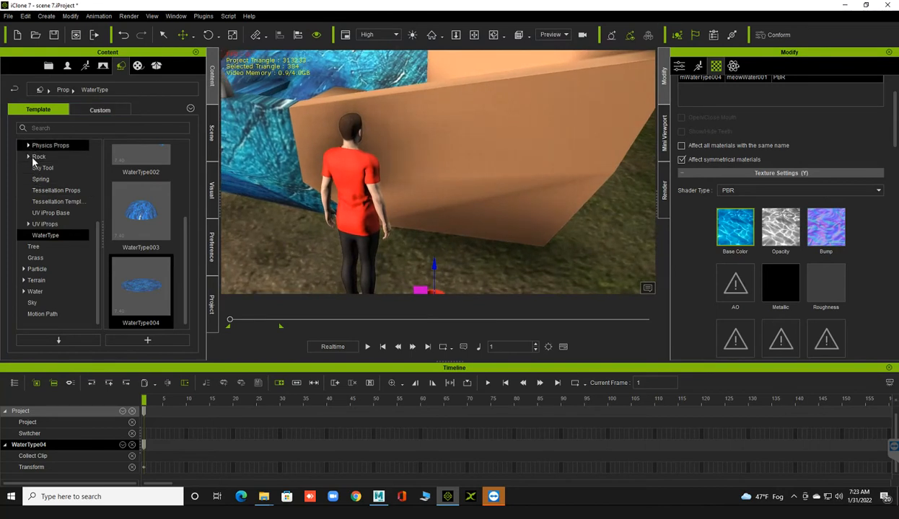
scroll(34, 217, "up", 4)
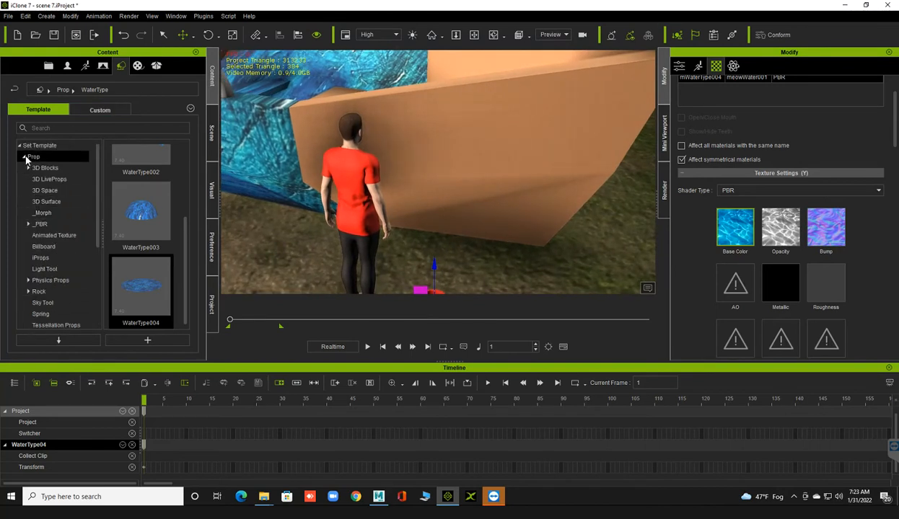
left_click(24, 158)
left_click(90, 110)
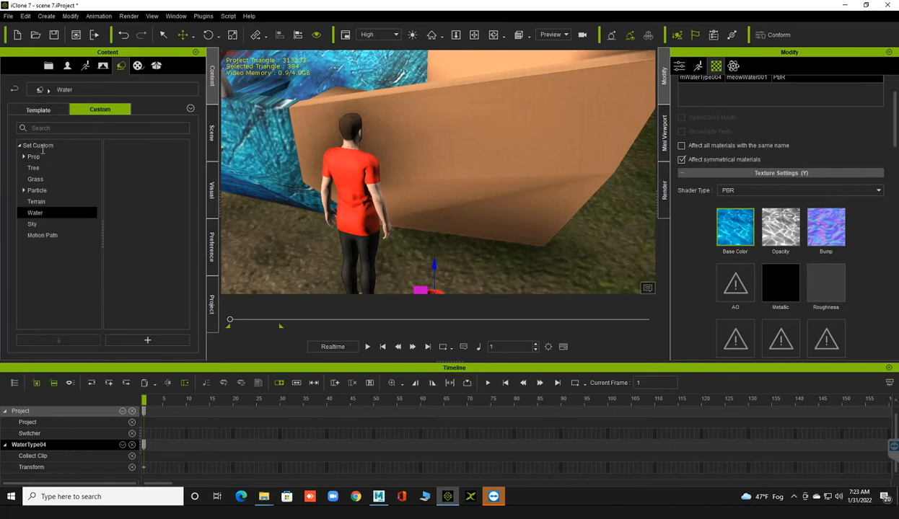
left_click(30, 158)
double_click(31, 159)
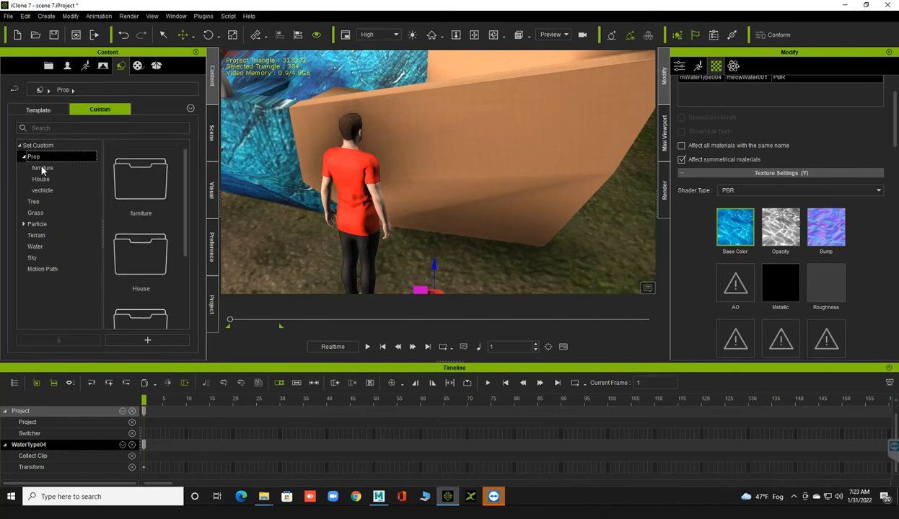
left_click(43, 168)
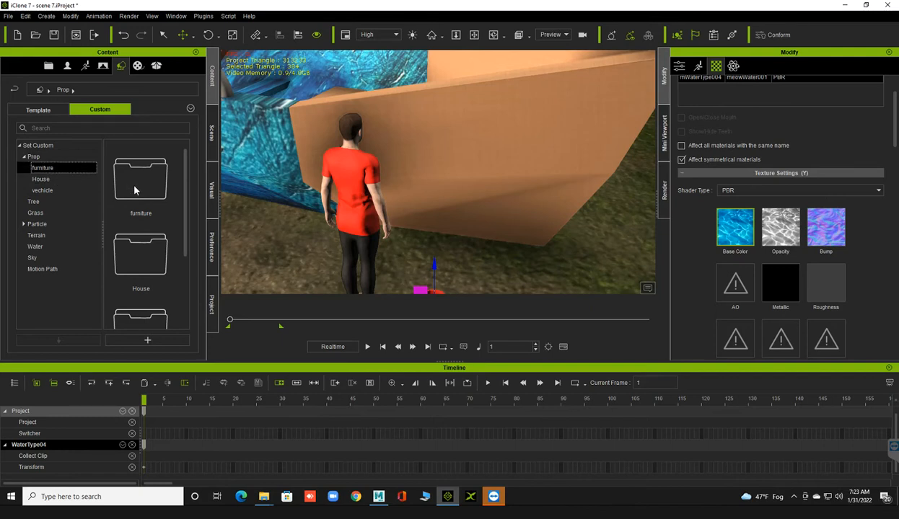
scroll(145, 209, "down", 3)
scroll(154, 216, "up", 3)
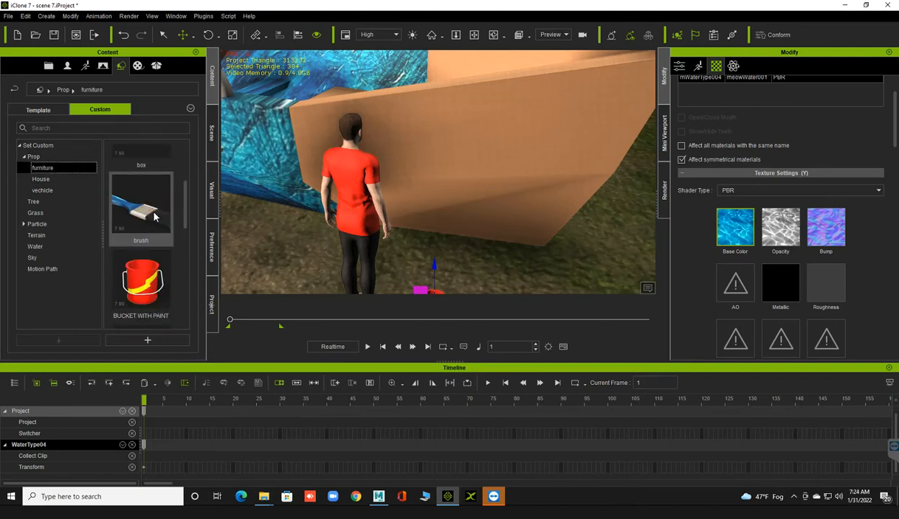
mouse_move(149, 206)
left_mouse_down()
mouse_move(390, 265)
mouse_move(384, 259)
left_mouse_up()
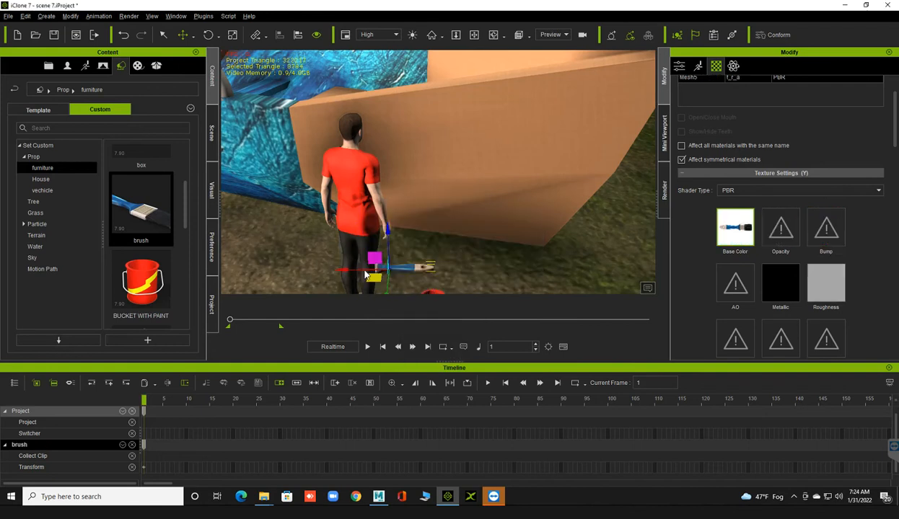
Scale the brush down uniformly where it lies near the bucket
right_click_drag(346, 264, 334, 247)
mouse_move(260, 241)
right_mouse_down()
mouse_move(257, 156)
mouse_move(306, 221)
right_mouse_up()
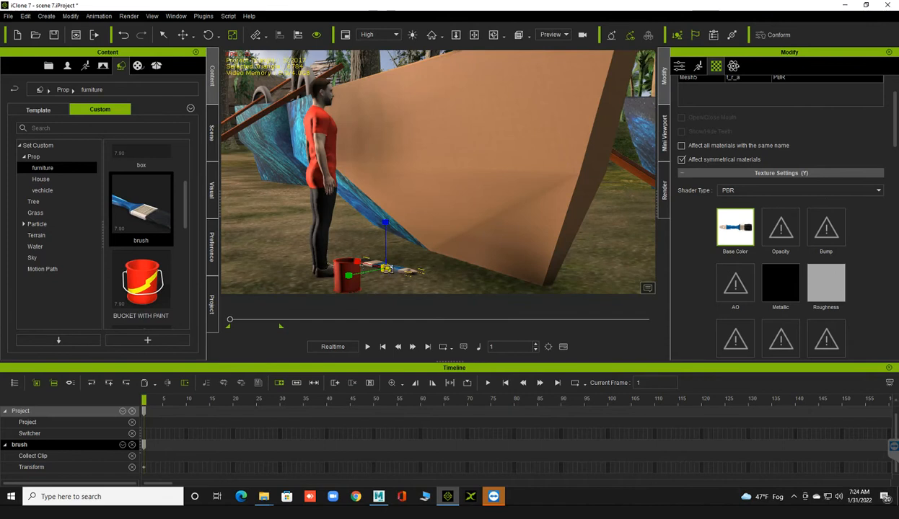
left_click_drag(386, 269, 392, 304)
Align the brush to the painter on X, Y and Z, using Center as the reference point
left_click(296, 36)
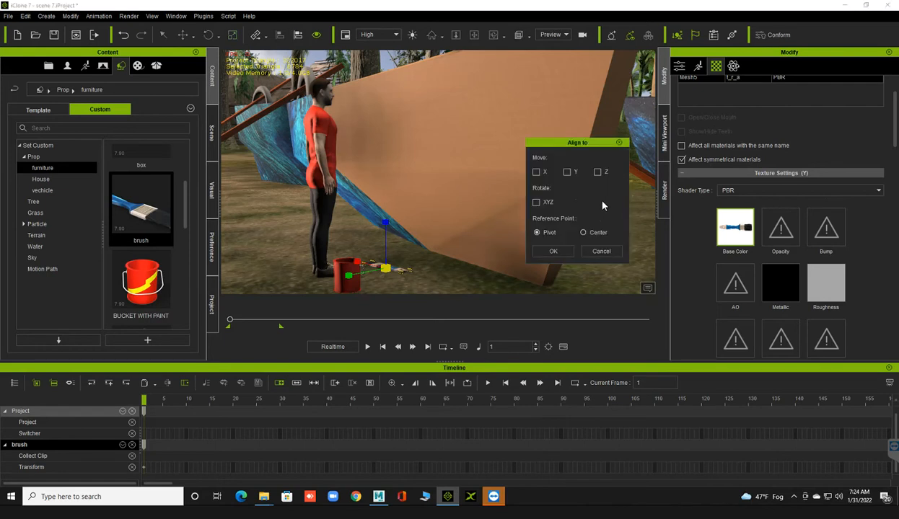
left_click(567, 172)
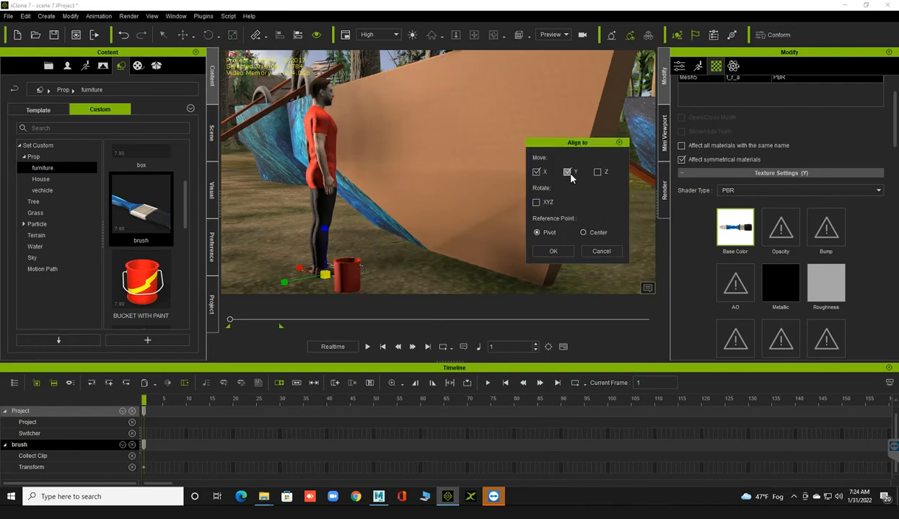
left_click(537, 232)
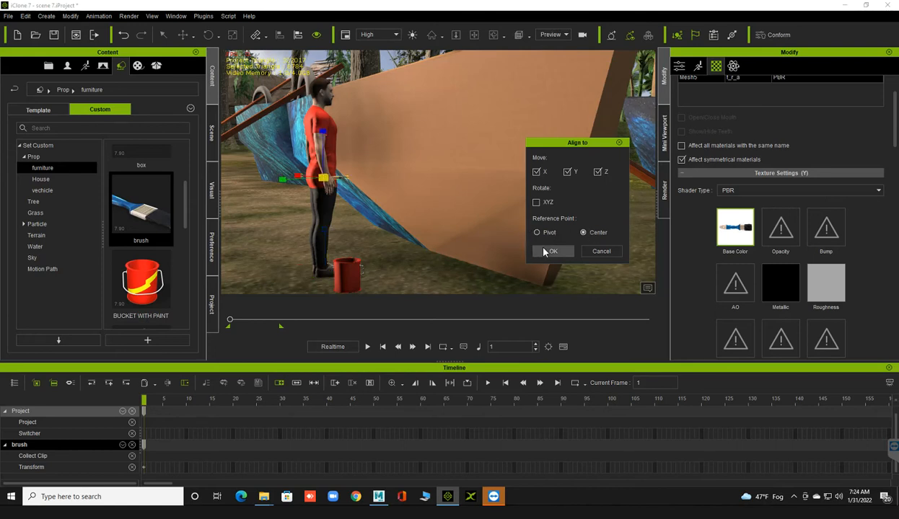
left_click(553, 251)
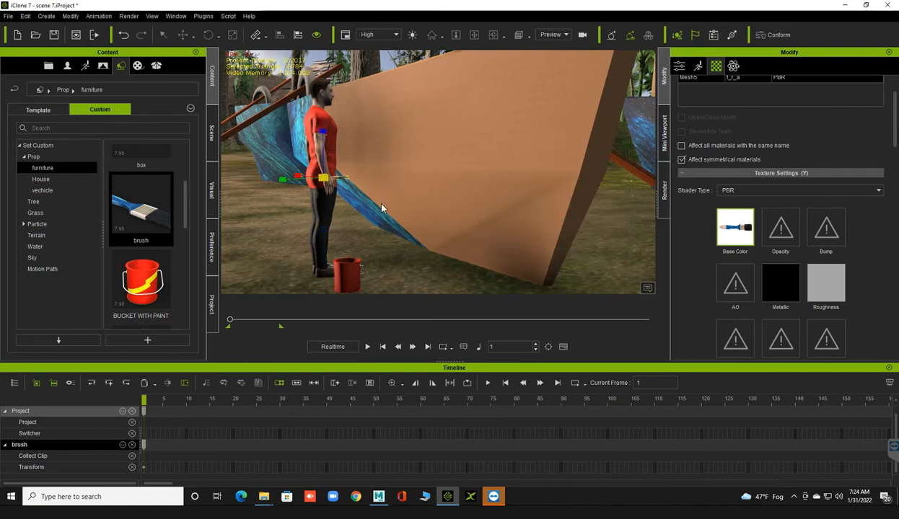
Move the brush in front of the painter's right hand and rotate it to point toward the boat
left_click(431, 35)
mouse_move(357, 199)
right_mouse_down()
mouse_move(417, 211)
mouse_move(365, 209)
mouse_move(405, 217)
mouse_move(443, 206)
mouse_move(288, 197)
mouse_move(449, 213)
mouse_move(420, 205)
mouse_move(436, 198)
mouse_move(380, 212)
mouse_move(333, 195)
mouse_move(316, 202)
mouse_move(303, 190)
right_mouse_up()
key("w")
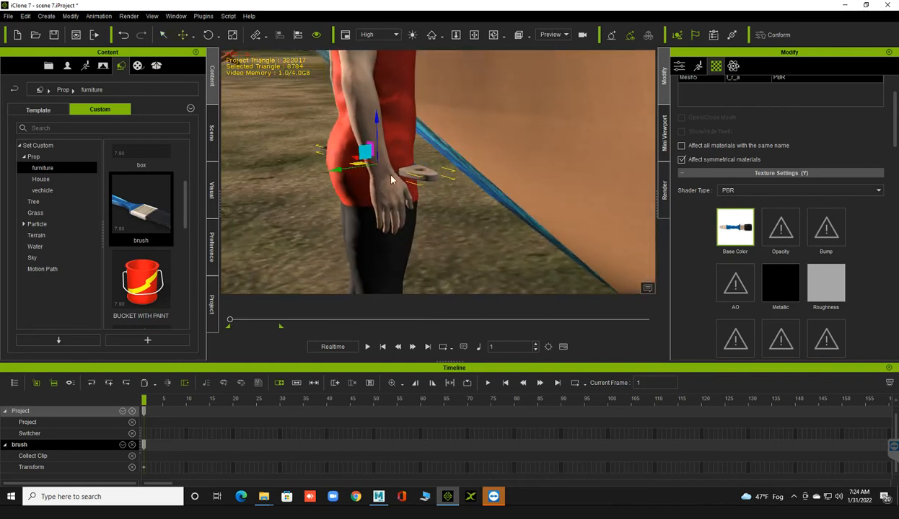
mouse_move(358, 165)
left_mouse_down()
mouse_move(413, 211)
mouse_move(446, 223)
mouse_move(401, 224)
left_mouse_up()
key("e")
key("w")
Scale the brush down uniformly and move it so its handle passes by the painter's right hand
mouse_move(475, 225)
left_mouse_down()
mouse_move(465, 261)
mouse_move(477, 294)
left_mouse_up()
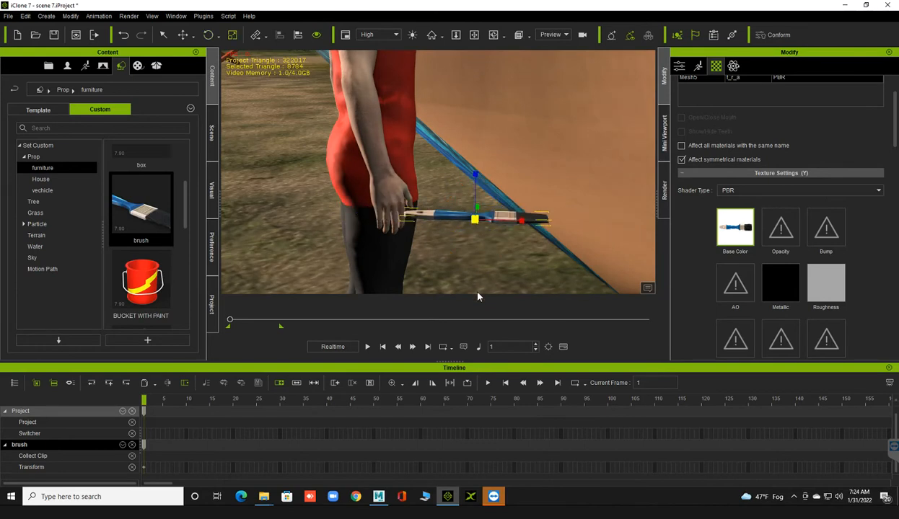
key("r")
mouse_move(367, 233)
right_mouse_down()
mouse_move(277, 249)
mouse_move(542, 195)
right_mouse_up()
left_click_drag(540, 185, 360, 215)
right_click_drag(492, 292, 419, 265)
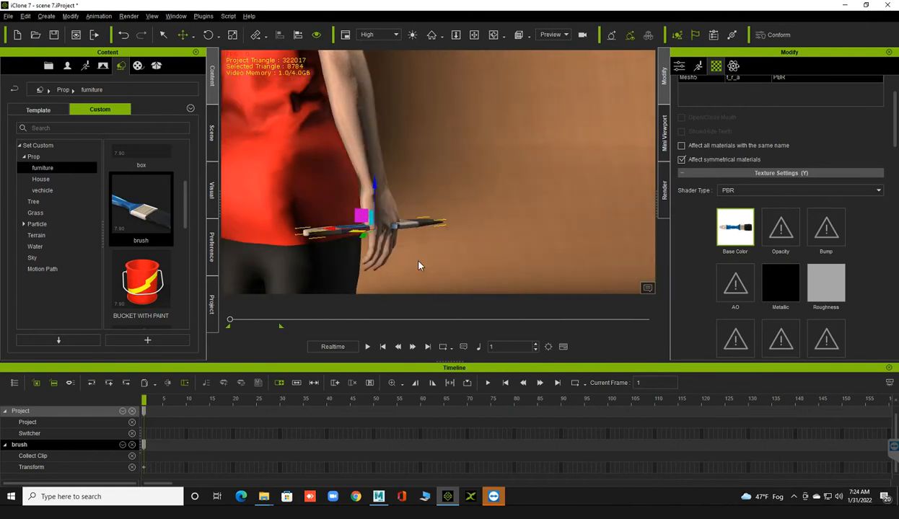
right_click_drag(293, 257, 428, 226)
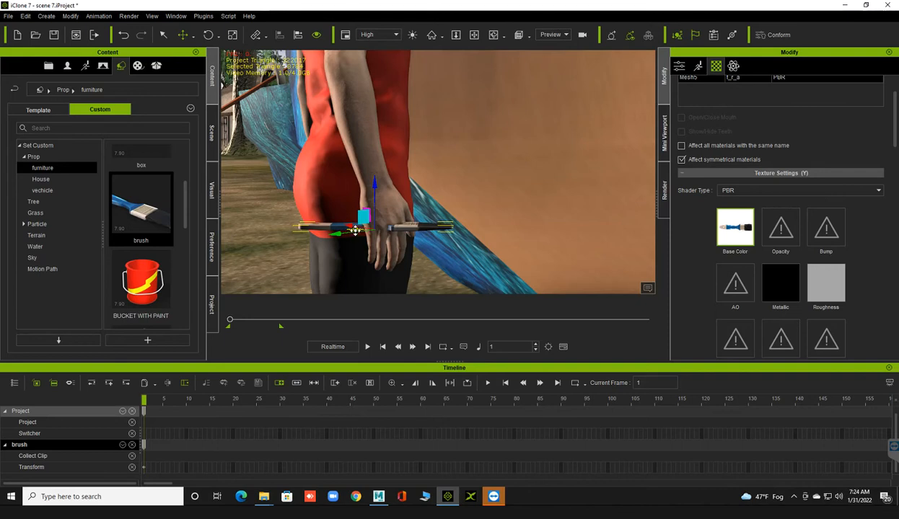
mouse_move(357, 231)
left_mouse_down()
mouse_move(414, 231)
mouse_move(393, 228)
left_mouse_up()
Rotate the brush slightly and move it into the palm of the painter's open right hand
scroll(388, 277, "up", 3)
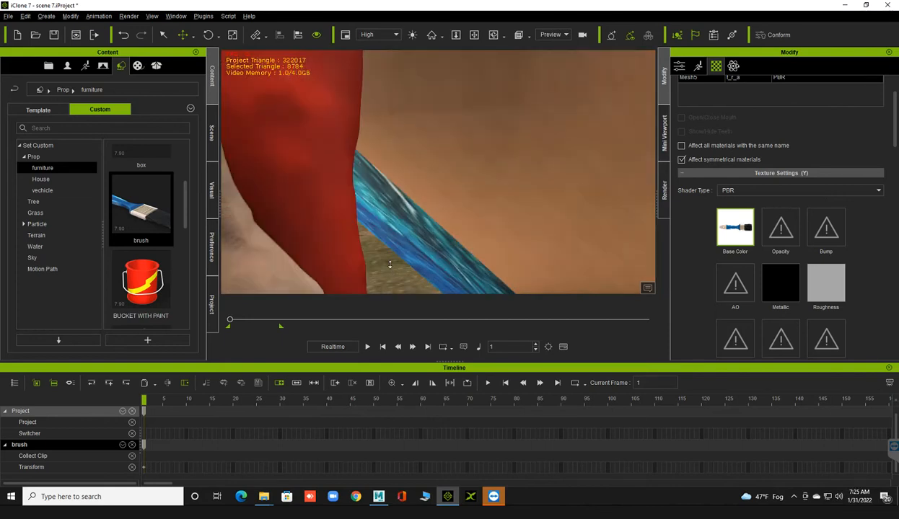
scroll(380, 256, "down", 5)
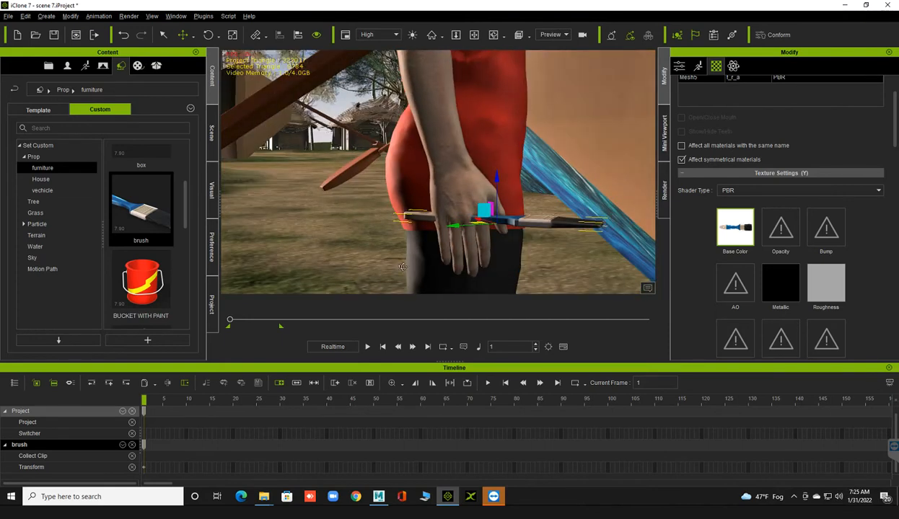
scroll(402, 268, "up", 3)
scroll(399, 270, "down", 2)
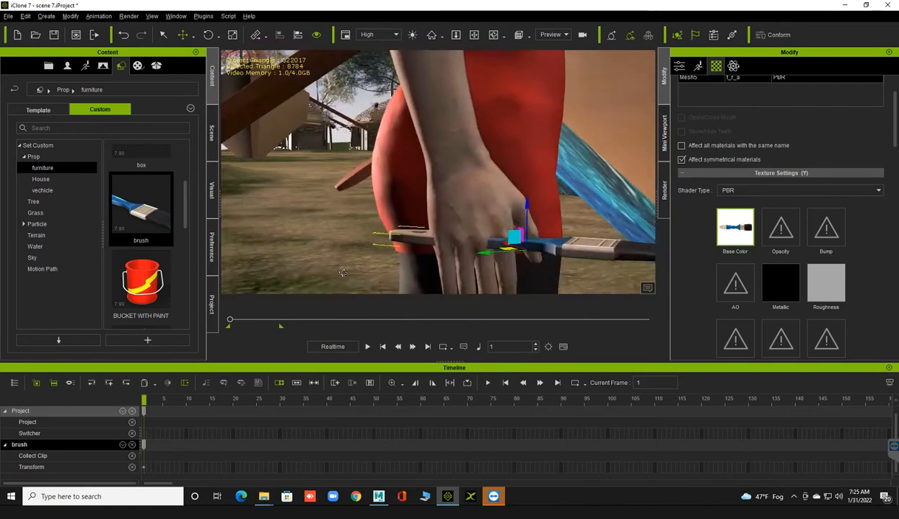
scroll(342, 272, "up", 2)
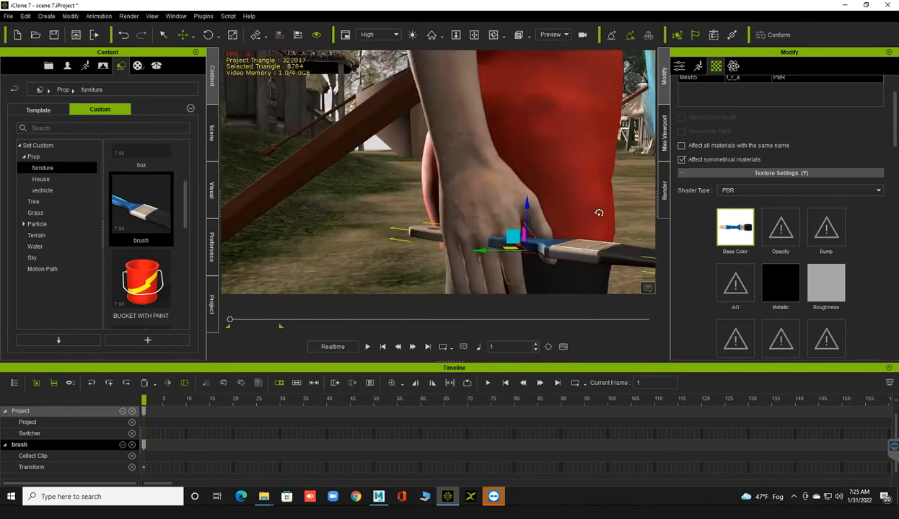
key("e")
left_click_drag(526, 260, 535, 258)
key("w")
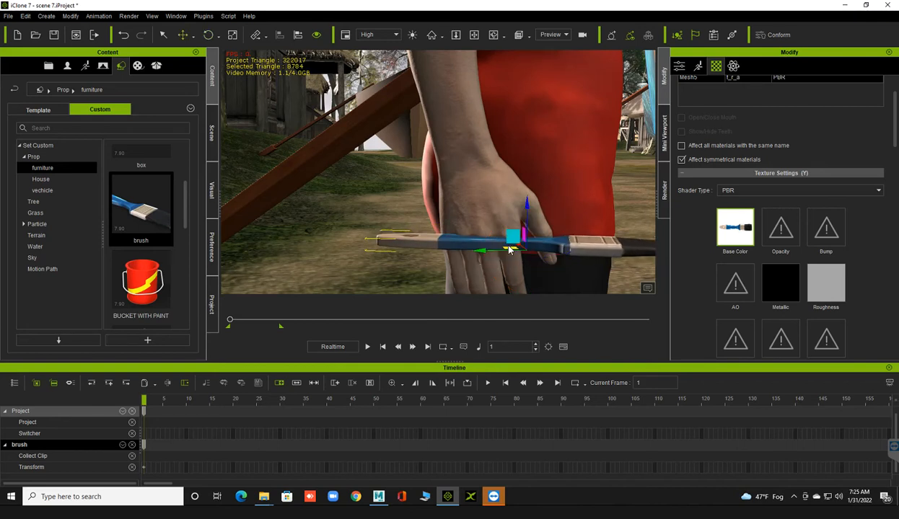
left_click_drag(512, 252, 511, 241)
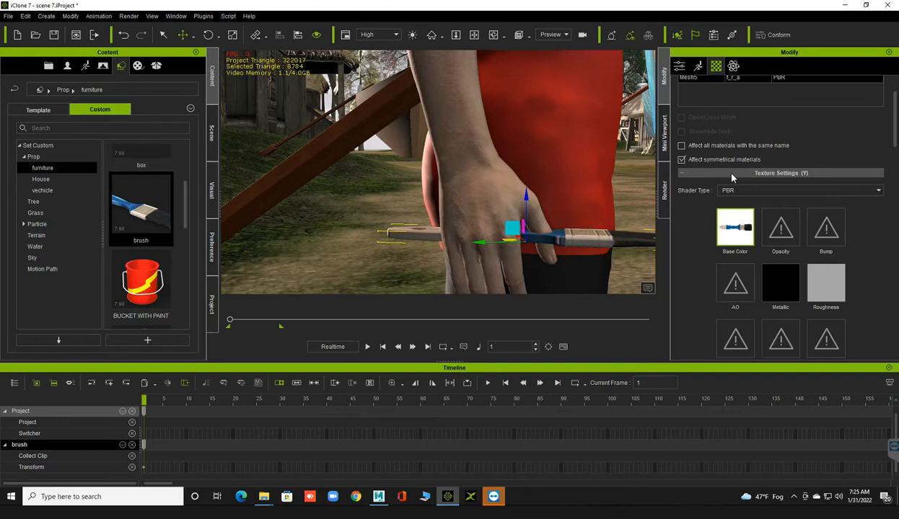
Close all fingers of the painter's right hand around the brush handle using Edit Motion Layer
left_click(698, 67)
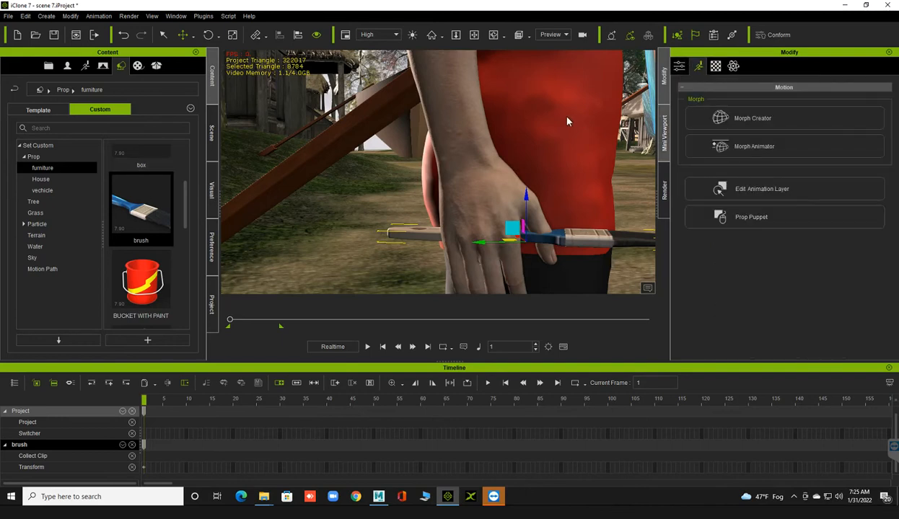
left_click(712, 174)
left_click(53, 211)
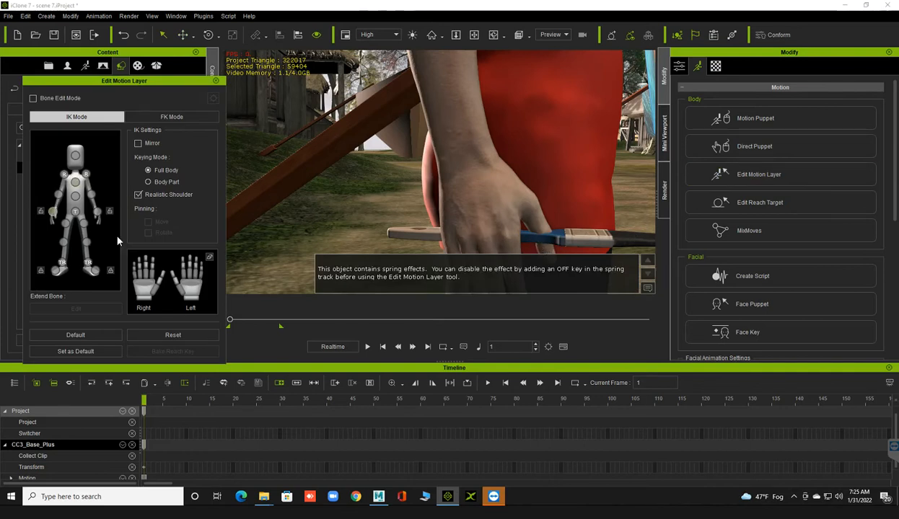
left_click(139, 287)
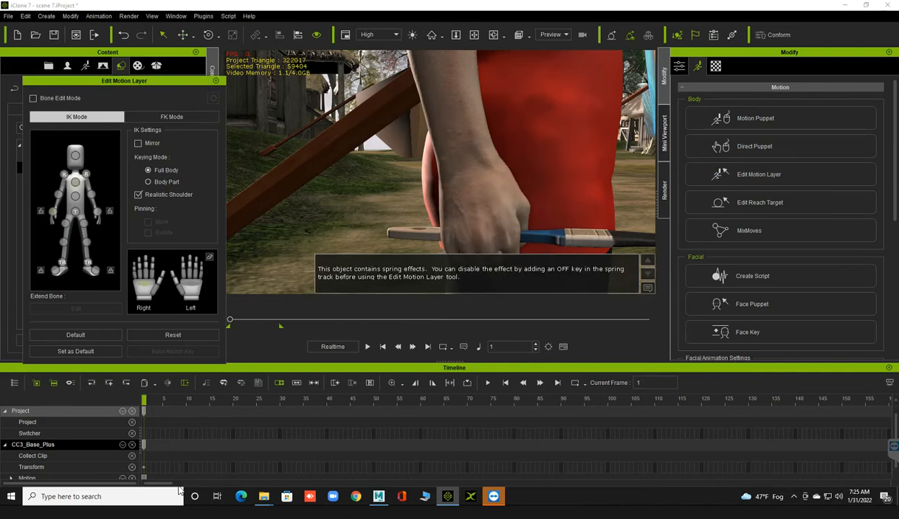
right_click_drag(431, 235, 524, 222)
middle_click_drag(497, 217, 346, 201)
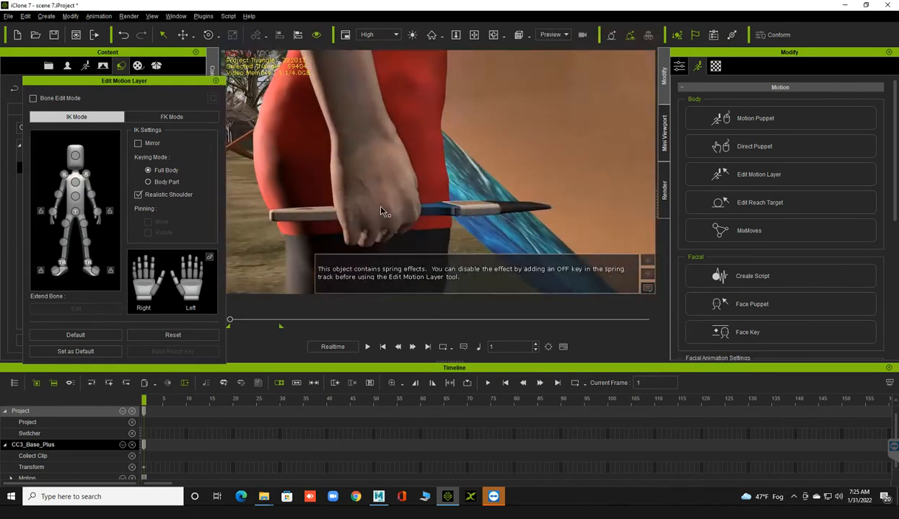
Leave motion layer editing, rotate the brush to line up with the closed fist and shift it sideways toward the palm
right_click_drag(486, 222, 641, 222)
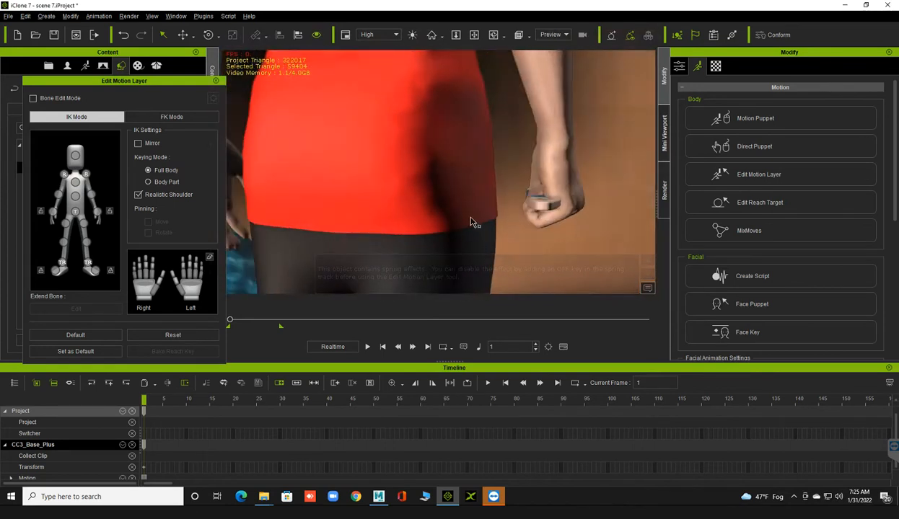
right_click_drag(519, 225, 548, 216)
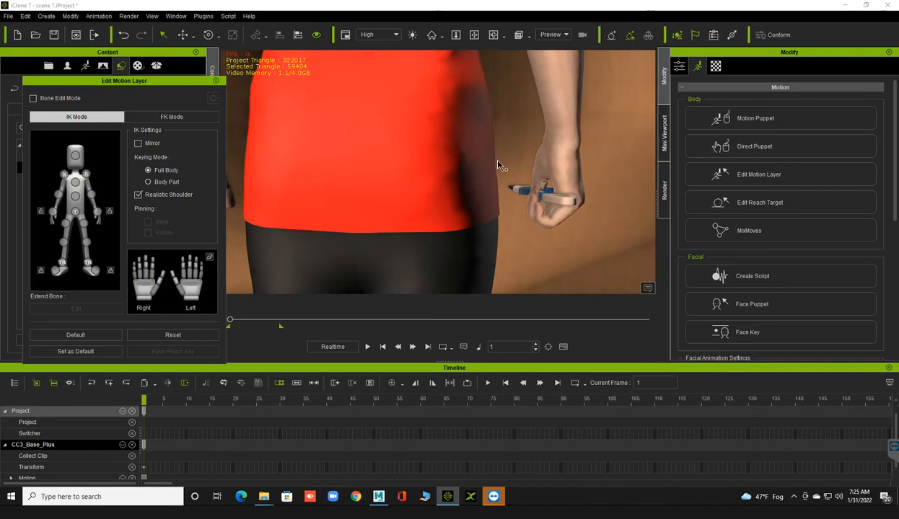
right_click_drag(499, 167, 513, 188)
scroll(514, 188, "up", 5)
middle_click_drag(477, 177, 435, 170)
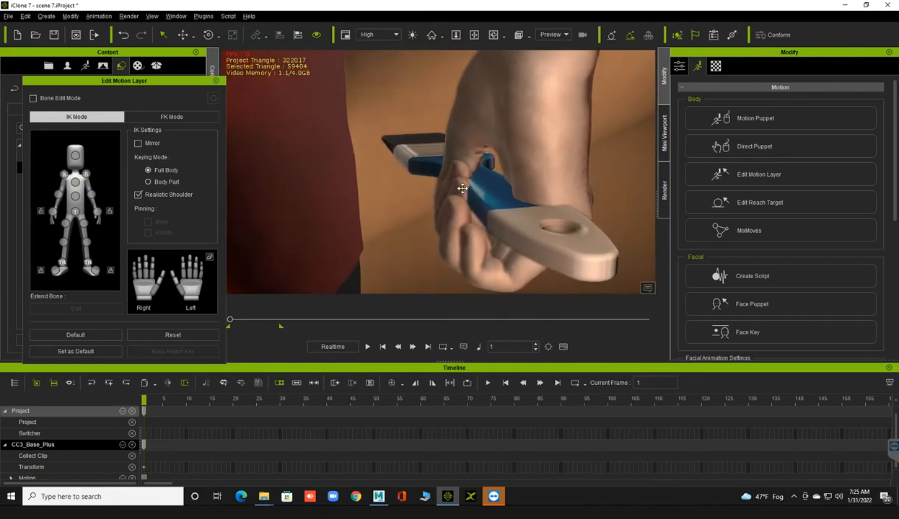
left_click(519, 222)
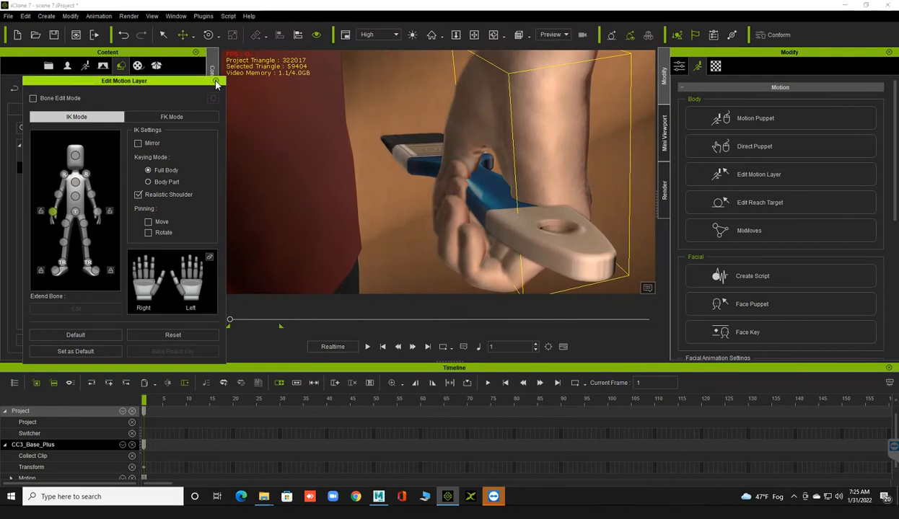
left_click(214, 83)
left_click(534, 238)
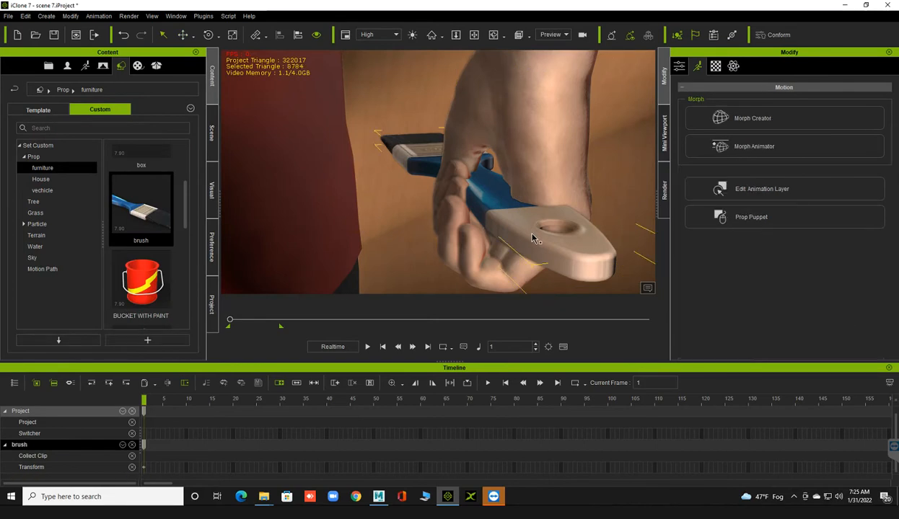
key("e")
left_click_drag(473, 196, 465, 196)
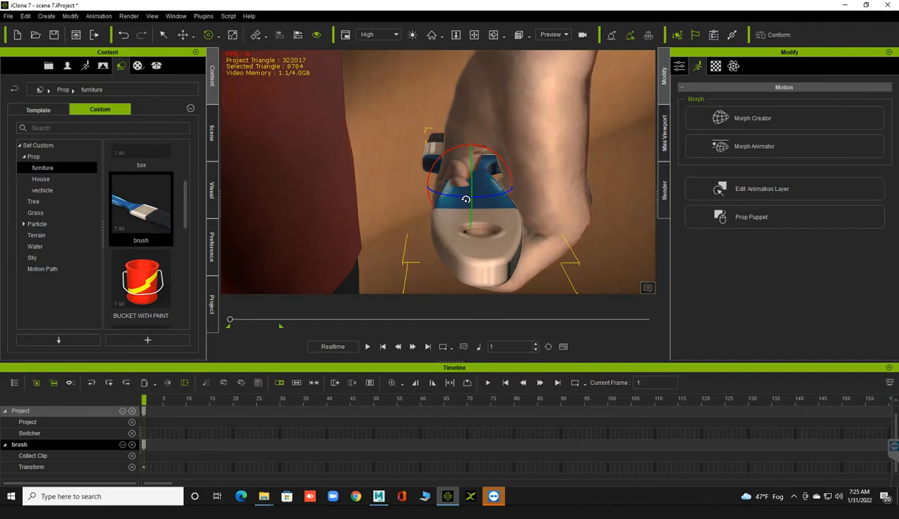
key("w")
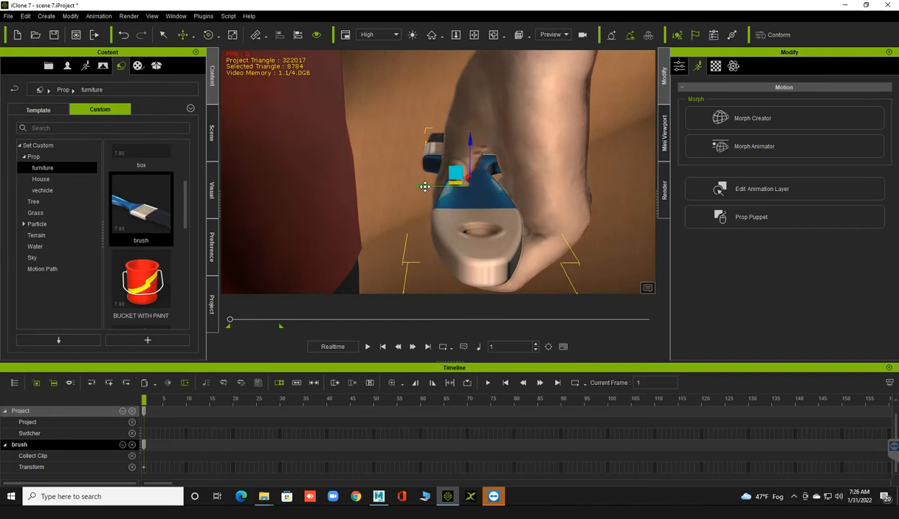
left_click_drag(426, 186, 434, 186)
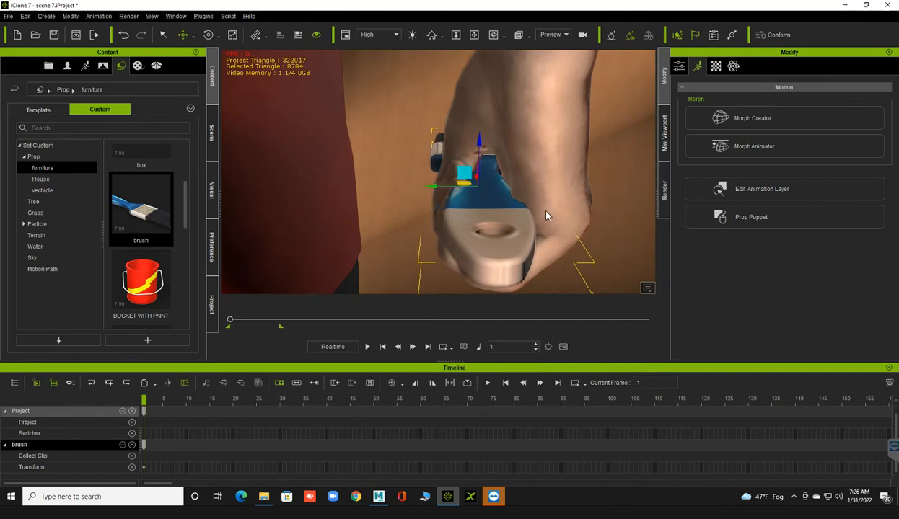
Lower the brush and shift it sideways so the handle sits within the painter's curled fingers
scroll(543, 210, "down", 5)
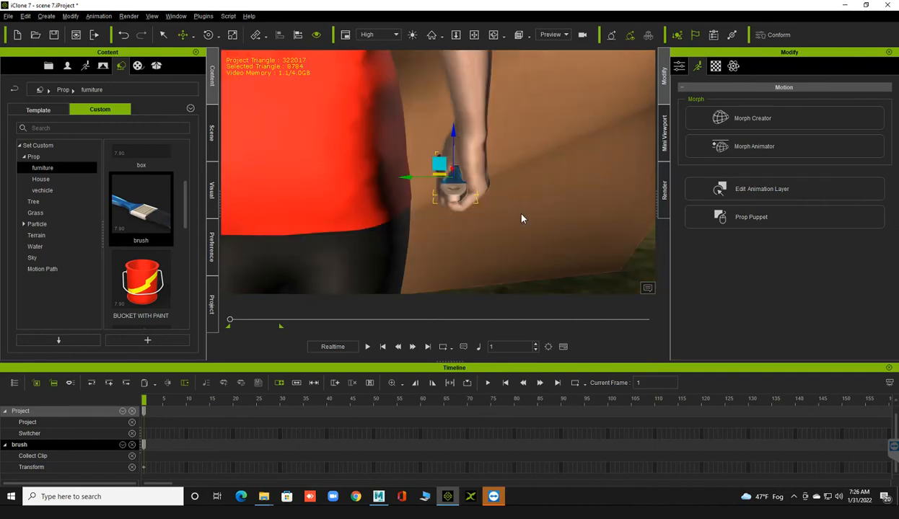
mouse_move(522, 218)
right_mouse_down()
mouse_move(365, 214)
mouse_move(414, 227)
mouse_move(508, 209)
mouse_move(492, 213)
right_mouse_up()
scroll(450, 218, "up", 3)
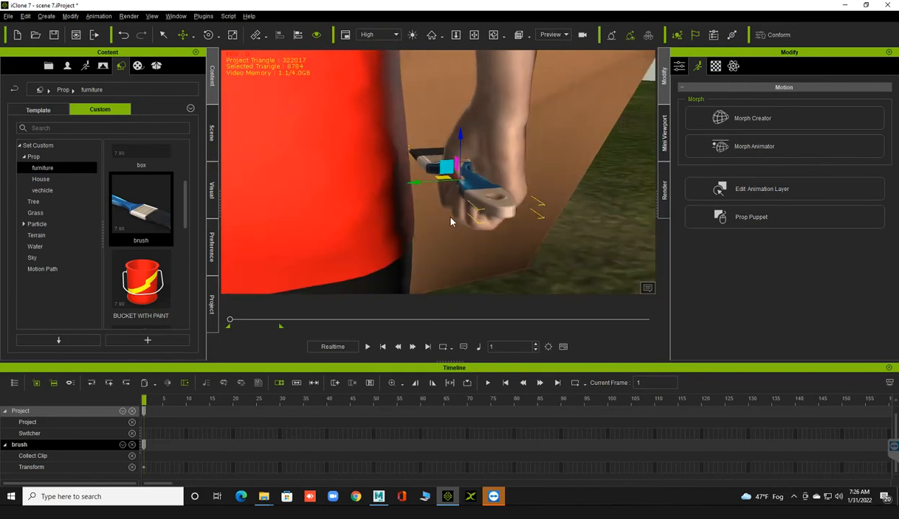
middle_click_drag(432, 218, 381, 218)
right_click_drag(381, 217, 393, 196)
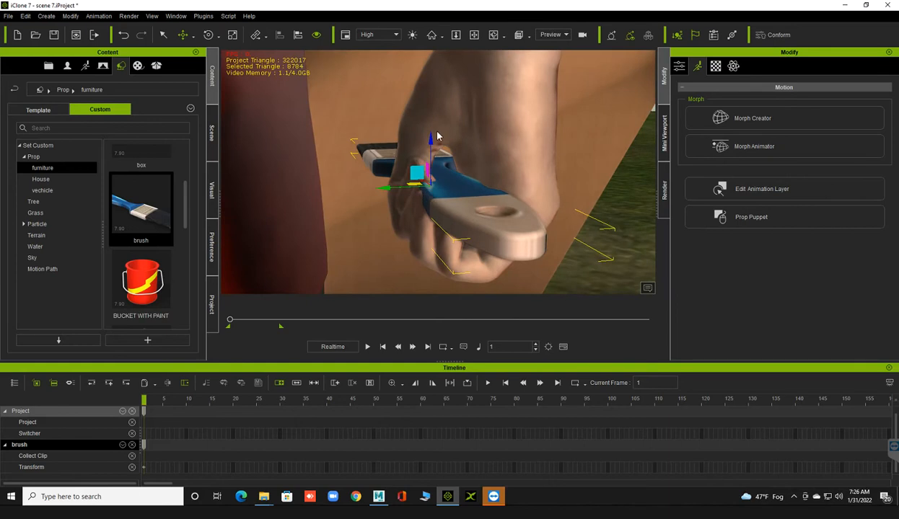
left_click(431, 174)
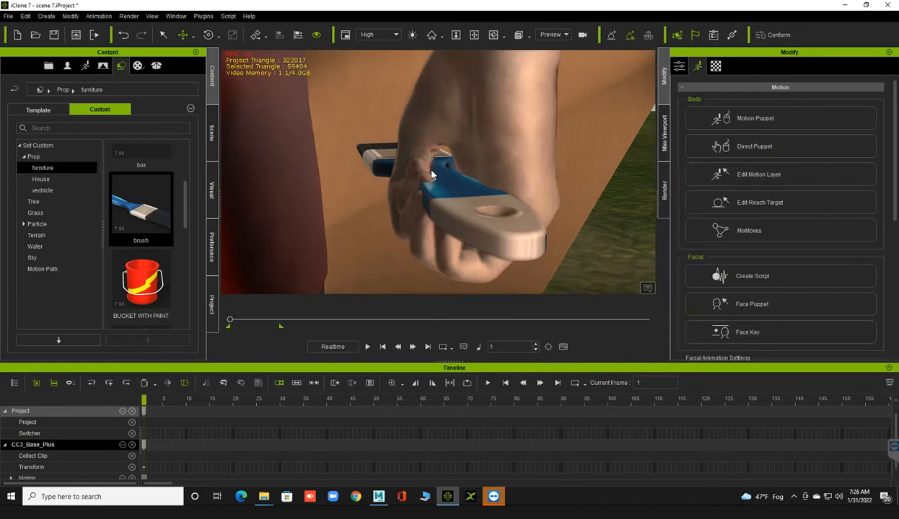
left_click(435, 153)
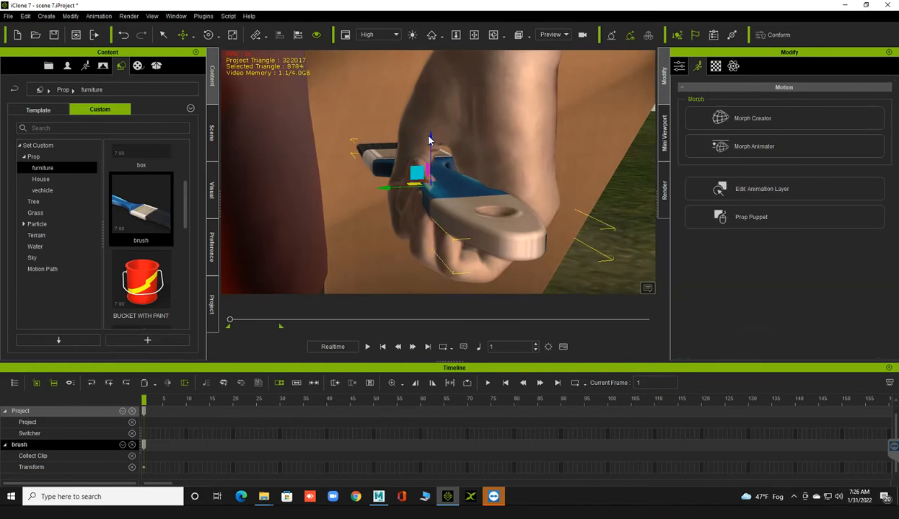
mouse_move(432, 143)
left_mouse_down()
mouse_move(436, 169)
mouse_move(435, 159)
left_mouse_up()
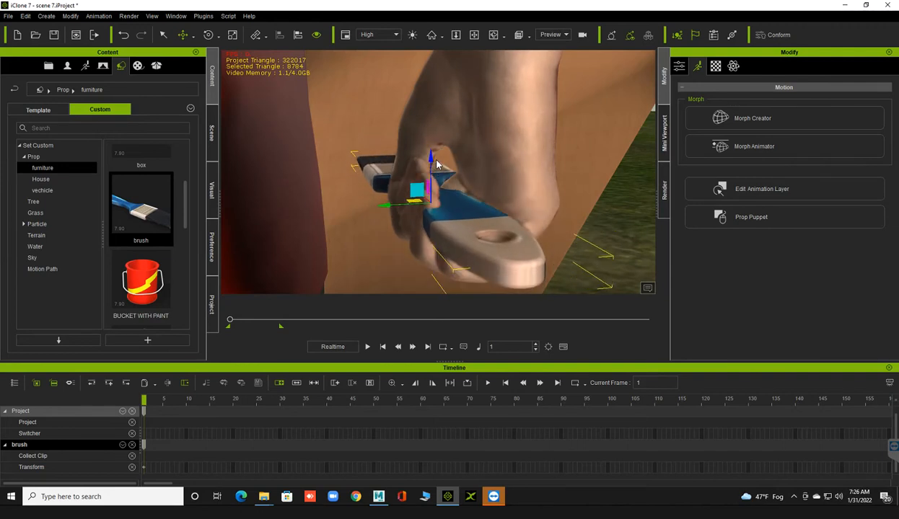
left_click_drag(389, 206, 400, 206)
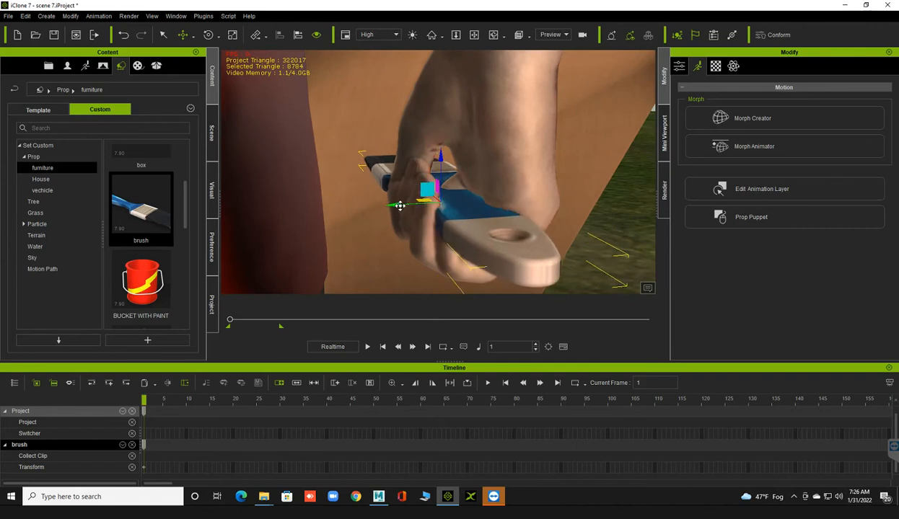
left_click_drag(441, 147, 440, 150)
Narrow the brush along its Y axis and reposition it lower and deeper inside the painter's grip
mouse_move(420, 194)
right_mouse_down()
mouse_move(323, 181)
mouse_move(431, 196)
mouse_move(547, 195)
mouse_move(461, 192)
mouse_move(484, 197)
right_mouse_up()
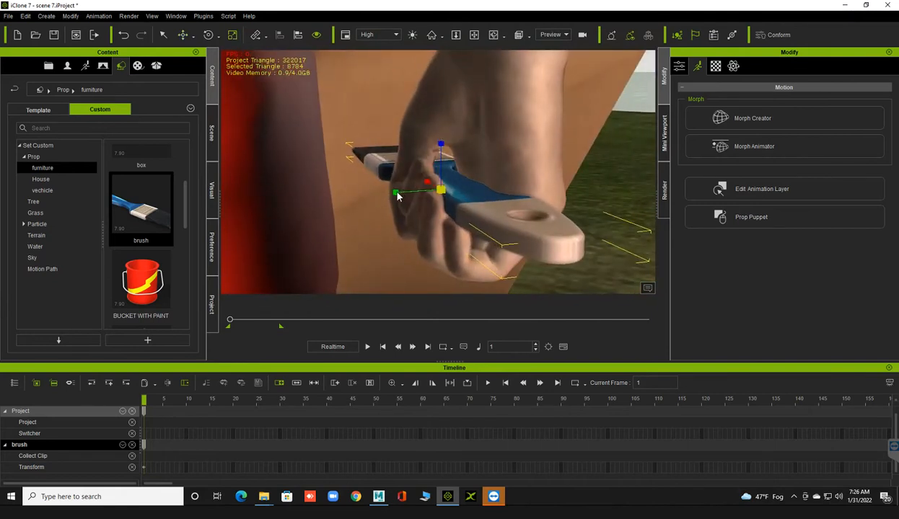
left_click_drag(396, 193, 409, 193)
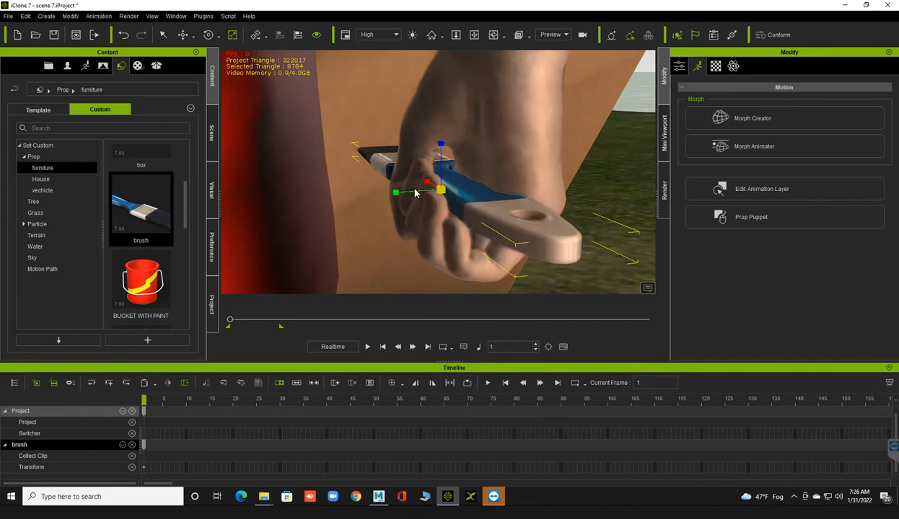
left_click_drag(418, 191, 437, 188)
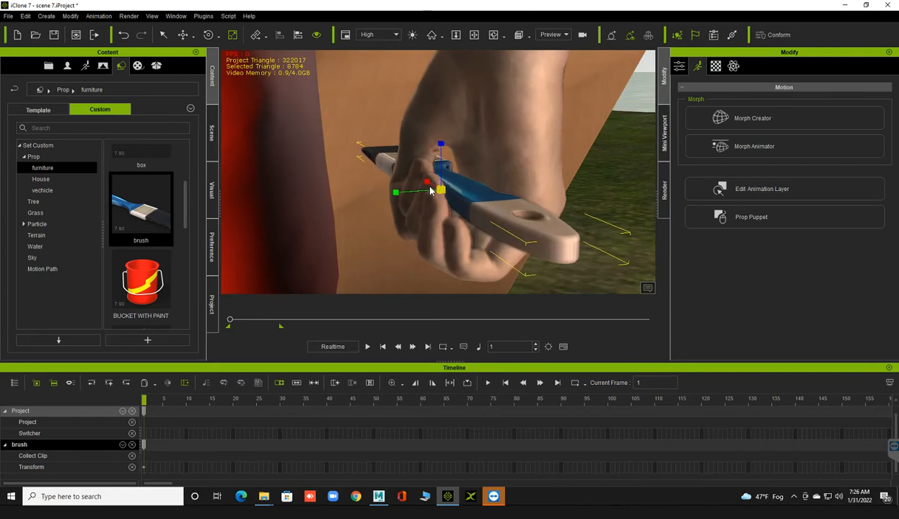
left_click_drag(438, 146, 440, 161)
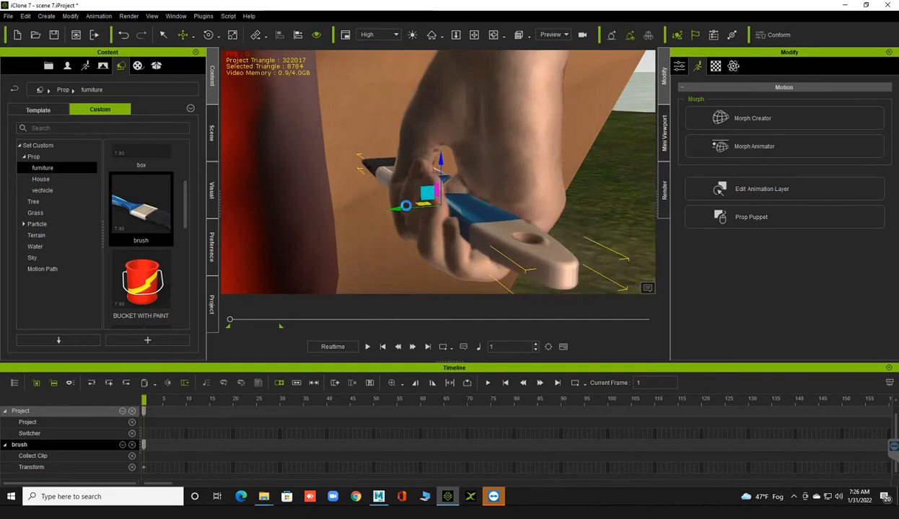
left_click_drag(398, 209, 402, 208)
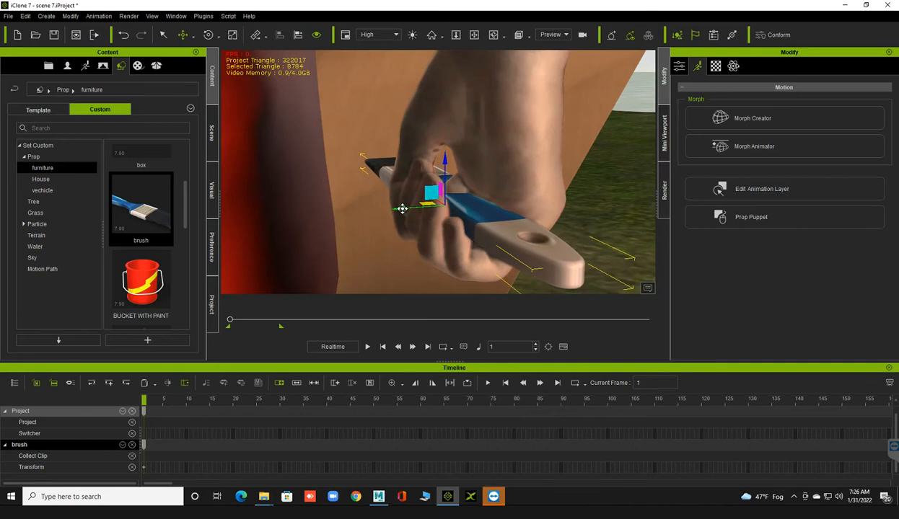
Adjust the little finger of the painter's right hand around the brush handle with Edit Motion Layer, and leave the editor
scroll(462, 219, "down", 5)
mouse_move(515, 220)
right_mouse_down()
mouse_move(372, 224)
mouse_move(410, 223)
mouse_move(432, 130)
mouse_move(467, 76)
right_mouse_up()
left_click(400, 171)
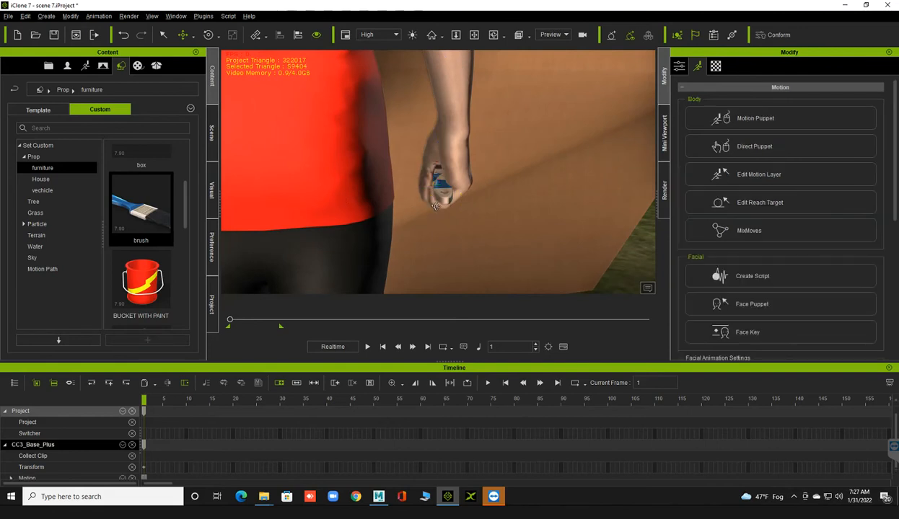
right_click_drag(416, 201, 592, 143)
left_click(758, 173)
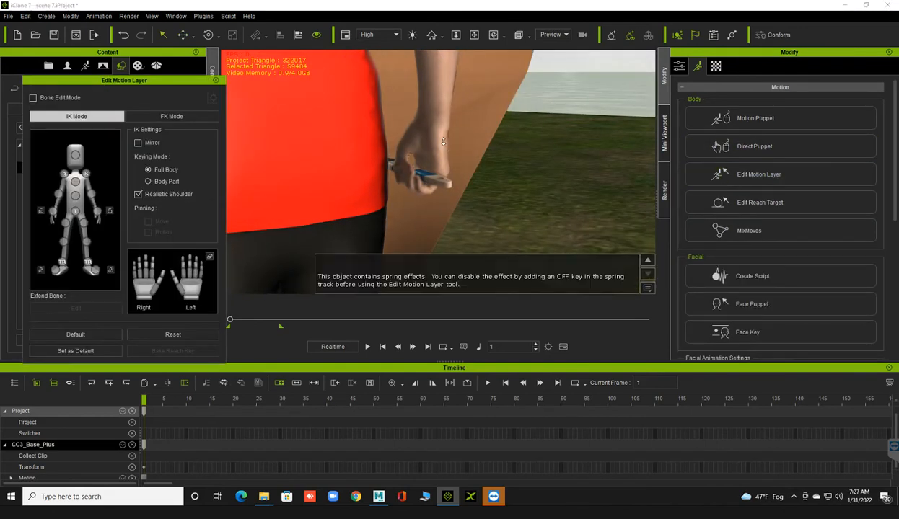
left_click(152, 298)
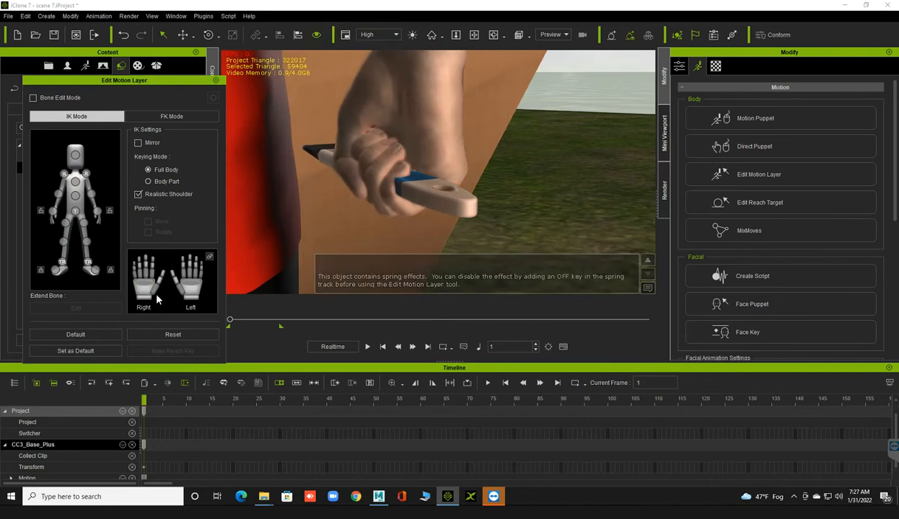
left_click_drag(134, 272, 133, 246)
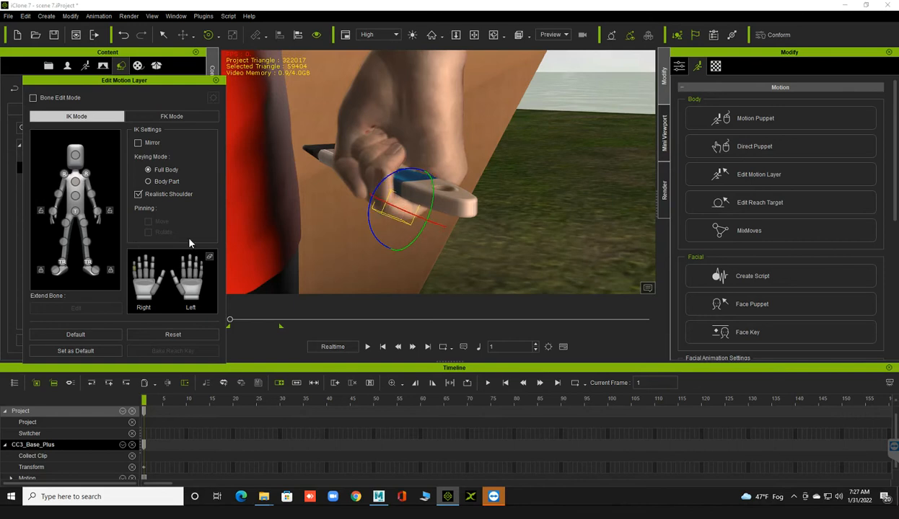
scroll(332, 222, "down", 5)
right_click_drag(321, 223, 249, 212)
right_click_drag(448, 224, 381, 233)
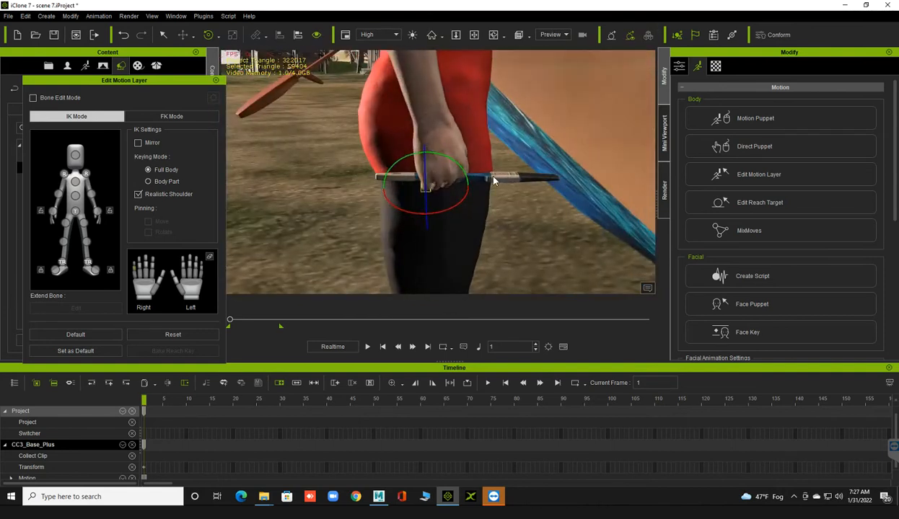
key("q")
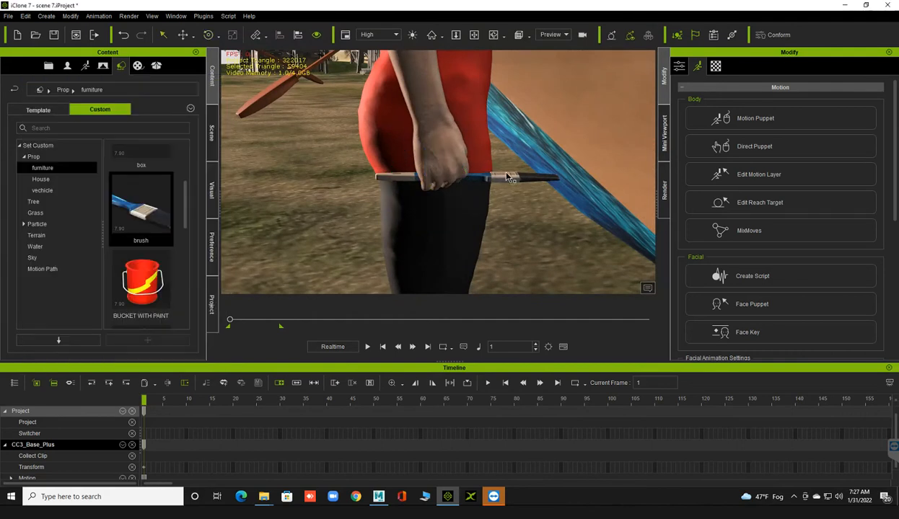
Slide the brush slightly forward along its length through the painter's closed fist
left_click(482, 181)
left_click(496, 184)
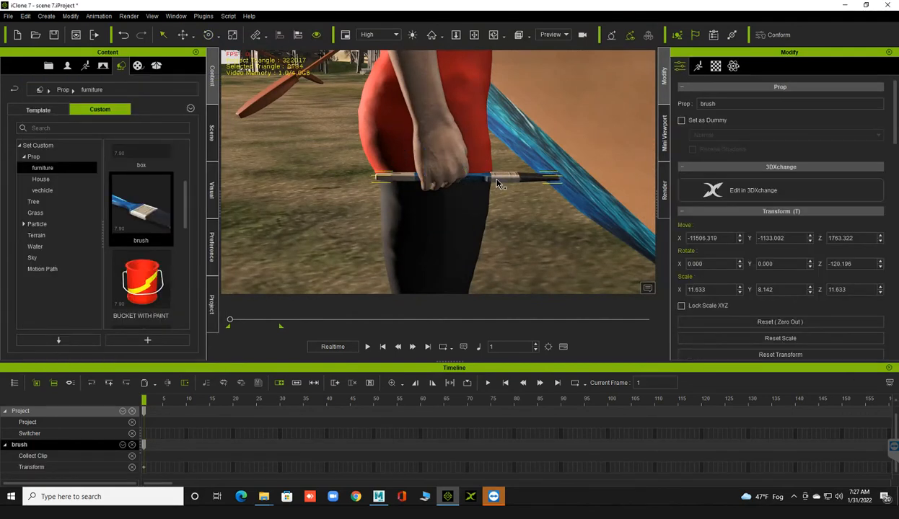
key("w")
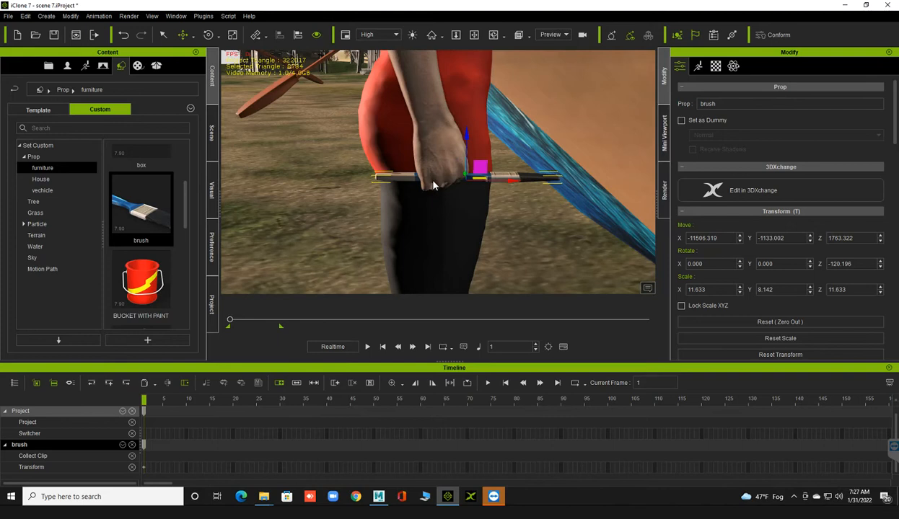
left_click_drag(510, 179, 522, 179)
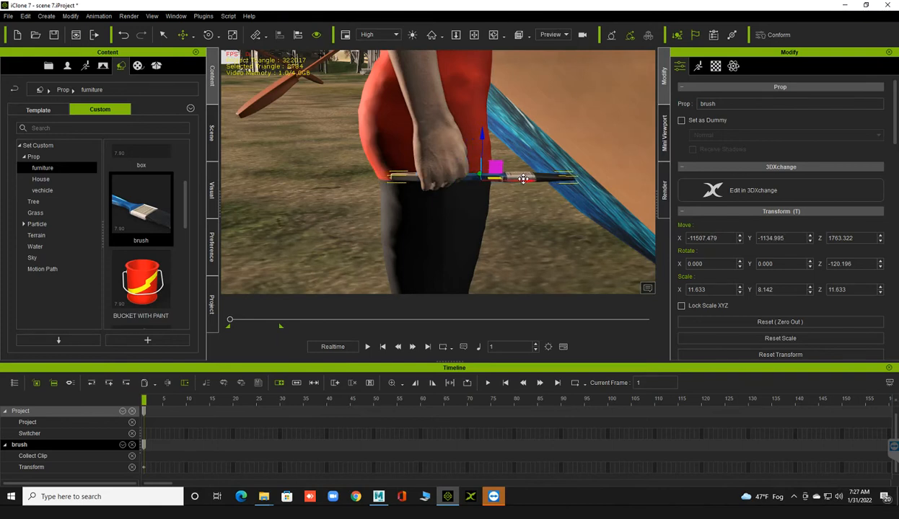
Rotate the base of the painter's right index finger around the brush handle with Edit Motion Layer, and leave the editor
right_click_drag(544, 189, 417, 203)
scroll(417, 204, "up", 5)
mouse_move(485, 217)
right_mouse_down()
mouse_move(449, 206)
mouse_move(367, 225)
mouse_move(448, 208)
right_mouse_up()
mouse_move(521, 215)
right_mouse_down()
mouse_move(373, 193)
mouse_move(472, 190)
mouse_move(403, 156)
mouse_move(419, 155)
mouse_move(437, 159)
mouse_move(449, 193)
right_mouse_up()
scroll(448, 192, "up", 3)
mouse_move(444, 179)
middle_mouse_down()
mouse_move(421, 164)
mouse_move(431, 173)
middle_mouse_up()
scroll(457, 188, "down", 5)
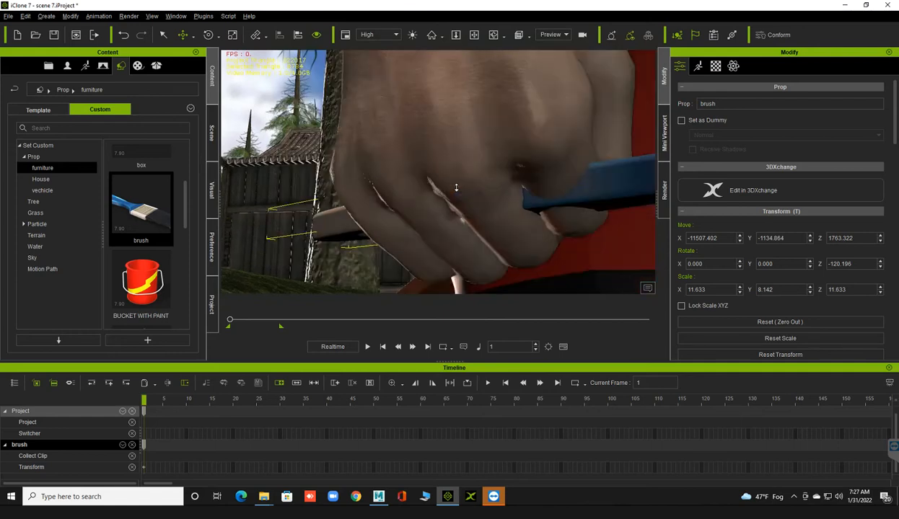
middle_click_drag(456, 186, 413, 188)
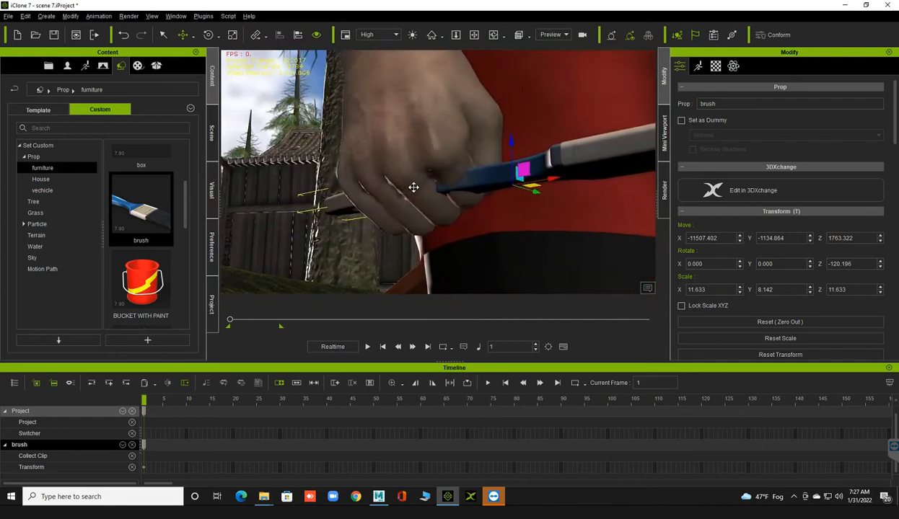
left_click(418, 130)
left_click(699, 67)
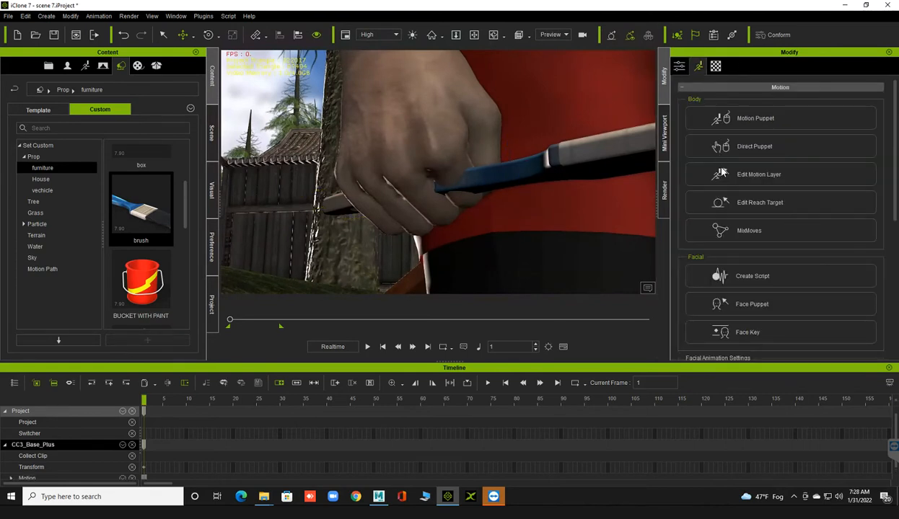
left_click(704, 178)
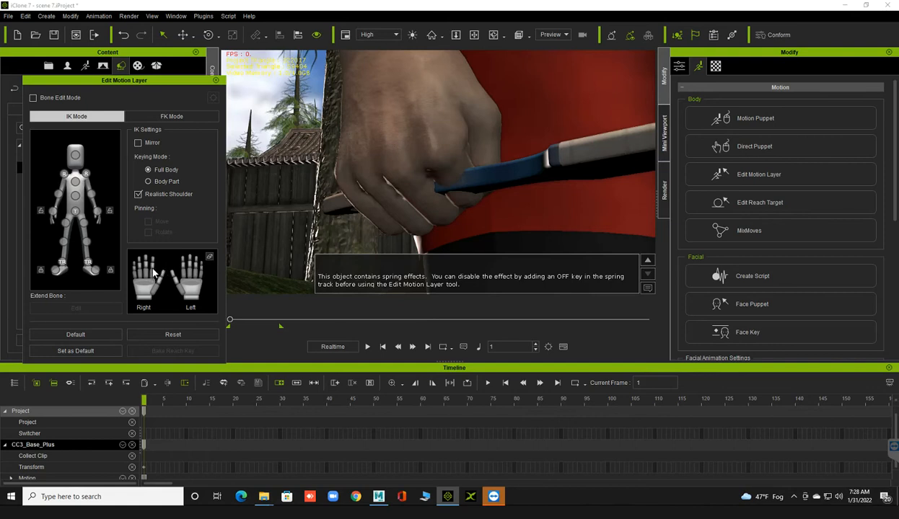
left_click(151, 274)
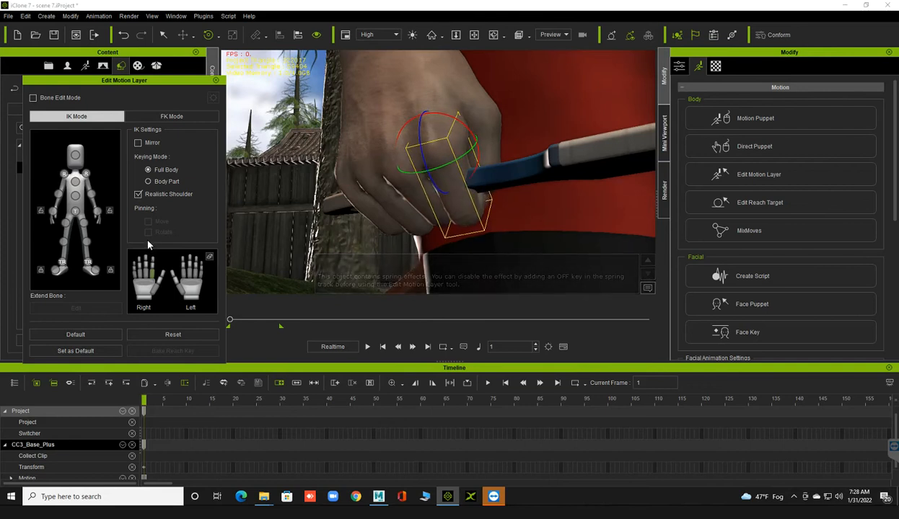
right_click_drag(265, 238, 374, 218)
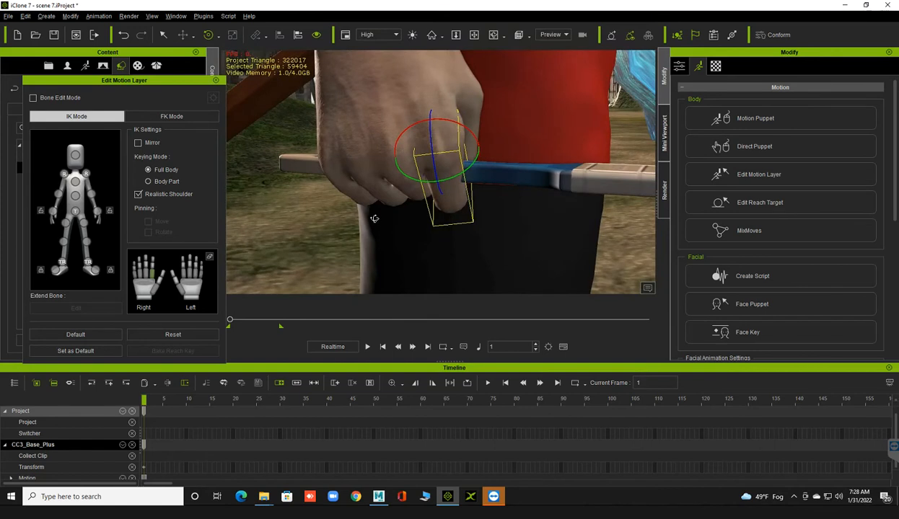
left_click(214, 80)
Examine the painter's grip on the brush from a distance and close up, from several angles
scroll(406, 185, "down", 10)
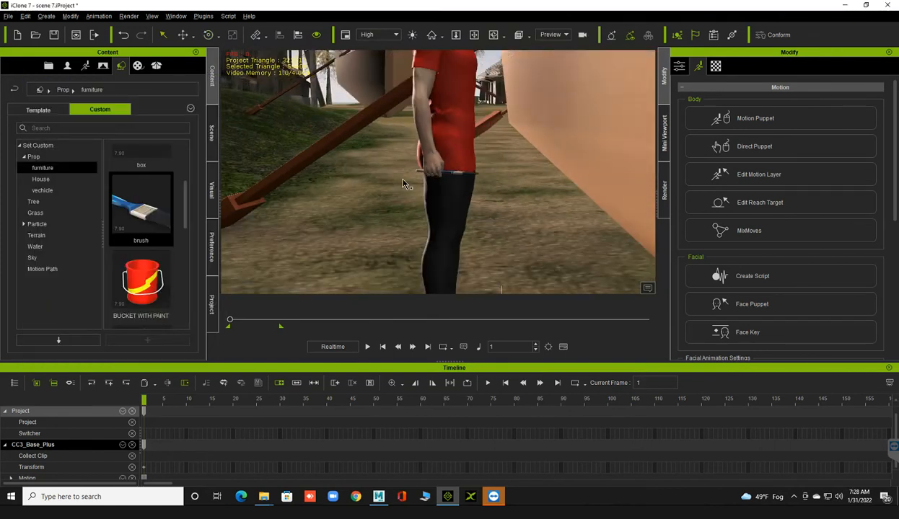
right_click_drag(402, 184, 359, 220)
scroll(481, 173, "down", 5)
scroll(359, 220, "up", 3)
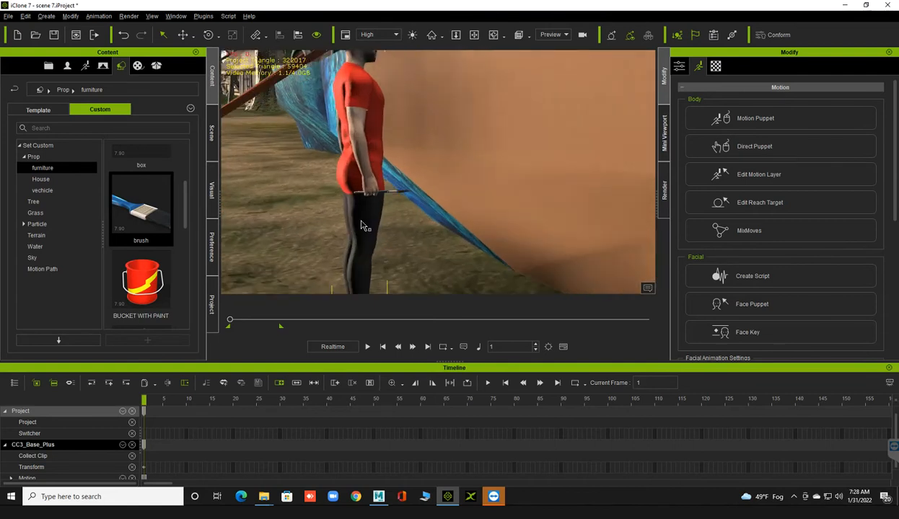
scroll(353, 226, "up", 3)
middle_click_drag(375, 214, 433, 205)
scroll(355, 228, "up", 1)
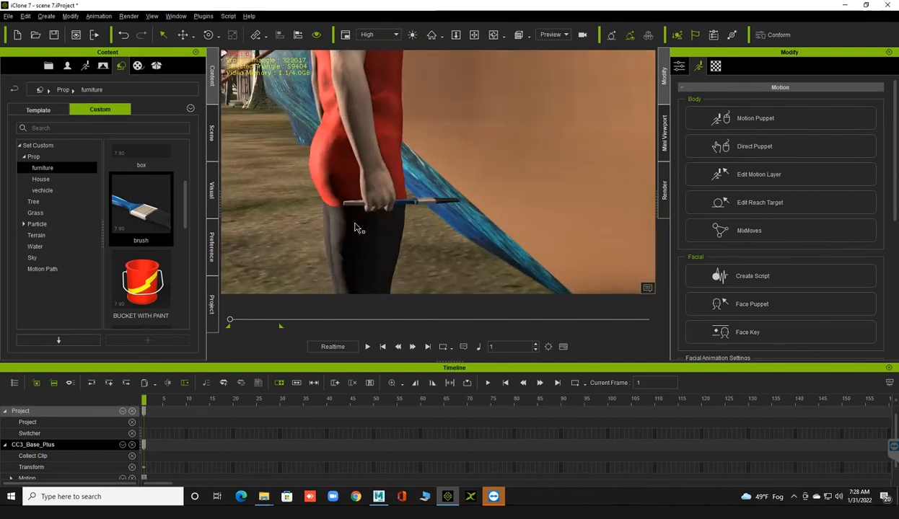
scroll(349, 228, "up", 3)
middle_click_drag(355, 226, 369, 224)
right_click_drag(369, 225, 455, 223)
scroll(429, 239, "up", 3)
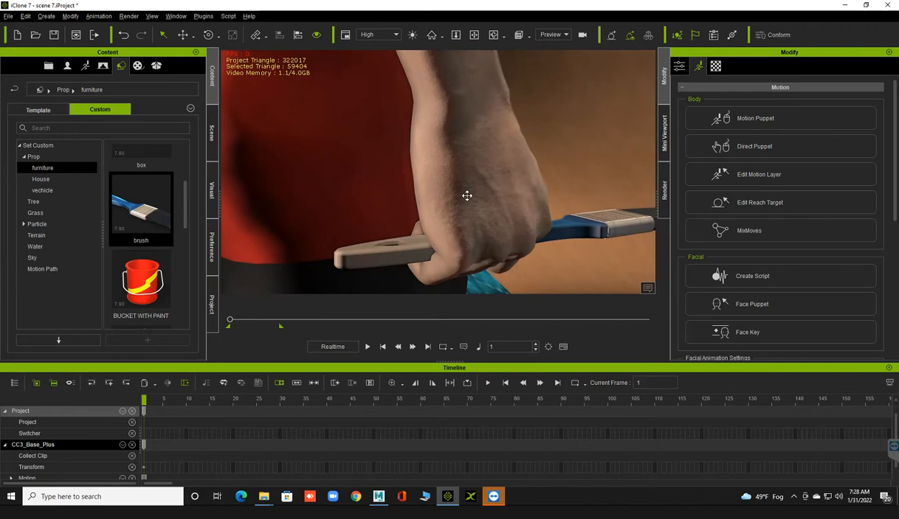
Create a reach effector for the painter's right hand in the Reach Target settings, and close them
left_click(715, 203)
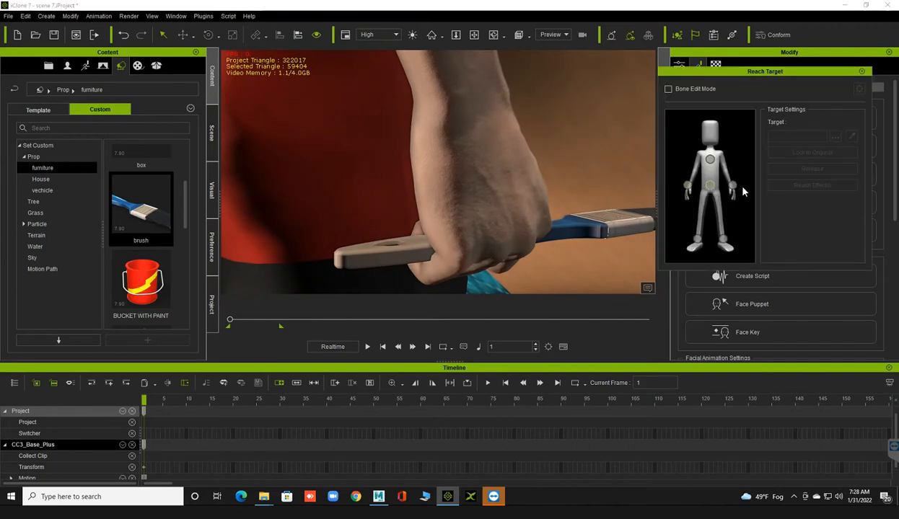
left_click(739, 189)
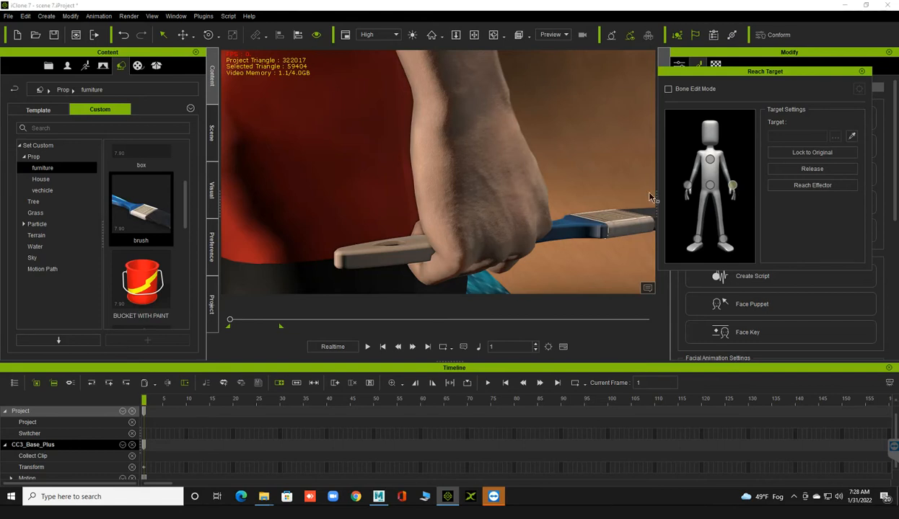
left_click(688, 186)
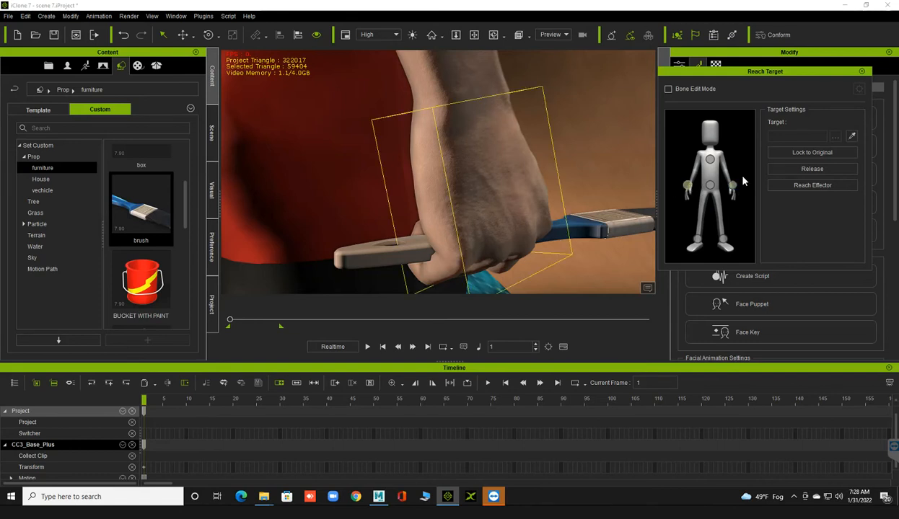
left_click(810, 185)
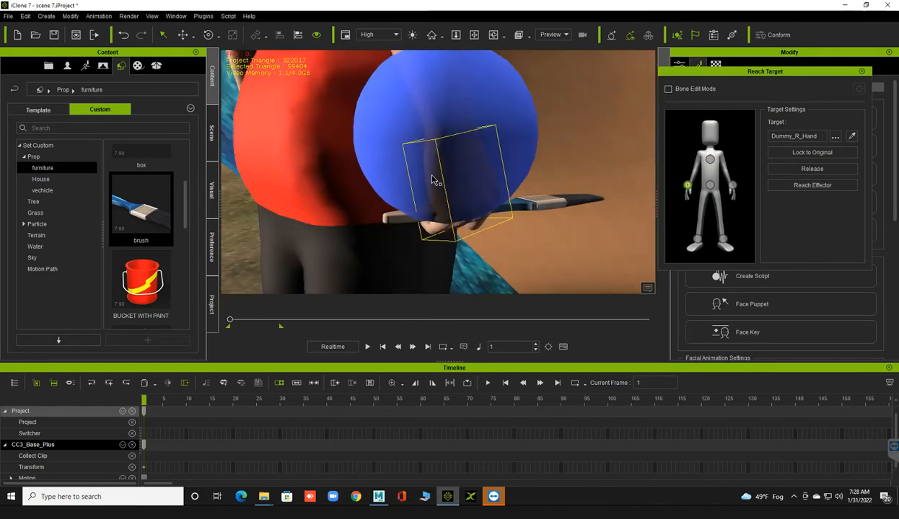
right_click_drag(441, 179, 426, 175)
left_click(443, 119)
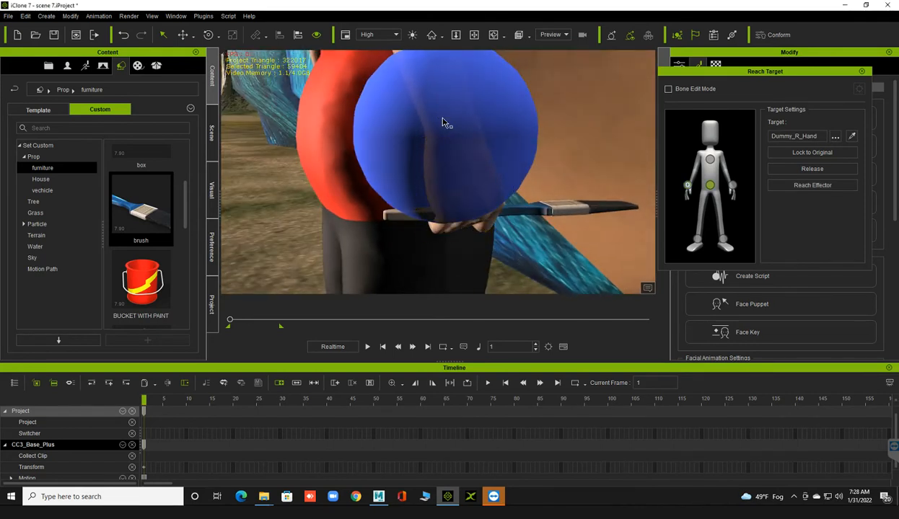
left_click(859, 70)
Scale the blue right-hand dummy sphere down uniformly to about 39.8
left_click(505, 102)
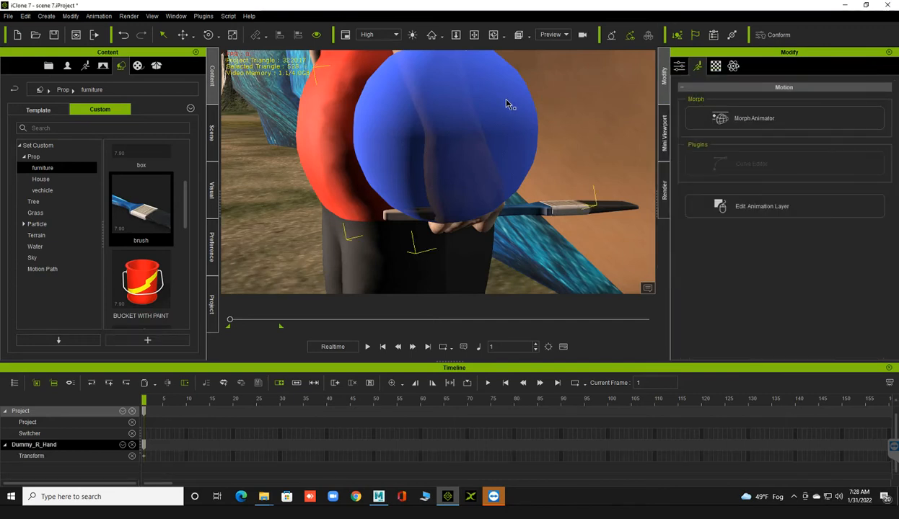
key("r")
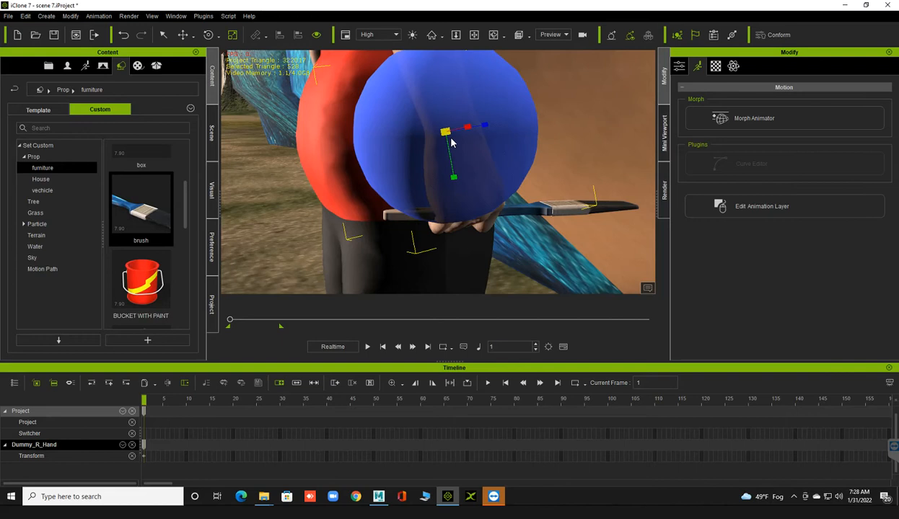
left_click_drag(445, 131, 454, 215)
right_click_drag(441, 204, 373, 205)
middle_click_drag(372, 205, 356, 193)
right_click_drag(323, 191, 364, 192)
Link the brush to the blue Dummy_R_Hand sphere as its parent
left_click(500, 212)
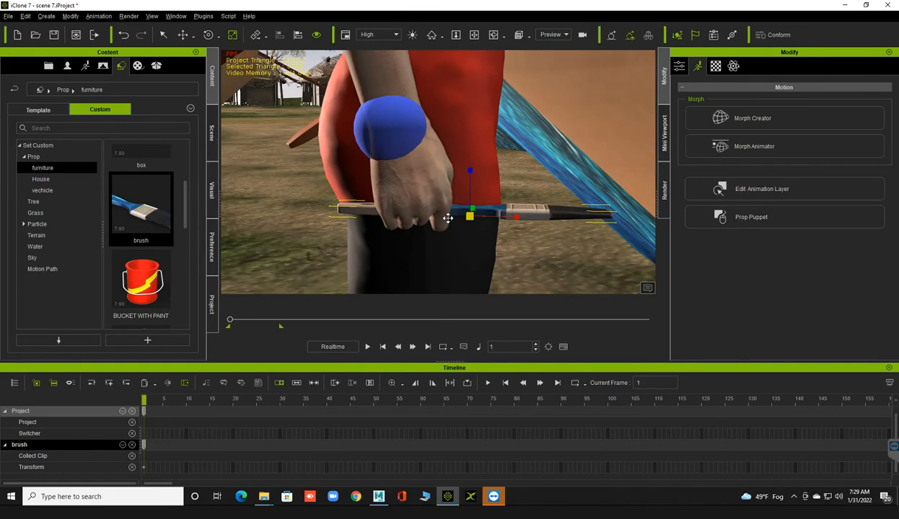
middle_click_drag(448, 218, 448, 218)
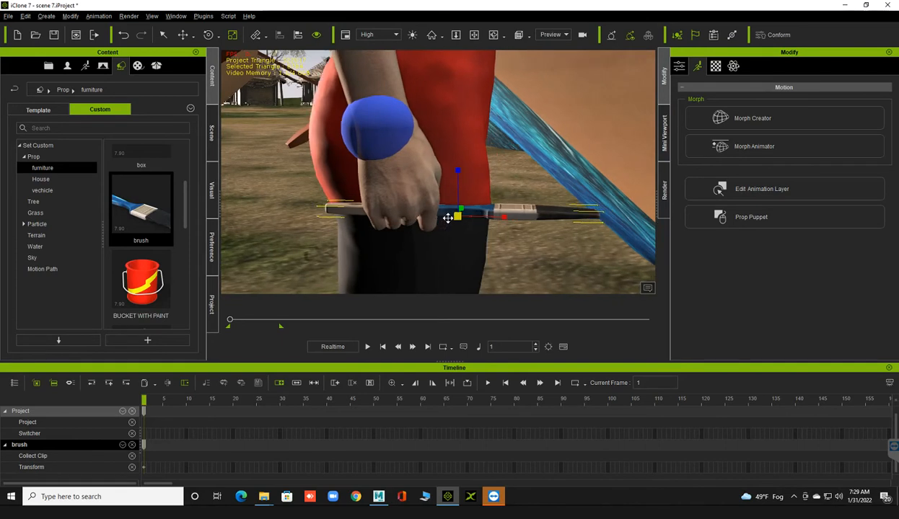
left_click(678, 67)
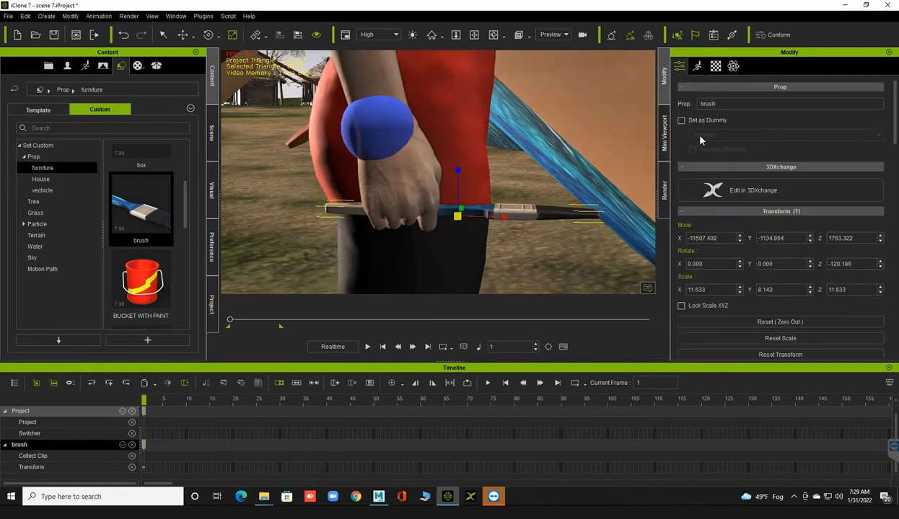
right_click(518, 216)
mouse_move(606, 261)
left_click(646, 261)
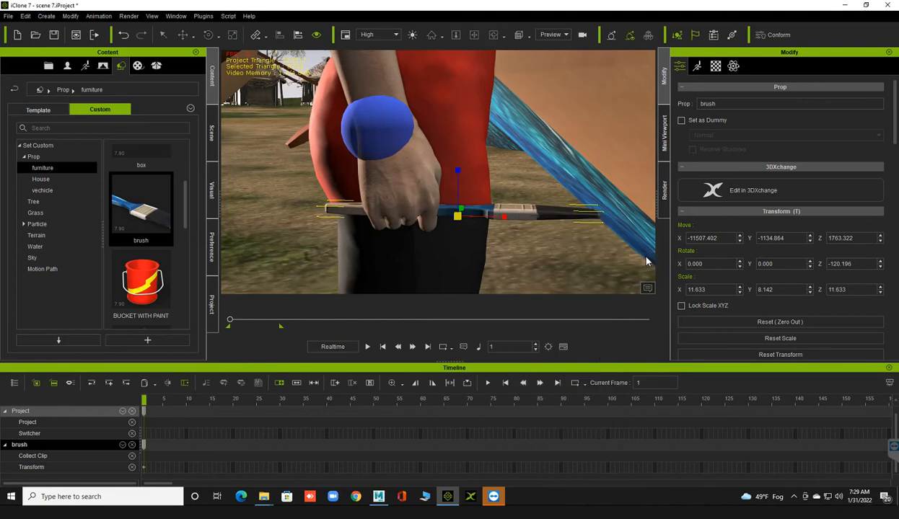
left_click(385, 140)
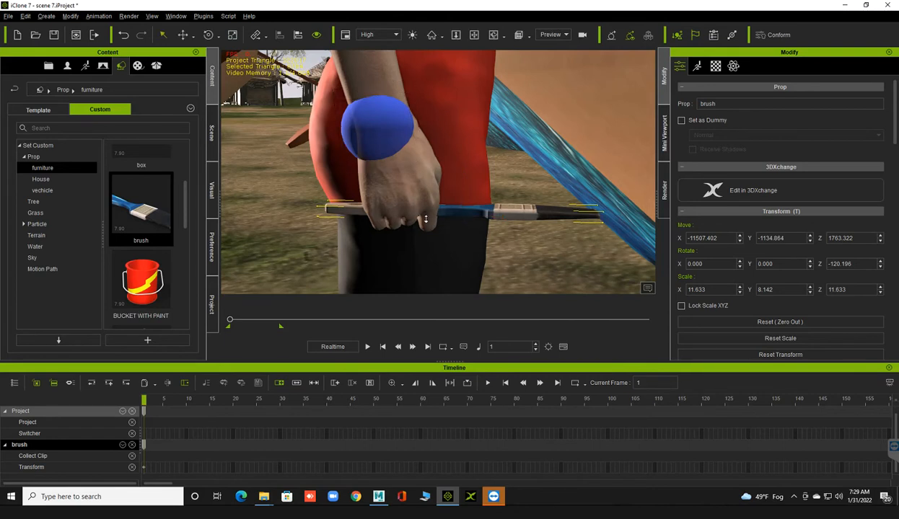
Move the right-hand dummy forward and up to about X 17.2, Y 11.7, Z 65.6, bringing the hand and brush toward the boat
scroll(426, 219, "down", 3)
mouse_move(390, 231)
right_mouse_down()
mouse_move(357, 227)
mouse_move(383, 233)
right_mouse_up()
scroll(368, 227, "down", 3)
middle_click_drag(383, 233, 368, 252)
scroll(364, 249, "down", 3)
right_click_drag(354, 243, 401, 209)
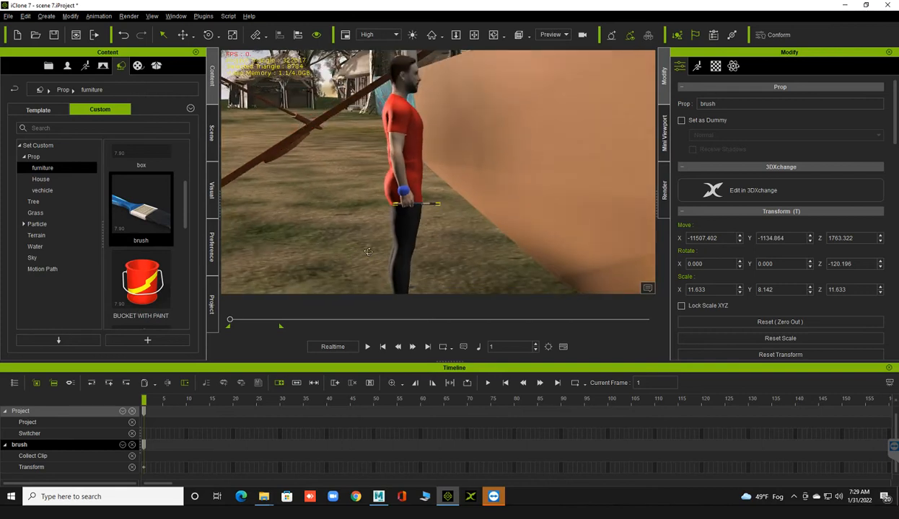
left_click(406, 196)
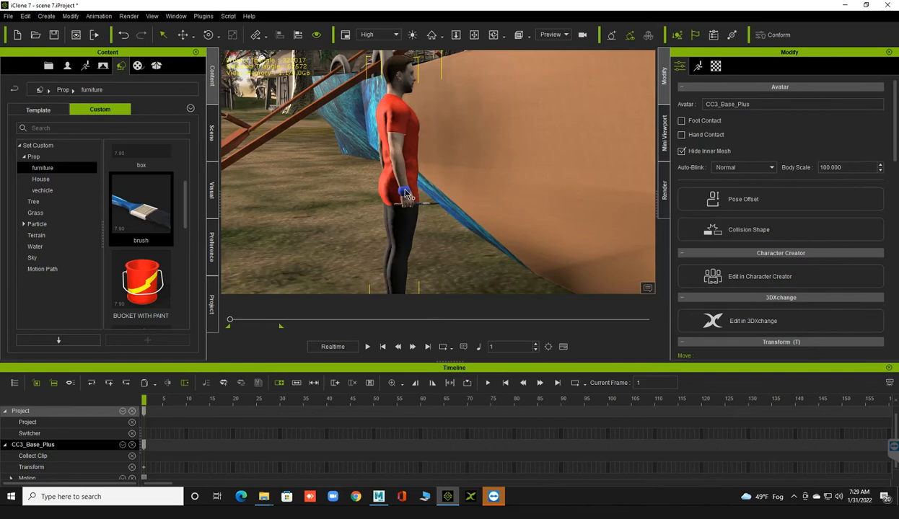
left_click(405, 195)
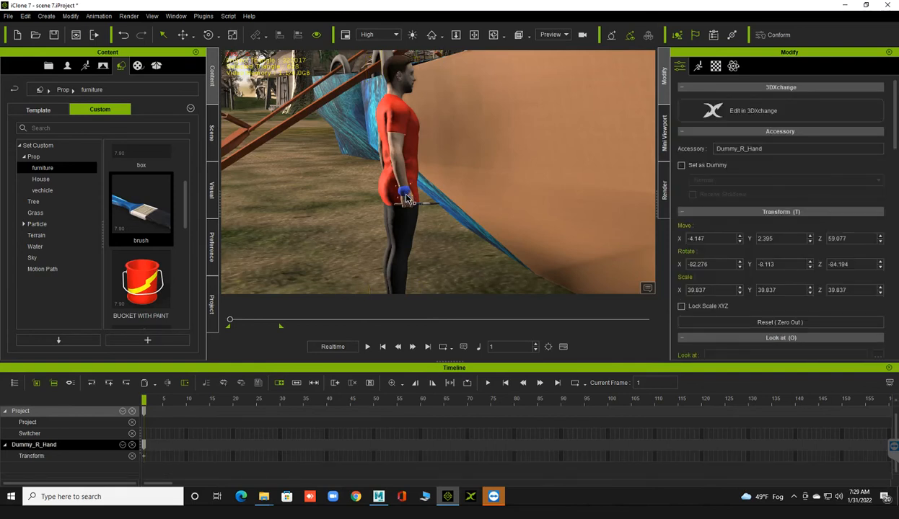
left_click_drag(393, 180, 425, 171)
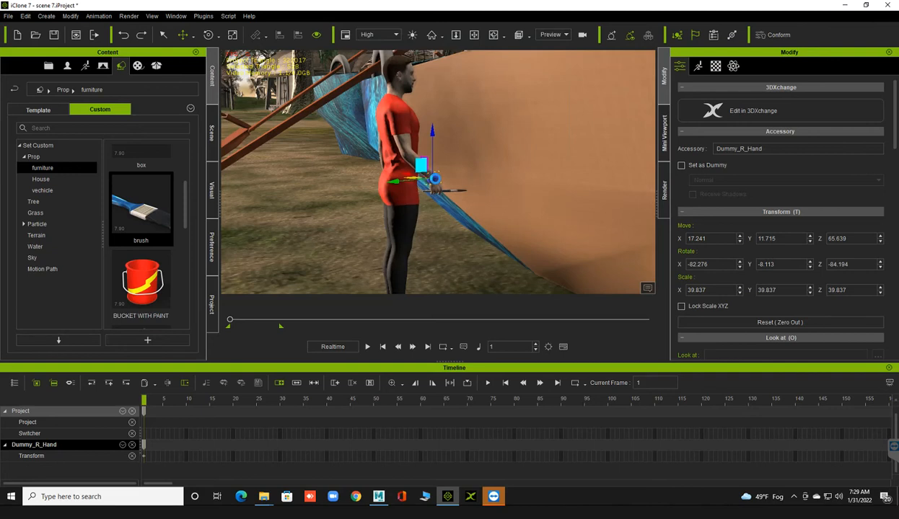
Undo the right-hand dummy's last move and nudge the painter slightly along the ground beside the boat
key("ctrl+z")
right_click_drag(386, 172, 348, 177)
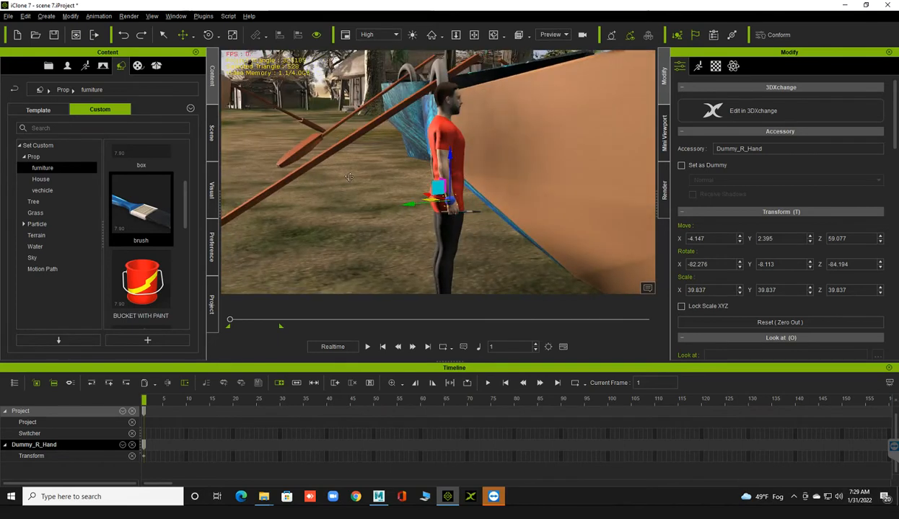
left_click(443, 165)
scroll(451, 220, "down", 1)
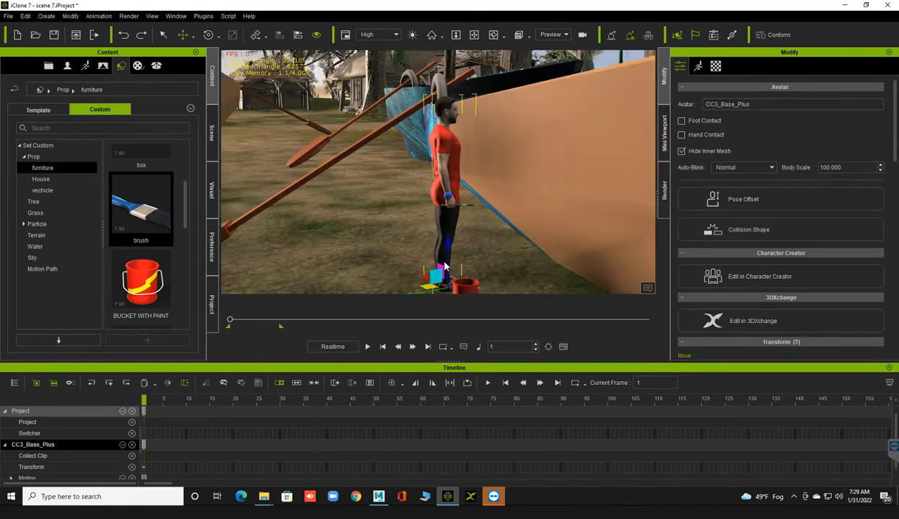
left_click_drag(427, 287, 408, 288)
right_click_drag(426, 204, 375, 208)
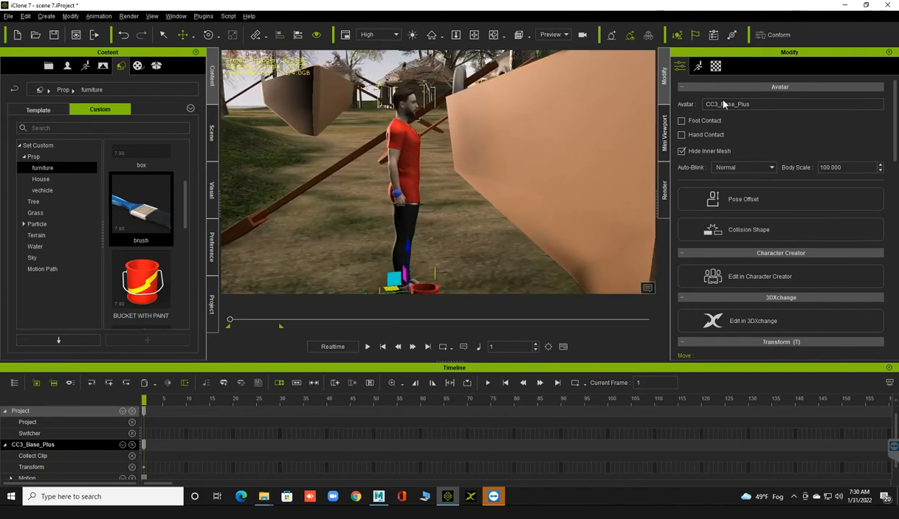
Open Motion Puppet for the painter and preview the first idle motion in the third row
left_click(699, 67)
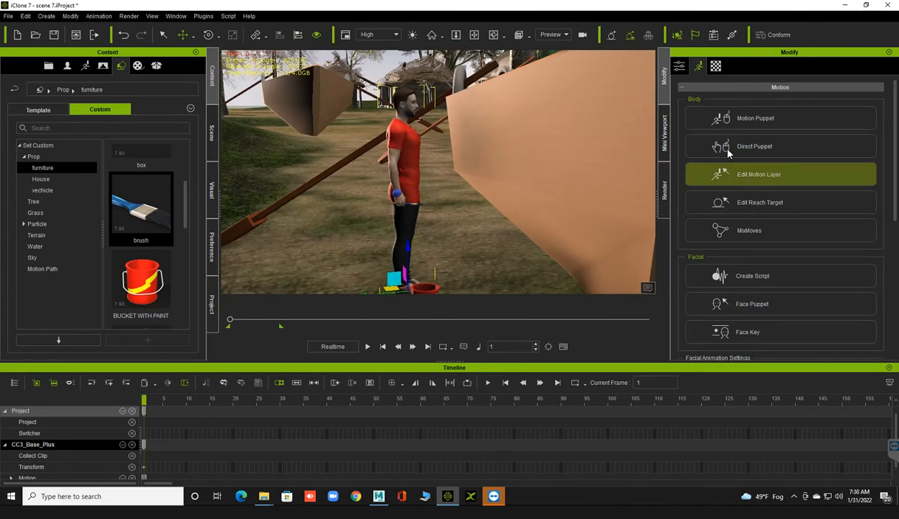
left_click(733, 119)
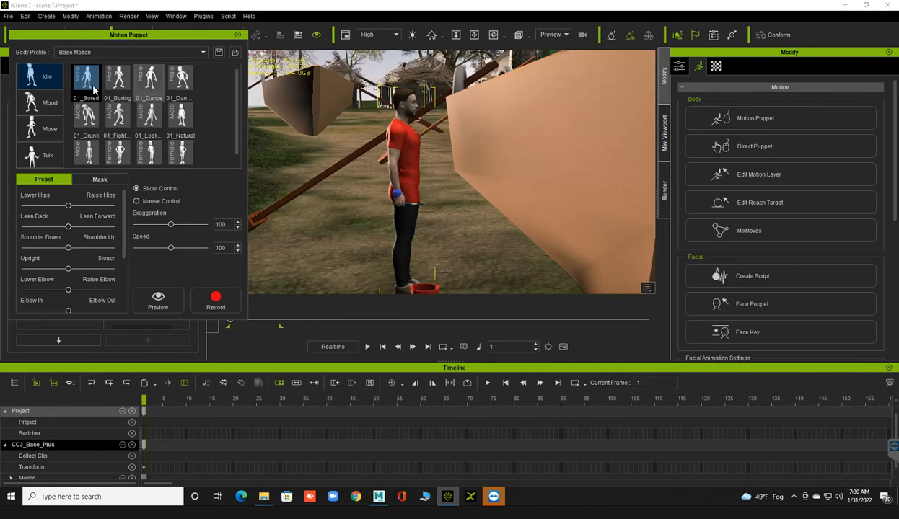
left_click(87, 150)
left_click(155, 299)
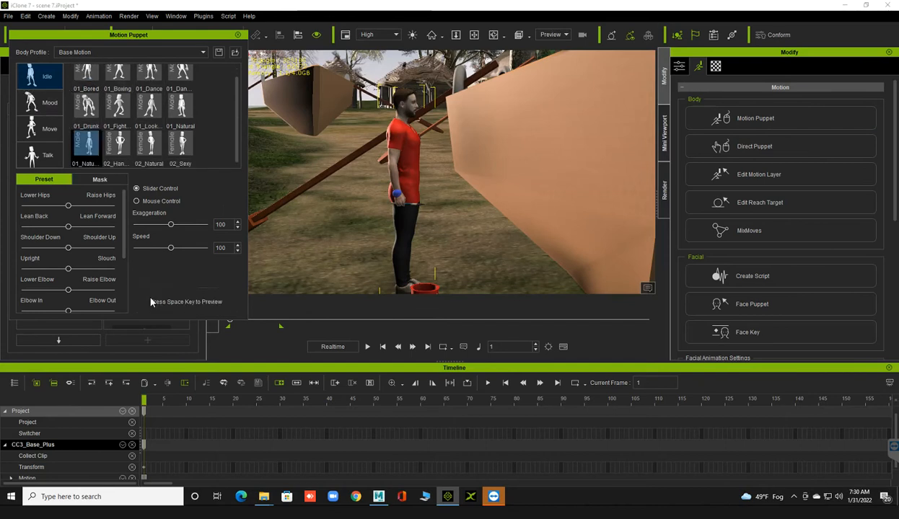
key("space")
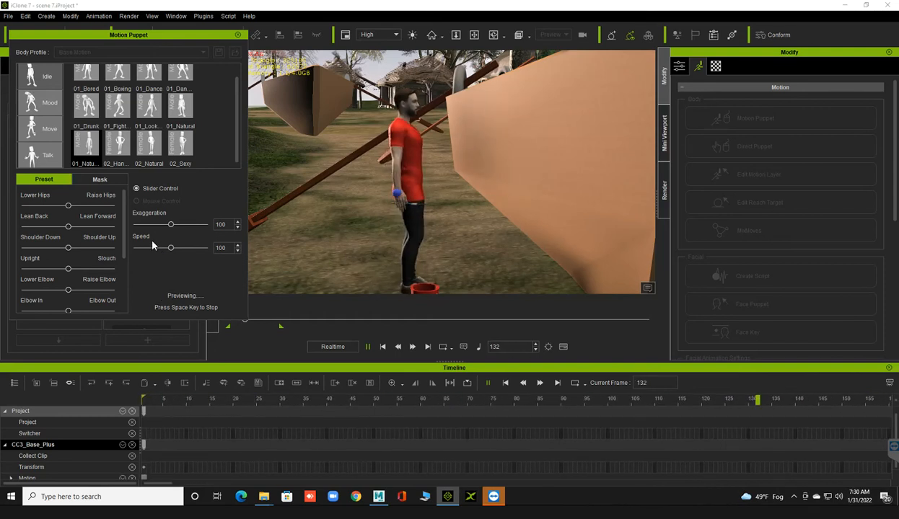
Mask out the painter's arms in Motion Puppet and preview the selected idle motion
left_click(89, 179)
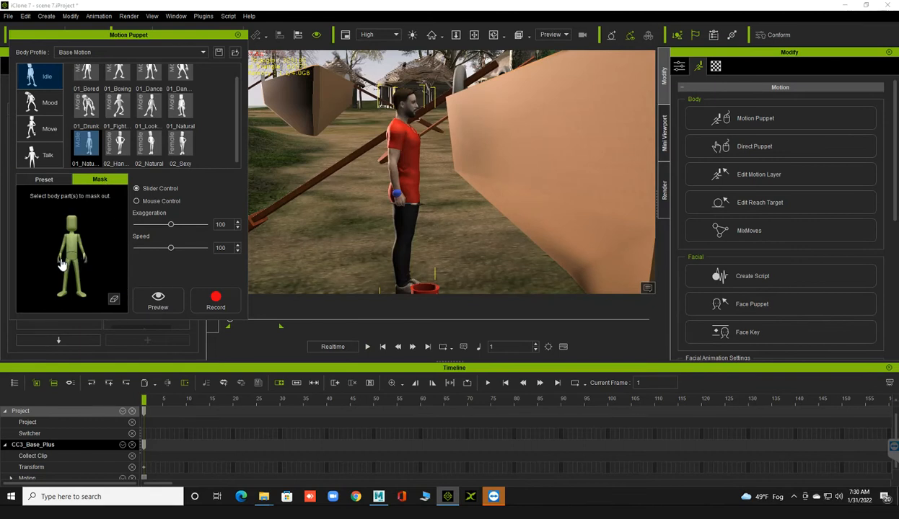
left_click(156, 298)
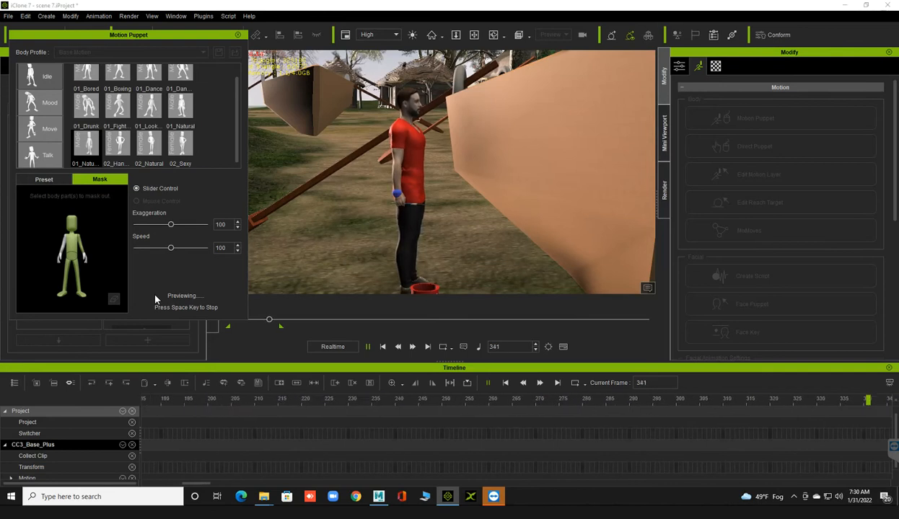
key("space")
Preview the arms-masked idle motion again close up on the brush hand, and close Motion Puppet
scroll(378, 227, "up", 2)
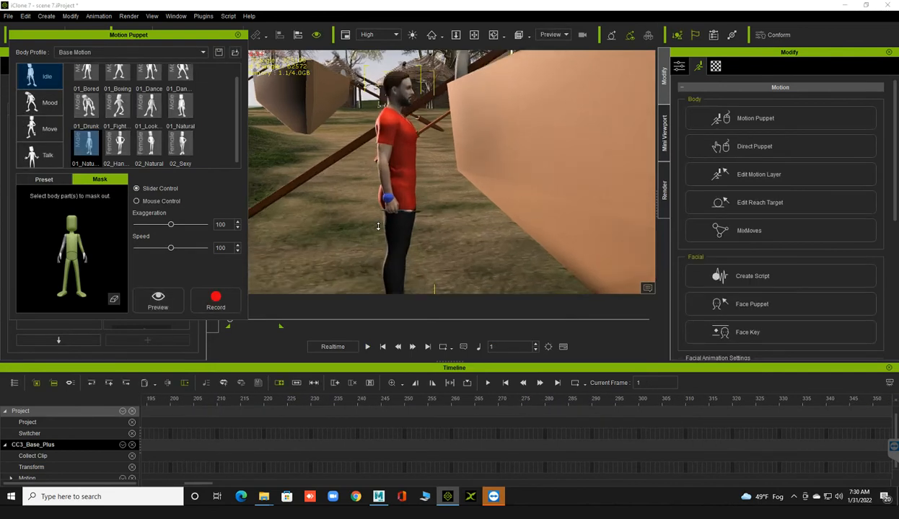
scroll(377, 226, "up", 5)
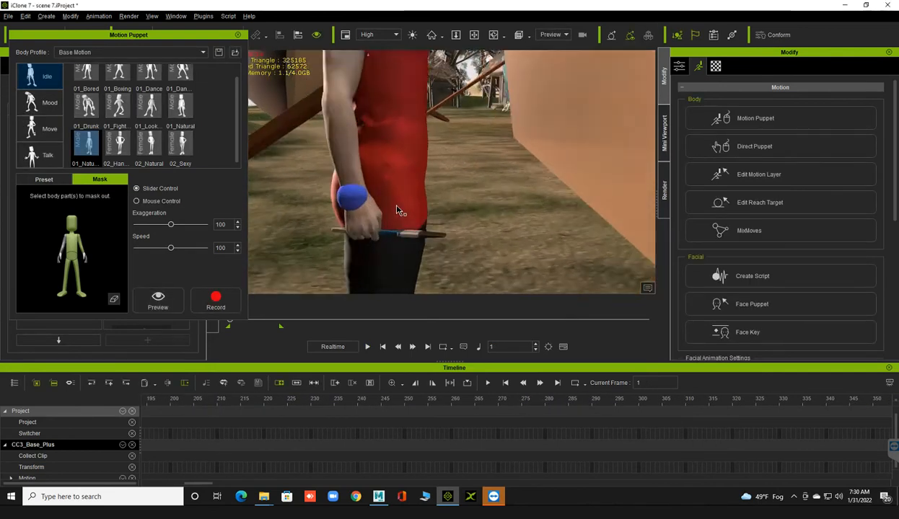
left_click(166, 294)
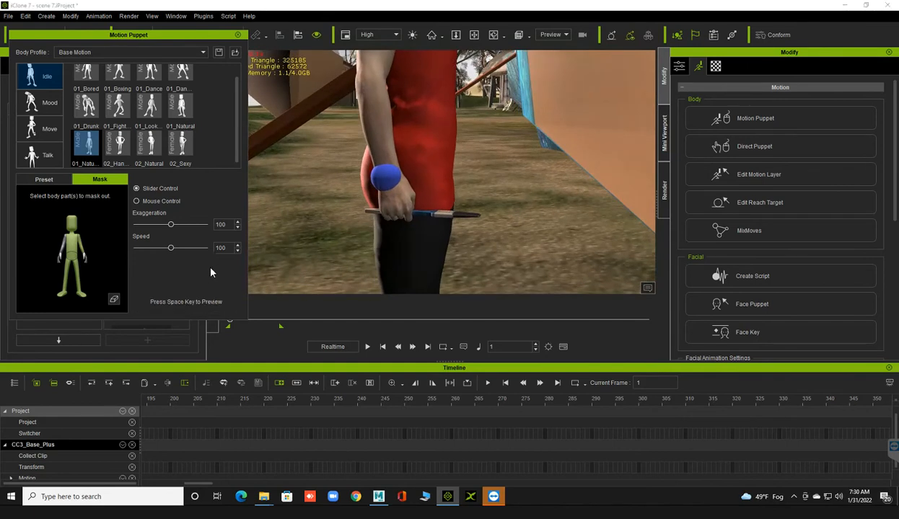
key("space")
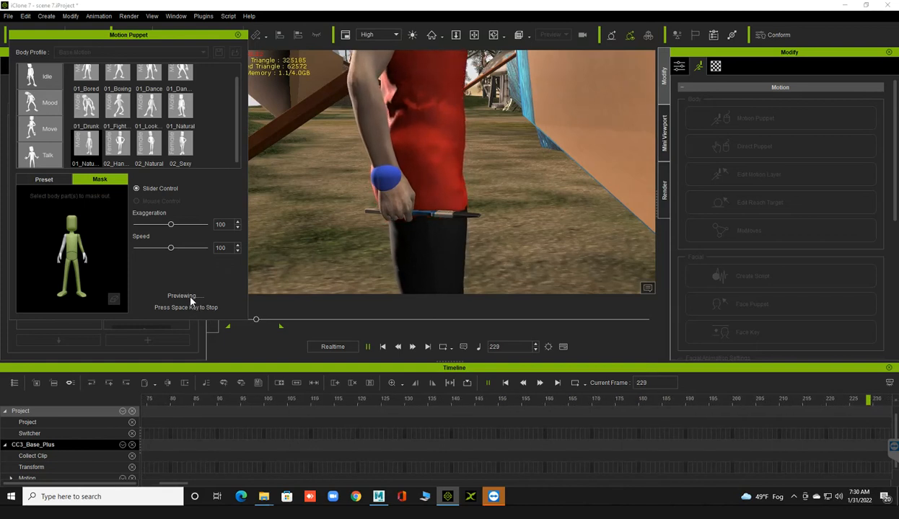
key("space")
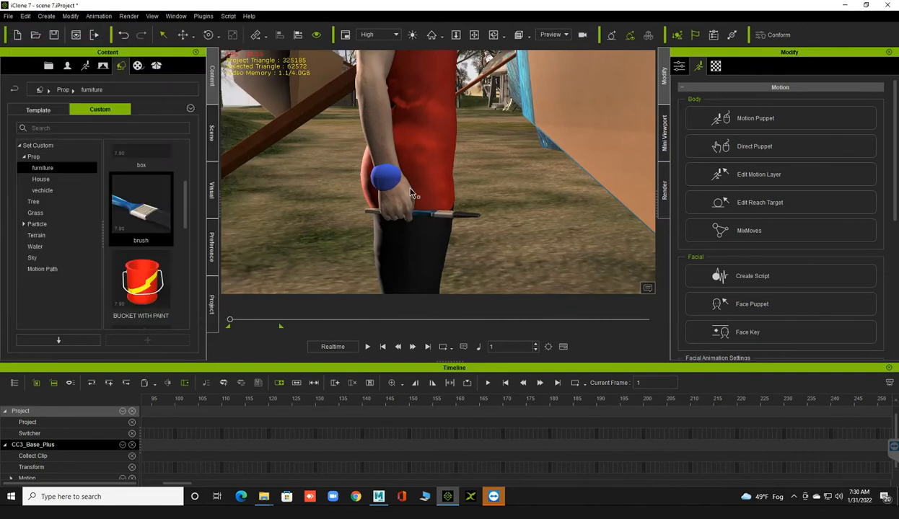
Start the Link To operation for the brush in the painter's right hand
left_click(435, 219)
right_click(435, 219)
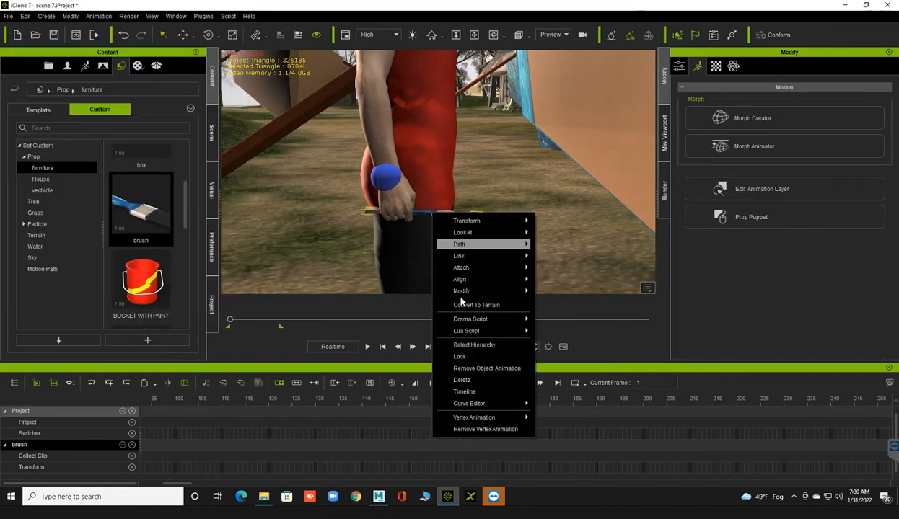
mouse_move(485, 257)
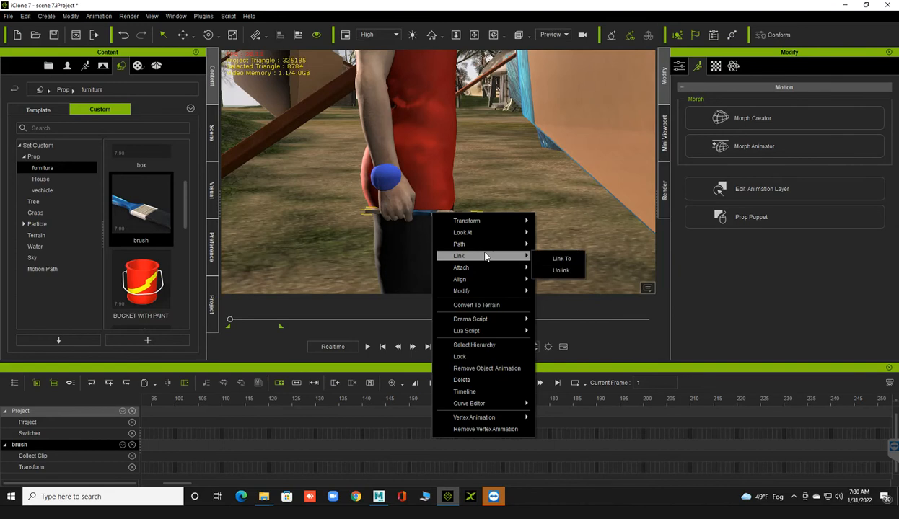
left_click(562, 258)
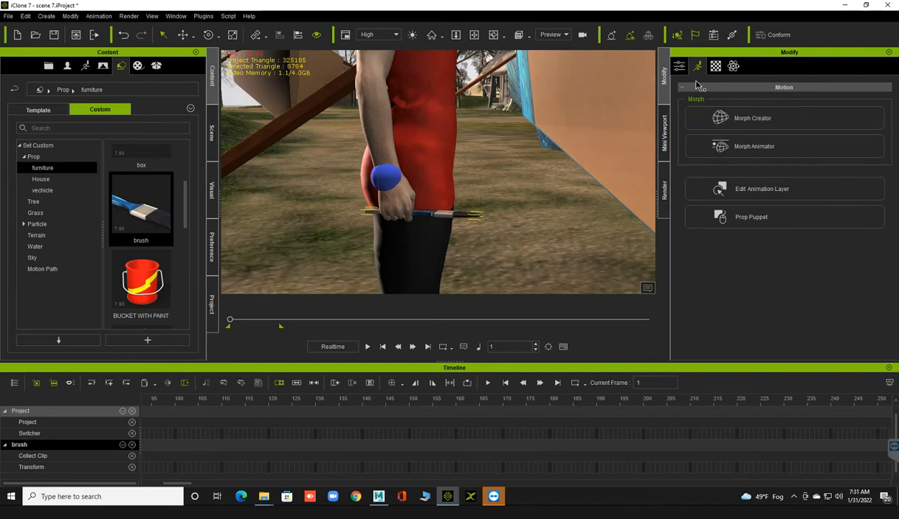
Reopen Motion Puppet for the painter and replay the idle preview with the arms masked out
left_click(742, 124)
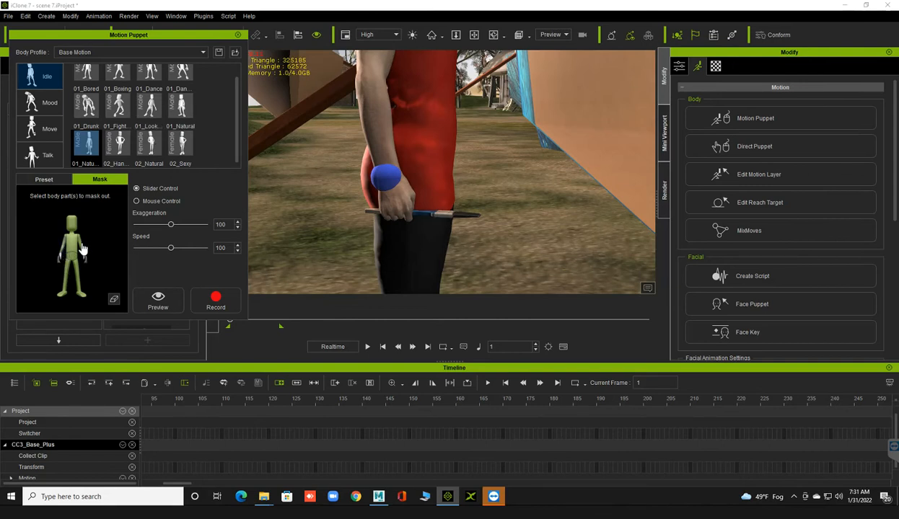
left_click(151, 299)
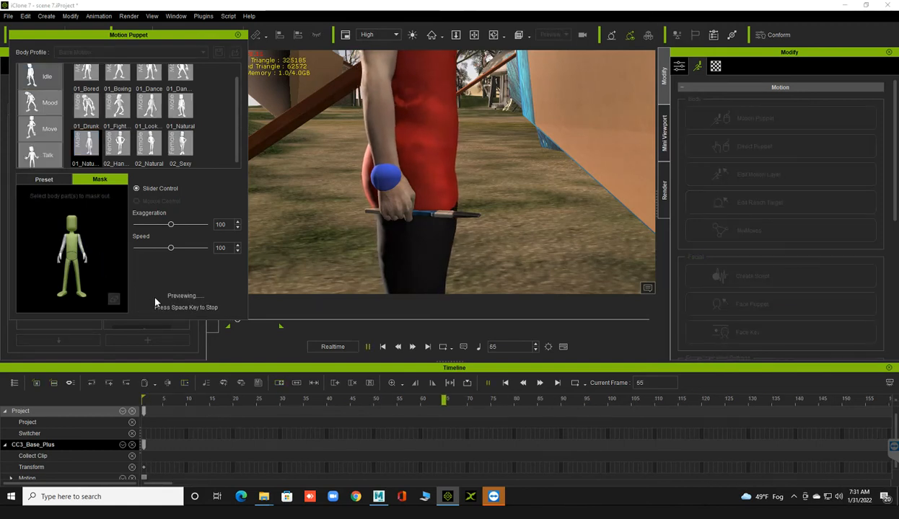
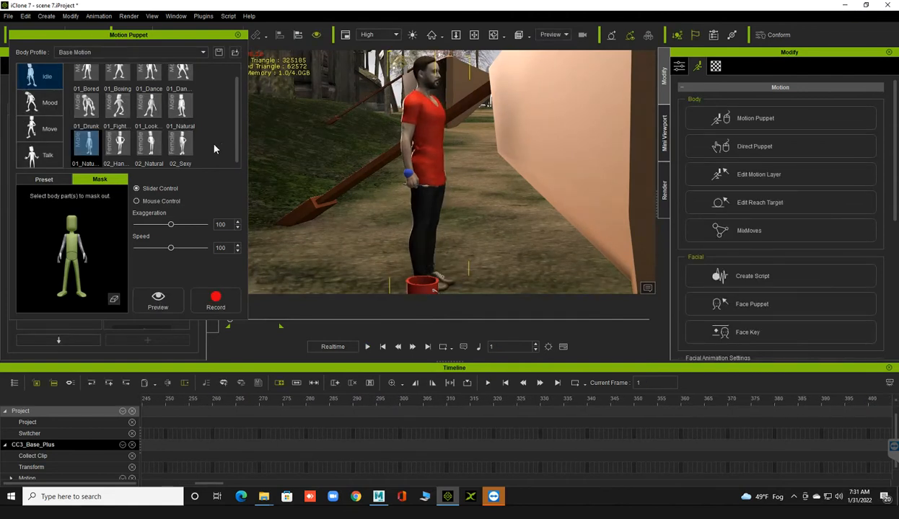
Choose the 01_Natural idle motion for the painter and preview it with no body parts masked
scroll(163, 124, "up", 1)
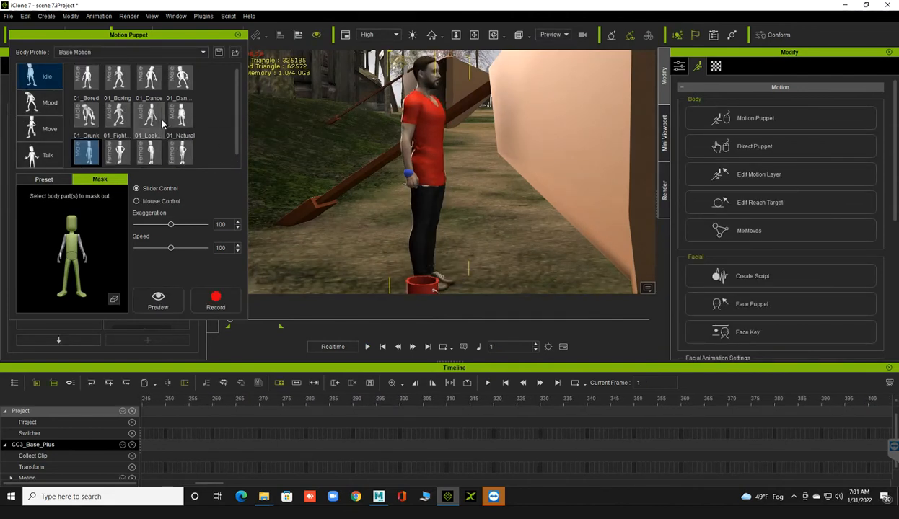
left_click(180, 115)
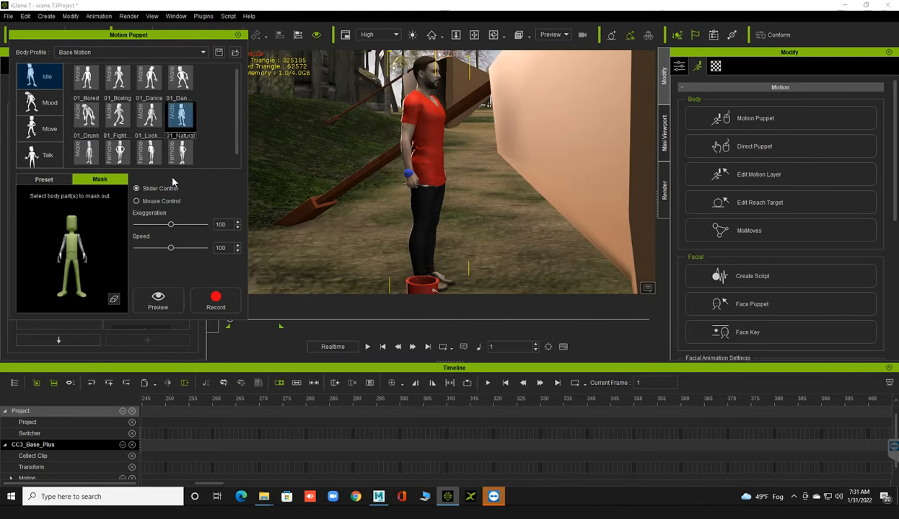
left_click(159, 299)
key("space")
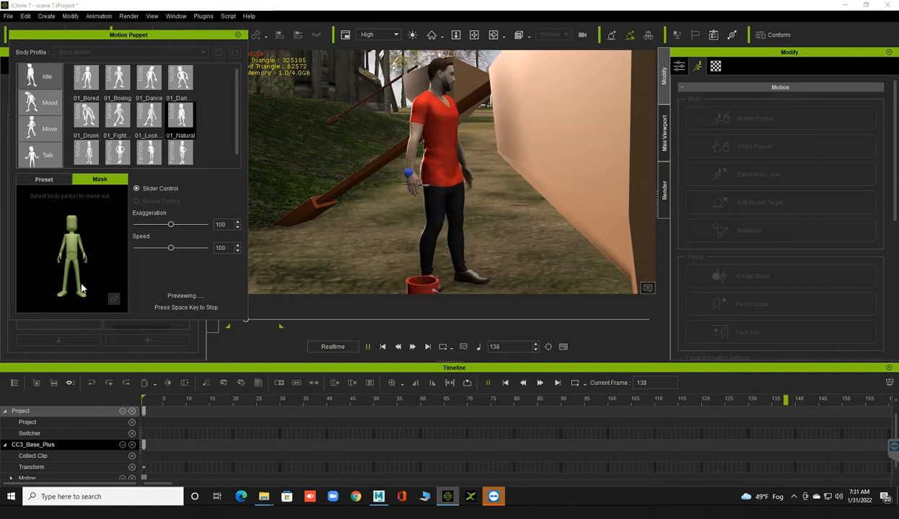
key("space")
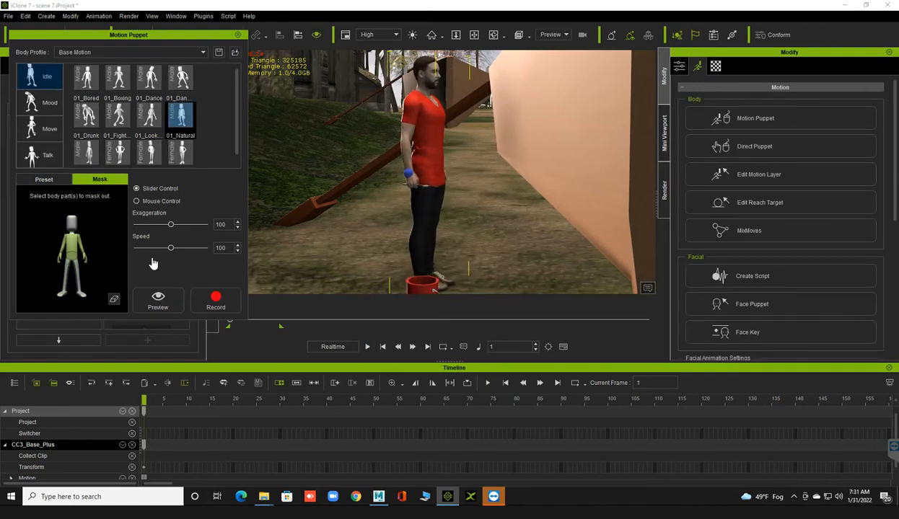
Mask out the painter's head and legs and preview the 01_Natural idle motion
left_click(137, 290)
key("space")
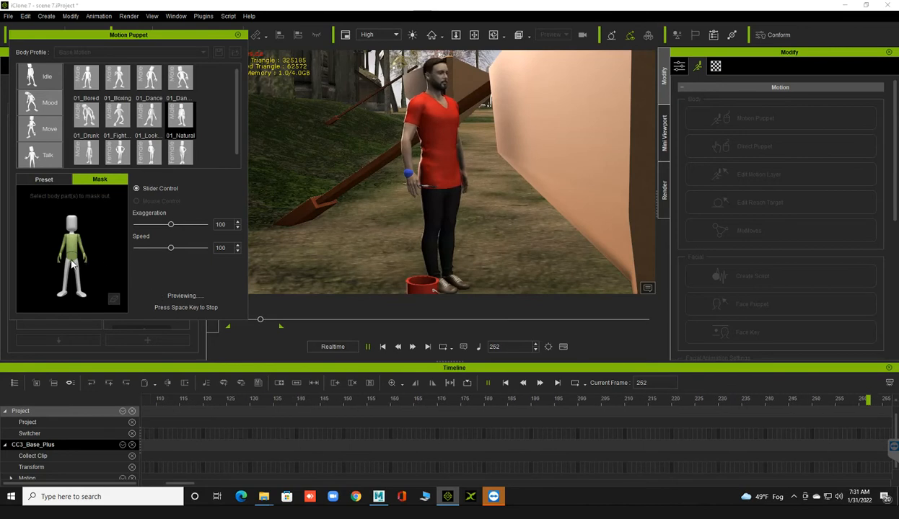
key("space")
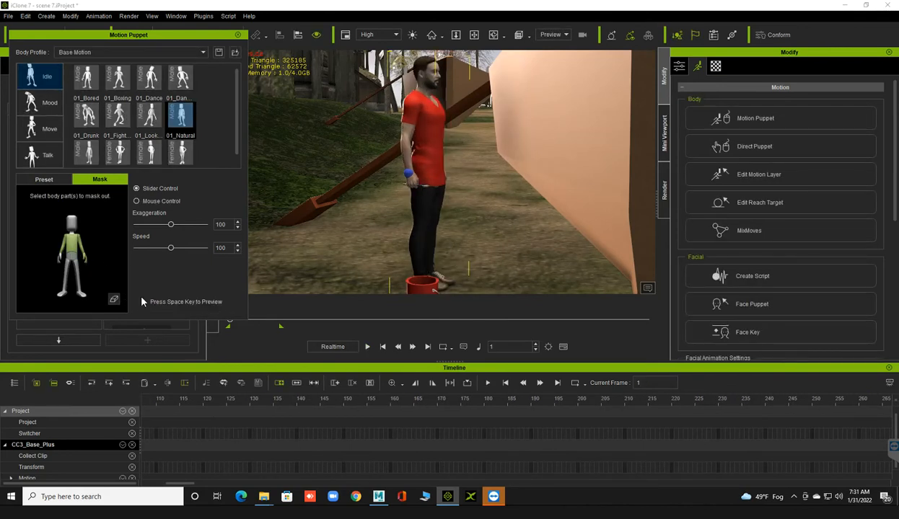
Preview the male 01_Natural idle motion on the man with the head included in the body mask selection
key("space")
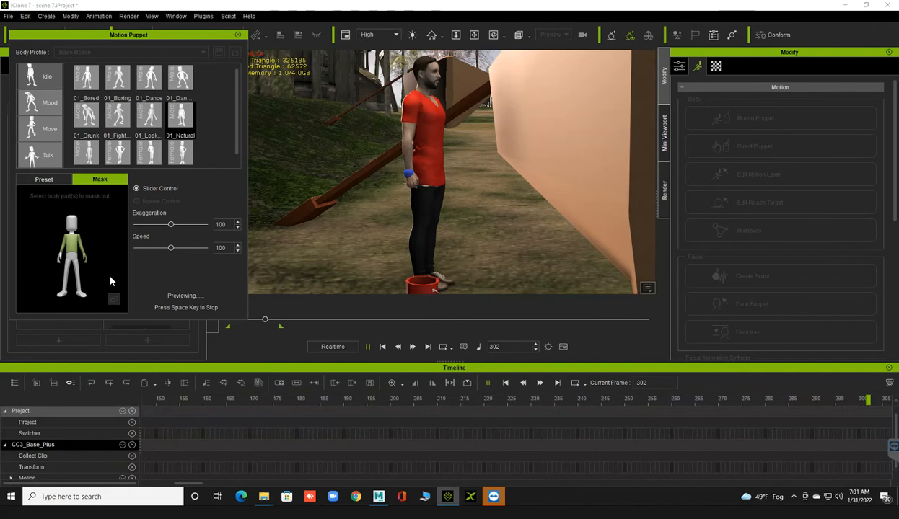
left_click(146, 287)
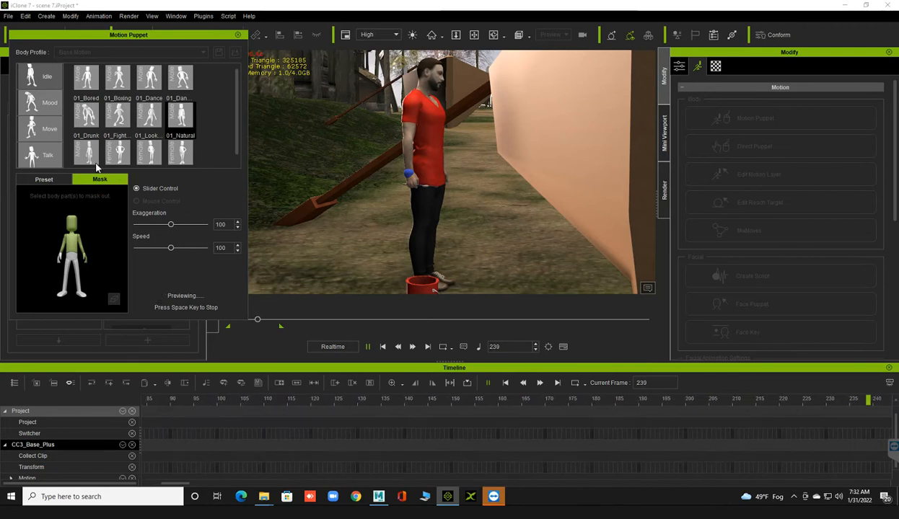
key("space")
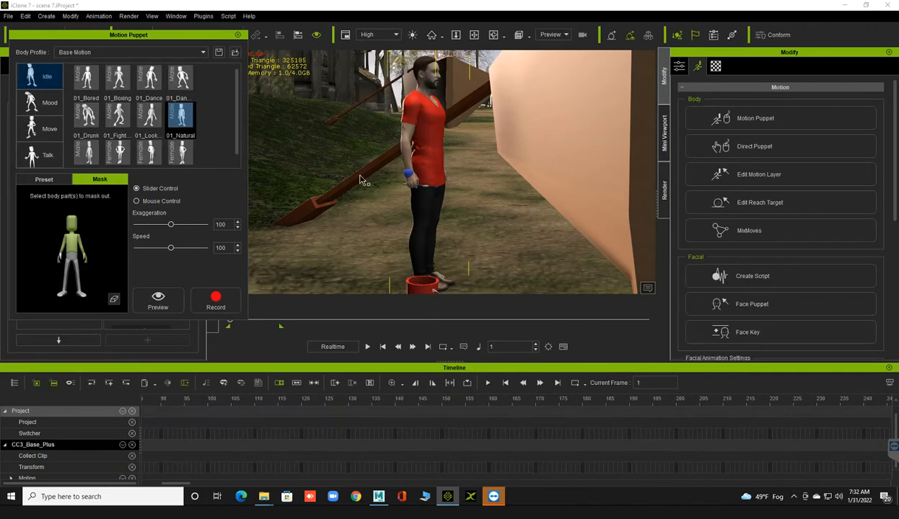
Close the Motion Puppet and move the man slightly closer to the peach-coloured wall
scroll(439, 167, "down", 2)
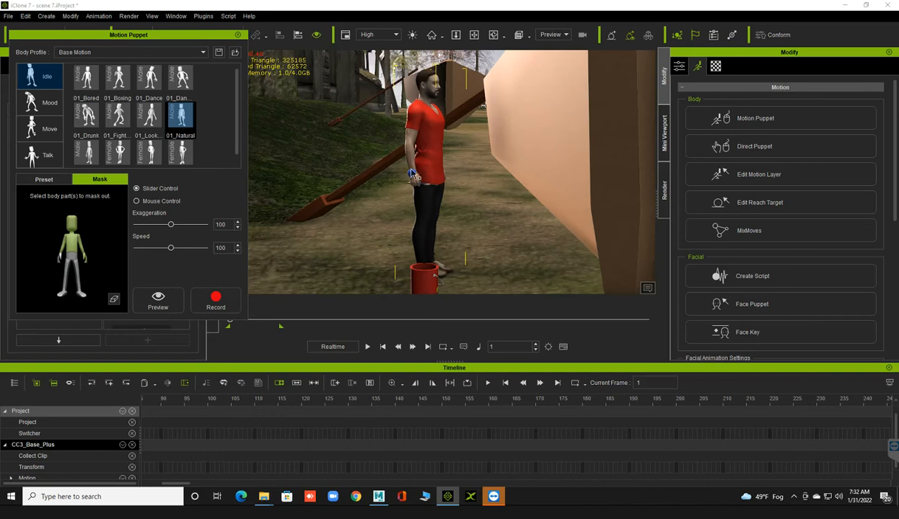
middle_click_drag(411, 173, 401, 176)
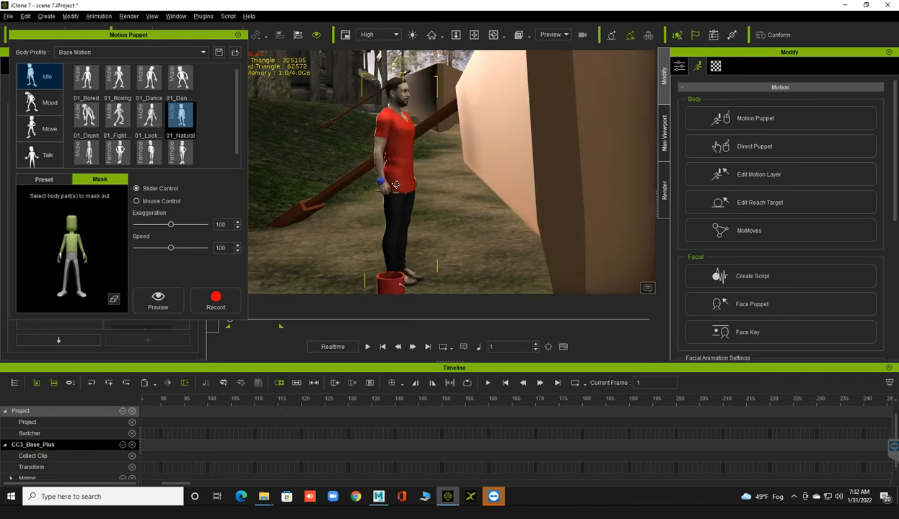
right_click_drag(395, 184, 285, 80)
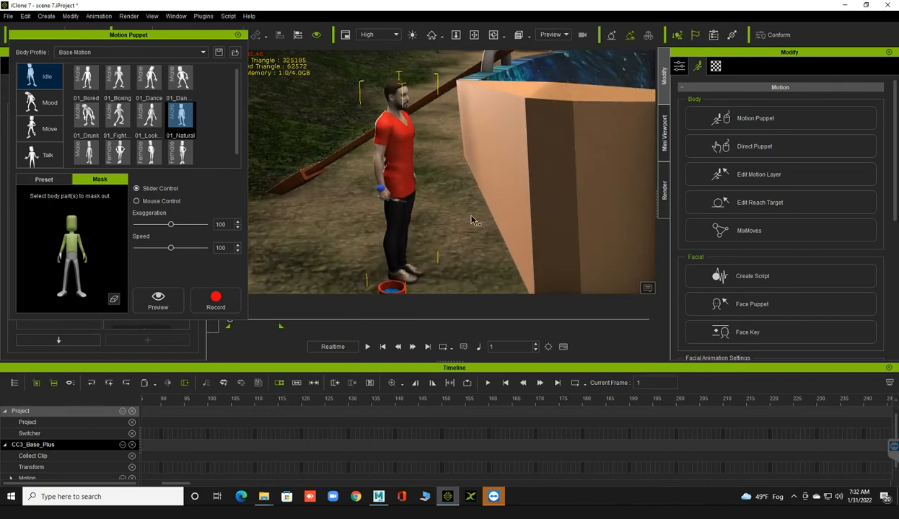
left_click(238, 35)
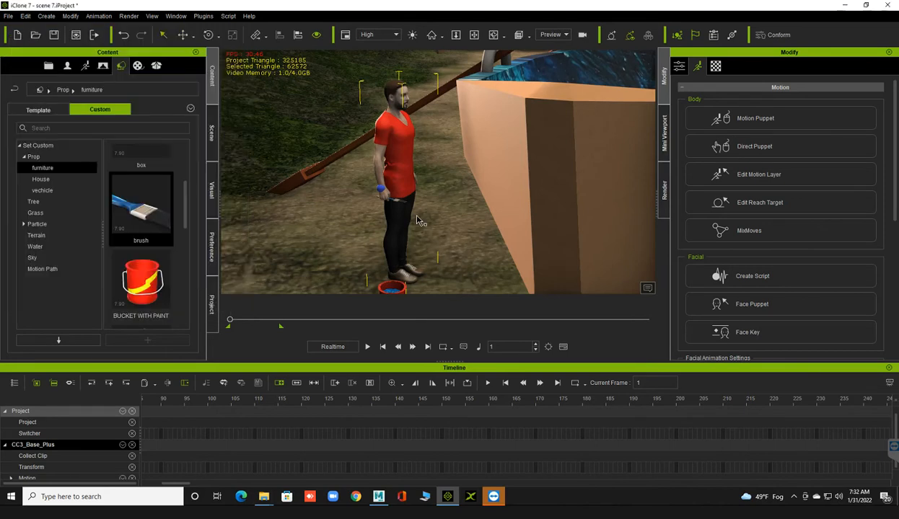
left_click_drag(358, 278, 368, 276)
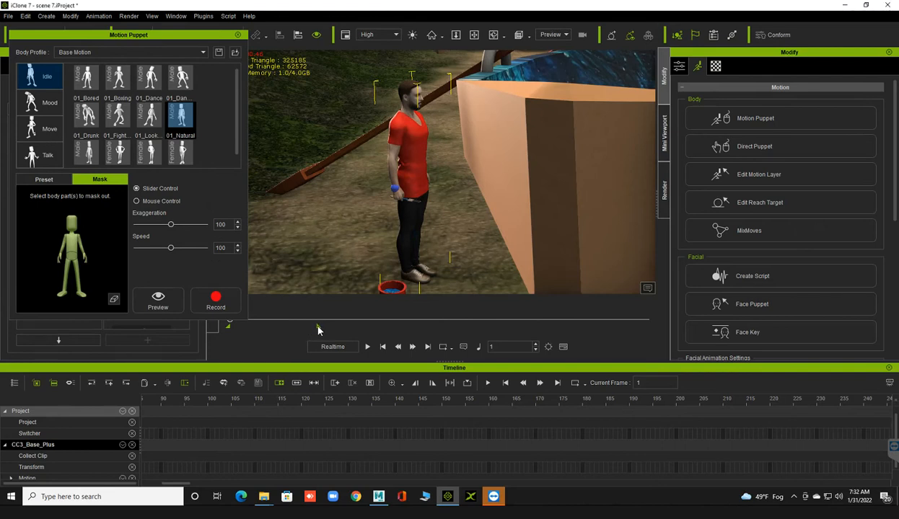
Choose the male natural idle motion beside 02_Hand in Motion Puppet, mask out both arms and preview the result
left_click(87, 151)
left_click(157, 295)
key("space")
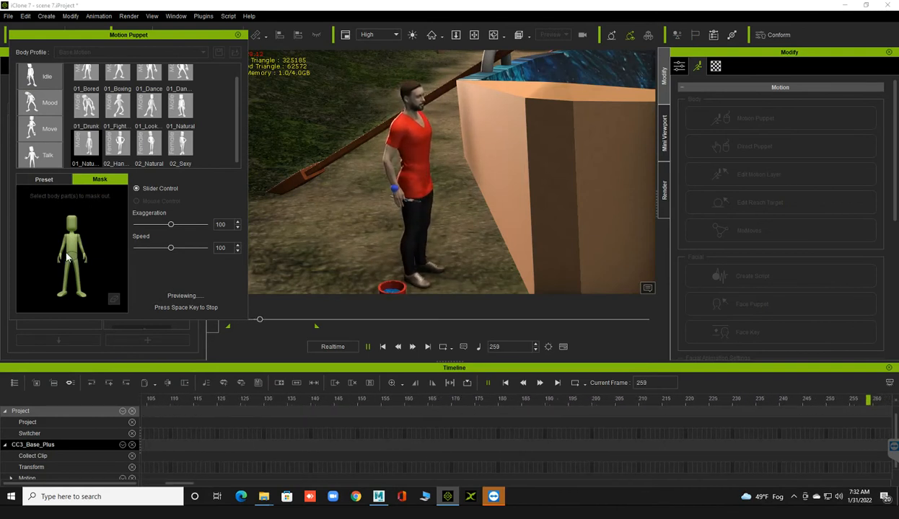
left_click(148, 299)
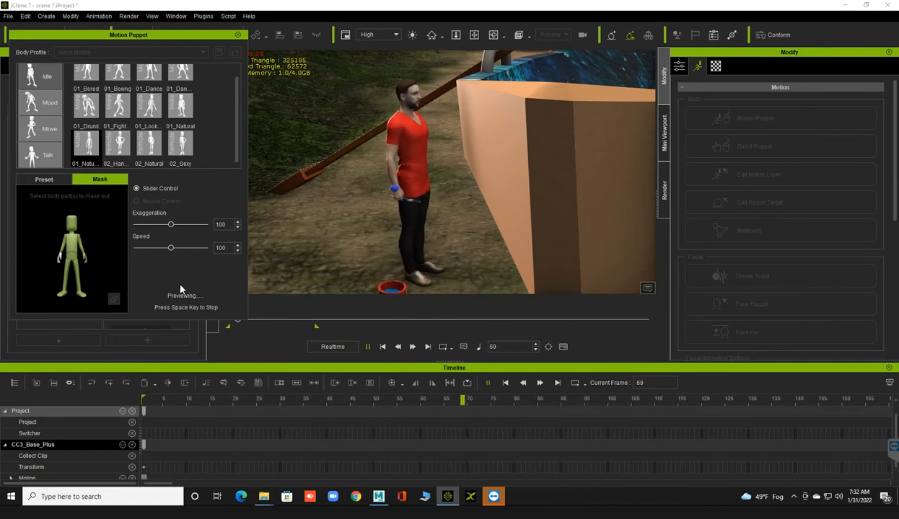
key("space")
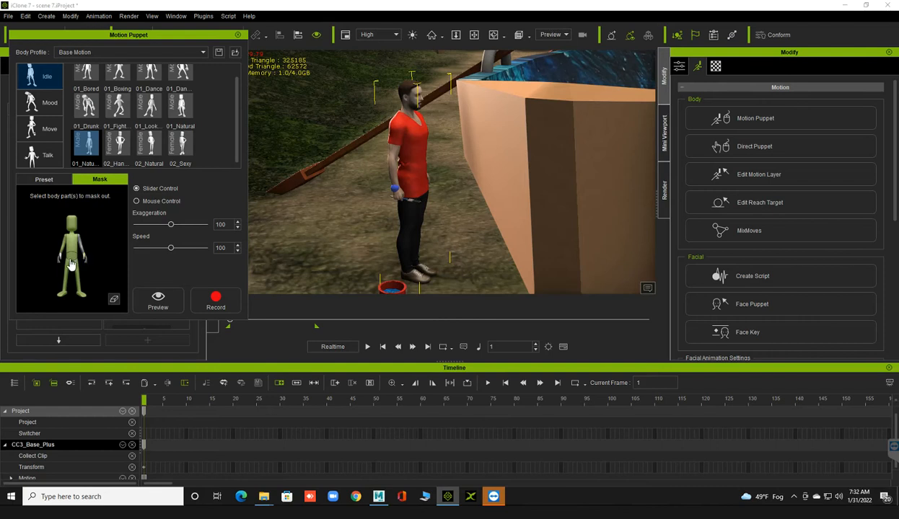
left_click(159, 300)
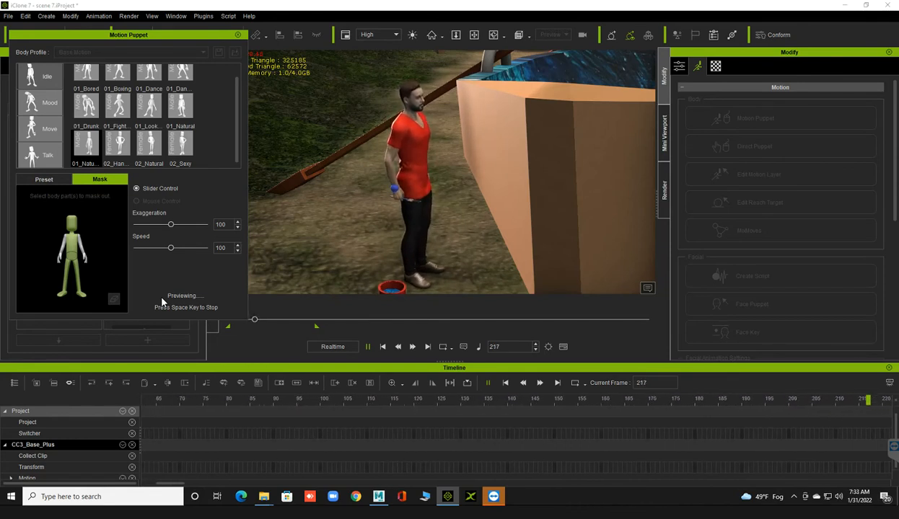
key("space")
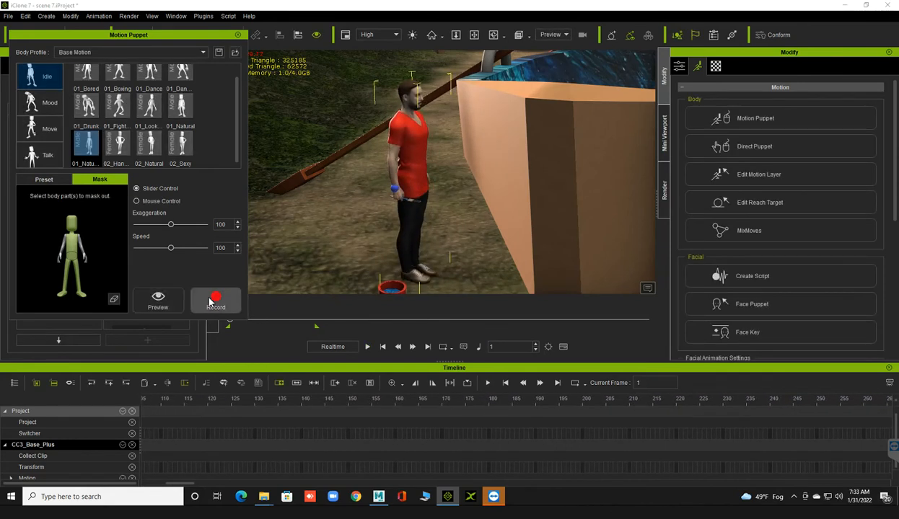
Record the masked idle motion to about frame 738 and close the Motion Puppet
left_click(211, 302)
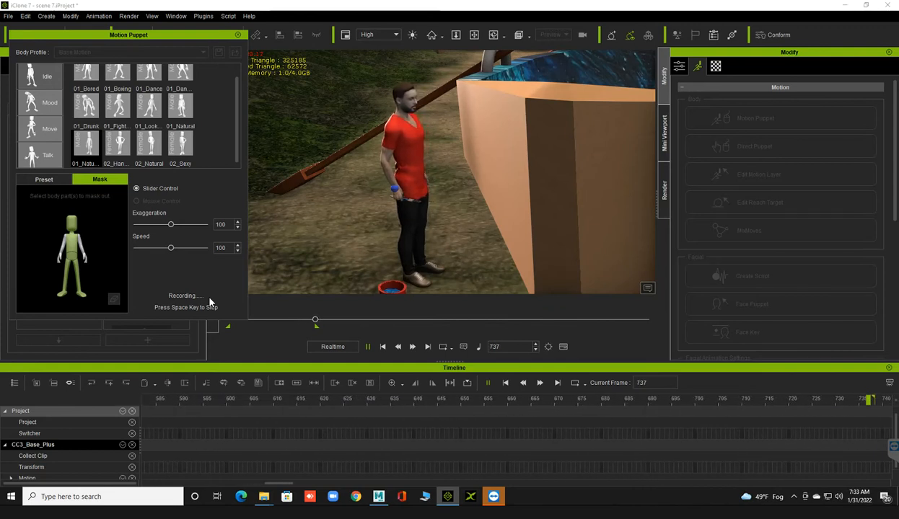
key("space")
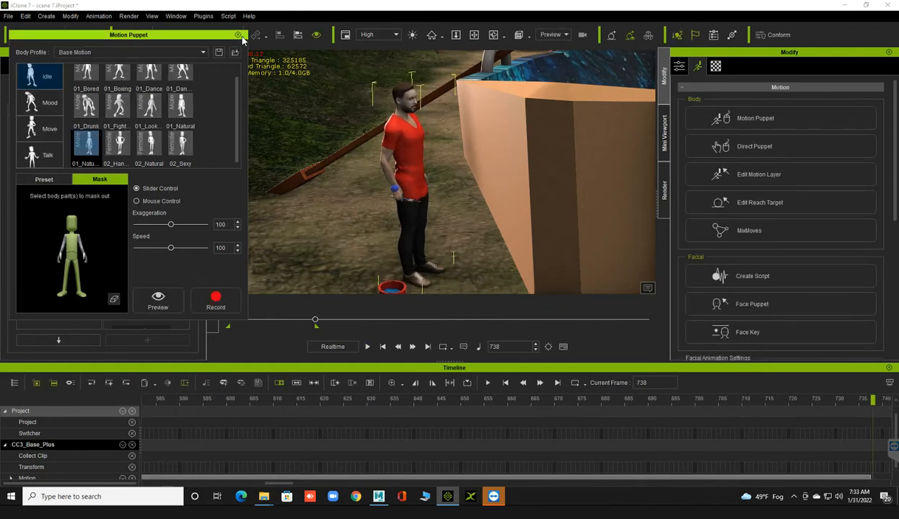
left_click(238, 36)
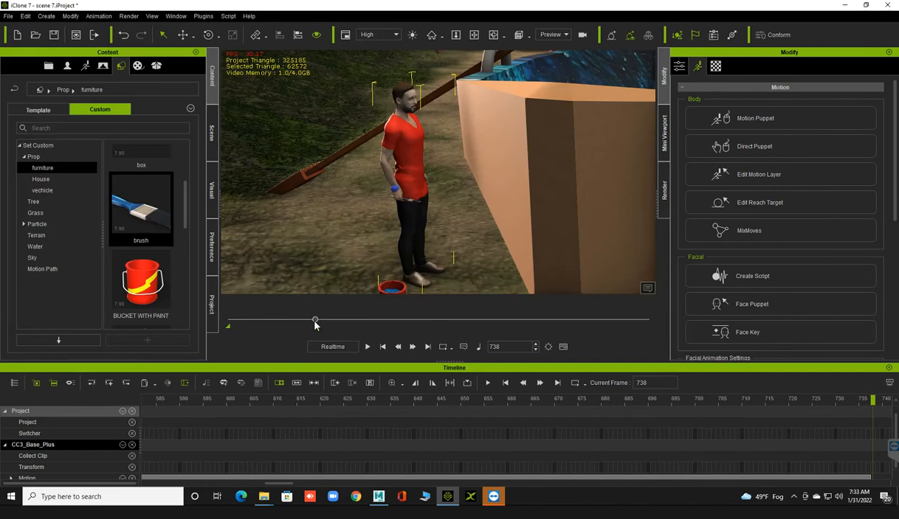
Go to frame 151 and move Dummy_R_Hand up and forward to raise the man's right hand toward the wall
left_click_drag(290, 324, 247, 320)
scroll(337, 235, "up", 1)
right_click_drag(320, 232, 353, 200)
scroll(328, 230, "up", 2)
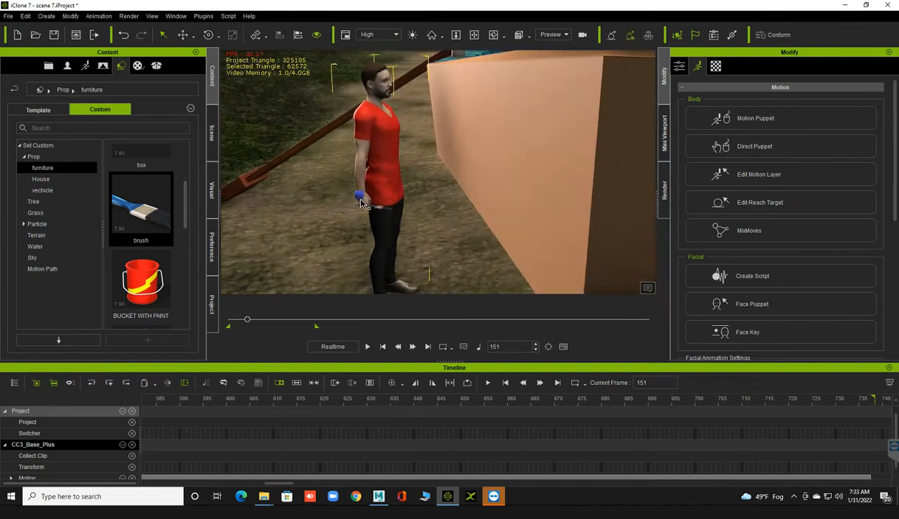
left_click(360, 200)
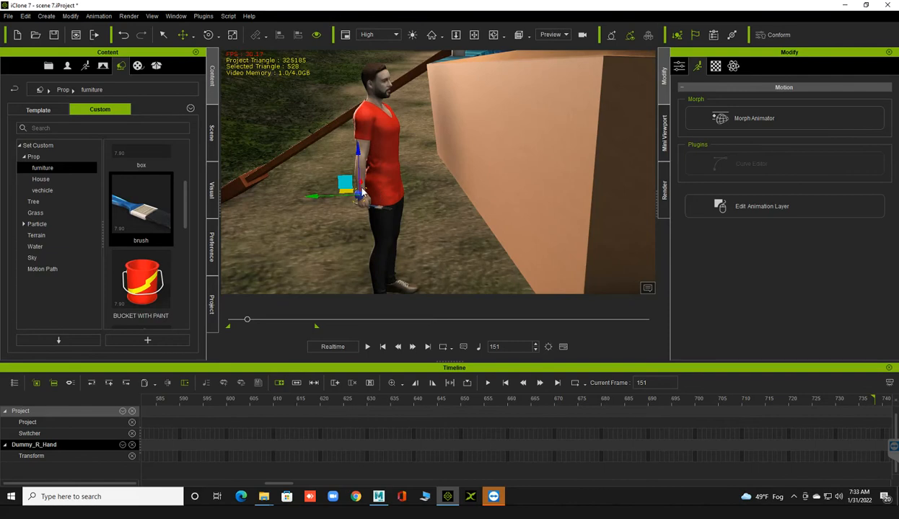
left_click_drag(357, 183, 406, 153)
Rotate Dummy_R_Hand at frame 151 so the brush points upward at the wall, and check its position along the wall direction
key("e")
left_click_drag(411, 119, 398, 127)
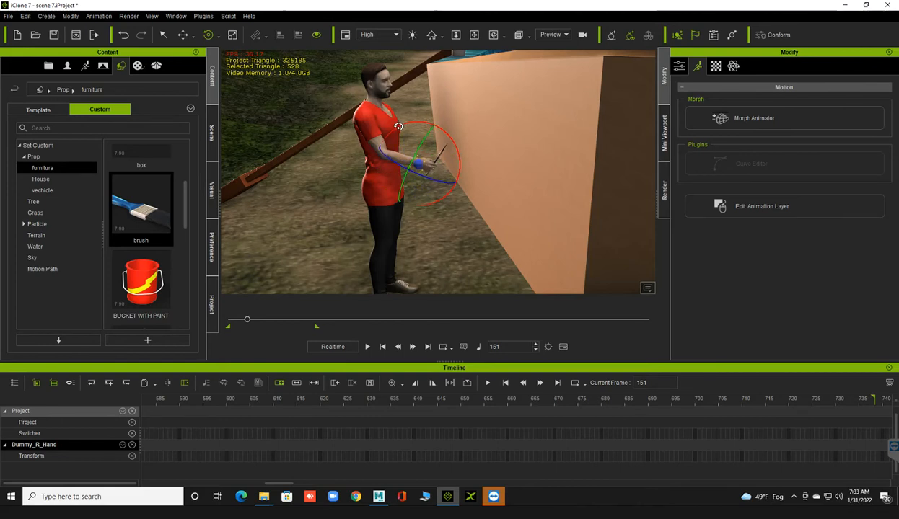
key("w")
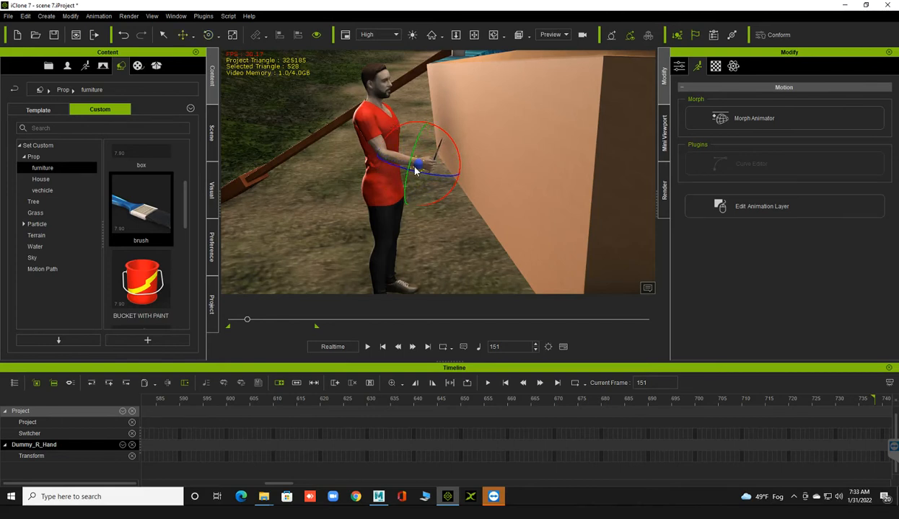
mouse_move(377, 166)
left_mouse_down()
mouse_move(389, 163)
mouse_move(370, 166)
left_mouse_up()
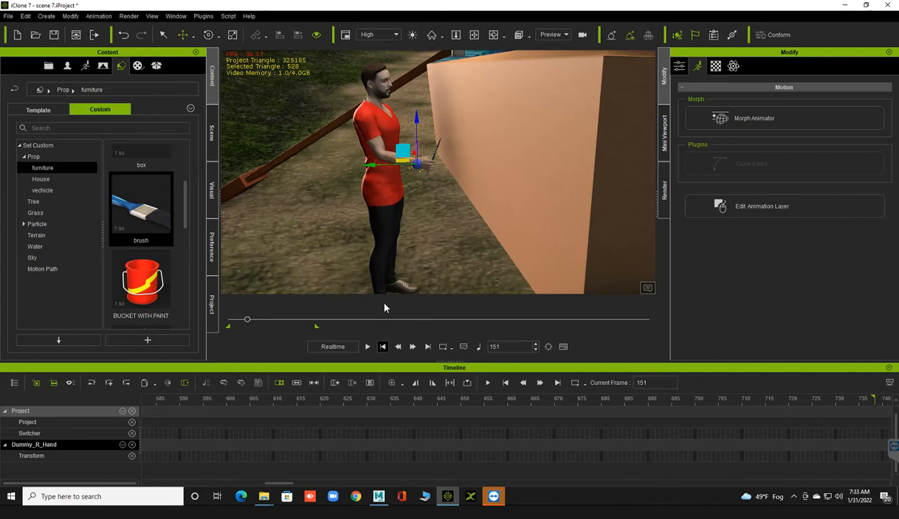
Return to frame 1 and move the man closer to the wall
left_click(382, 346)
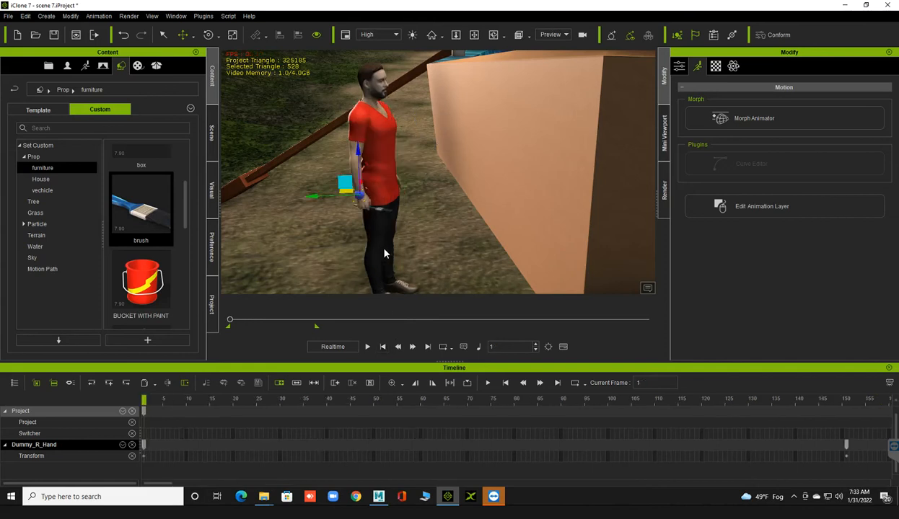
left_click(381, 178)
left_click_drag(348, 279, 373, 277)
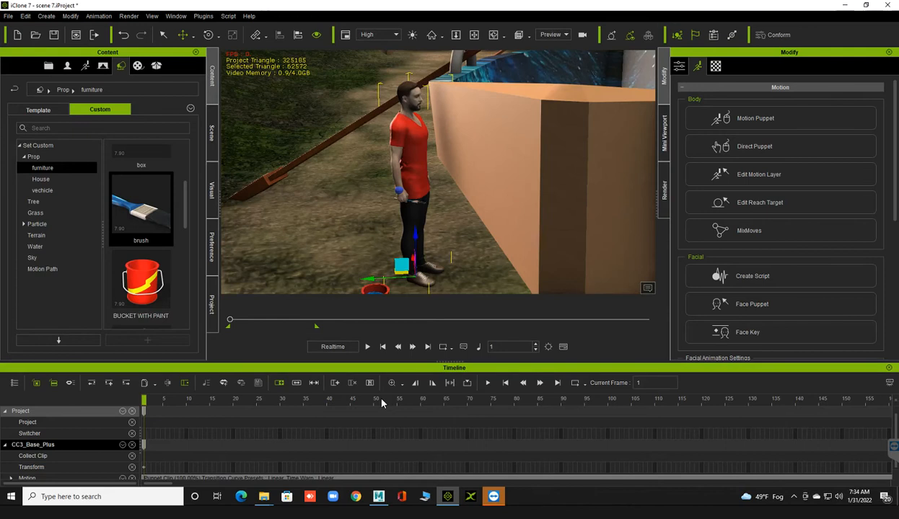
Go to the Dummy_R_Hand key at frame 151 and pull the hand back from the wall so the brush clears it
scroll(380, 403, "down", 10)
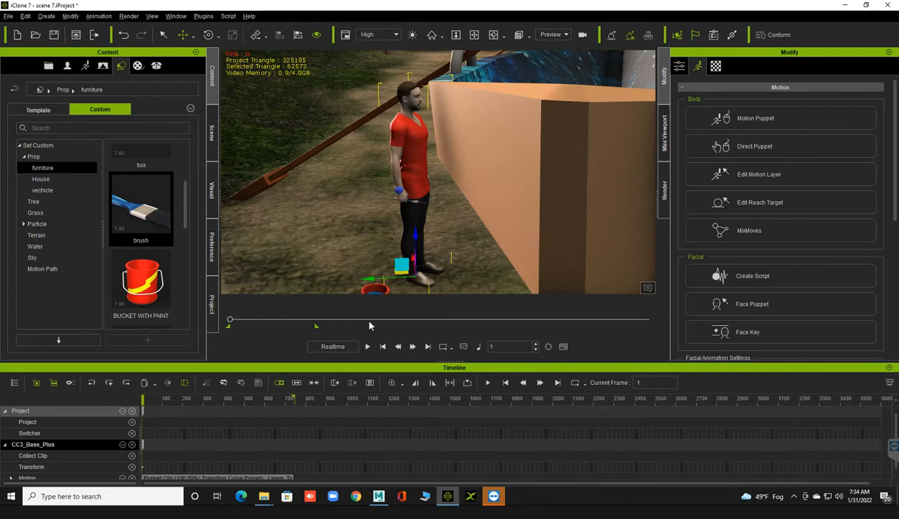
left_click(398, 196)
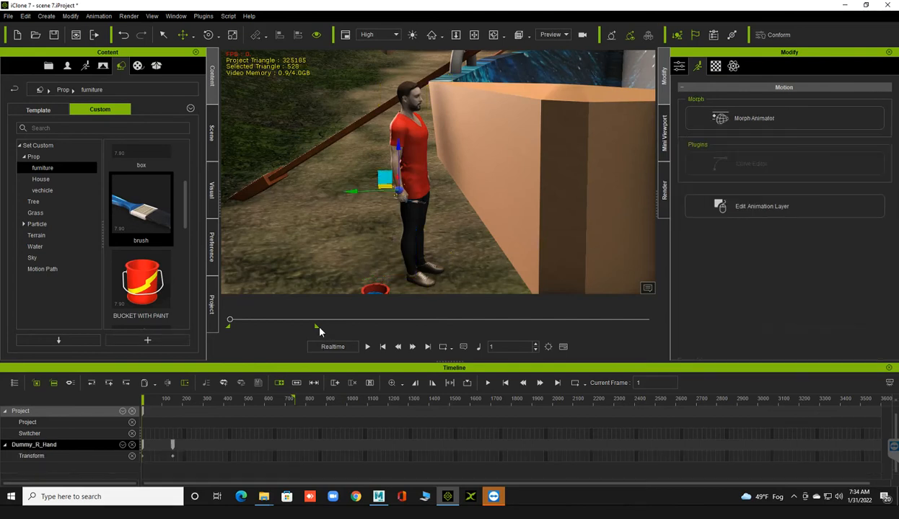
left_click(172, 445)
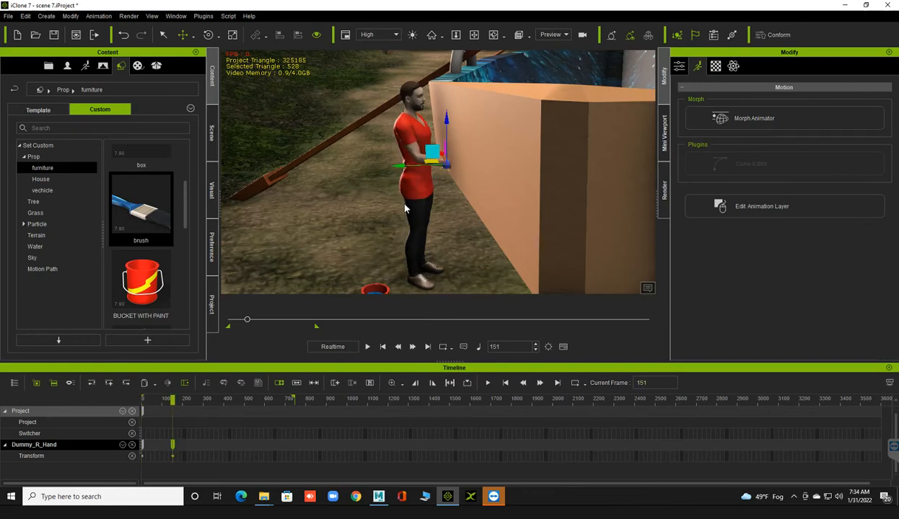
scroll(433, 199, "up", 5)
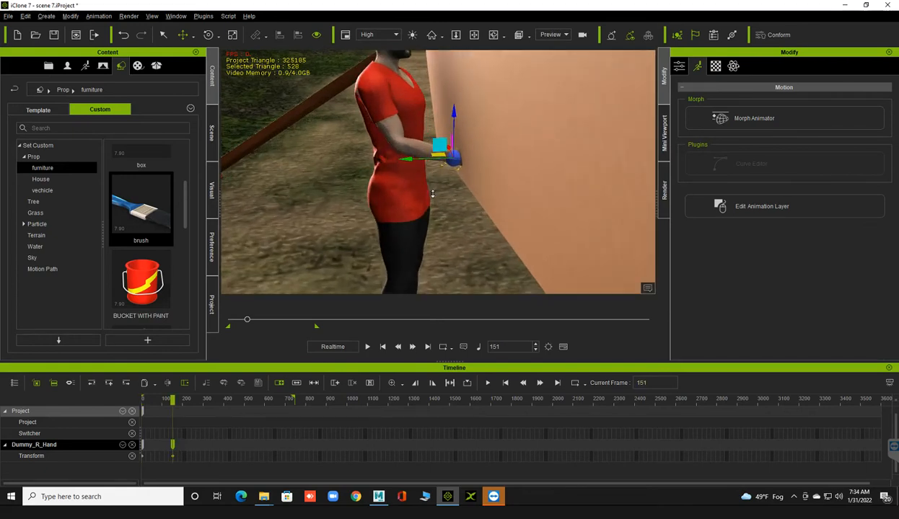
middle_click_drag(425, 221, 404, 228)
scroll(423, 227, "up", 2)
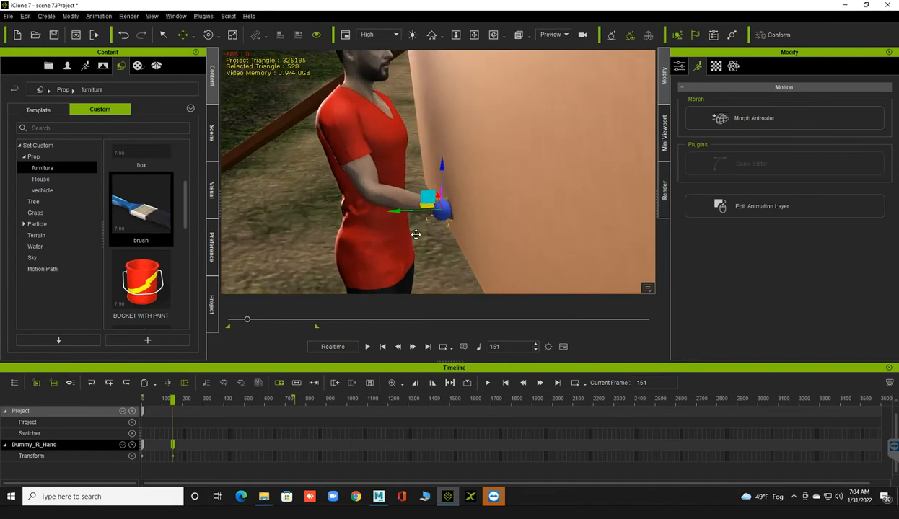
mouse_move(398, 210)
left_mouse_down()
mouse_move(381, 208)
mouse_move(371, 223)
mouse_move(349, 228)
mouse_move(359, 228)
left_mouse_up()
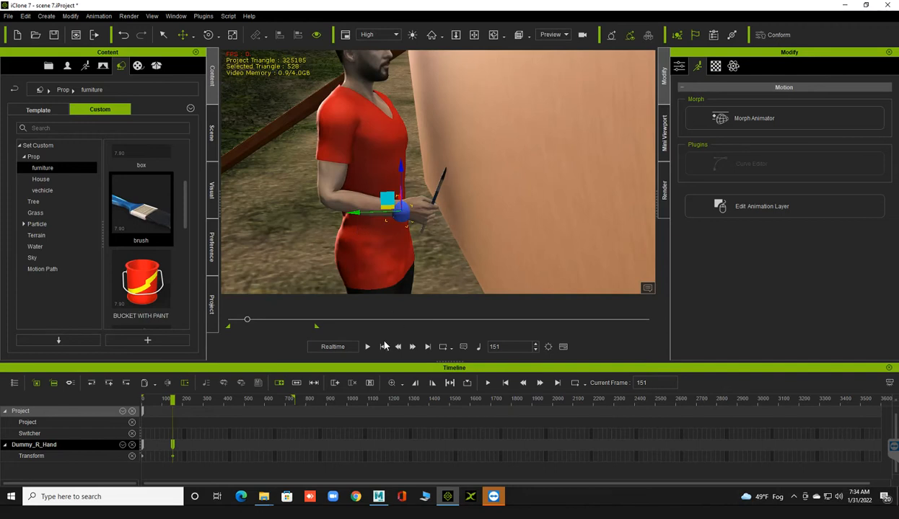
Select the man at frame 1 and shift him slightly away from the wall
left_click(373, 174)
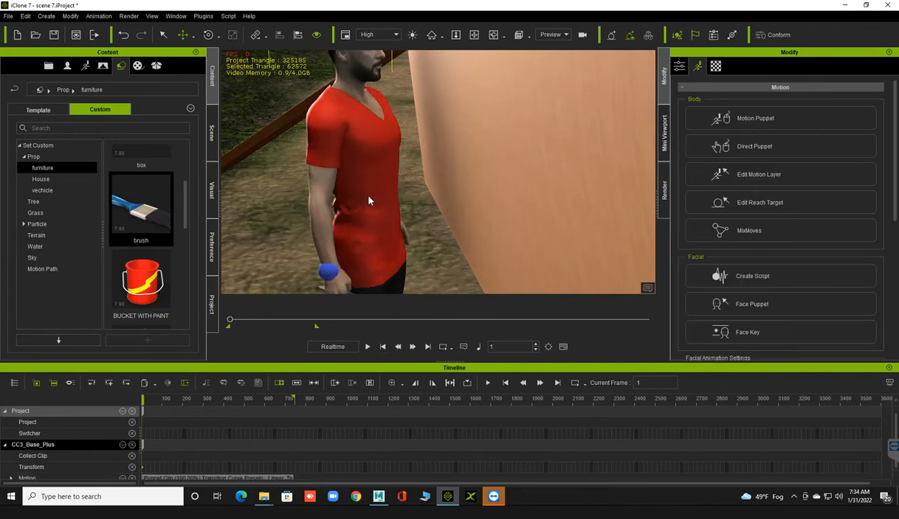
scroll(368, 208, "down", 3)
scroll(368, 208, "down", 3)
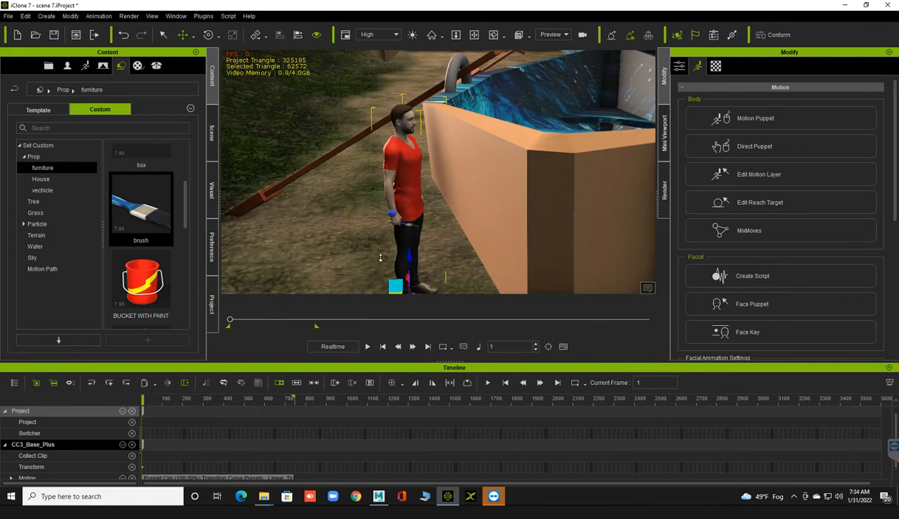
scroll(381, 257, "down", 1)
left_click_drag(367, 278, 361, 278)
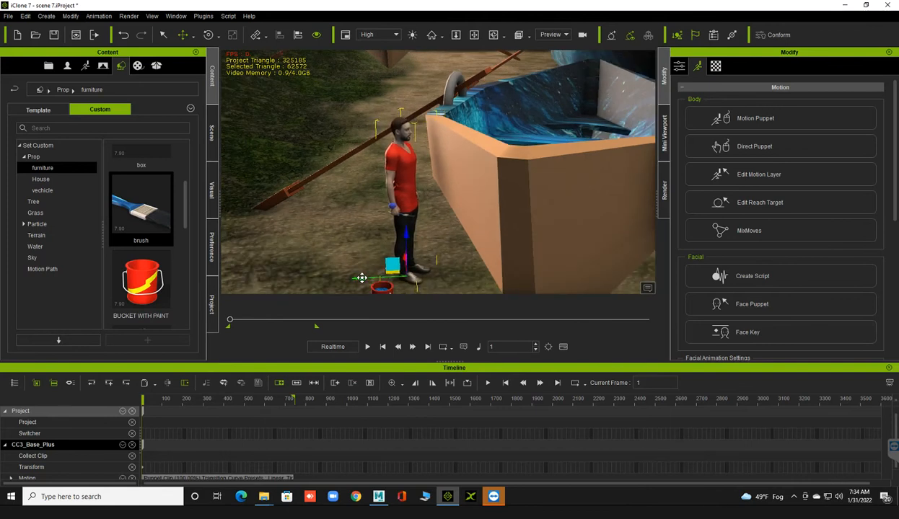
Select Dummy_R_Hand, go to its key at frame 151 and move the hand slightly toward the wall, to about X 22.4, Y 14
left_click(390, 210)
double_click(390, 210)
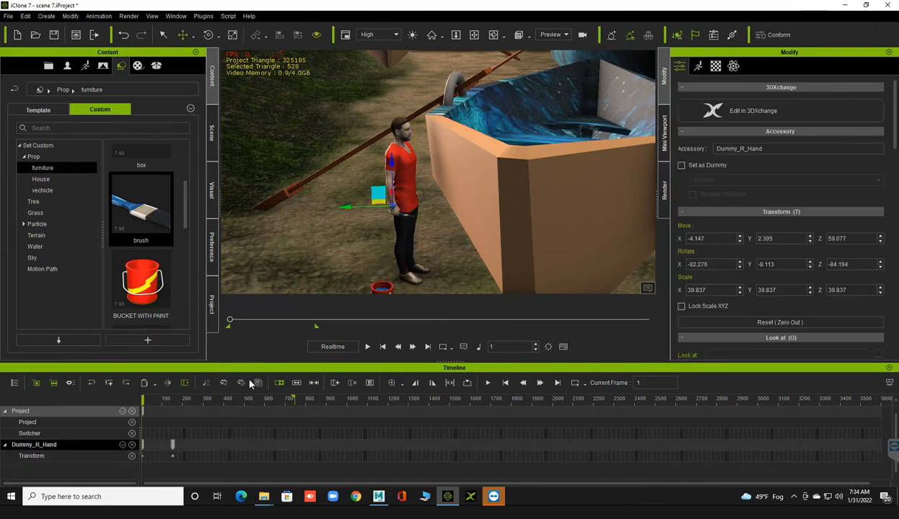
double_click(172, 446)
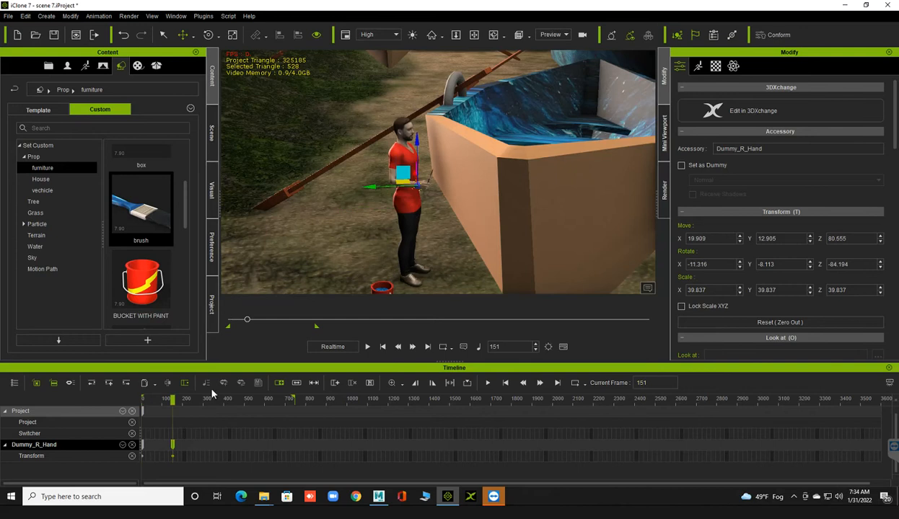
scroll(402, 221, "up", 3)
scroll(401, 222, "up", 2)
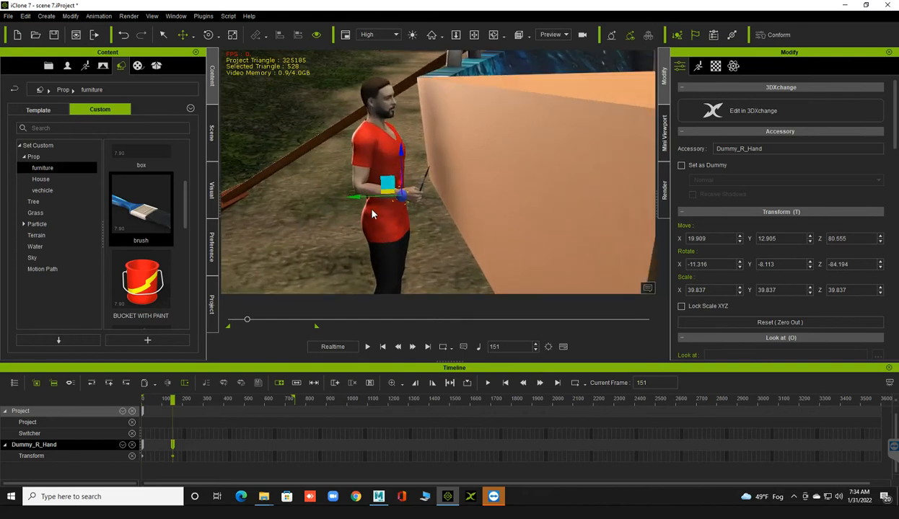
left_click_drag(353, 196, 360, 196)
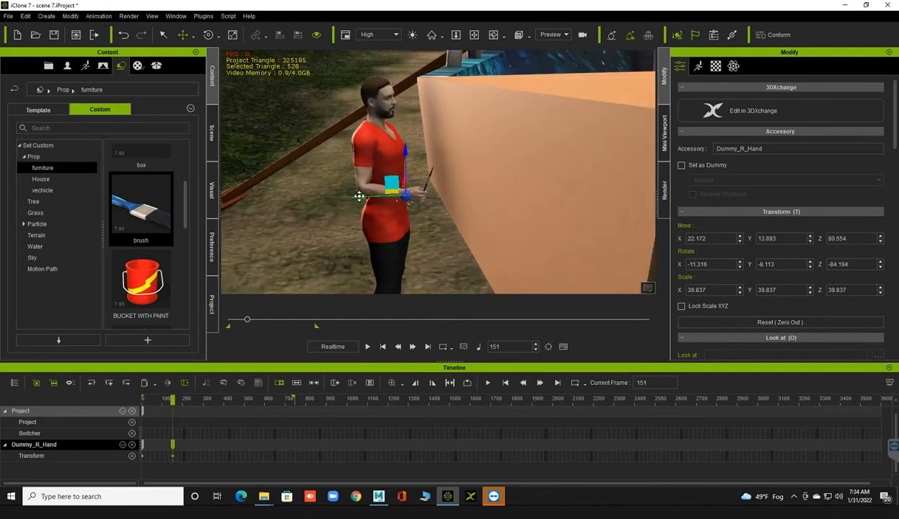
Rotate Dummy_R_Hand at frame 151 to about X -5, Y -9, Z -93 so the brush stands more upright before the wall
scroll(344, 216, "up", 2)
right_click_drag(454, 211, 414, 224)
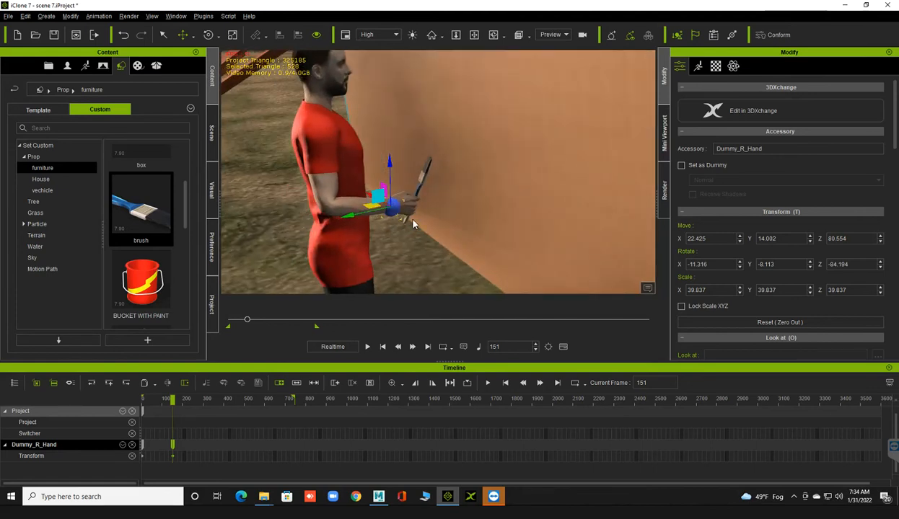
key("e")
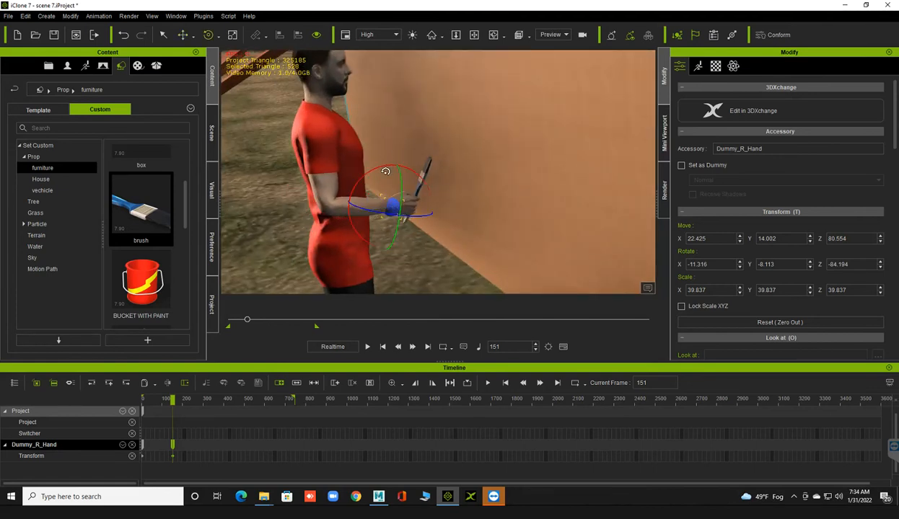
mouse_move(389, 160)
left_mouse_down()
mouse_move(406, 167)
mouse_move(384, 162)
left_mouse_up()
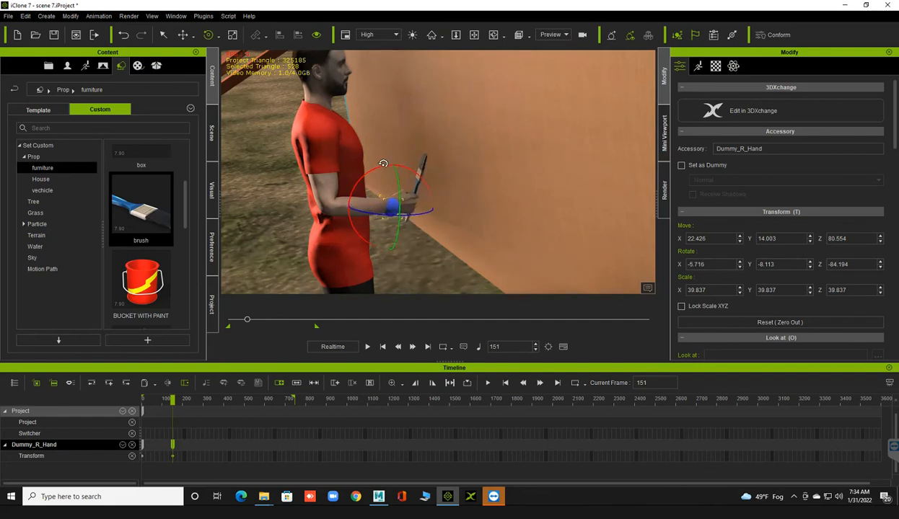
mouse_move(399, 196)
left_mouse_down()
mouse_move(419, 221)
mouse_move(412, 217)
left_mouse_up()
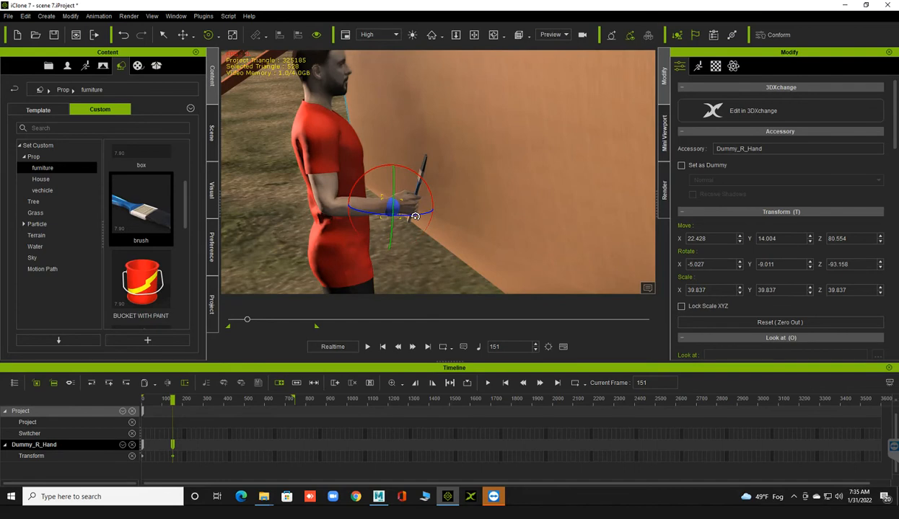
Extend Dummy_R_Hand farther from the body, tilt it to about X -7.9, and raise it to a height of about 85.2
key("w")
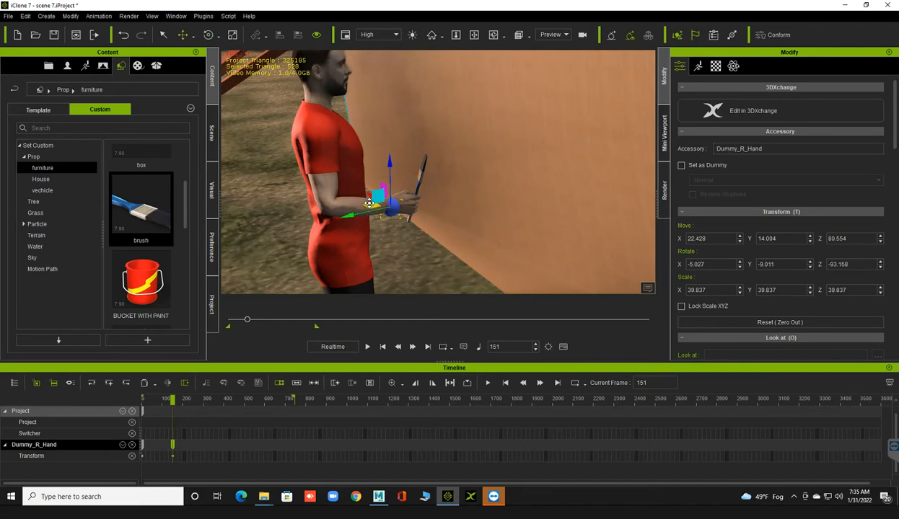
left_click_drag(370, 207, 399, 209)
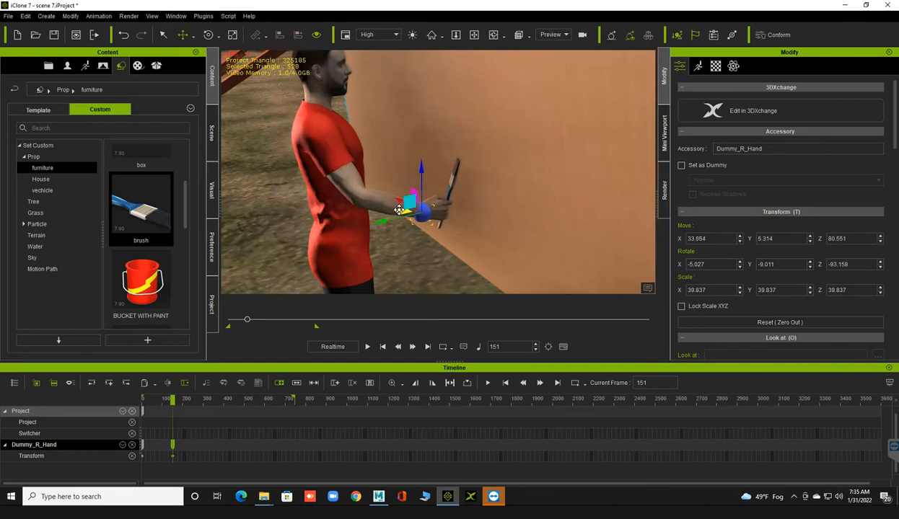
left_click(423, 215)
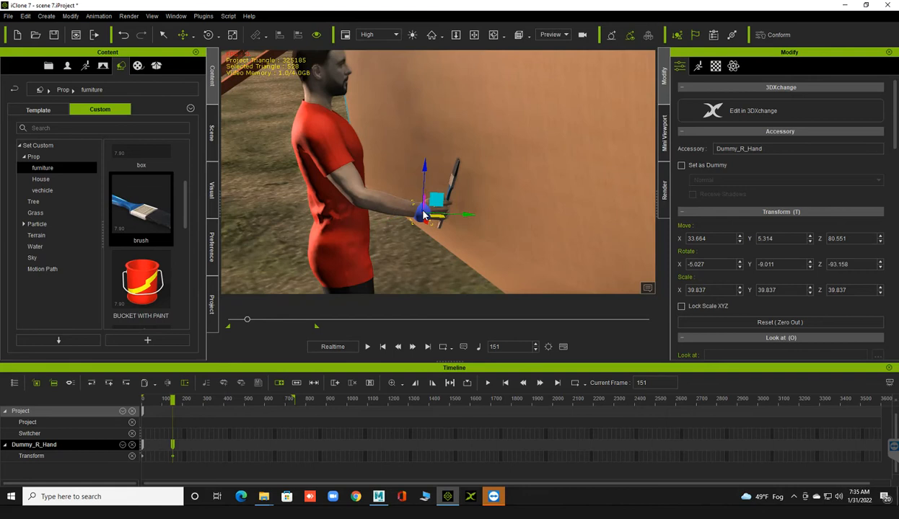
key("e")
mouse_move(431, 170)
left_mouse_down()
mouse_move(445, 181)
mouse_move(430, 182)
left_mouse_up()
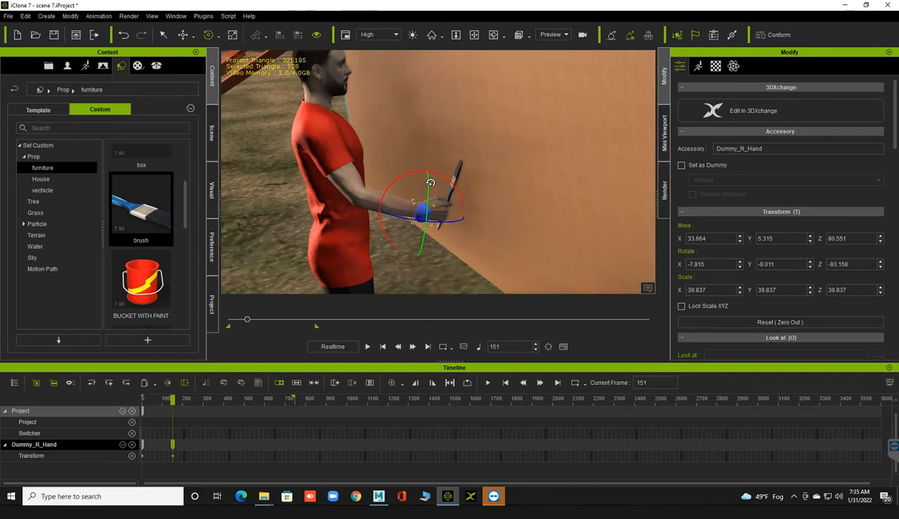
key("w")
mouse_move(426, 168)
left_mouse_down()
mouse_move(425, 186)
mouse_move(419, 161)
left_mouse_up()
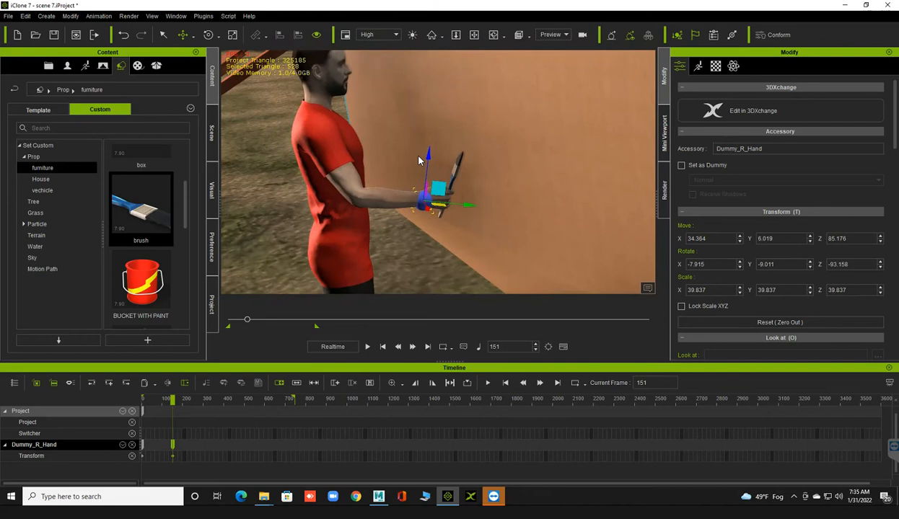
Rotate Dummy_R_Hand to about X 6, Y -70, Z -99 and pull it back toward the body to about X 25.7
key("e")
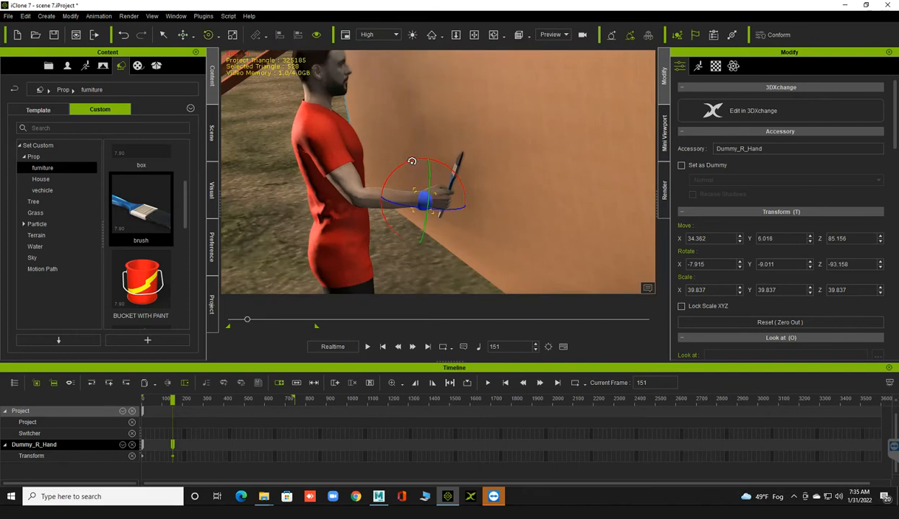
left_click_drag(411, 161, 411, 162)
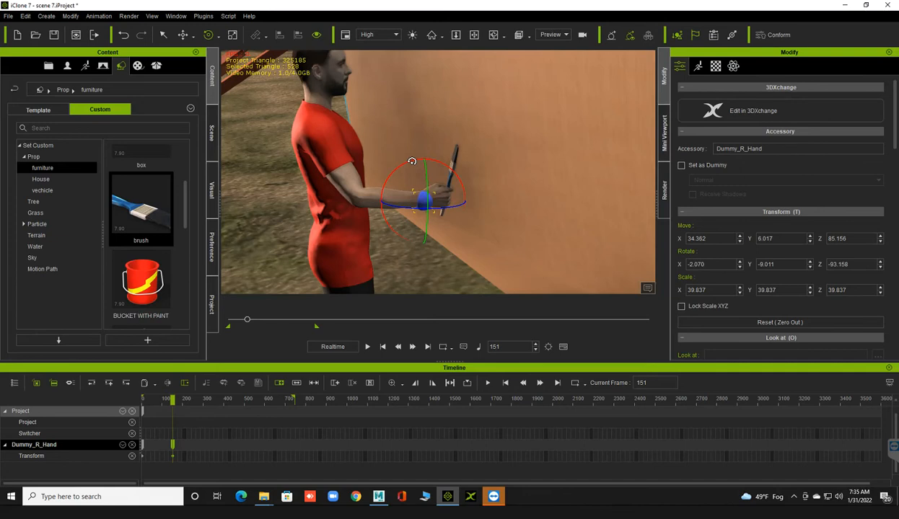
left_click_drag(430, 195, 421, 166)
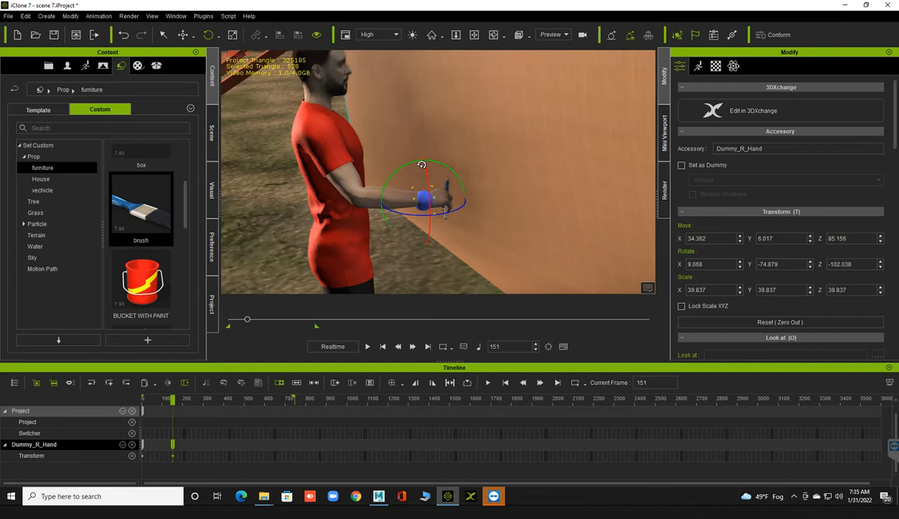
key("w")
left_click_drag(467, 196, 447, 208)
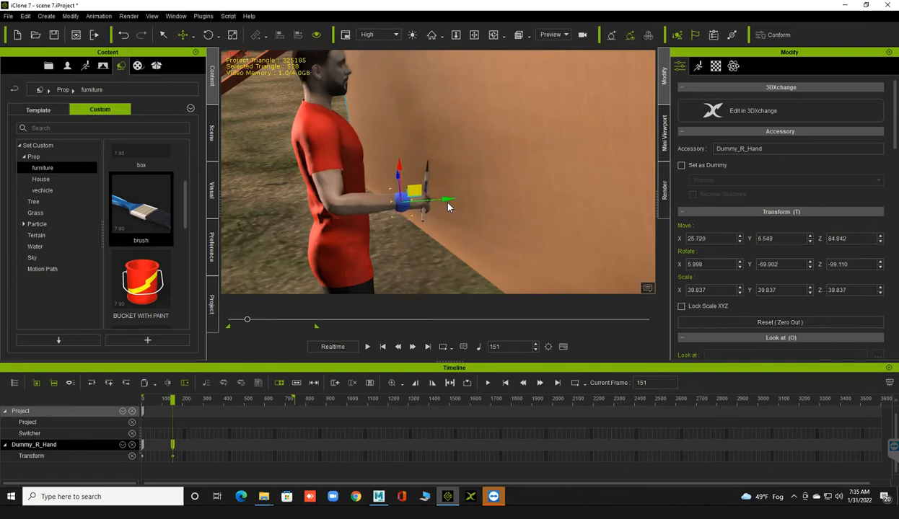
Play the animation from frame 1 to check the arm raising the brush to the wall, then stop playback
left_click(383, 352)
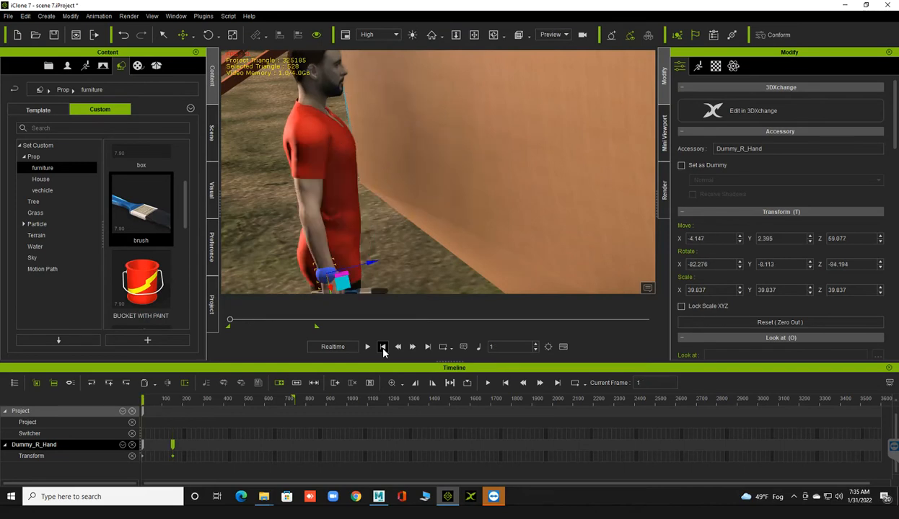
key("space")
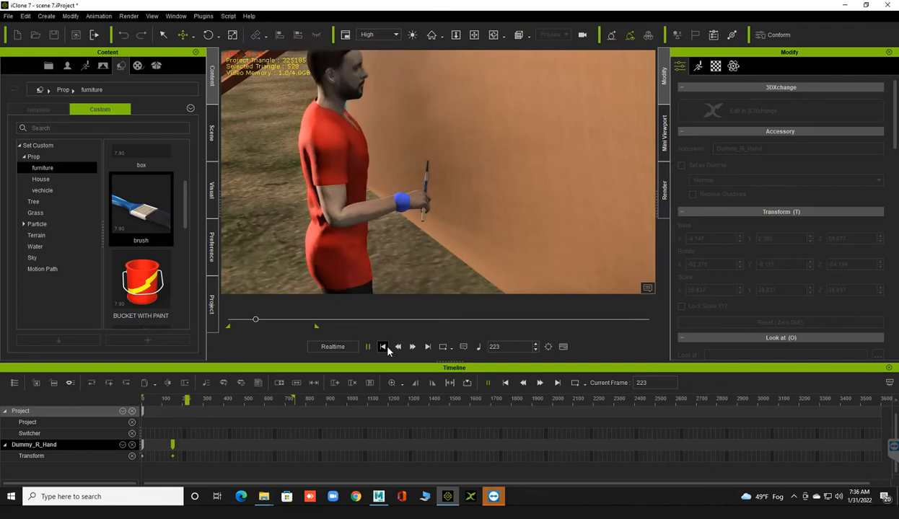
key("space")
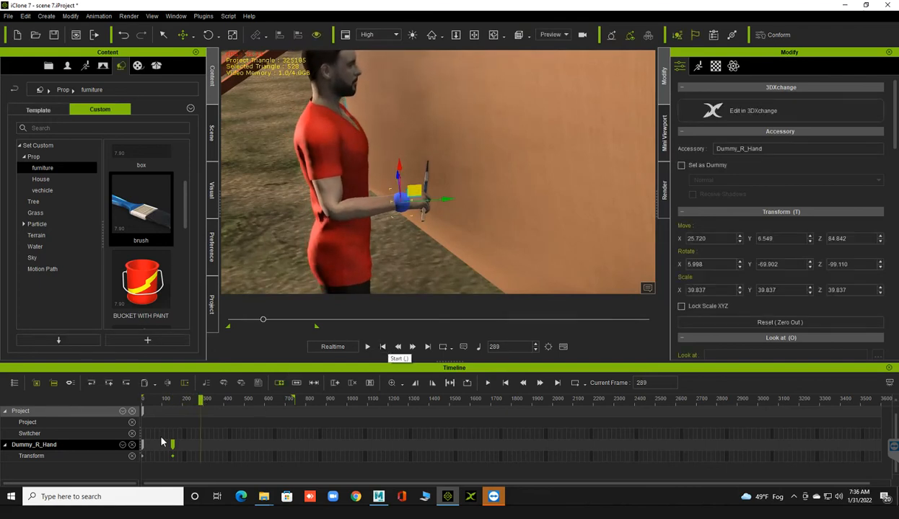
Return to the Dummy_R_Hand key at frame 151 and select the man to show his motion editing tools
left_click(173, 445)
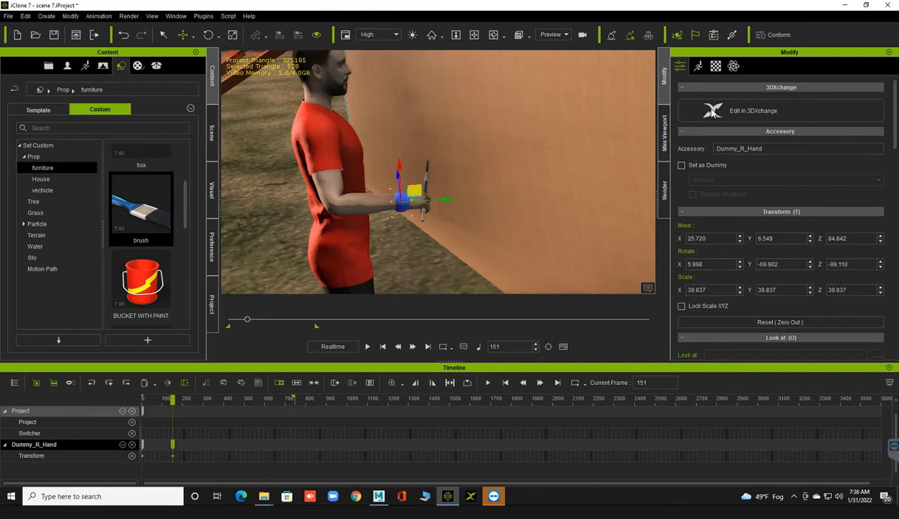
left_click(700, 65)
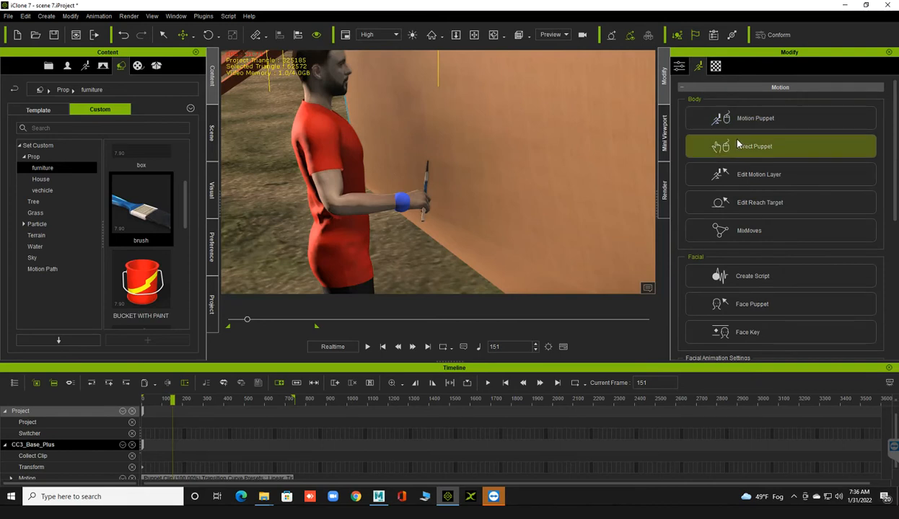
left_click(721, 119)
left_click(210, 132)
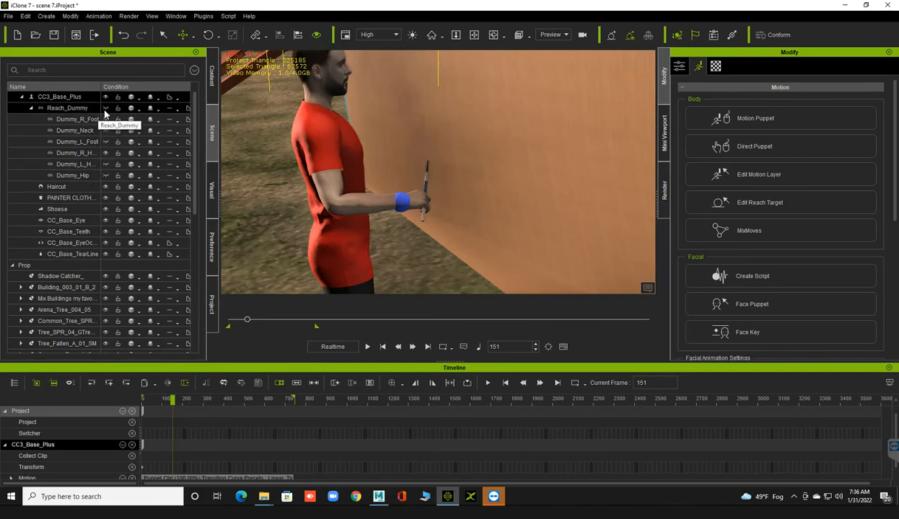
left_click(758, 203)
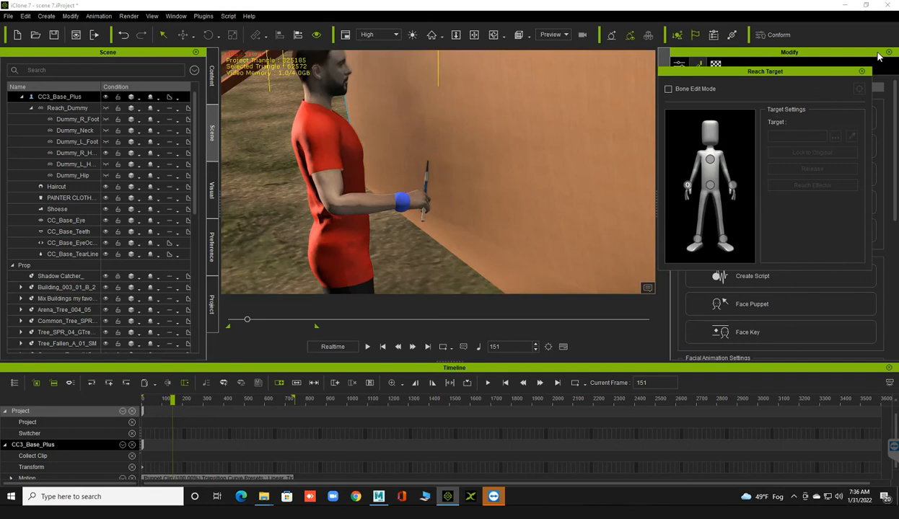
left_click(861, 73)
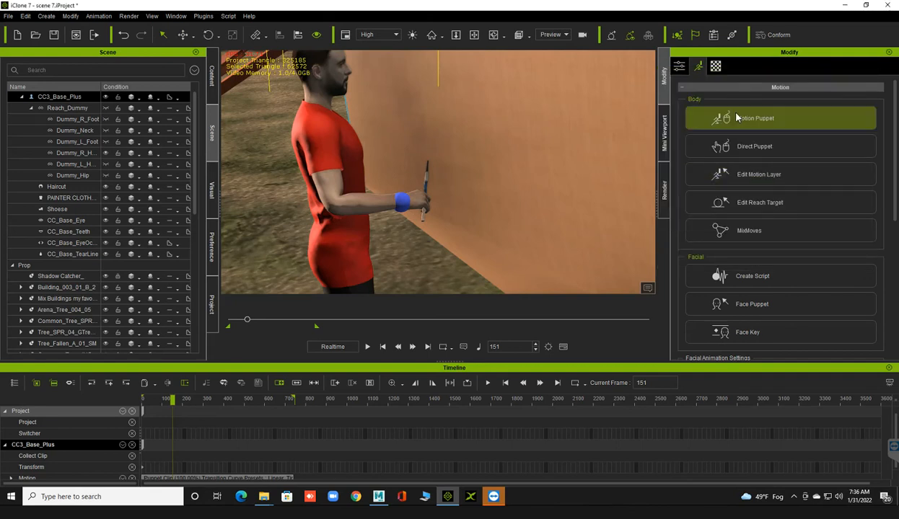
left_click(758, 115)
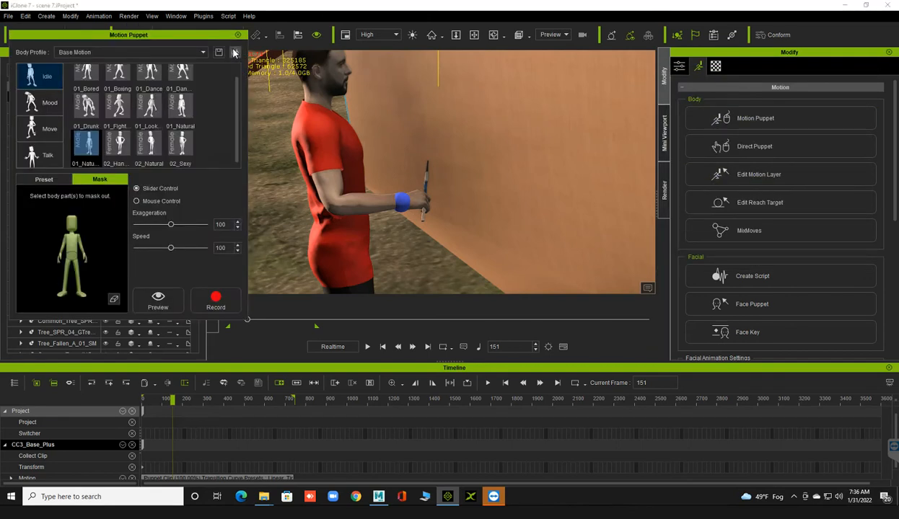
left_click(238, 35)
Use Edit Motion Layer at frame 151 to rotate the man's head downward so he looks at the brush
left_click(758, 176)
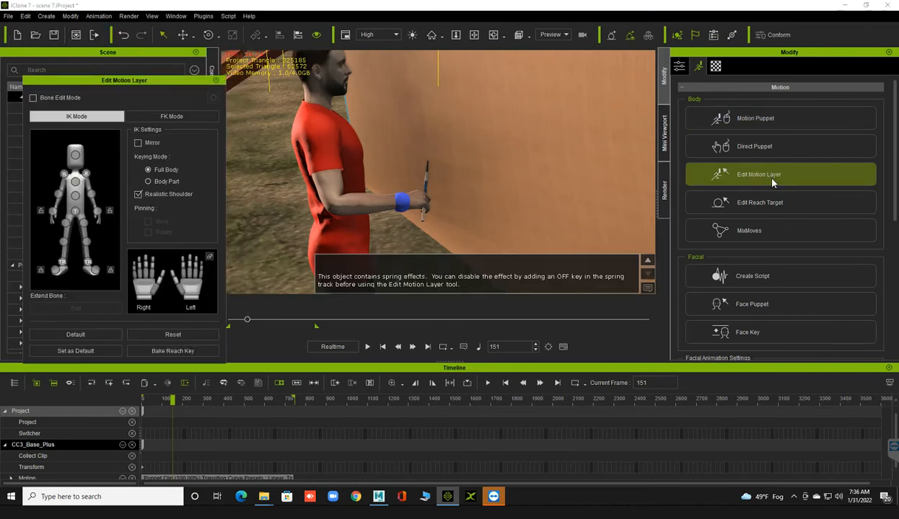
left_click(76, 154)
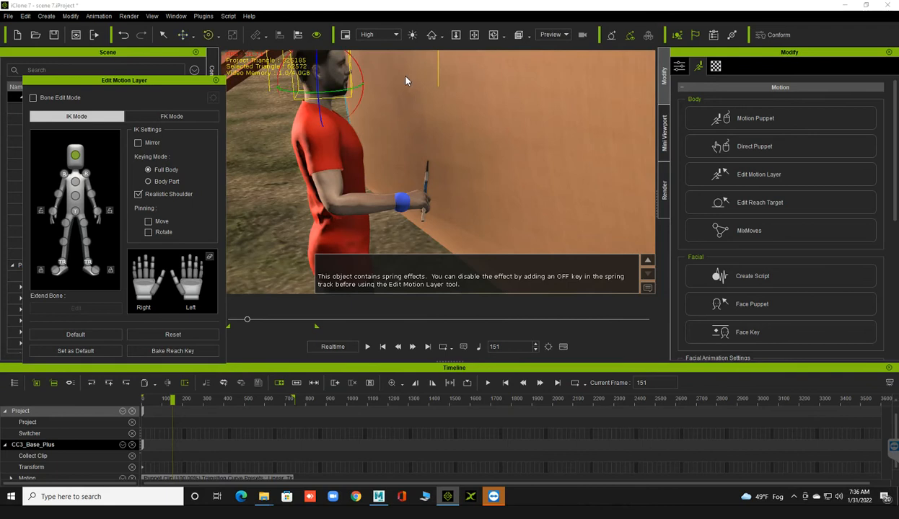
mouse_move(361, 73)
left_mouse_down()
mouse_move(338, 96)
mouse_move(365, 83)
left_mouse_up()
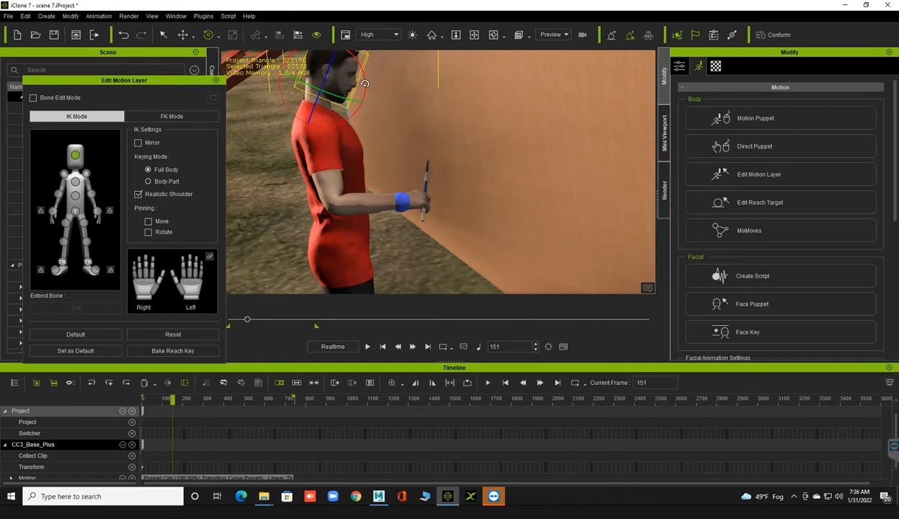
left_click(216, 82)
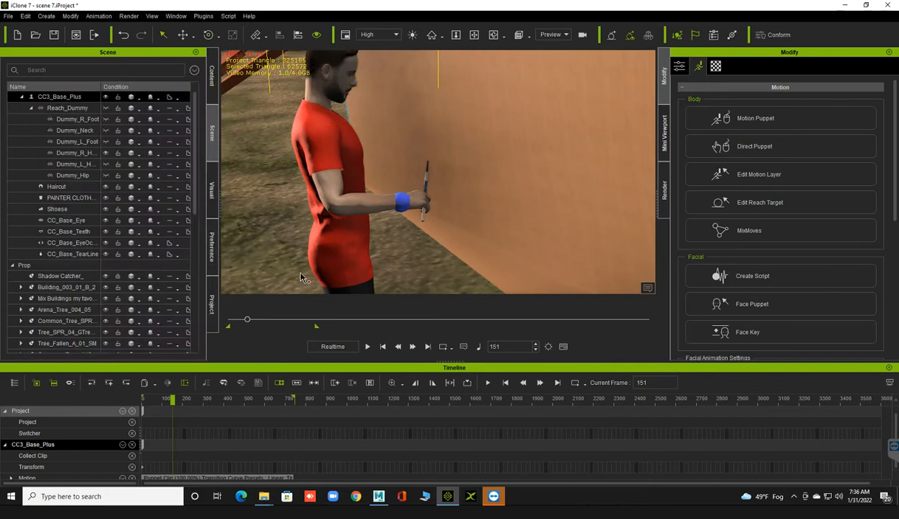
Play the animation from frame 1 to check the head and arm movement, then inspect the brush at the wall up close
left_click(383, 347)
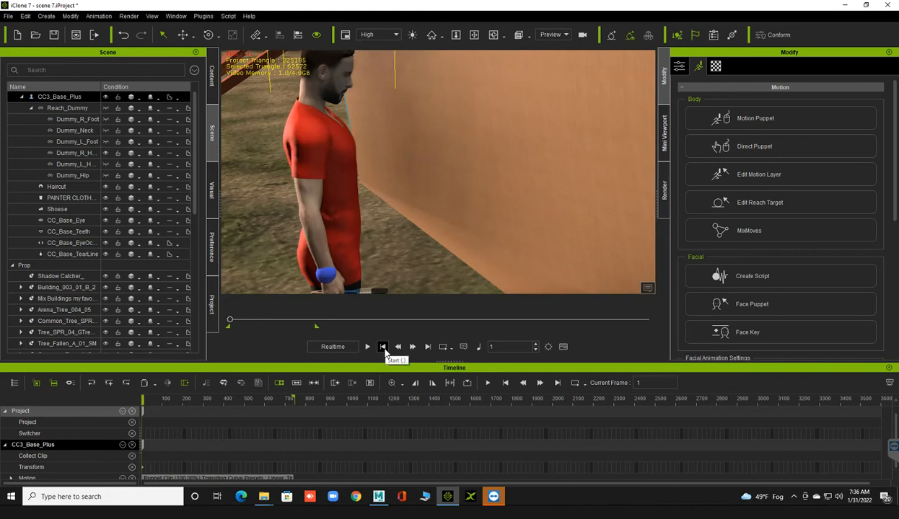
key("space")
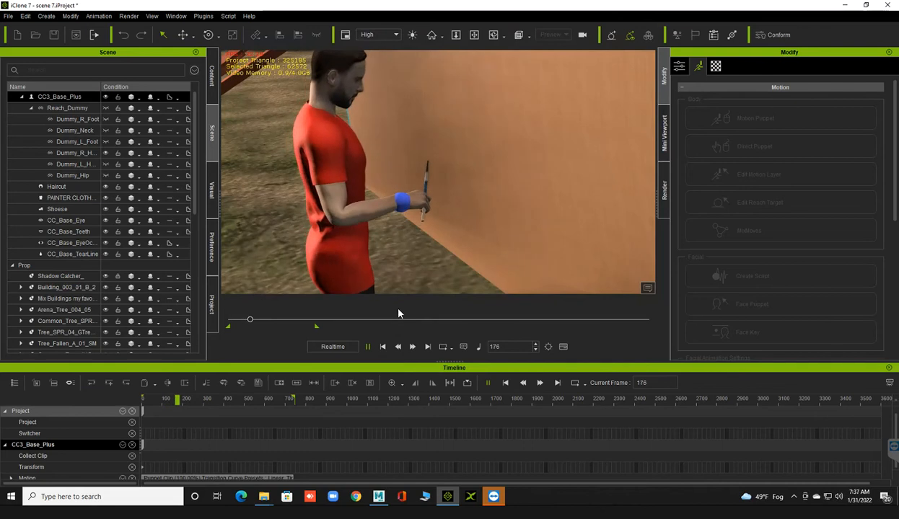
key("space")
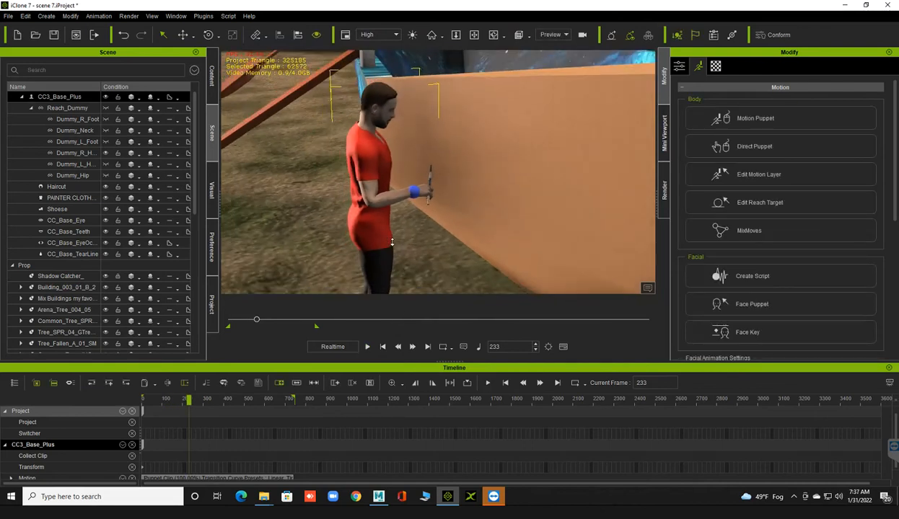
right_click_drag(364, 237, 352, 212)
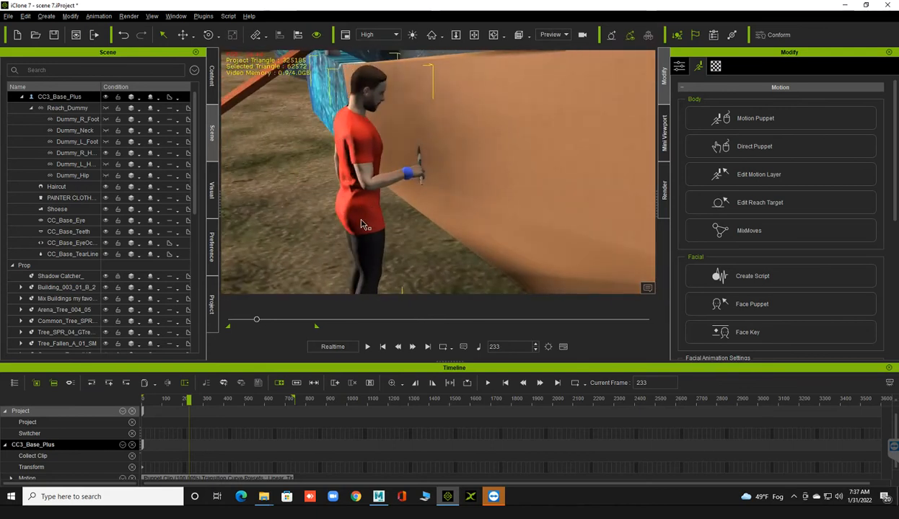
scroll(364, 215, "up", 3)
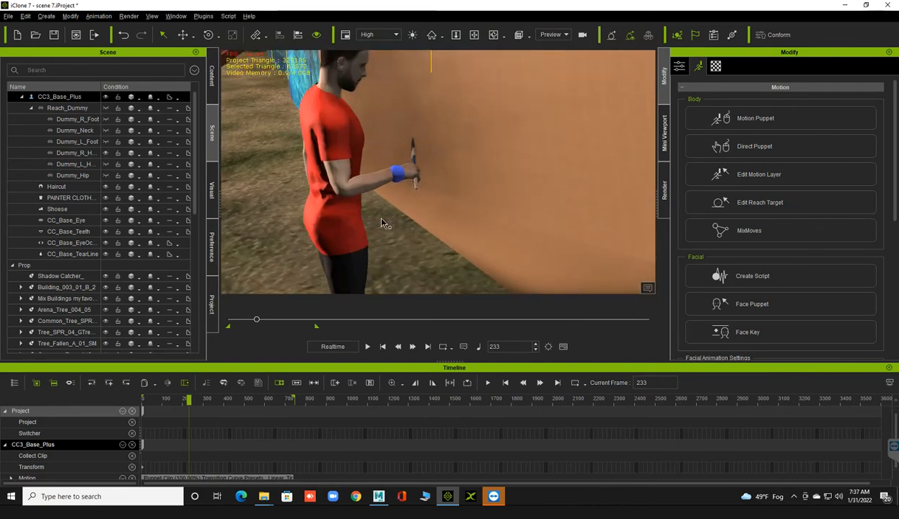
Select Dummy_R_Hand, check its key at frame 151, and at frame 306 slide the brush hand along the wall away from the man
scroll(341, 266, "up", 2)
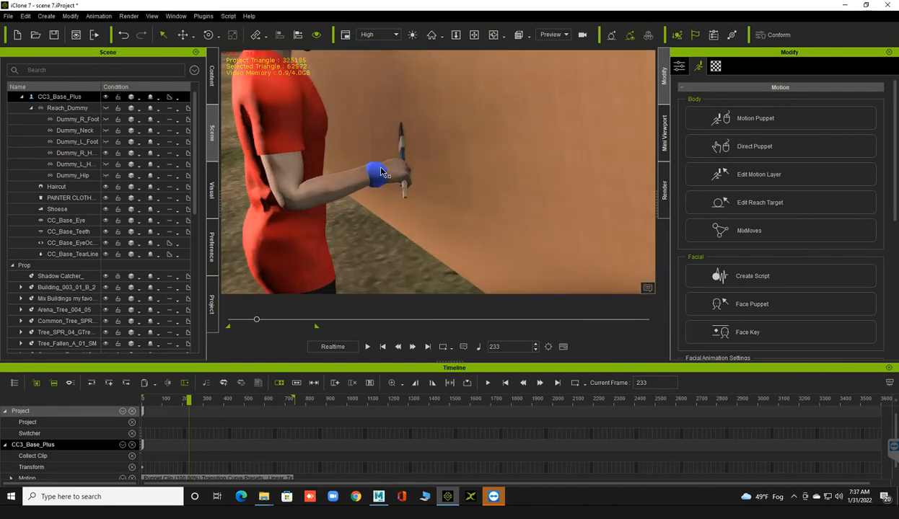
left_click(382, 171)
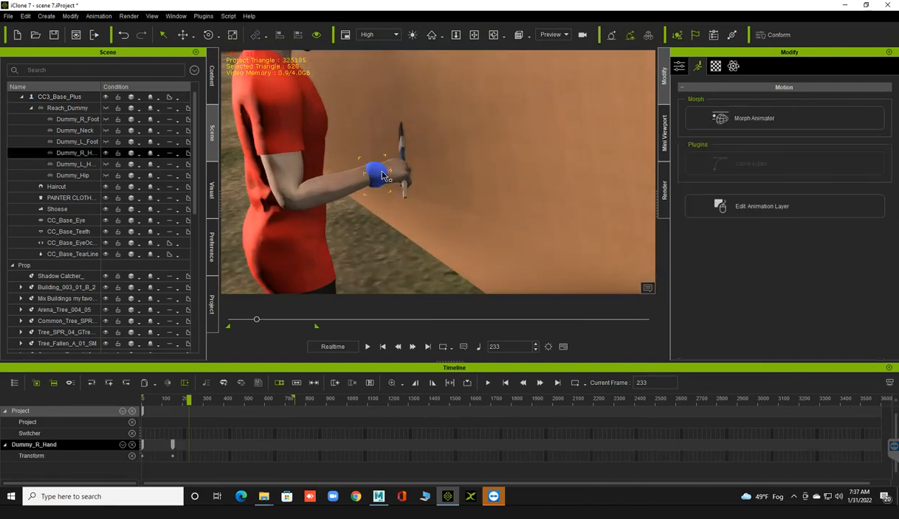
left_click(172, 445)
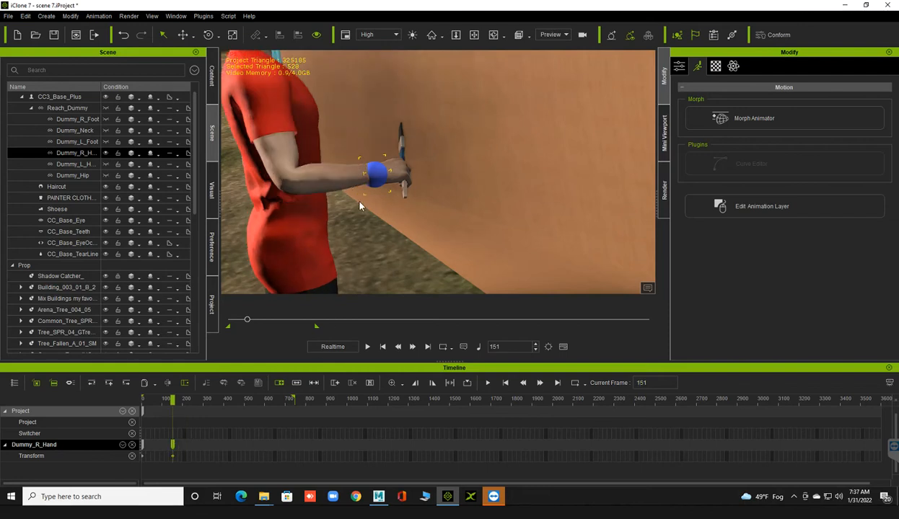
scroll(367, 178, "down", 1)
scroll(359, 177, "up", 3)
mouse_move(353, 182)
right_mouse_down()
mouse_move(337, 189)
mouse_move(469, 205)
right_mouse_up()
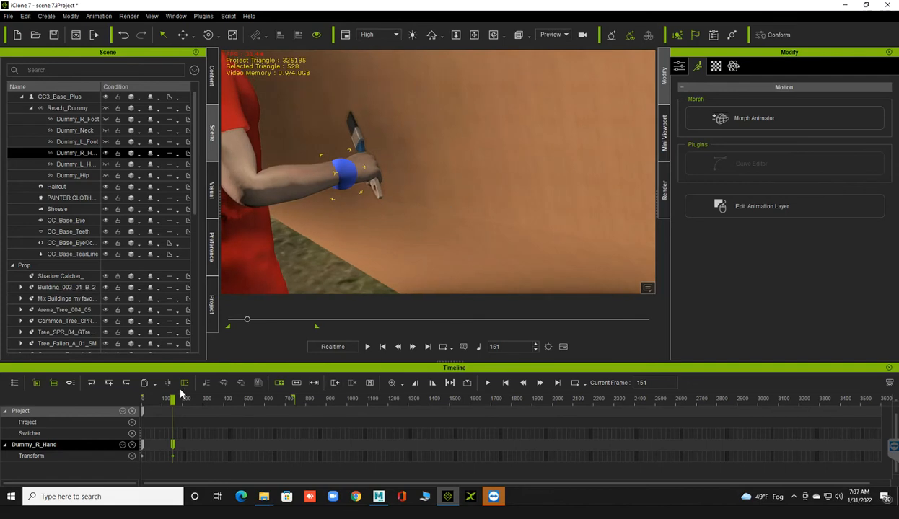
left_click_drag(195, 406, 205, 409)
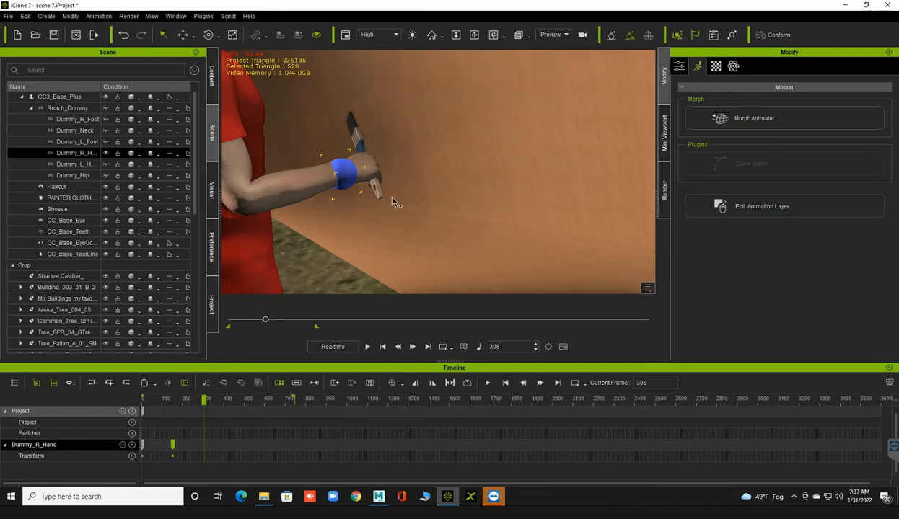
left_click(339, 175)
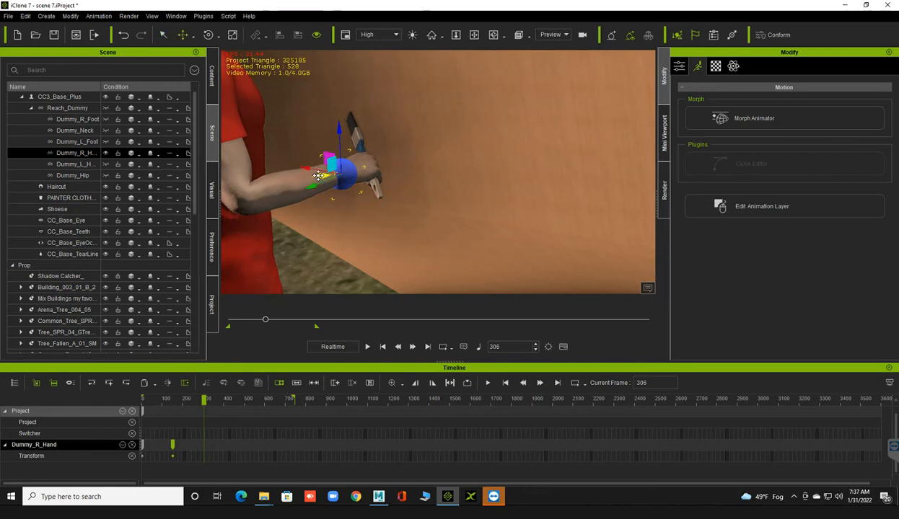
left_click_drag(327, 176, 351, 199)
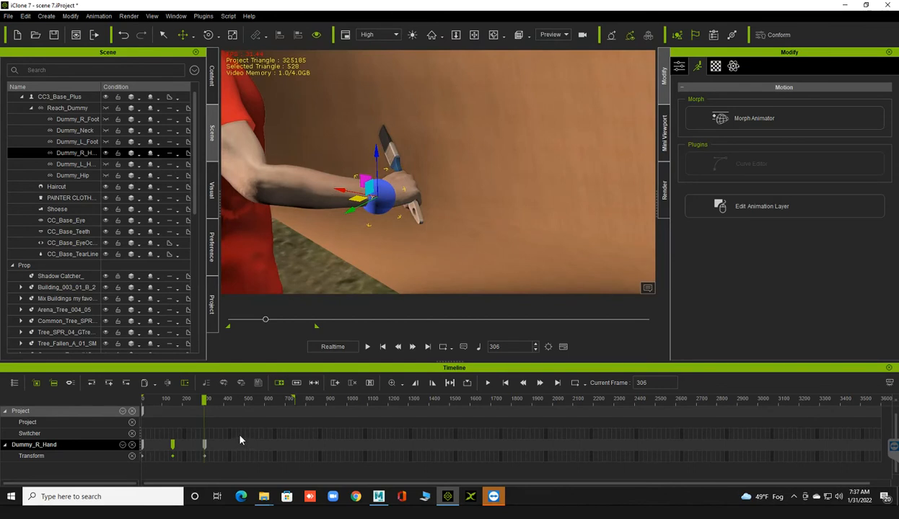
At frame 441, move Dummy_R_Hand back toward the man and raise it to about X 13.9, Y -9.2, Z 94.1
scroll(336, 207, "down", 5)
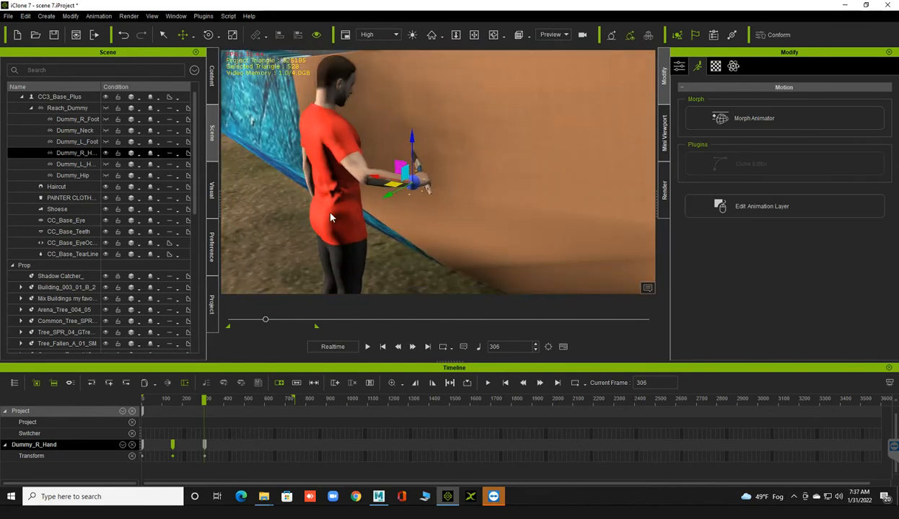
right_click_drag(314, 181, 315, 170)
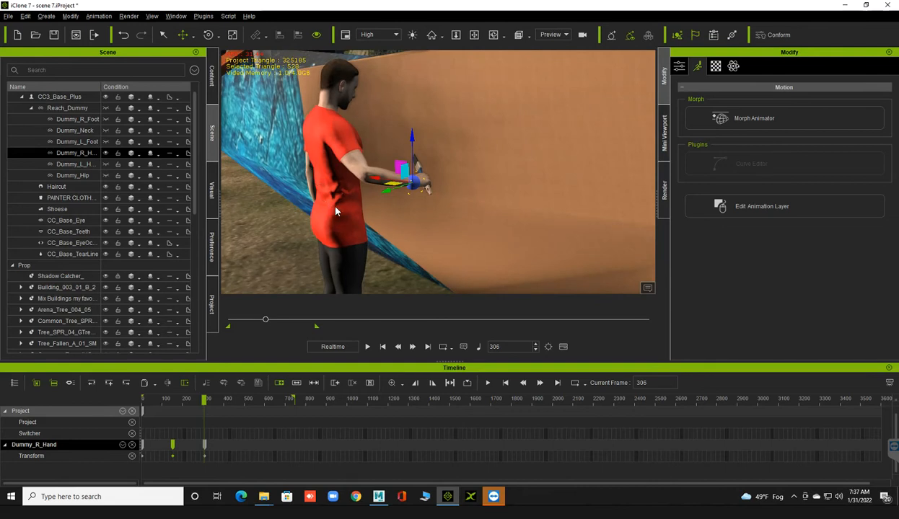
right_click_drag(303, 204, 324, 225)
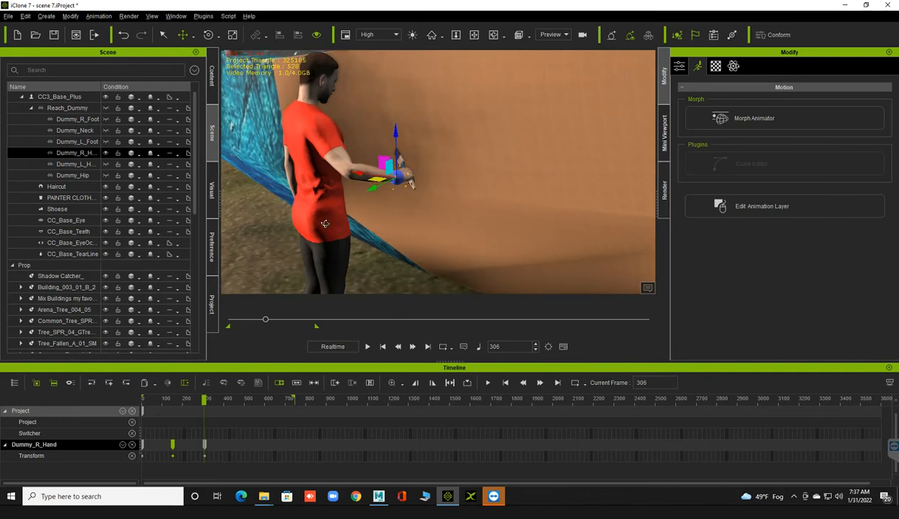
middle_click_drag(325, 224, 312, 224)
right_click_drag(310, 223, 310, 247)
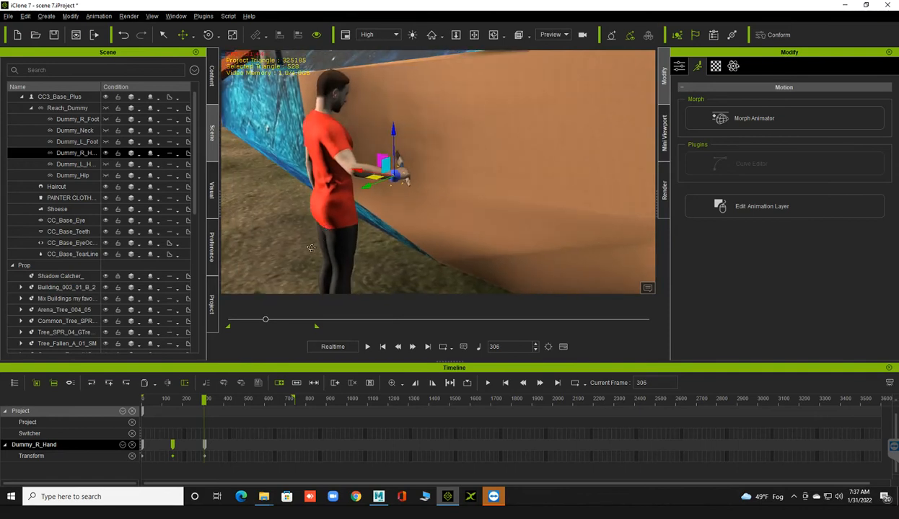
left_click(233, 435)
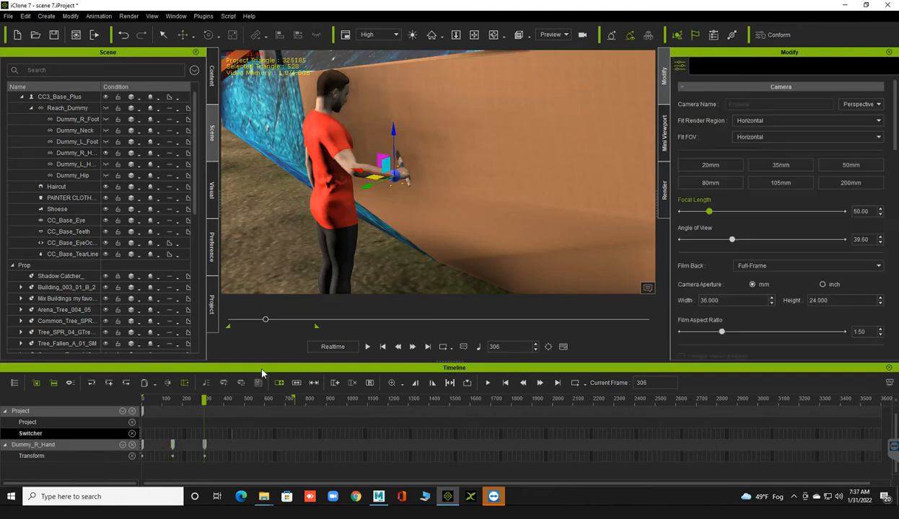
left_click(395, 180)
left_click(395, 180)
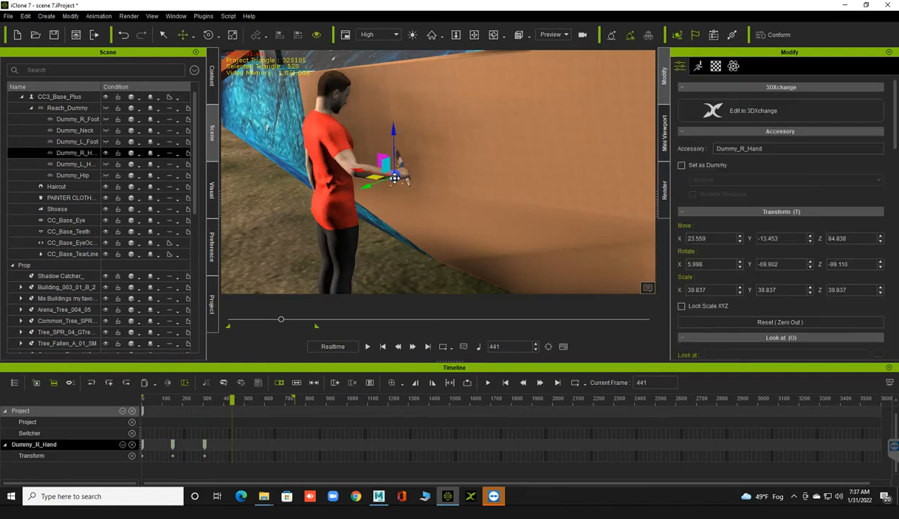
left_click_drag(373, 176, 359, 180)
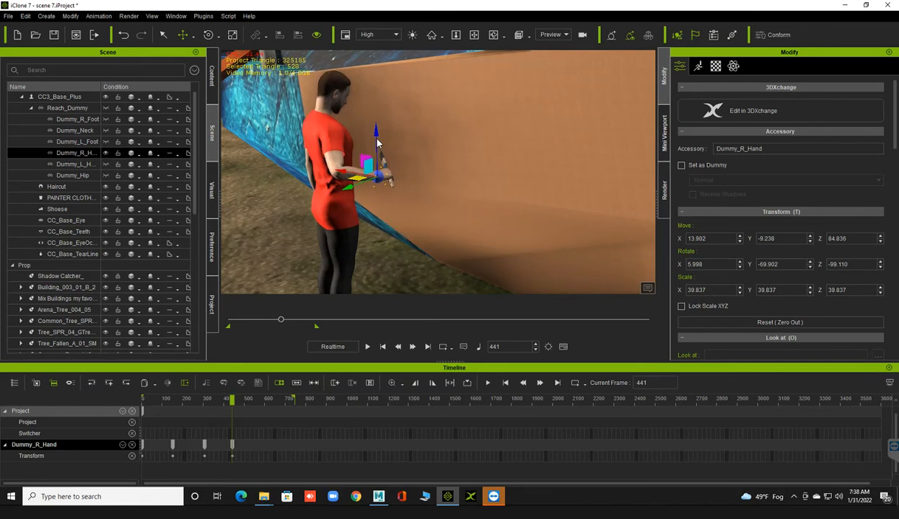
left_click_drag(376, 133, 376, 118)
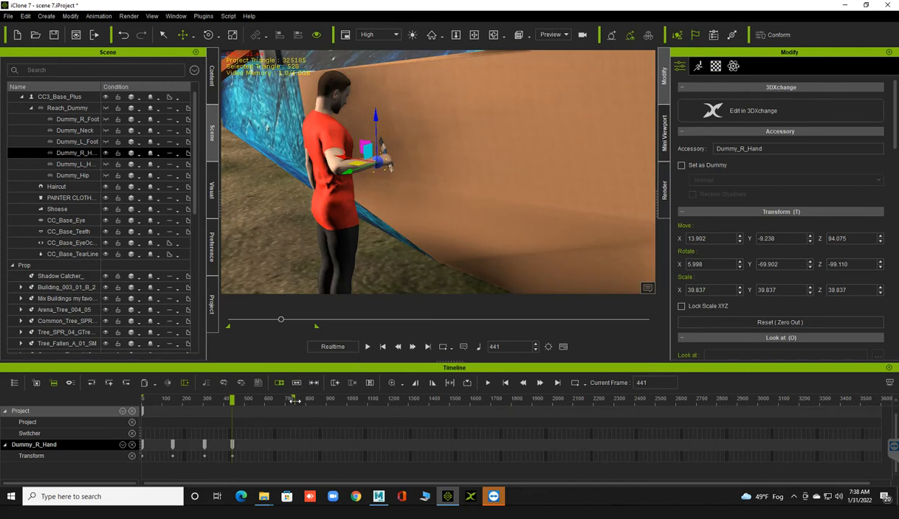
Set the playback range to end at frame 441 and play the animation to check the brush stroke
left_click(430, 383)
key("space")
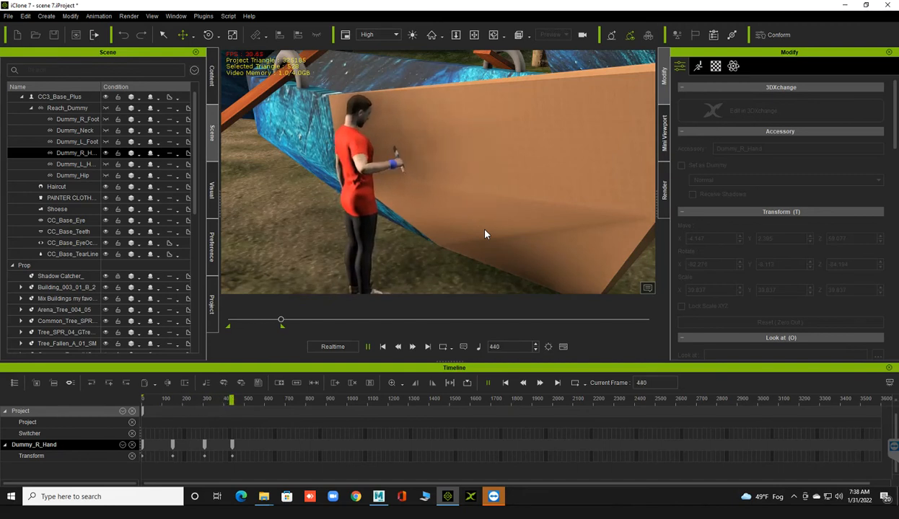
right_click_drag(449, 187, 484, 213)
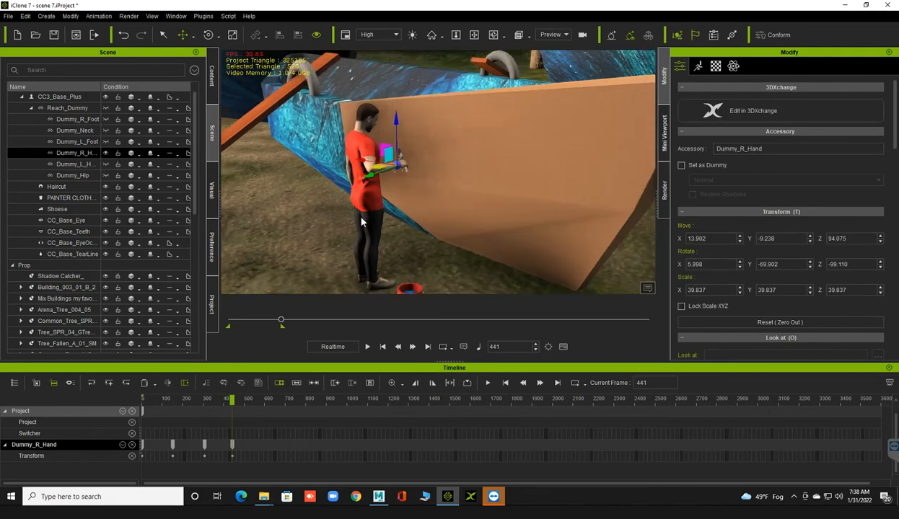
Replay the painting motion from frame 1 to 441 in a wider view showing the man, the boat side and the paint bucket
right_click_drag(293, 199, 310, 228)
left_click(310, 228)
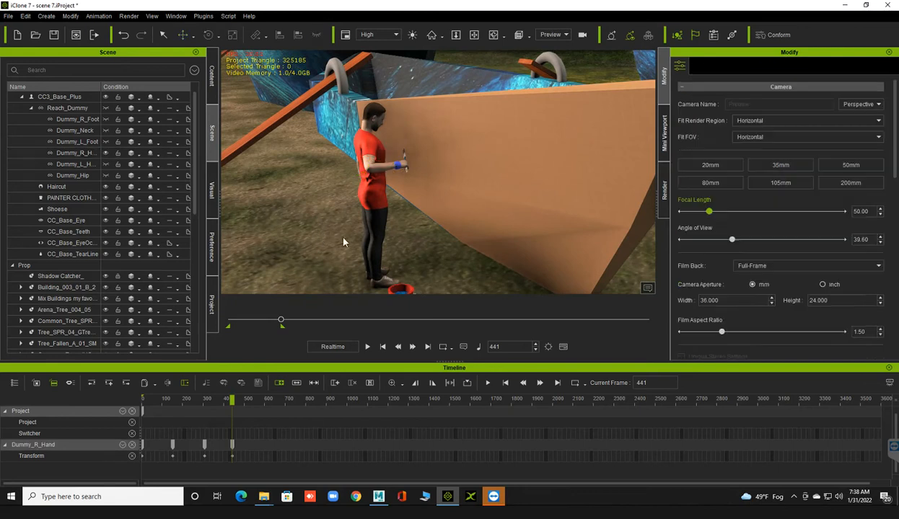
right_click_drag(378, 160, 363, 165)
left_click(363, 166)
right_click_drag(400, 211, 471, 208)
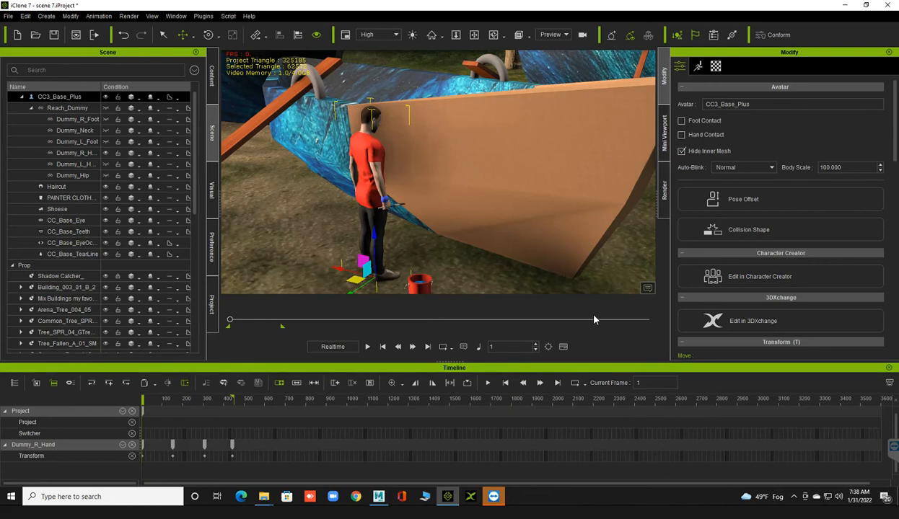
key("space")
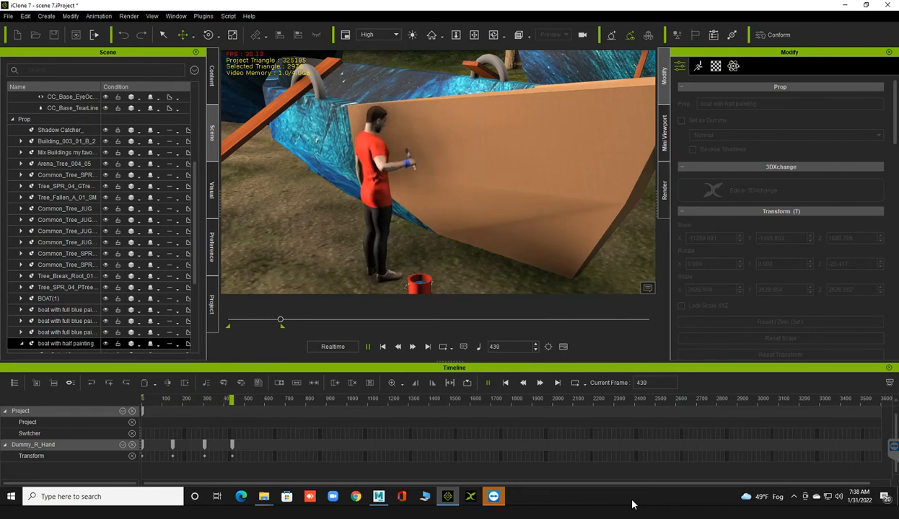
key("space")
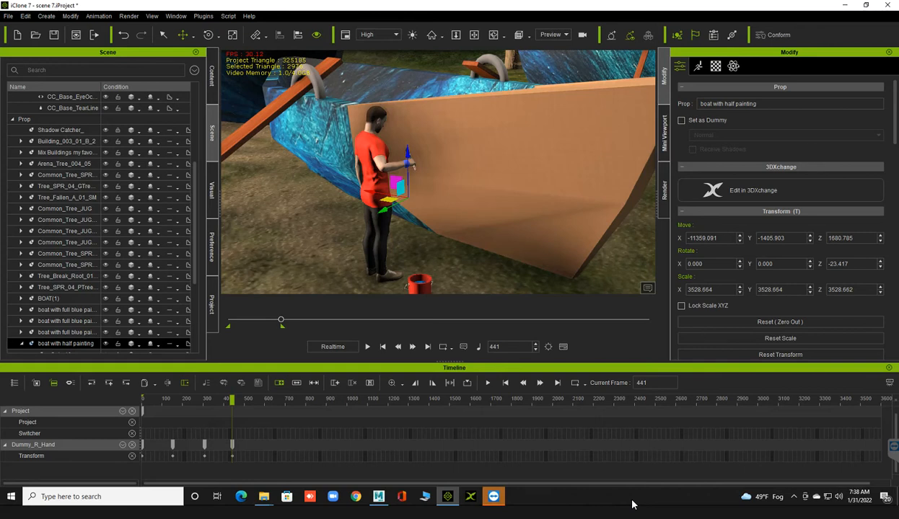
Raise the WaterType04 paint surface inside the bucket to Z 1702.481 at frame 441
right_click_drag(468, 251, 399, 220)
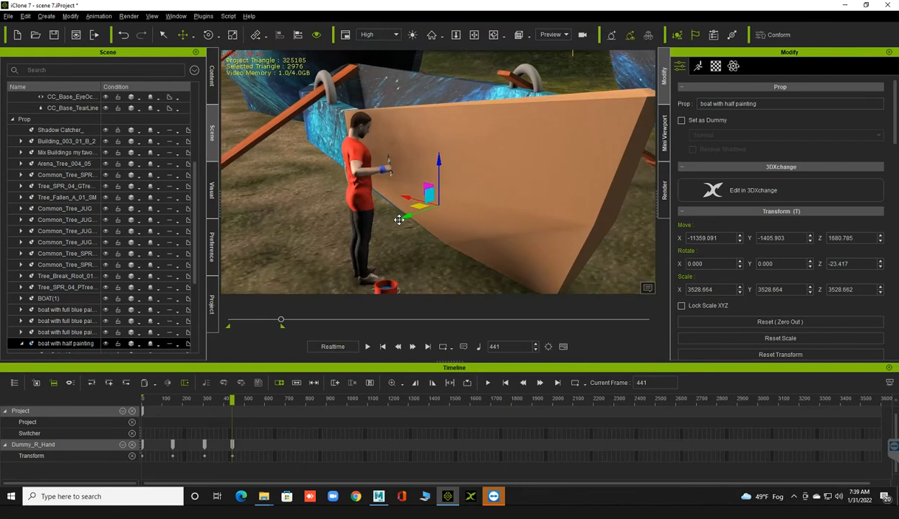
left_click(386, 291)
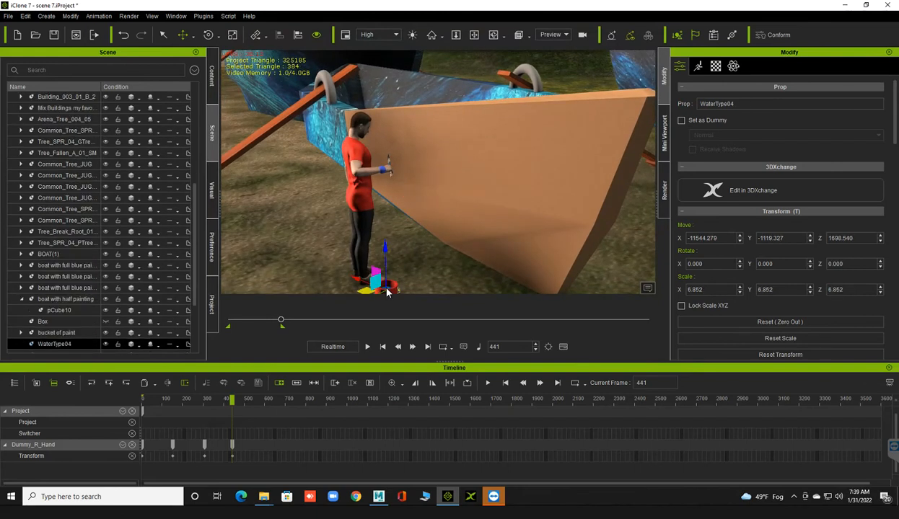
left_click_drag(383, 246, 385, 245)
left_click(385, 246)
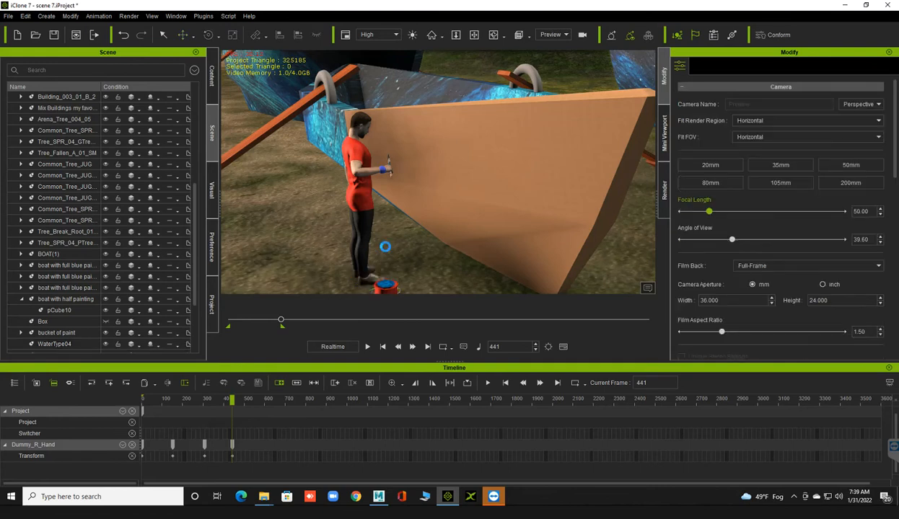
left_click(386, 289)
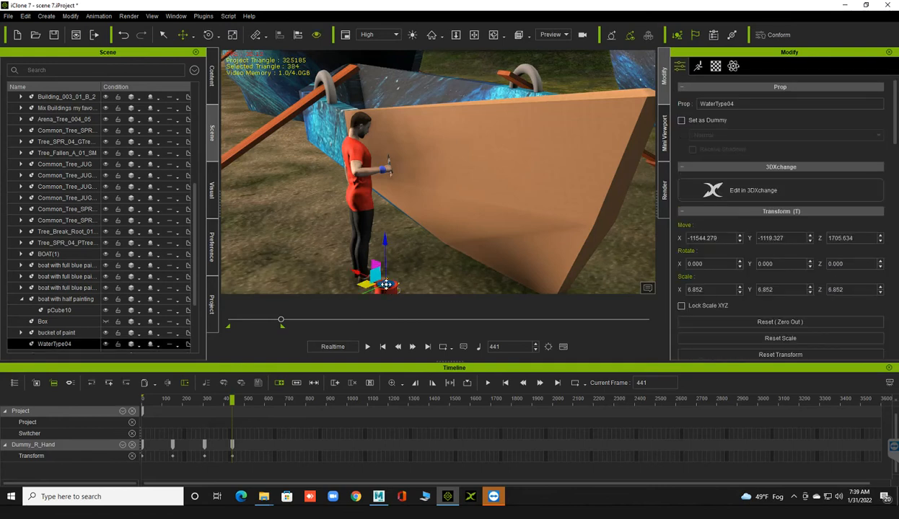
left_click_drag(384, 245, 383, 244)
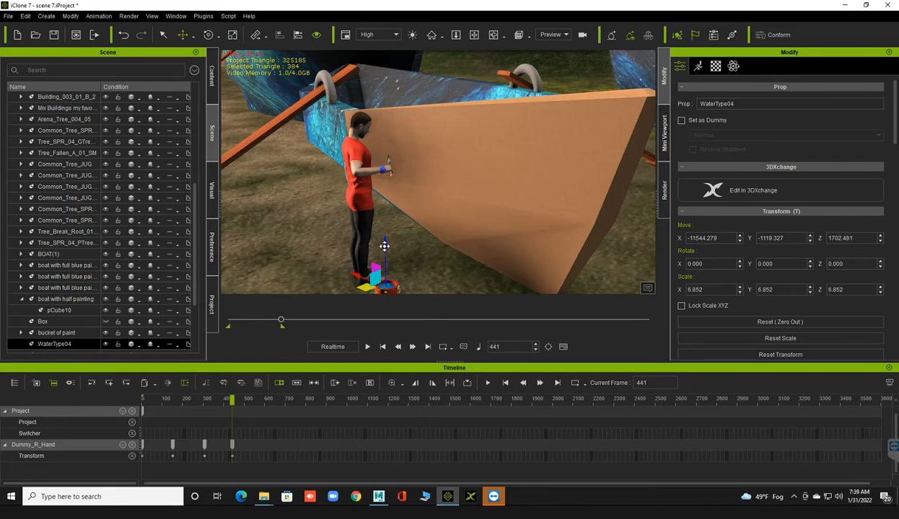
Compare the paint surface's height at frames 1 and 441, then remove the object animation from WaterType04
left_click(382, 347)
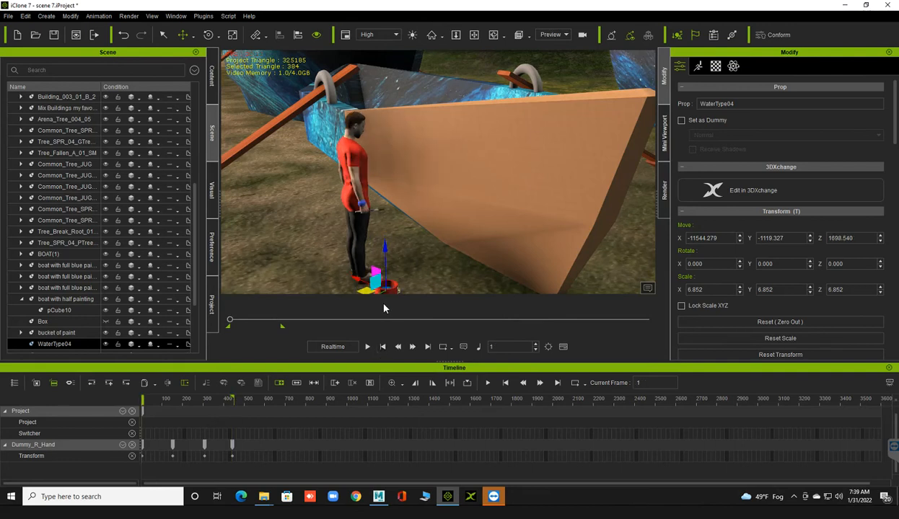
left_click(427, 346)
right_click(390, 291)
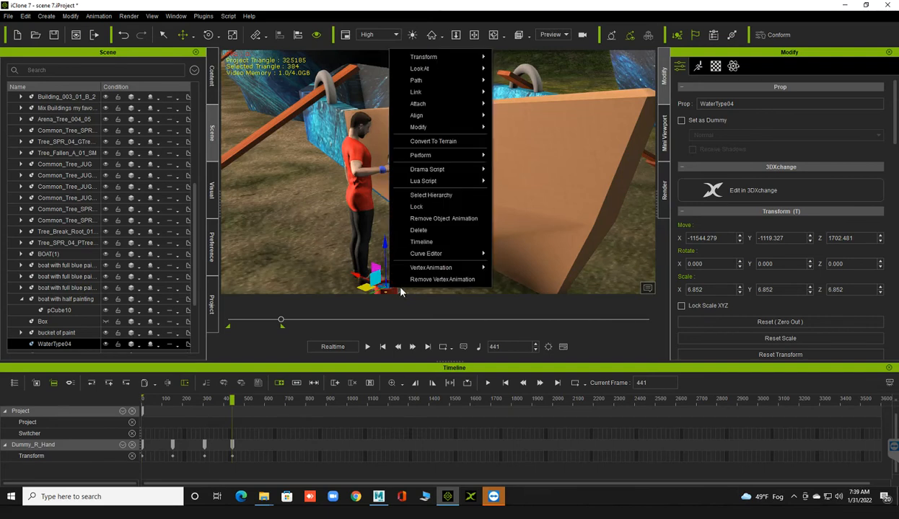
left_click(407, 216)
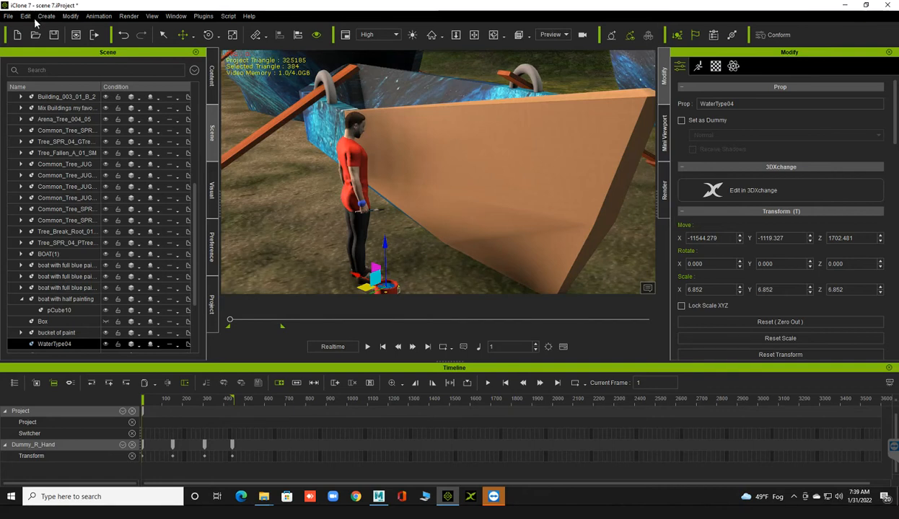
Create a camera at frame 1, select the man, and lower the camera's angle to frame him with the paint bucket
left_click(39, 17)
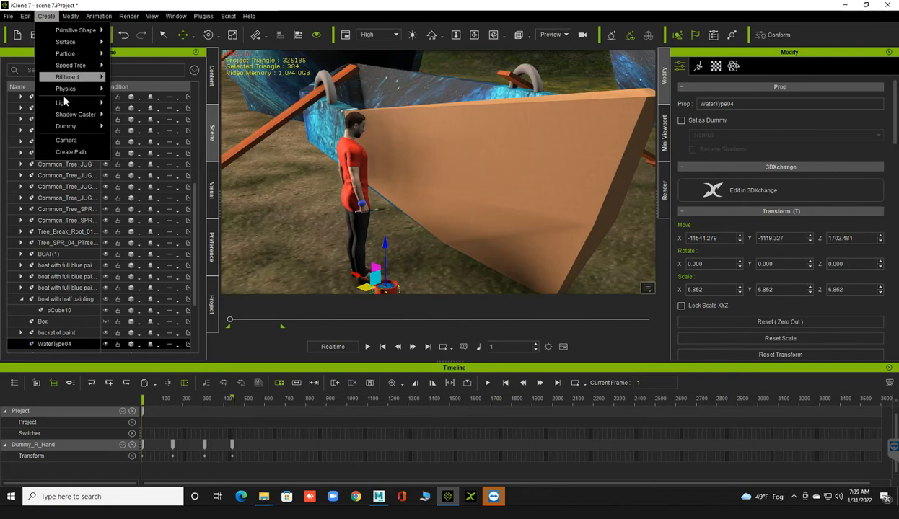
left_click(67, 140)
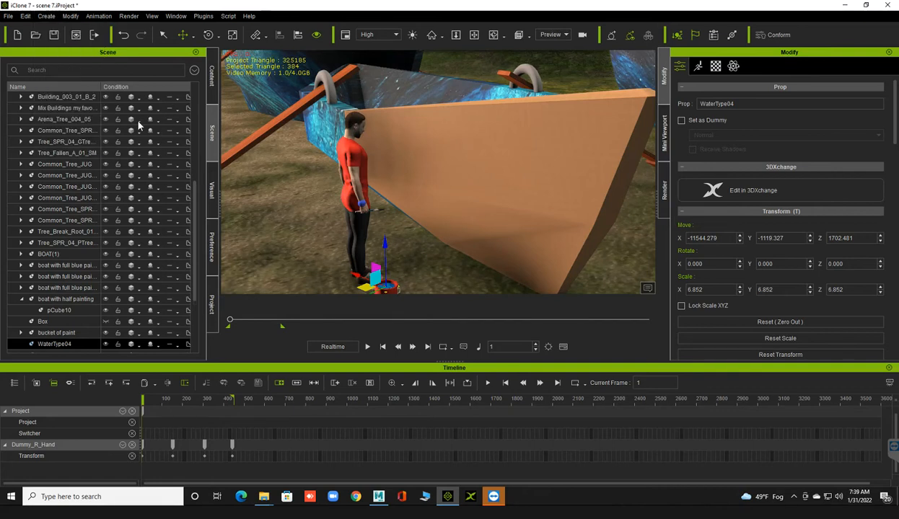
left_click(342, 166)
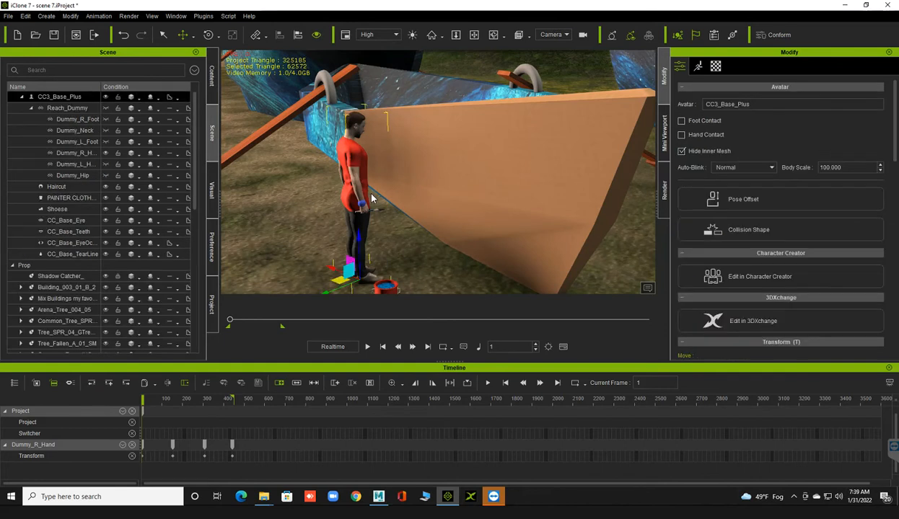
right_click_drag(355, 184, 333, 143)
At frame 441, move the camera in for a closer shot of the man's upper body, brush and the boat side
left_click(428, 346)
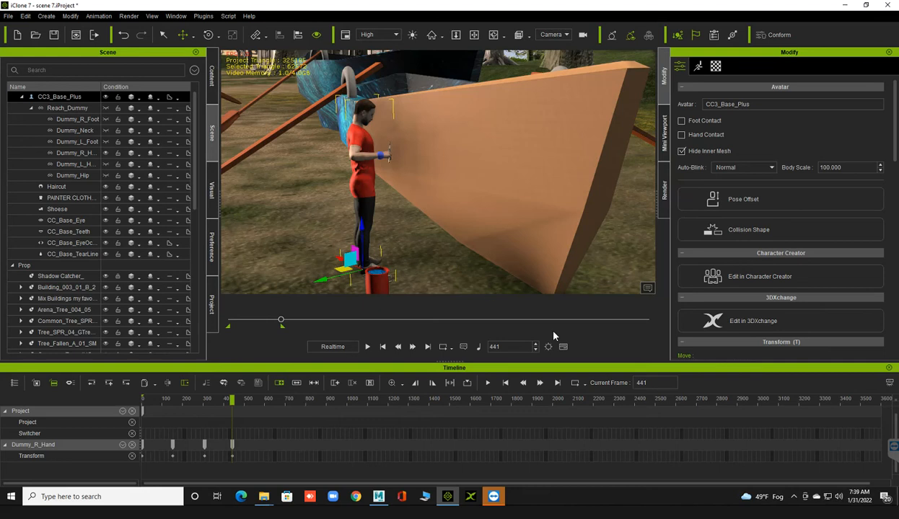
scroll(335, 161, "up", 1)
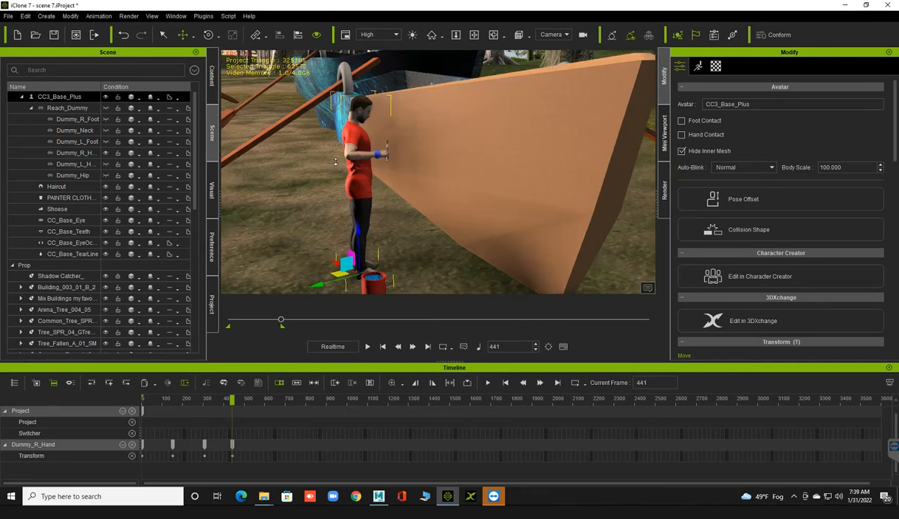
right_click_drag(336, 161, 318, 190, "alt")
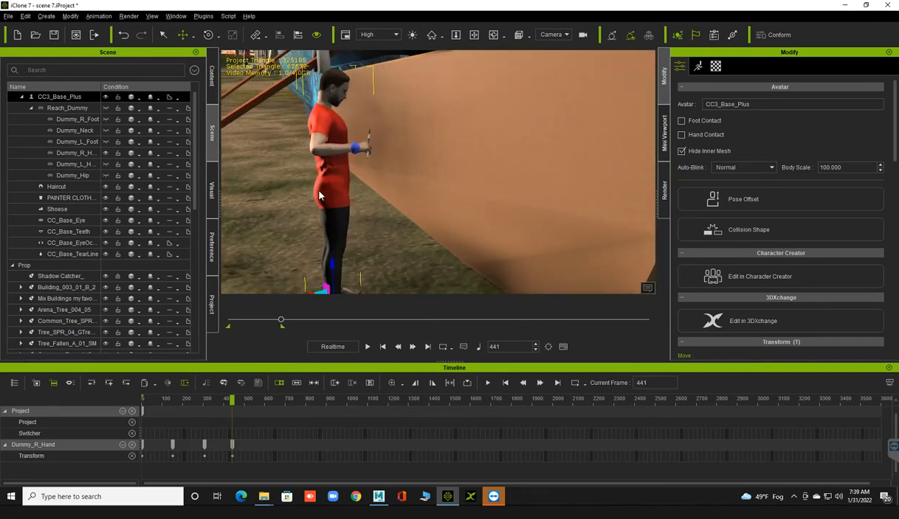
left_click_drag(330, 191, 344, 192, "alt")
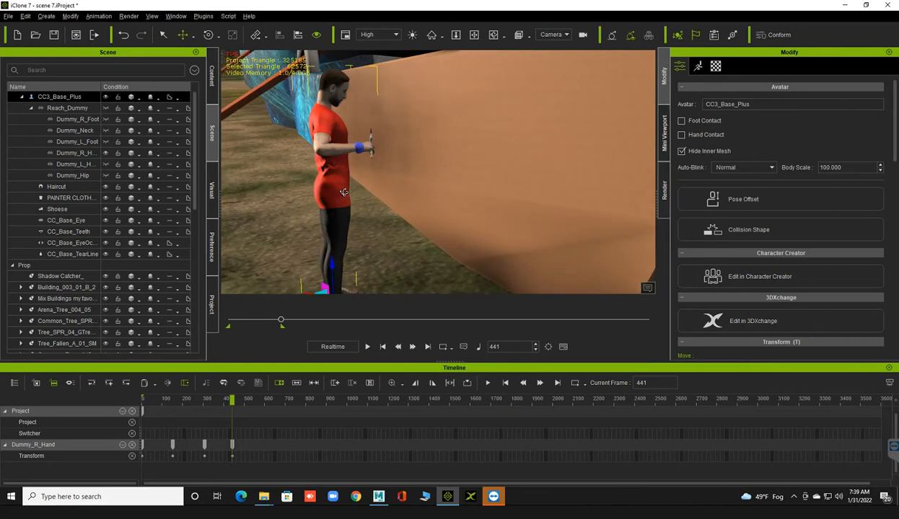
middle_click_drag(344, 192, 366, 194, "alt")
left_click_drag(367, 194, 365, 193, "alt")
middle_click_drag(364, 193, 364, 195, "alt")
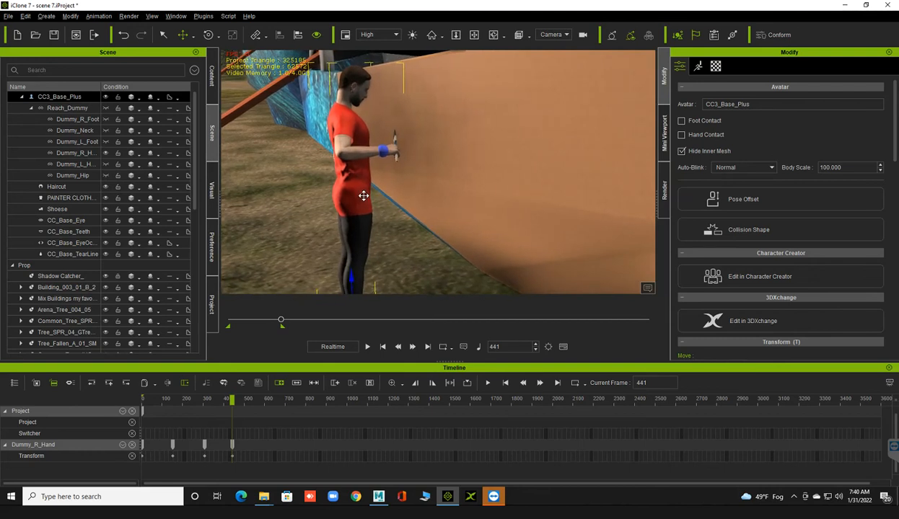
Replay the camera move from frame 1 and return to the first frame
left_click(382, 347)
key("space")
left_click(382, 347)
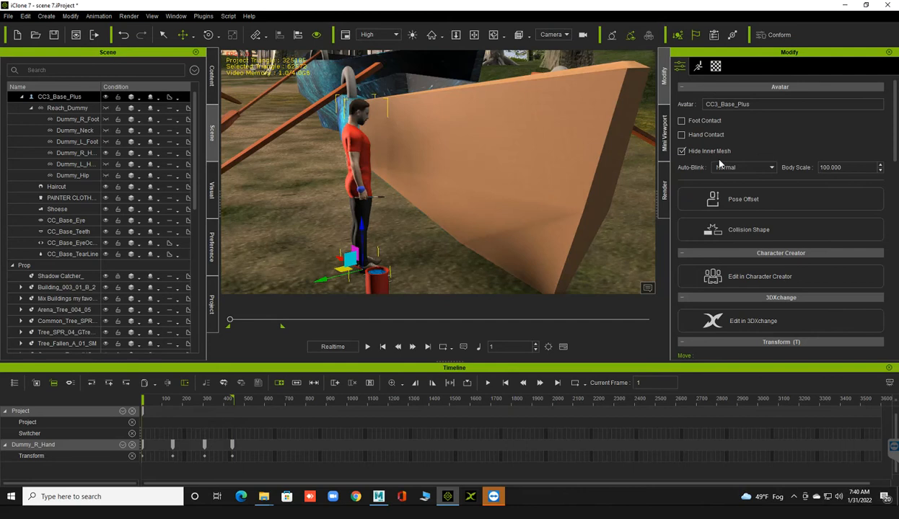
Start exporting the animation as an MP4 named "sixth scene" in the story final render folder, and cancel the render
scroll(700, 154, "down", 5)
scroll(699, 155, "up", 4)
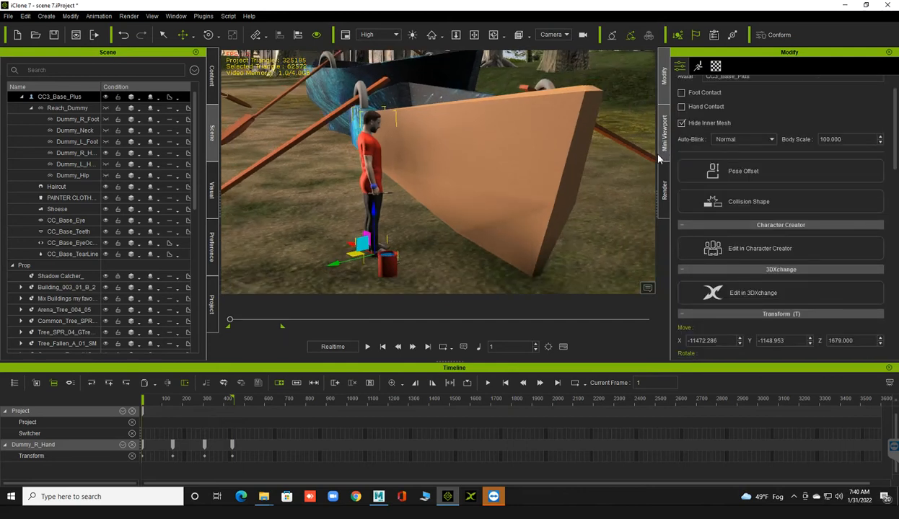
left_click(663, 189)
scroll(687, 227, "down", 5)
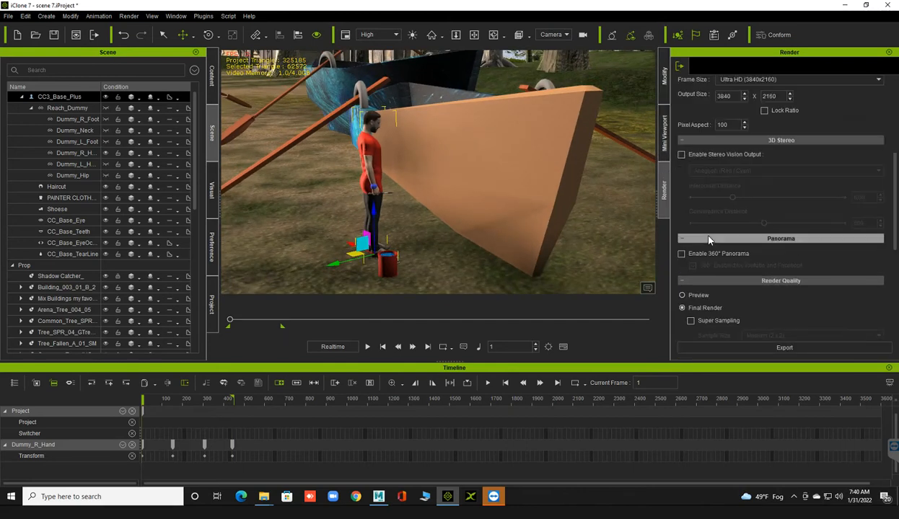
scroll(706, 236, "down", 3)
scroll(706, 238, "up", 1)
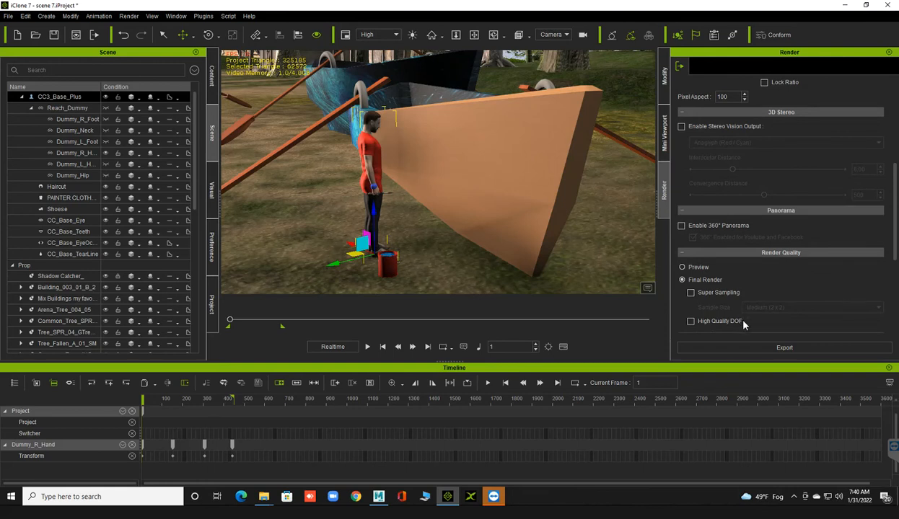
scroll(741, 328, "down", 1)
left_click(762, 348)
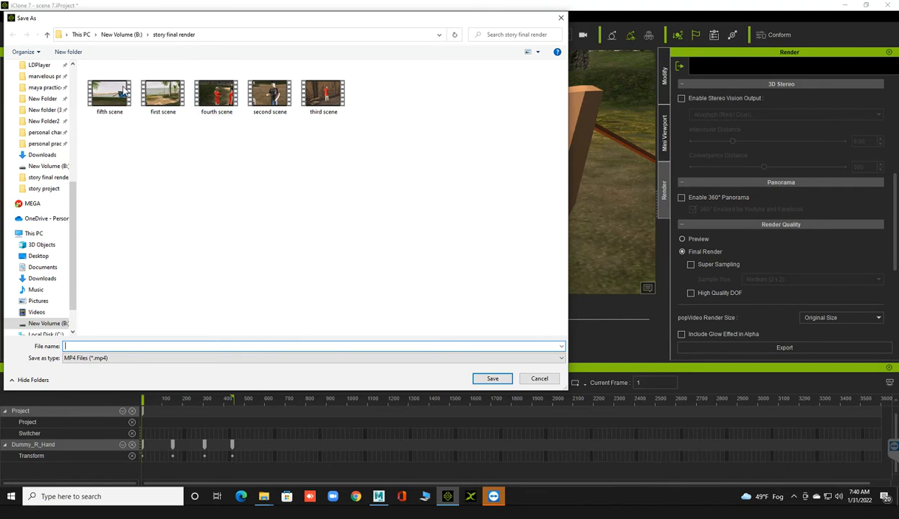
left_click(109, 92)
left_click_drag(240, 346, 65, 346)
left_click(72, 346)
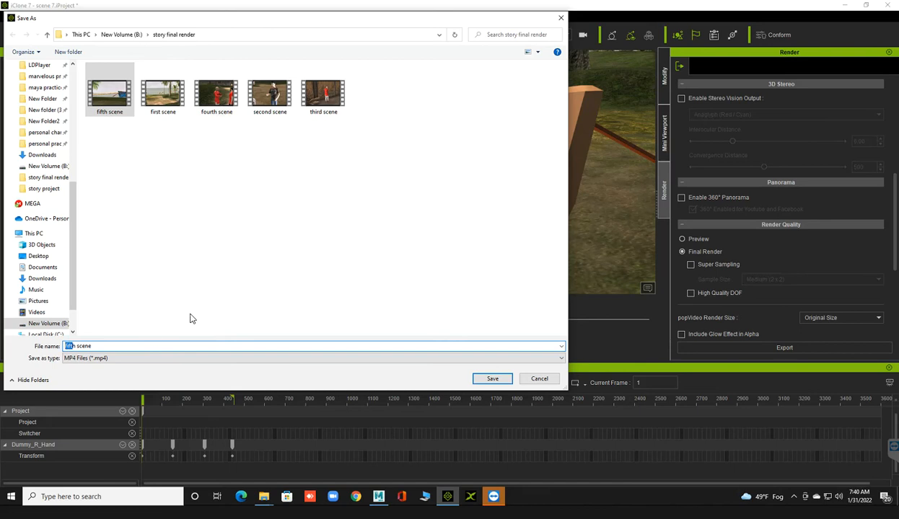
key("BackSpace")
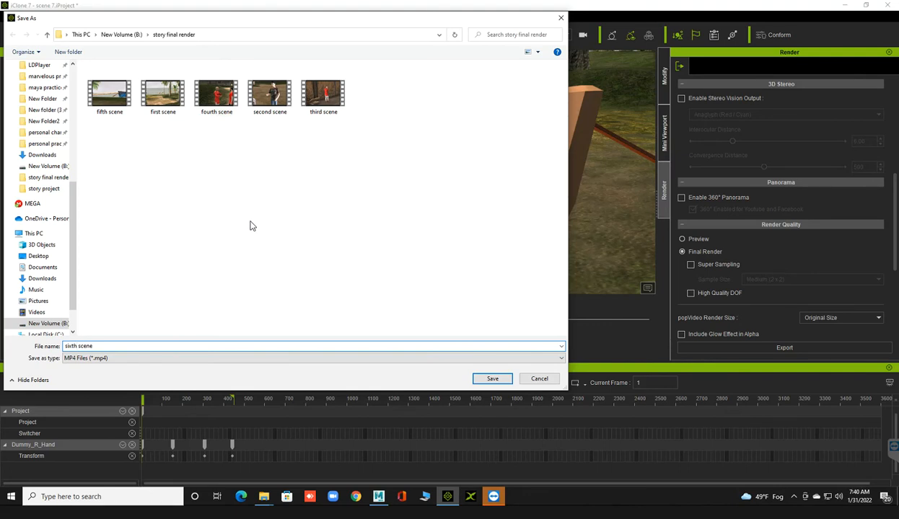
key("Return")
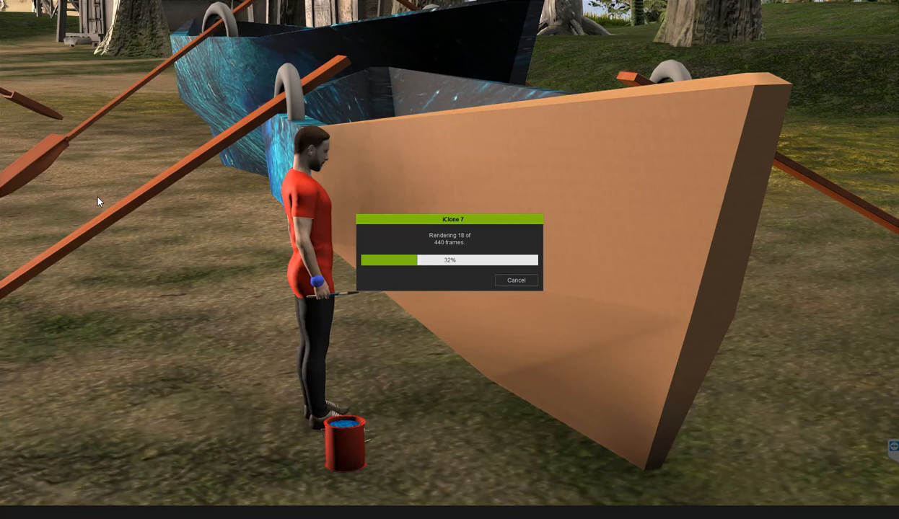
left_click(523, 283)
left_click(458, 274)
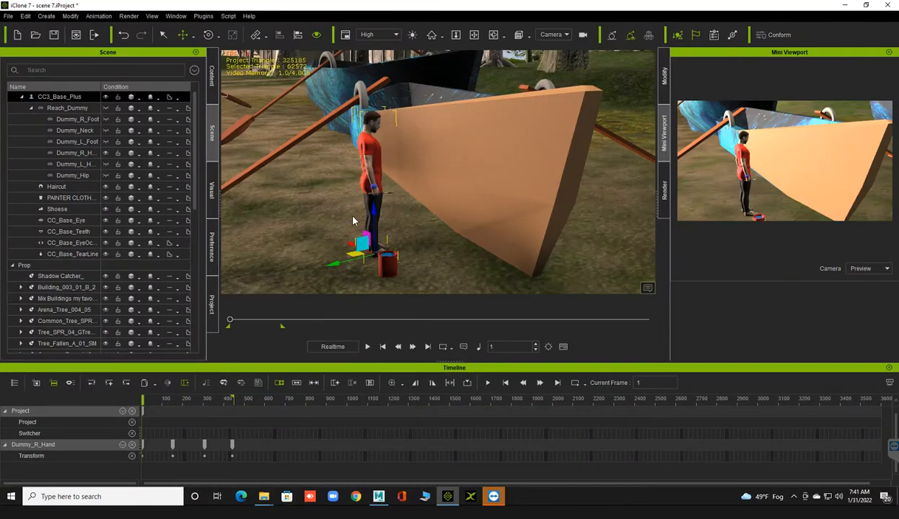
Tighten the camera framing at frame 1 around the man, the paint bucket and the boat side
scroll(352, 215, "up", 2)
scroll(352, 213, "down", 1)
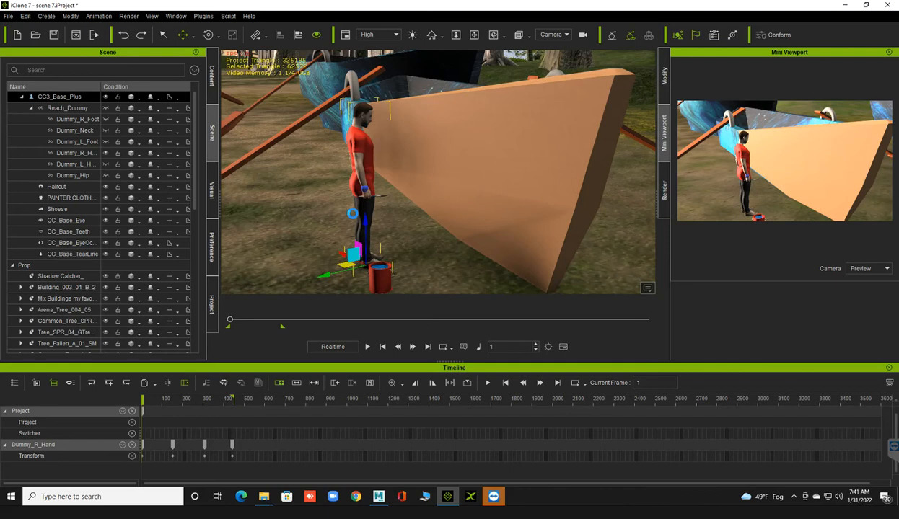
scroll(352, 214, "down", 1)
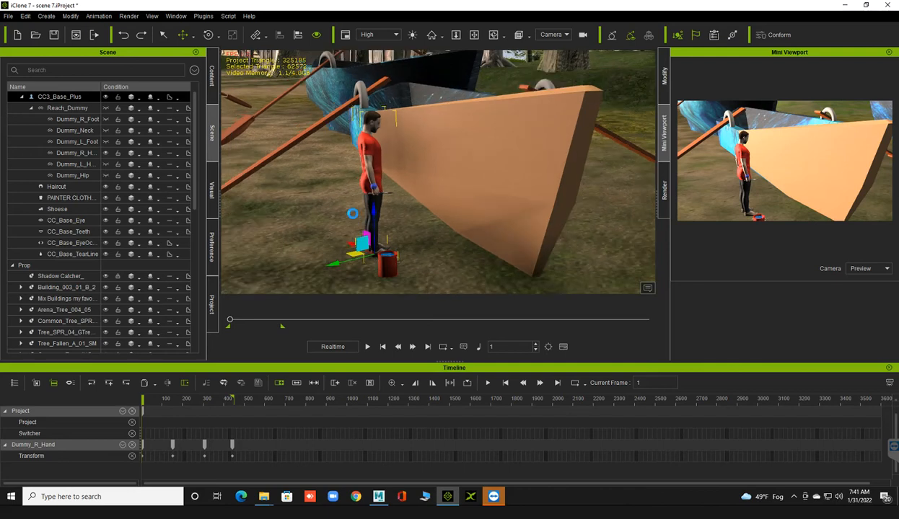
scroll(352, 213, "up", 1)
left_click(552, 34)
left_click(548, 58)
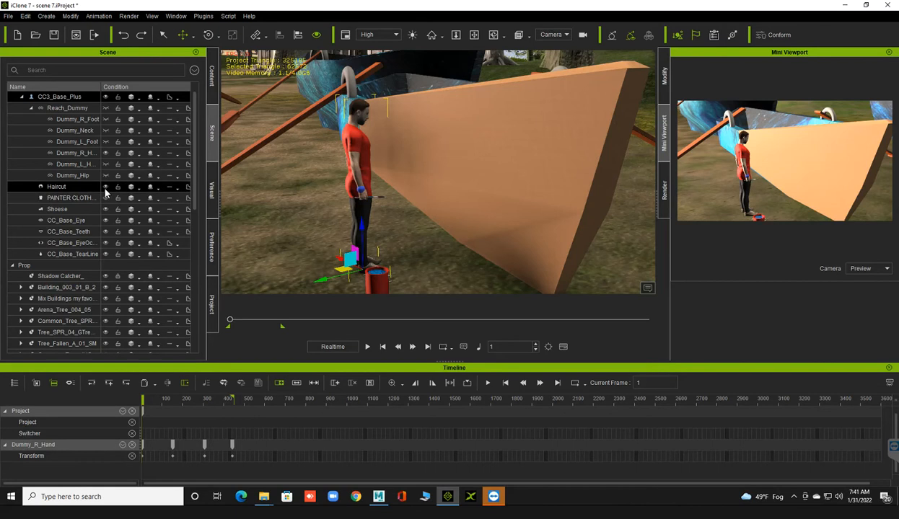
Hide the right-hand reach dummy of the man and clear the selection in the scene
left_click(105, 153)
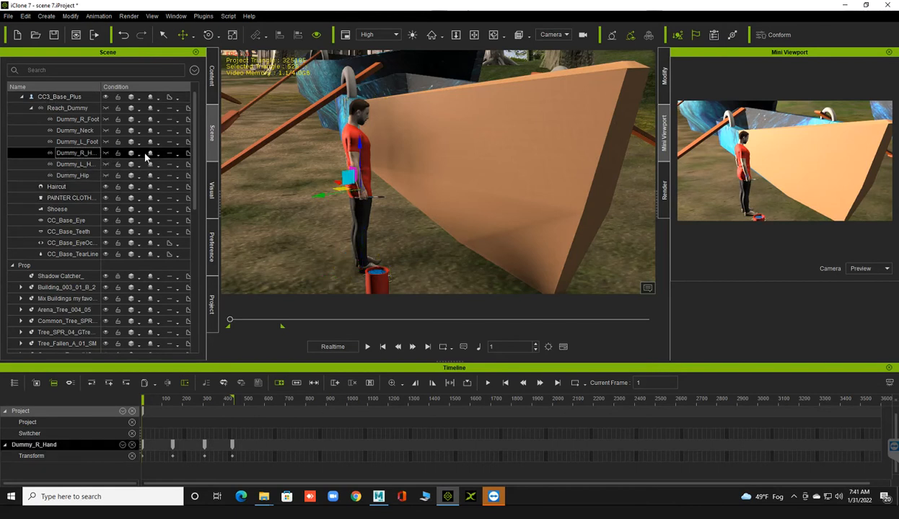
left_click(663, 189)
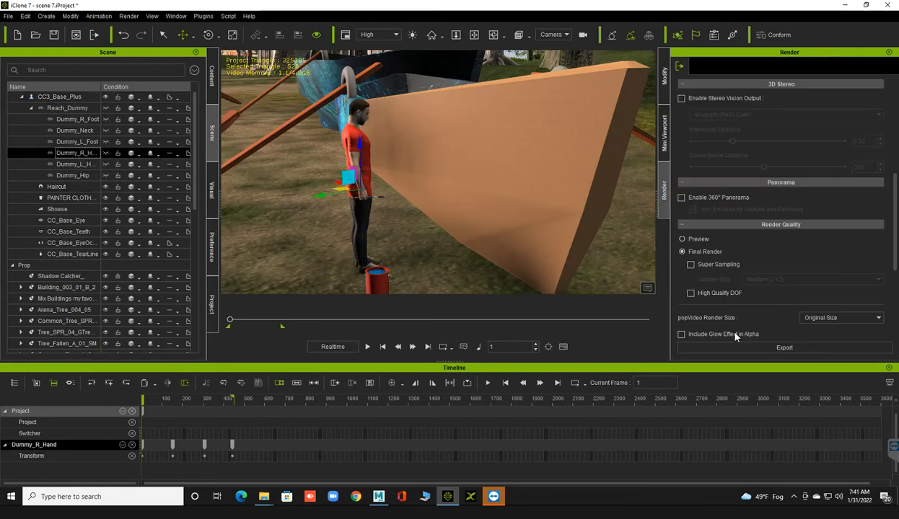
left_click(495, 275)
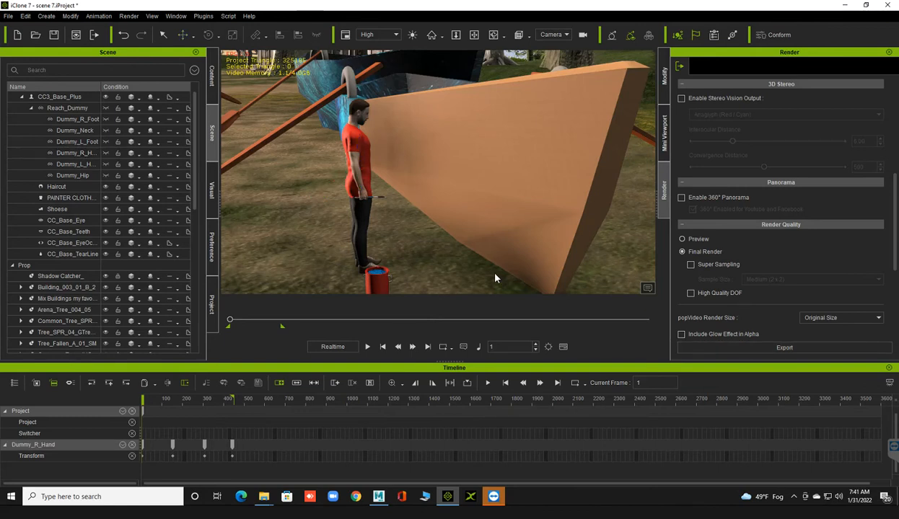
Export the animation as an MP4 video named "sixth scene" in the story final render folder
left_click(733, 349)
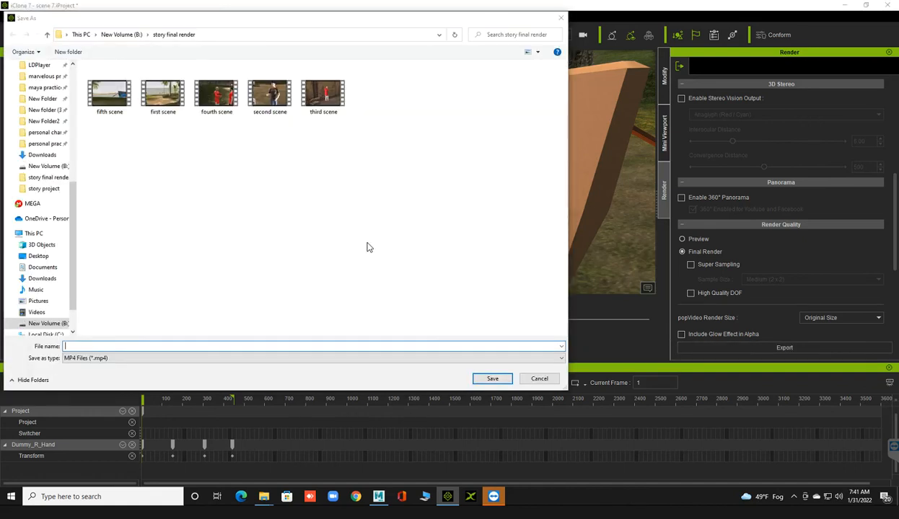
type("sixth scene")
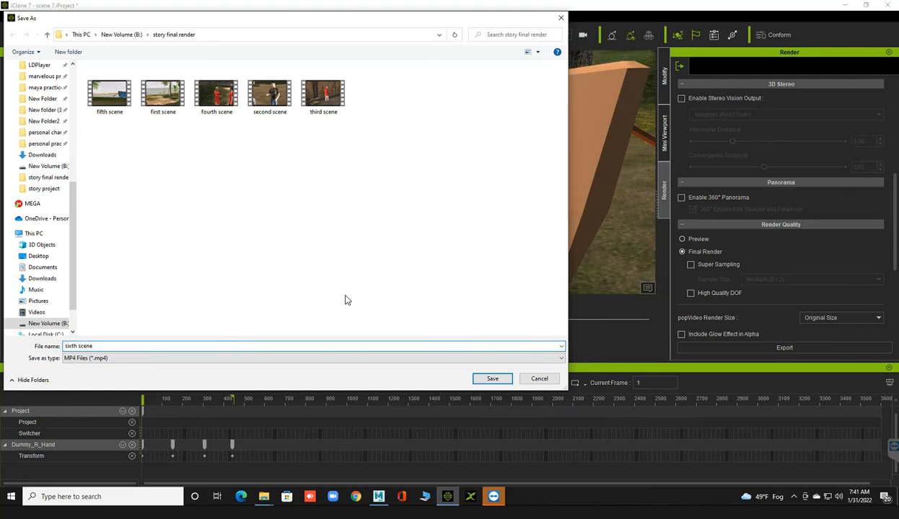
key("Return")
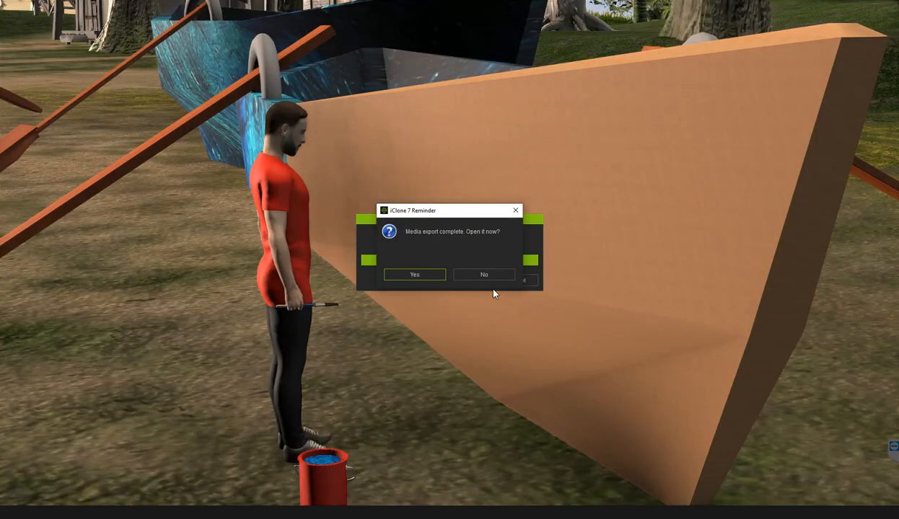
Open the exported sixth scene video, watch the painting shot and close the player
left_click(440, 277)
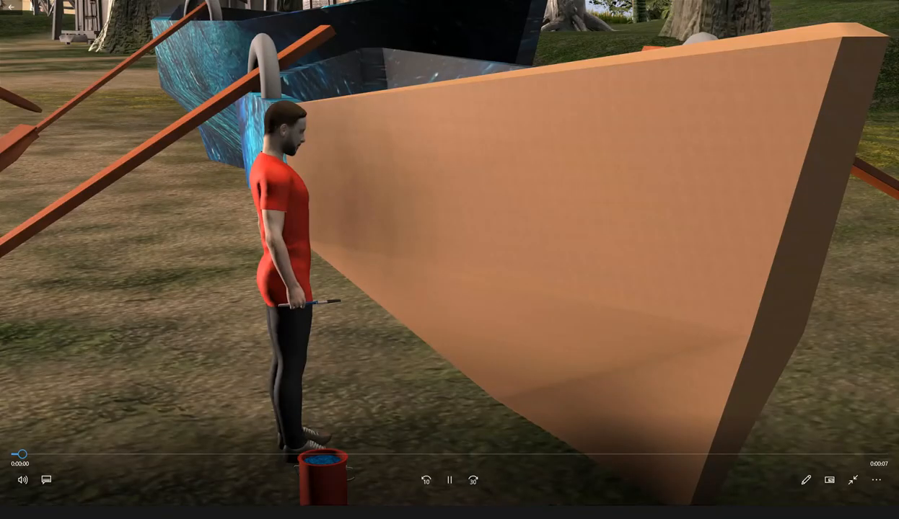
key("Escape")
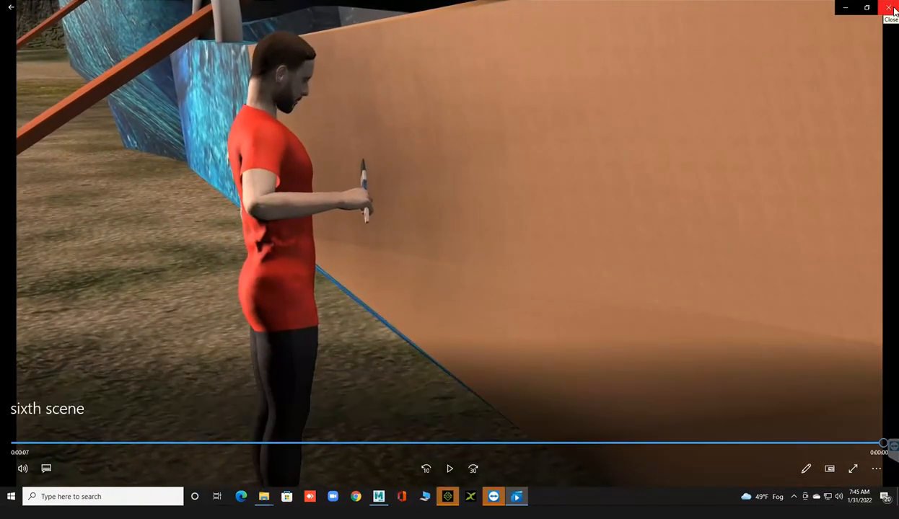
left_click(890, 7)
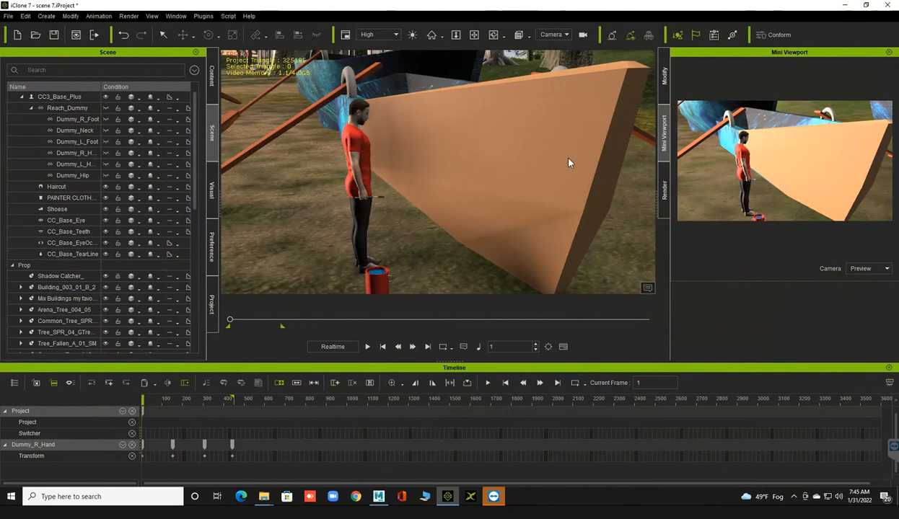
Save the current project, and save a copy as "scene 8" in the story project folder
key("ctrl+s")
left_click(6, 16)
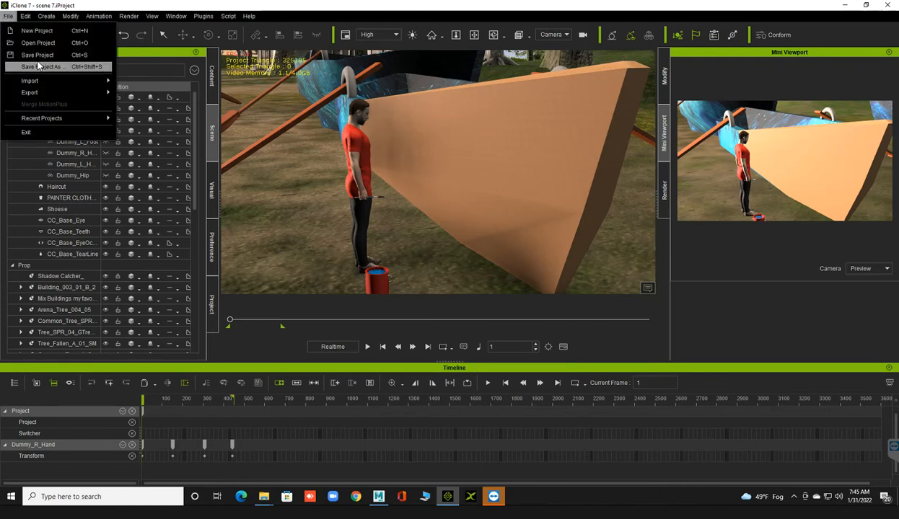
left_click(34, 67)
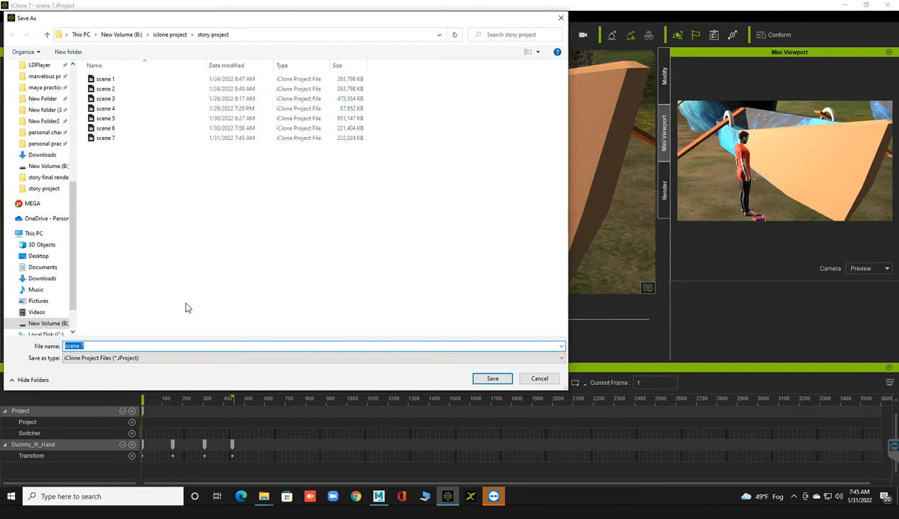
left_click(201, 346)
key("Return")
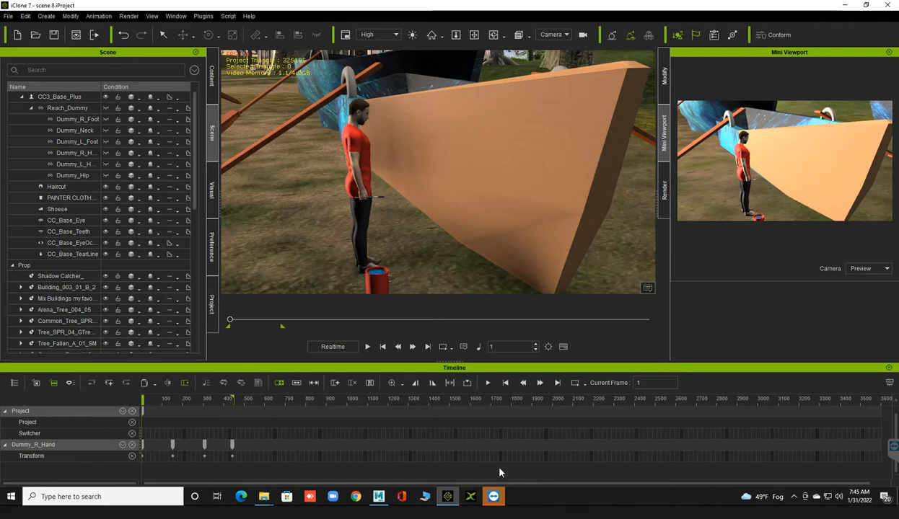
Read the photographed handwritten story page from New Volume (B:), and return to the iClone project
mouse_move(379, 496)
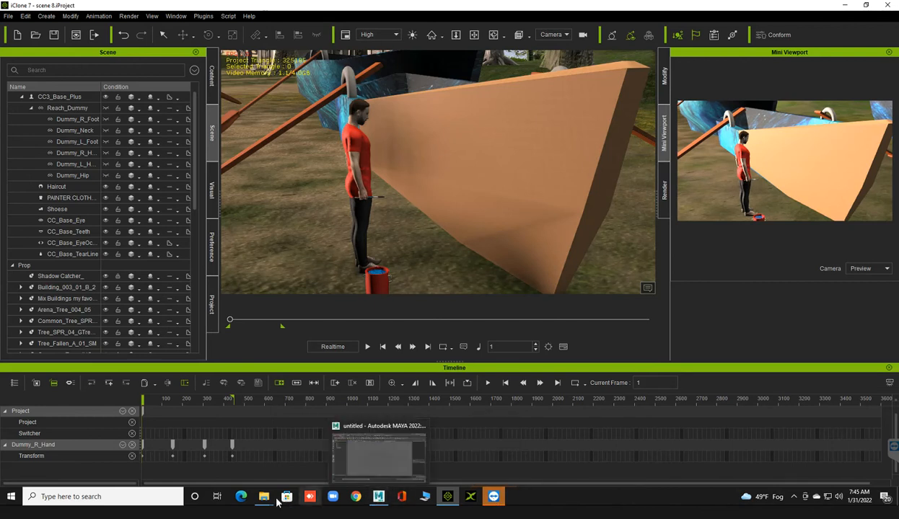
mouse_move(269, 499)
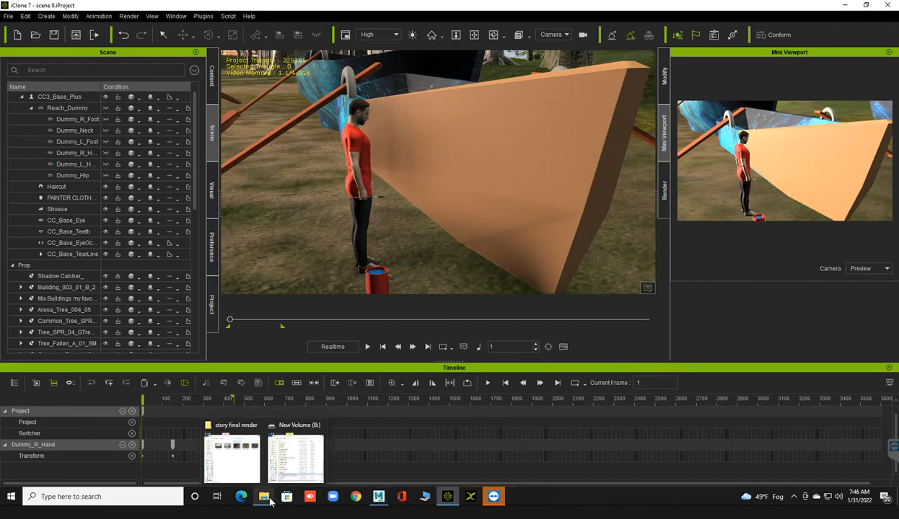
left_click(298, 460)
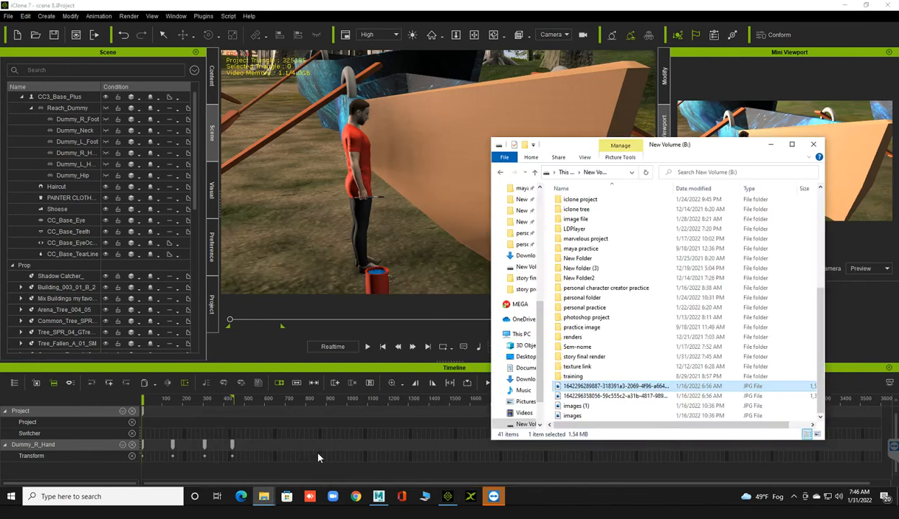
double_click(589, 388)
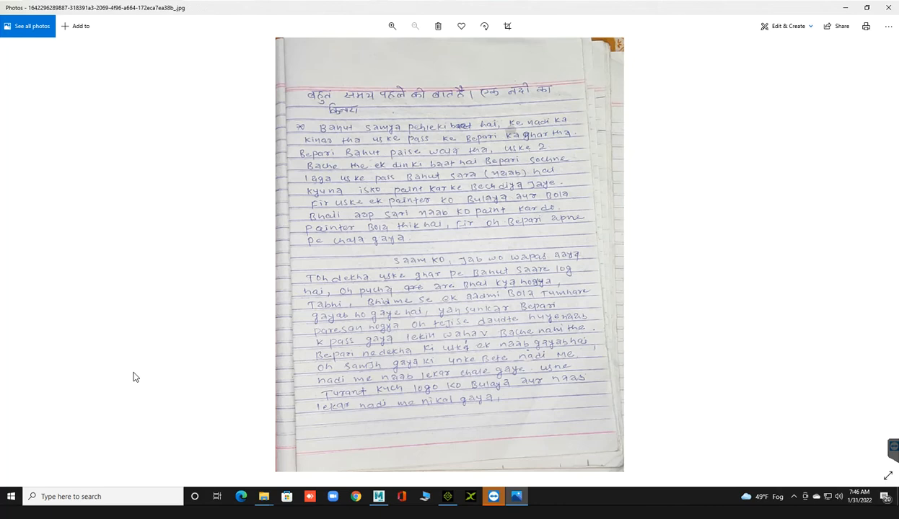
left_click(846, 8)
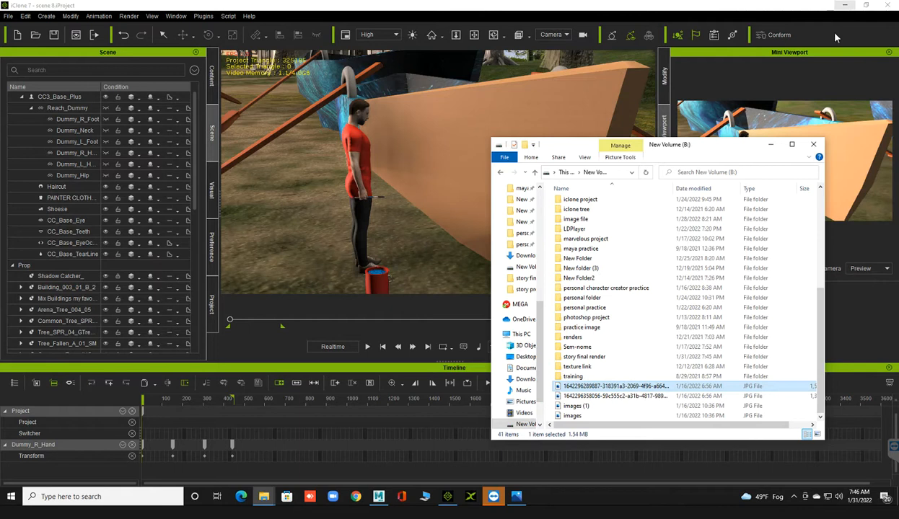
left_click(769, 149)
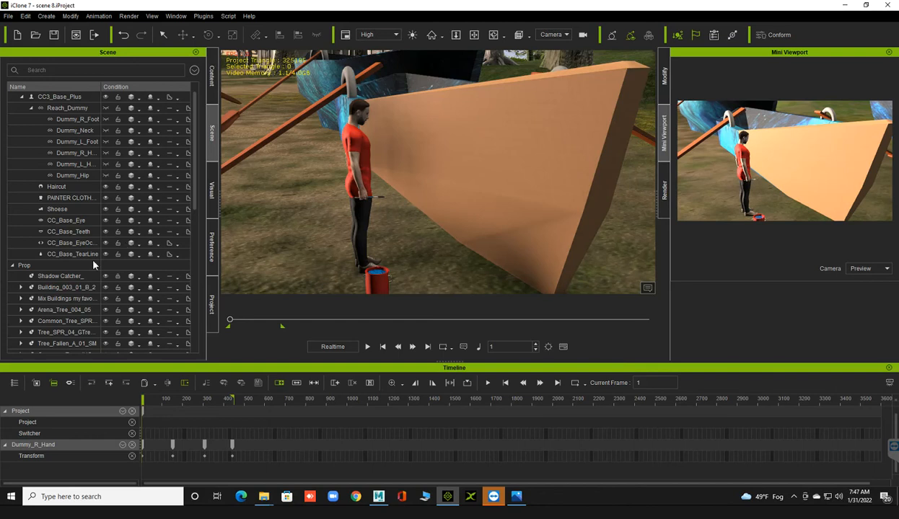
Delete the existing camera and the painter character from the scene
scroll(94, 259, "down", 10)
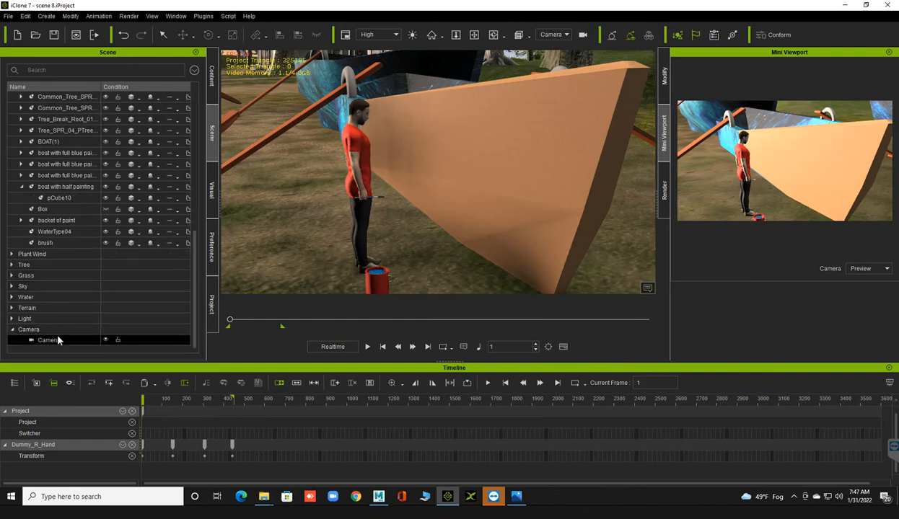
key("Delete")
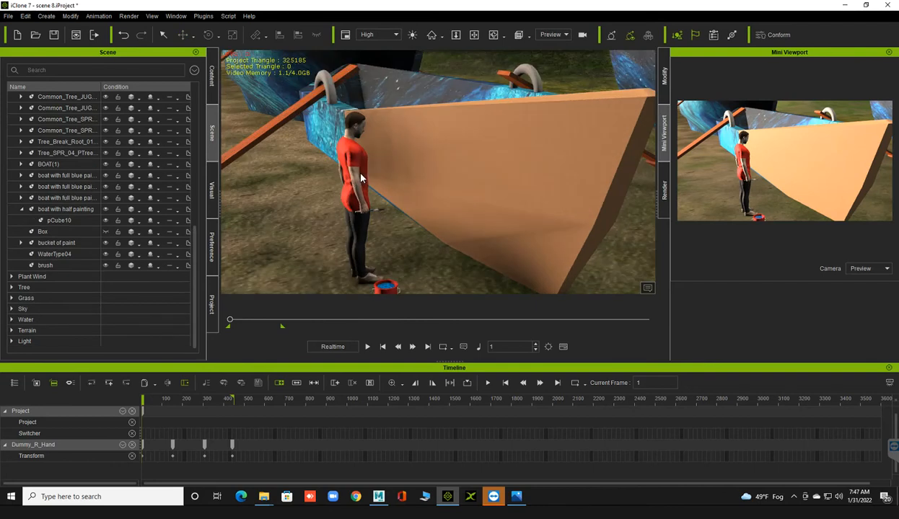
left_click(361, 179)
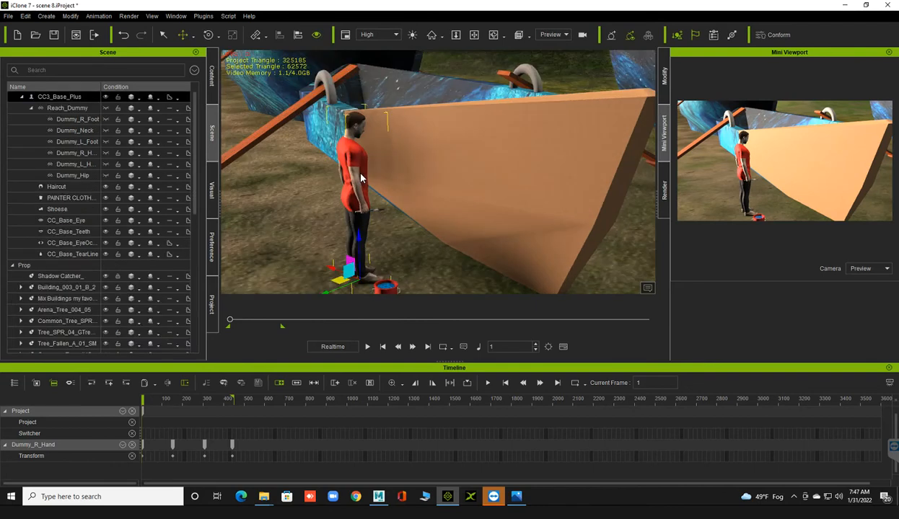
key("Delete")
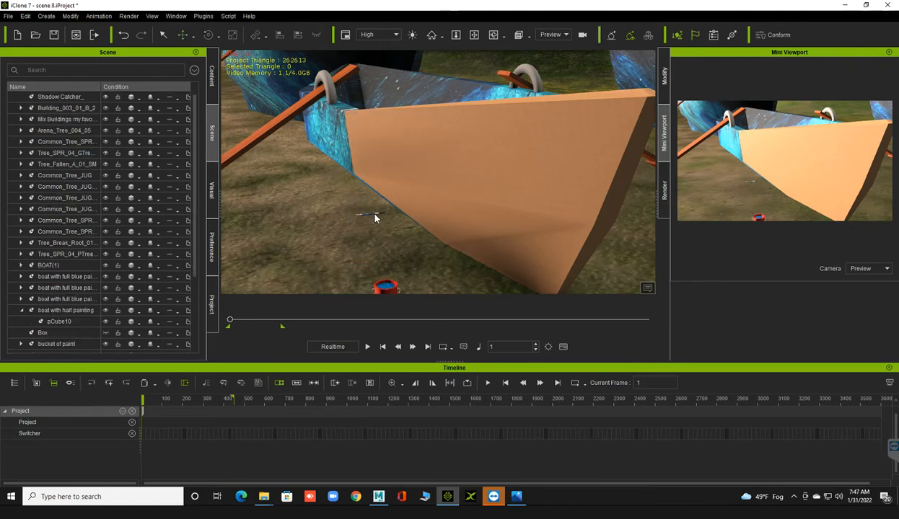
Delete the brush, the paint water surface and the paint bucket beside the half-painted boat
left_click(374, 217)
key("Delete")
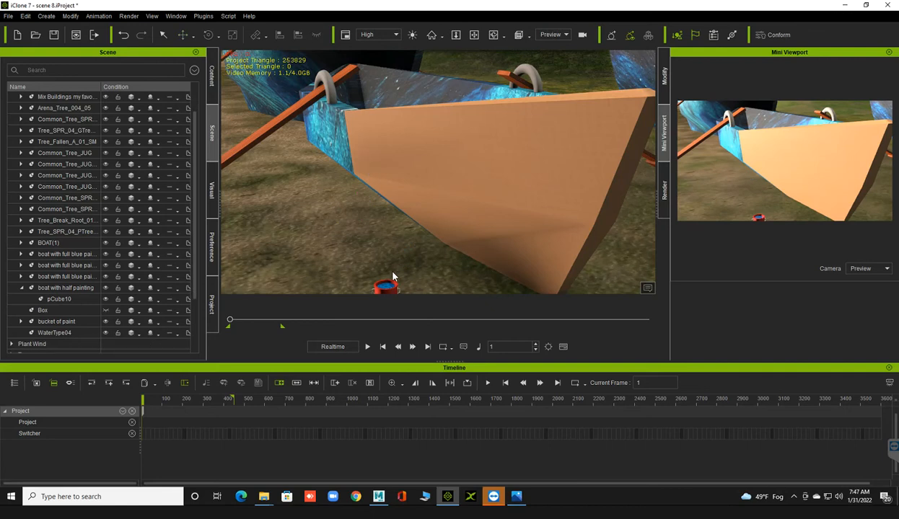
left_click(388, 289)
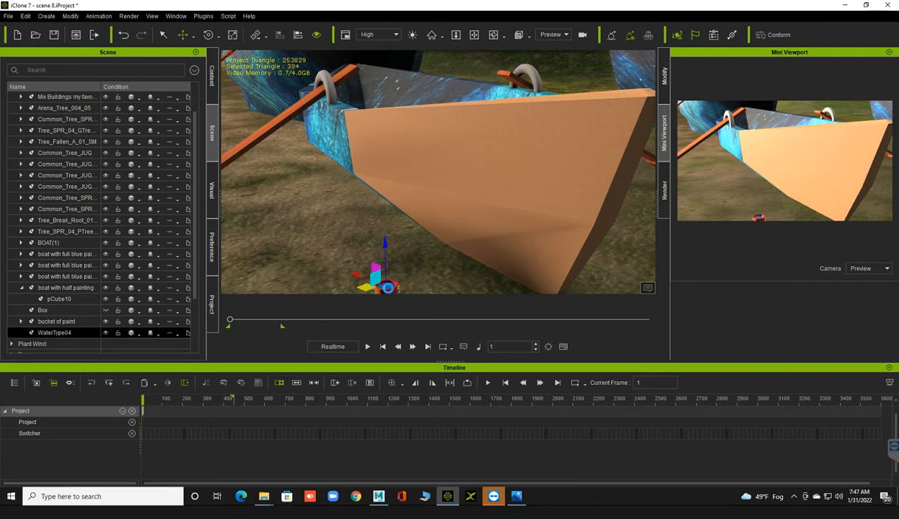
key("Delete")
left_click(387, 289)
key("Delete")
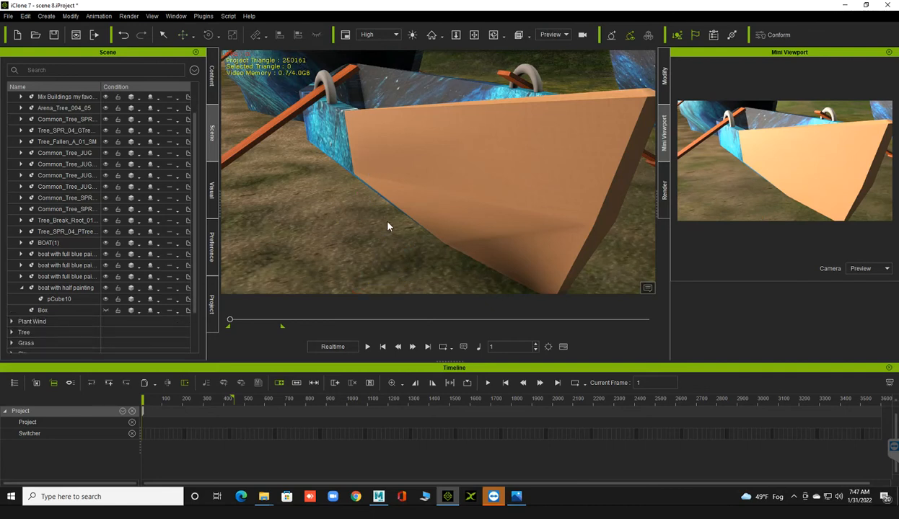
Select the pCube10 mesh of the boat with half painting among the boats on the shore
scroll(387, 219, "down", 2)
middle_click_drag(387, 225, 388, 225)
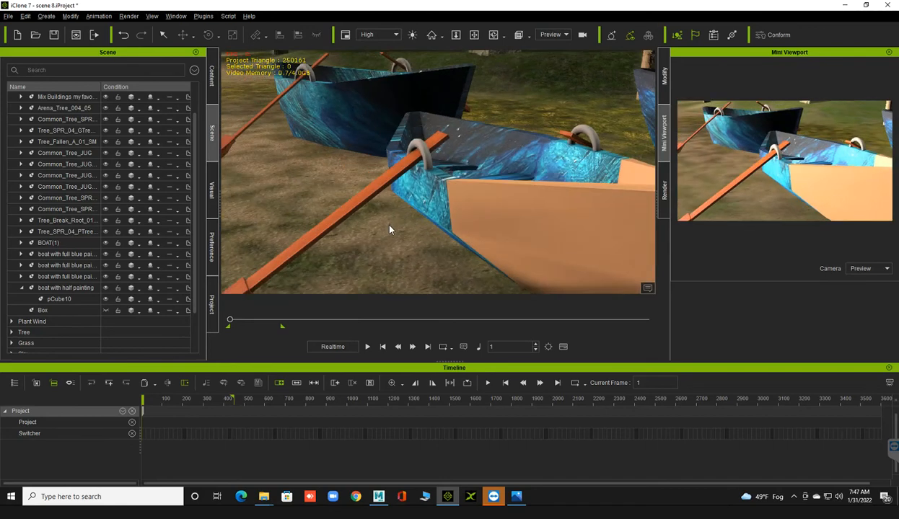
scroll(285, 232, "down", 6)
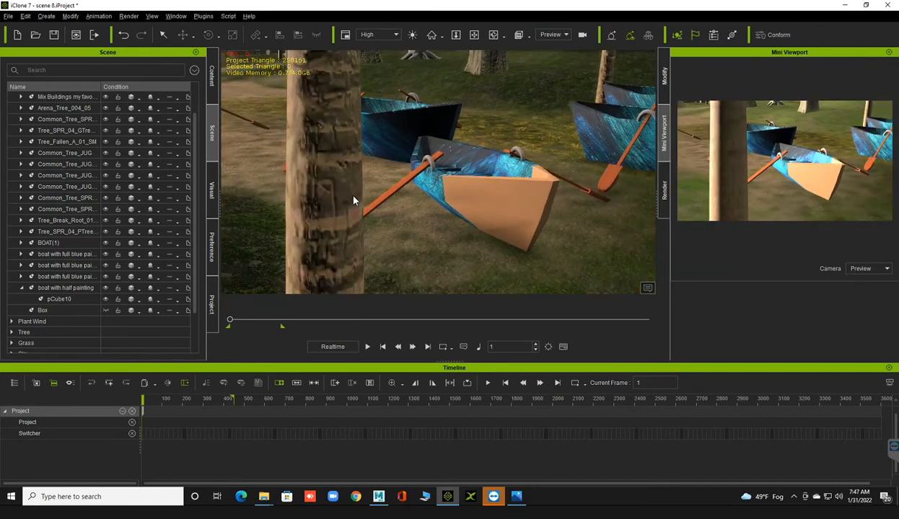
right_click_drag(718, 213, 512, 166)
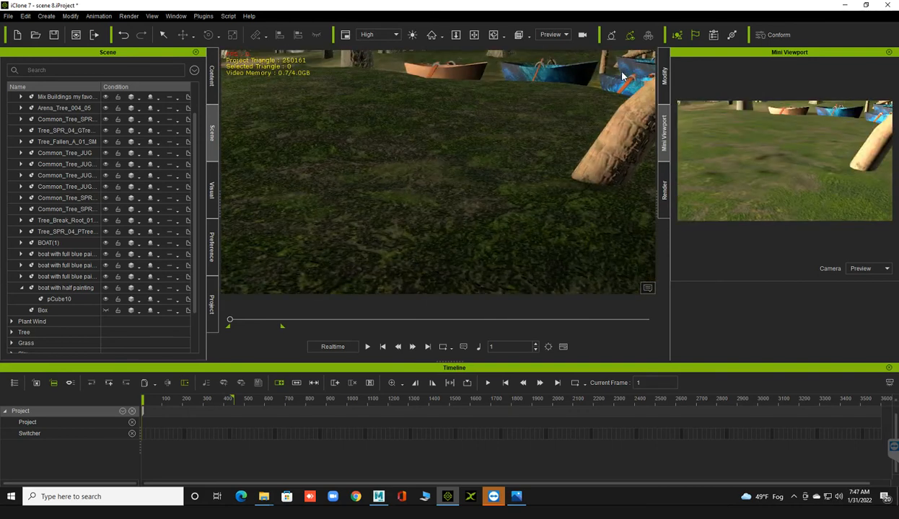
mouse_move(562, 130)
right_mouse_down()
mouse_move(518, 189)
mouse_move(525, 200)
mouse_move(512, 103)
mouse_move(665, 92)
mouse_move(425, 211)
mouse_move(528, 196)
mouse_move(518, 203)
mouse_move(415, 207)
mouse_move(329, 228)
mouse_move(319, 241)
mouse_move(468, 216)
mouse_move(453, 234)
mouse_move(437, 201)
mouse_move(423, 202)
mouse_move(505, 181)
right_mouse_up()
left_click(458, 205)
scroll(414, 207, "down", 5)
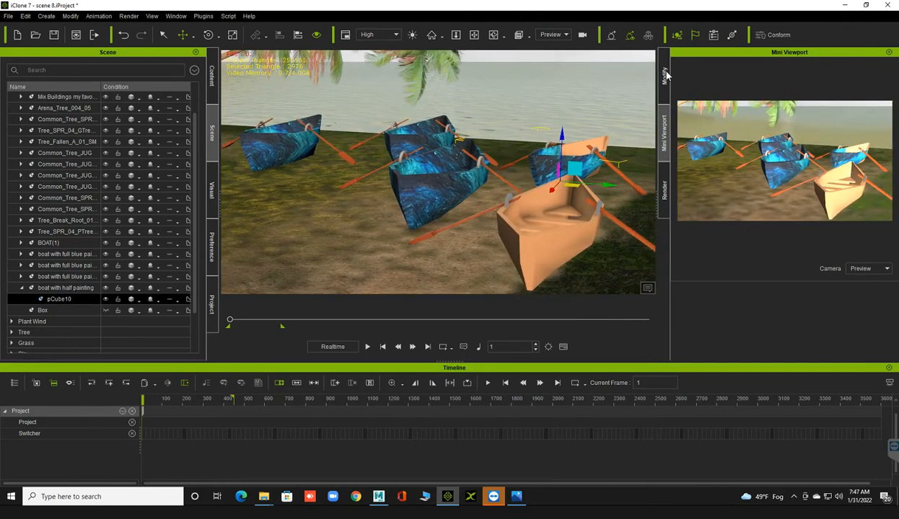
Go through the boat's material list and select the phongE1 material of the unpainted half
left_click(663, 76)
scroll(727, 86, "up", 1)
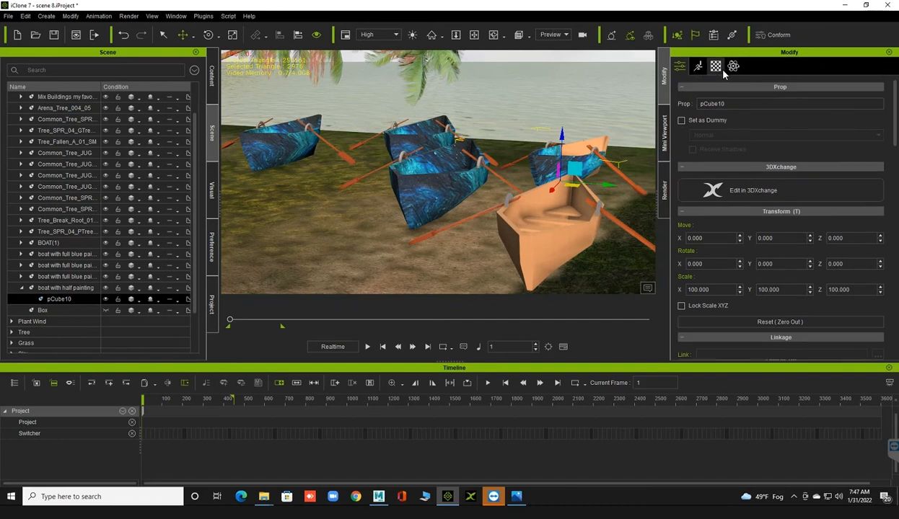
left_click(715, 67)
scroll(743, 194, "up", 2)
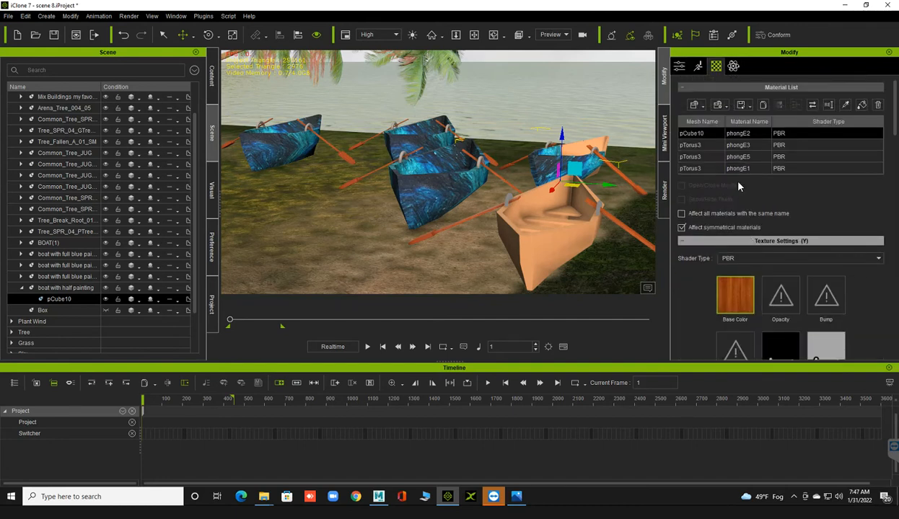
left_click(713, 170)
left_click(714, 158)
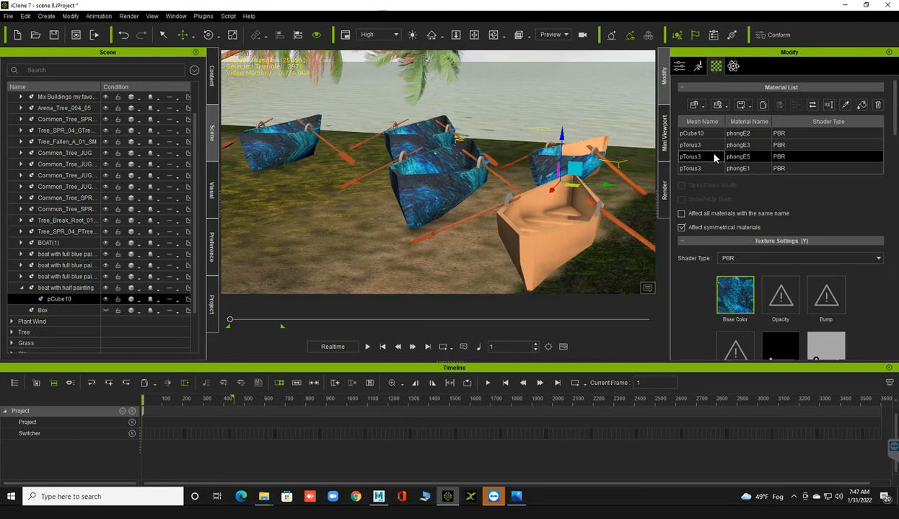
left_click(715, 146)
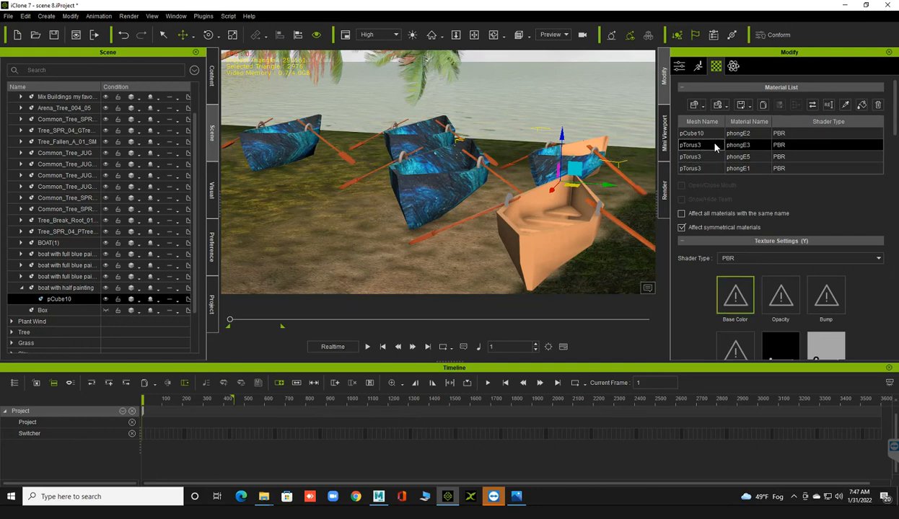
left_click(714, 133)
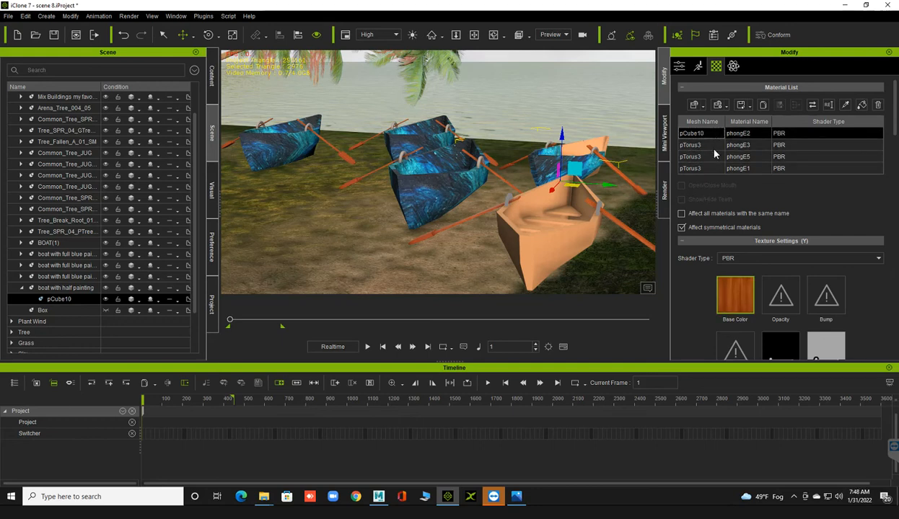
left_click(716, 169)
Load the image 4182552 from the color folder on New Volume (B:) as the phongE1 material's base color texture
double_click(736, 312)
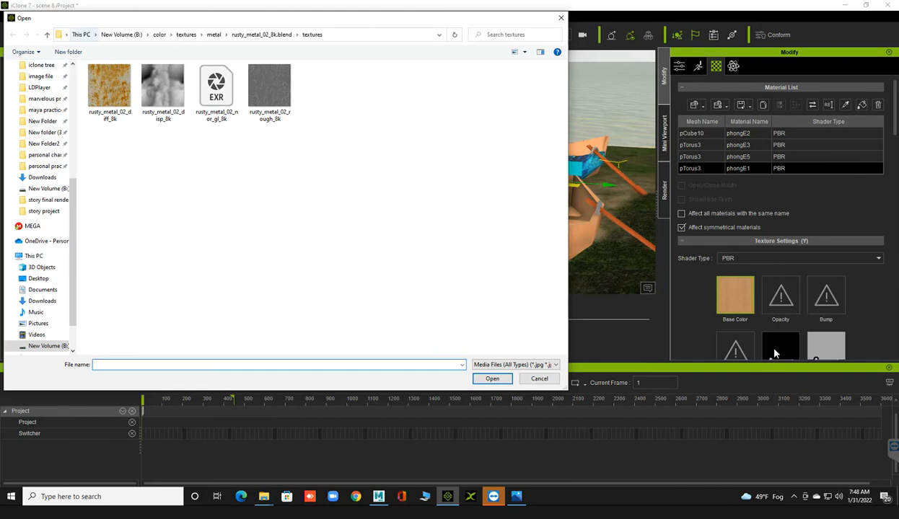
left_click(80, 35)
double_click(141, 155)
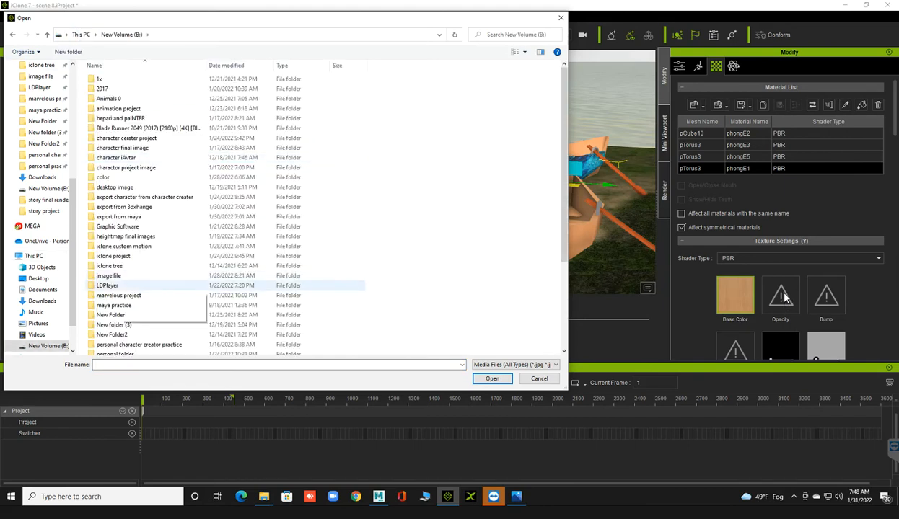
left_click(103, 178)
double_click(103, 178)
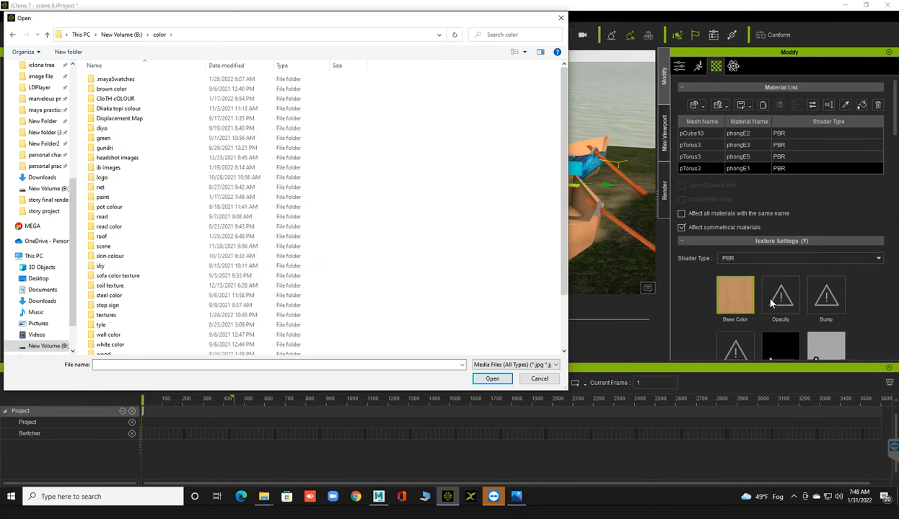
scroll(216, 216, "down", 3)
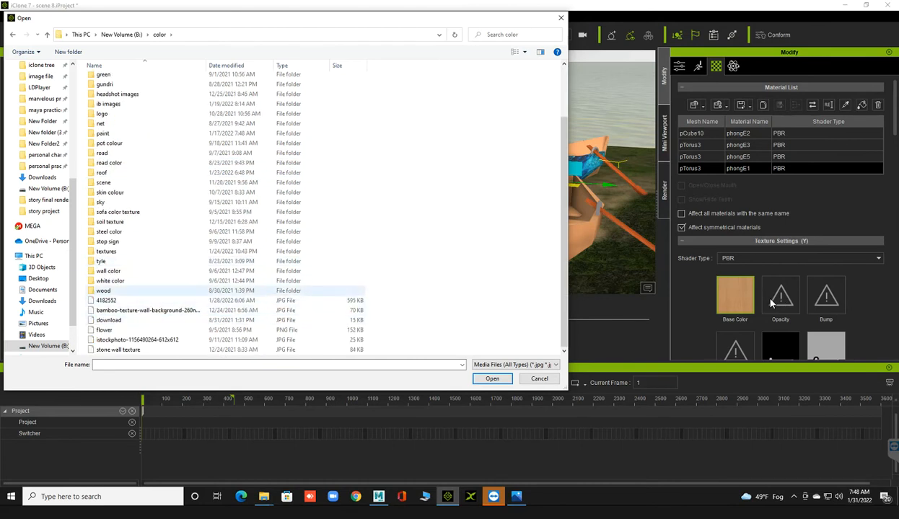
scroll(217, 295, "up", 2)
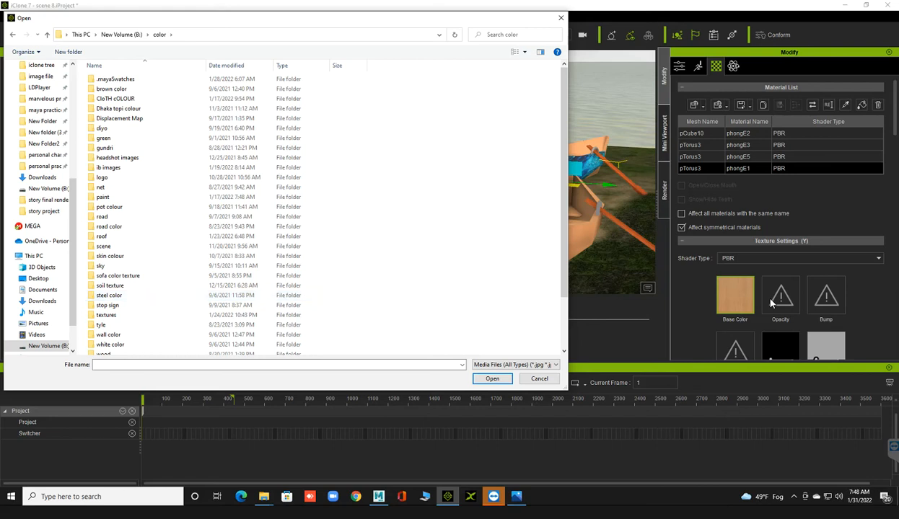
scroll(216, 249, "down", 3)
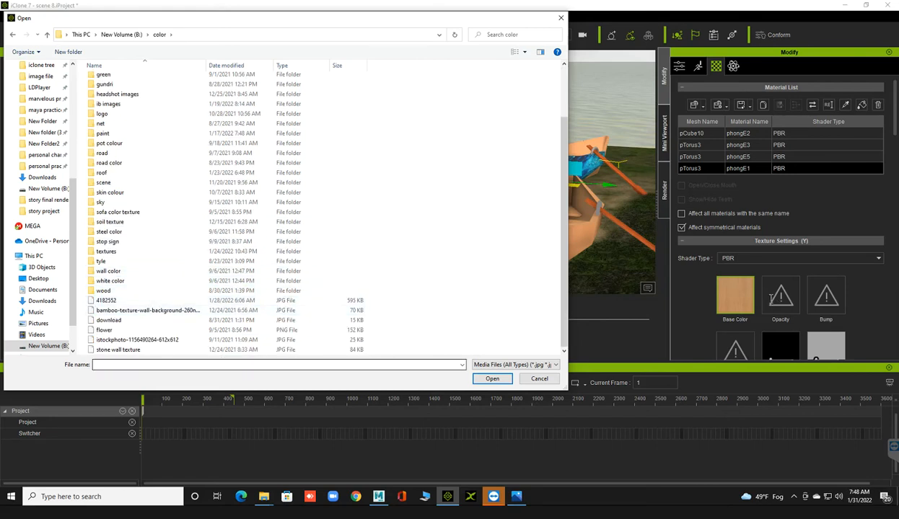
left_click(106, 300)
key("Return")
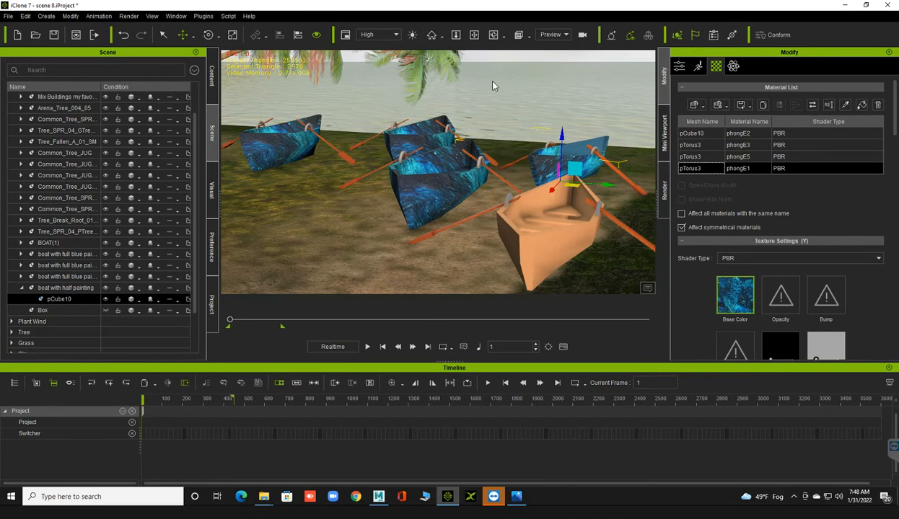
Examine the new blue texture on the boat's side up close, and bring up the material's UV settings
left_click(432, 38)
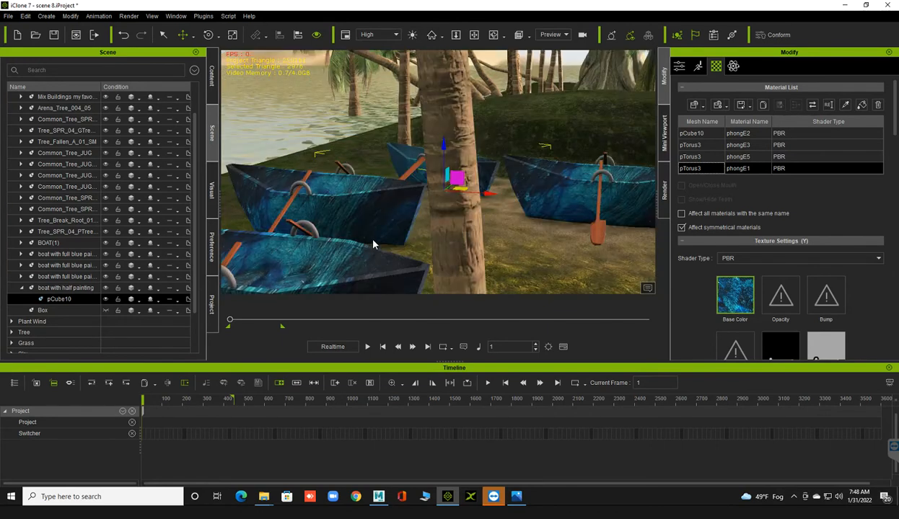
middle_click_drag(386, 247, 456, 225)
scroll(445, 193, "up", 5)
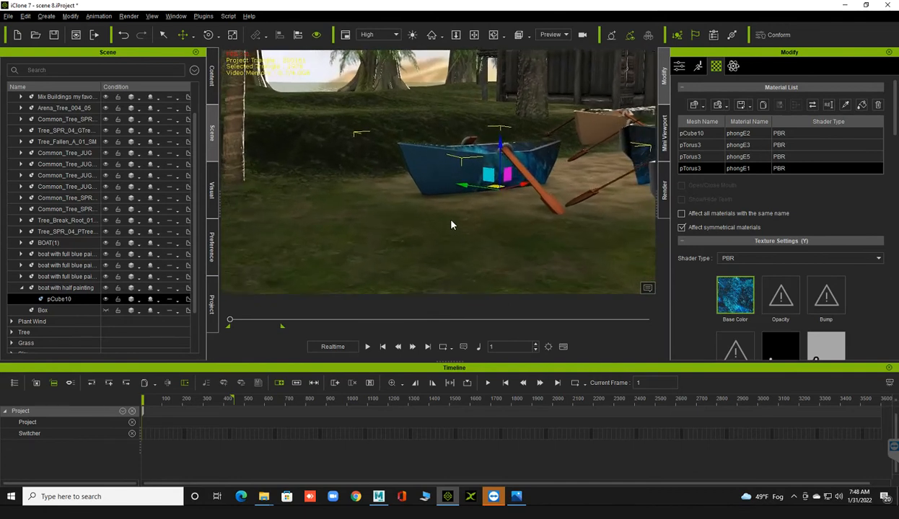
scroll(450, 225, "up", 4)
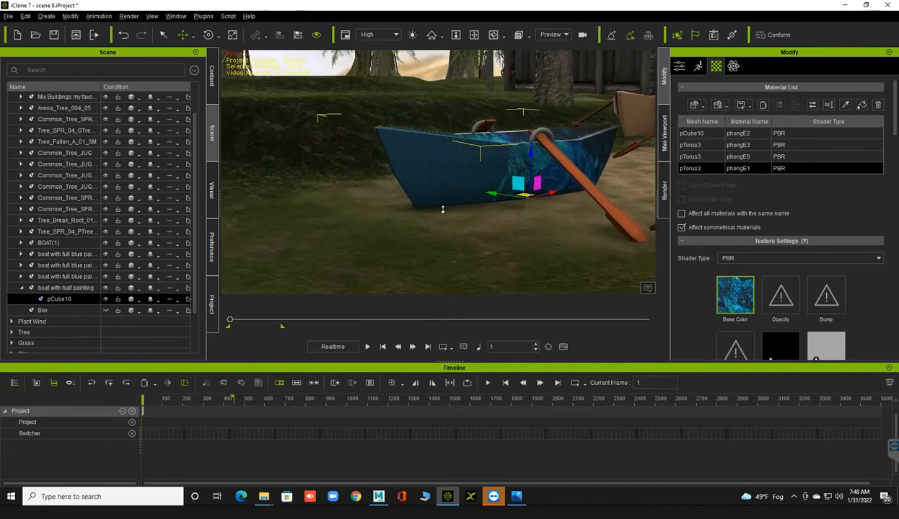
scroll(443, 209, "up", 5)
scroll(442, 205, "up", 5)
middle_click_drag(442, 204, 411, 241)
scroll(808, 323, "down", 3)
scroll(808, 324, "down", 10)
scroll(802, 330, "down", 8)
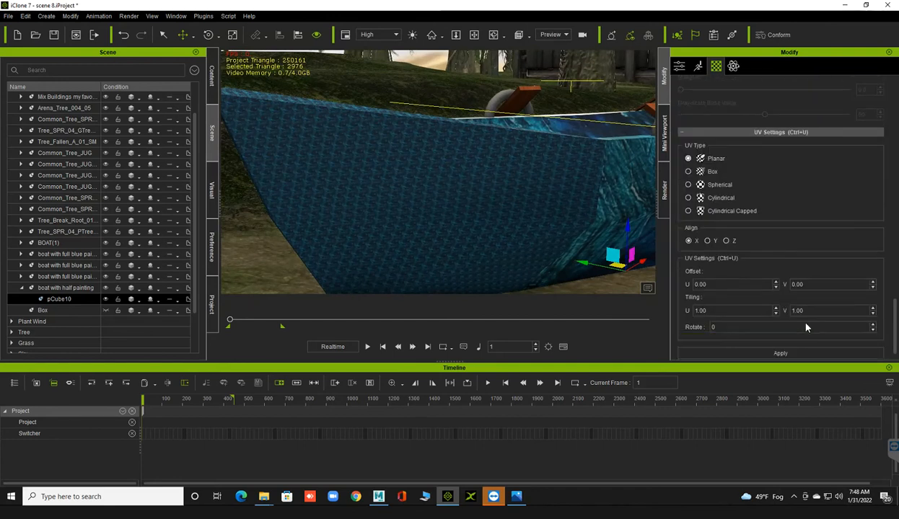
Try the Box and Spherical UV types on the phongE1 material
left_click(711, 171)
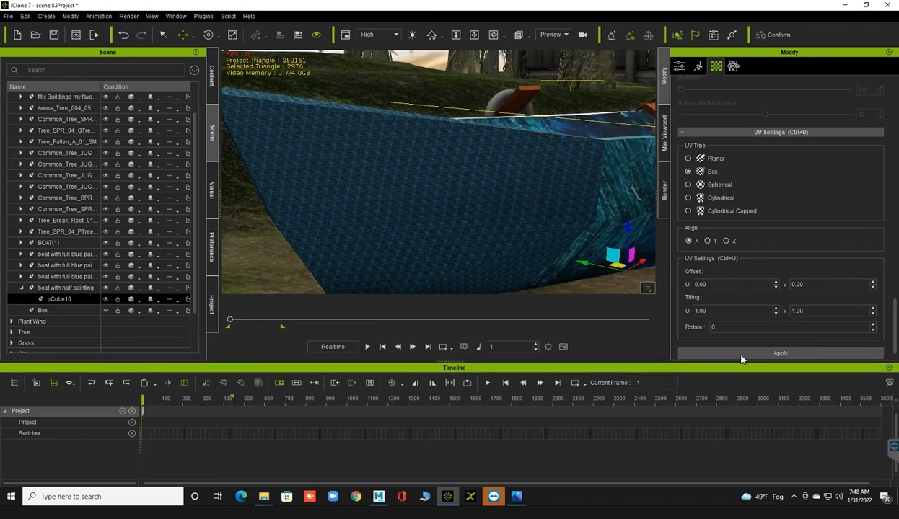
left_click(742, 357)
left_click(706, 184)
left_click(740, 353)
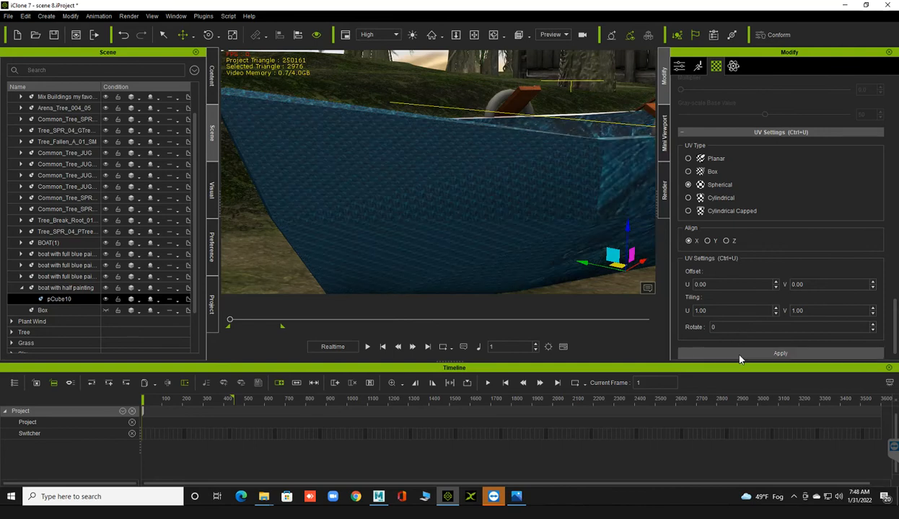
Try the Cylindrical Capped and Planar UV types on the phongE1 material, and inspect the boat's side
left_click(719, 199)
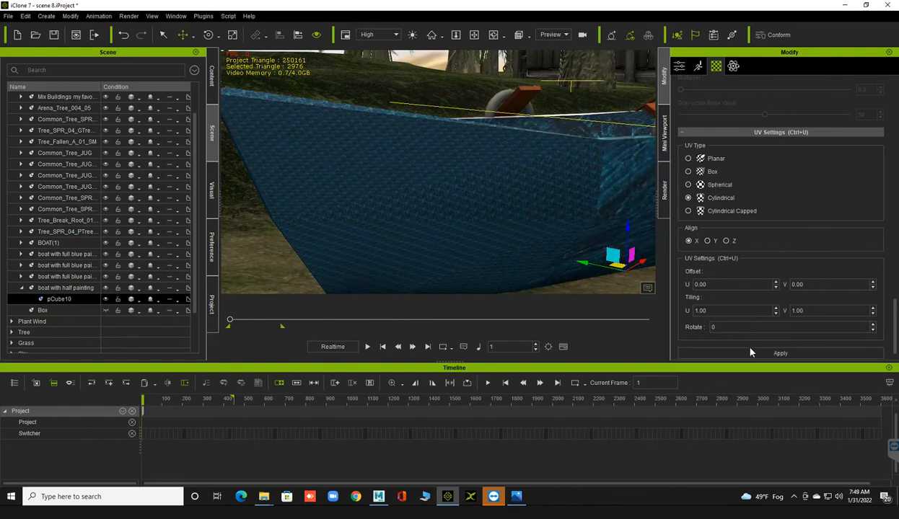
left_click(732, 211)
left_click(739, 352)
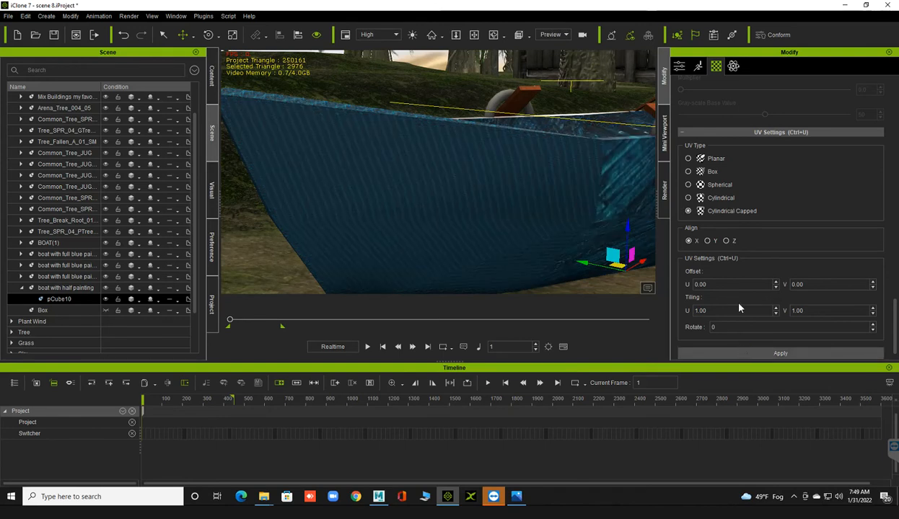
left_click(718, 158)
left_click(748, 353)
right_click_drag(563, 193, 626, 227)
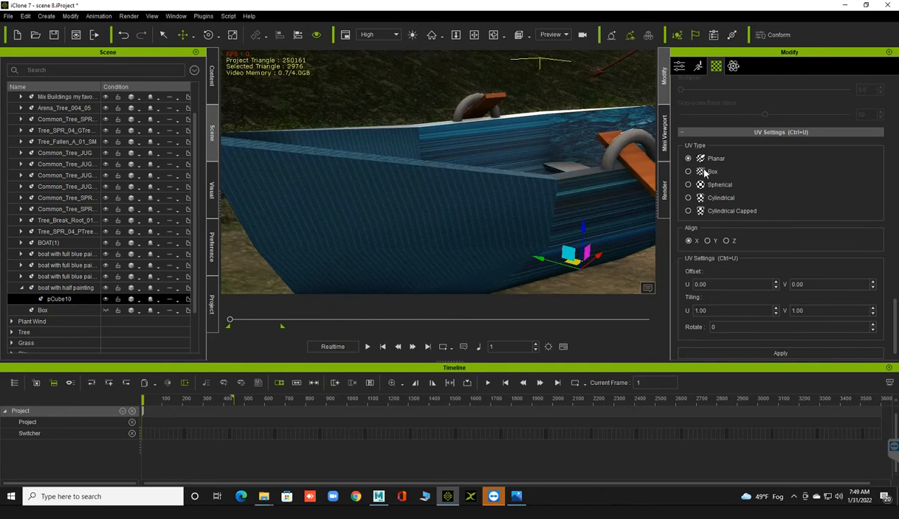
Apply Box UV mapping to the phongE1 material, check both sides of the boat, and return to the texture settings
left_click(718, 354)
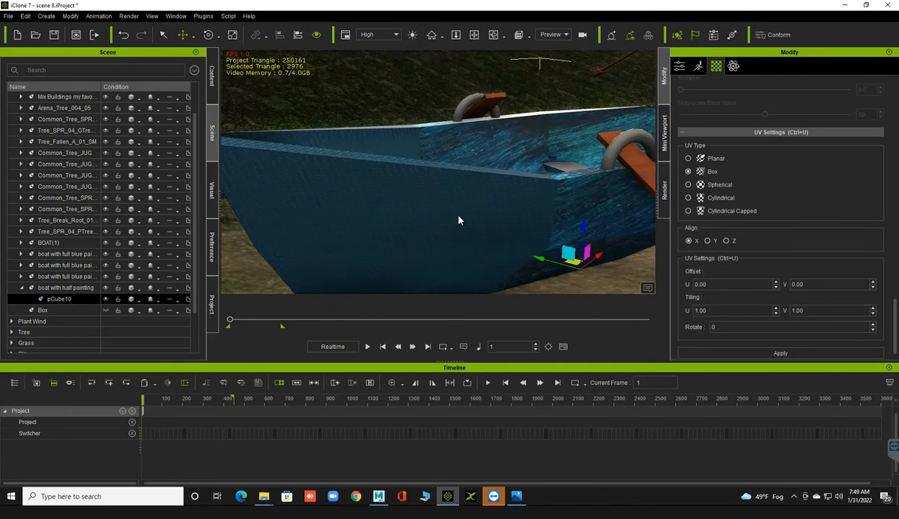
scroll(463, 229, "down", 2)
right_click_drag(468, 241, 520, 226)
right_click_drag(510, 190, 595, 191)
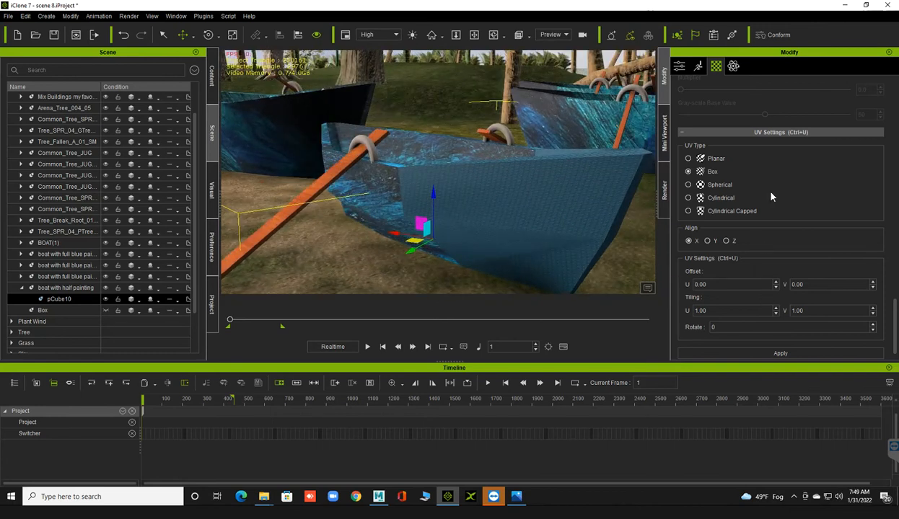
scroll(770, 196, "up", 10)
scroll(771, 207, "up", 8)
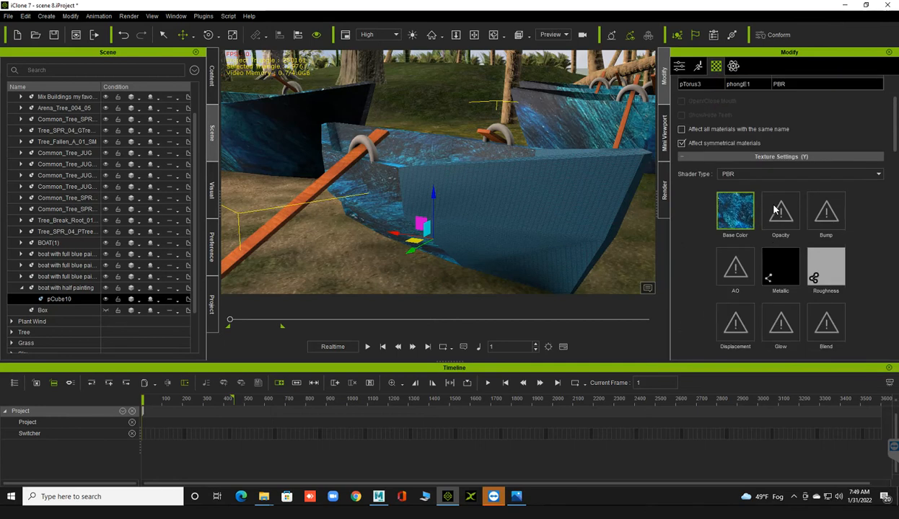
Examine the texture and material settings of the boat's phongE5, phongE3 and phongE2 materials, and compare them with its painted side
scroll(776, 208, "up", 3)
left_click(696, 129)
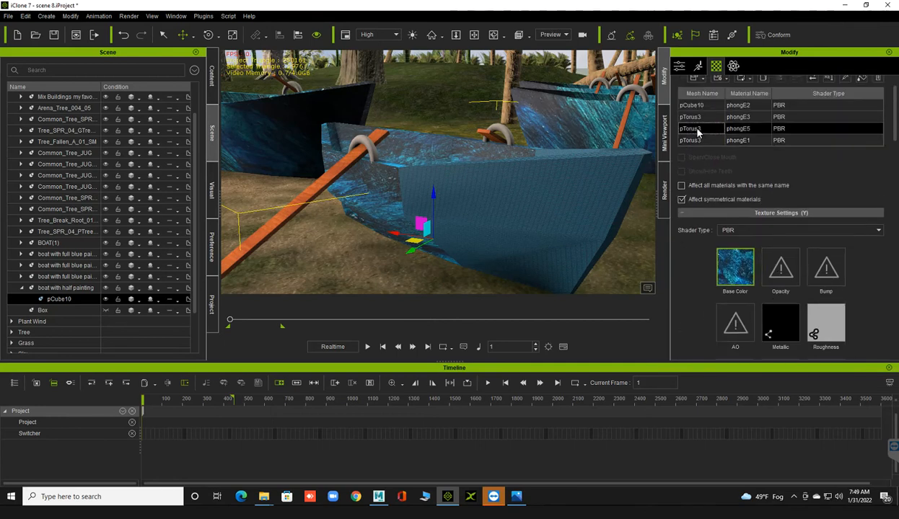
left_click(690, 117)
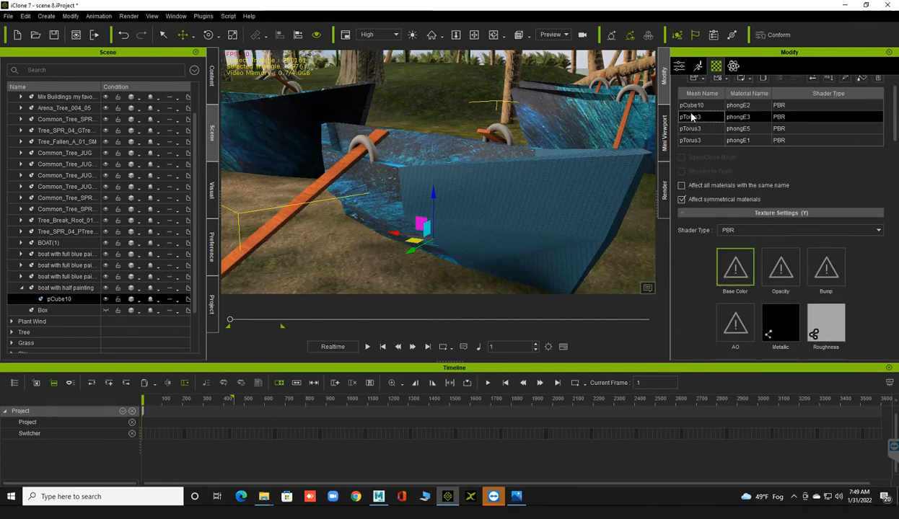
scroll(714, 252, "down", 10)
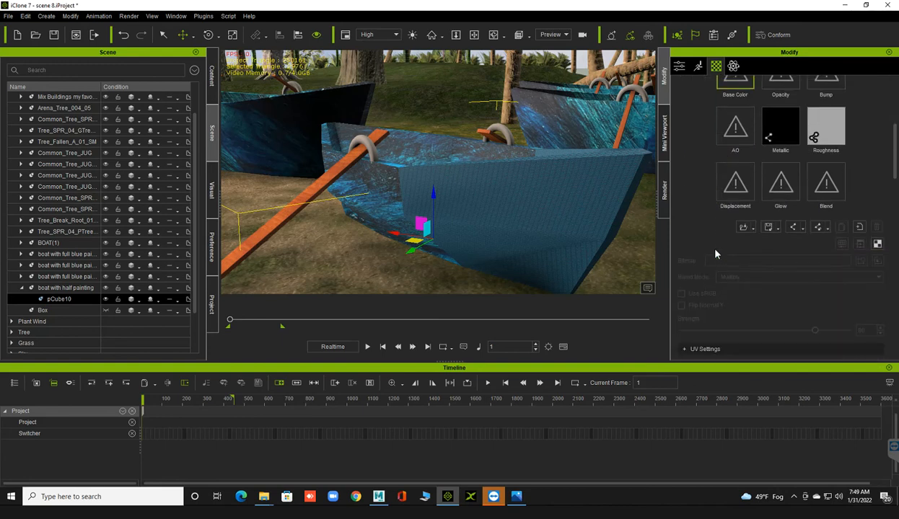
scroll(715, 254, "down", 7)
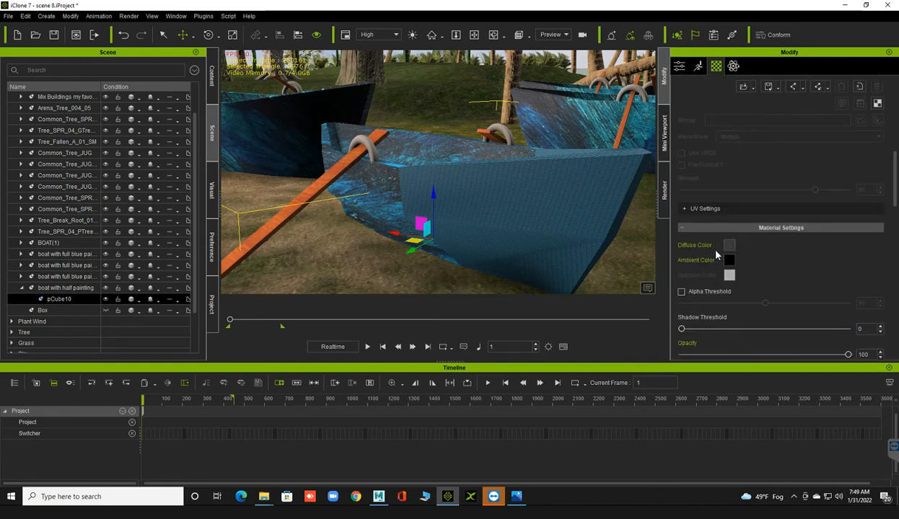
scroll(716, 254, "up", 11)
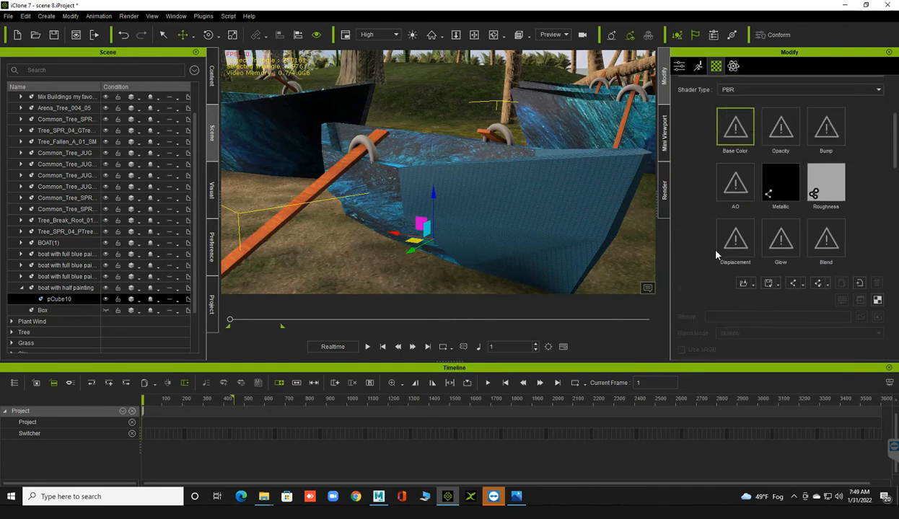
scroll(718, 254, "up", 7)
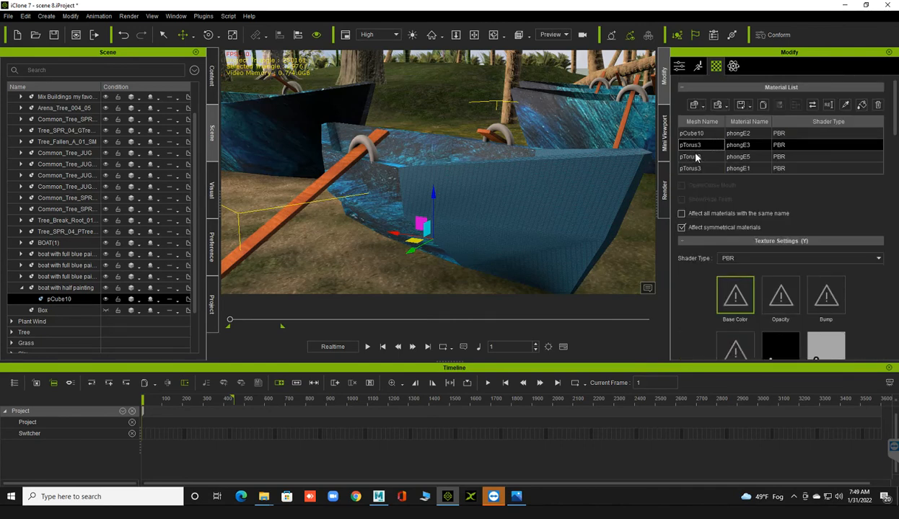
left_click(697, 134)
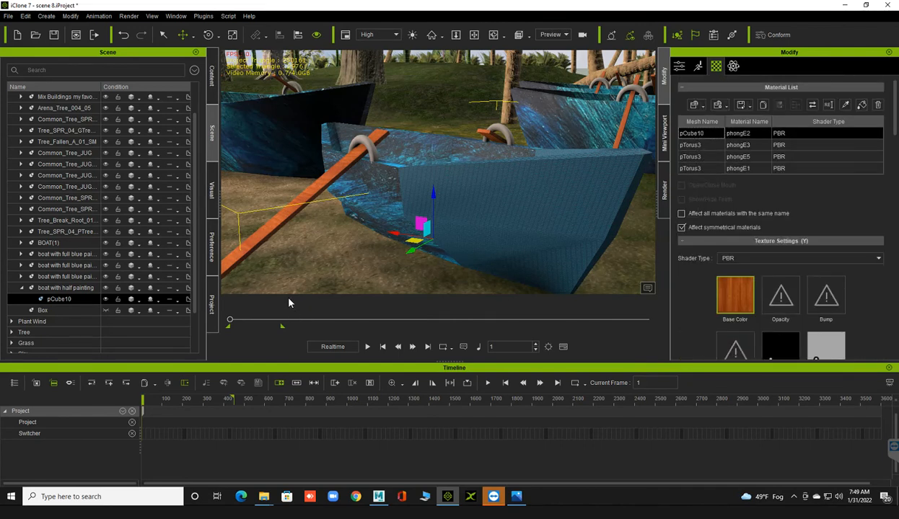
scroll(370, 220, "down", 1)
mouse_move(437, 213)
middle_mouse_down()
mouse_move(444, 211)
mouse_move(439, 220)
middle_mouse_up()
right_click_drag(492, 209, 529, 207)
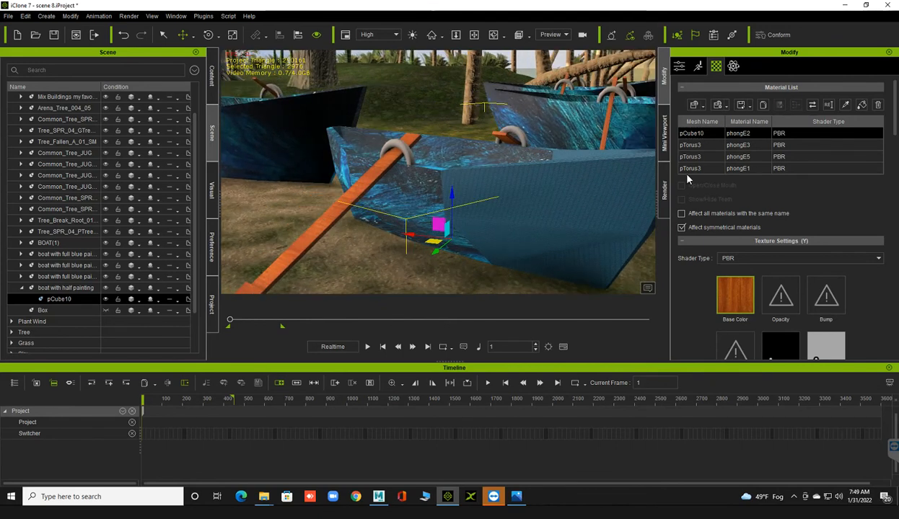
Reload the 4182552 image as the phongE1 material's base color, and browse the bump textures without choosing one
left_click(686, 170)
scroll(702, 256, "down", 1)
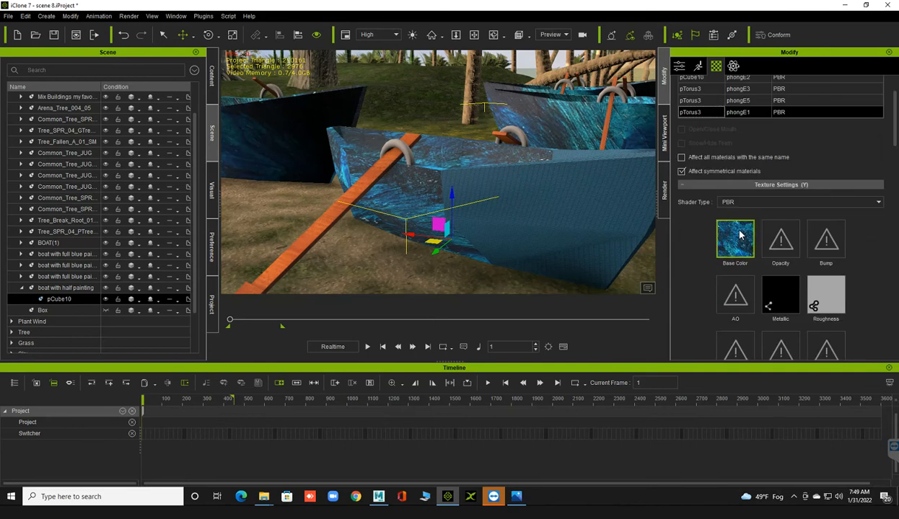
mouse_move(739, 234)
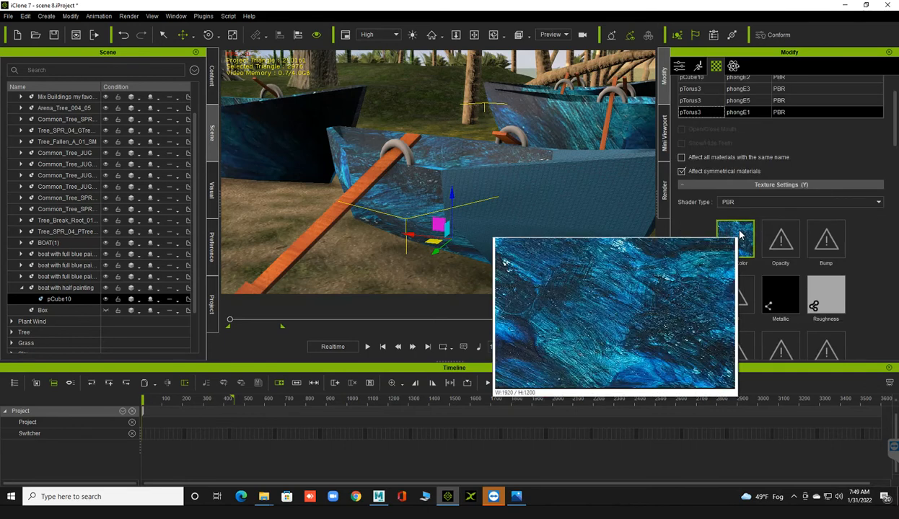
double_click(739, 233)
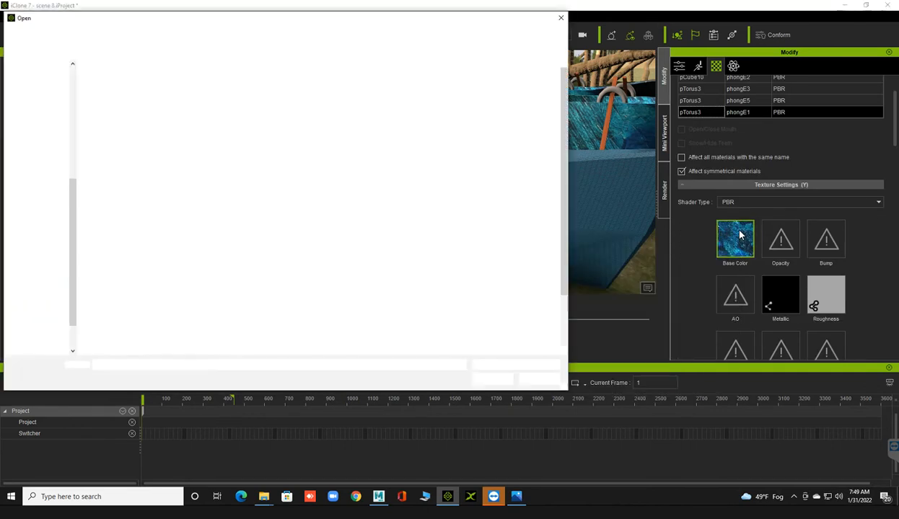
scroll(267, 191, "down", 2)
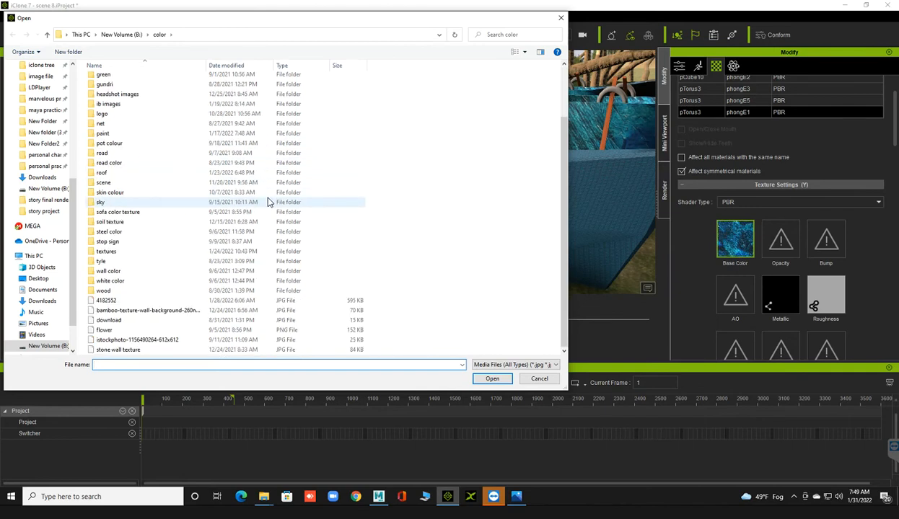
left_click(278, 301)
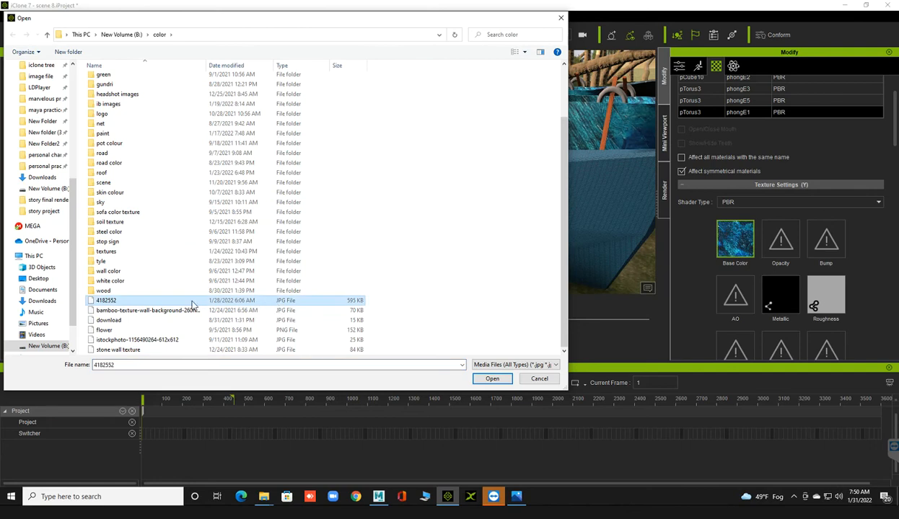
left_click(484, 379)
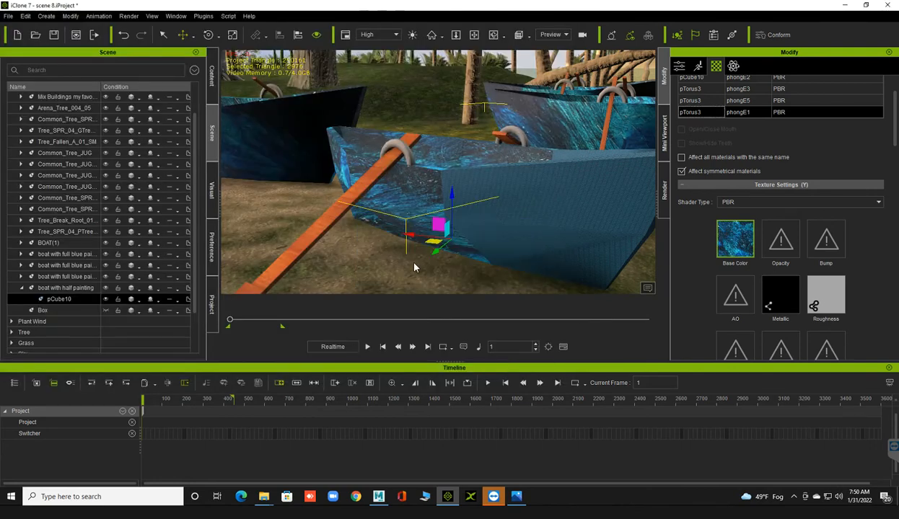
scroll(412, 252, "down", 3)
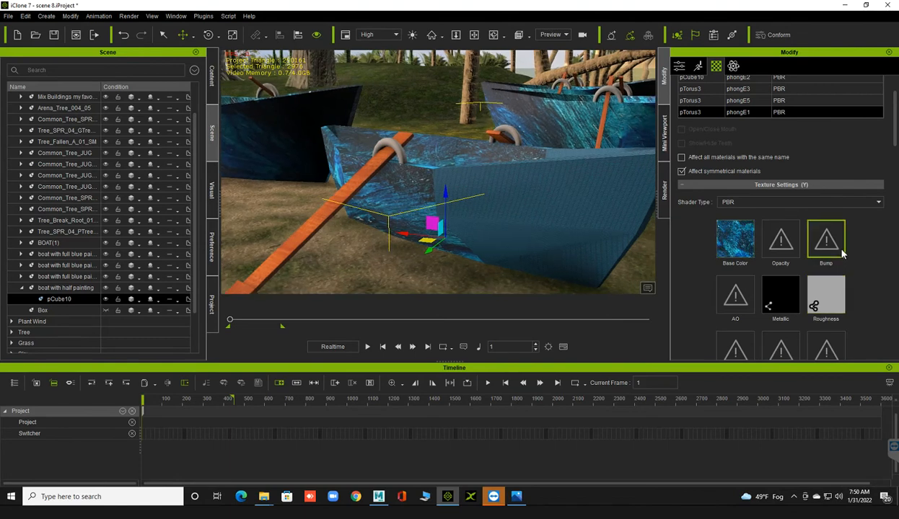
double_click(824, 239)
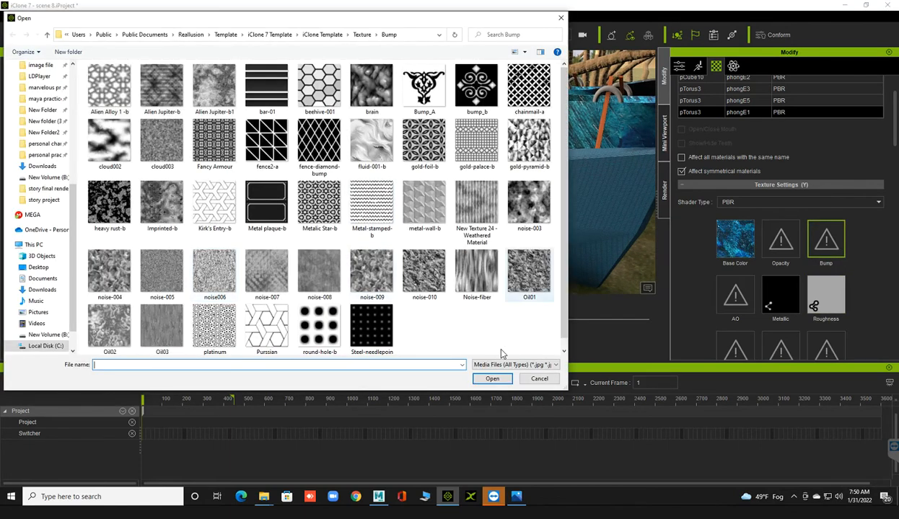
left_click(537, 380)
Delete the half-painted boat's pCube10 mesh from the scene
right_click_drag(385, 242, 454, 199)
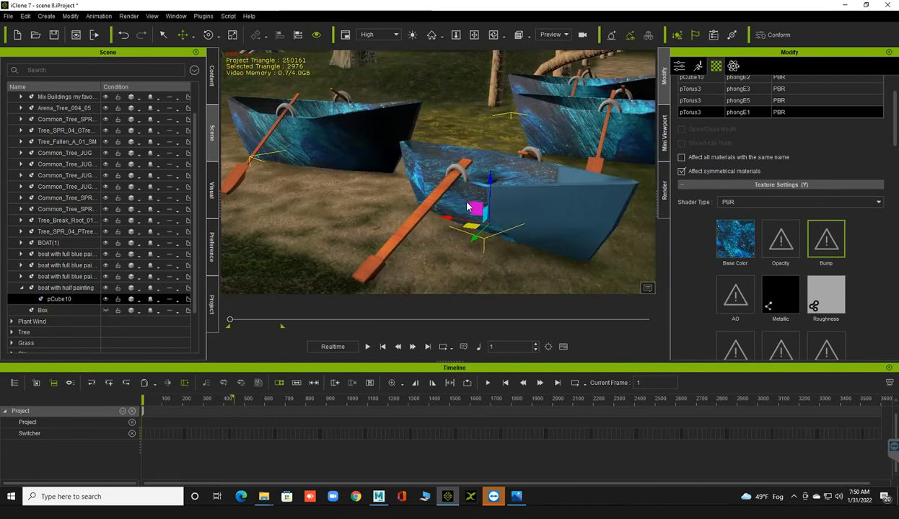
key("Delete")
left_click(573, 137)
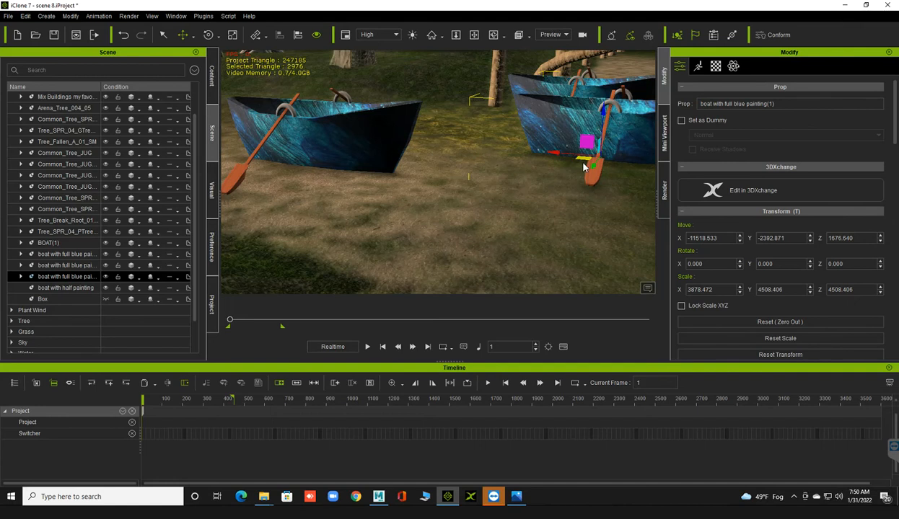
key("Delete")
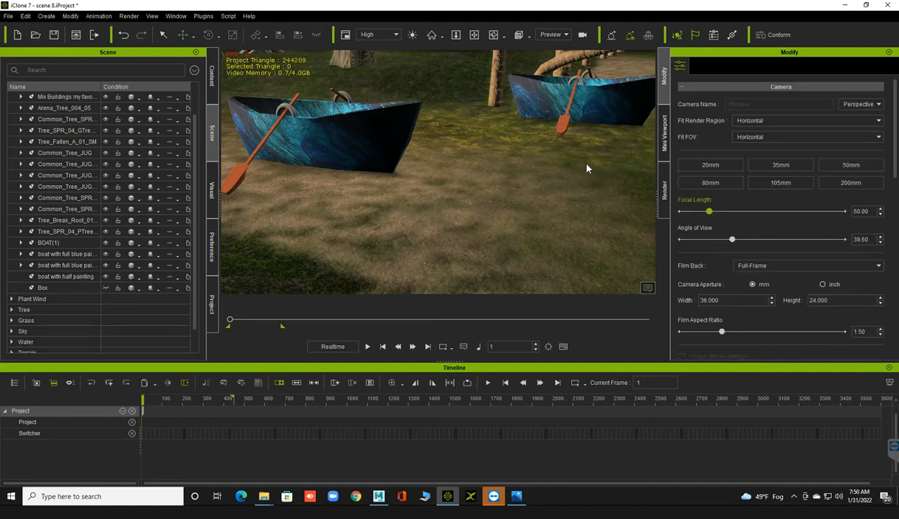
key("ctrl+z")
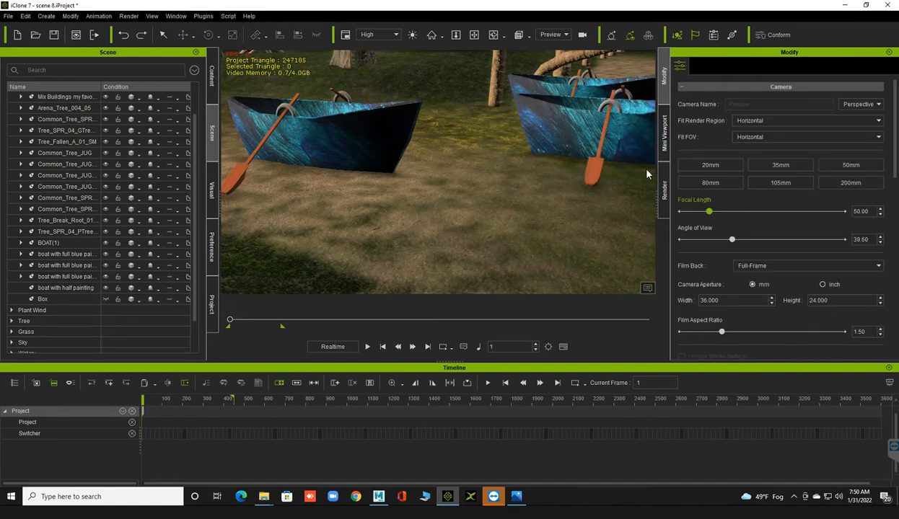
Duplicate the boat with full blue painting(1) into the removed boat's place, at about Y -1489
left_click(577, 144)
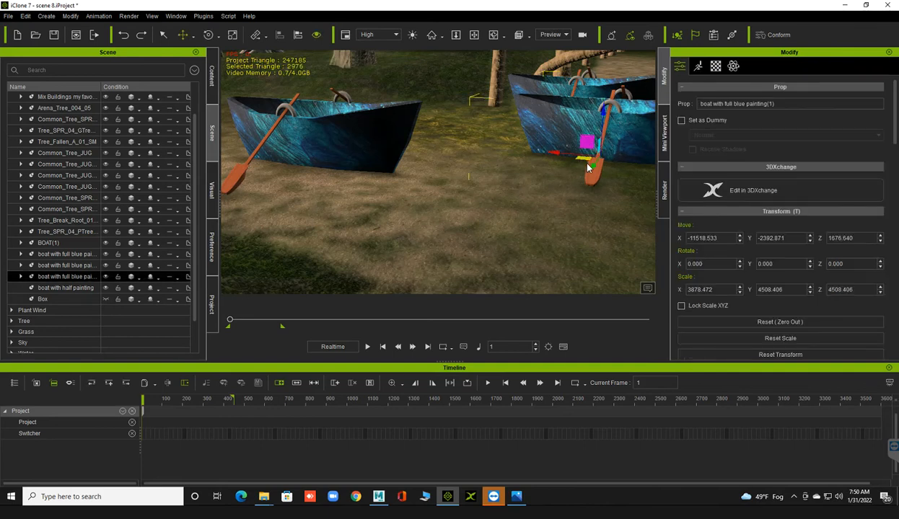
left_click_drag(581, 158, 537, 267, "ctrl")
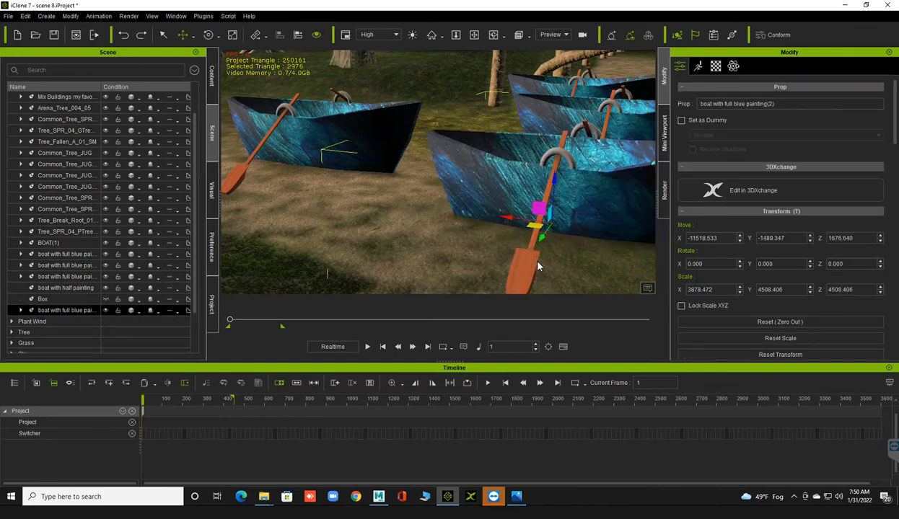
scroll(464, 168, "down", 2)
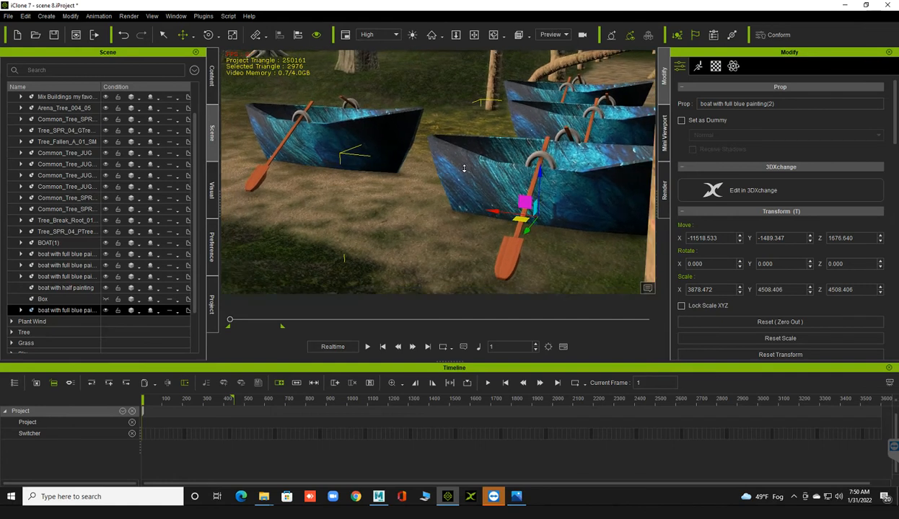
Delete the unpainted wooden boat BOAT(1) beside the blue boats
right_click_drag(464, 168, 433, 179)
right_click_drag(492, 177, 344, 212)
left_click(365, 217)
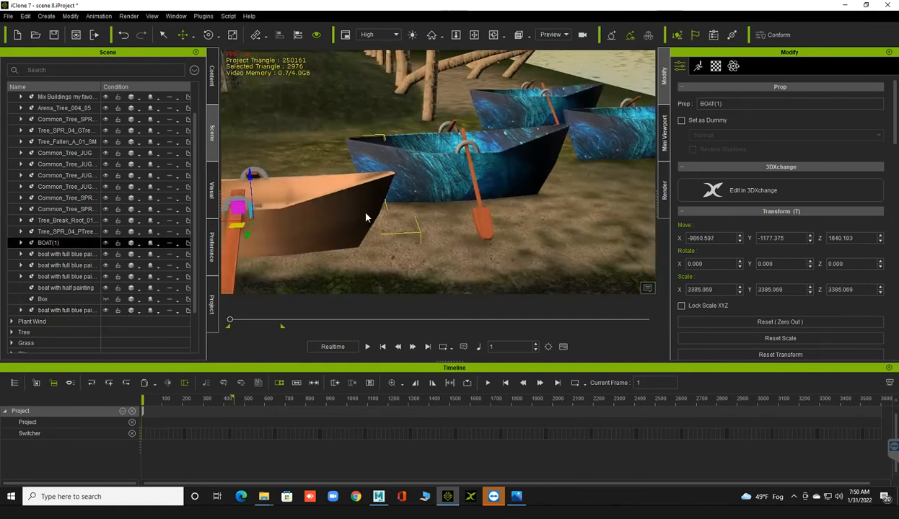
key("Delete")
Duplicate the nearest blue boat into the wooden boat's place, and adjust the copy to about X -9934, Y -1291
left_click(447, 169)
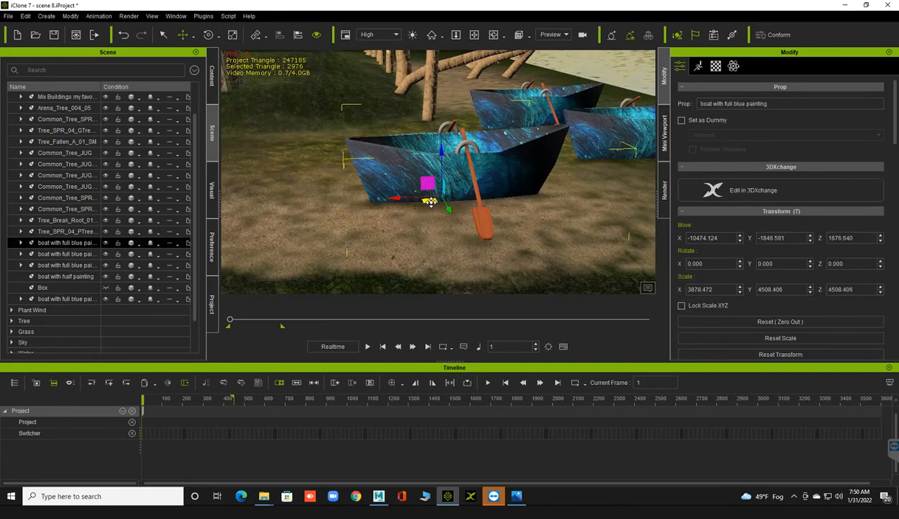
mouse_move(428, 201)
left_mouse_down("ctrl")
mouse_move(305, 240)
mouse_move(261, 266)
mouse_move(240, 259)
left_mouse_up("ctrl")
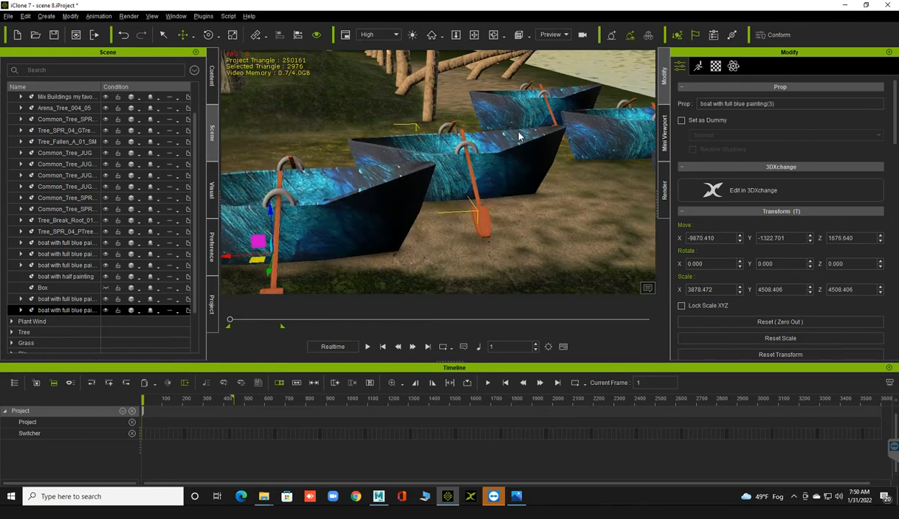
right_click_drag(465, 144, 440, 162)
right_click_drag(546, 165, 386, 183)
middle_click_drag(385, 183, 412, 185)
right_click_drag(251, 187, 371, 210)
middle_click_drag(463, 209, 552, 246)
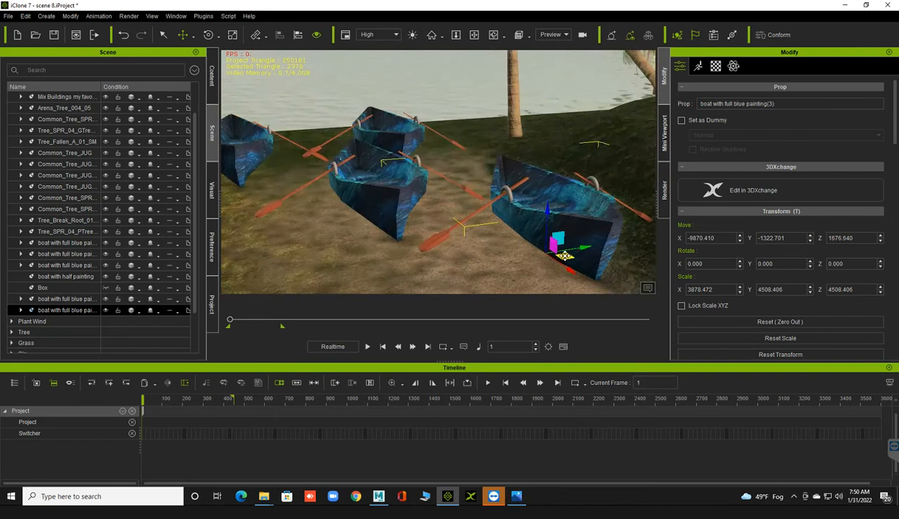
left_click_drag(561, 257, 562, 250)
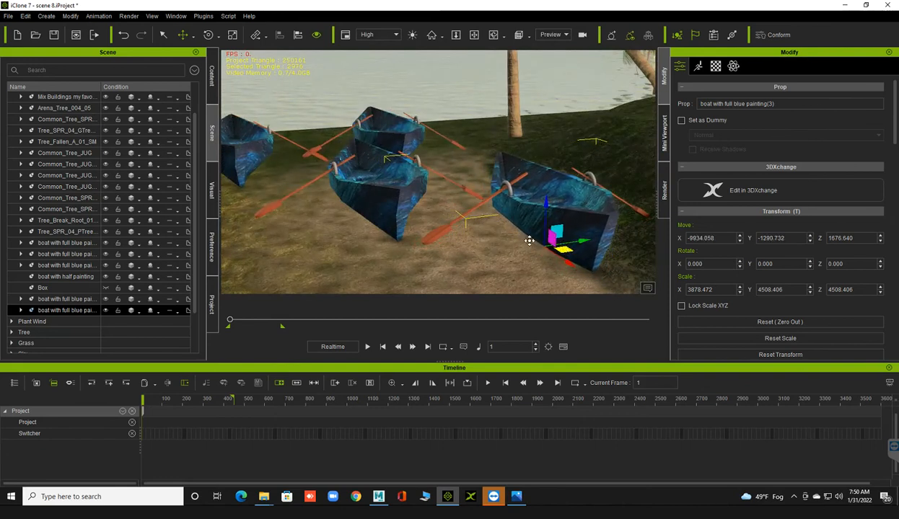
Check the spacing of the blue boats from the front, and remove one of the two duplicated boats
right_click_drag(430, 204, 274, 187)
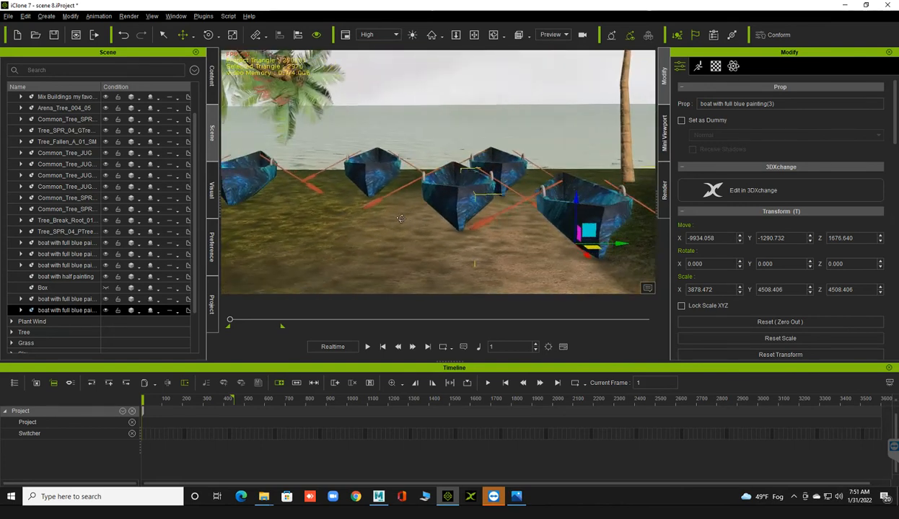
left_click(285, 189)
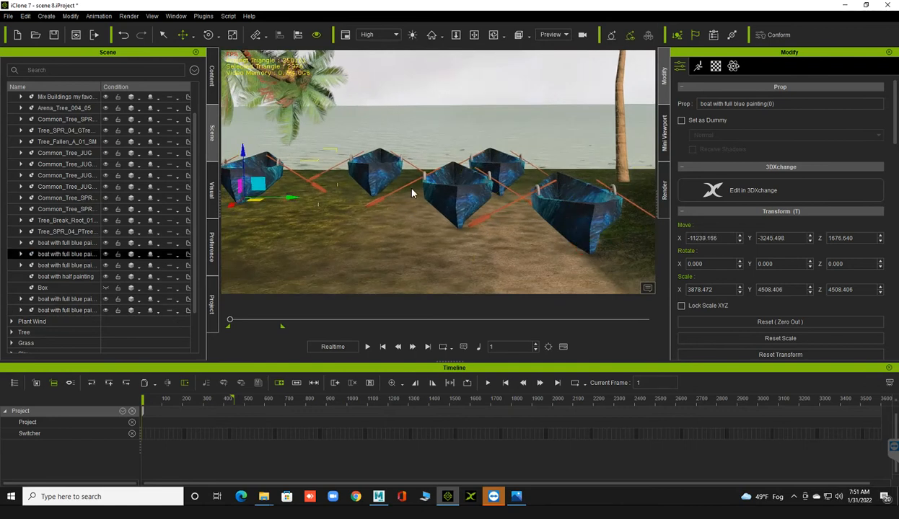
left_click(509, 155)
left_click(492, 168)
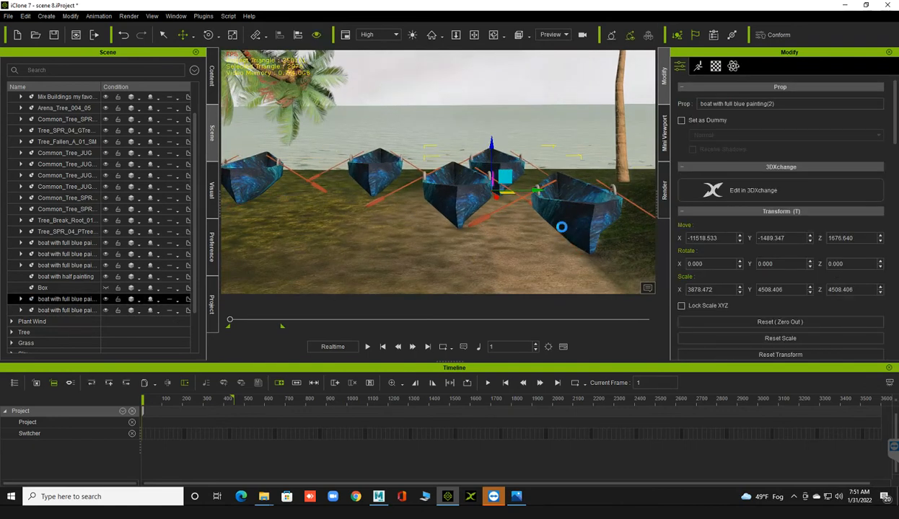
left_click(544, 218)
Look over the village path beside the tiled-roof house, and go through the scene's list of props
right_click_drag(545, 218, 429, 216)
mouse_move(490, 202)
right_mouse_down()
mouse_move(507, 197)
mouse_move(400, 194)
mouse_move(479, 206)
right_mouse_up()
left_click(512, 199)
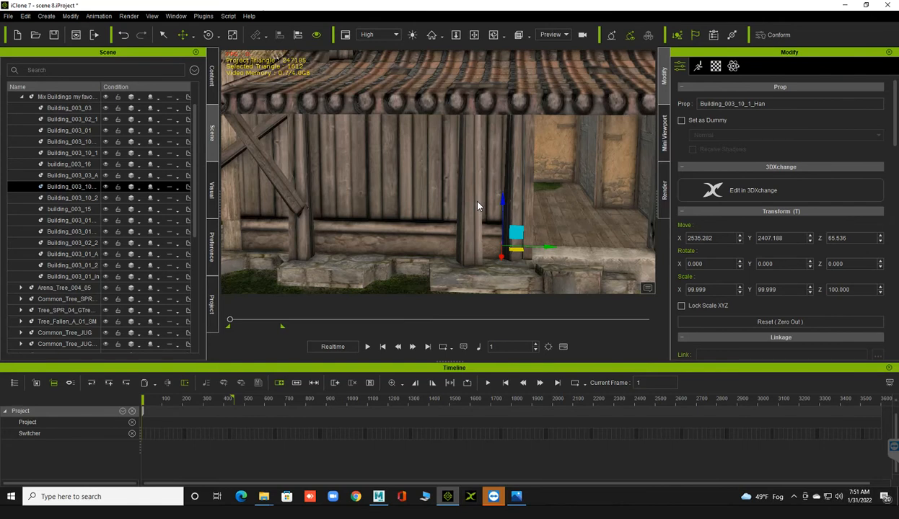
right_click_drag(458, 200, 187, 230)
scroll(154, 229, "down", 5)
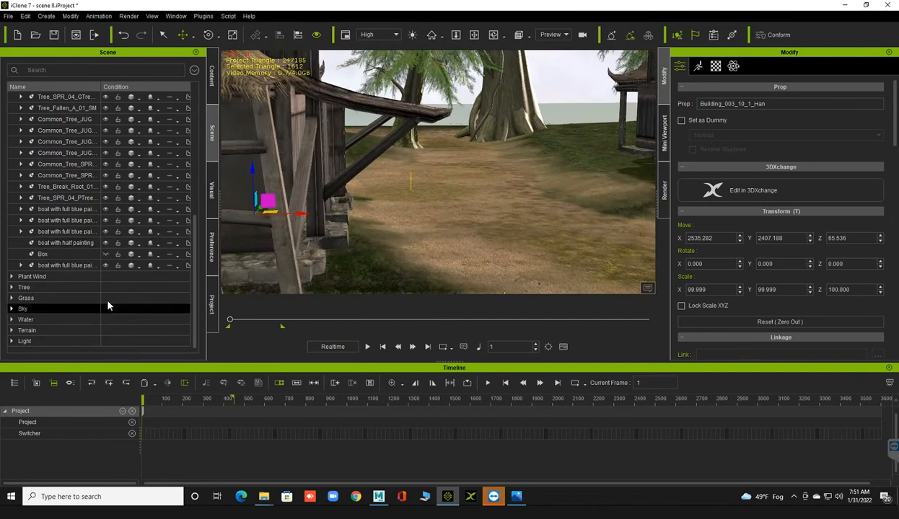
scroll(101, 211, "up", 5)
scroll(104, 216, "up", 3)
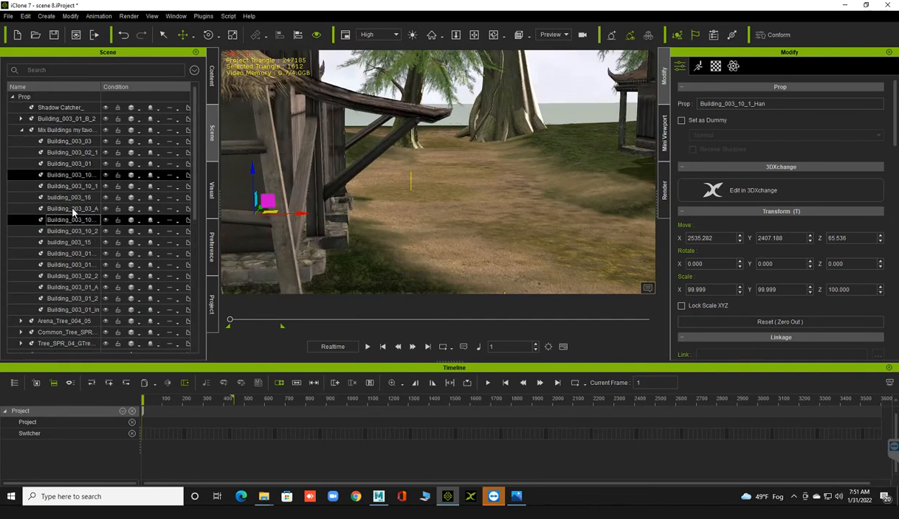
scroll(74, 209, "down", 4)
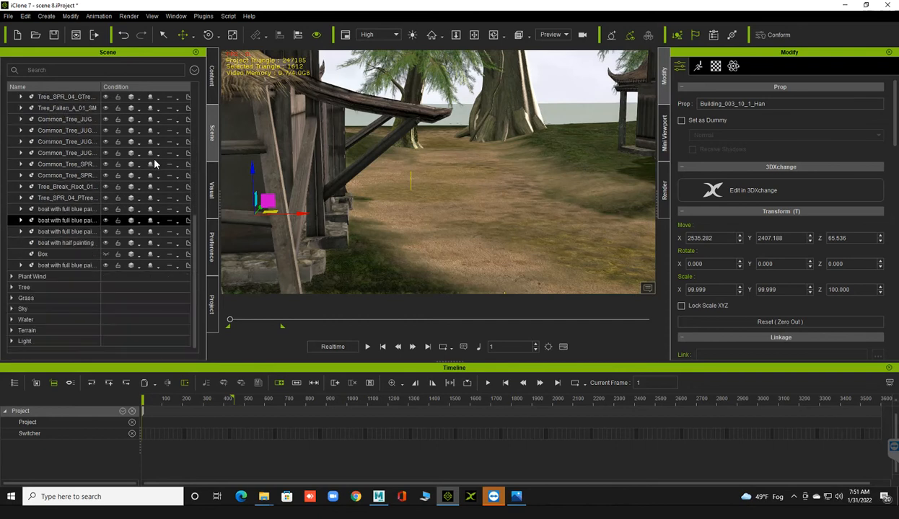
Add the template Sky Tool prop to the scene and set its sun to the west
left_click(211, 73)
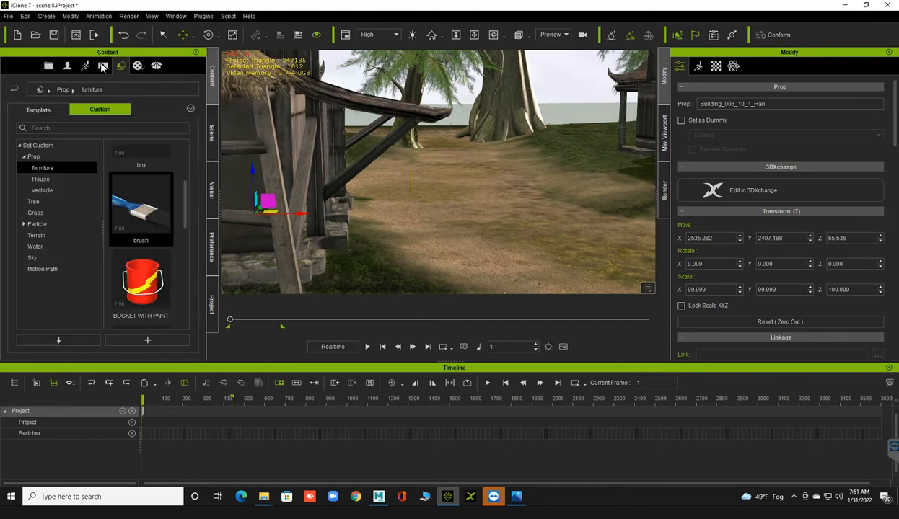
left_click(36, 110)
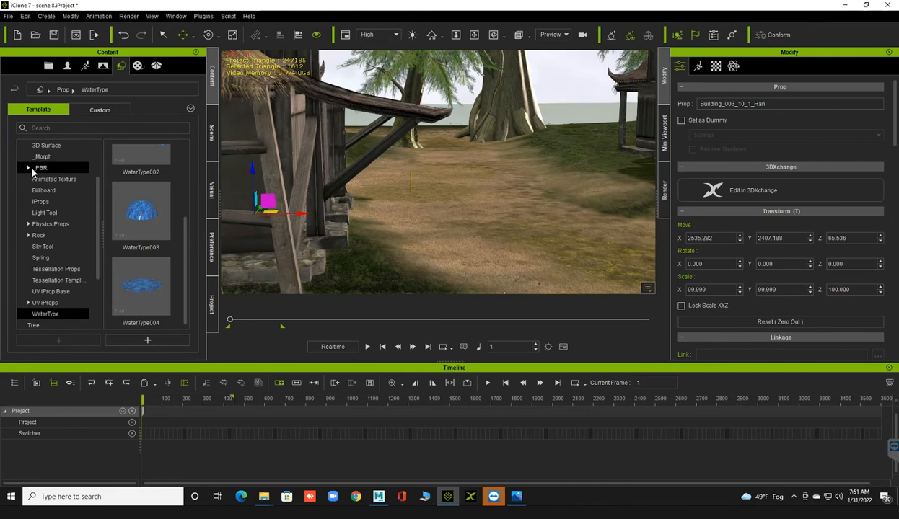
left_click(42, 247)
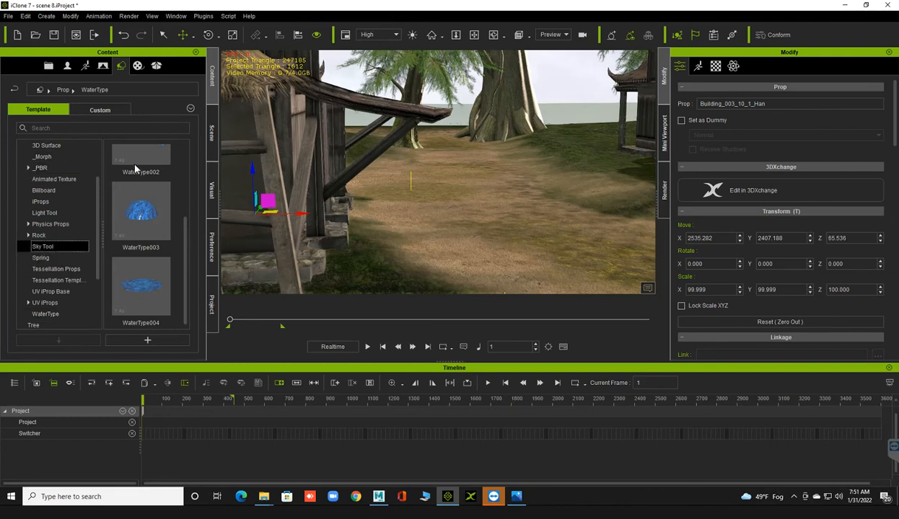
left_click_drag(136, 169, 376, 150)
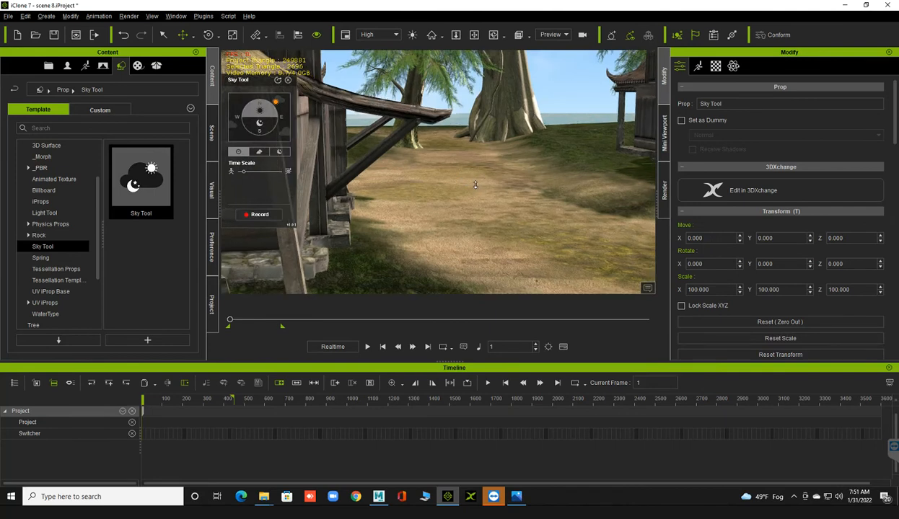
right_click_drag(442, 214, 413, 201)
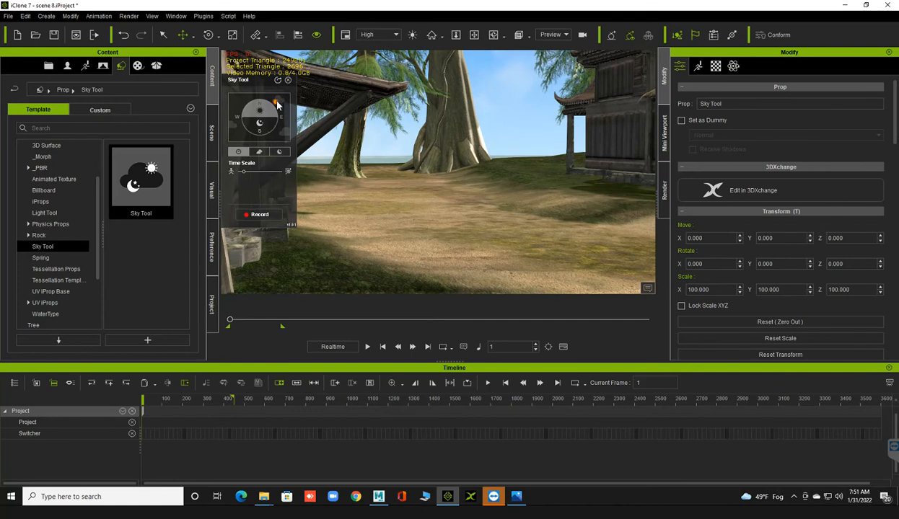
left_click_drag(277, 102, 243, 126)
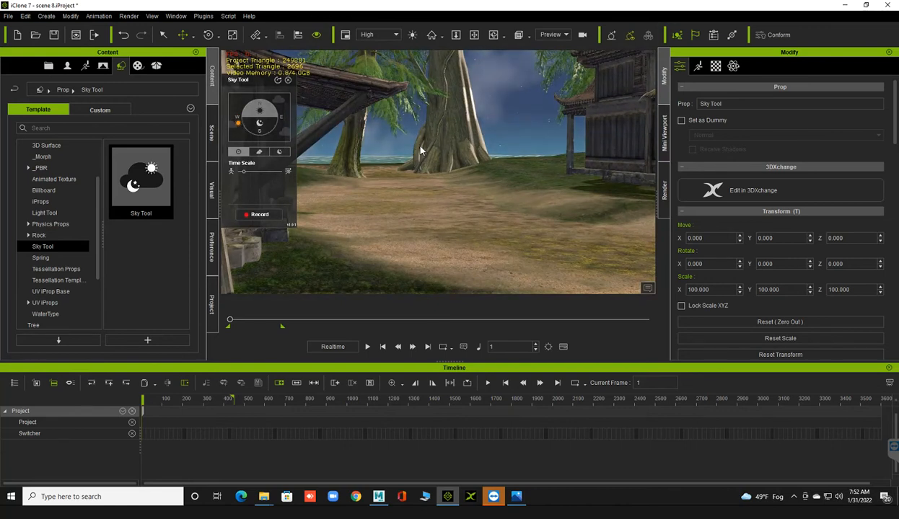
Extend the playback range to the end of the timeline and start recording the Sky Tool's passing time
scroll(415, 150, "up", 3)
middle_click_drag(425, 146, 422, 160)
right_click_drag(421, 161, 411, 141)
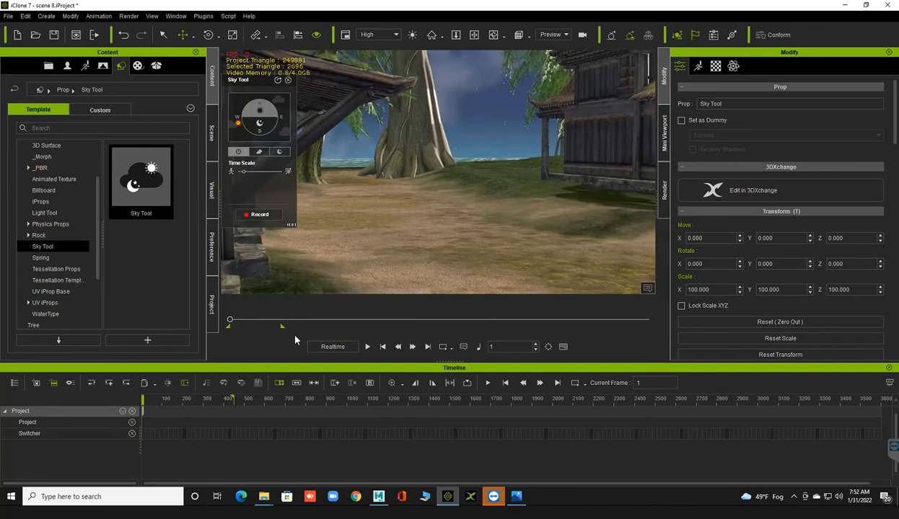
left_click_drag(282, 329, 674, 321)
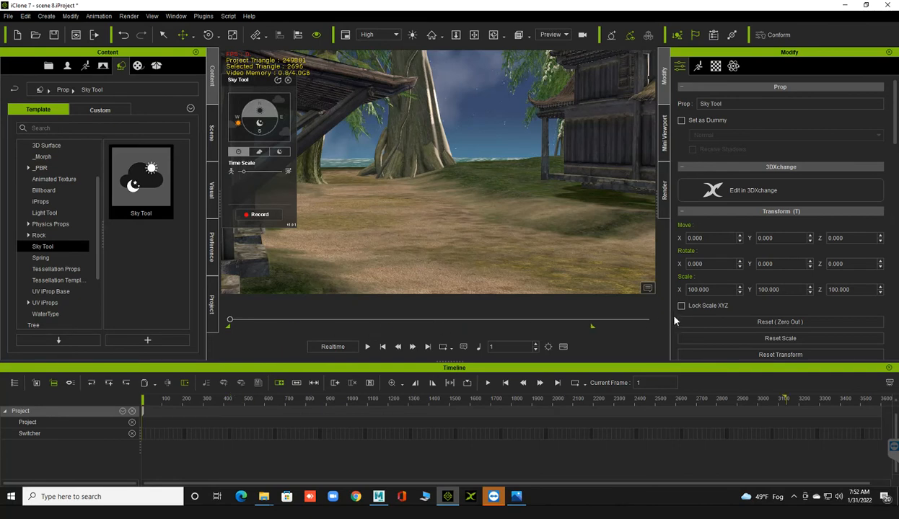
left_click(257, 215)
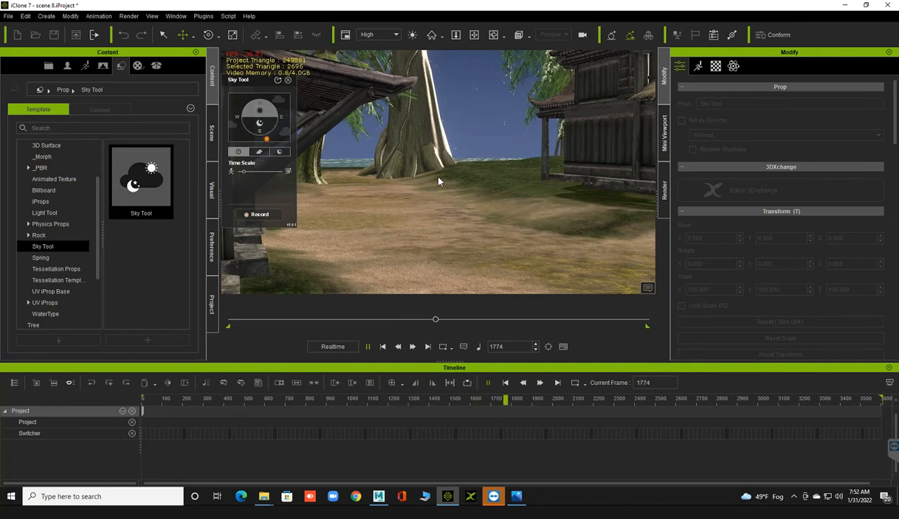
Check the houses and trees under the changing night sky, and stop the recording at about frame 3218
scroll(438, 181, "down", 4)
scroll(460, 181, "down", 5)
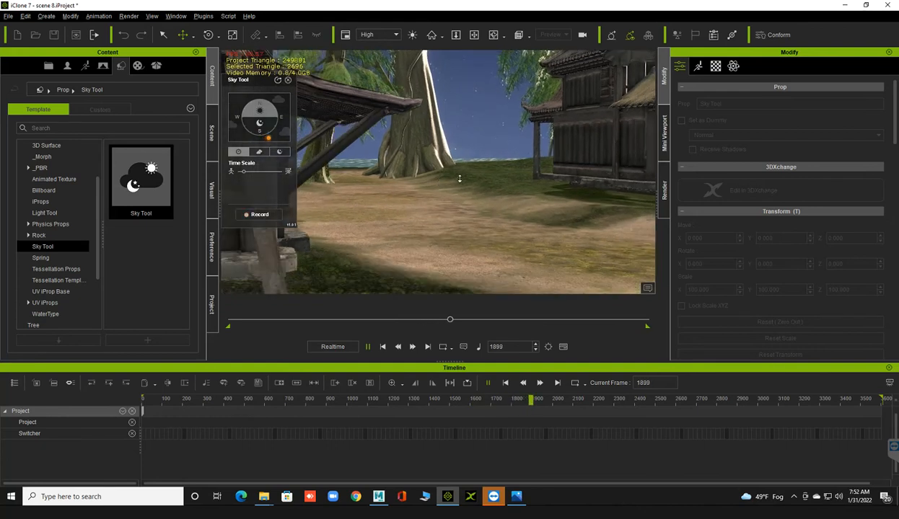
scroll(491, 177, "down", 4)
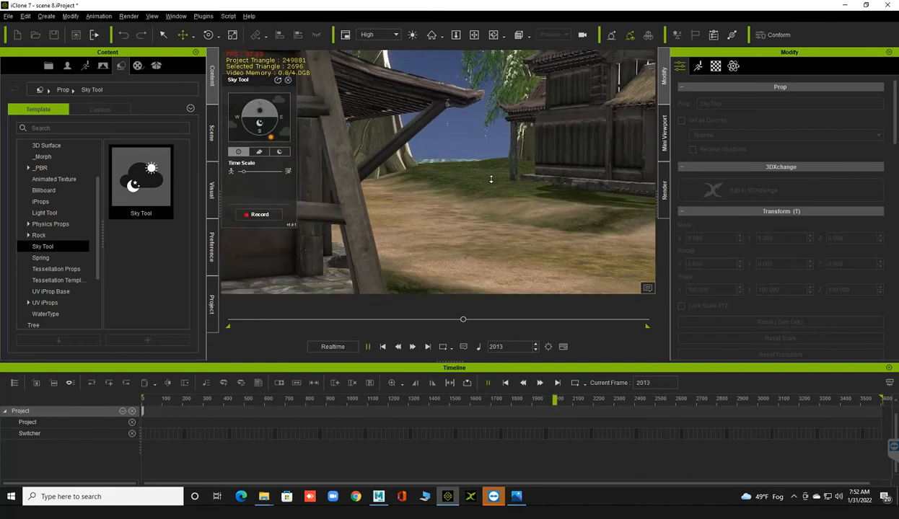
middle_click_drag(499, 162, 476, 208)
right_click_drag(476, 208, 480, 146)
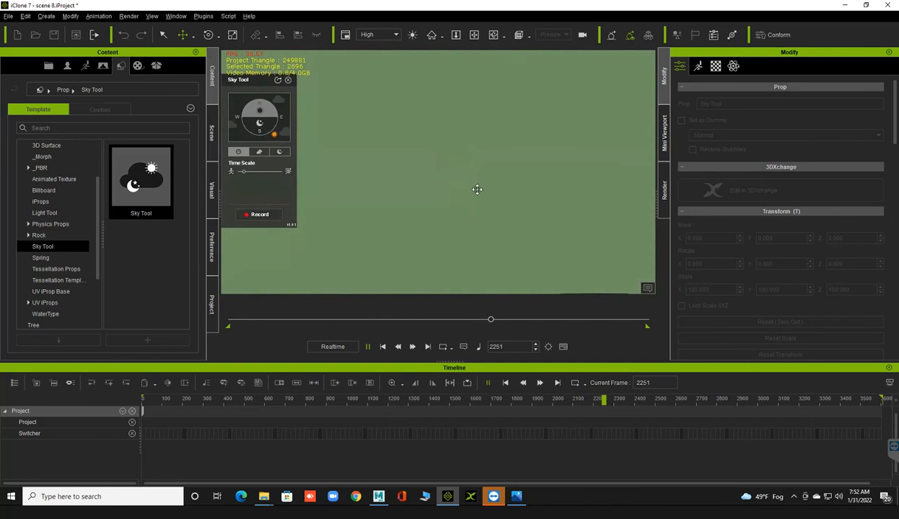
middle_click_drag(477, 190, 465, 274)
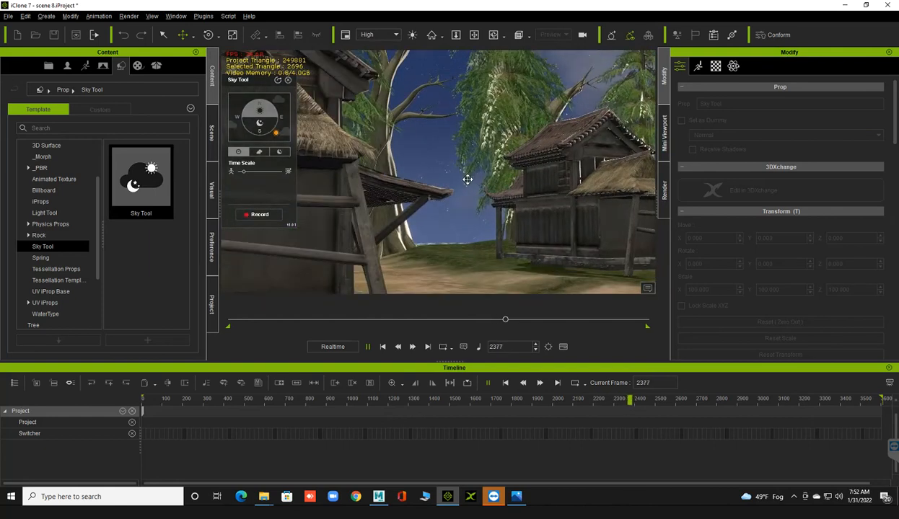
middle_click_drag(468, 179, 426, 199)
scroll(426, 198, "up", 3)
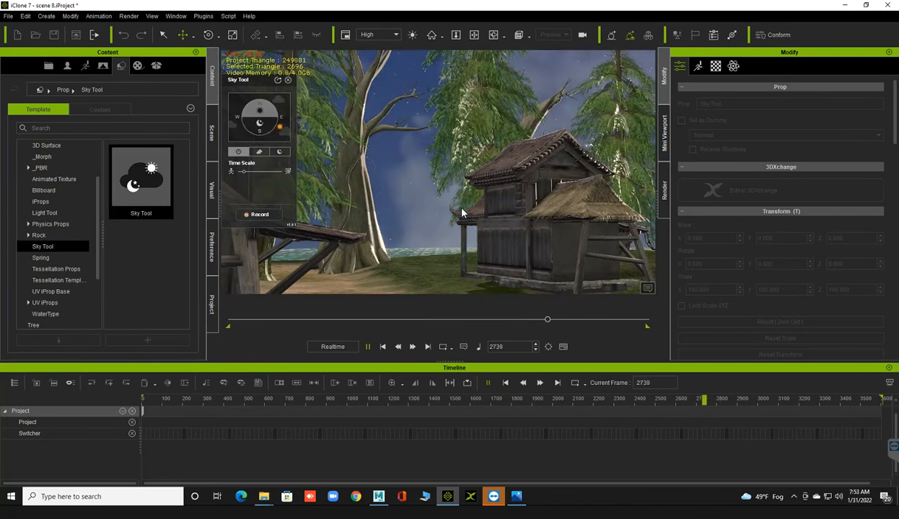
middle_click_drag(462, 213, 465, 214)
right_click_drag(466, 214, 487, 207)
middle_click_drag(439, 208, 303, 225)
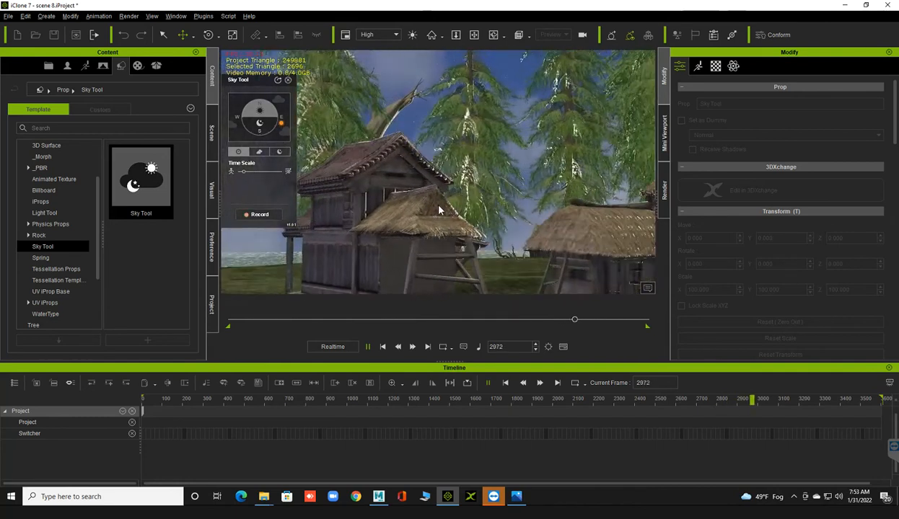
right_click_drag(447, 208, 481, 202)
middle_click_drag(481, 202, 517, 196)
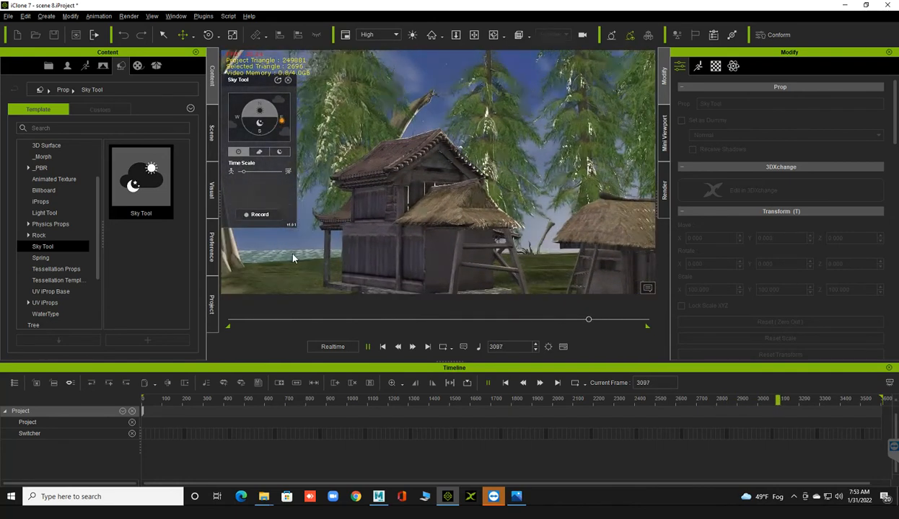
left_click(259, 215)
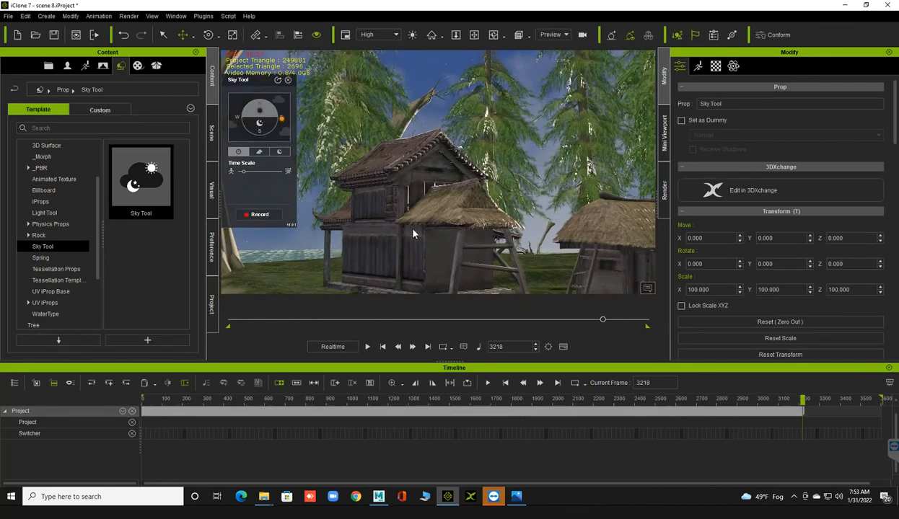
Close the Sky Tool controls and return the playhead to frame 1
right_click_drag(426, 246, 472, 286)
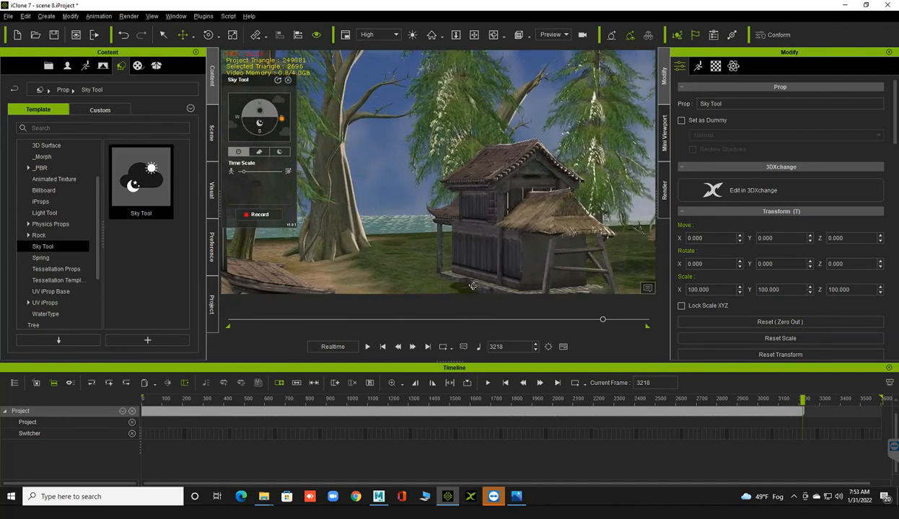
scroll(292, 84, "down", 3)
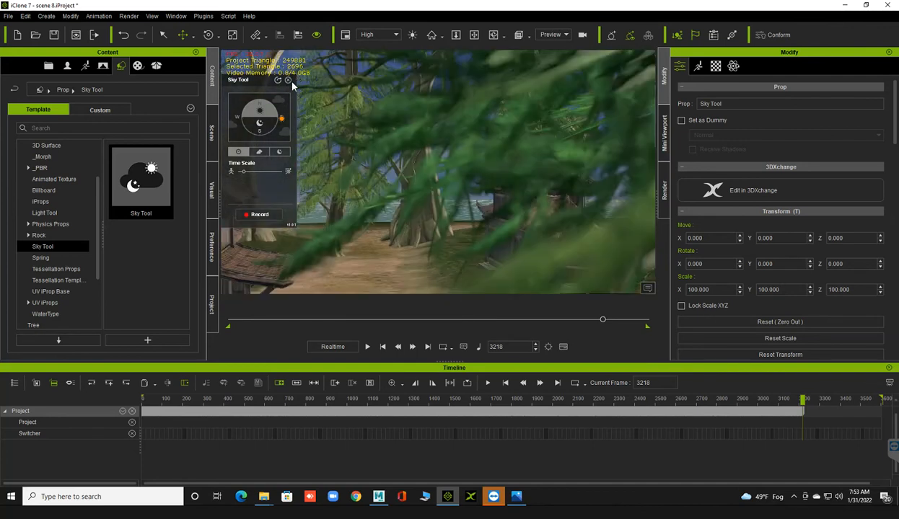
left_click(287, 80)
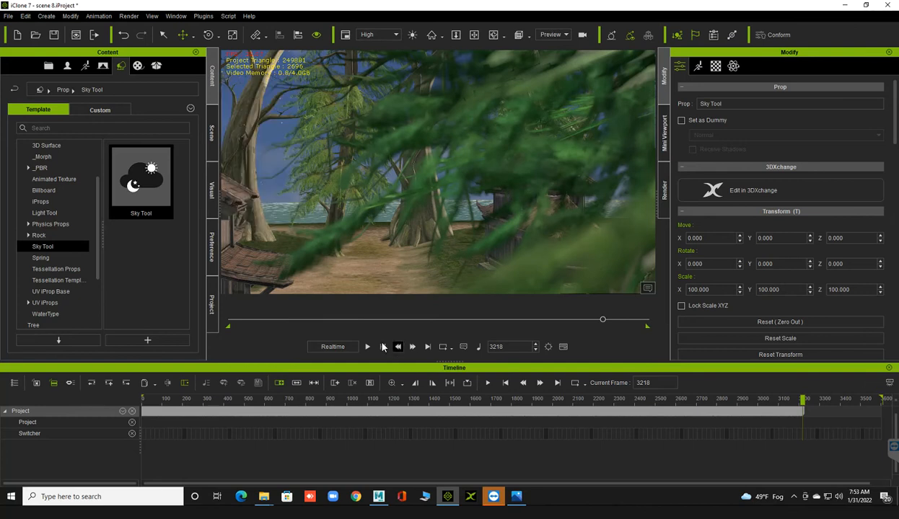
left_click(231, 203)
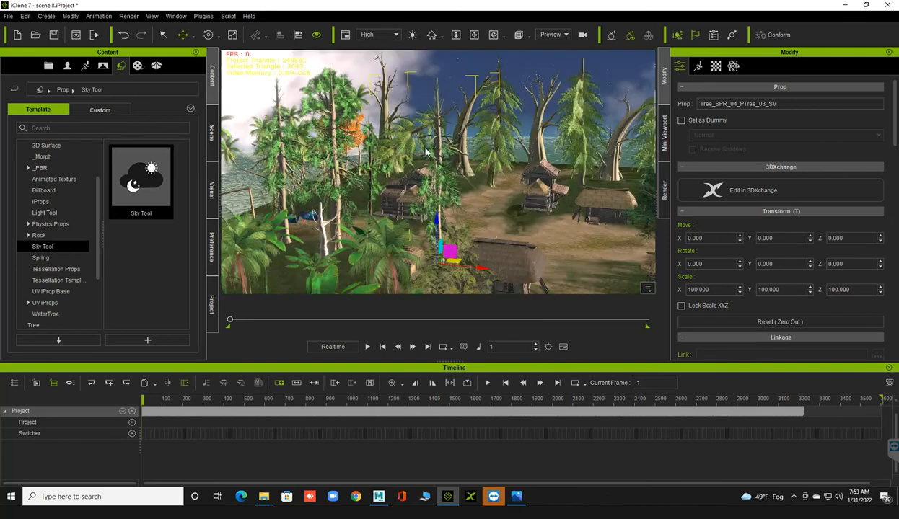
Survey the whole village under the new sky, and select the tiled-roof wooden house Building_003_10_1_Han
right_click_drag(491, 217, 518, 195)
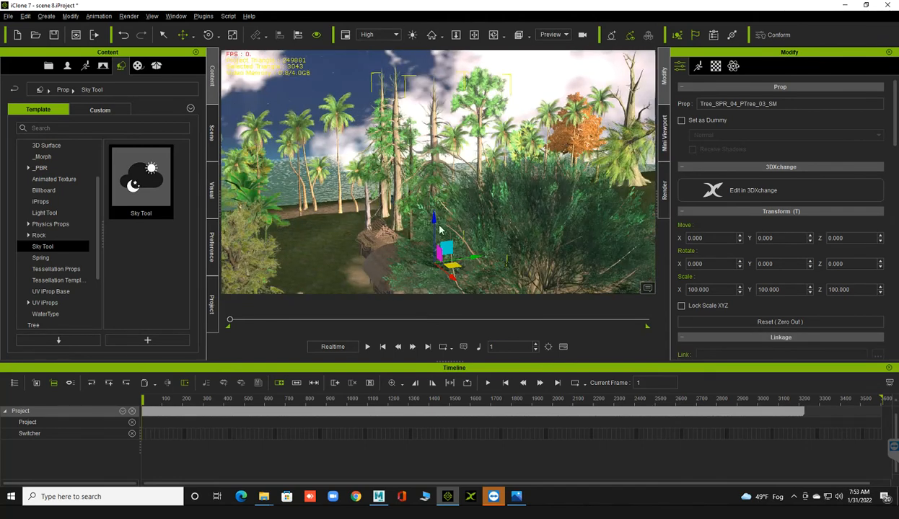
right_click_drag(439, 229, 621, 238)
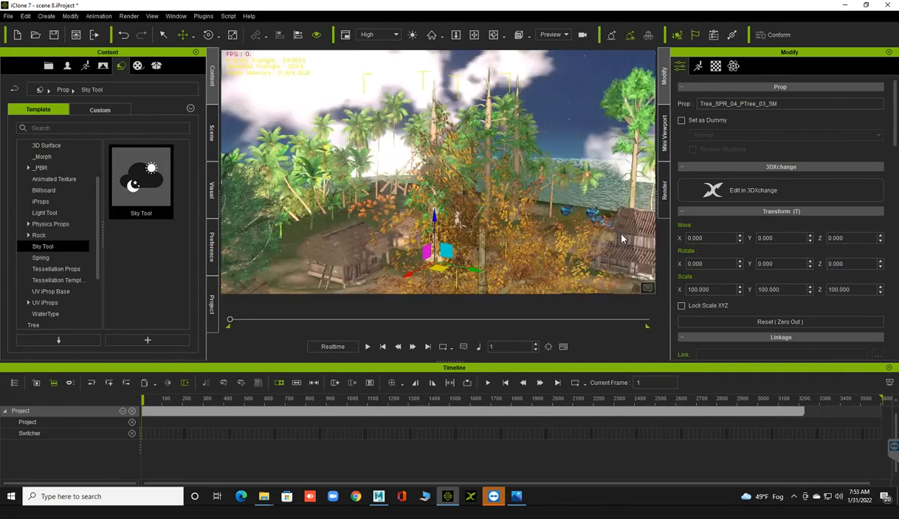
left_click(639, 234)
left_click(639, 234)
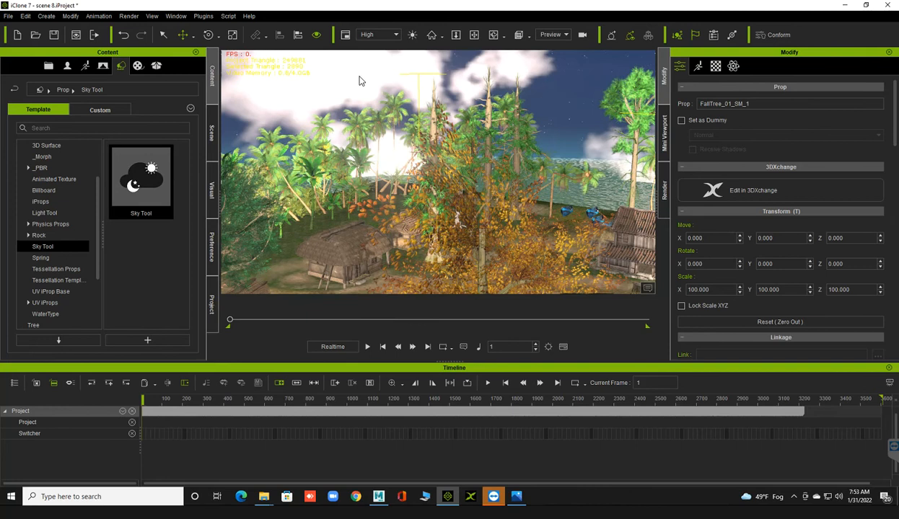
left_click(428, 35)
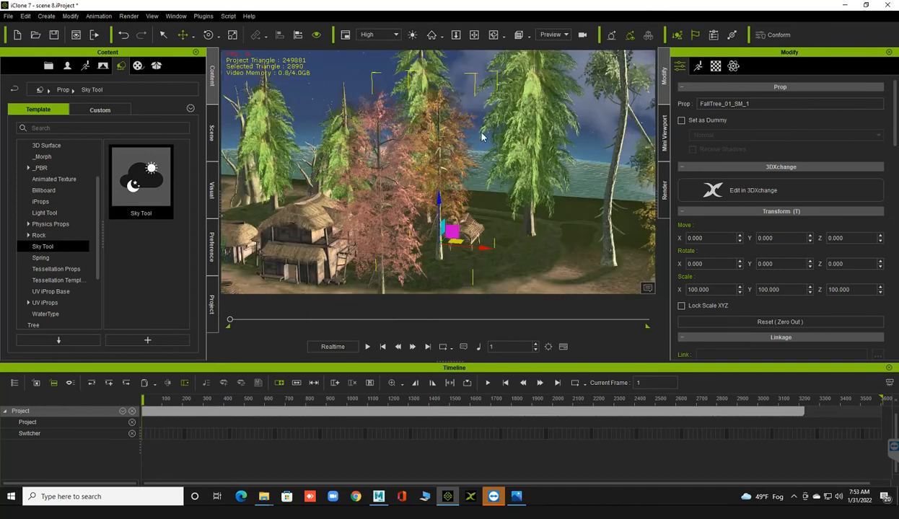
right_click_drag(462, 176, 425, 247)
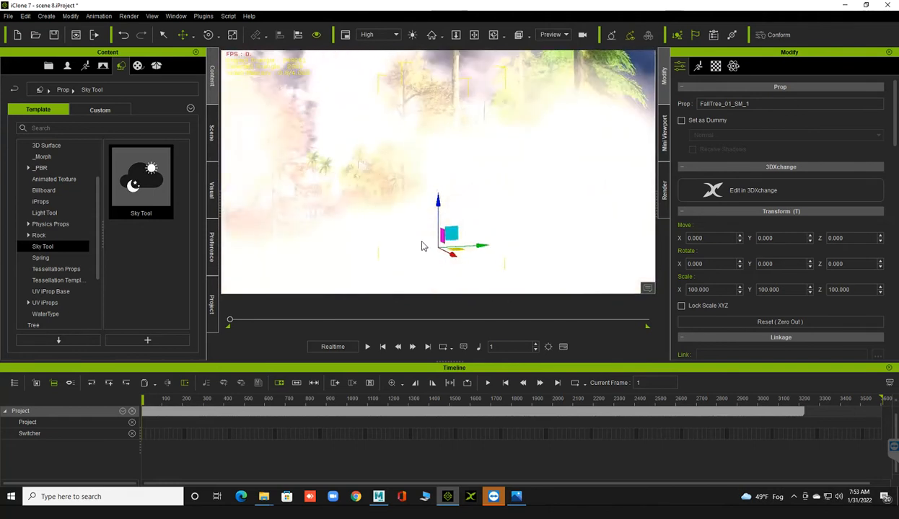
scroll(425, 242, "up", 10)
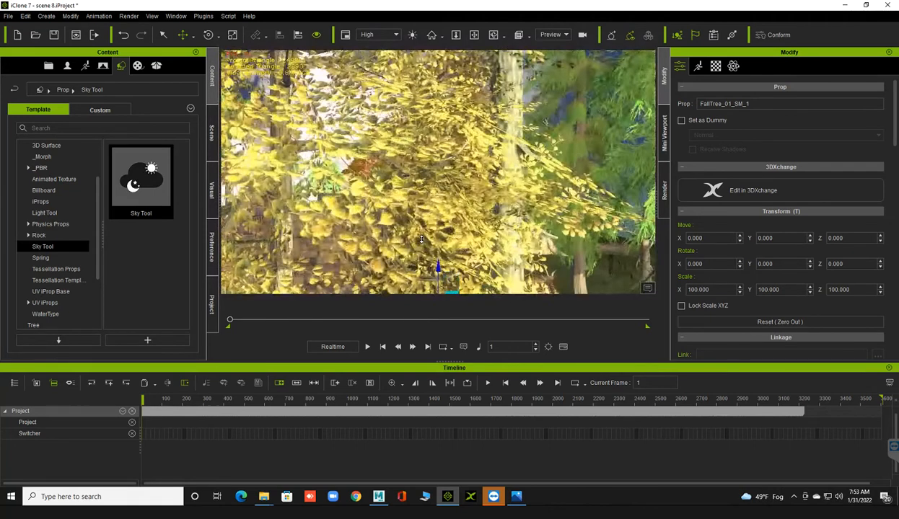
scroll(424, 244, "down", 5)
right_click_drag(412, 255, 450, 231)
left_click(450, 231)
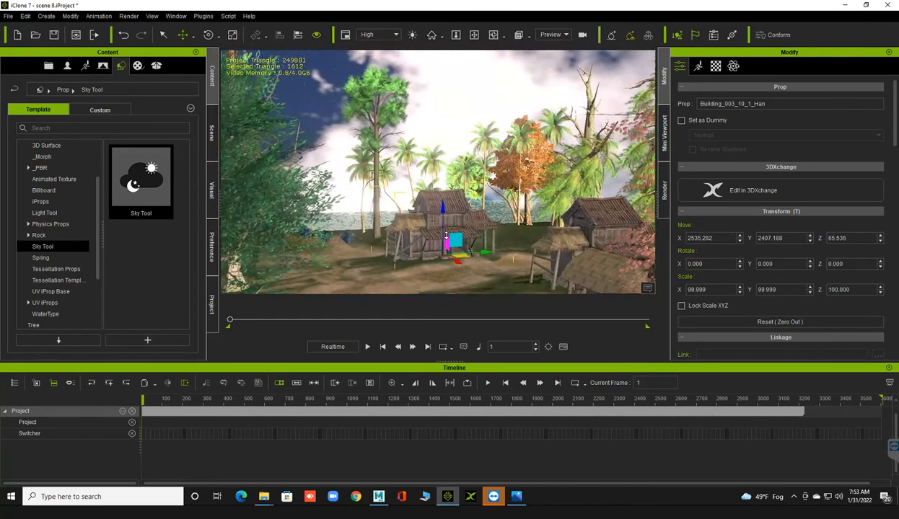
Frame the tiled-roof wooden house closely from the front, and save the scene 8 project
left_click(432, 38)
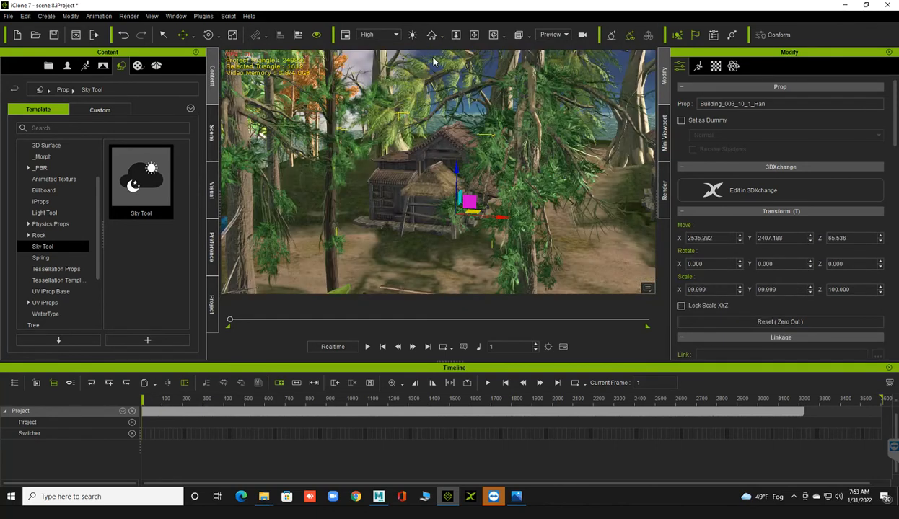
right_click_drag(434, 254, 539, 229)
scroll(477, 250, "up", 3)
scroll(485, 253, "up", 3)
right_click_drag(445, 225, 394, 92)
right_click_drag(398, 171, 373, 198)
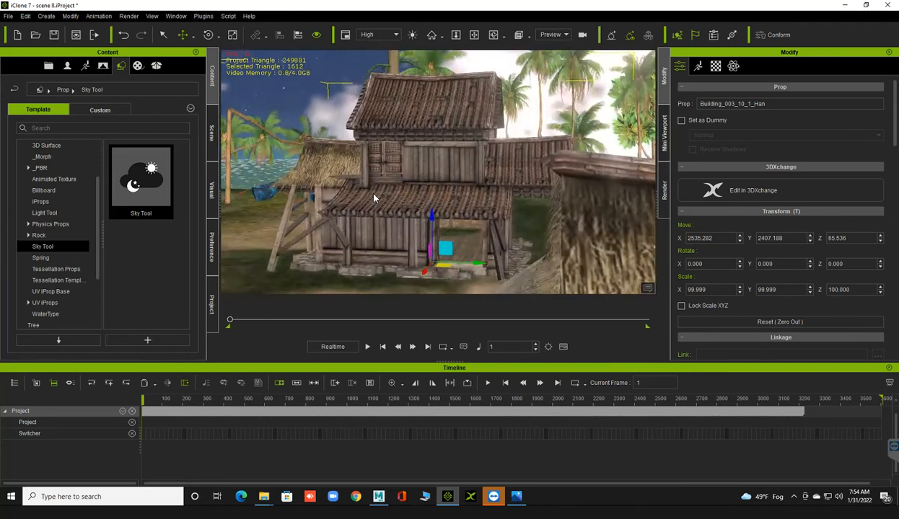
key("ctrl+s")
scroll(461, 257, "up", 3)
scroll(473, 258, "up", 3)
scroll(484, 255, "up", 6)
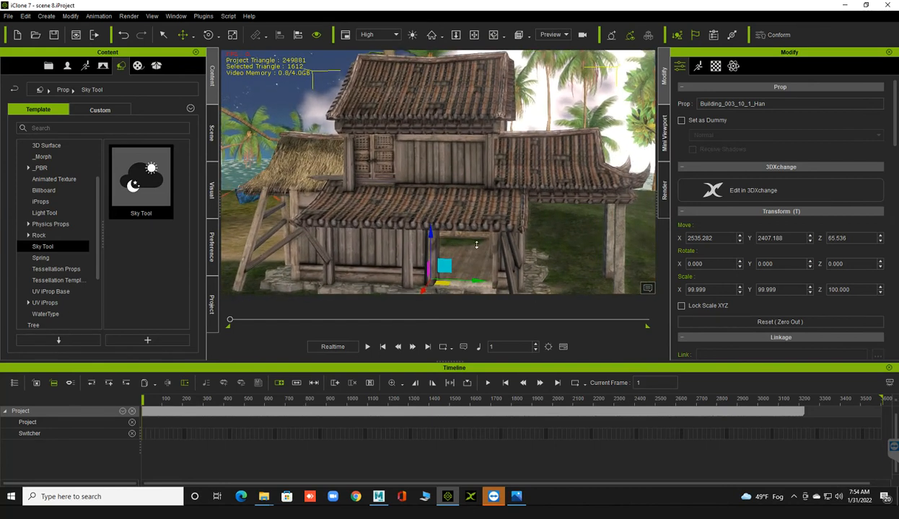
Lower the tiled-roof wooden house slightly to a Z position of about 63.166, checking the floor through its open doorway
scroll(435, 213, "down", 5)
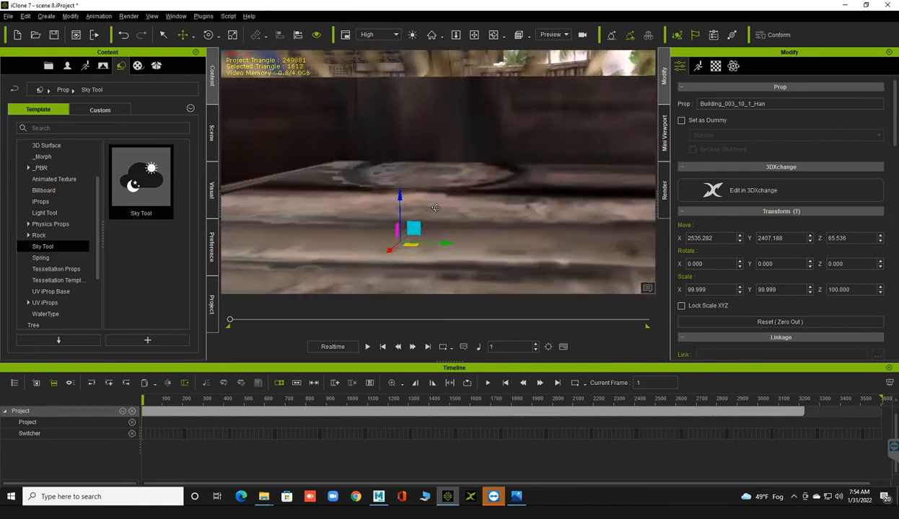
scroll(433, 211, "up", 4)
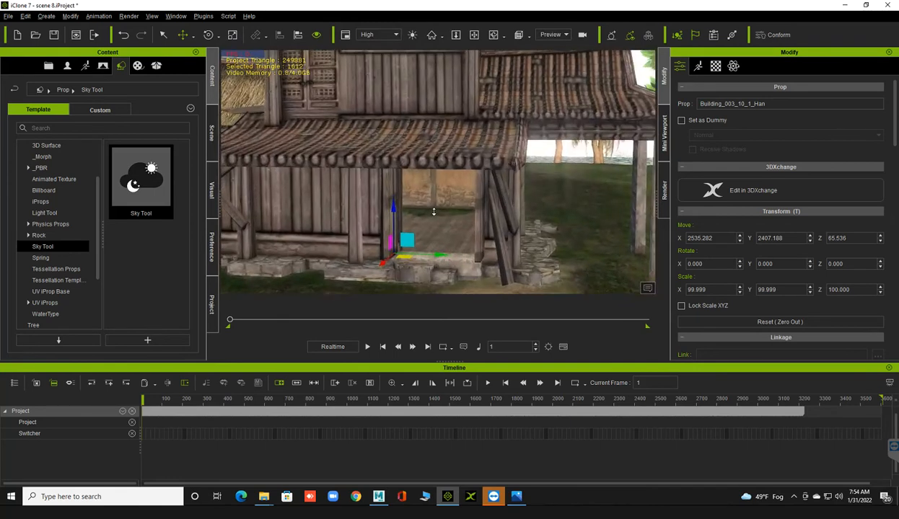
scroll(436, 227, "up", 5)
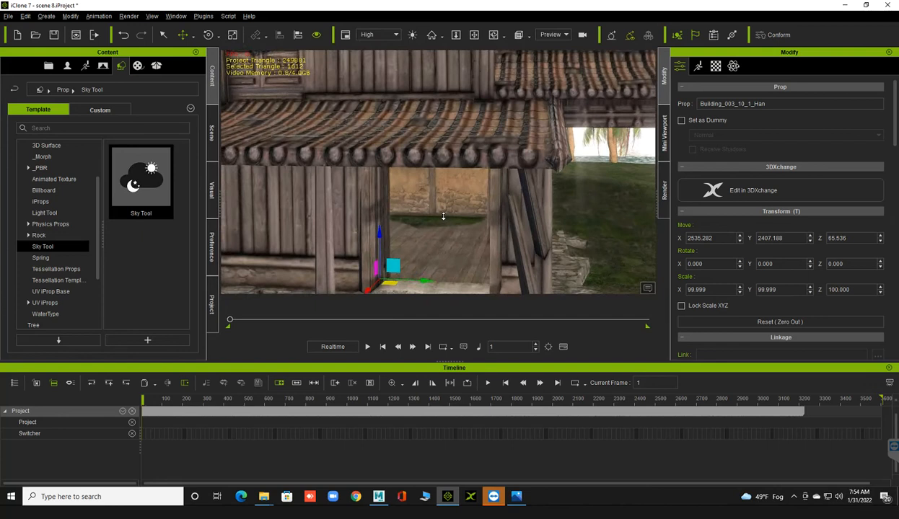
scroll(435, 231, "up", 5)
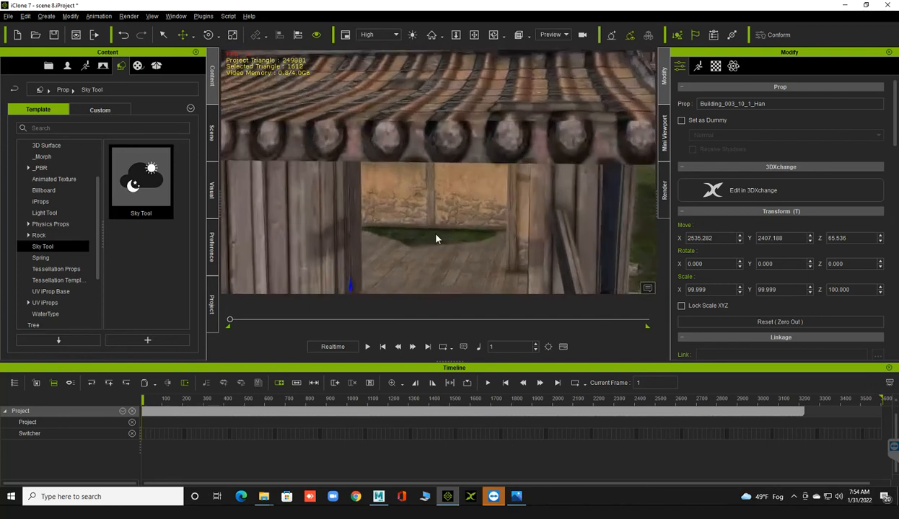
scroll(459, 197, "up", 5)
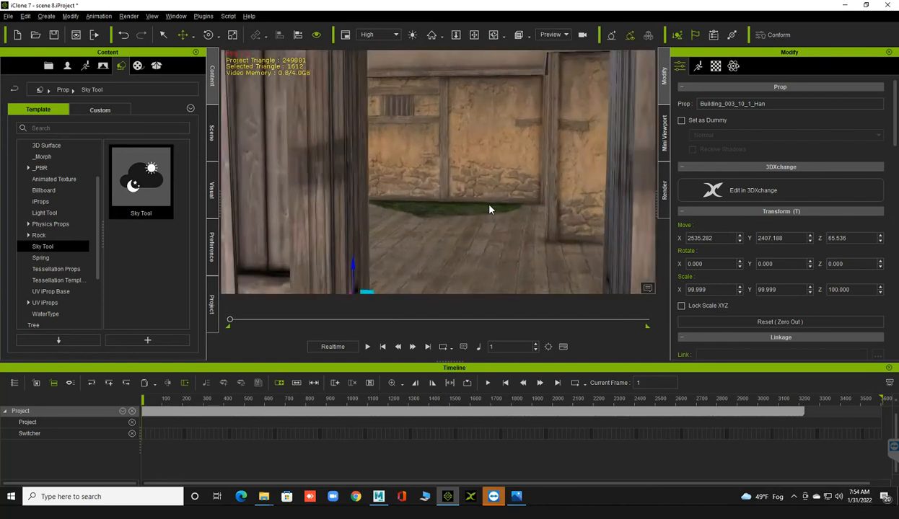
right_click_drag(465, 208, 396, 253)
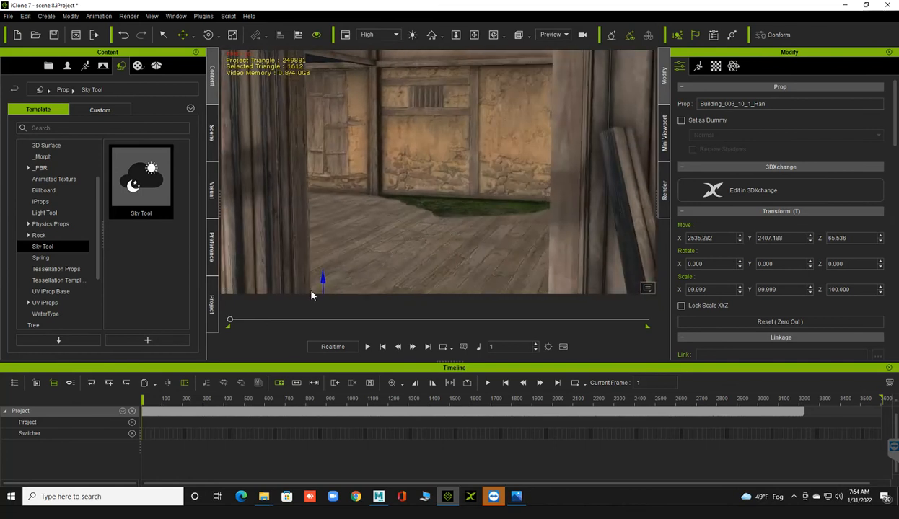
left_click_drag(323, 281, 325, 281)
middle_click_drag(393, 240, 383, 240)
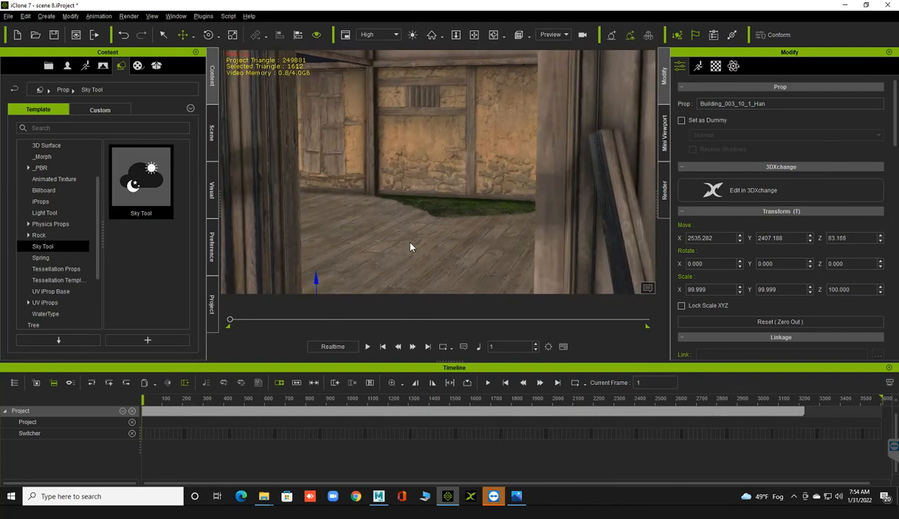
Select the house's interior part Building_003_10_2_Han and frame the grass patch in the wooden floor by the back wall
right_click_drag(405, 243, 410, 242)
left_click(471, 117)
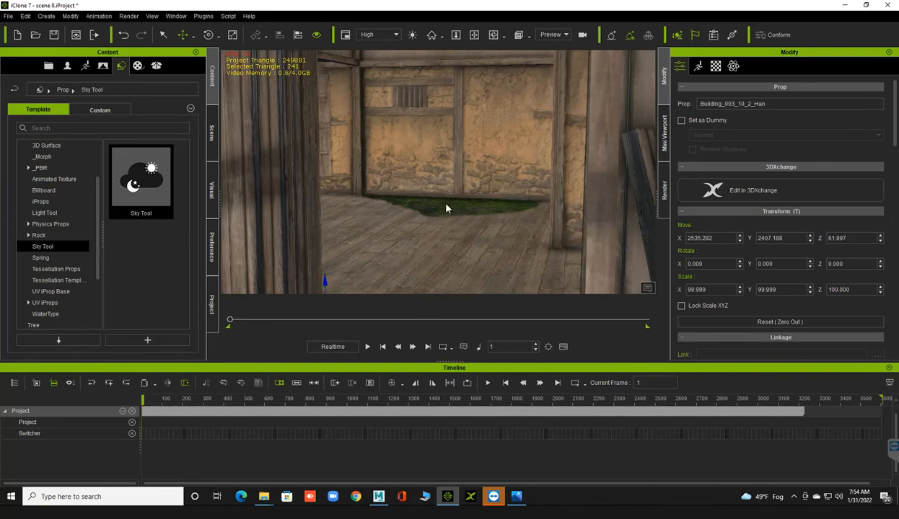
scroll(435, 204, "down", 3)
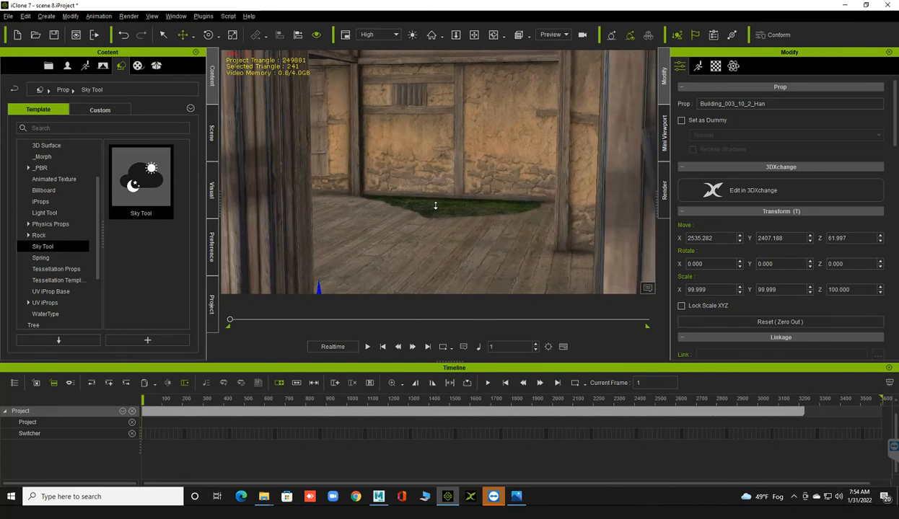
scroll(436, 211, "up", 5)
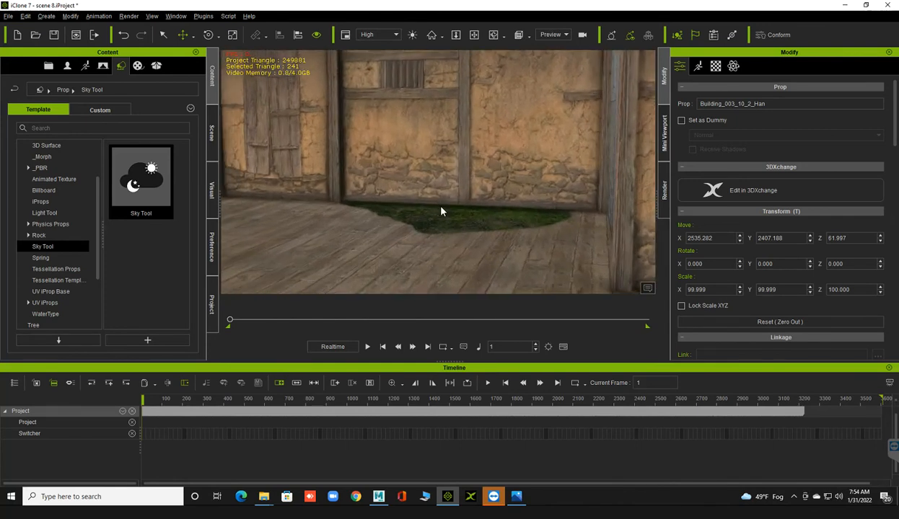
mouse_move(432, 207)
middle_mouse_down()
mouse_move(439, 209)
mouse_move(425, 208)
middle_mouse_up()
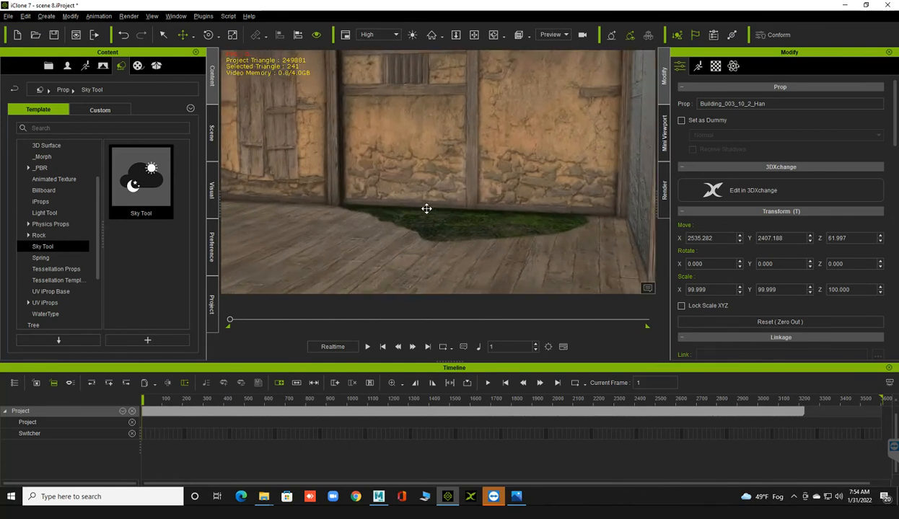
right_click_drag(426, 208, 422, 209)
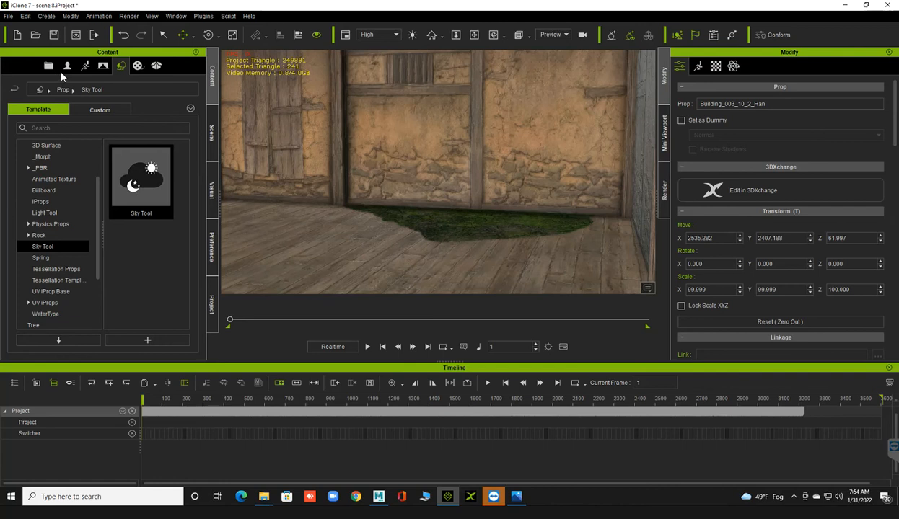
Look through the iProps, Tessellation Props, Tessellation Template, UV iProp Base and Spring prop templates for something suited to the house interior
scroll(42, 167, "up", 2)
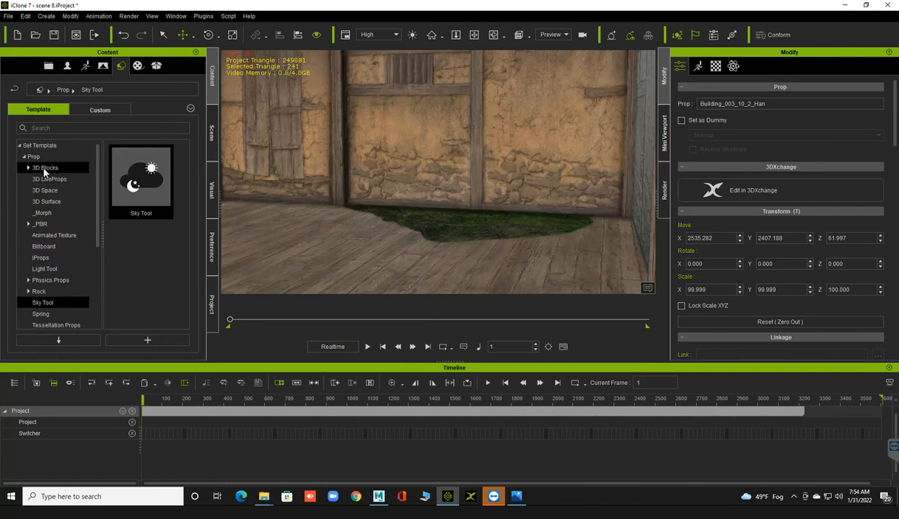
scroll(46, 239, "down", 2)
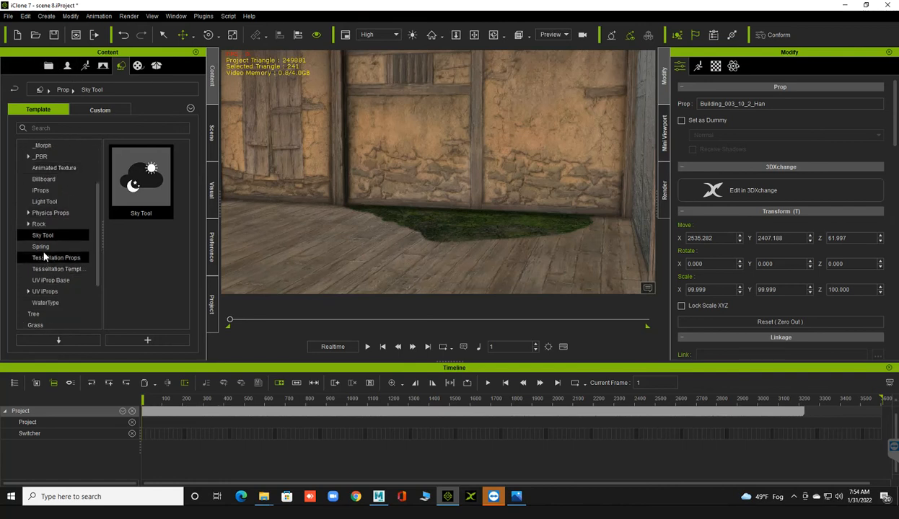
left_click(48, 189)
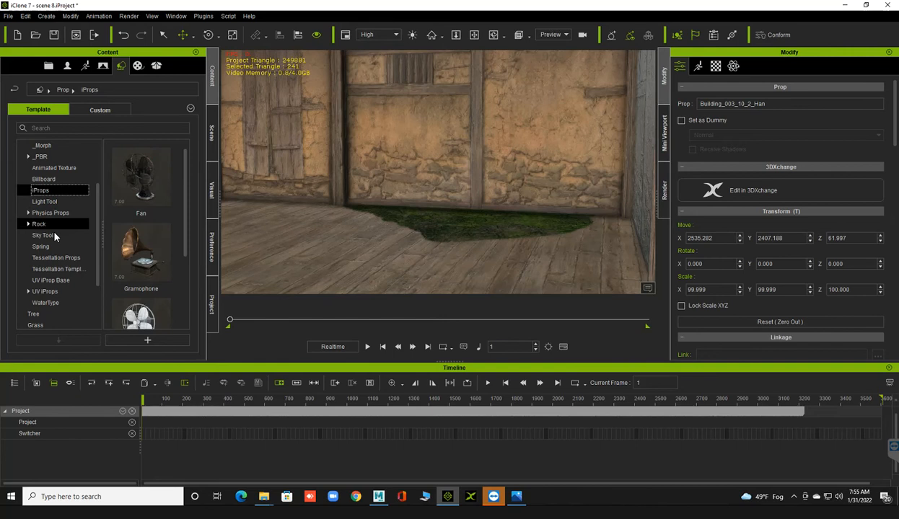
left_click(52, 258)
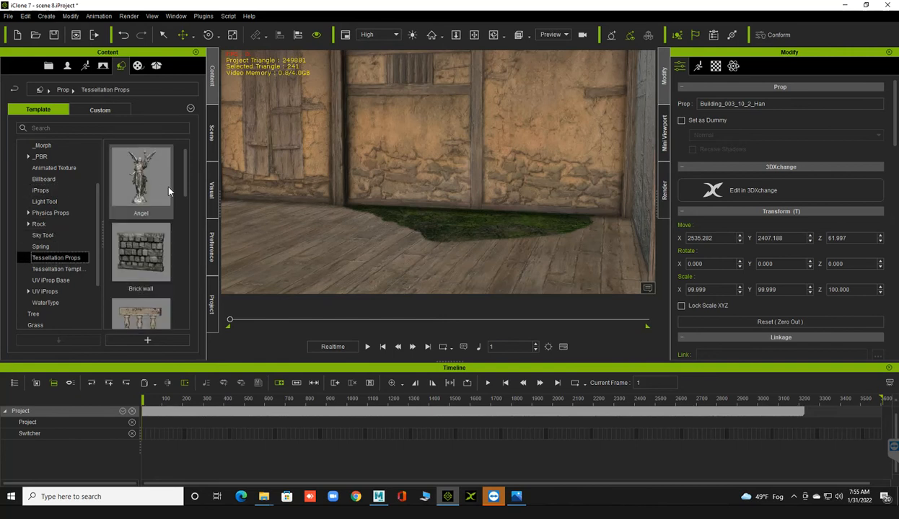
left_click(59, 269)
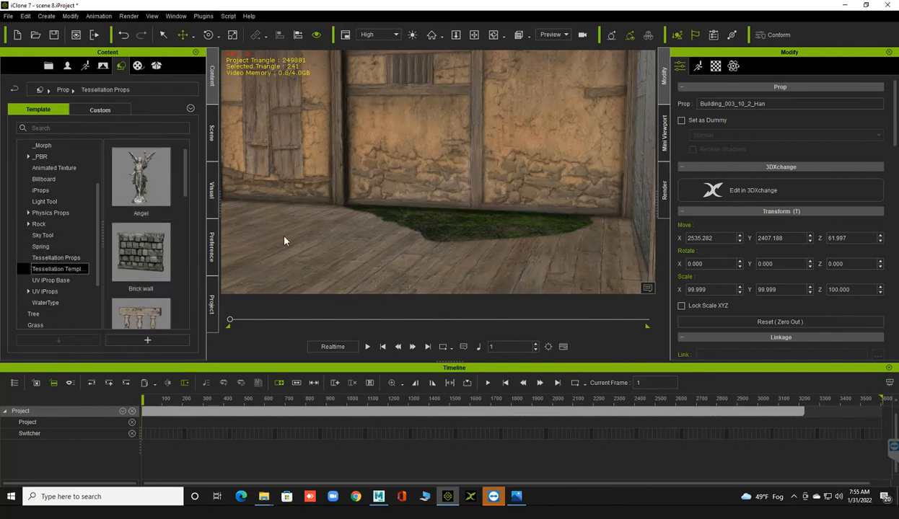
left_click(57, 259)
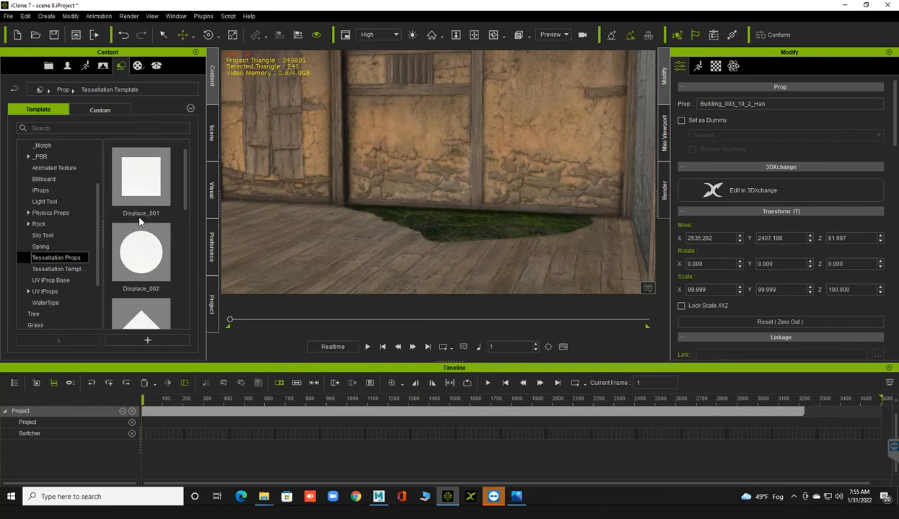
left_click(60, 281)
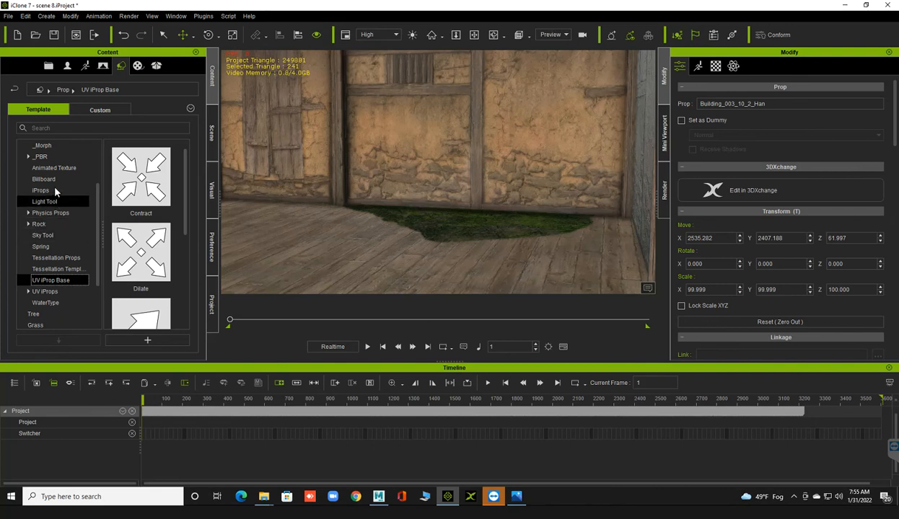
left_click(51, 247)
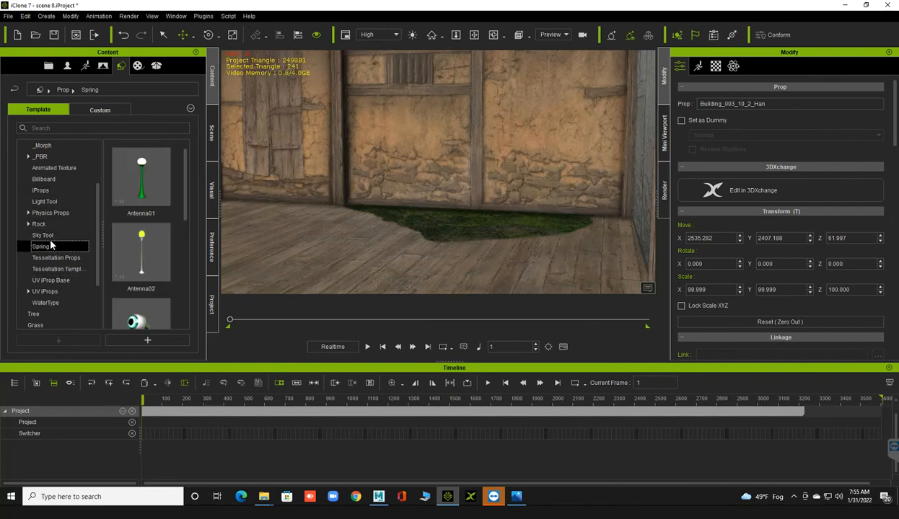
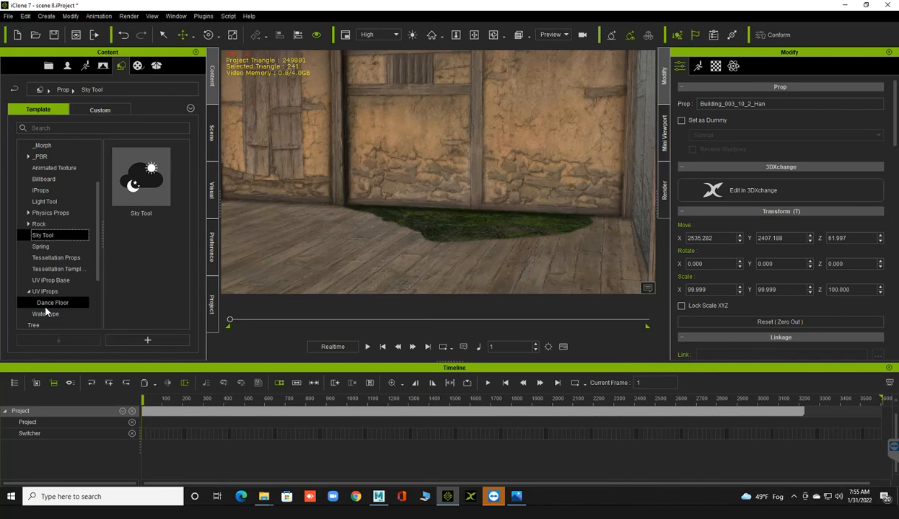
Recheck the Tessellation Props, Tessellation Template and Spring collections for a usable prop
scroll(48, 209, "up", 2)
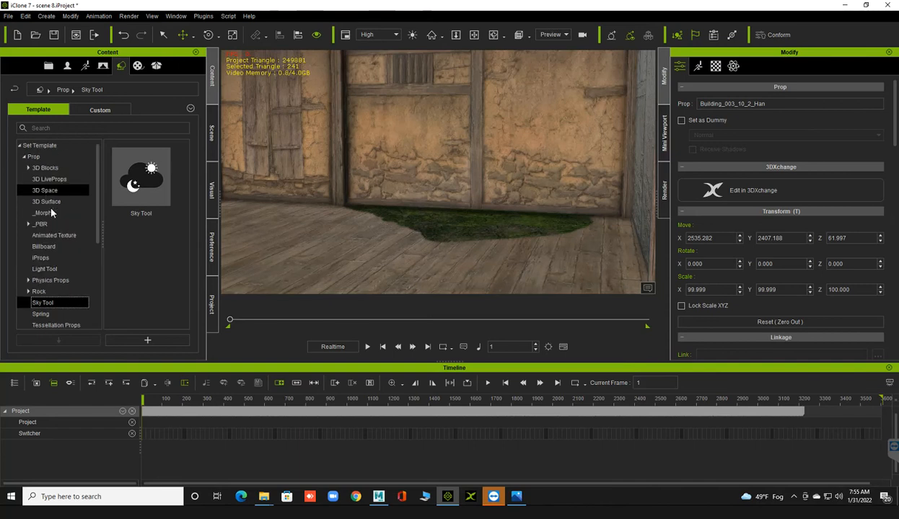
scroll(50, 216, "down", 3)
left_click(52, 223)
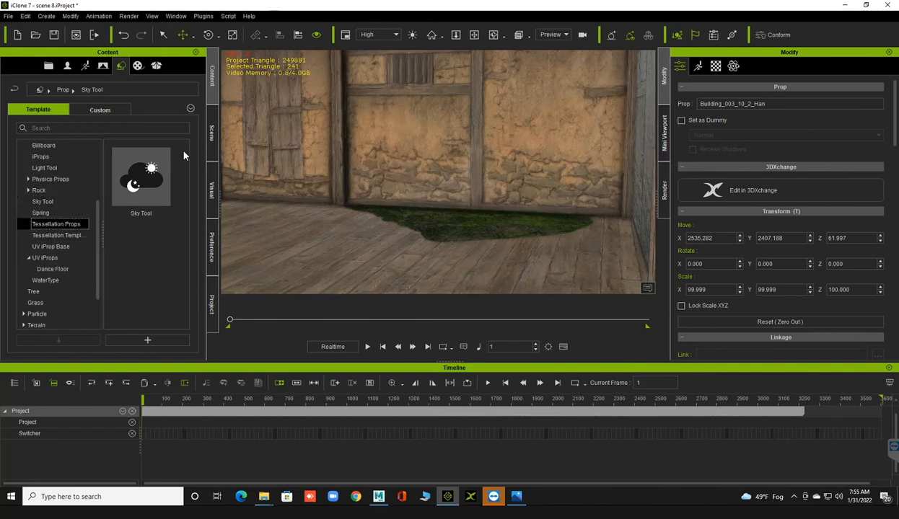
scroll(183, 173, "down", 2)
left_click_drag(185, 194, 188, 173)
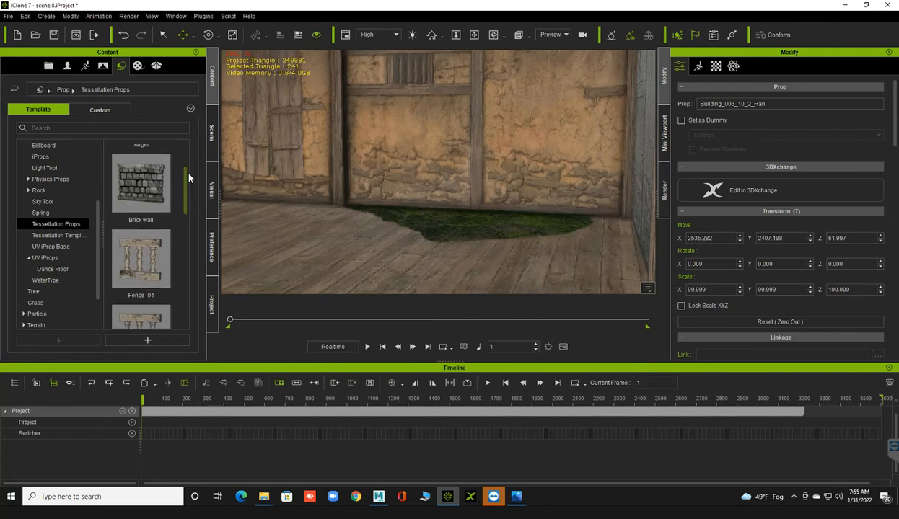
left_click(72, 243)
left_click_drag(185, 190, 60, 207)
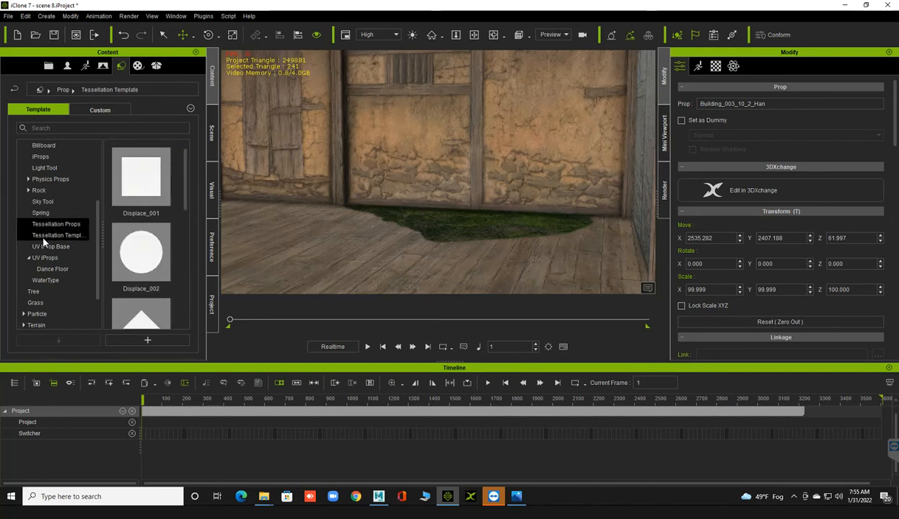
left_click(41, 213)
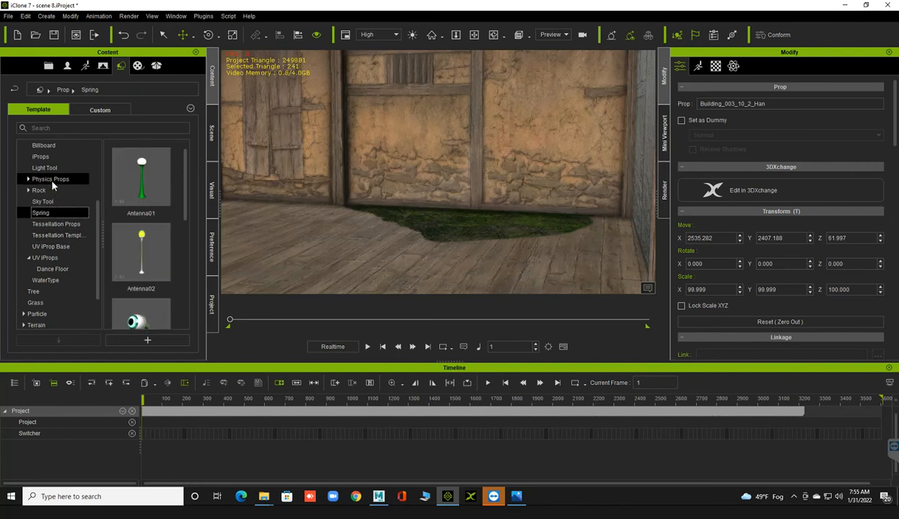
Examine the Physics Props templates, including Rigid Body, Softcloth Props, Constraint Props and the cloth templates, and move on to Light Tool
left_click(39, 179)
left_click(28, 180)
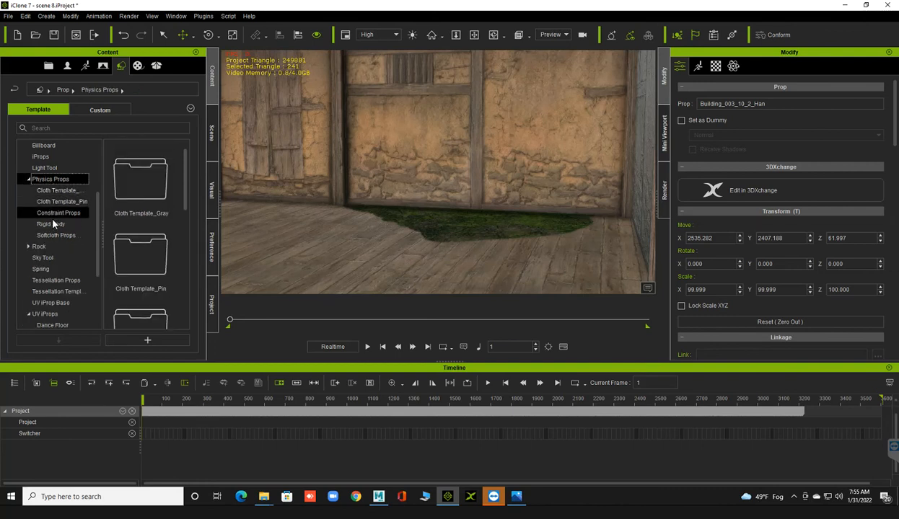
left_click(70, 224)
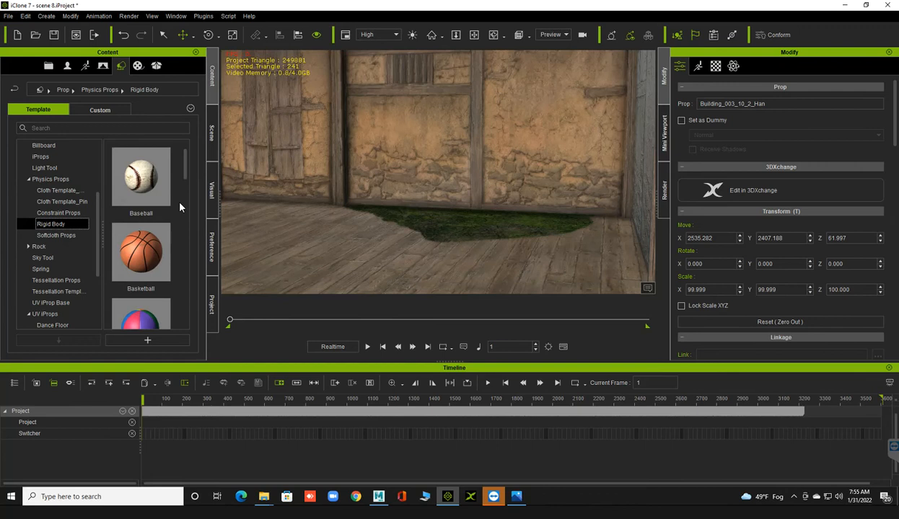
left_click(61, 237)
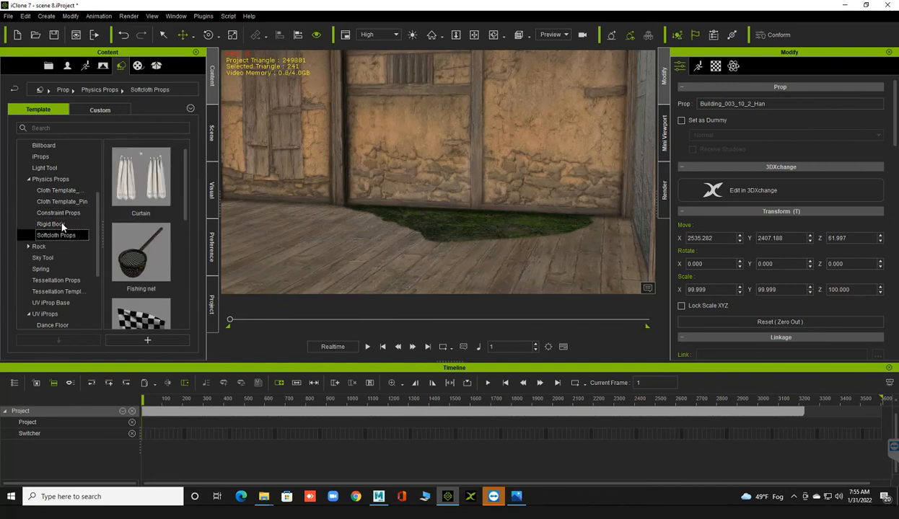
left_click(61, 212)
left_click(70, 201)
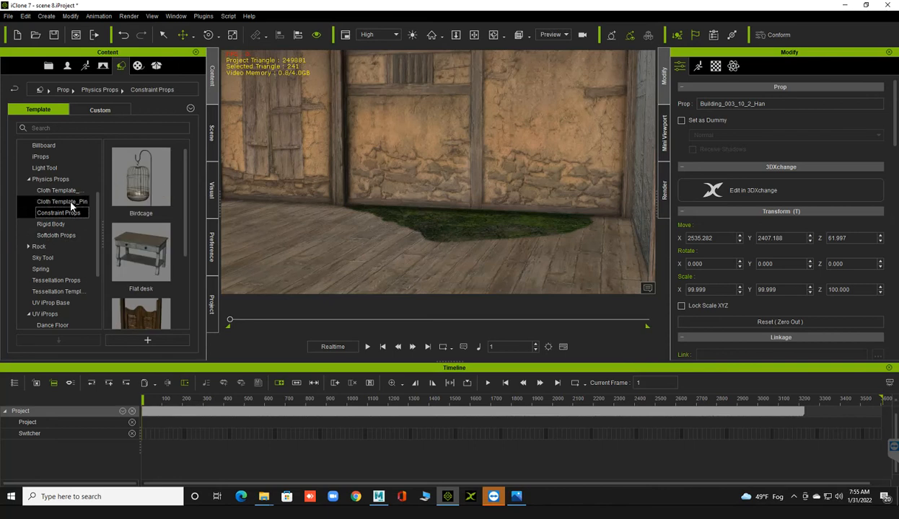
left_click(70, 191)
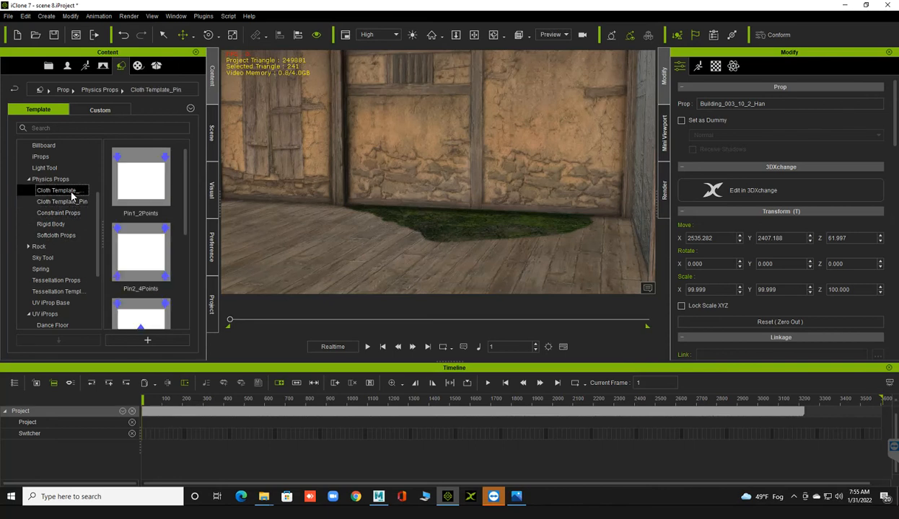
left_click(63, 184)
left_click(58, 166)
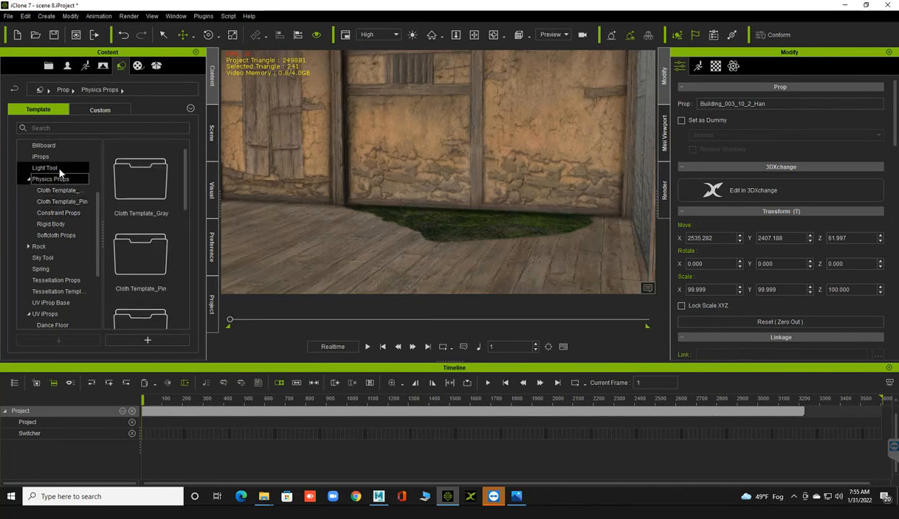
Browse the prop template categories, including Light Tool, Tessellation Props, Spring, Rock, Physics Props and iProps, for furnishings for the room
scroll(57, 165, "up", 1)
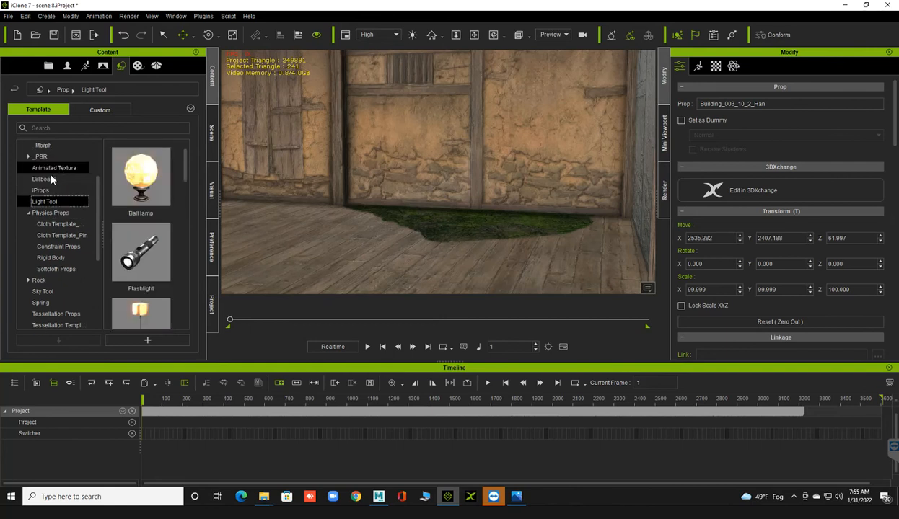
left_click(50, 168)
scroll(62, 205, "down", 3)
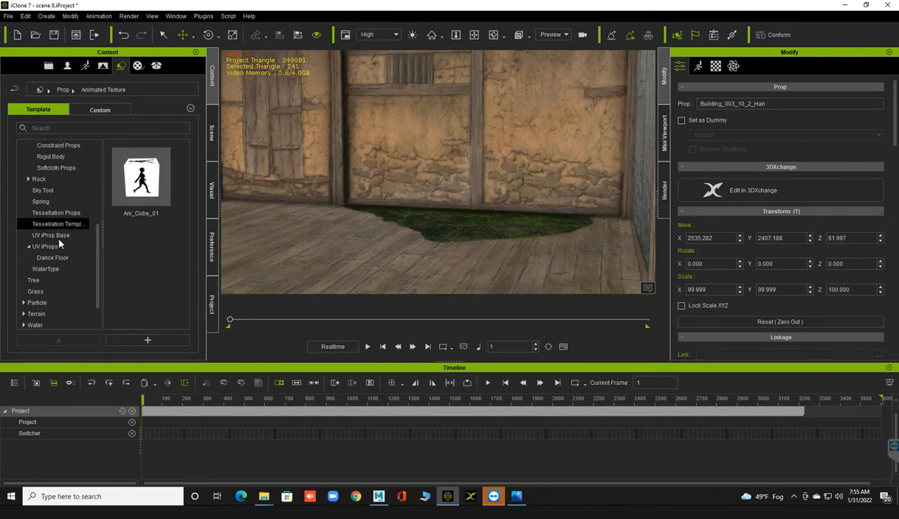
left_click(62, 246)
left_click(63, 233)
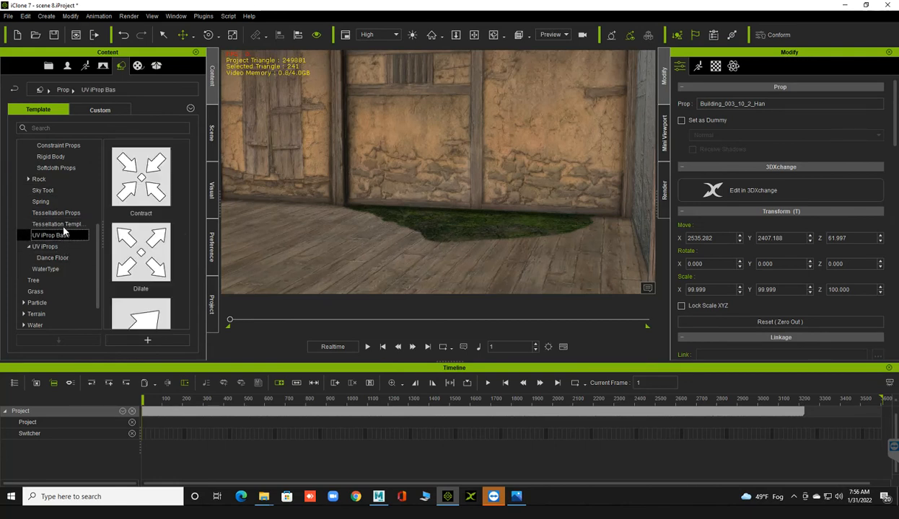
left_click(62, 213)
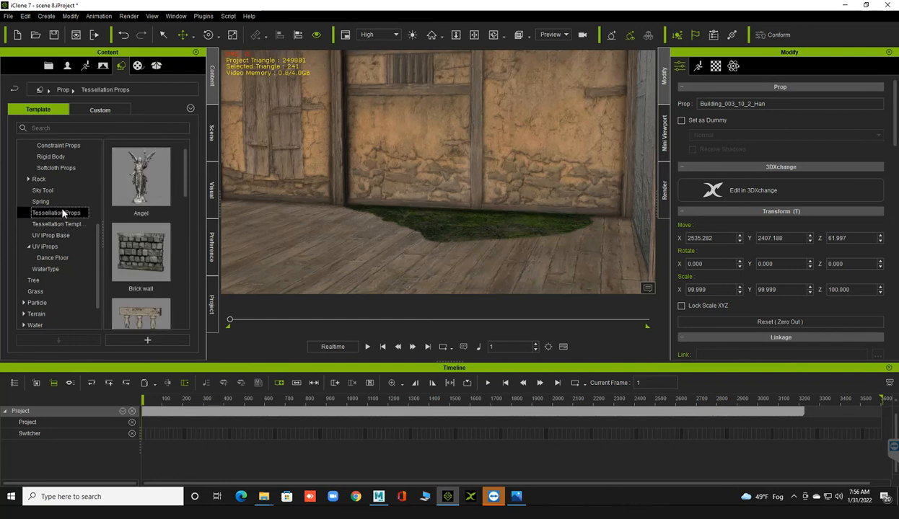
left_click(56, 201)
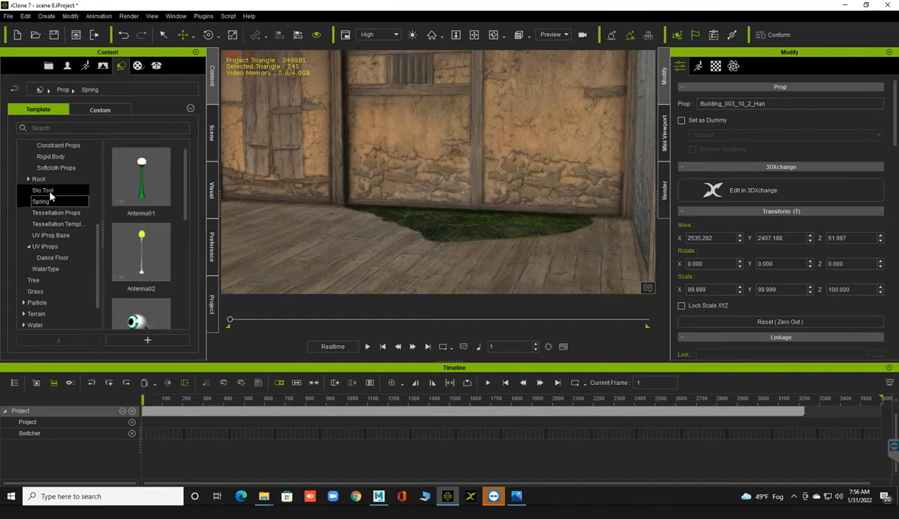
left_click(48, 190)
left_click(47, 180)
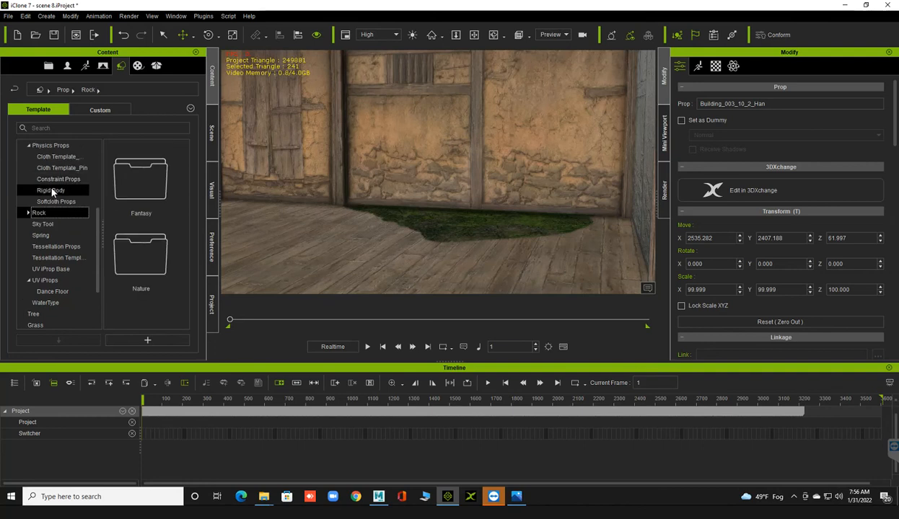
left_click(52, 201)
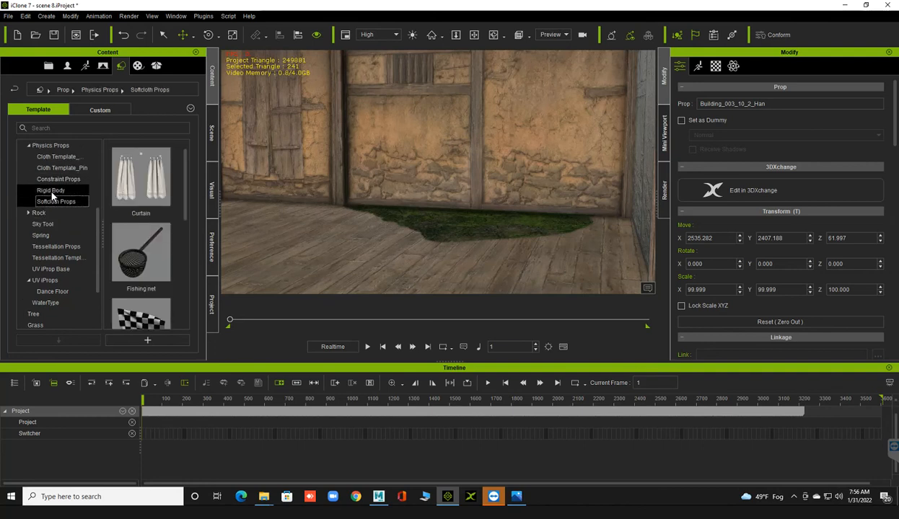
left_click(53, 188)
left_click(56, 158)
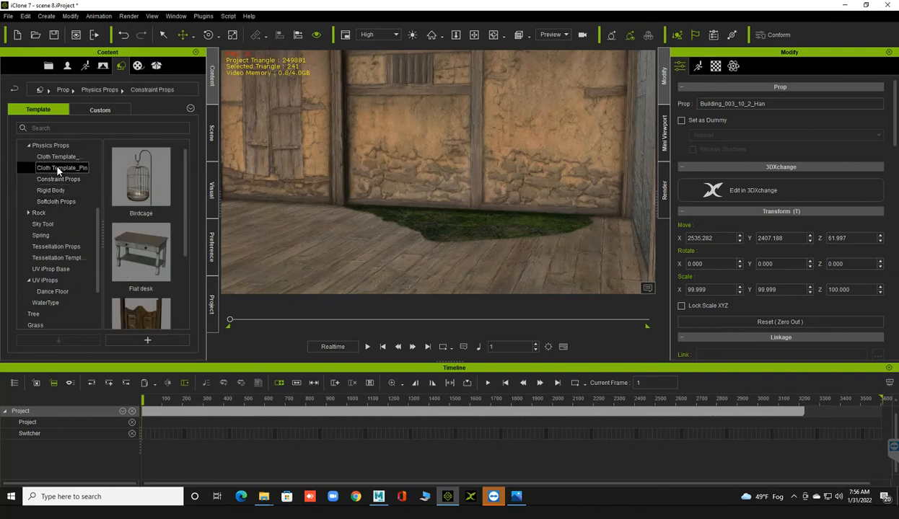
left_click(56, 167)
scroll(56, 182, "up", 2)
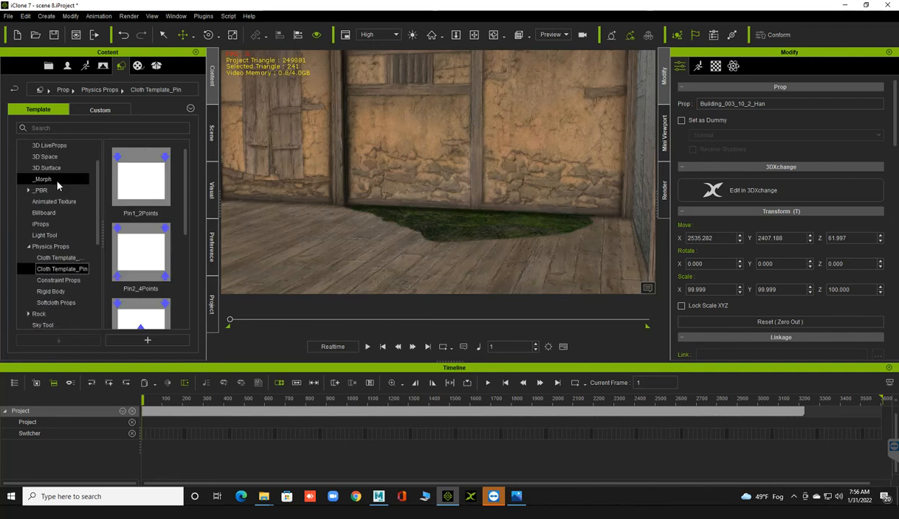
left_click(45, 234)
left_click(48, 224)
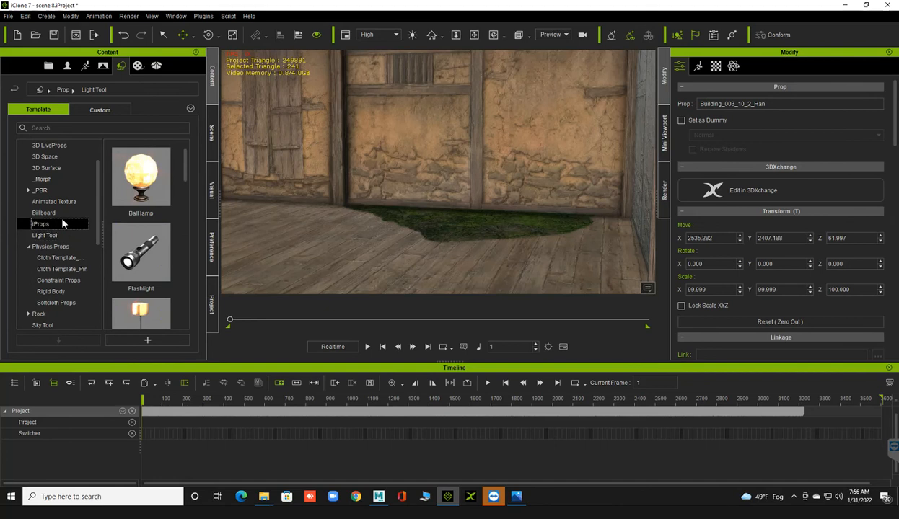
left_click_drag(184, 189, 182, 328)
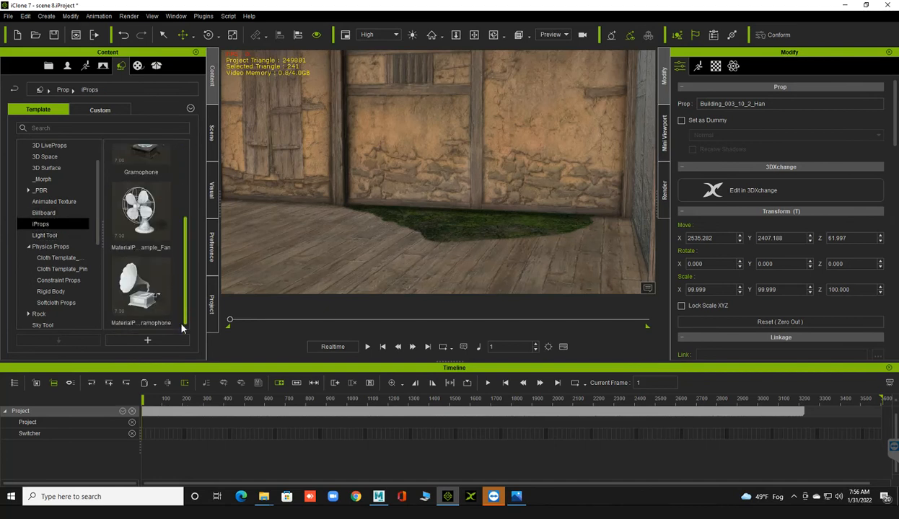
scroll(48, 218, "down", 4)
scroll(47, 218, "up", 4)
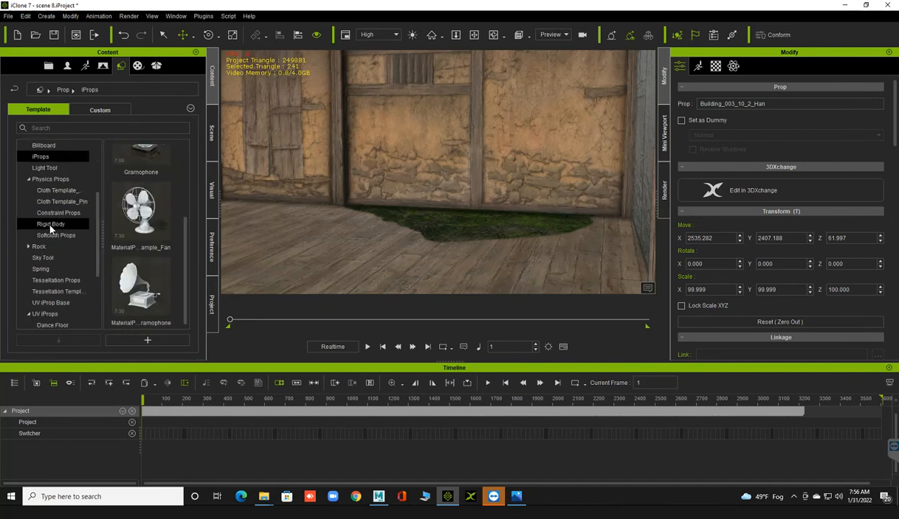
Add the Bed prop from the _PBR Loft Scene collection to the floor beside the back wall
left_click(28, 189)
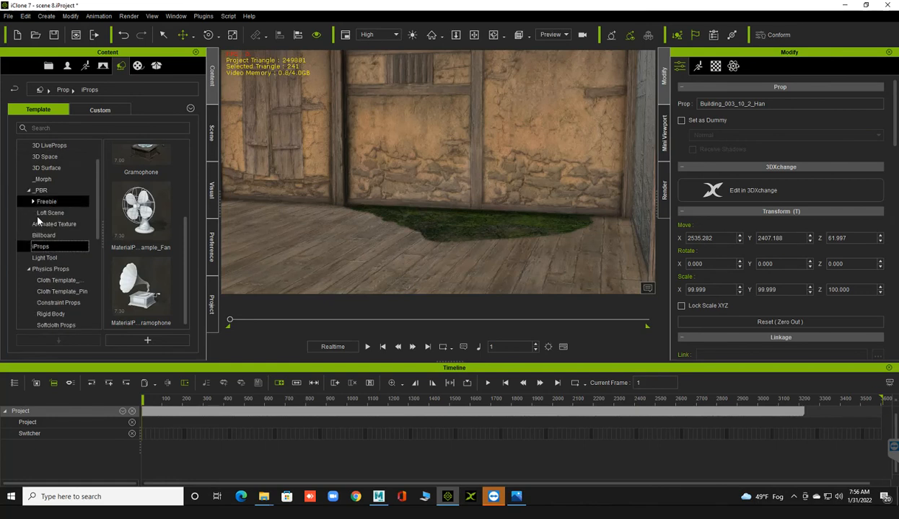
left_click(47, 213)
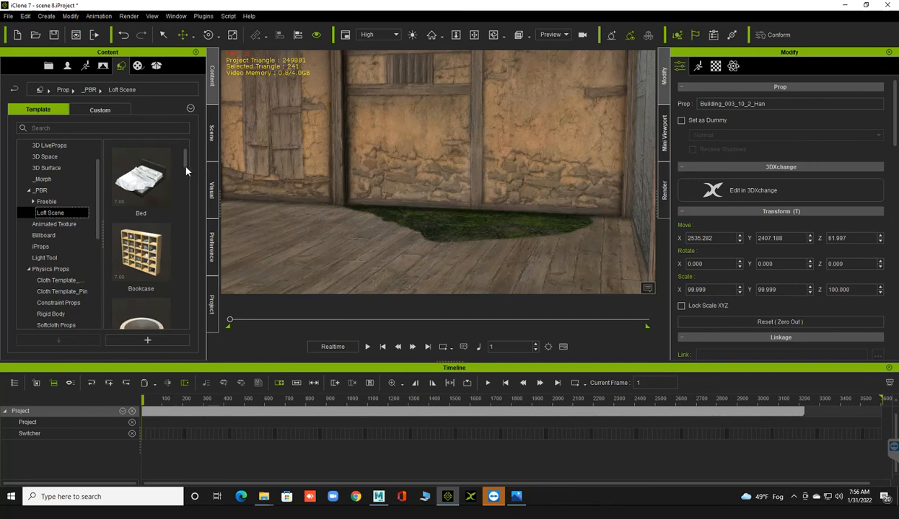
left_click_drag(183, 164, 484, 232)
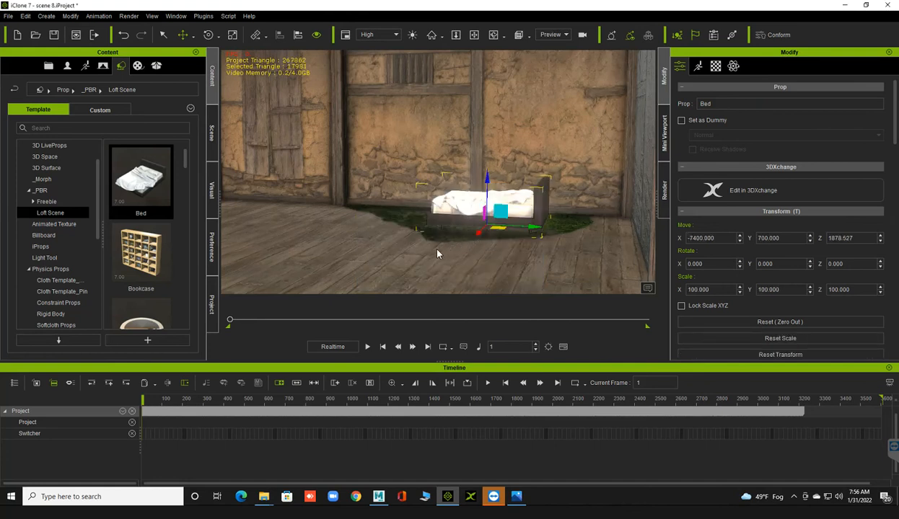
Move the bed across the floor into the corner of the room, to about X -7491, Y 864
scroll(436, 252, "up", 2)
left_click(431, 38)
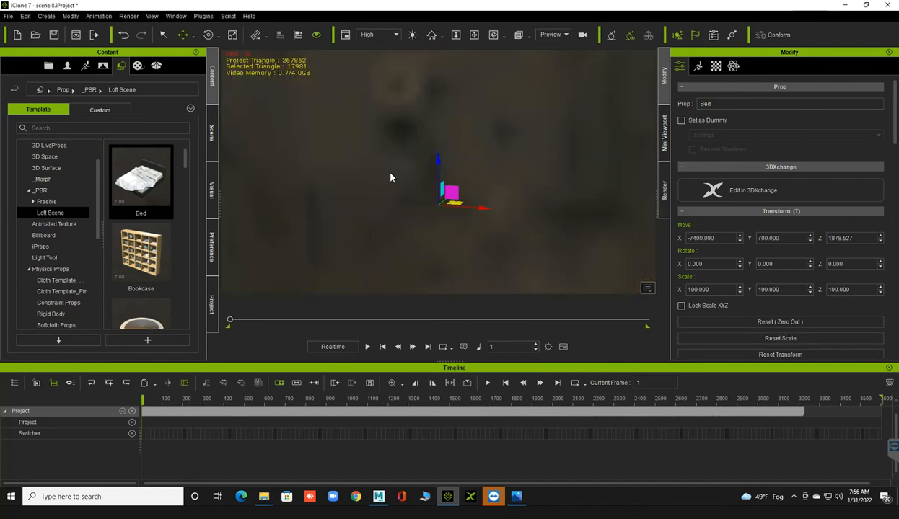
right_click_drag(448, 238, 376, 194)
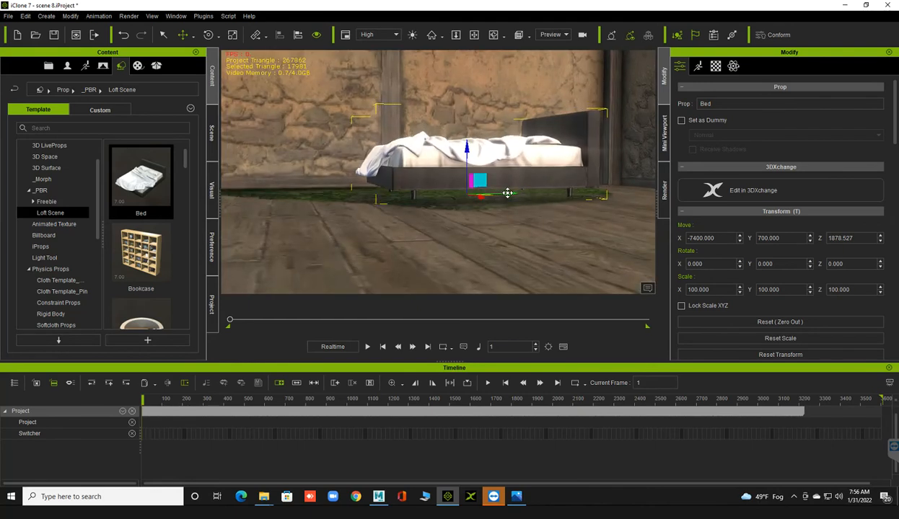
left_click_drag(491, 193, 386, 209)
right_click_drag(387, 209, 411, 257)
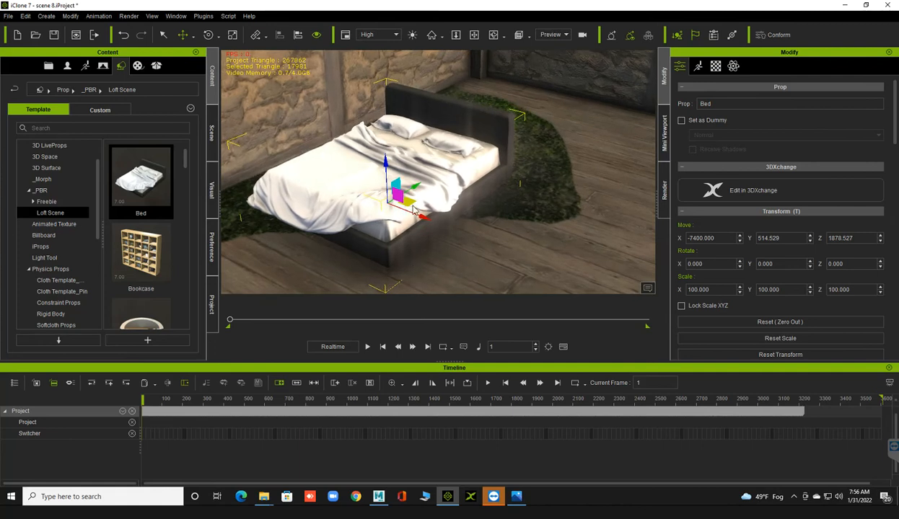
left_click_drag(415, 209, 458, 136)
right_click_drag(412, 205, 457, 168)
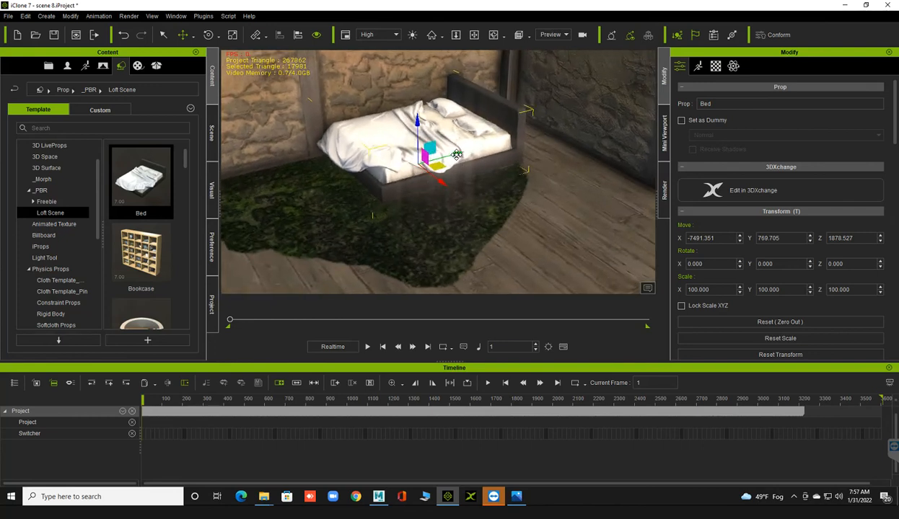
left_click_drag(468, 154, 499, 157)
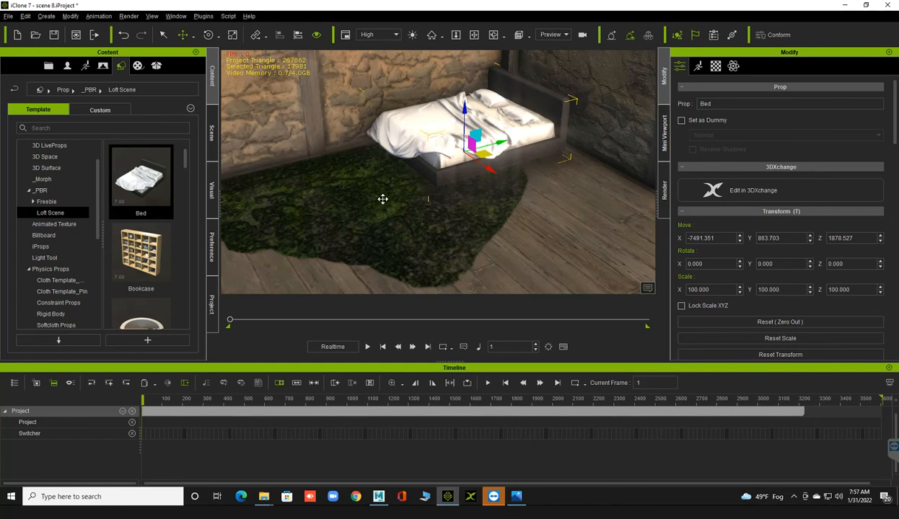
Add a Carpet_B prop over the grass patch beside the bed and position it at about X -7433, Y 626
middle_click_drag(387, 205, 380, 196)
scroll(380, 203, "down", 1)
right_click_drag(380, 202, 380, 191)
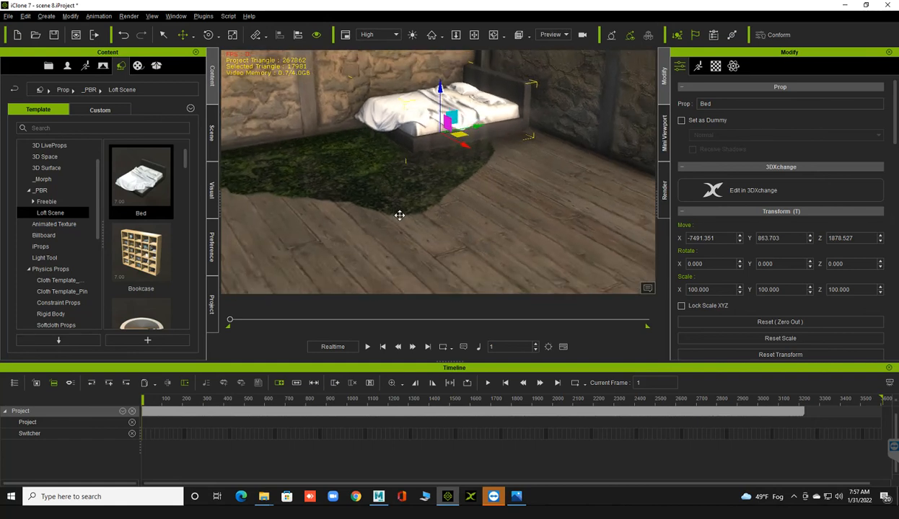
middle_click_drag(399, 215, 414, 228)
right_click_drag(361, 209, 343, 203)
scroll(146, 252, "down", 2)
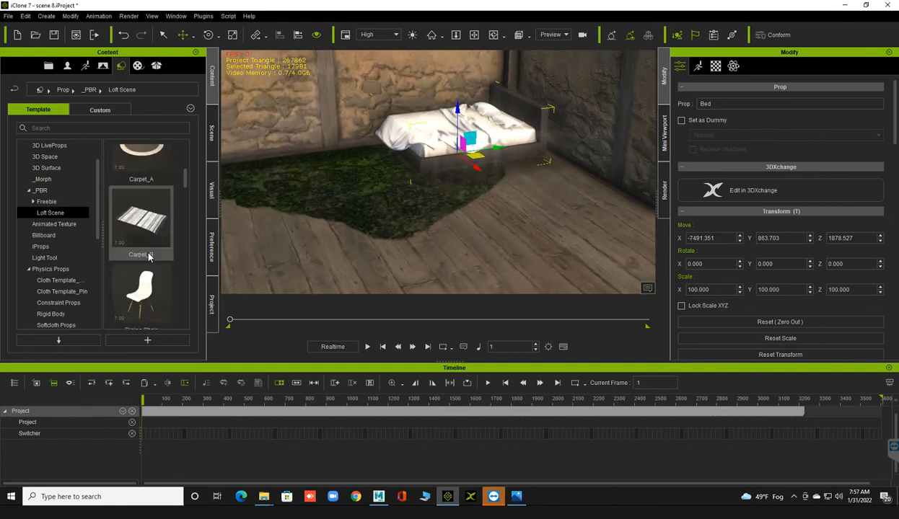
left_click_drag(416, 213, 354, 196)
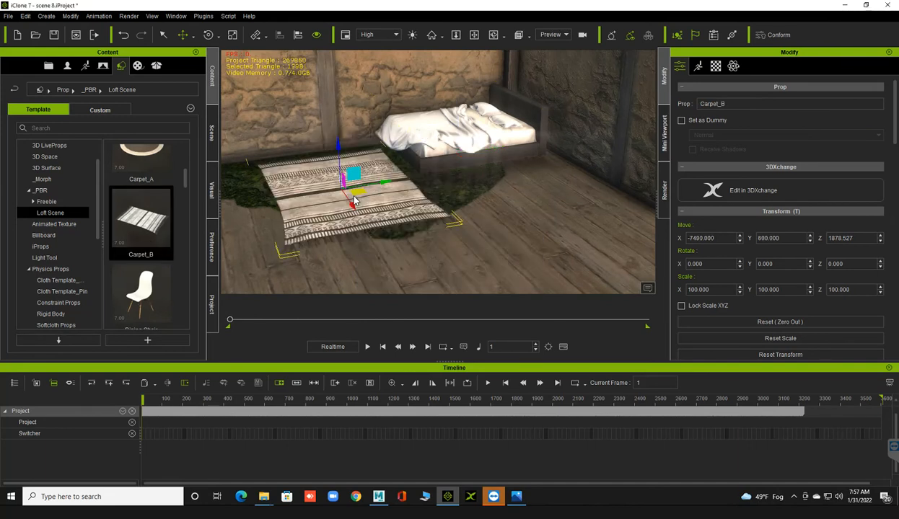
left_click_drag(354, 184, 368, 183)
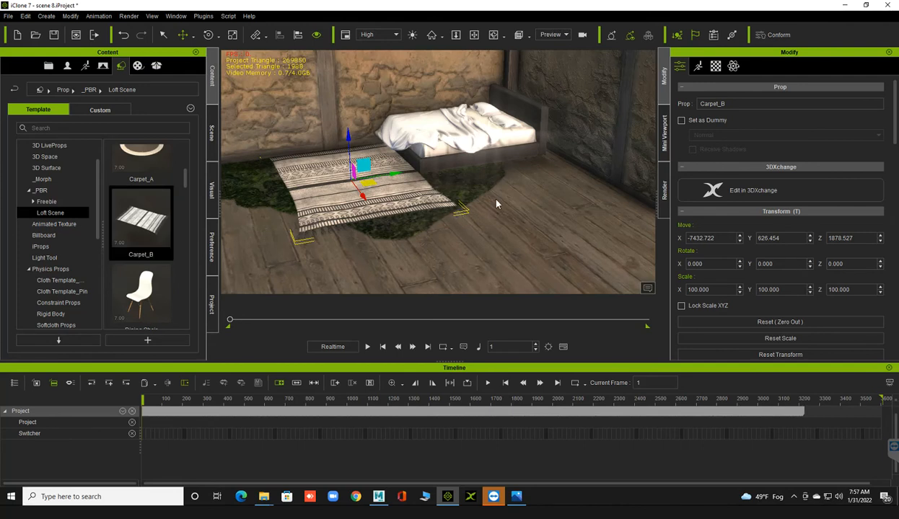
Add a second Carpet_B and align it end to end with the first at about X -7438, Y 395
middle_click_drag(415, 213, 452, 214)
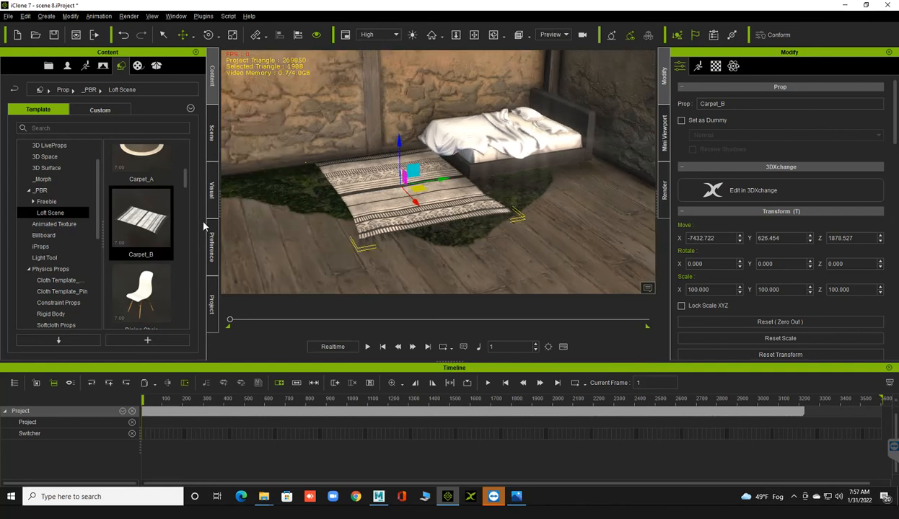
left_click_drag(141, 216, 313, 220)
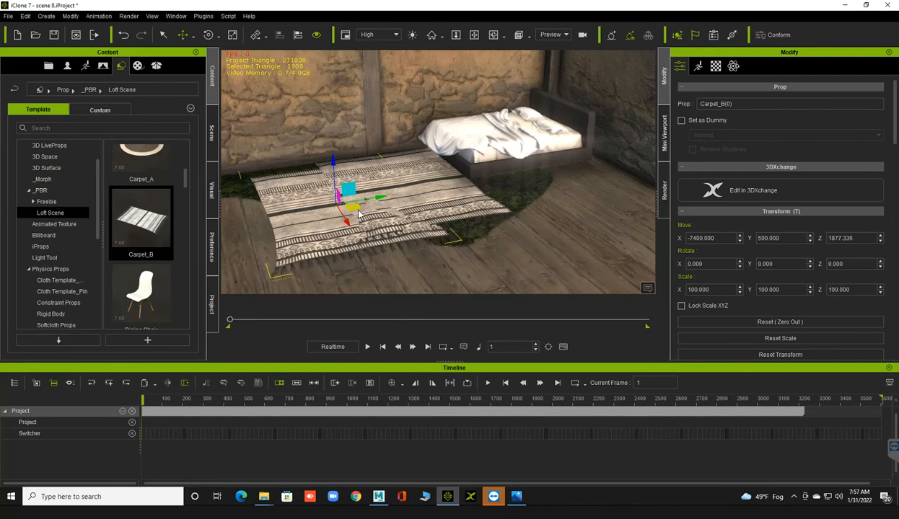
left_click_drag(354, 208, 287, 210)
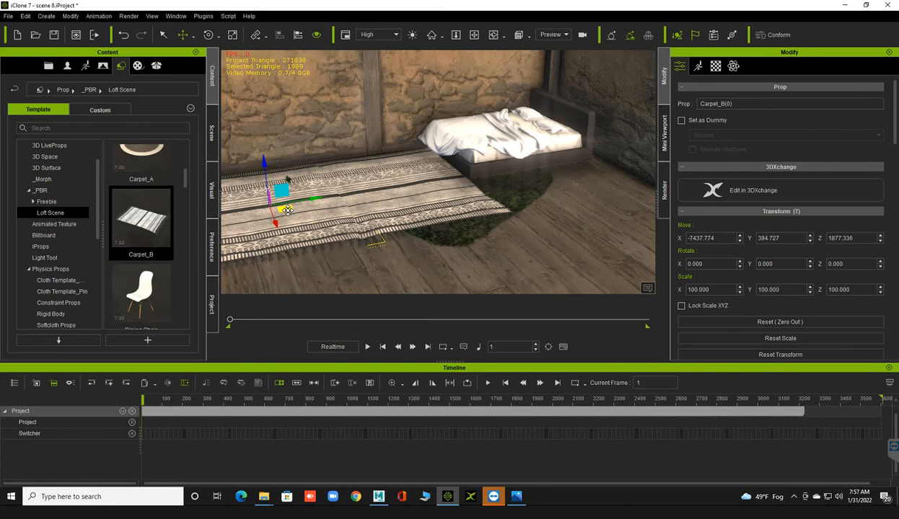
Select both carpets, stretch them along X to about 126.7, and shift them slightly away from the wall
left_click(384, 212)
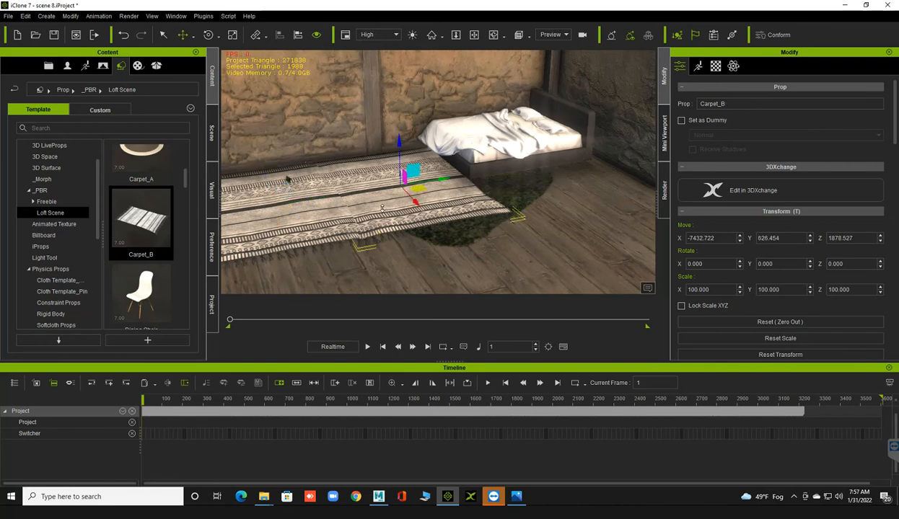
scroll(370, 208, "down", 2)
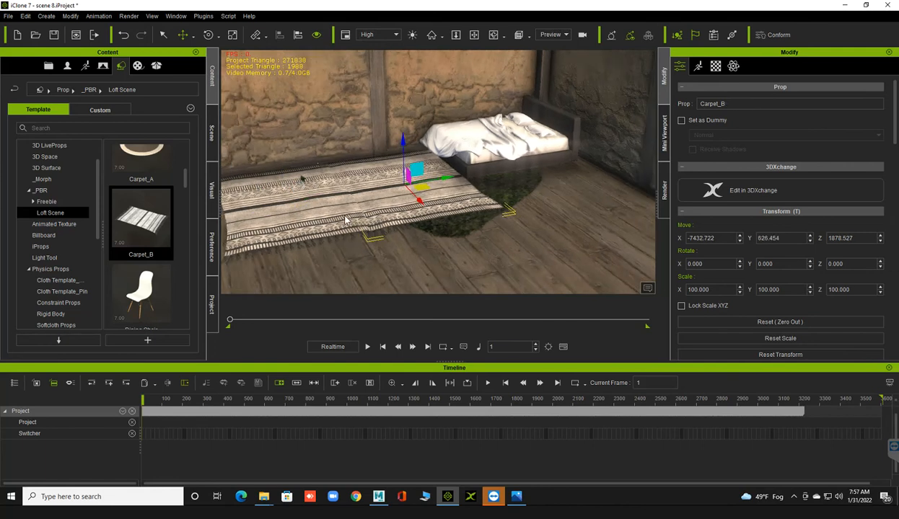
left_click(297, 225, "ctrl")
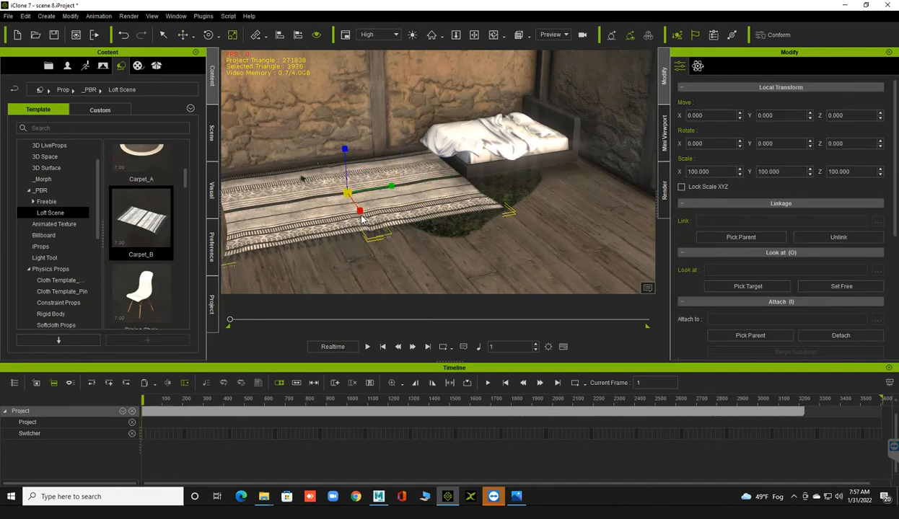
left_click_drag(361, 211, 375, 232)
key("w")
key("r")
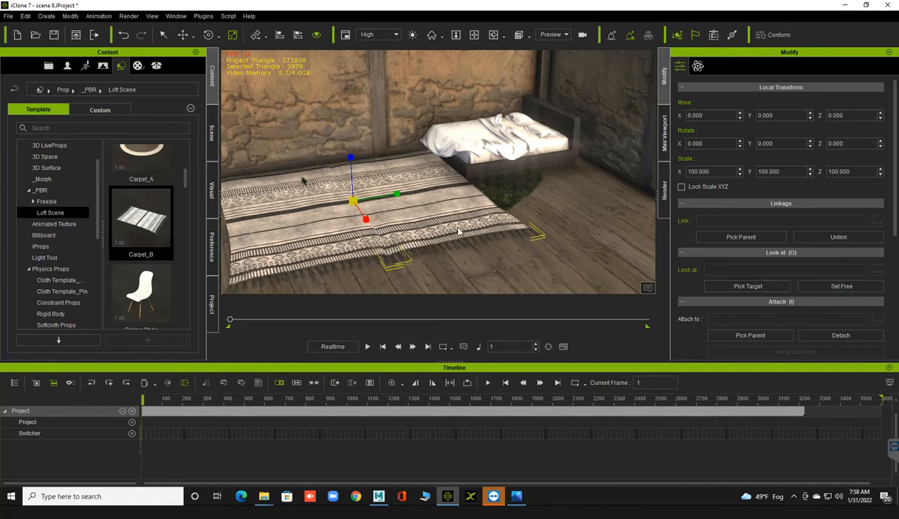
Move the carpet nearest the bed farther along Y and place a copy at about Y 606 to fill the gap
left_click(390, 199)
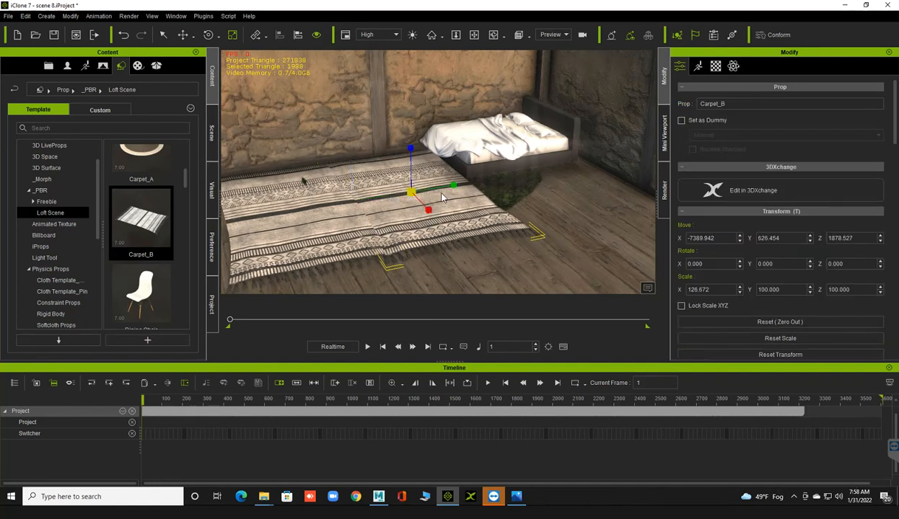
left_click_drag(449, 191, 546, 171)
left_click_drag(470, 196, 448, 202, "ctrl")
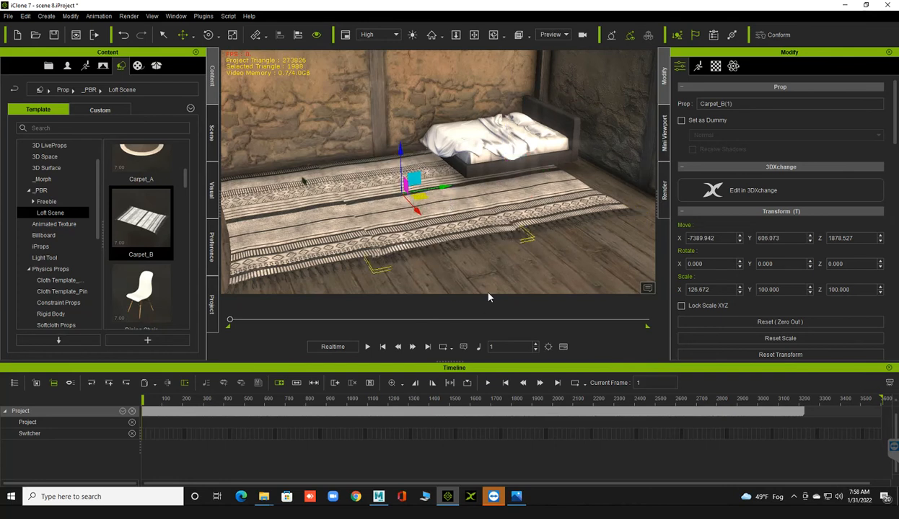
Raise the overlapping carpet farther from the bed slightly to a Z position of about 1879.9
scroll(384, 221, "down", 1)
right_click_drag(441, 222, 294, 206)
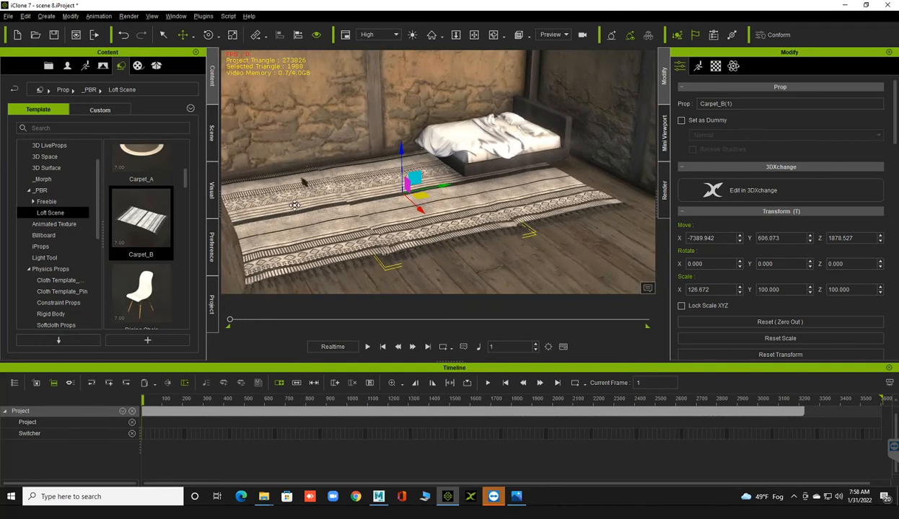
left_click(300, 168)
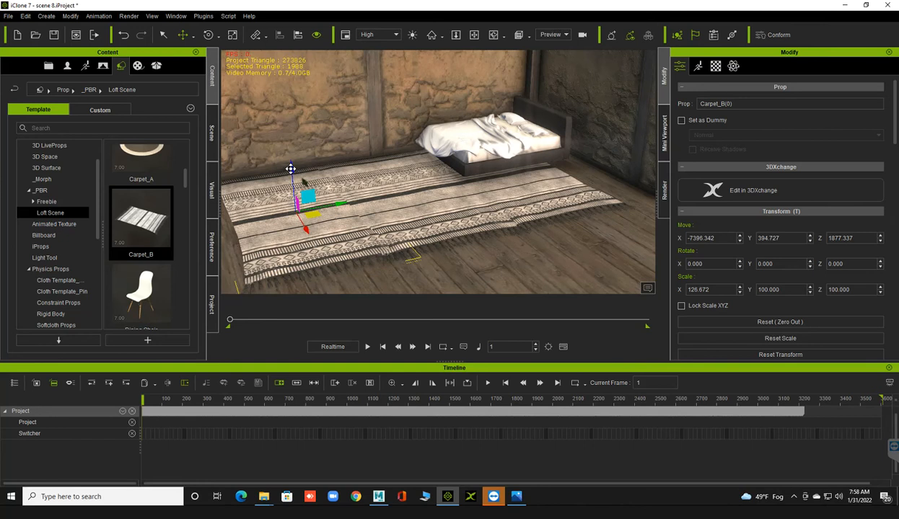
left_click_drag(290, 168, 289, 167)
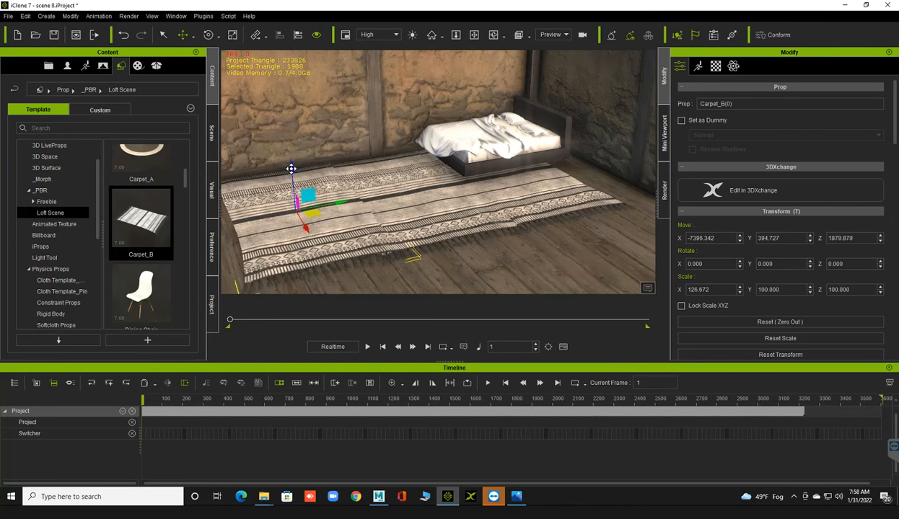
left_click(431, 207)
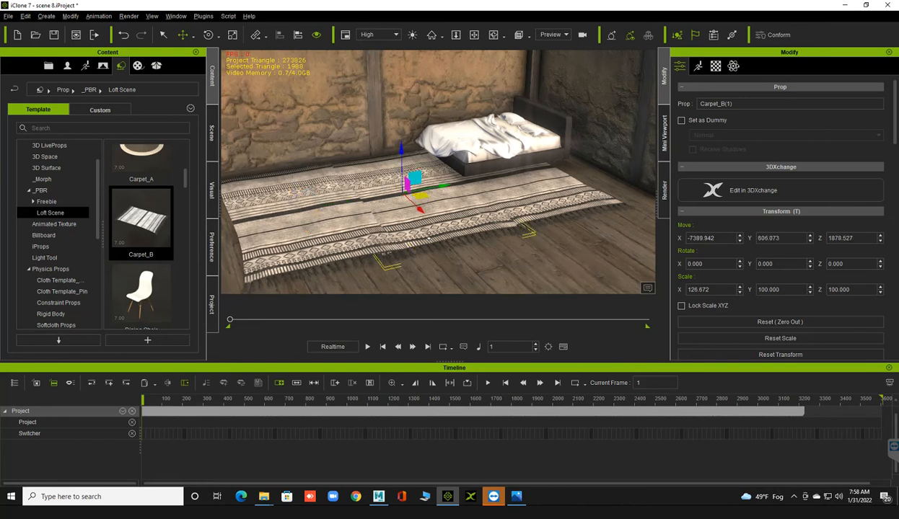
Add a Small Cabinet prop and place it beside the head of the bed at about X -7322, Y 995
scroll(429, 235, "up", 1)
right_click_drag(415, 231, 408, 248)
scroll(137, 185, "down", 5)
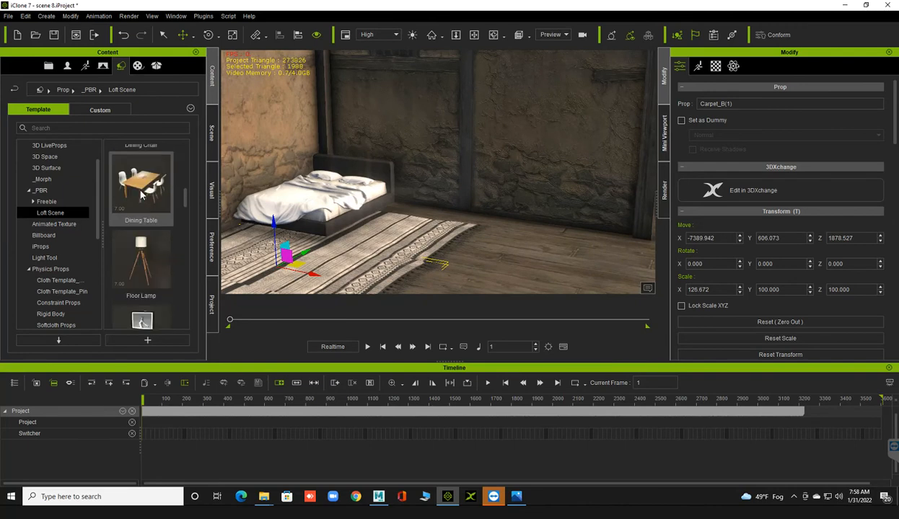
scroll(142, 216, "down", 3)
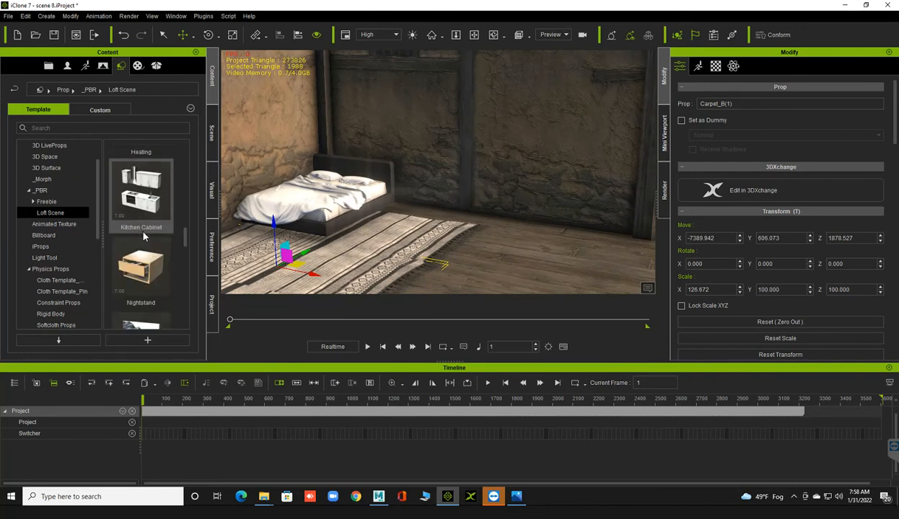
scroll(143, 236, "down", 3)
left_click_drag(403, 195, 446, 226)
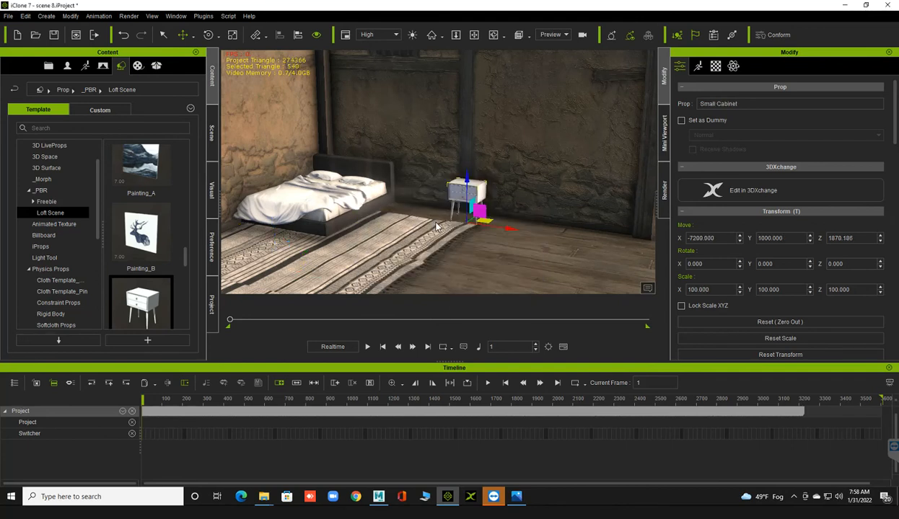
scroll(436, 220, "up", 1)
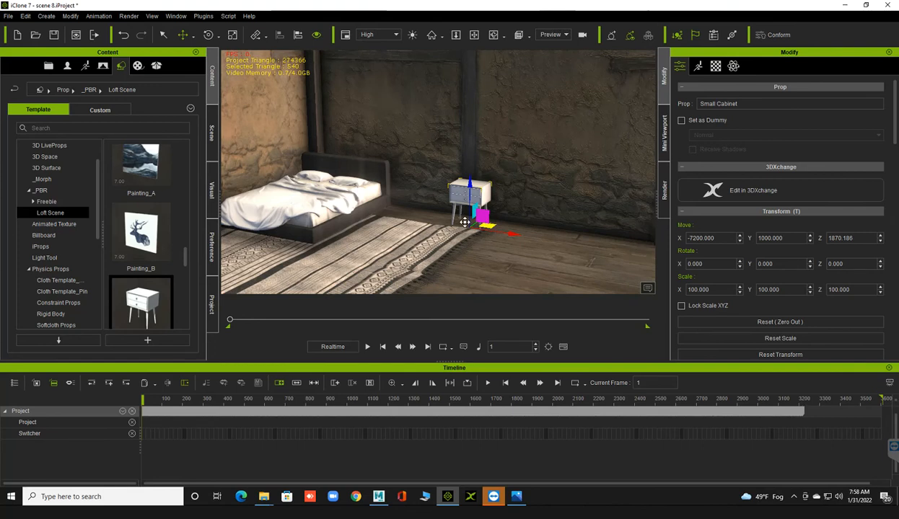
left_click_drag(465, 222, 430, 220)
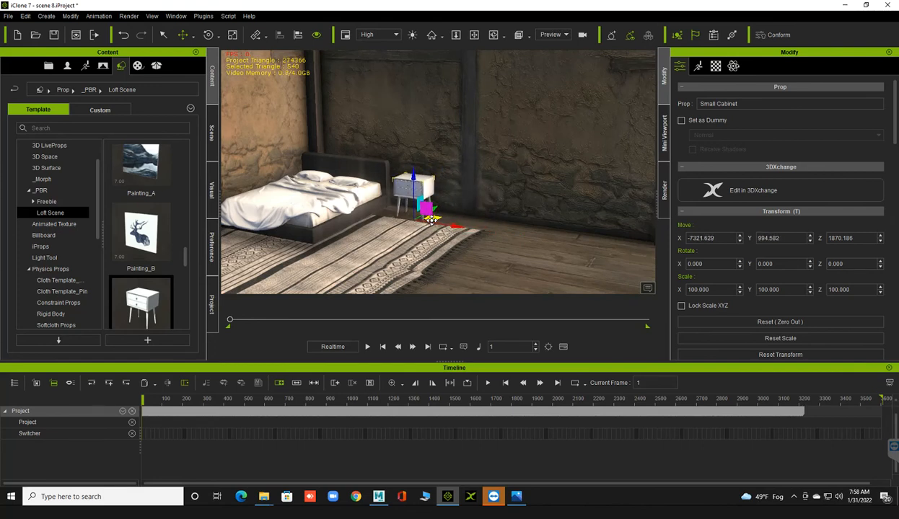
Add the Painting_A prop near the wall past the cabinet and raise it to about Z 2053
scroll(164, 207, "down", 2)
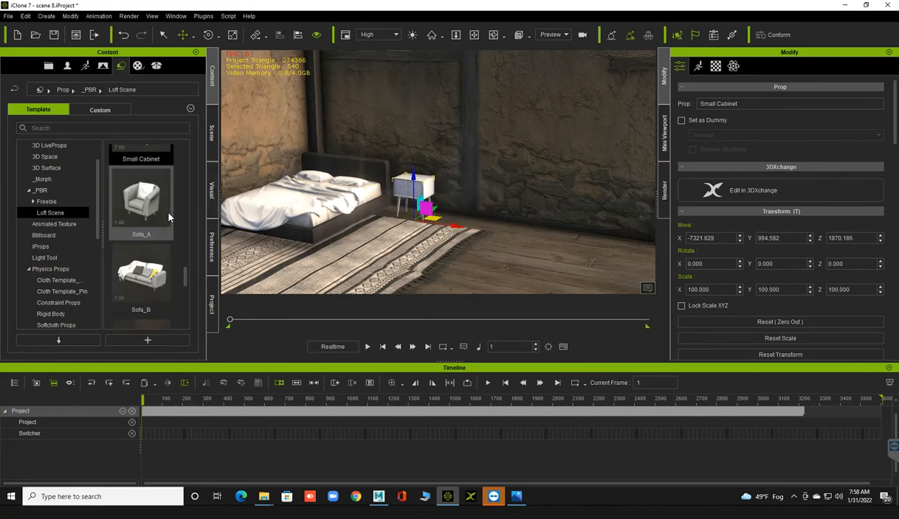
scroll(163, 217, "up", 2)
mouse_move(139, 175)
left_mouse_down()
mouse_move(527, 141)
mouse_move(557, 194)
mouse_move(548, 256)
mouse_move(530, 248)
left_mouse_up()
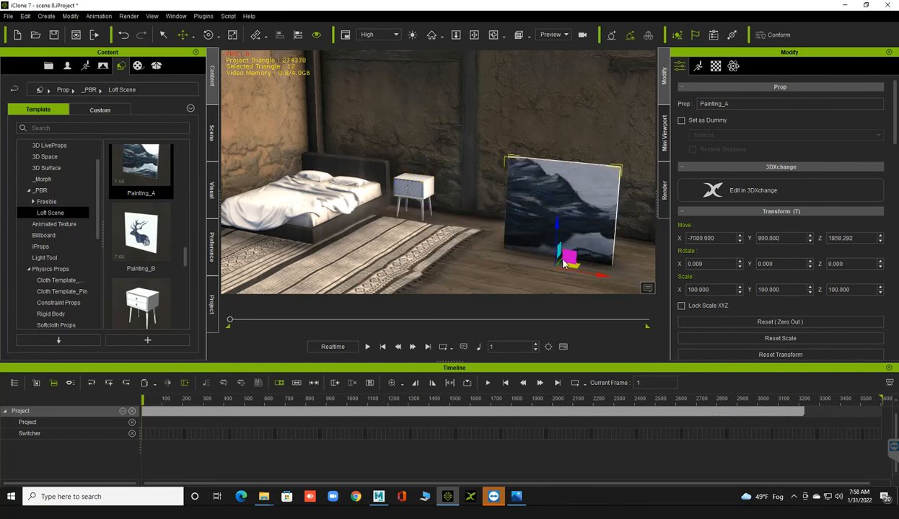
left_click_drag(572, 243, 575, 144)
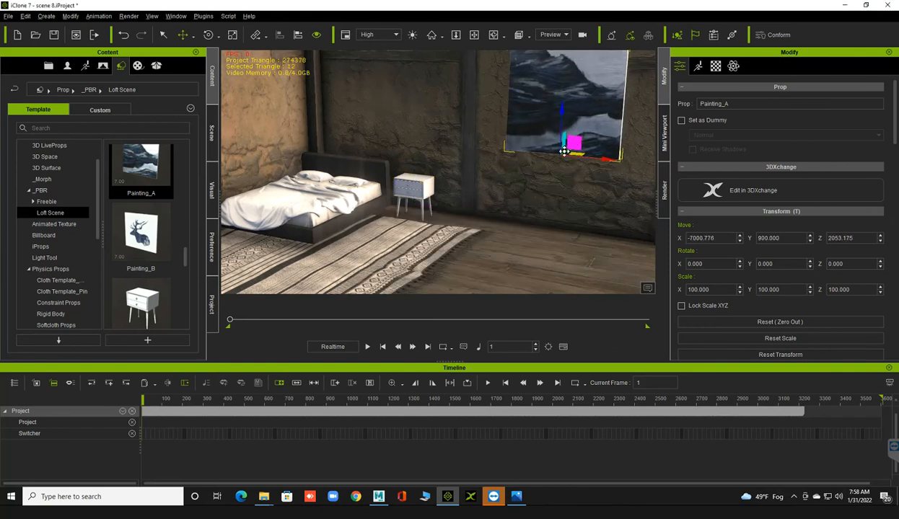
Push Painting_A against the wall to about Y 1046 and tilt it about 4.6 degrees around X
middle_click_drag(576, 144, 510, 168)
right_click_drag(509, 168, 524, 182)
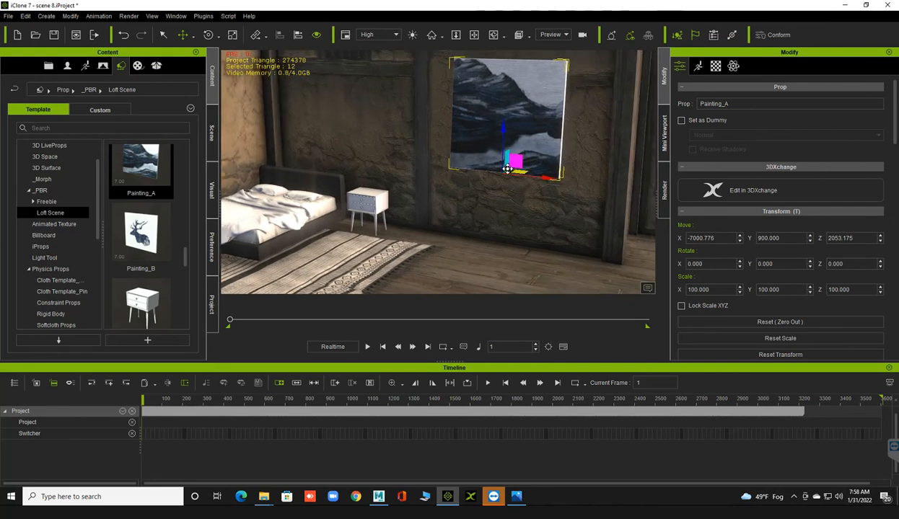
mouse_move(506, 169)
left_mouse_down()
mouse_move(536, 144)
mouse_move(520, 135)
left_mouse_up()
key("e")
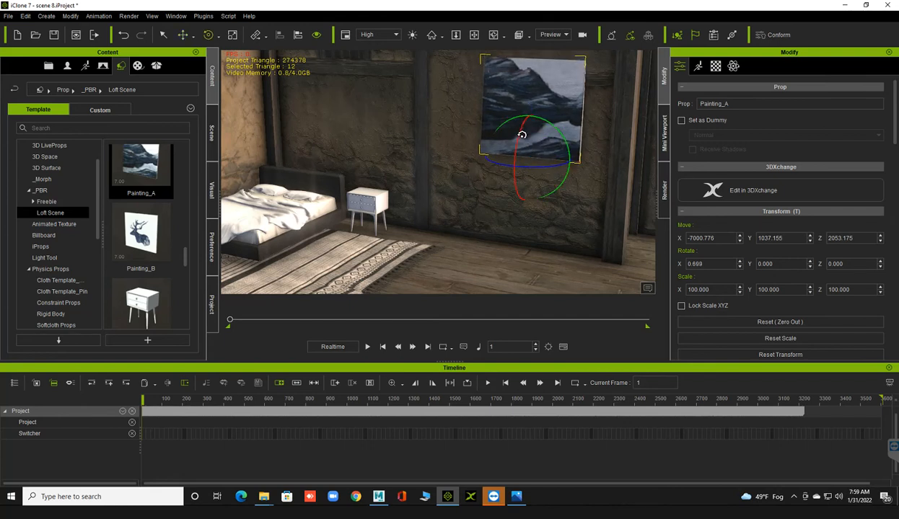
left_click_drag(521, 136, 522, 137)
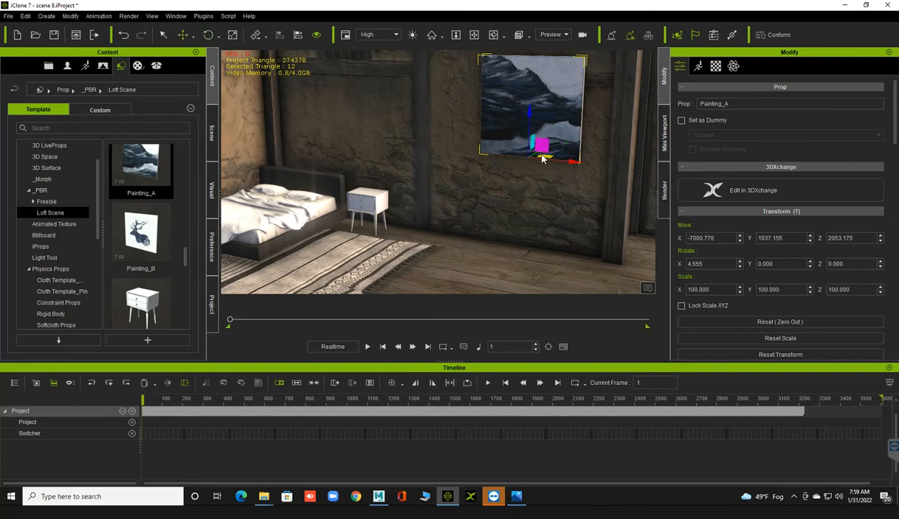
left_click_drag(534, 150, 536, 149)
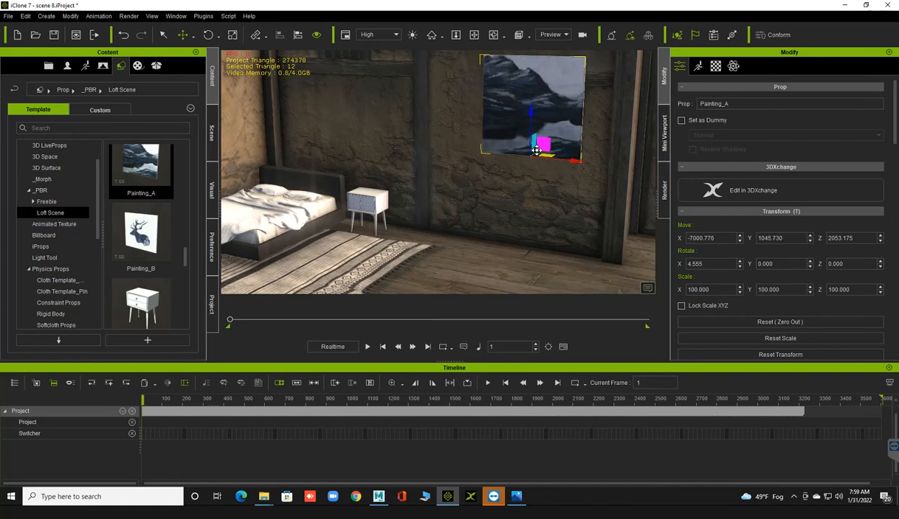
Add the Painting_B deer picture and hang it above the small cabinet at about X -7336, Y 1037, Z 2112
scroll(470, 137, "down", 2)
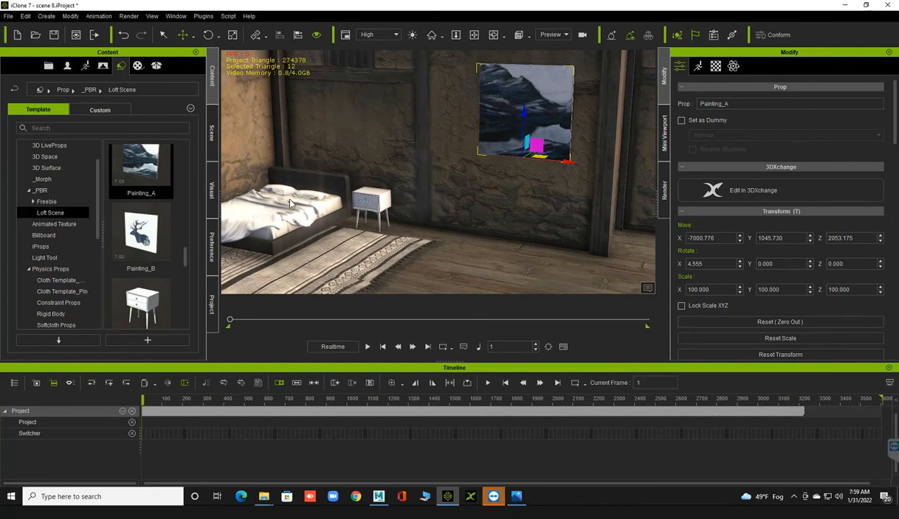
left_click_drag(140, 232, 404, 265)
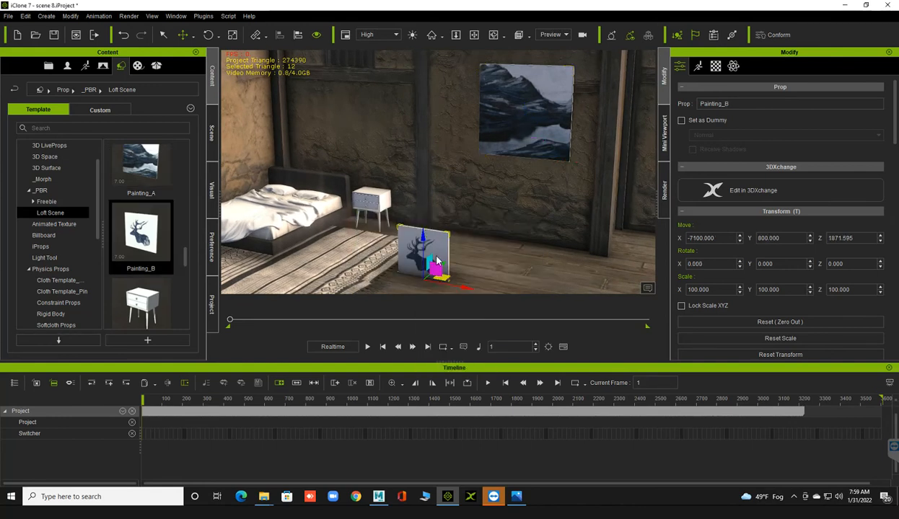
mouse_move(435, 266)
left_mouse_down()
mouse_move(345, 138)
mouse_move(313, 116)
mouse_move(317, 124)
mouse_move(391, 107)
left_mouse_up()
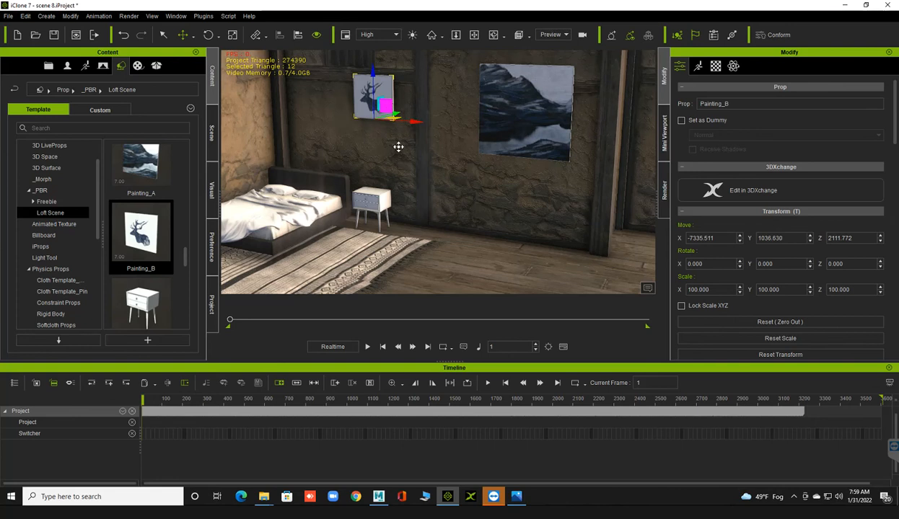
Fit Painting_B to the wall with an X rotation of about 0.04, lowering it to about Z 2089 at Y 1042
mouse_move(375, 136)
right_mouse_down()
mouse_move(283, 110)
mouse_move(356, 111)
right_mouse_up()
key("e")
left_click_drag(356, 86, 355, 88)
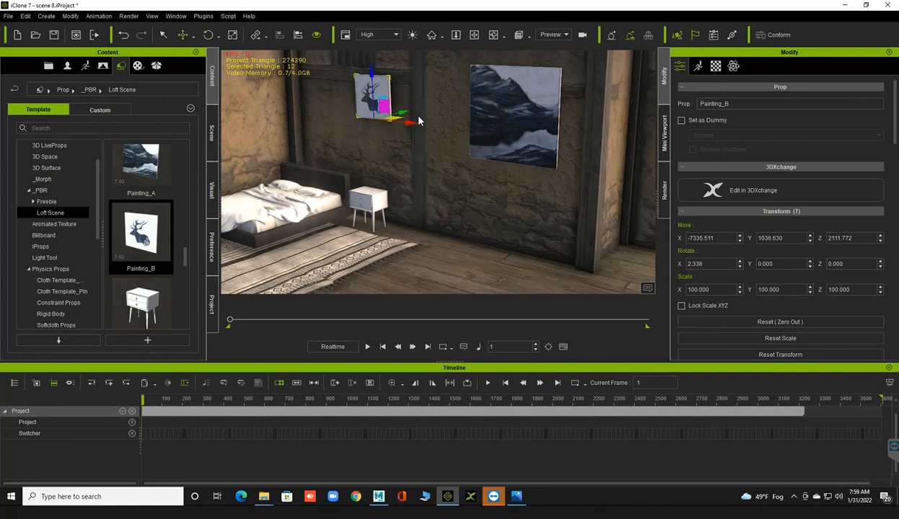
left_click_drag(402, 114, 406, 109)
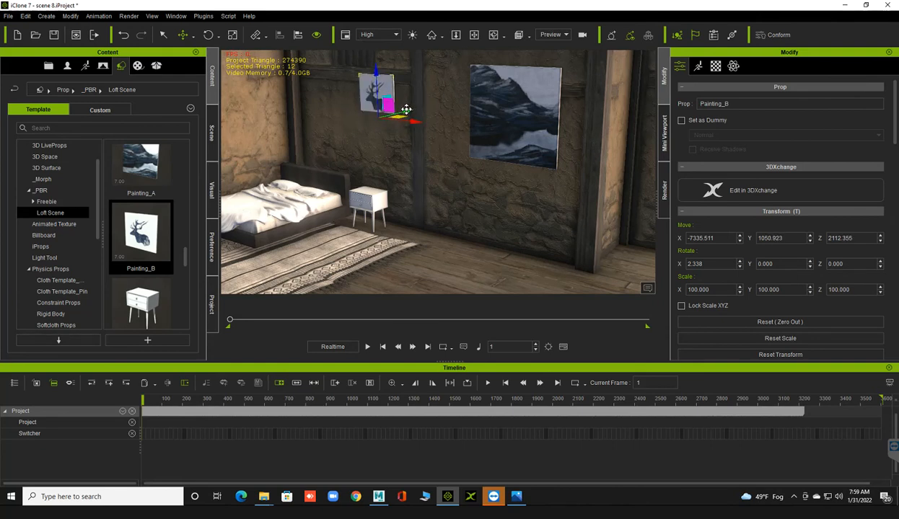
left_click_drag(363, 85, 364, 85)
key("w")
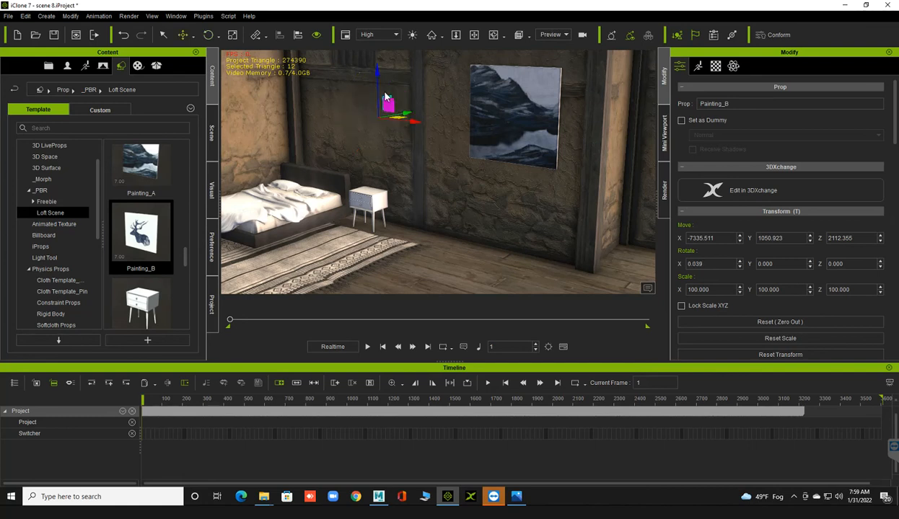
left_click_drag(377, 71, 378, 86)
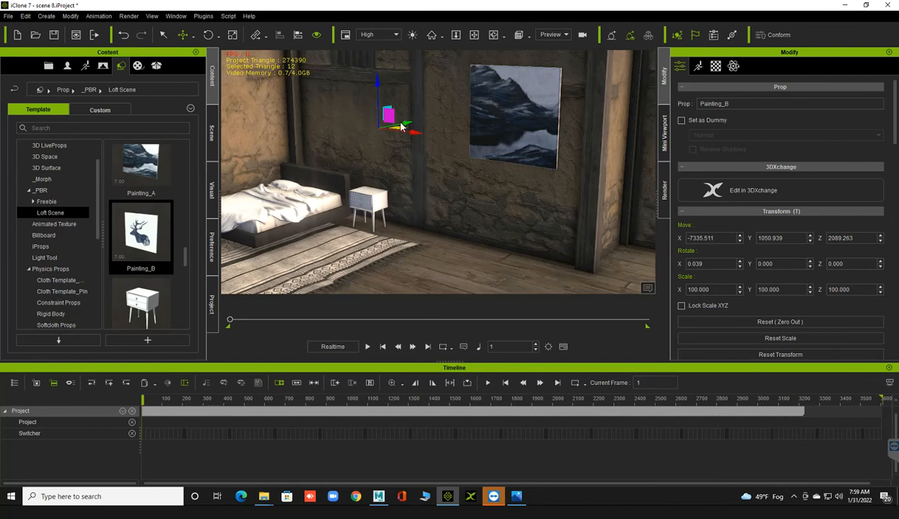
left_click_drag(407, 121, 404, 123)
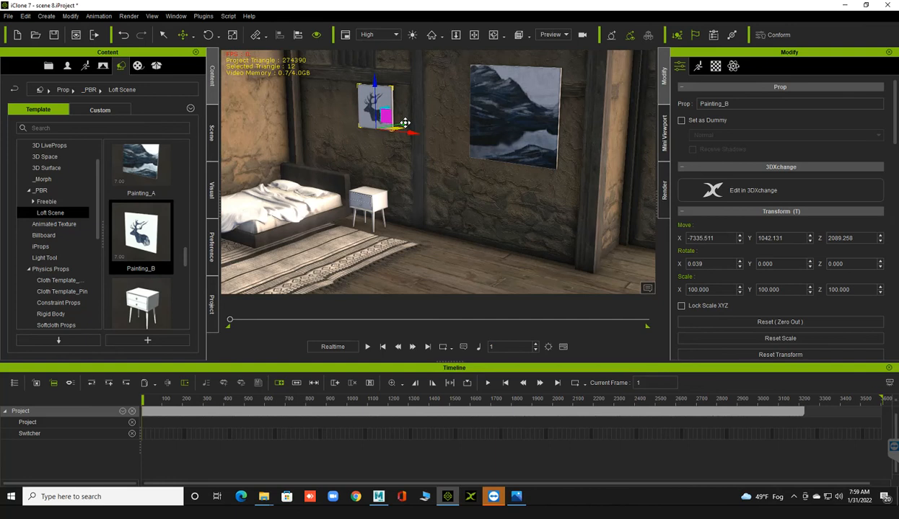
Inspect the empty floor area beyond the carpets near the shuttered window, and save the project
scroll(373, 149, "down", 1)
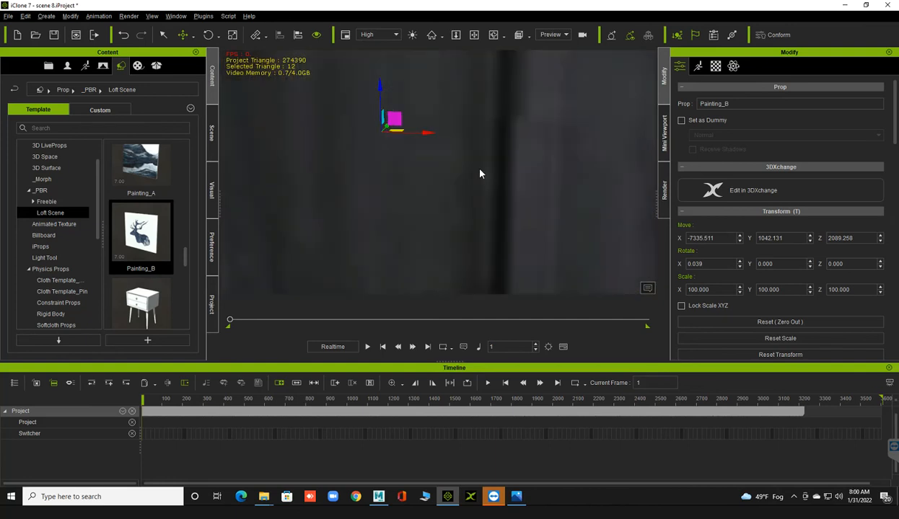
mouse_move(254, 189)
right_mouse_down()
mouse_move(245, 202)
mouse_move(344, 219)
mouse_move(425, 215)
mouse_move(366, 213)
mouse_move(325, 235)
right_mouse_up()
scroll(378, 220, "up", 3)
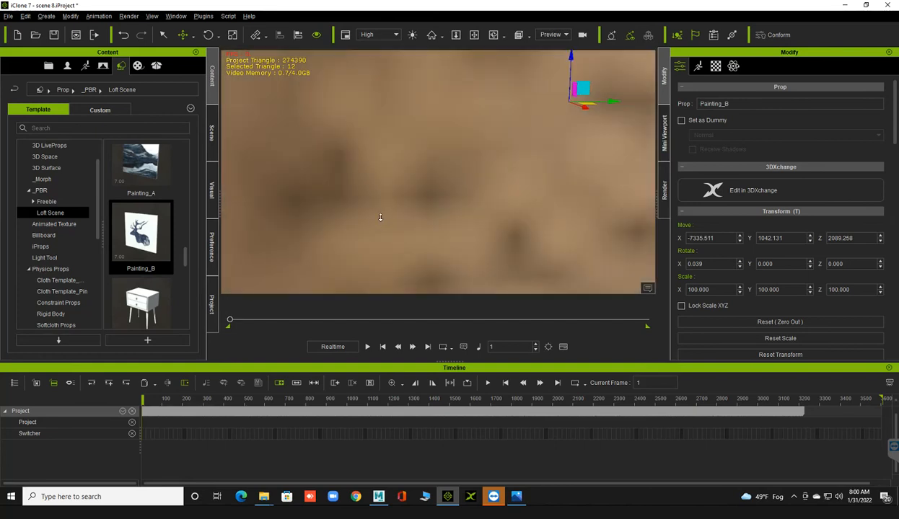
right_click_drag(439, 223, 443, 236)
scroll(408, 232, "down", 2)
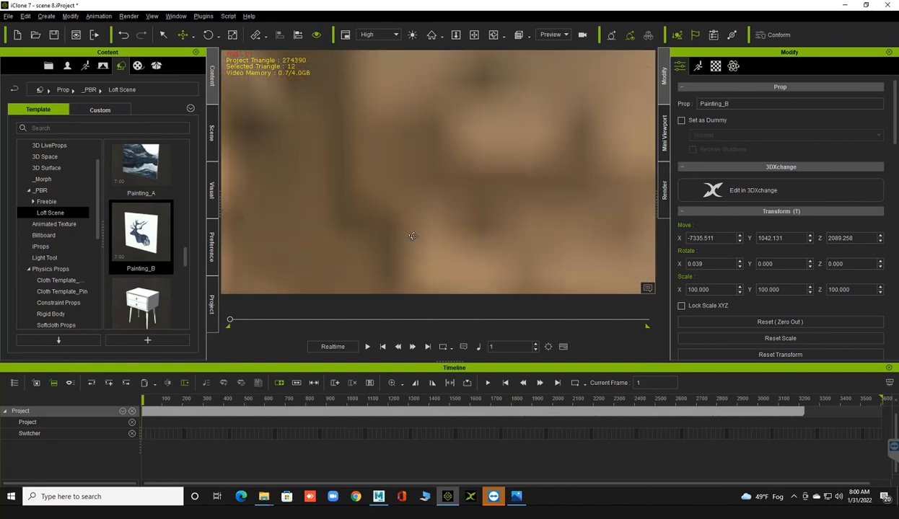
scroll(433, 249, "up", 2)
left_click(525, 212)
right_click_drag(525, 212, 423, 241)
scroll(377, 242, "down", 1)
scroll(377, 242, "up", 1)
scroll(424, 241, "up", 2)
right_click_drag(333, 235, 397, 236)
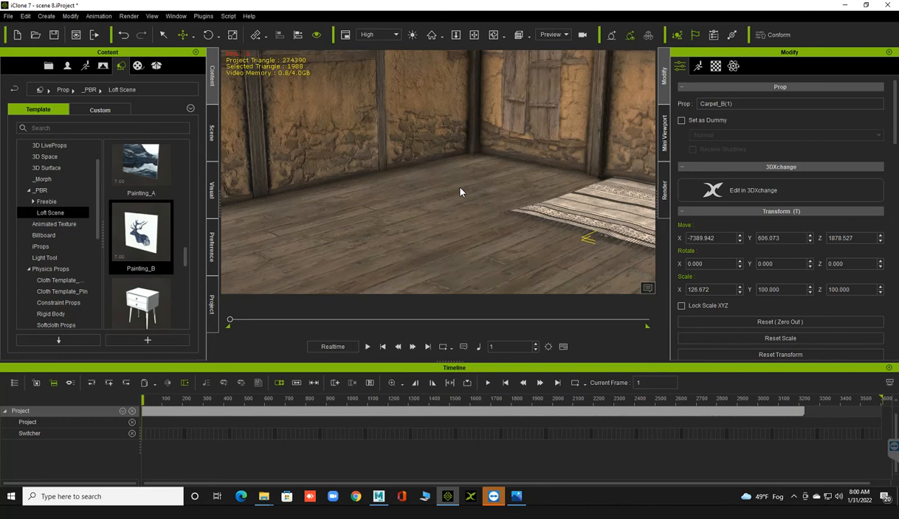
key("ctrl+s")
Add the TeaTable prop to the empty floor area at X -7200, Y 0 and raise it to about Z 1873
scroll(148, 278, "down", 3)
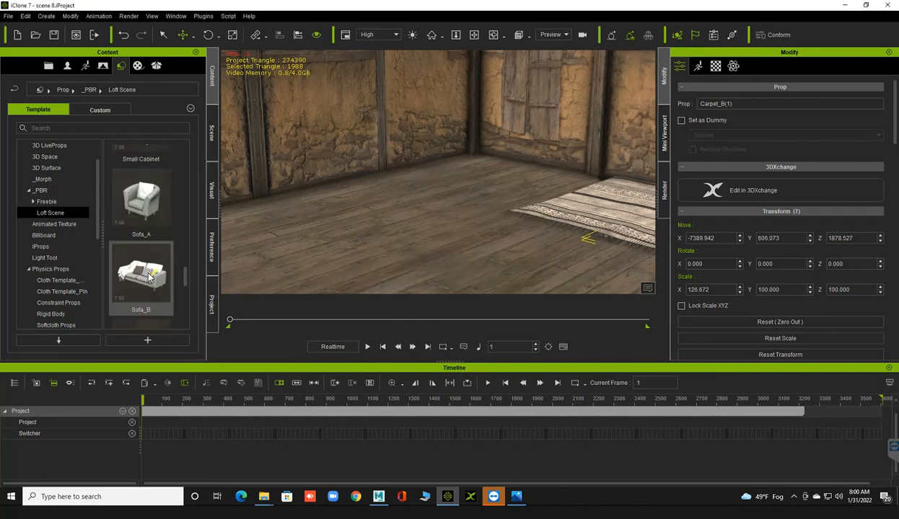
scroll(148, 278, "down", 3)
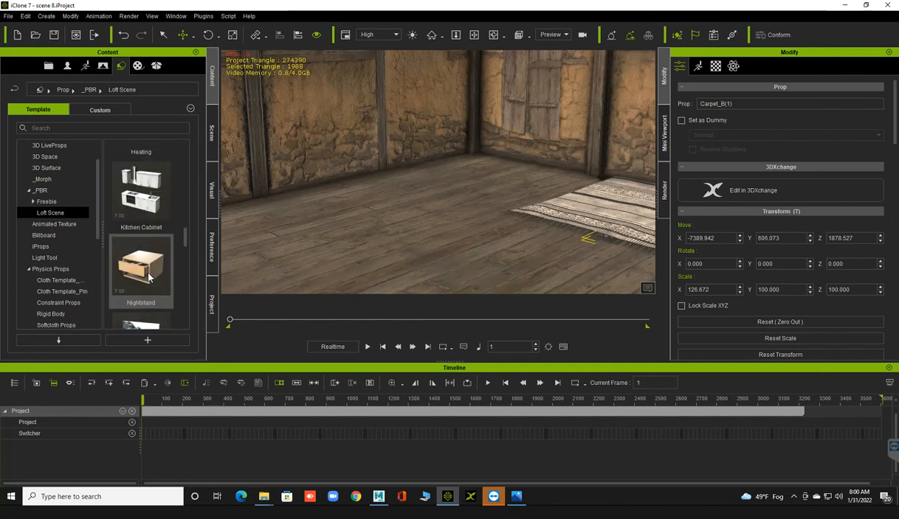
scroll(148, 277, "up", 3)
scroll(149, 278, "down", 3)
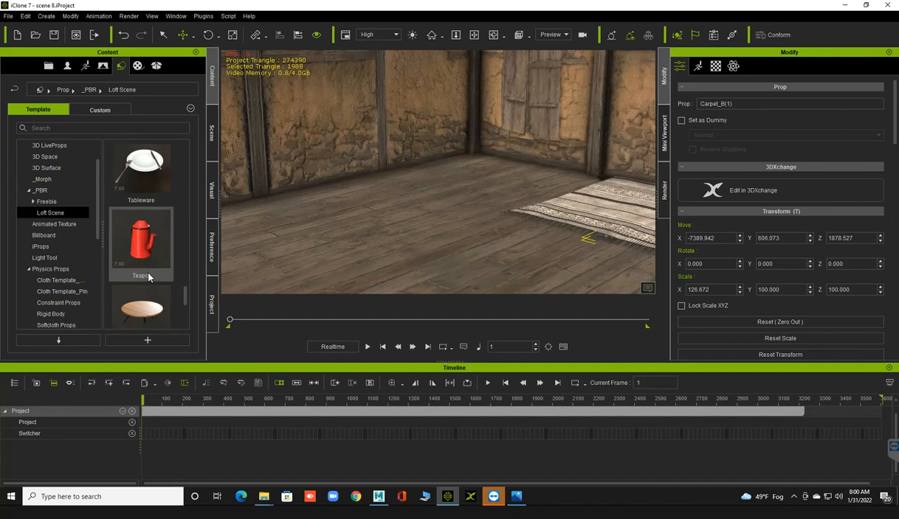
scroll(147, 275, "down", 3)
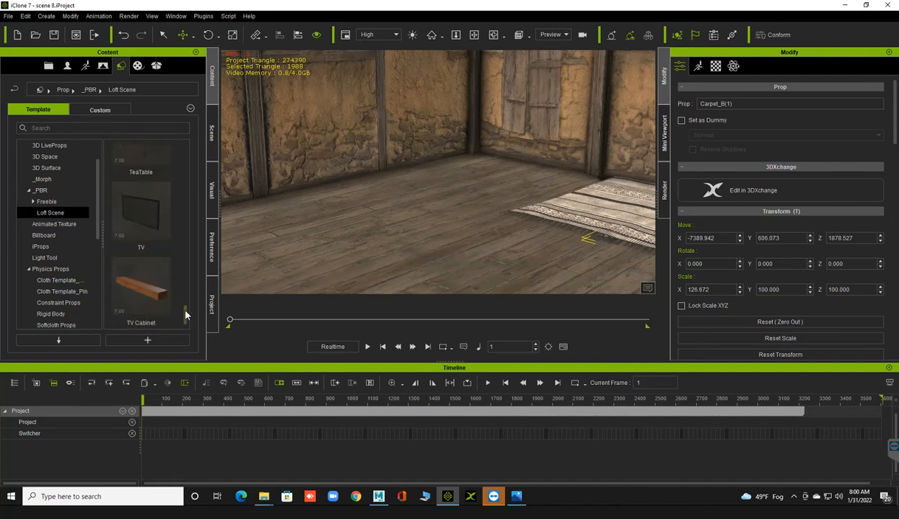
scroll(182, 305, "up", 1)
left_click_drag(124, 227, 427, 209)
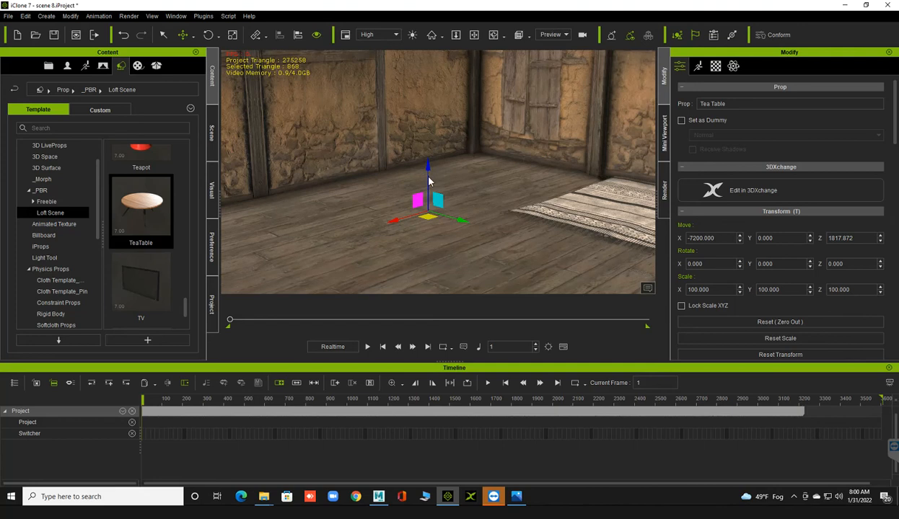
left_click_drag(432, 132, 430, 155)
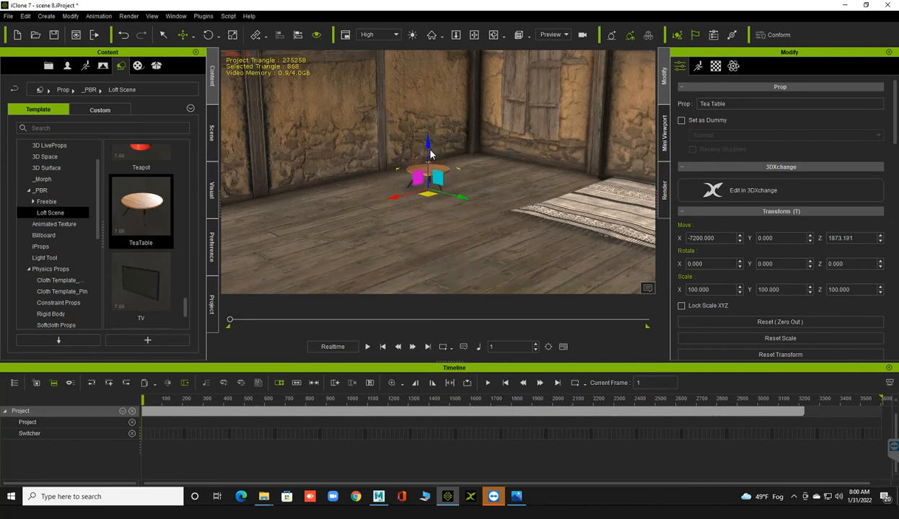
scroll(139, 249, "down", 3)
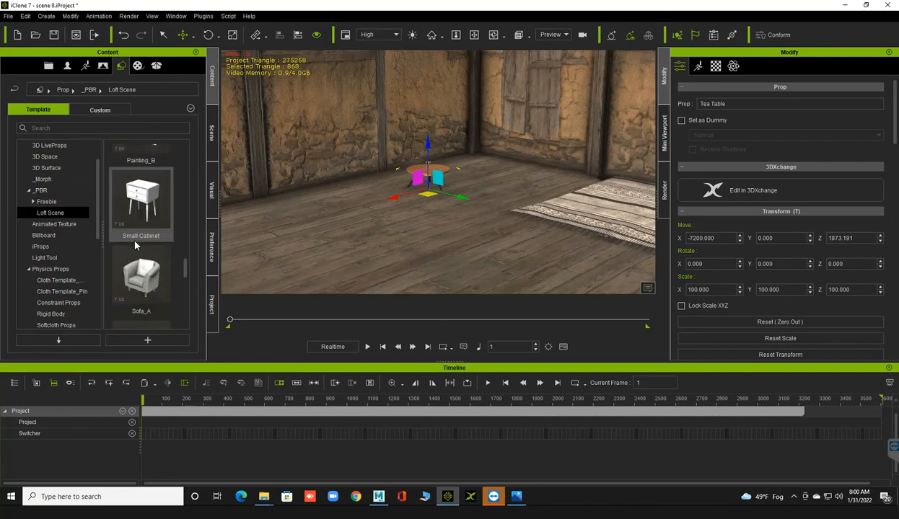
Add the Carpet_A round rug beneath the tea table at X -7200, Y 0 and raise it to about Z 1876
scroll(139, 244, "down", 2)
scroll(137, 244, "up", 3)
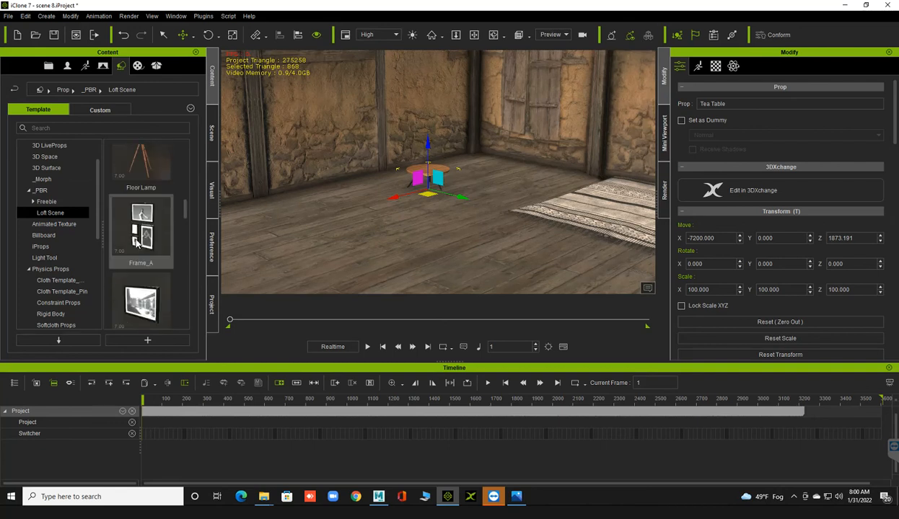
scroll(138, 244, "up", 2)
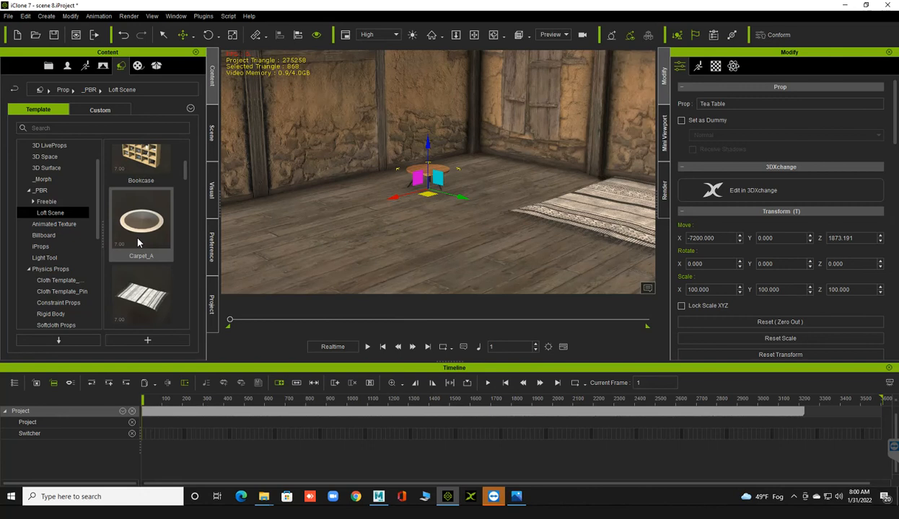
left_click_drag(142, 220, 425, 210)
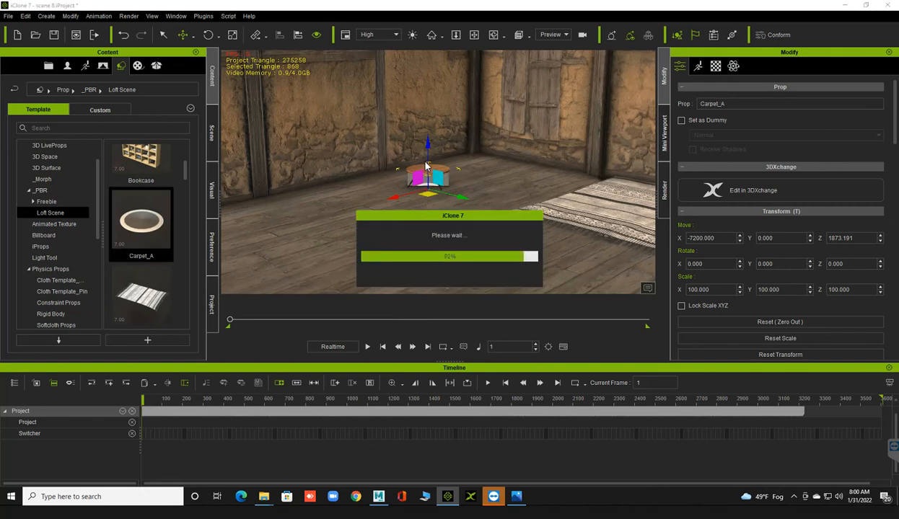
left_click_drag(428, 165, 427, 141)
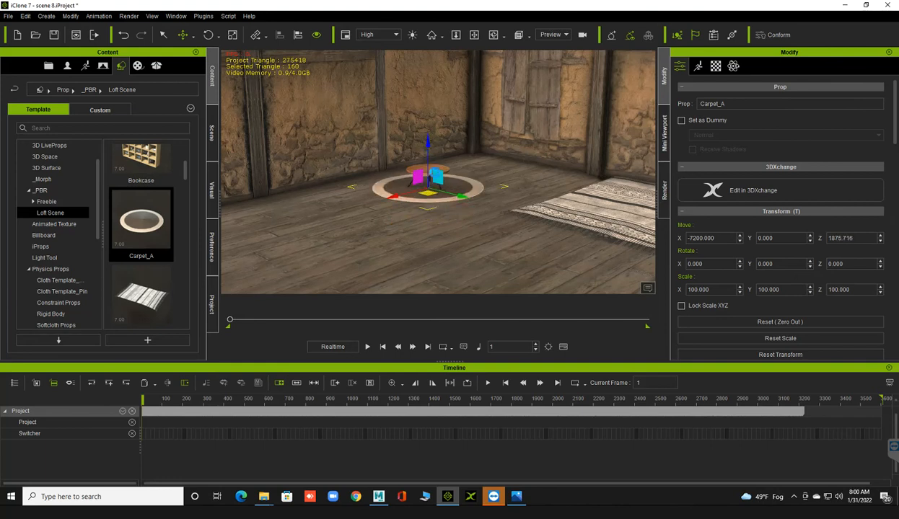
Align the tea table to Carpet_A on the X, Y and Z axes, using Center as the reference point
left_click(438, 171)
left_click(438, 170)
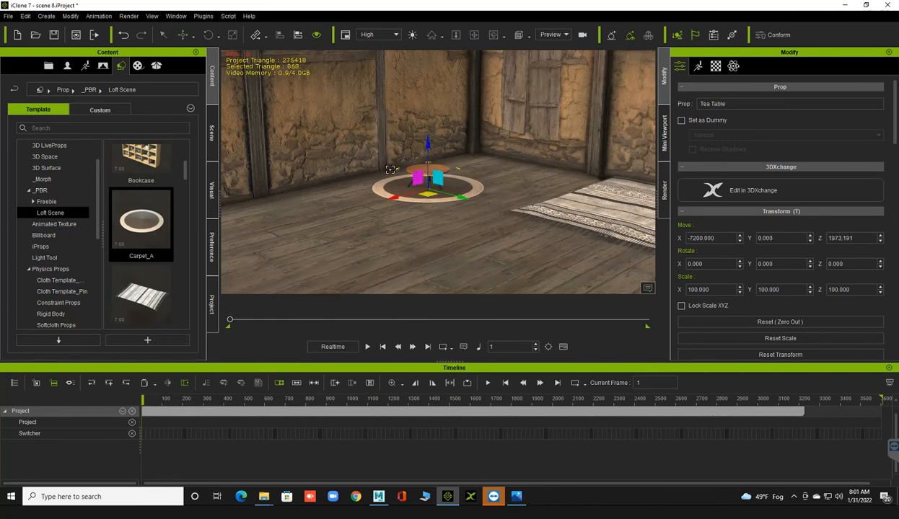
left_click(399, 185)
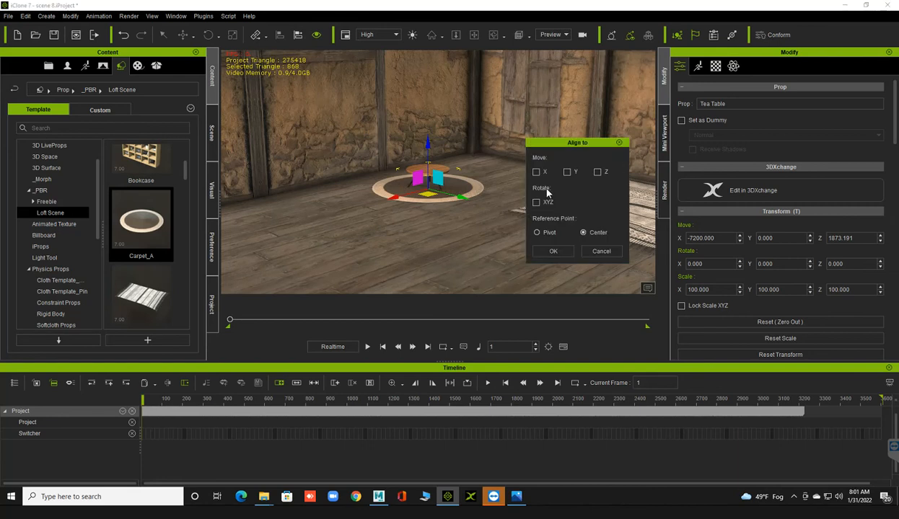
left_click(537, 172)
left_click(567, 172)
left_click(597, 172)
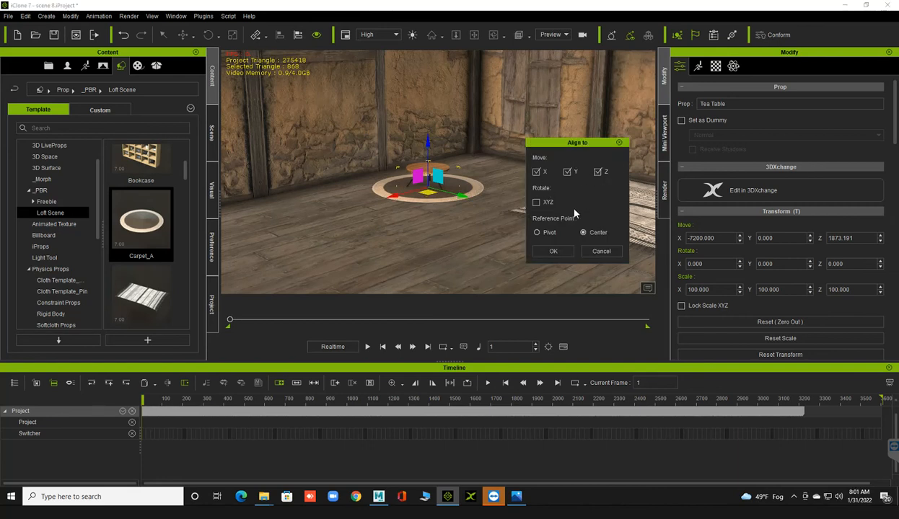
left_click(553, 251)
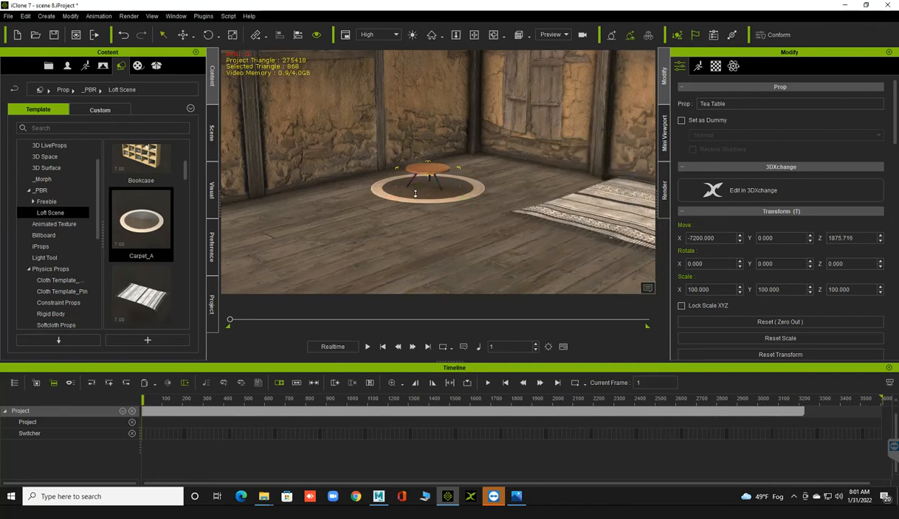
Add the Teapot prop and align it to the tea table on X, Y and Z, using Center as the reference point
mouse_move(501, 206)
right_mouse_down()
mouse_move(337, 214)
mouse_move(434, 207)
right_mouse_up()
scroll(158, 243, "down", 7)
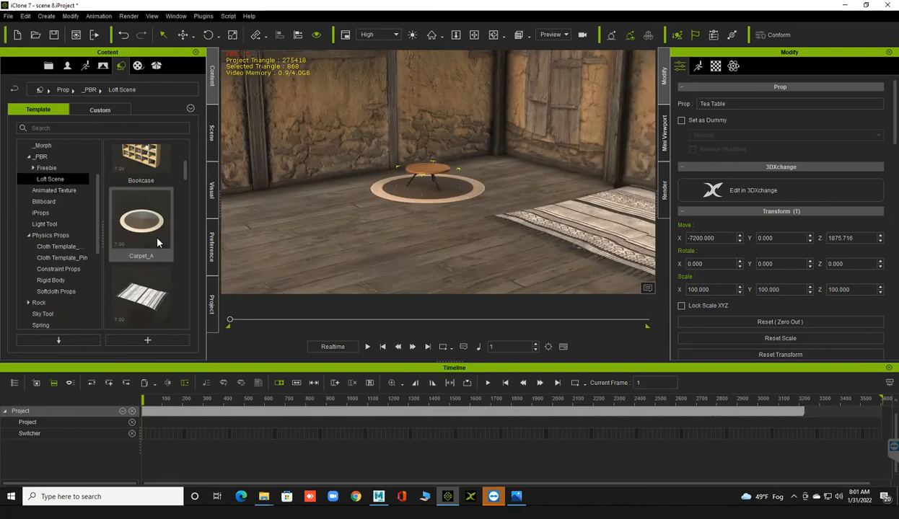
scroll(154, 232, "down", 2)
scroll(154, 232, "down", 3)
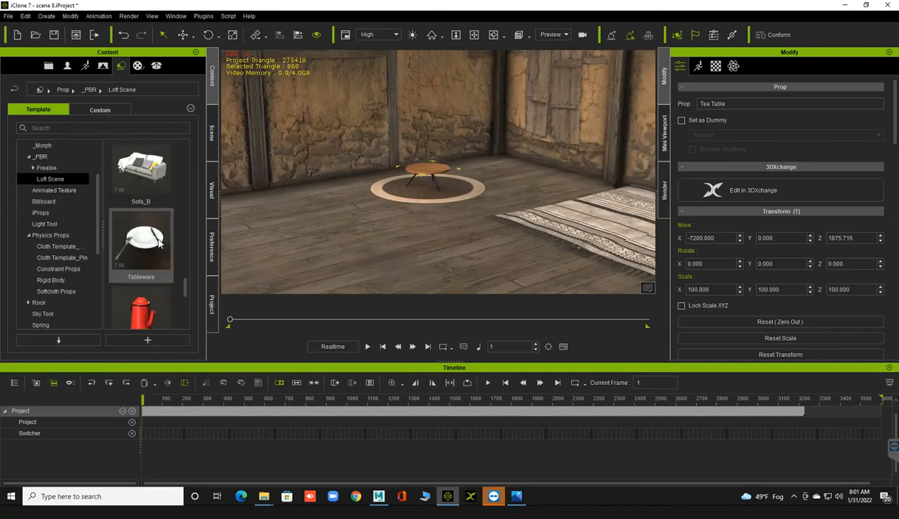
left_click_drag(404, 282, 343, 162)
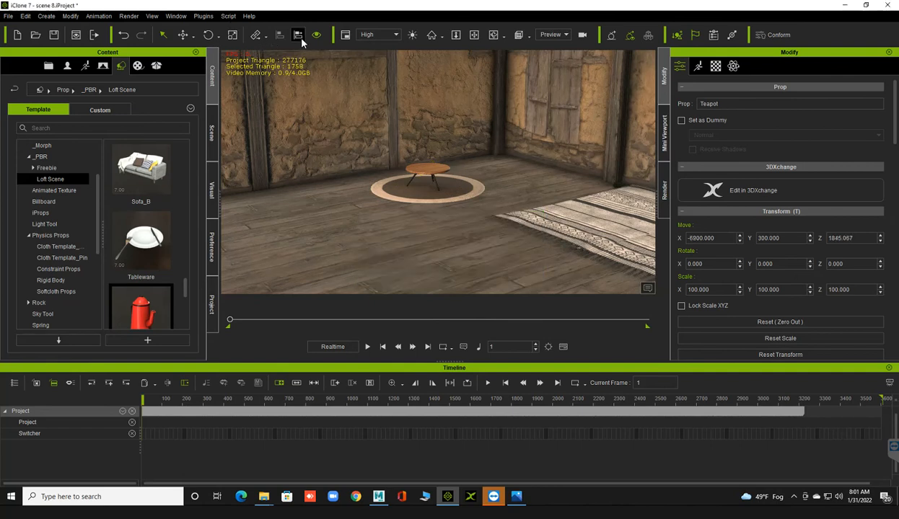
left_click(432, 172)
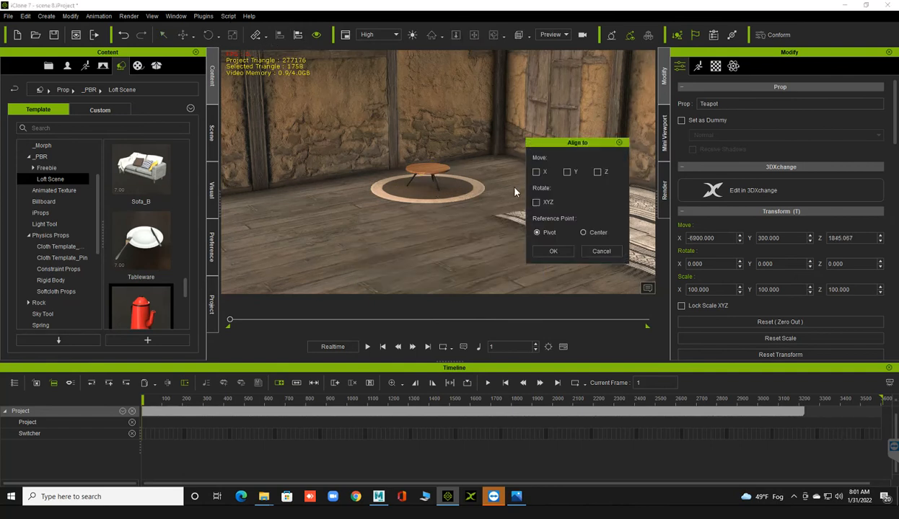
left_click(568, 173)
left_click(597, 171)
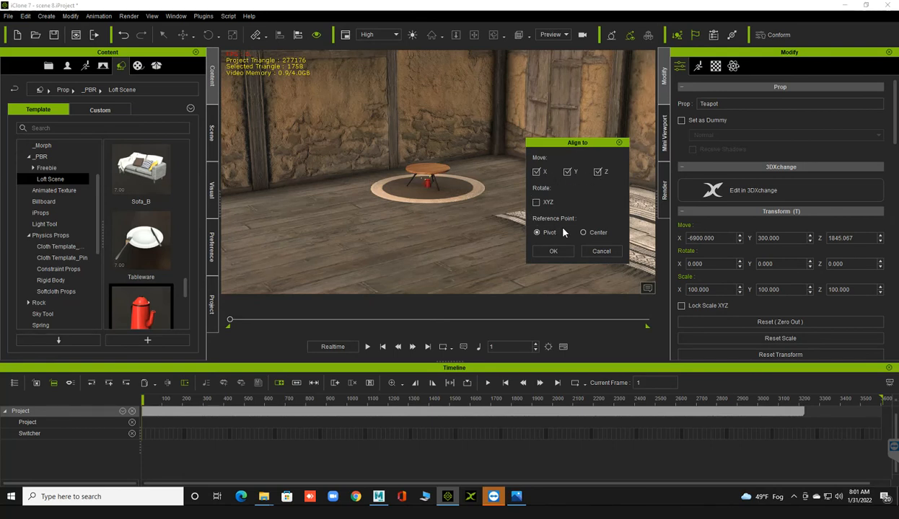
left_click(584, 233)
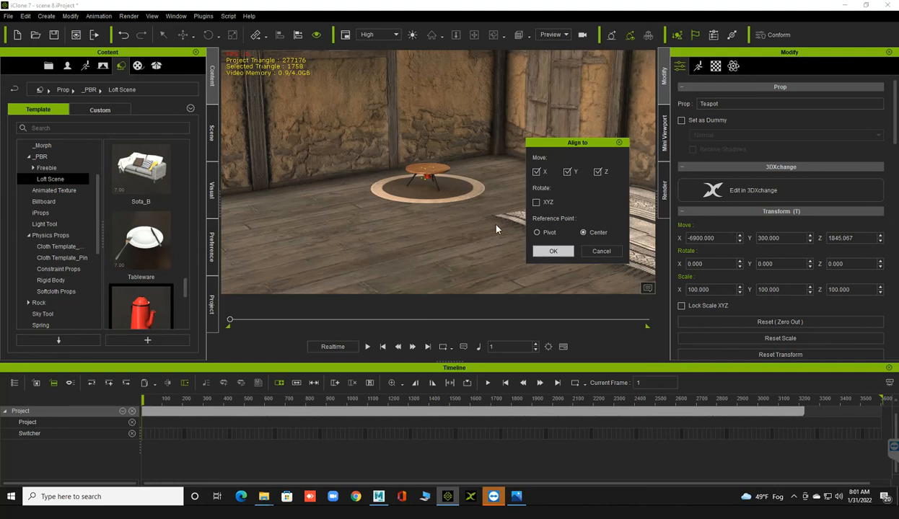
Raise the teapot out of the table and settle it on the tabletop at about Z 1924
left_click(427, 176)
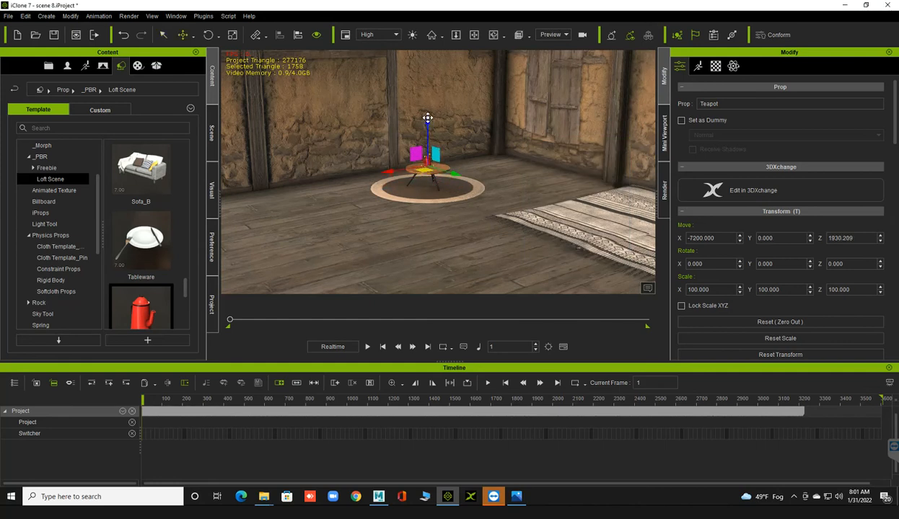
left_click(432, 34)
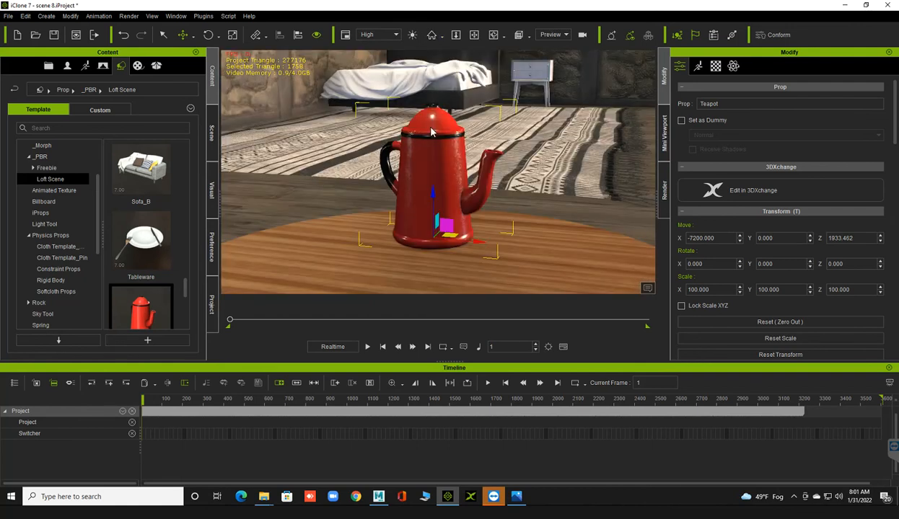
left_click_drag(431, 195, 429, 248)
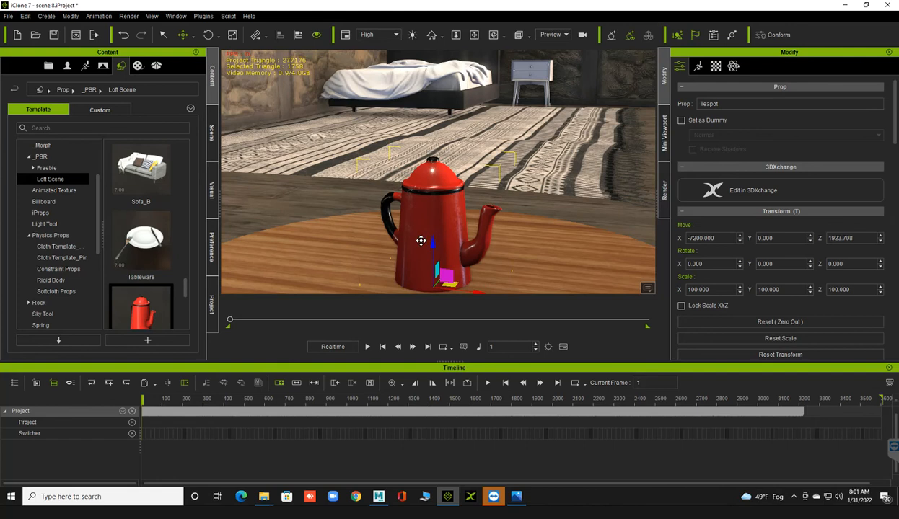
middle_click_drag(401, 181, 402, 181)
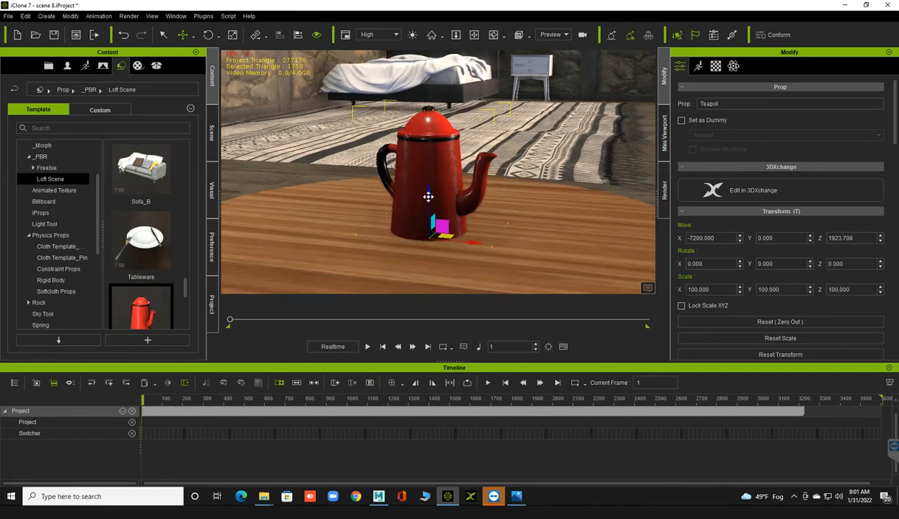
left_click_drag(428, 196, 396, 193)
Add the Tableware prop and align it to the teapot on the X, Y and Z axes
left_click_drag(152, 264, 434, 267)
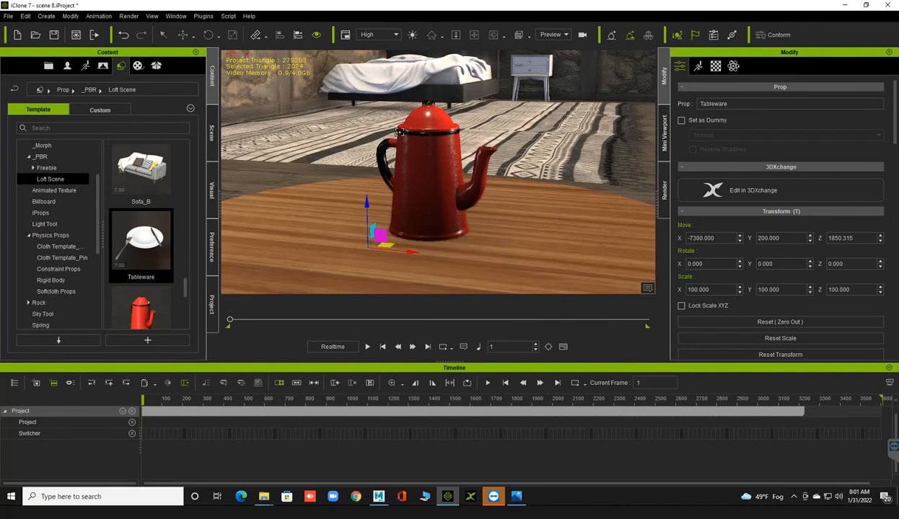
left_click(422, 150)
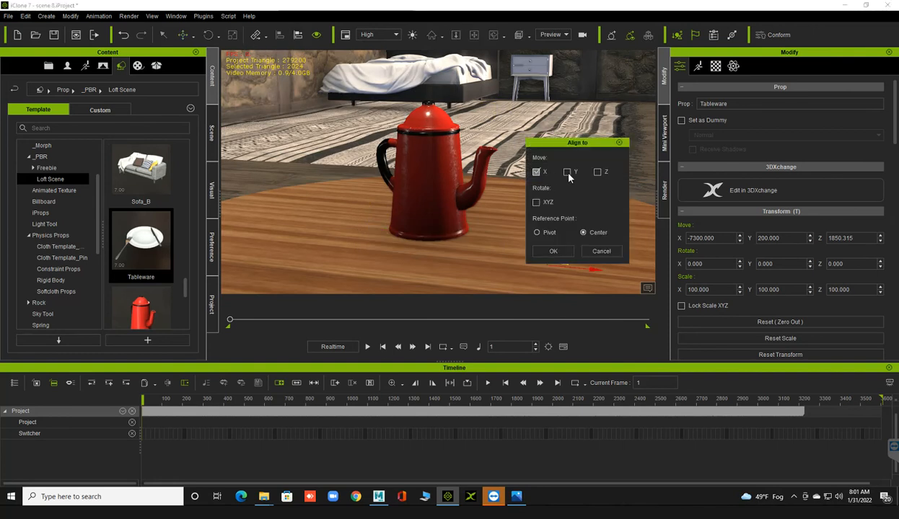
left_click(597, 173)
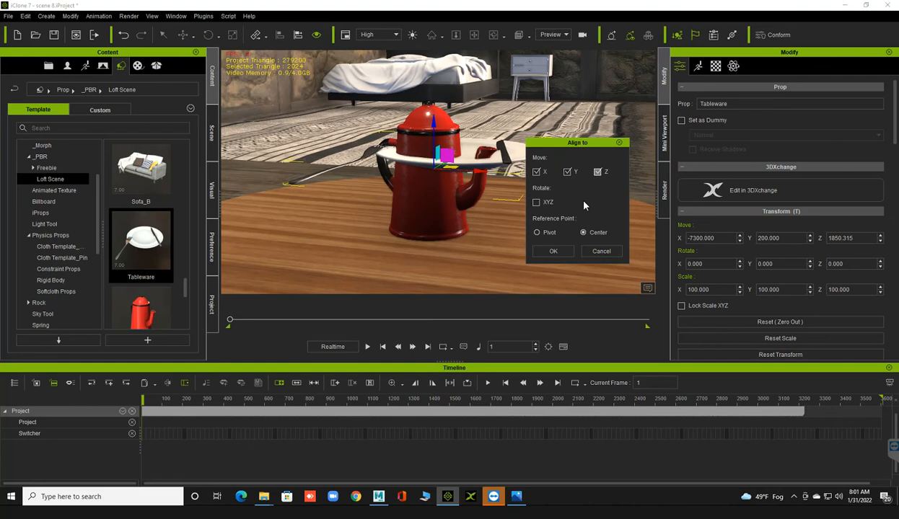
left_click(549, 254)
Move the tableware beside the teapot on the tabletop, to about X -7191, Y -32
right_click_drag(462, 244, 391, 250)
scroll(385, 248, "down", 5)
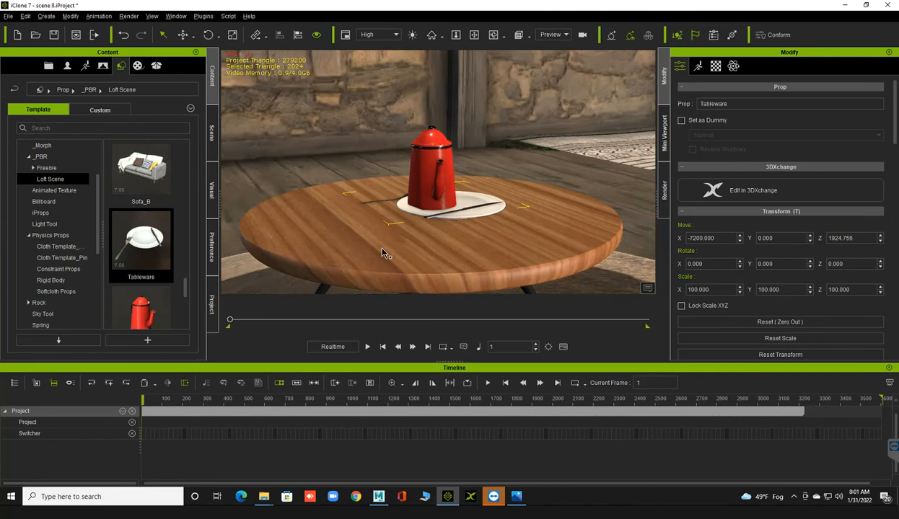
scroll(385, 248, "down", 4)
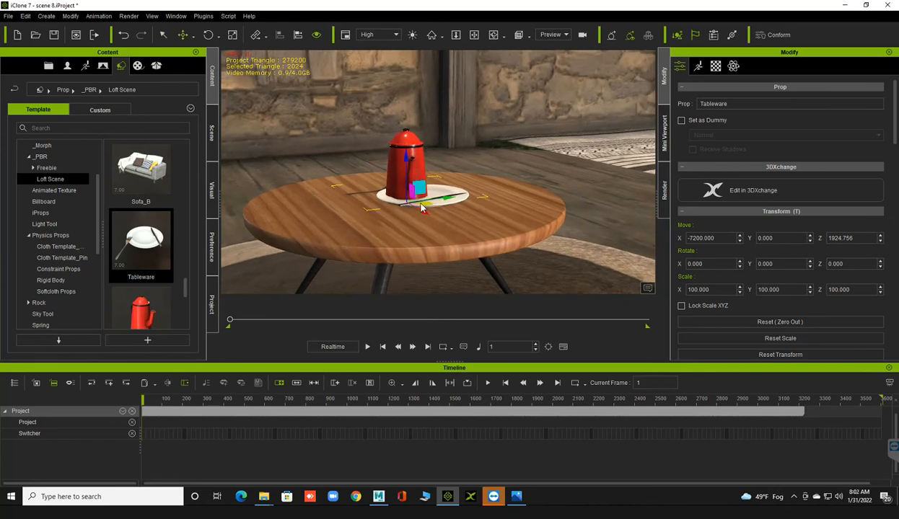
left_click_drag(416, 197, 329, 213)
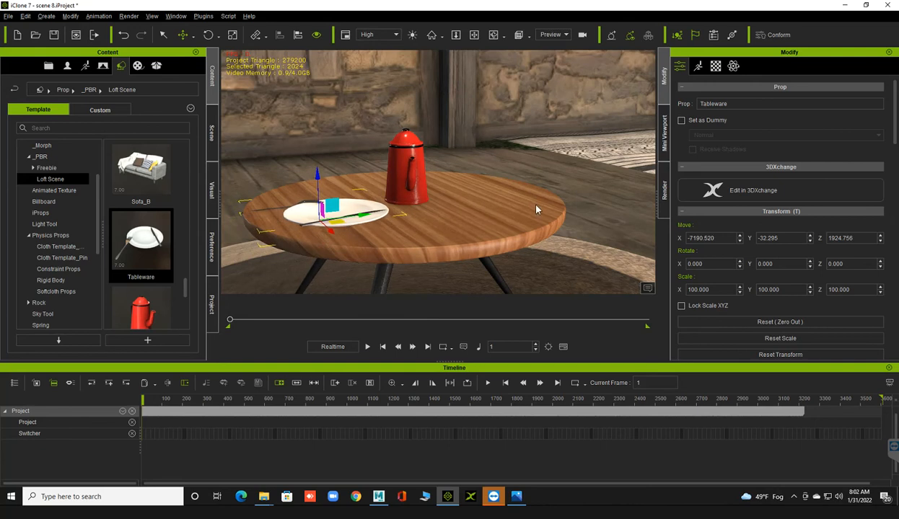
Examine the empty floor along the dark plank and stone walls for a spot to place more furniture
scroll(495, 243, "down", 5)
scroll(495, 242, "down", 3)
right_click_drag(496, 242, 303, 243)
scroll(375, 239, "down", 1)
middle_click_drag(375, 239, 508, 226)
right_click_drag(359, 227, 269, 224)
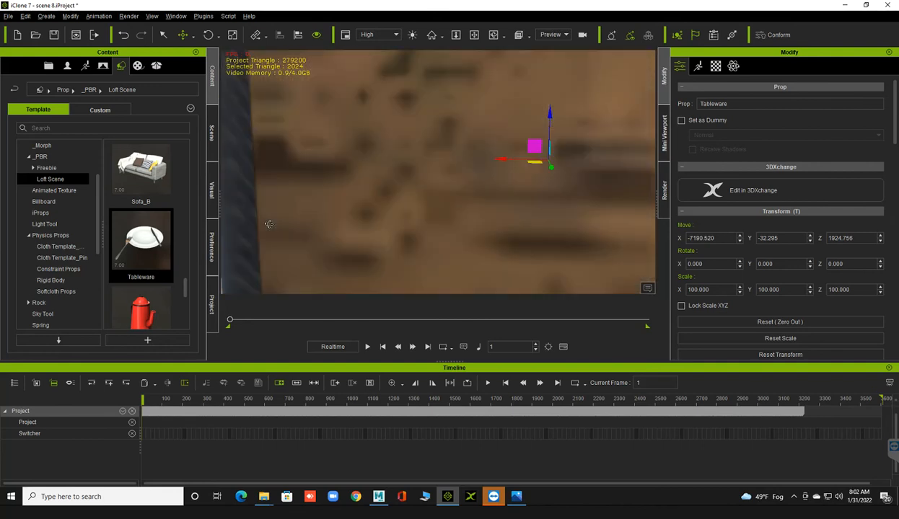
scroll(439, 236, "down", 4)
scroll(465, 237, "up", 1)
right_click_drag(465, 237, 382, 254)
middle_click_drag(457, 267, 523, 278)
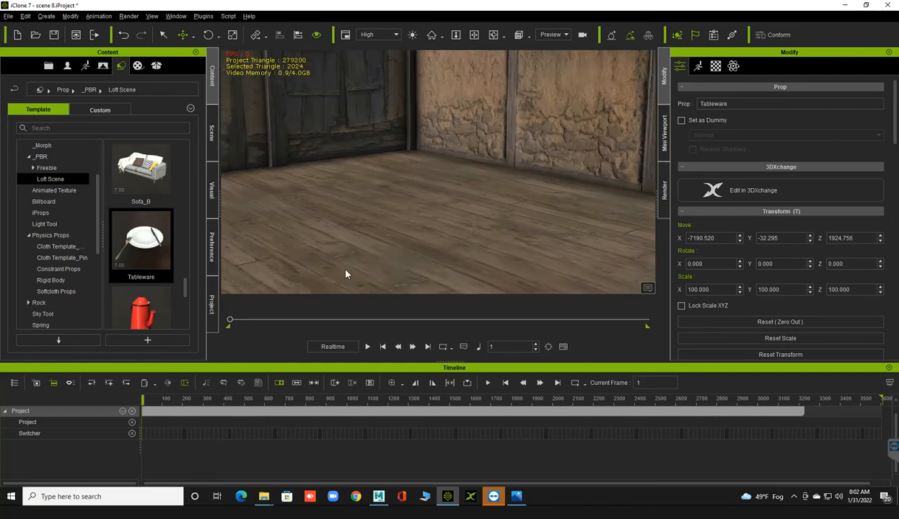
right_click_drag(344, 274, 308, 265)
scroll(404, 242, "up", 3)
mouse_move(419, 250)
middle_mouse_down()
mouse_move(454, 241)
mouse_move(423, 249)
middle_mouse_up()
Add the Bookcase prop near the room's corner at X -5900 and shift it to about Y -365, Z 1759
scroll(140, 213, "down", 5)
scroll(139, 214, "up", 5)
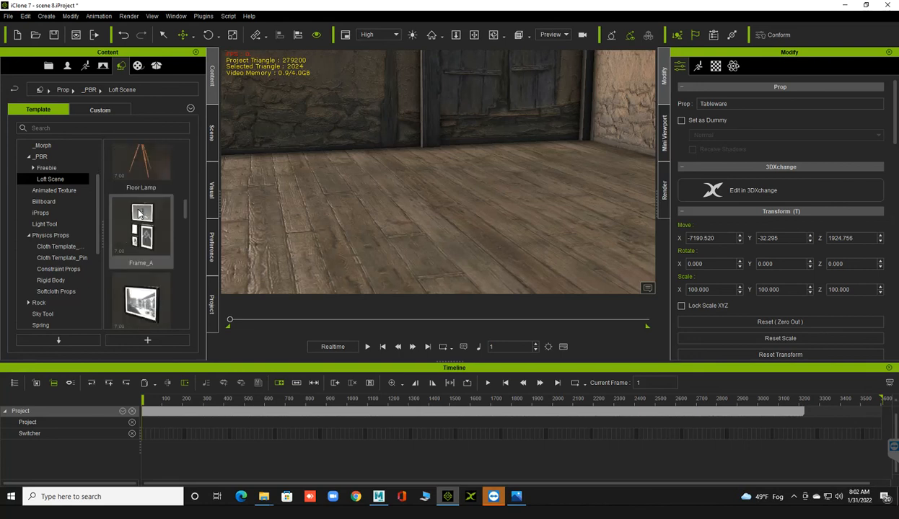
left_click_drag(139, 176, 603, 181)
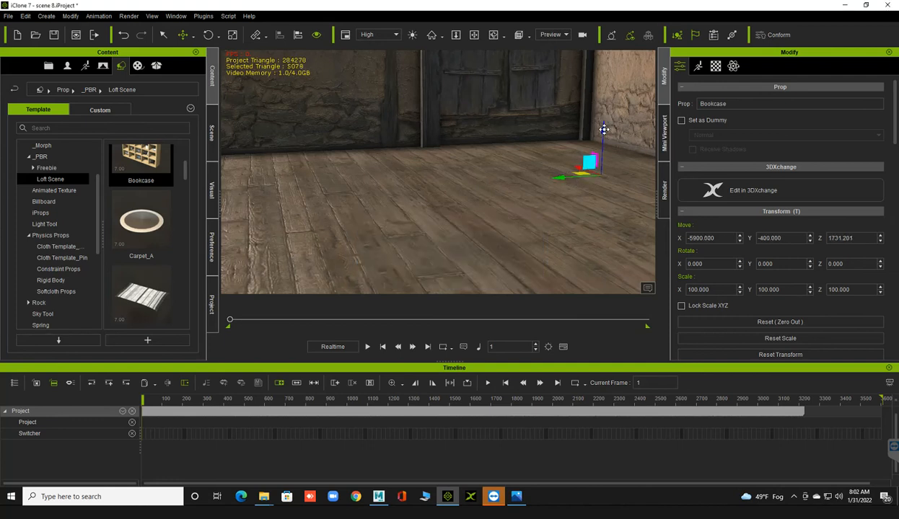
left_click_drag(595, 53, 591, 121)
left_click_drag(310, 205, 550, 180)
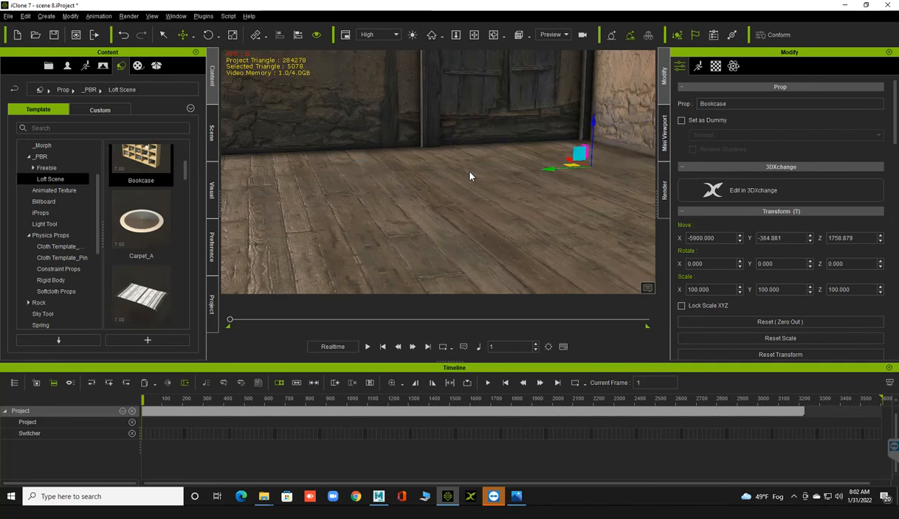
Bring the bookcase inside the room to about X -6369, Y -152 and raise it to floor level at about Z 1874
right_click_drag(475, 179, 260, 175)
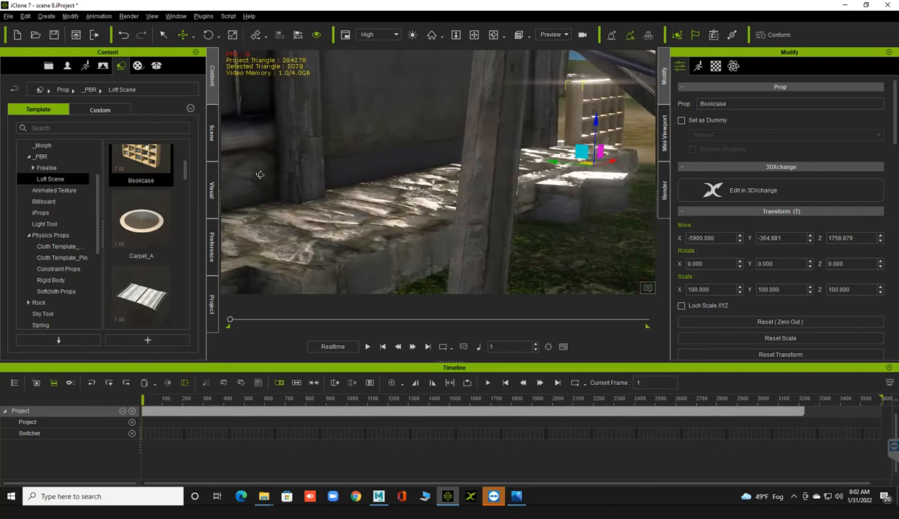
right_click_drag(322, 183, 553, 169)
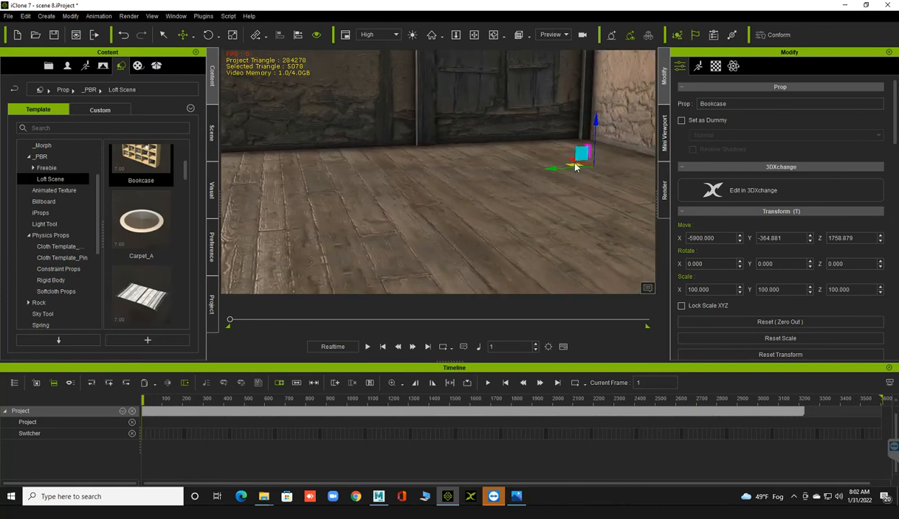
left_click_drag(569, 194, 539, 213)
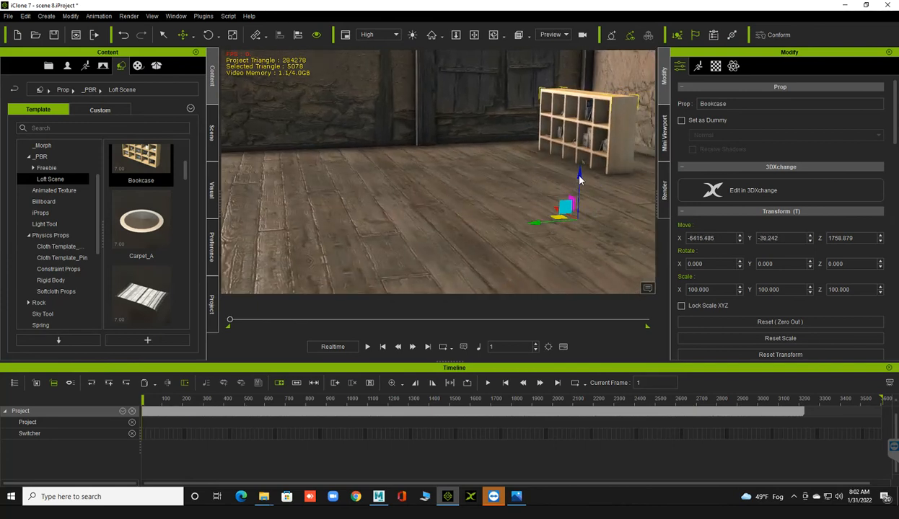
mouse_move(588, 116)
left_mouse_down()
mouse_move(585, 85)
mouse_move(579, 124)
mouse_move(582, 116)
left_mouse_up()
left_click_drag(537, 164, 588, 162)
middle_click_drag(523, 169, 426, 193)
right_click_drag(426, 193, 481, 191)
left_click_drag(493, 182, 409, 204)
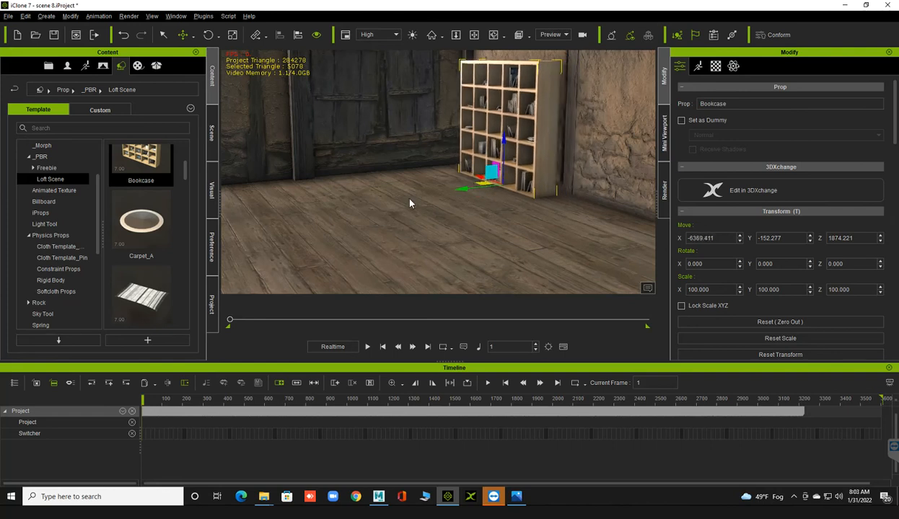
Inspect the furnished room from the bookcase around to the tea table, round rug and striped carpets
right_click_drag(461, 211, 514, 215)
middle_click_drag(513, 215, 397, 209)
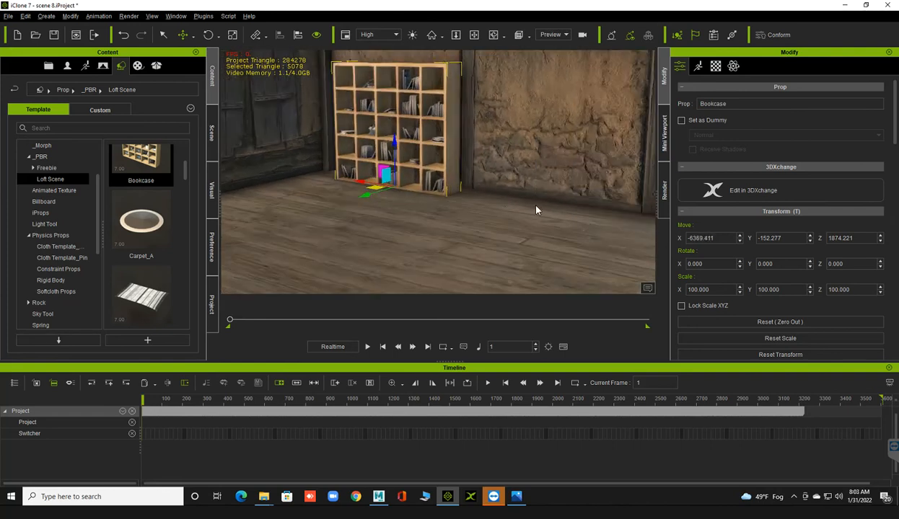
right_click_drag(506, 210, 654, 205)
middle_click_drag(574, 200, 329, 219)
right_click_drag(536, 222, 515, 222)
scroll(478, 214, "up", 5)
scroll(515, 222, "down", 5)
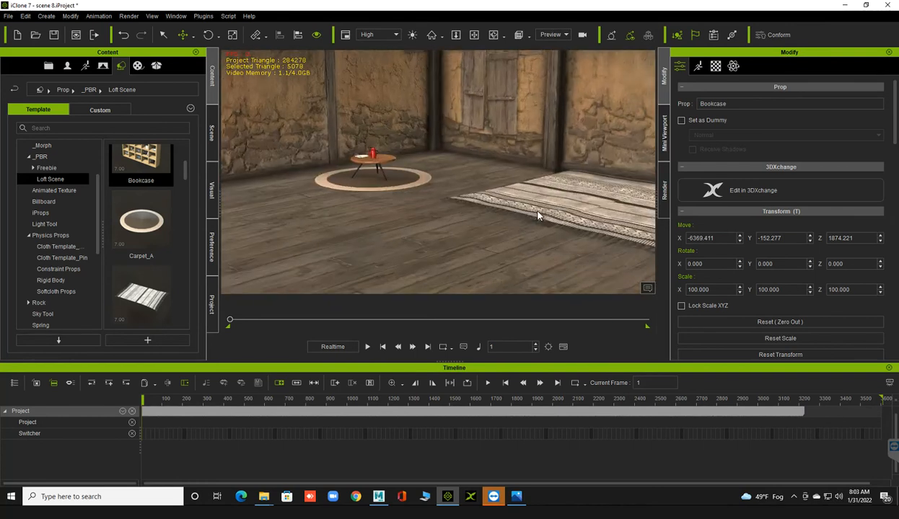
Exit the furnished room and inspect it from the front yard through the house's open doorway
scroll(537, 211, "up", 6)
middle_click_drag(488, 223, 346, 204)
scroll(506, 230, "down", 5)
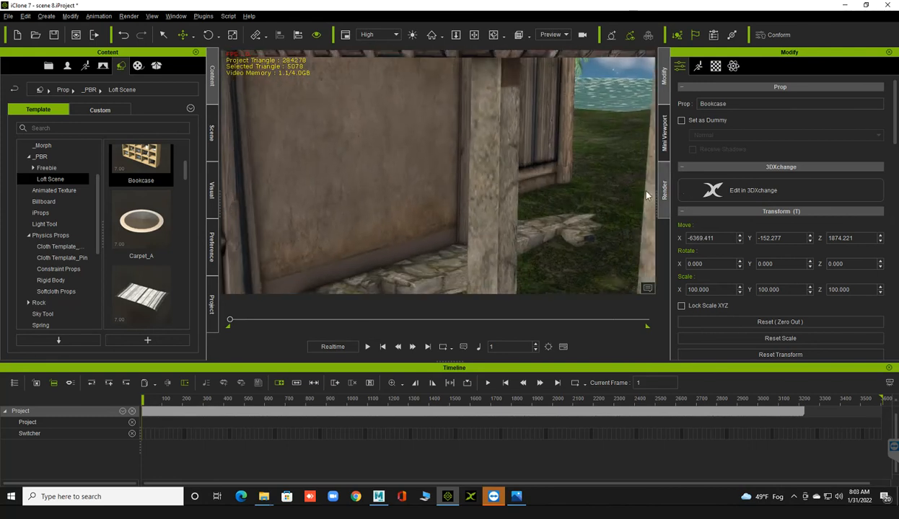
scroll(373, 254, "down", 5)
middle_click_drag(382, 240, 460, 231)
right_click_drag(382, 236, 503, 220)
middle_click_drag(458, 245, 404, 274)
mouse_move(484, 190)
right_mouse_down()
mouse_move(502, 172)
mouse_move(485, 179)
right_mouse_up()
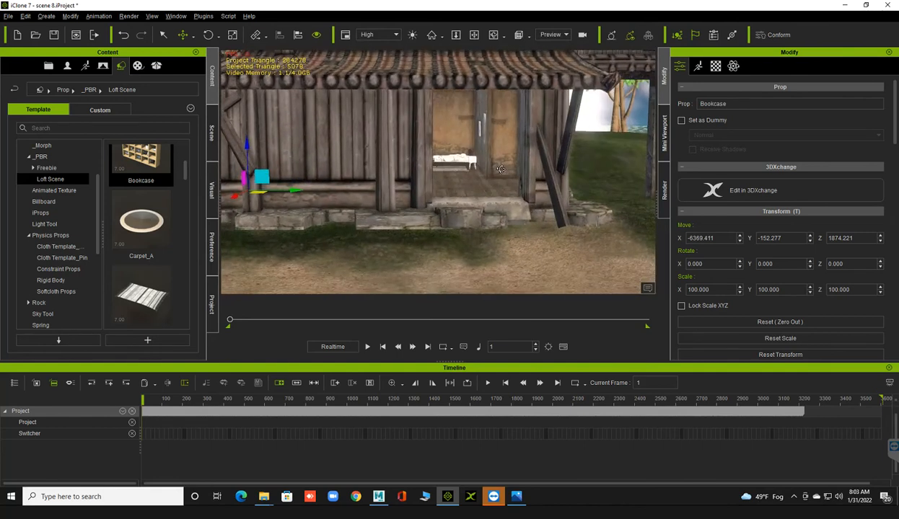
right_click_drag(435, 203, 443, 182)
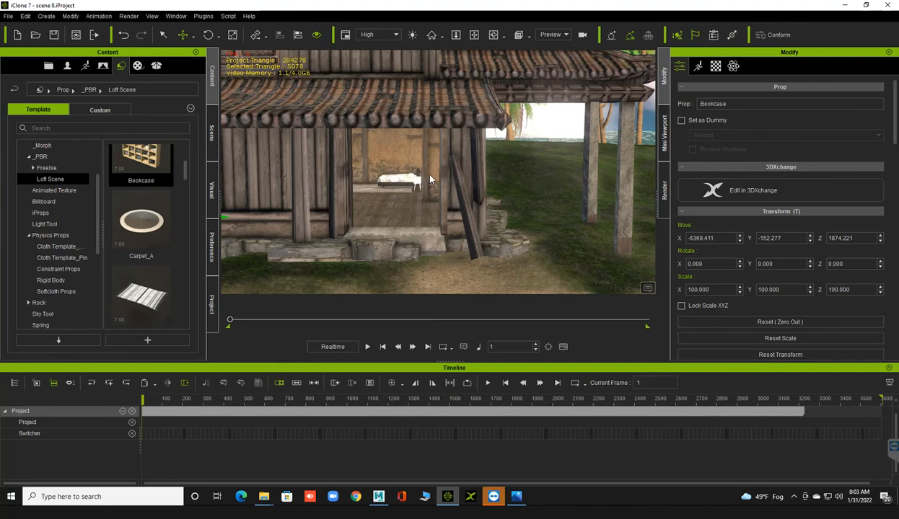
Examine the wooden house's facade, roof and surrounding dirt yard from progressively farther away
scroll(429, 173, "down", 5)
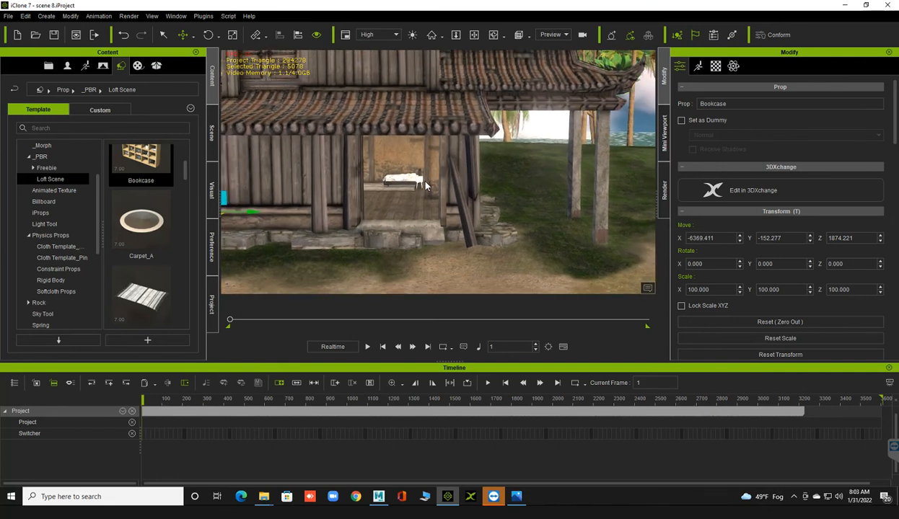
middle_click_drag(422, 184, 438, 178)
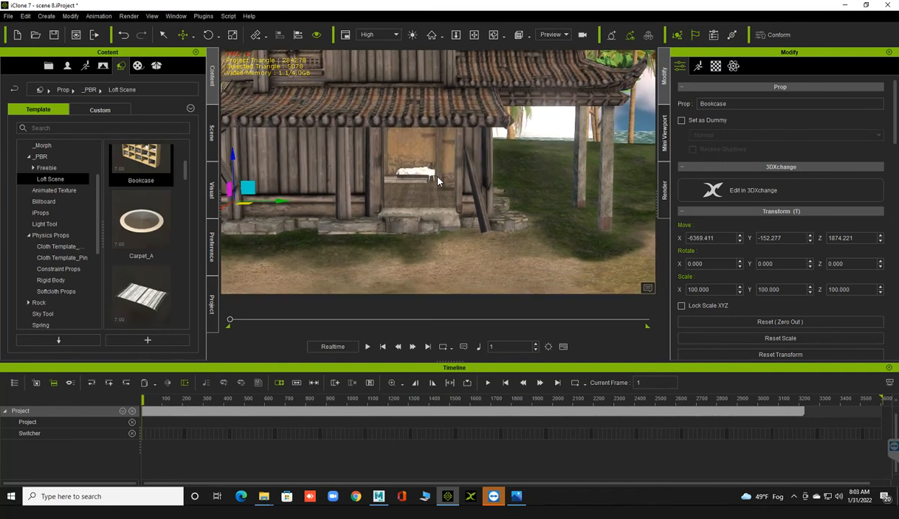
scroll(437, 179, "down", 1)
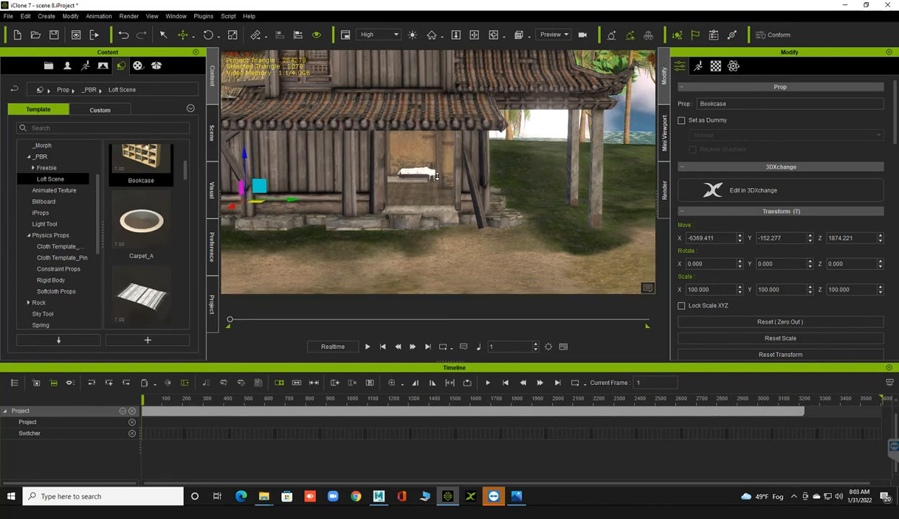
scroll(436, 177, "down", 1)
right_click_drag(429, 185, 430, 180)
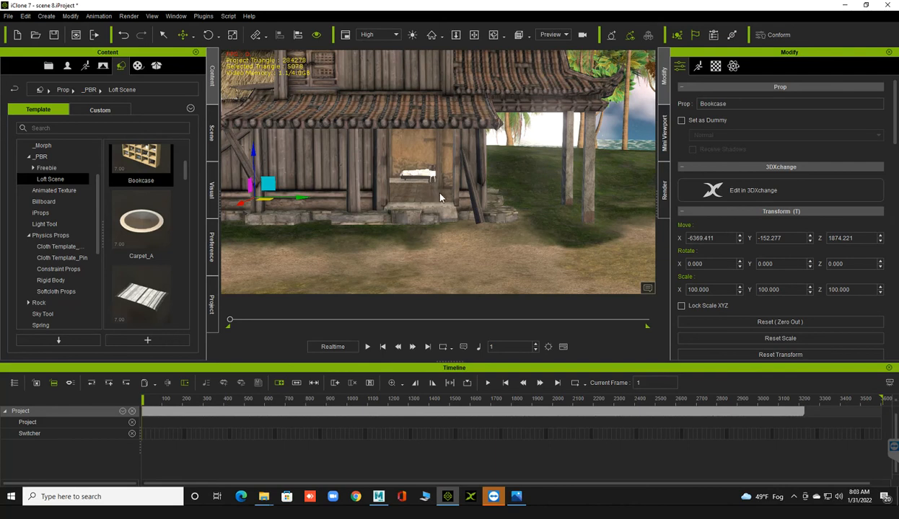
middle_click_drag(439, 196, 468, 196)
right_click_drag(468, 196, 478, 197)
scroll(478, 198, "down", 3)
middle_click_drag(448, 170, 433, 173)
scroll(459, 173, "down", 1)
right_click_drag(459, 174, 502, 177)
middle_click_drag(488, 181, 474, 180)
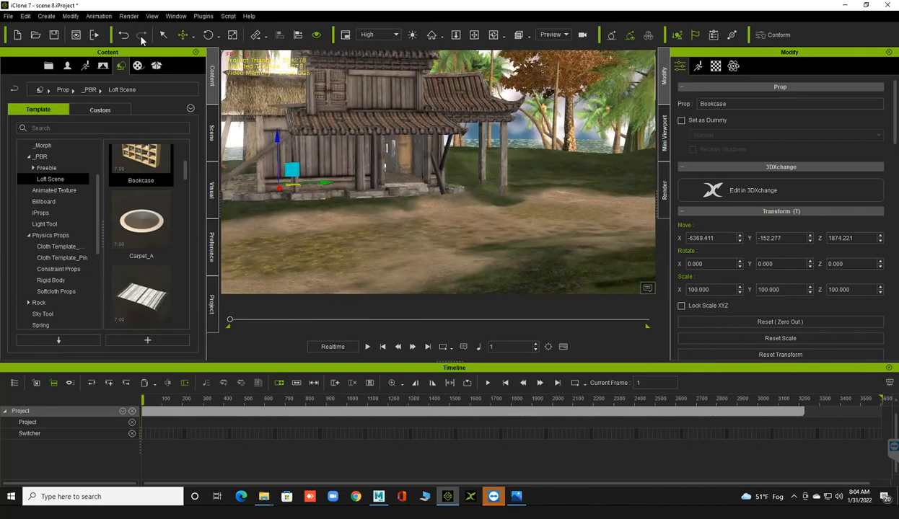
Create a Rain particle effect in the scene and play the animation in front of the house to preview it
left_click(45, 16)
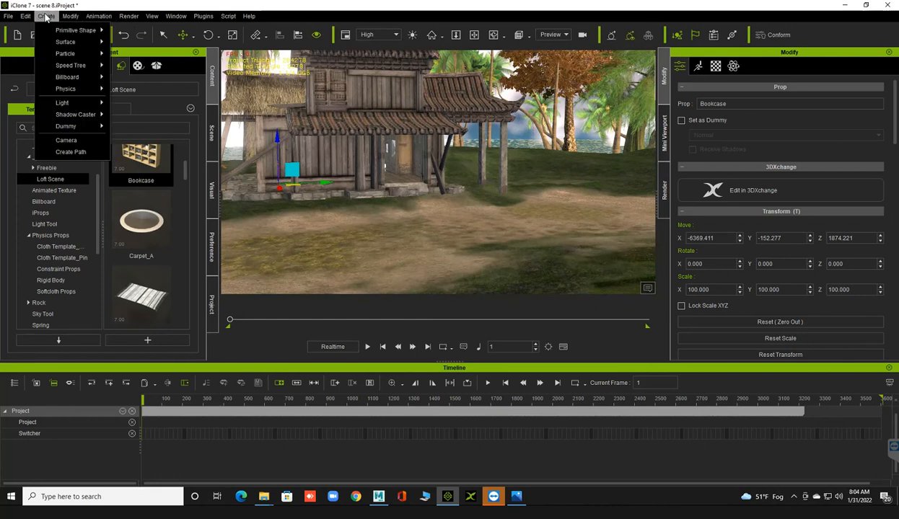
mouse_move(72, 95)
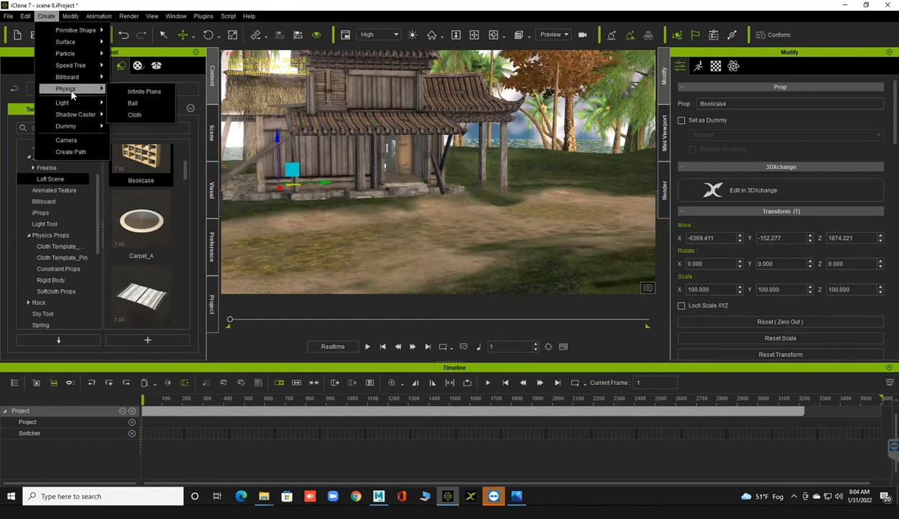
mouse_move(80, 53)
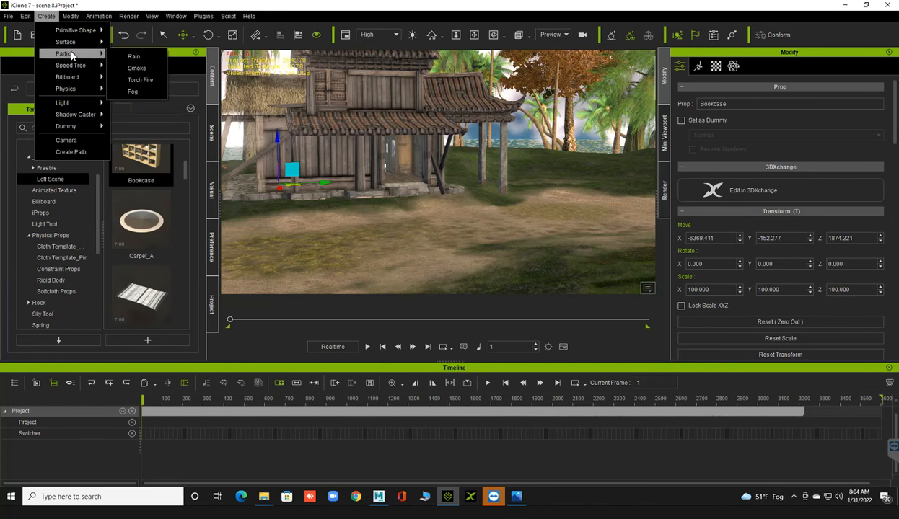
left_click(137, 57)
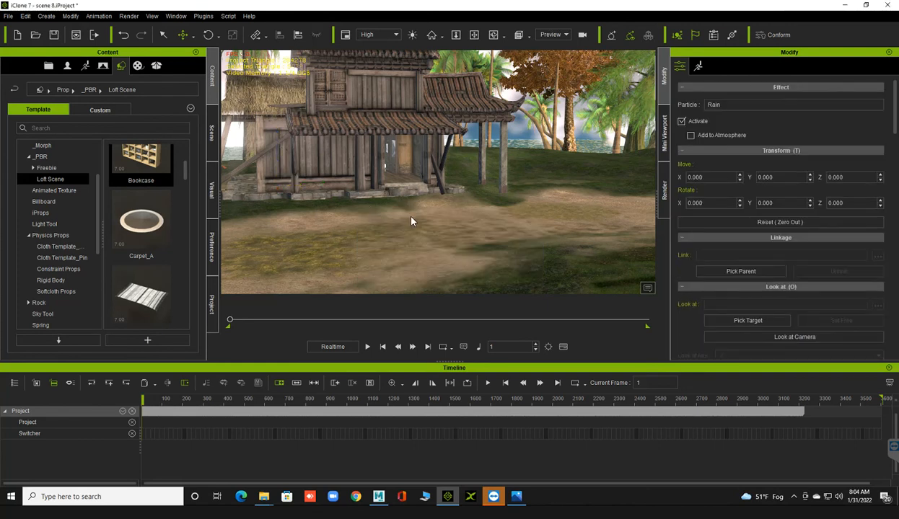
key("space")
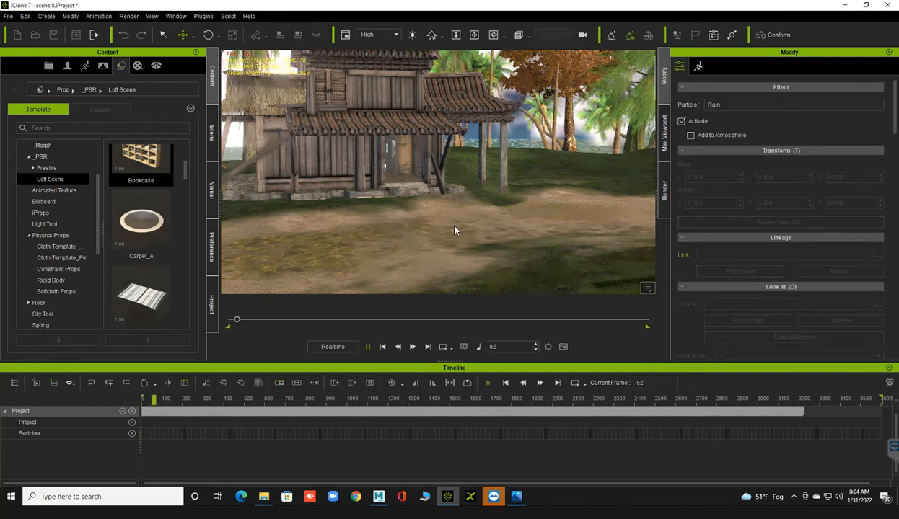
scroll(458, 227, "down", 3)
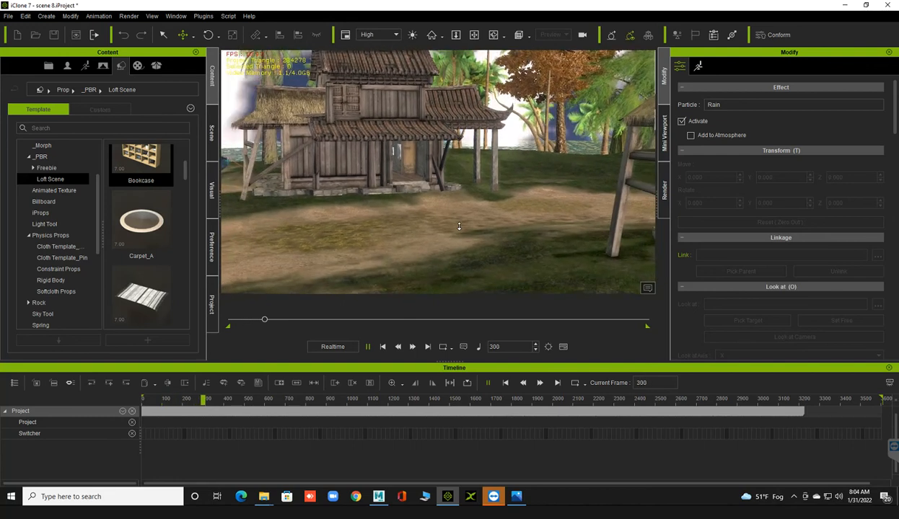
key("space")
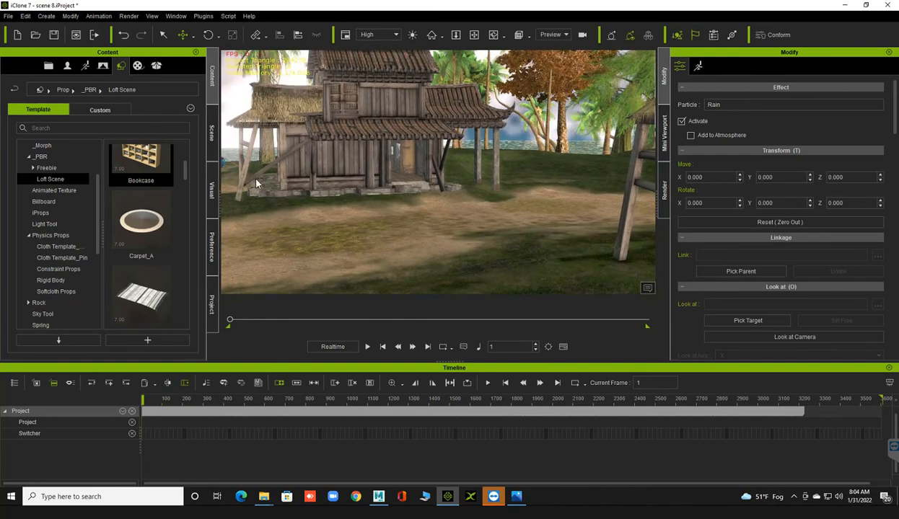
Focus on the Rain particle, look over the whole island from above the water, and play the animation to check for rain
left_click(213, 135)
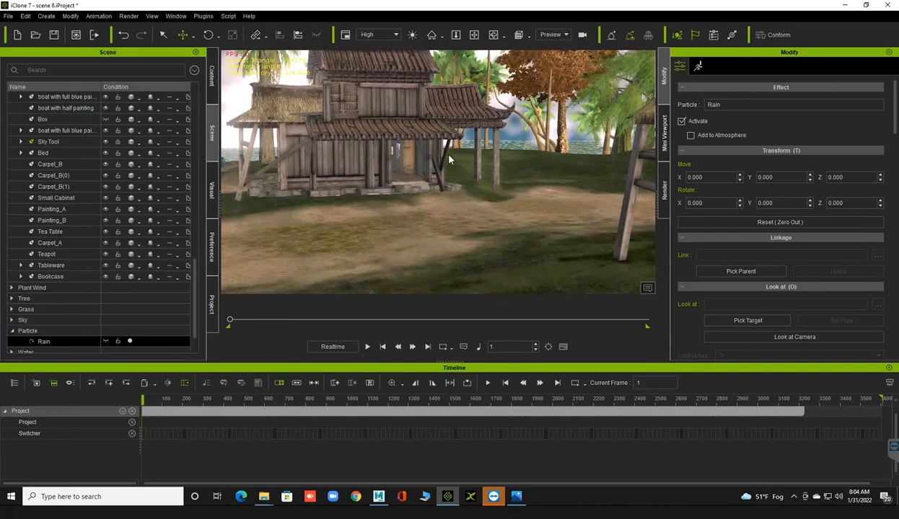
left_click(432, 36)
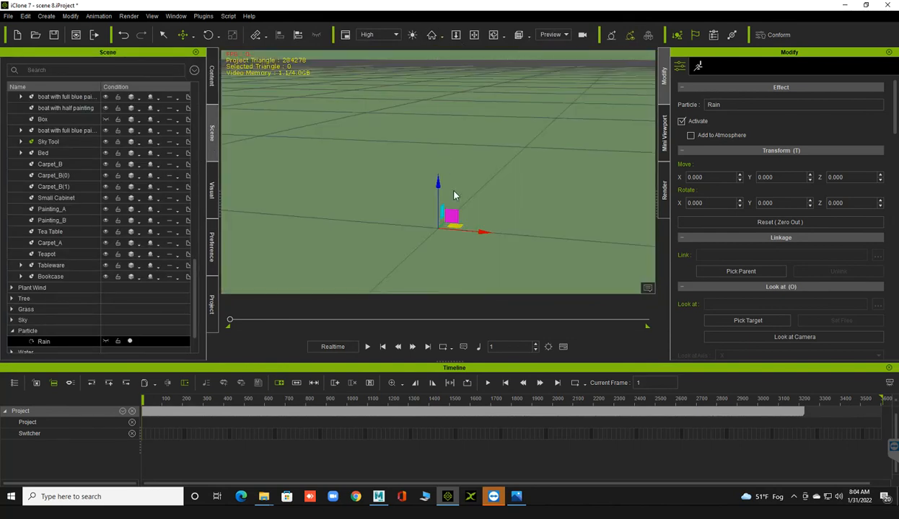
right_click_drag(462, 188, 466, 209)
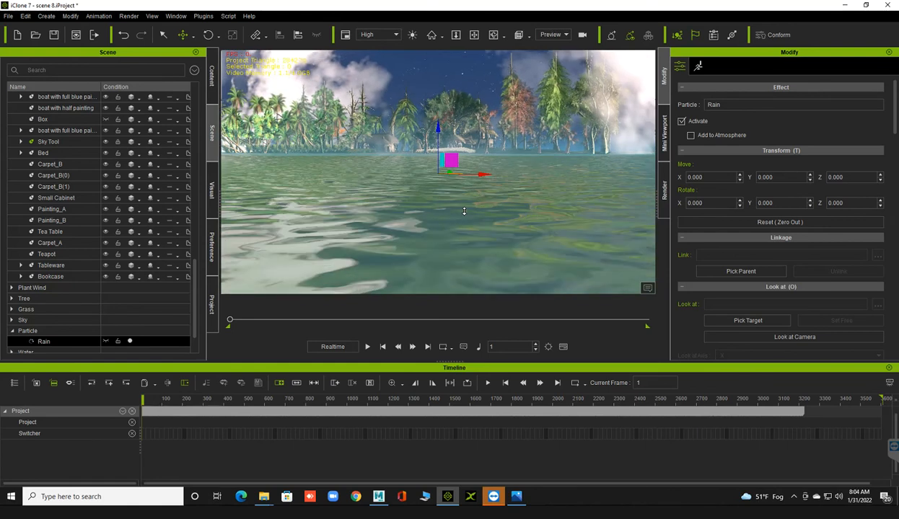
right_click_drag(407, 196, 394, 231)
key("space")
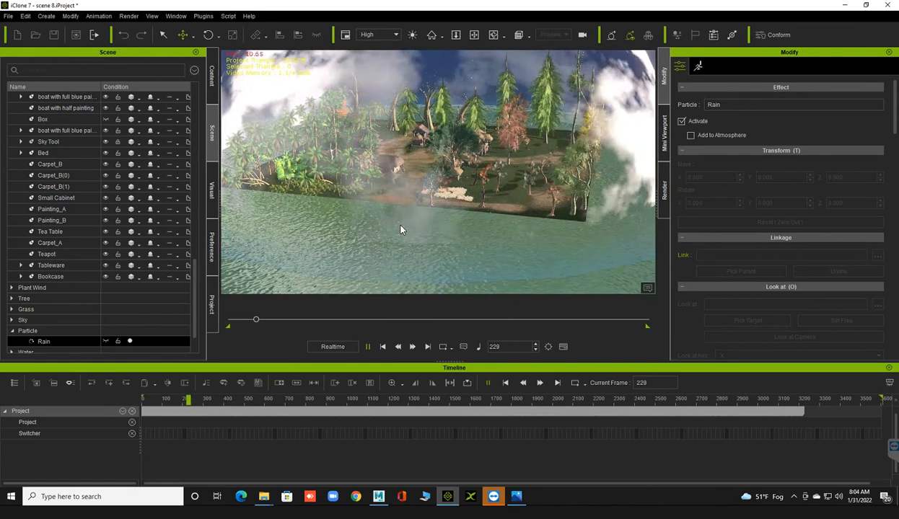
left_click(383, 346)
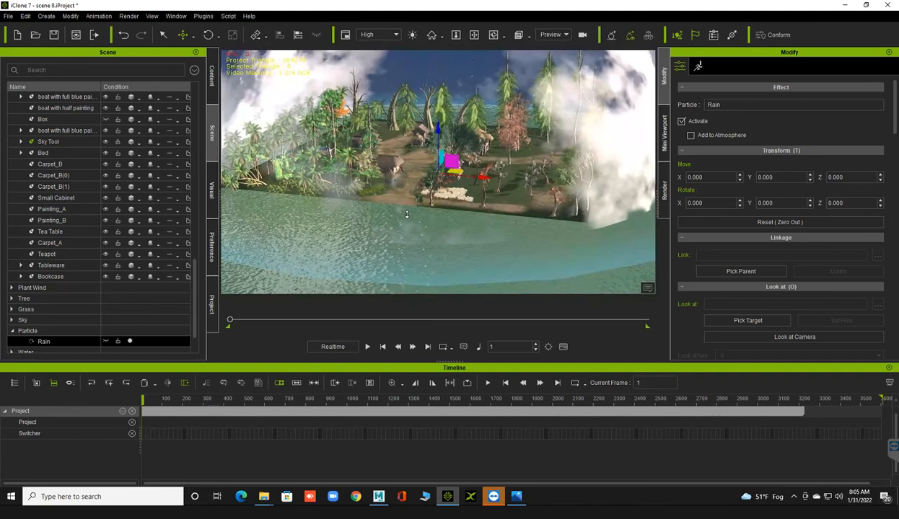
Select Building_003_01_B_2, frame it to bring the view back to the village, and save the project
left_click(431, 35)
scroll(56, 169, "up", 15)
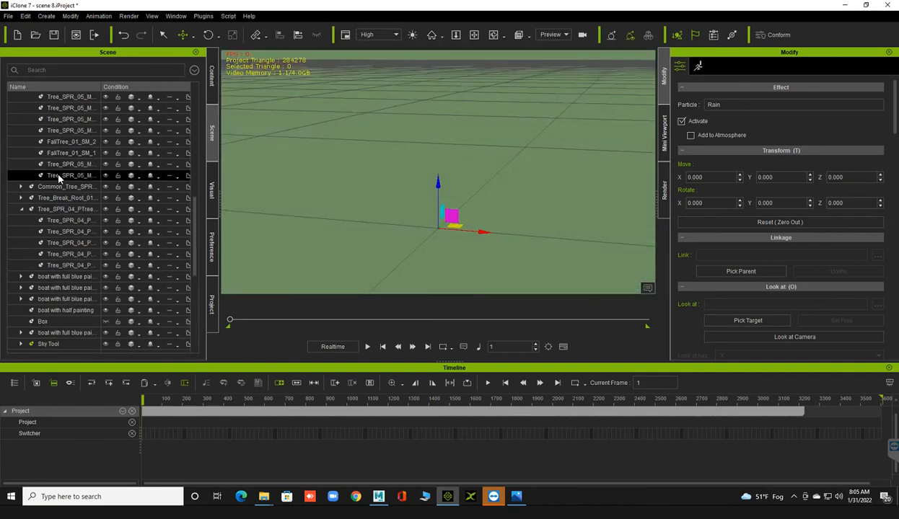
left_click(57, 118)
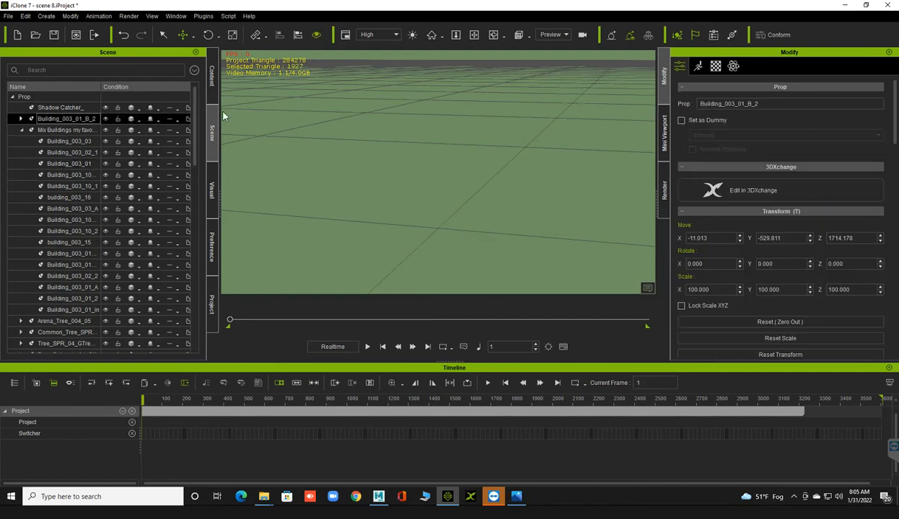
left_click(430, 35)
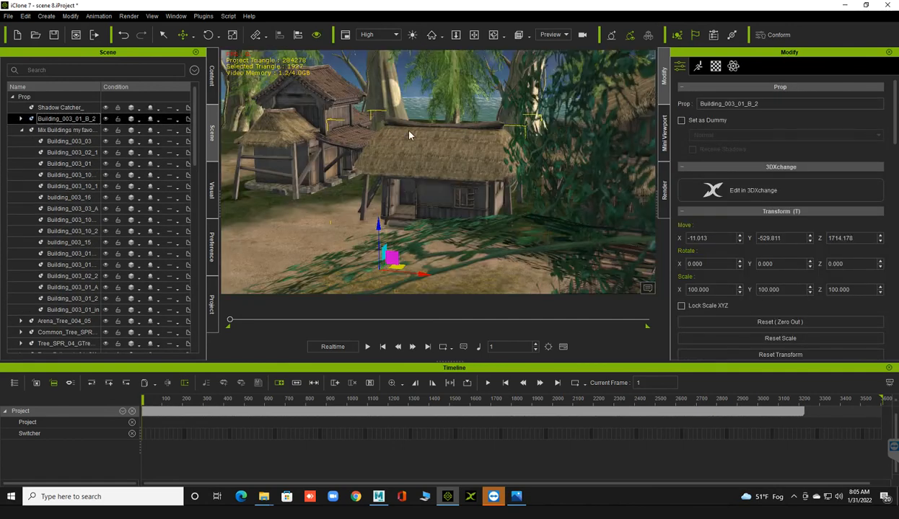
right_click_drag(369, 185, 474, 173)
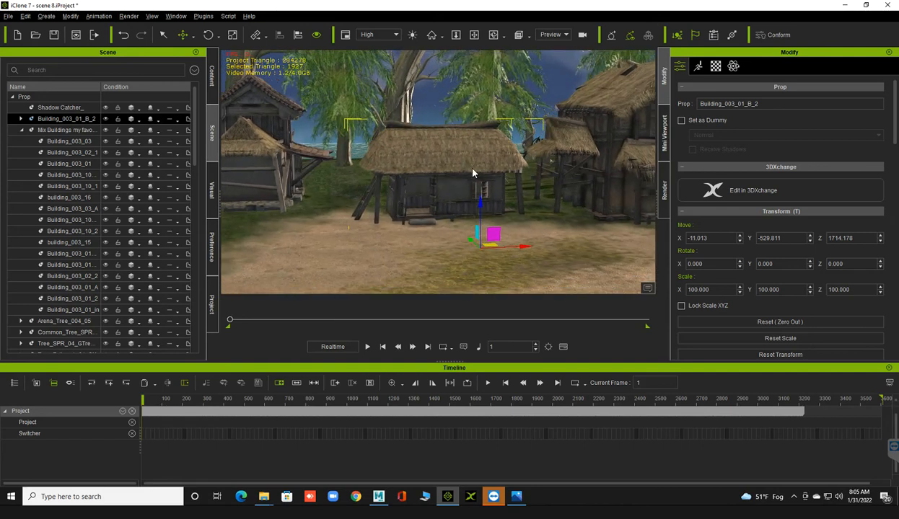
scroll(368, 180, "down", 3)
right_click_drag(368, 181, 447, 220)
scroll(455, 210, "up", 3)
key("ctrl+s")
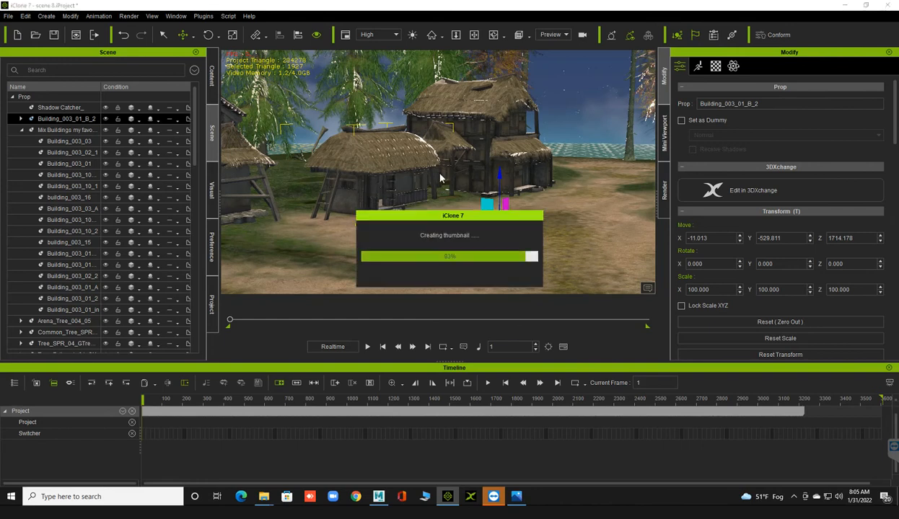
Delete the Rain particle from the scene
scroll(102, 230, "down", 10)
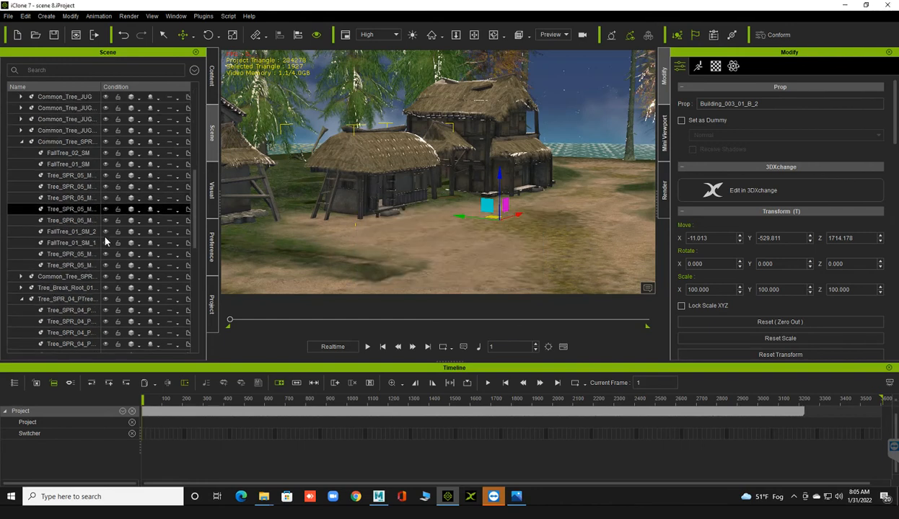
scroll(87, 280, "down", 7)
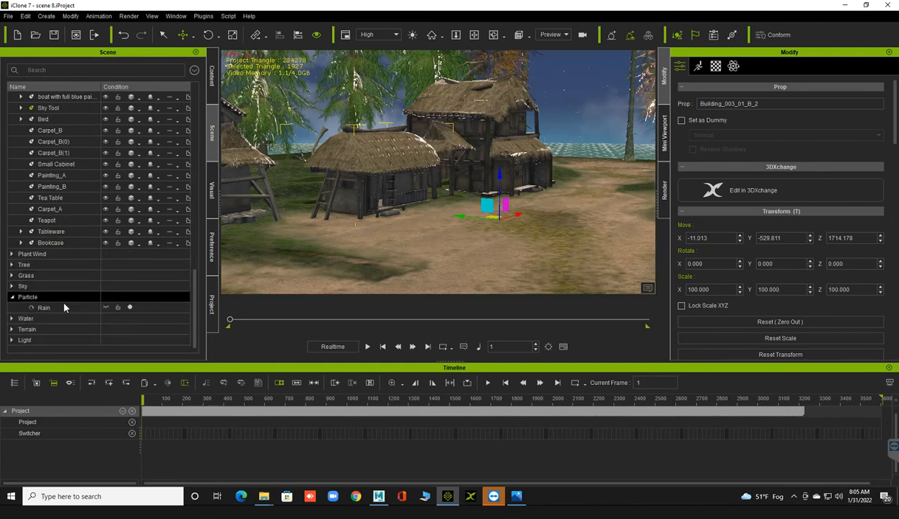
left_click(66, 307)
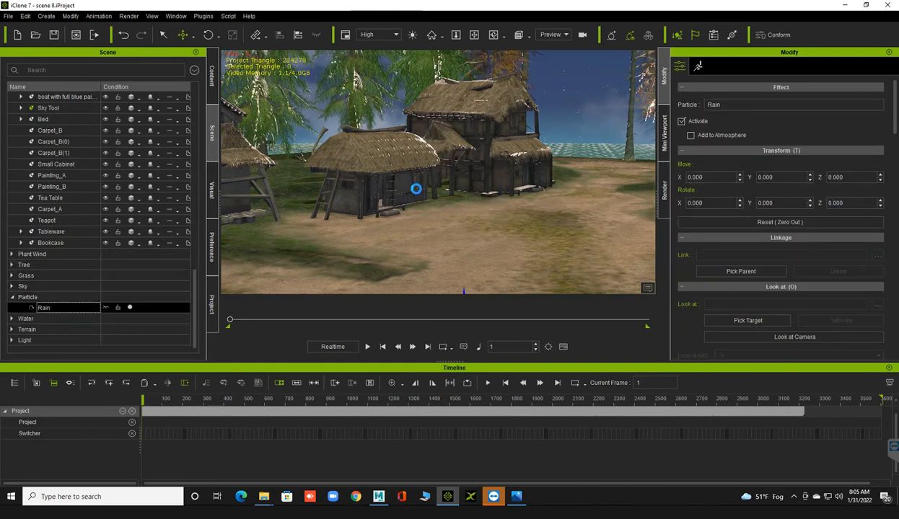
key("Delete")
Add the Legacy particle Fall on the open ground in front of the thatched huts at X -2000, Y -3000, Z 1679.786
middle_click_drag(429, 193, 368, 197)
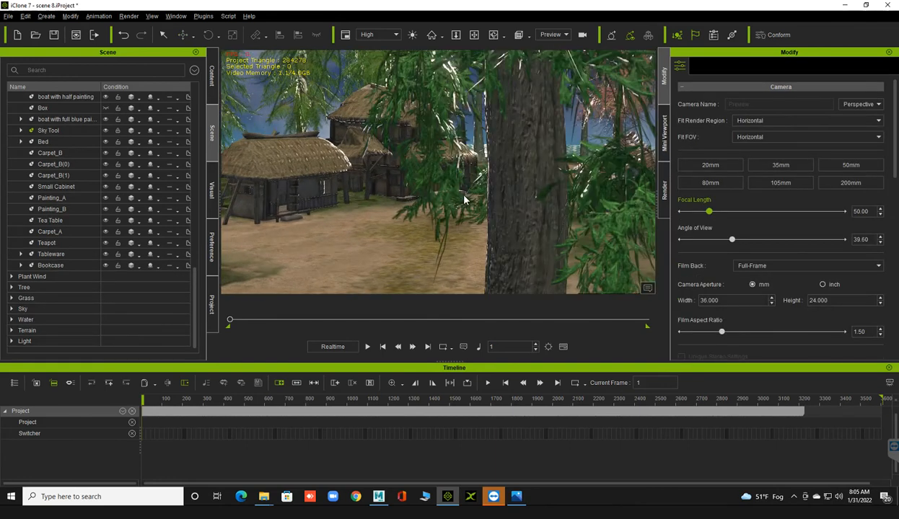
middle_click_drag(463, 199, 557, 199)
middle_click_drag(484, 199, 505, 219)
left_click(212, 76)
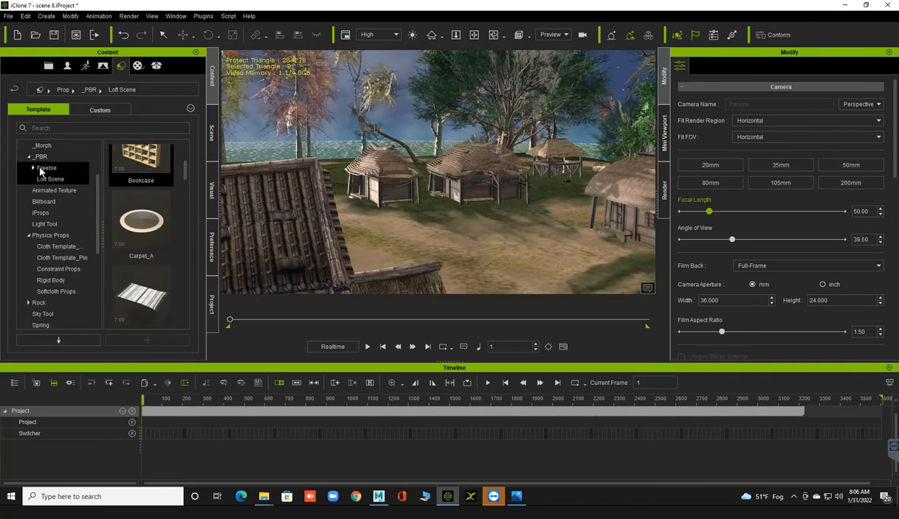
scroll(41, 171, "up", 2)
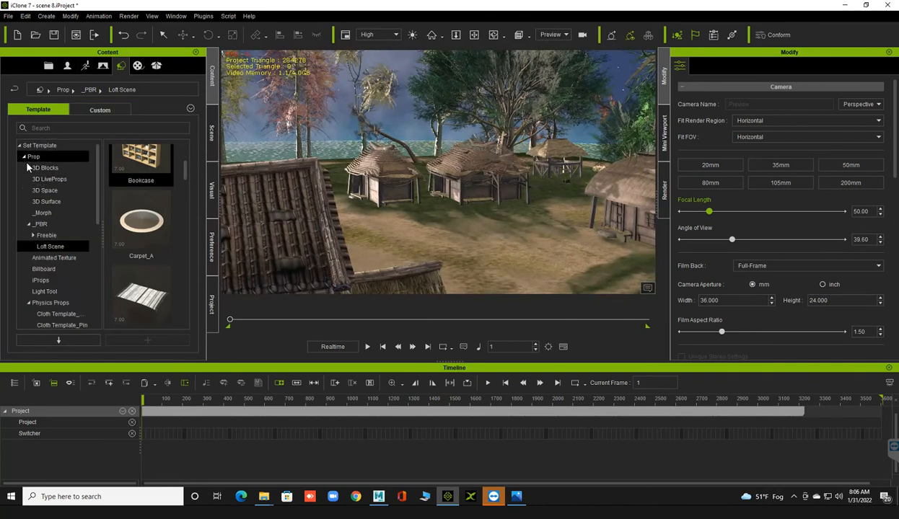
left_click(24, 158)
left_click(26, 191)
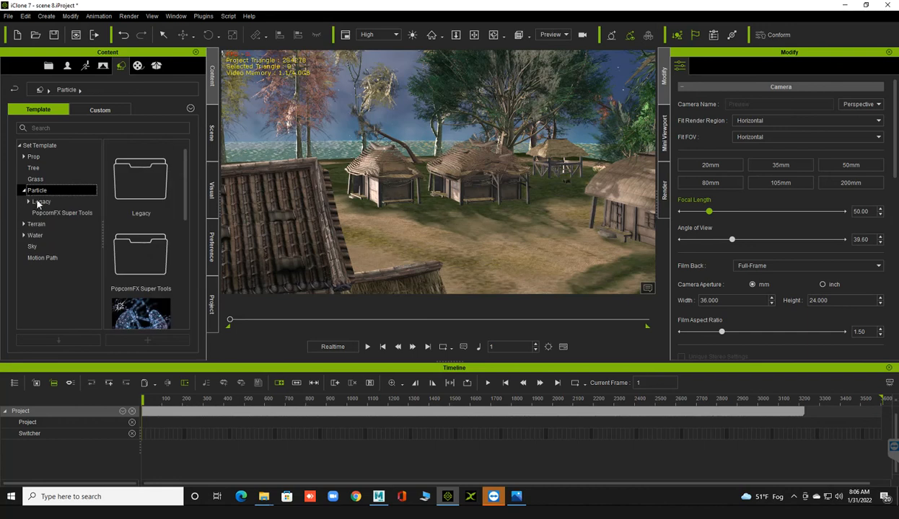
scroll(110, 199, "down", 5)
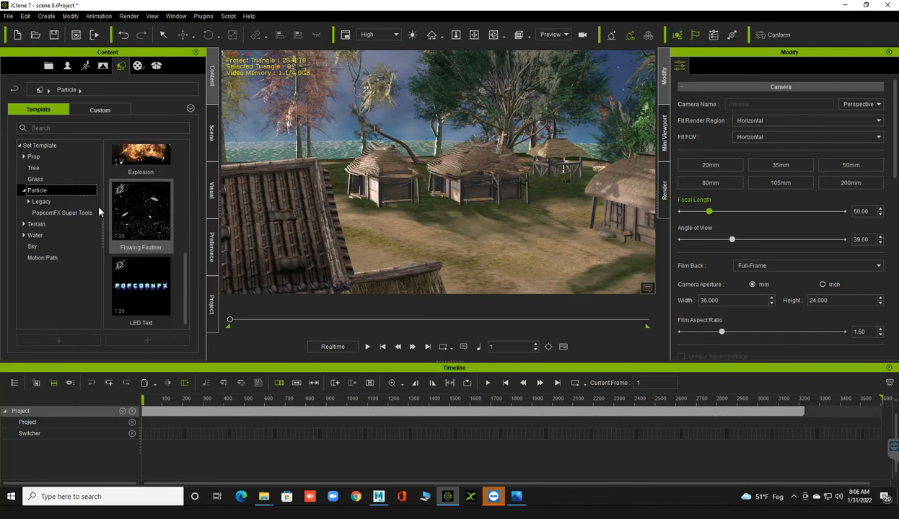
left_click(35, 201)
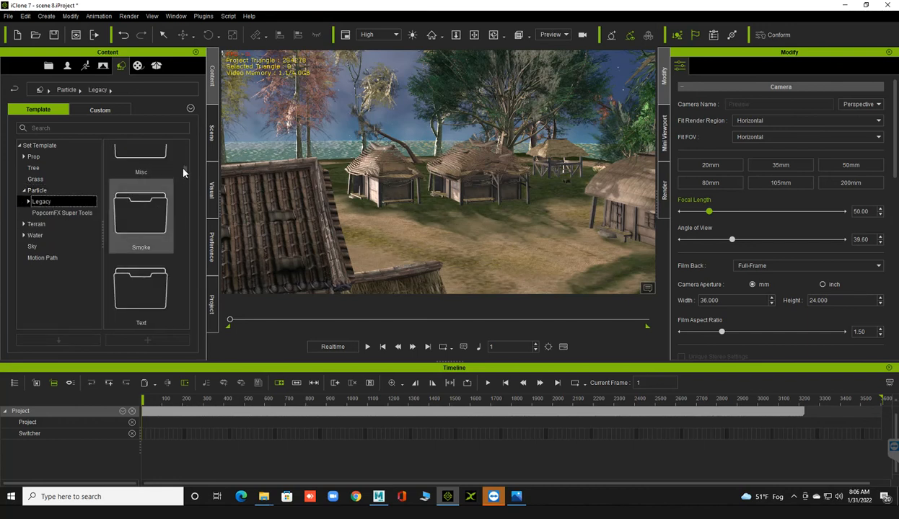
left_click_drag(185, 173, 489, 257)
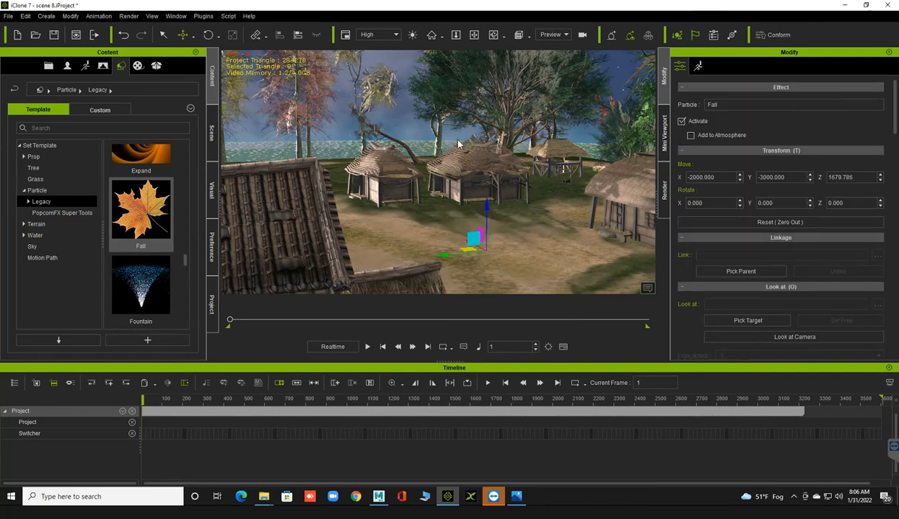
Frame the Fall particle, show its emitter in the viewport, and raise it slightly above the ground to Z 1698.732
left_click(431, 34)
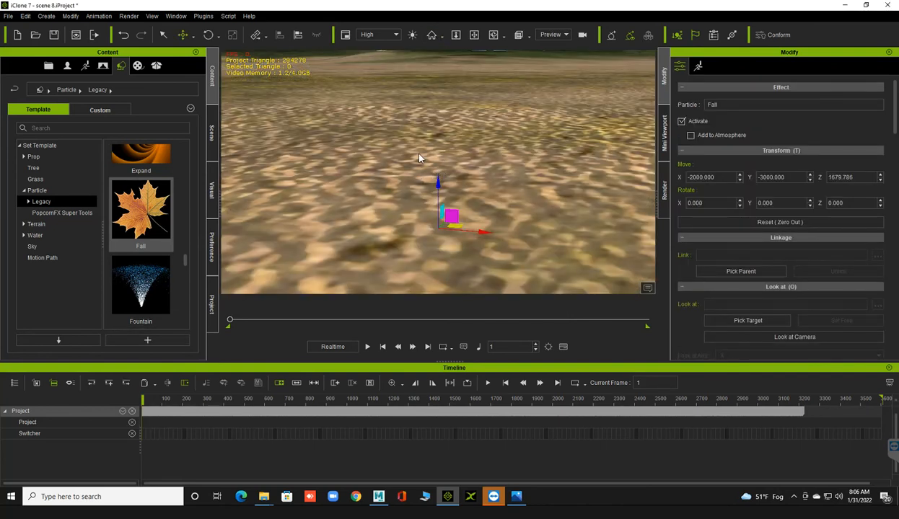
middle_click_drag(421, 131, 431, 152)
left_click_drag(431, 152, 435, 76)
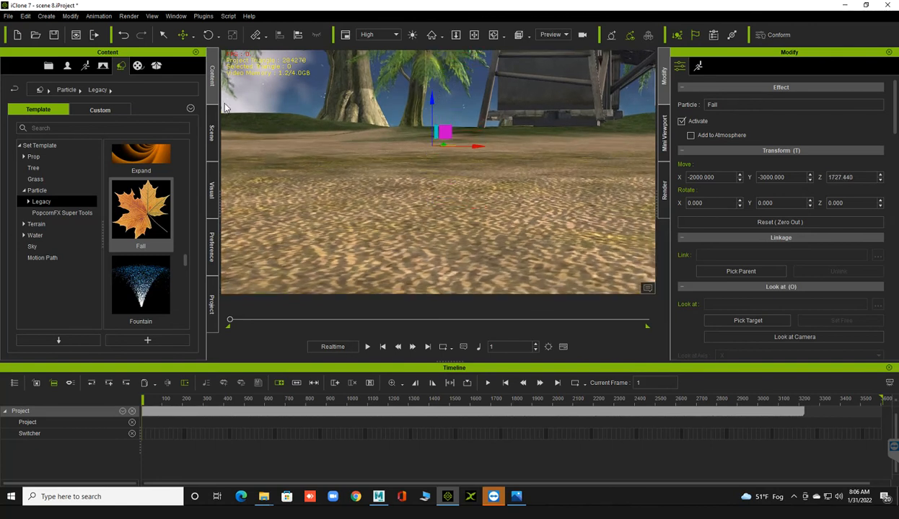
left_click(211, 124)
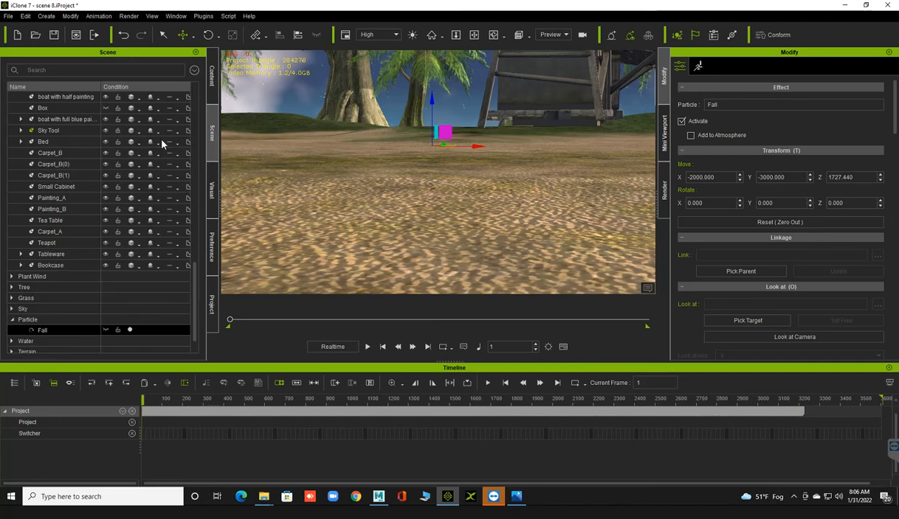
left_click(106, 331)
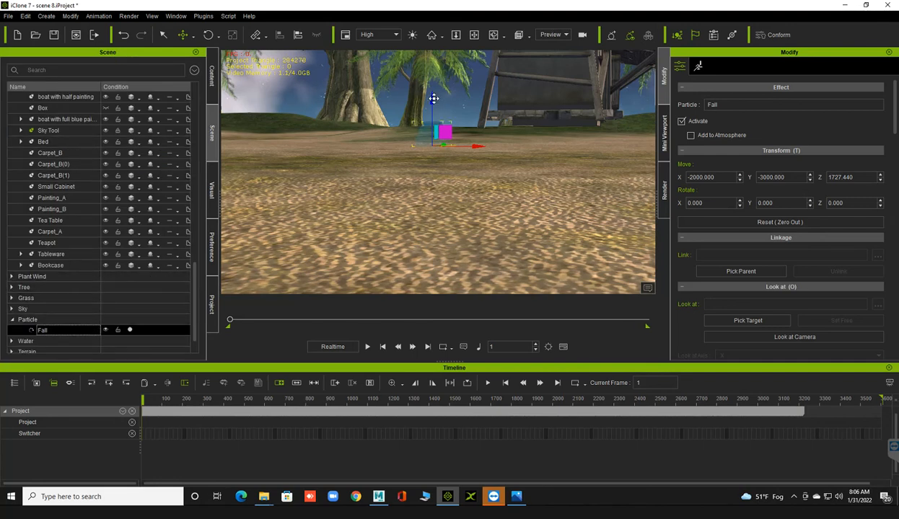
left_click_drag(435, 124, 435, 138)
right_click_drag(393, 181, 383, 211)
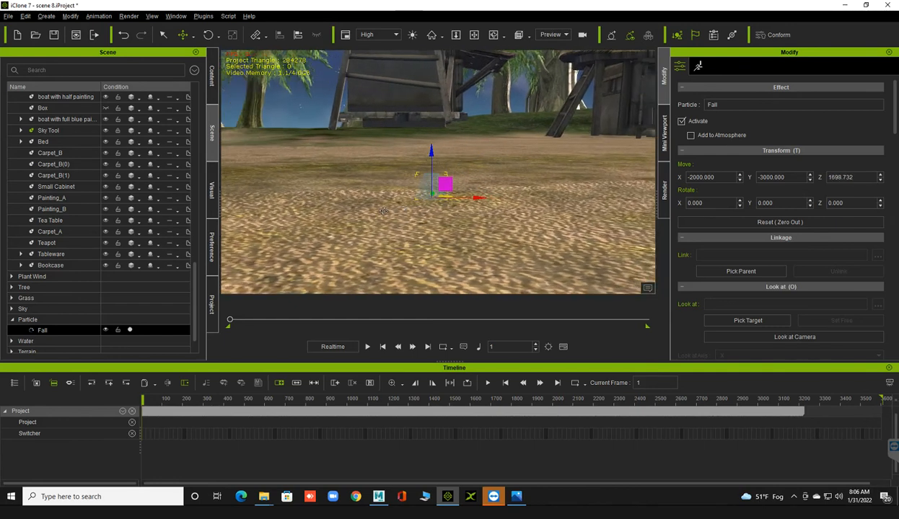
Hide the Fall particle's emitter, play the animation up to frame 273, and examine the falling leaves up close
double_click(101, 329)
key("space")
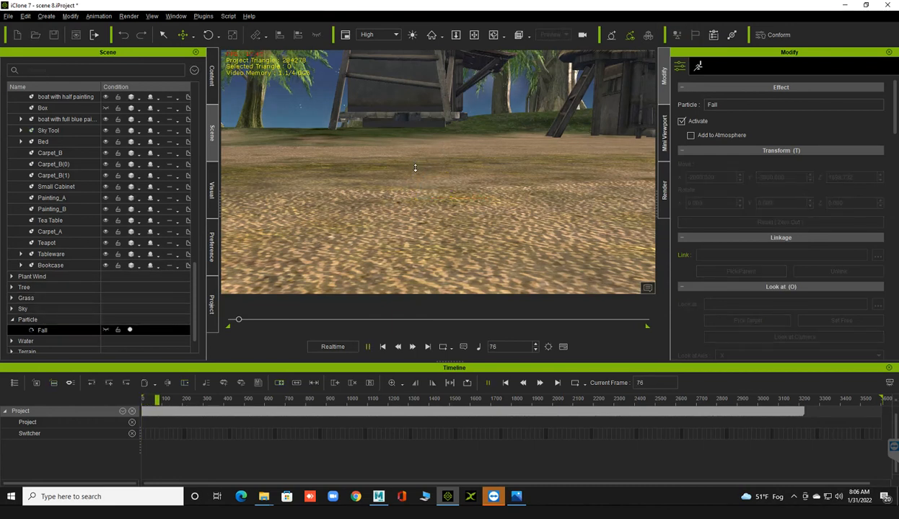
right_click_drag(398, 182, 414, 193)
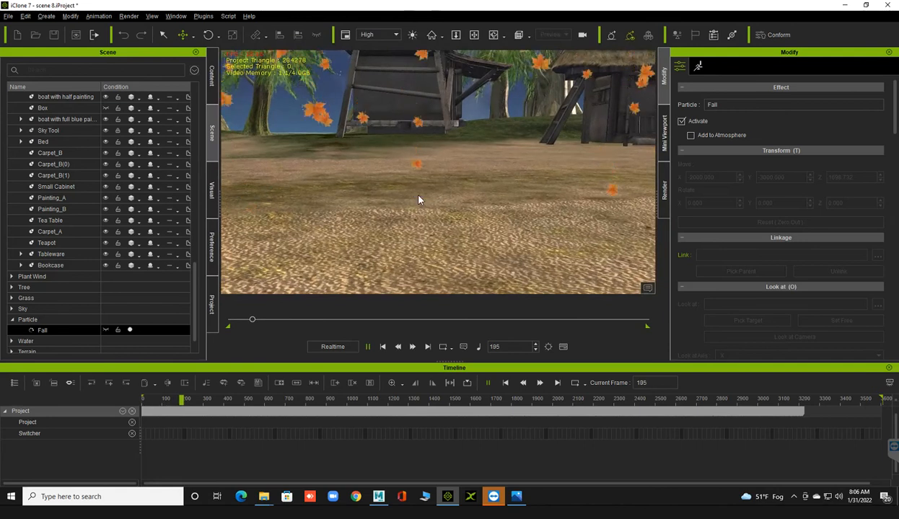
key("space")
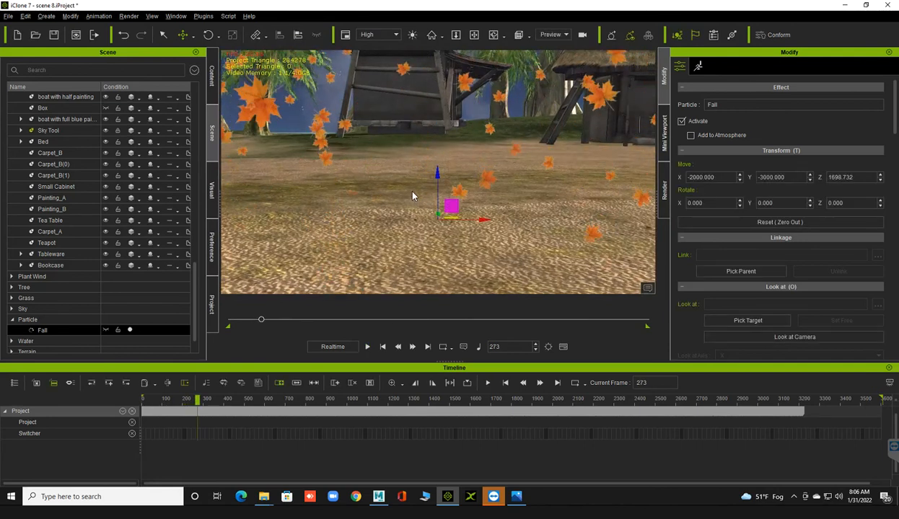
scroll(429, 194, "up", 5)
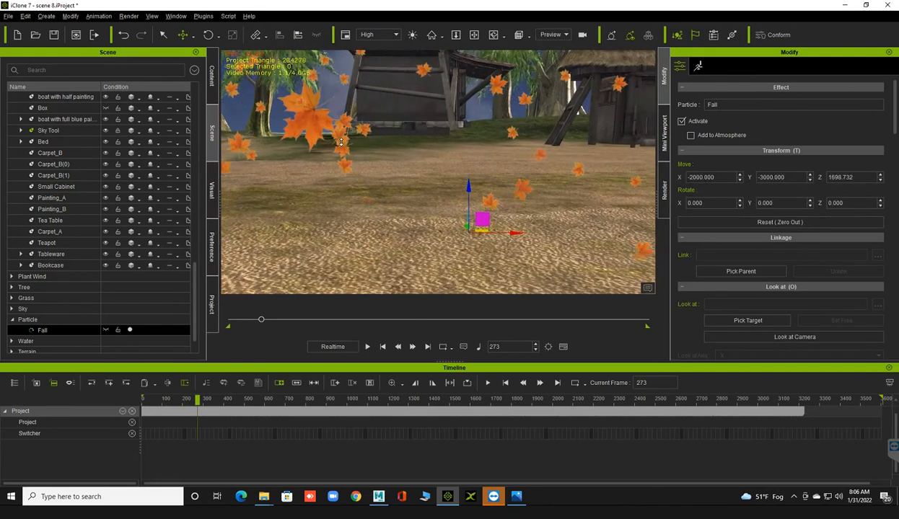
scroll(352, 152, "up", 6)
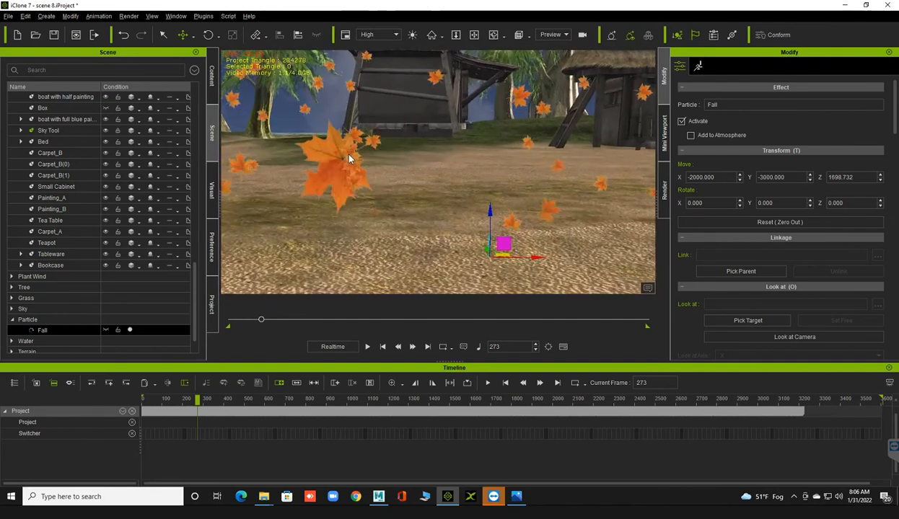
right_click_drag(347, 153, 354, 158)
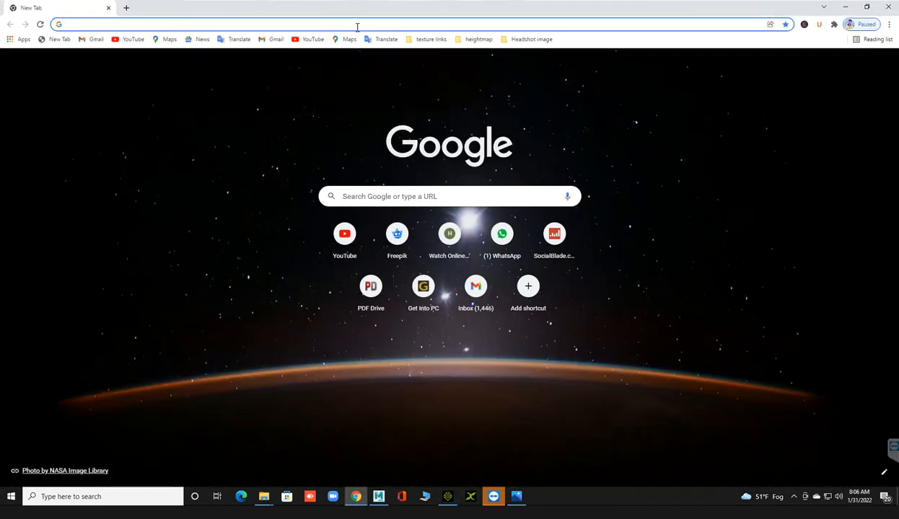
Switch to Chrome and search Google Images for "leaf black background"
left_click(357, 27)
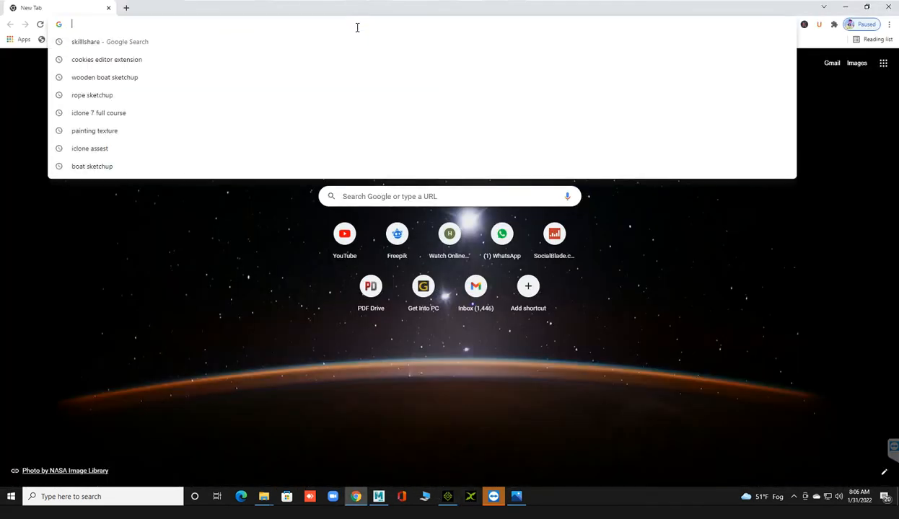
type("leaf")
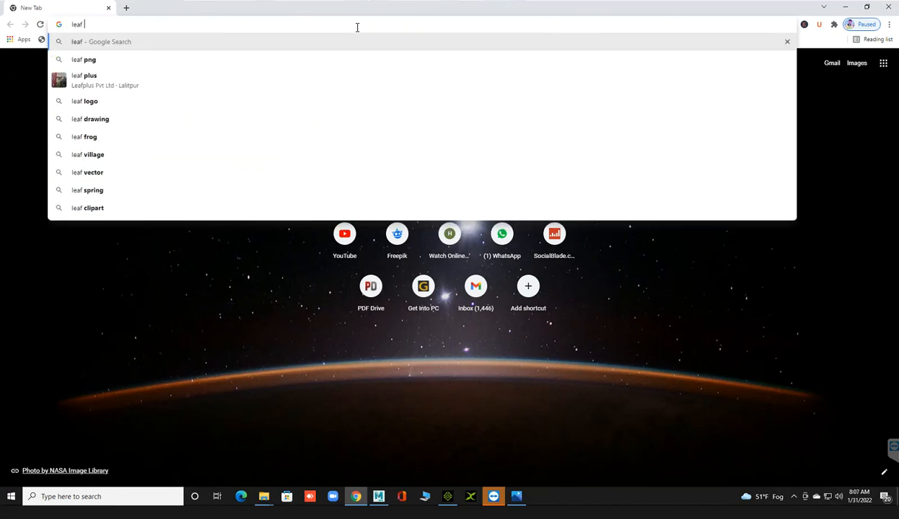
type(" white")
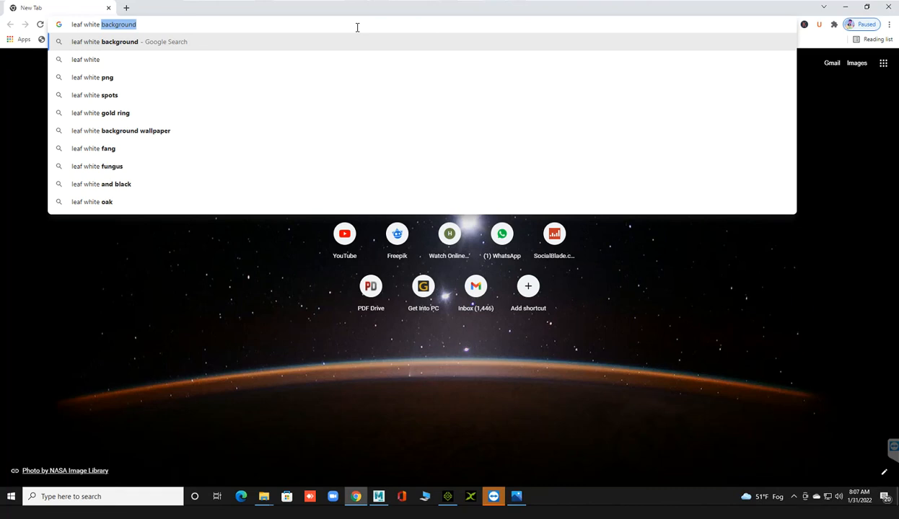
key("BackSpace")
key("BackSpace")
key("BackSpace")
key("BackSpace")
key("BackSpace")
key("BackSpace")
key("BackSpace")
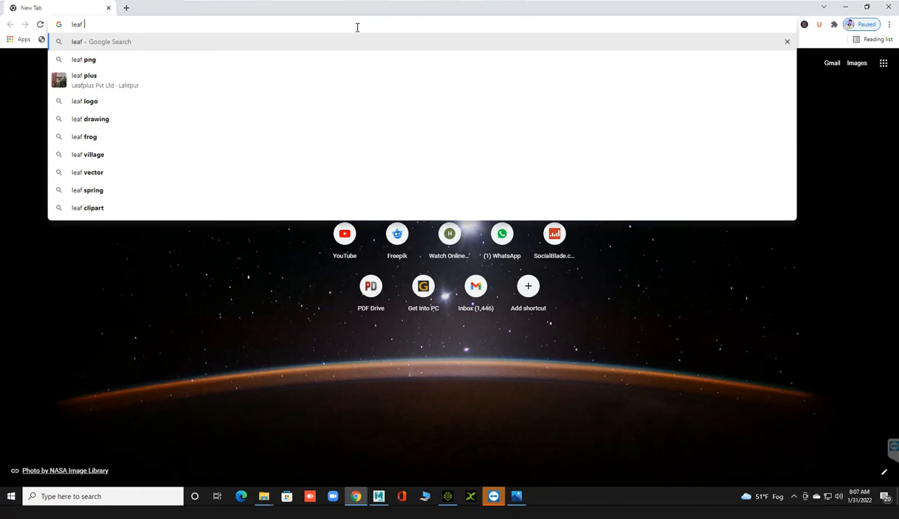
type("black ba")
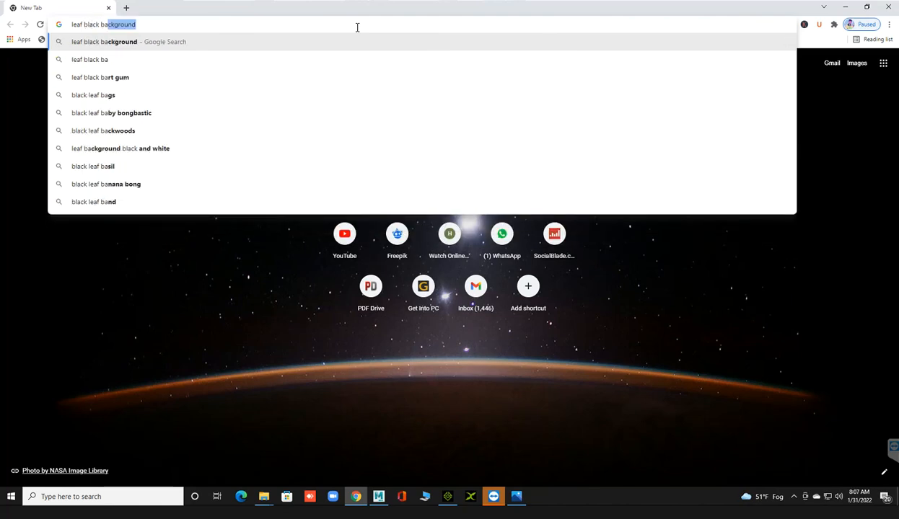
type("ckgr")
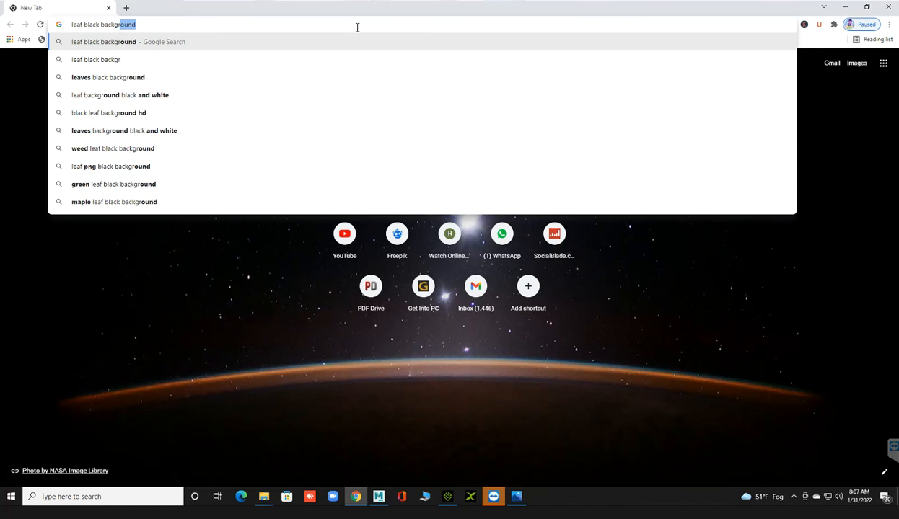
type("ound")
key("Return")
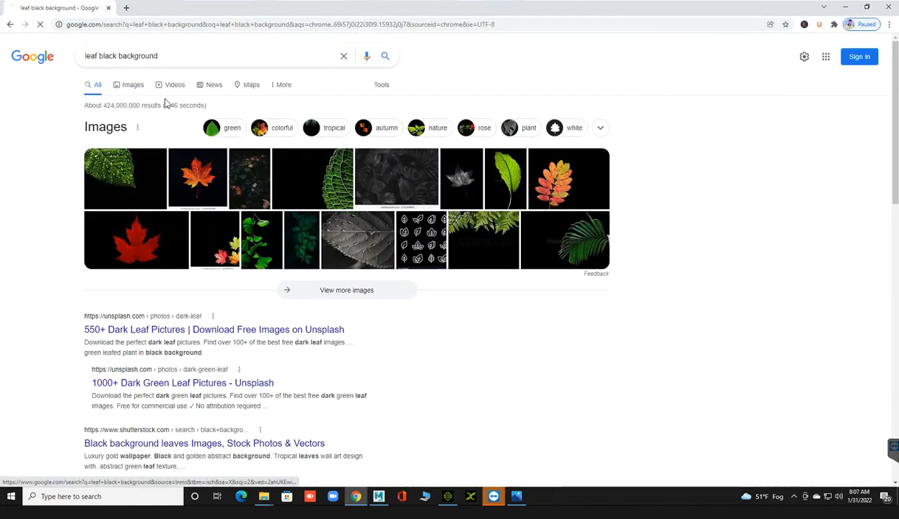
left_click(130, 86)
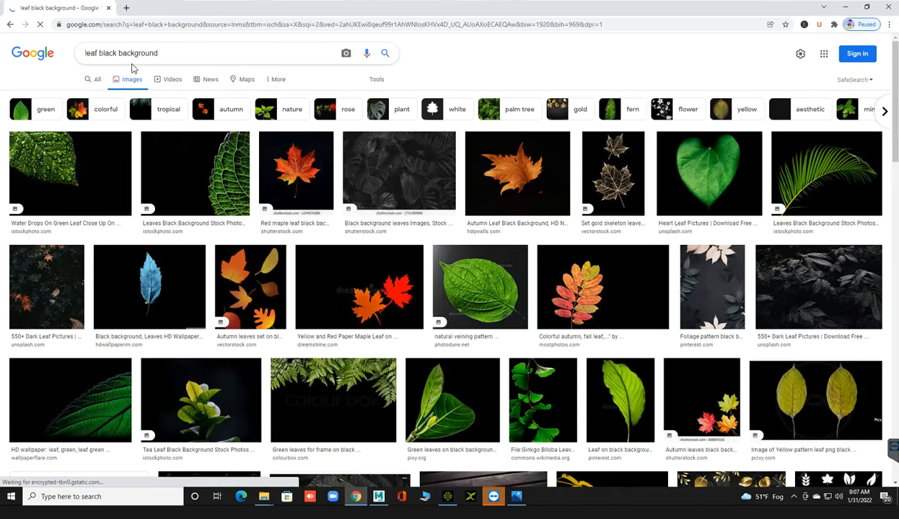
Refine the image search to "single leaf black background" and open the preview of the upright serrated green leaf from masterfile.com
left_click(86, 53)
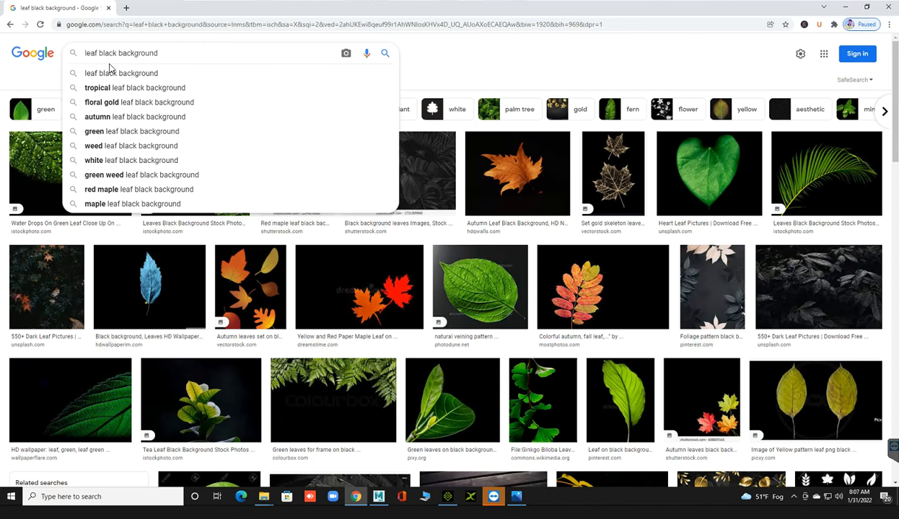
type("single")
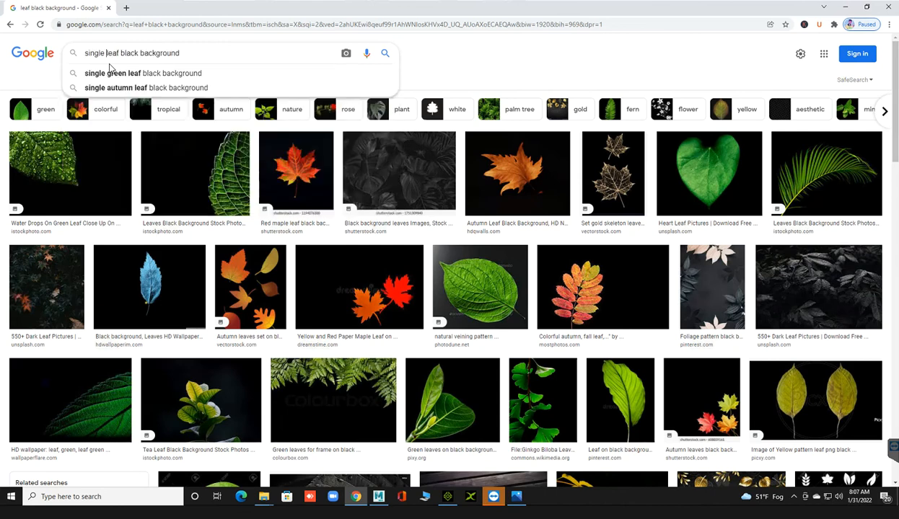
key("Return")
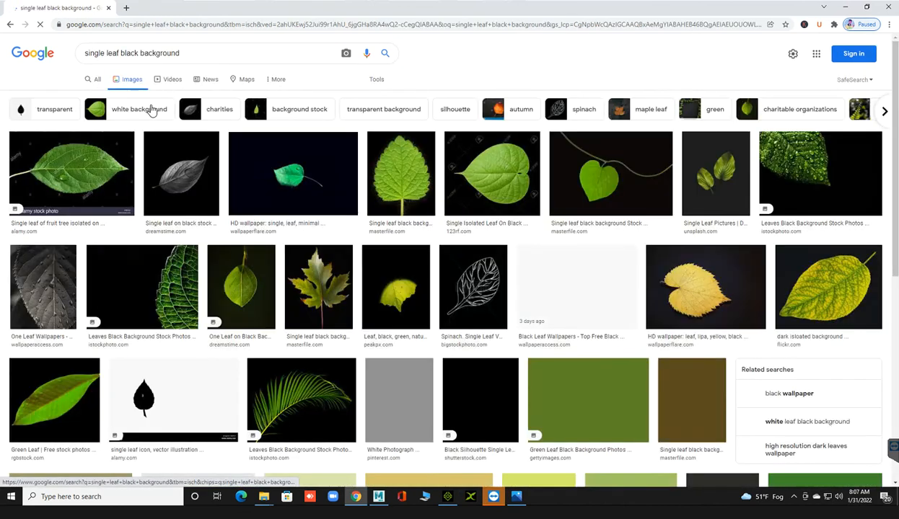
left_click(416, 181)
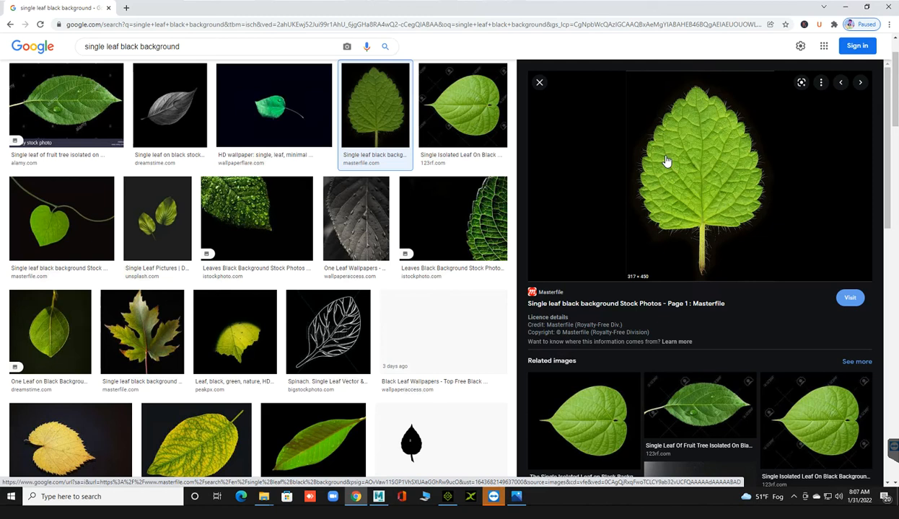
Save the previewed leaf image as a JPEG in a new folder named leaves inside the color folder on New Volume (B:)
right_click(644, 150)
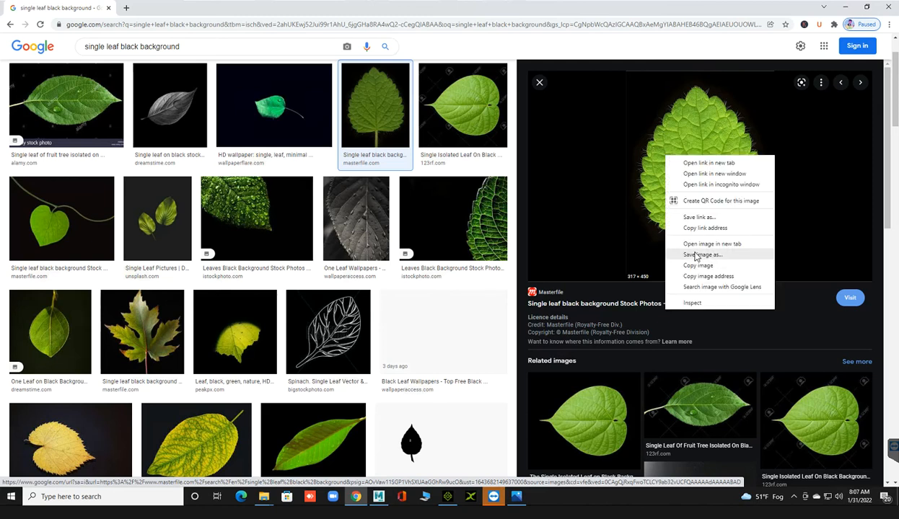
left_click(697, 256)
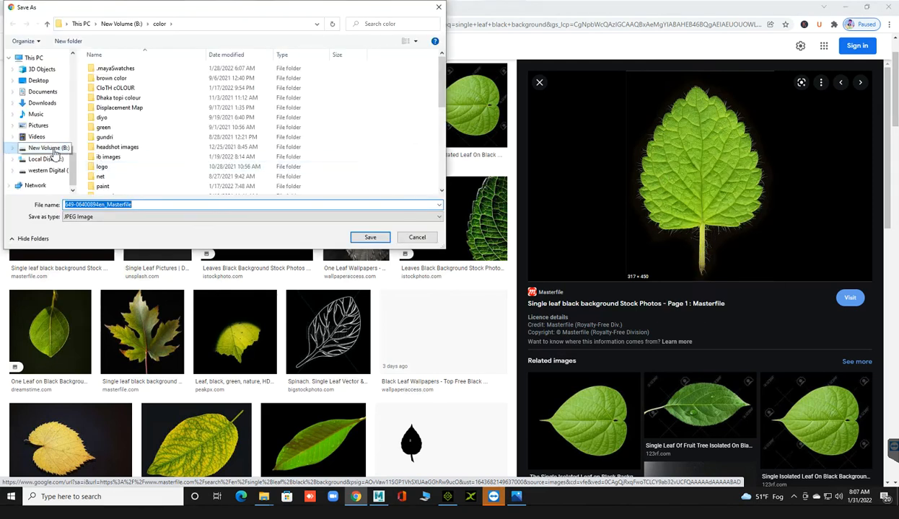
left_click(54, 149)
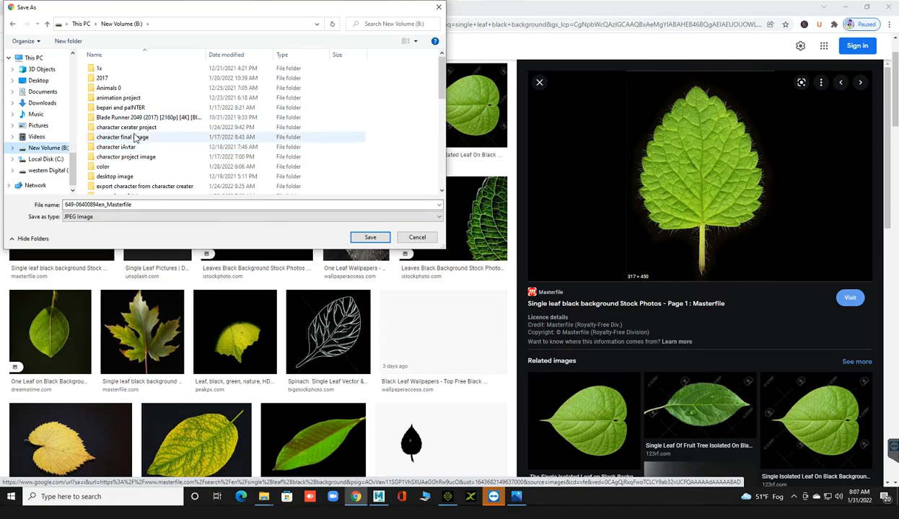
double_click(102, 166)
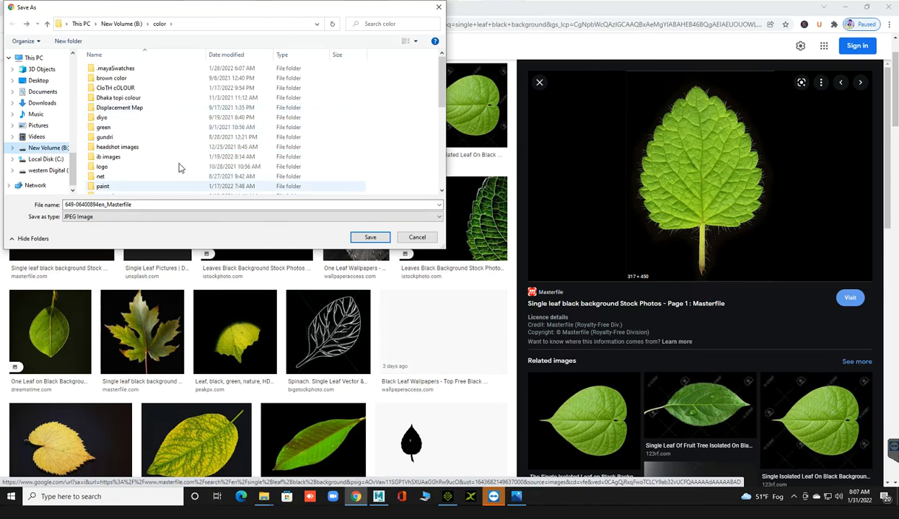
scroll(264, 116, "down", 1)
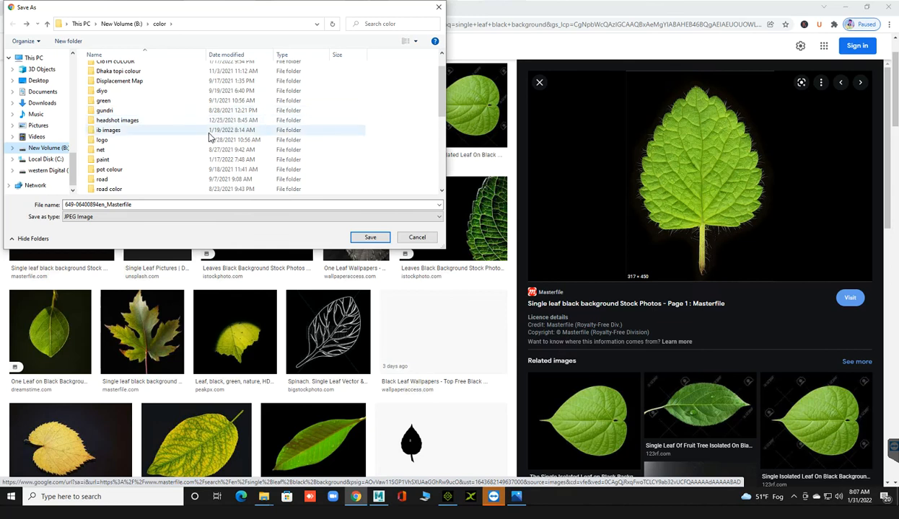
scroll(184, 144, "down", 3)
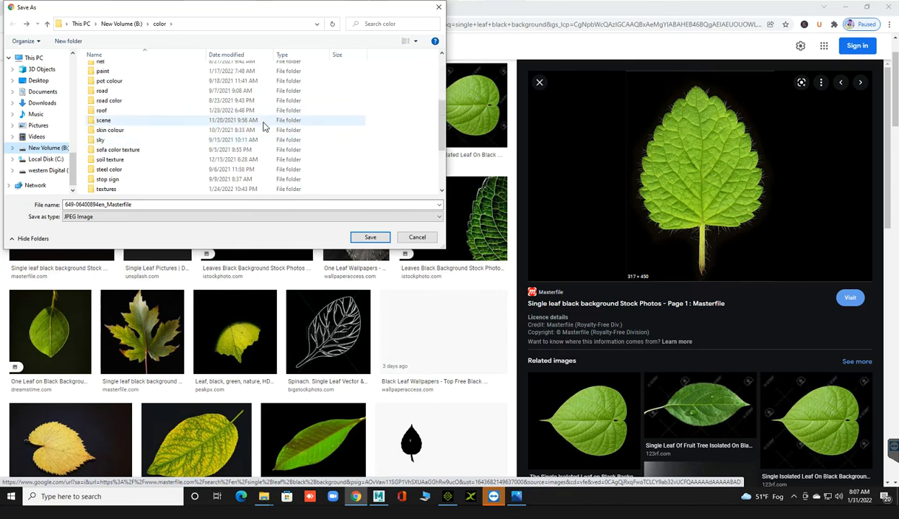
right_click(406, 142)
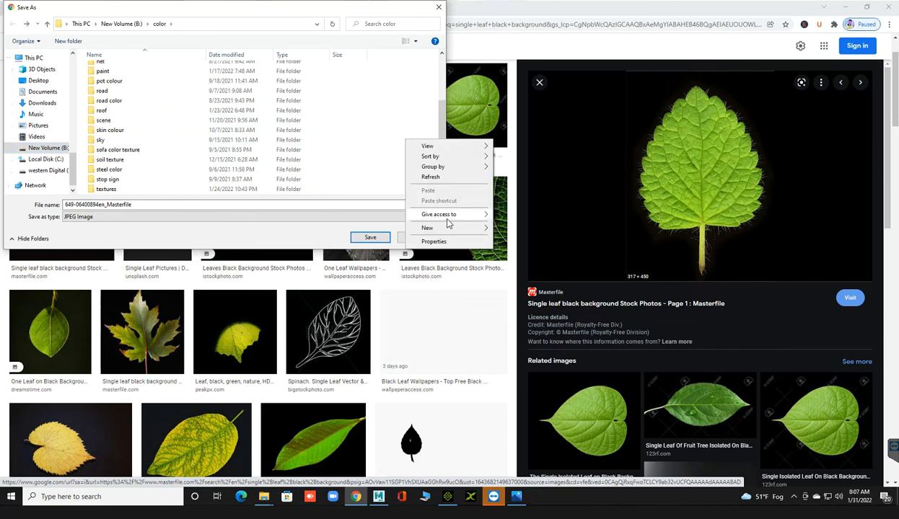
mouse_move(449, 228)
left_click(498, 228)
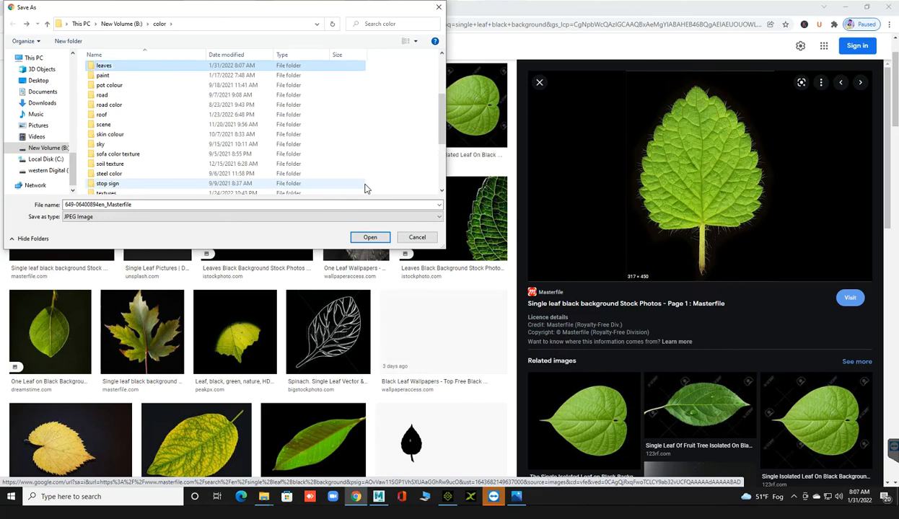
key("Return")
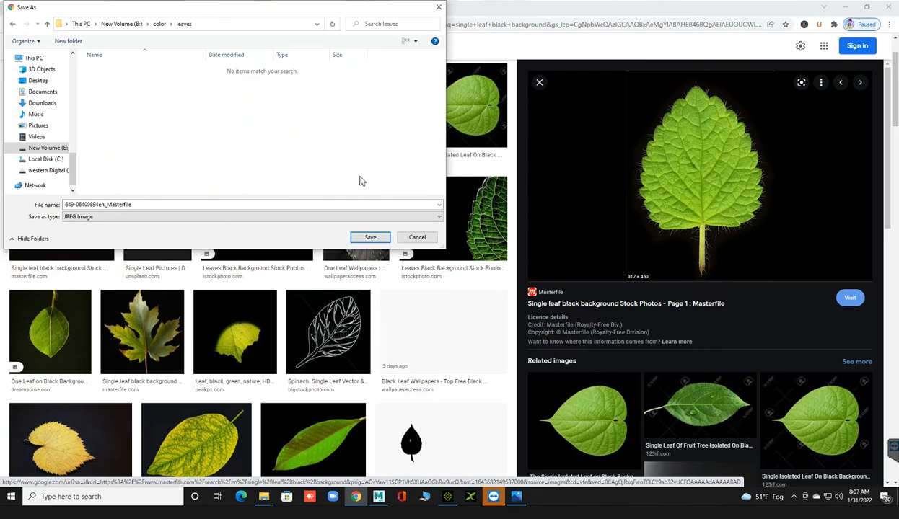
left_click(368, 237)
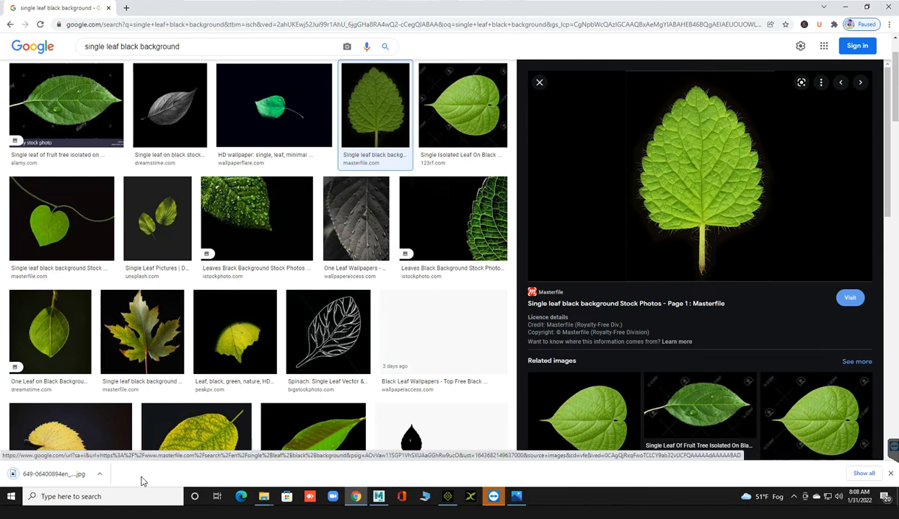
Bring up the Photos window and close it to return to the image search results
left_click(137, 496)
type("photos")
key("Return")
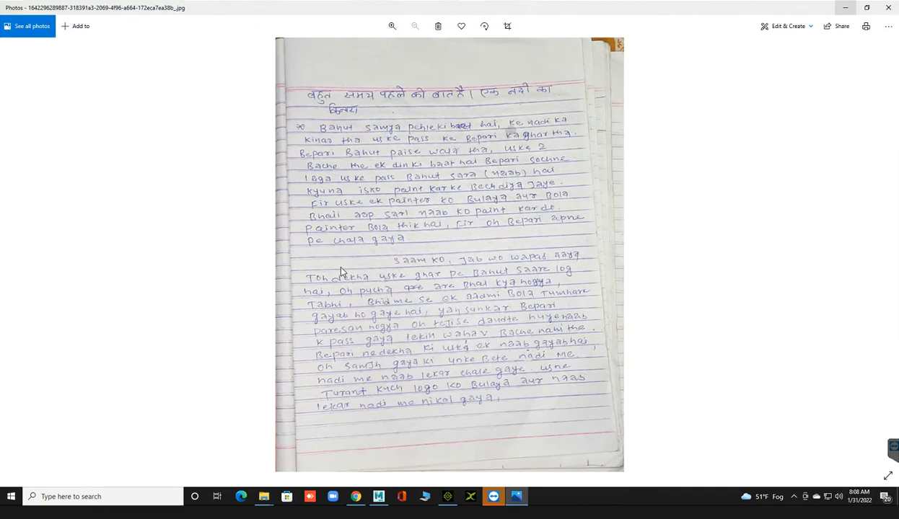
left_click(887, 8)
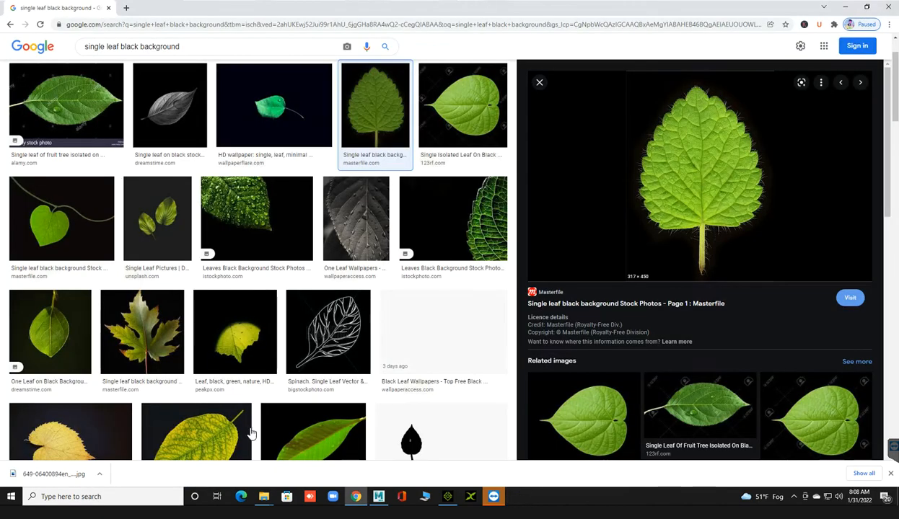
Search Windows for Photoshop and launch Adobe Photoshop 2020
left_click(144, 492)
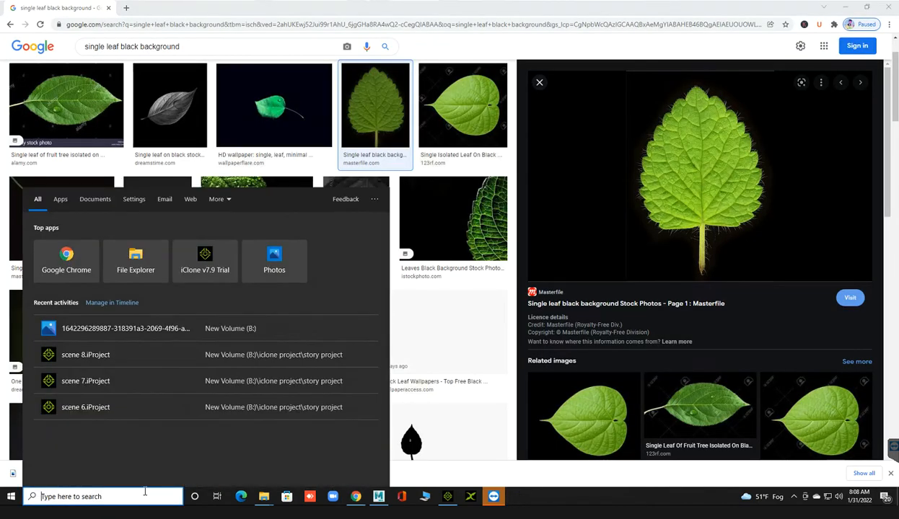
type("photo")
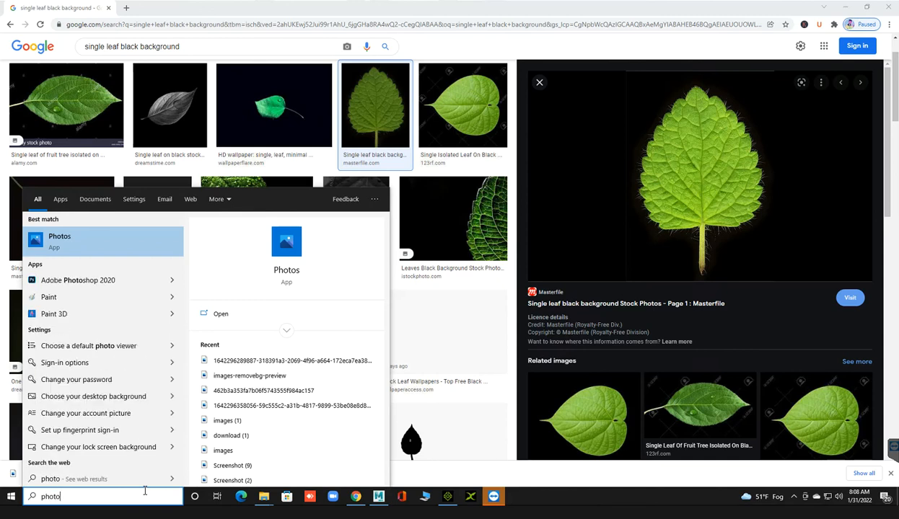
type("s")
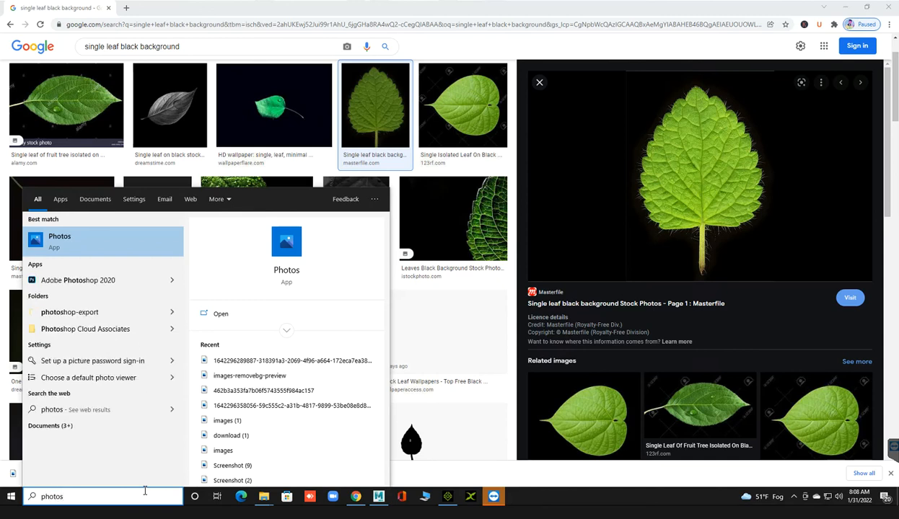
type("ho")
key("Return")
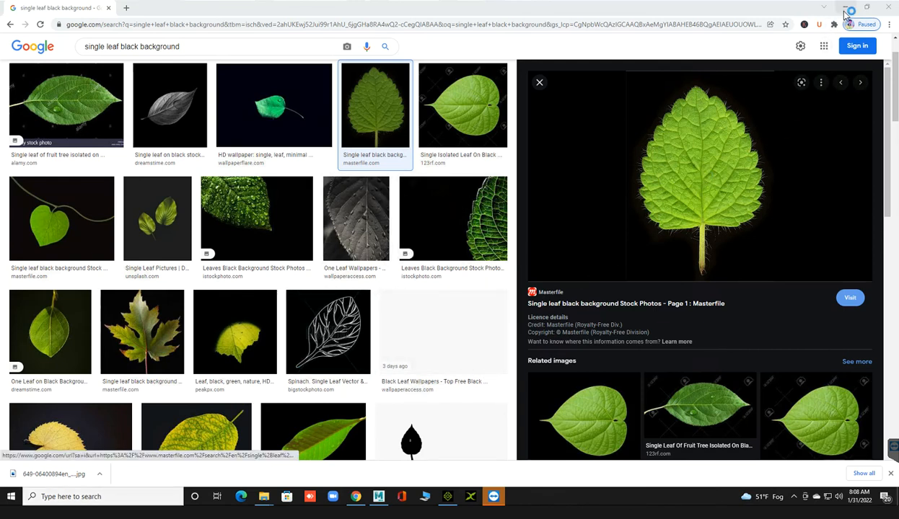
Browse further single-leaf results and related images, previewing the yellow and green leaf from flickr.com
scroll(134, 236, "down", 2)
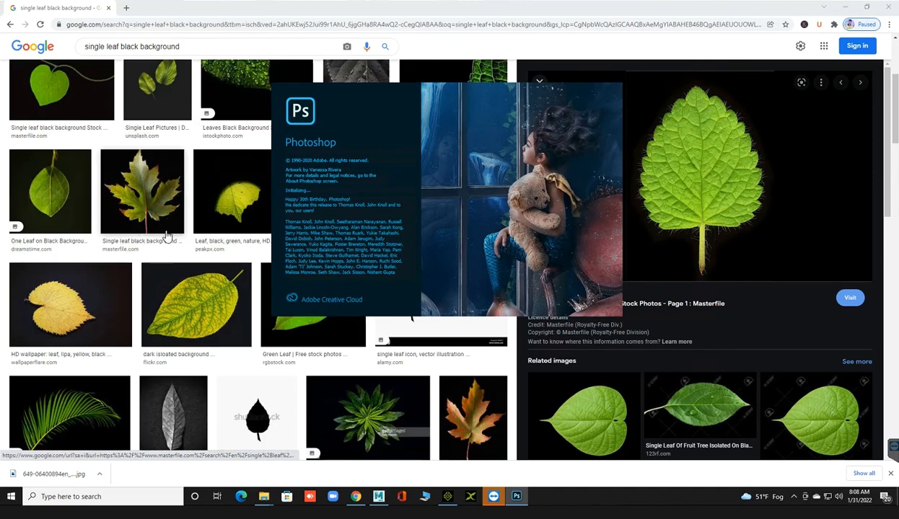
left_click(182, 280)
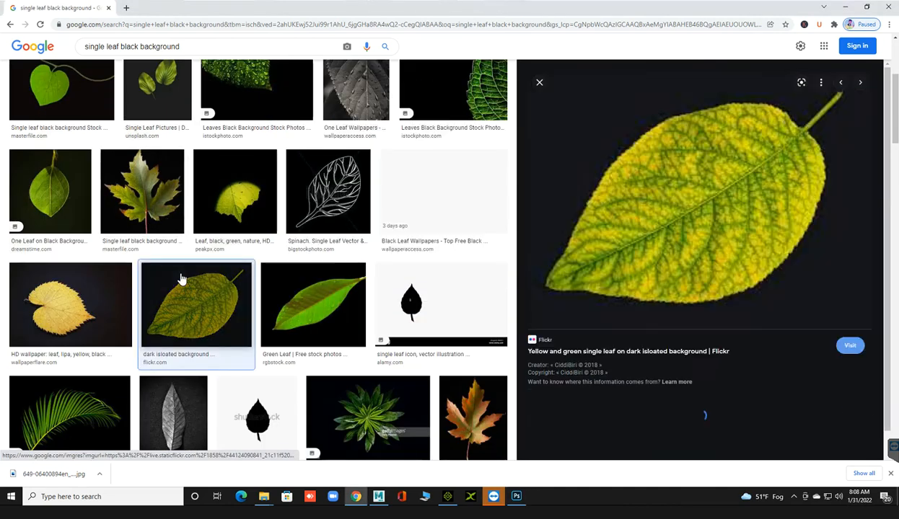
scroll(182, 280, "down", 3)
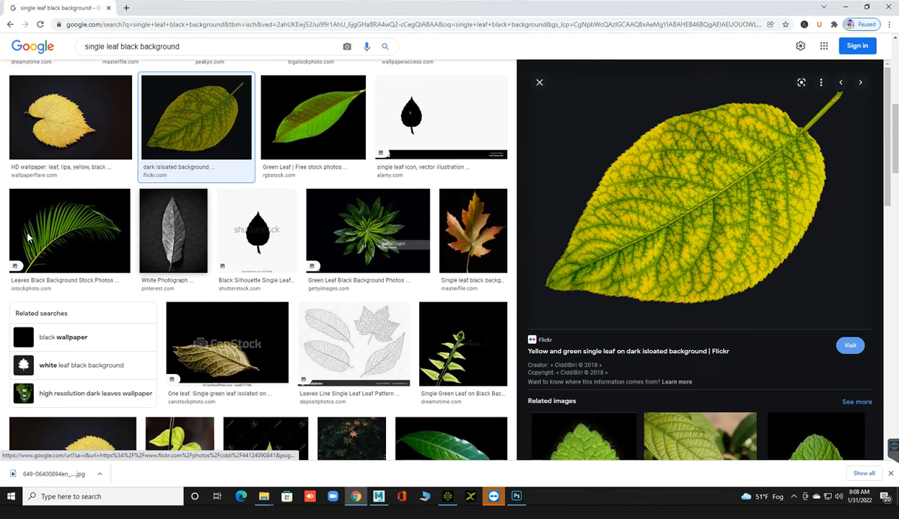
scroll(226, 313, "down", 3)
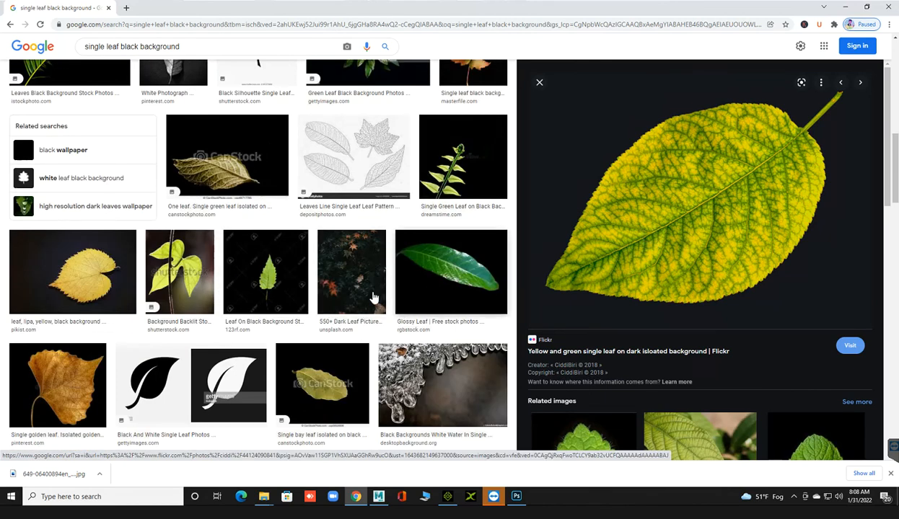
scroll(331, 306, "down", 4)
scroll(606, 382, "down", 10)
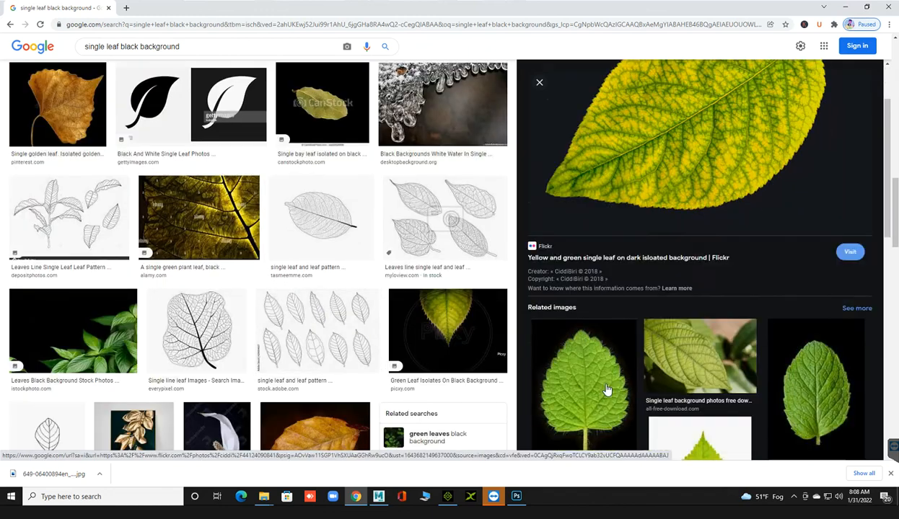
scroll(676, 360, "down", 5)
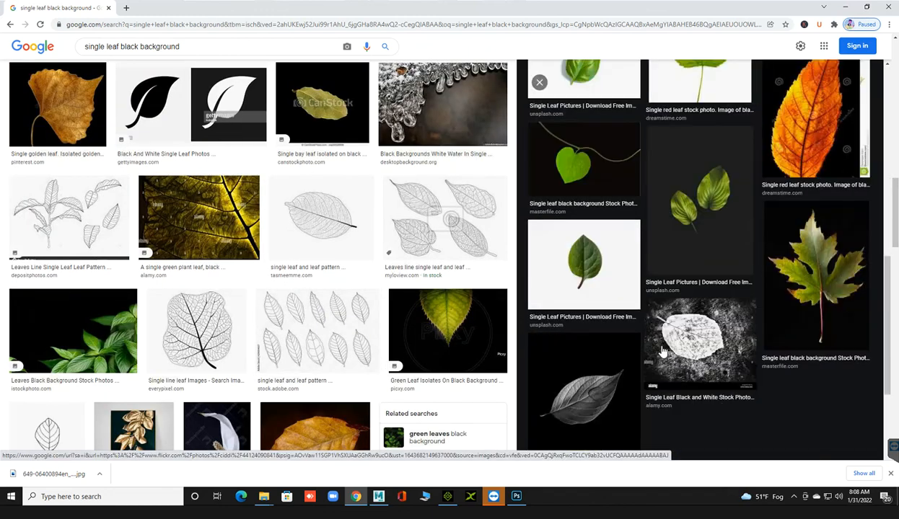
scroll(661, 351, "up", 5)
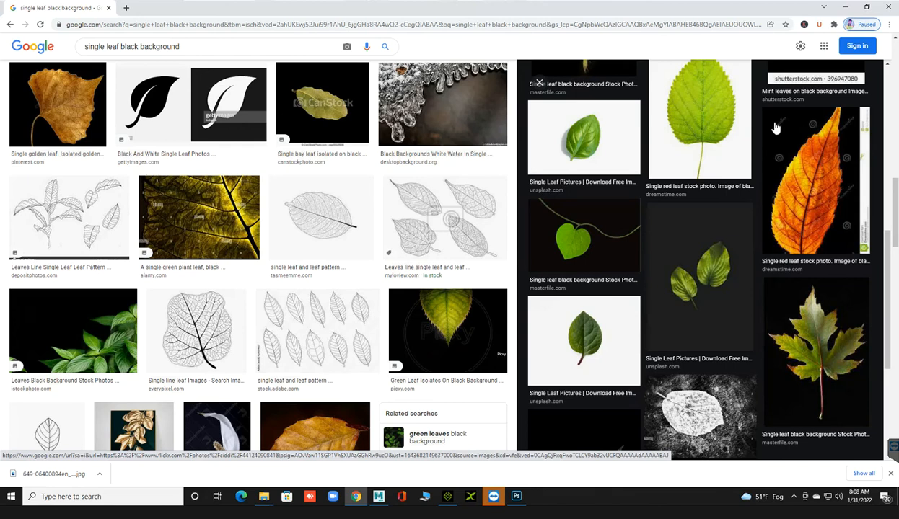
Return to iClone and remove the Diffuse and Opacity textures from the Fall particle
left_click(843, 9)
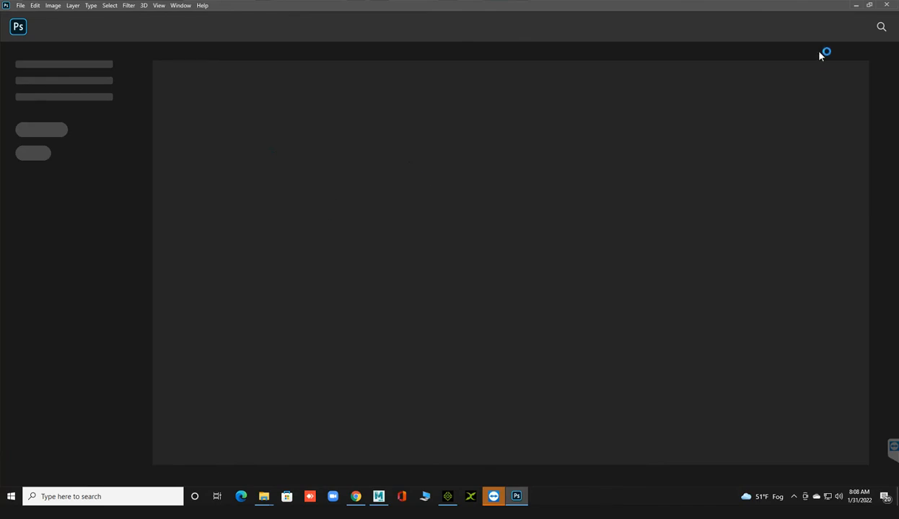
left_click(857, 6)
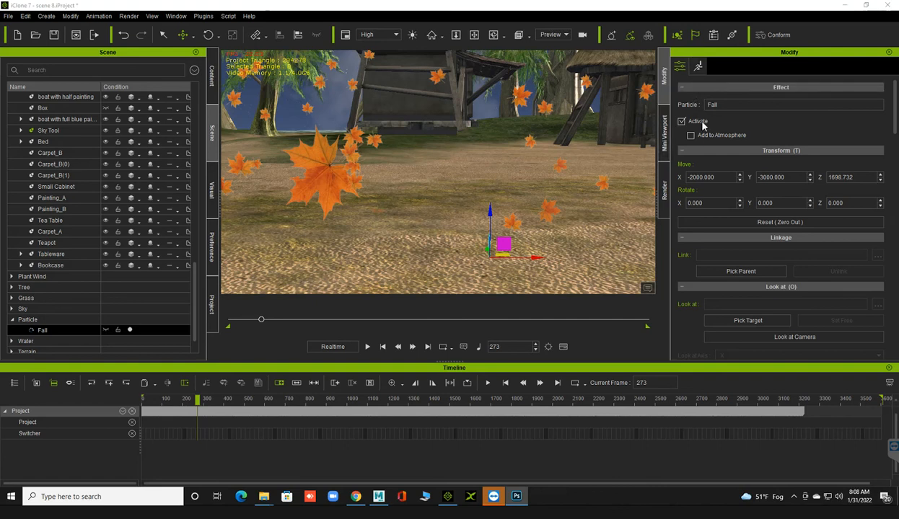
double_click(43, 331)
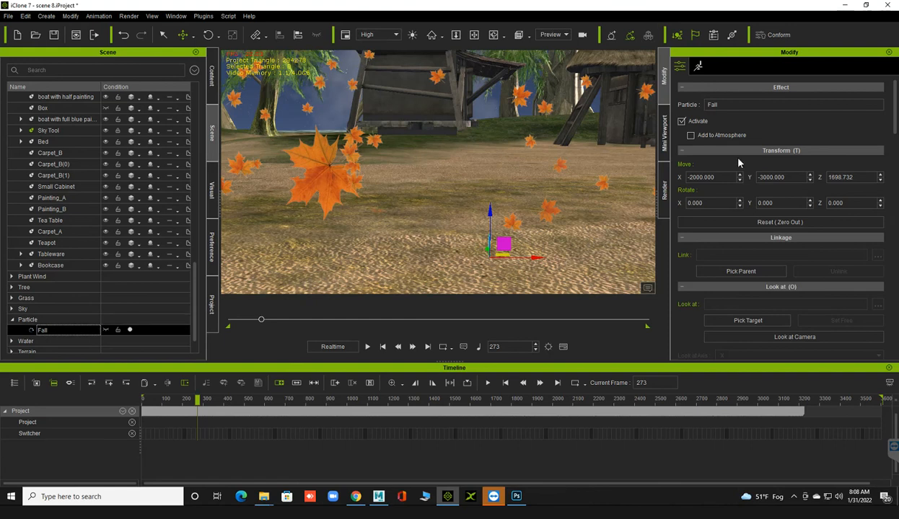
scroll(718, 134, "down", 2)
scroll(718, 134, "up", 2)
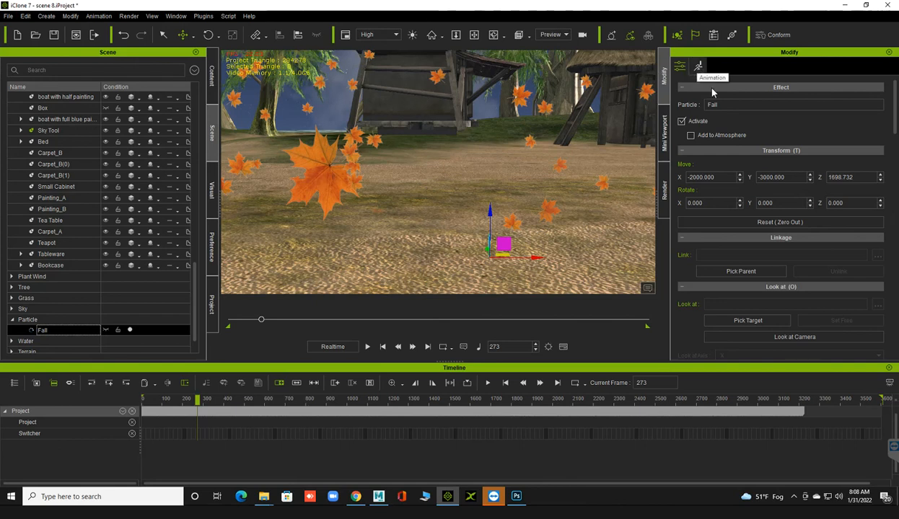
scroll(757, 211, "down", 8)
scroll(757, 211, "down", 10)
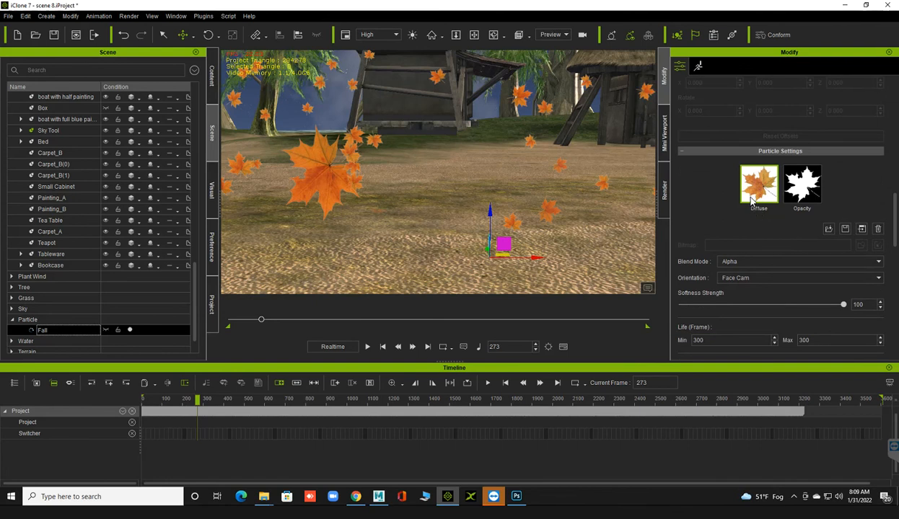
mouse_move(751, 201)
mouse_move(808, 186)
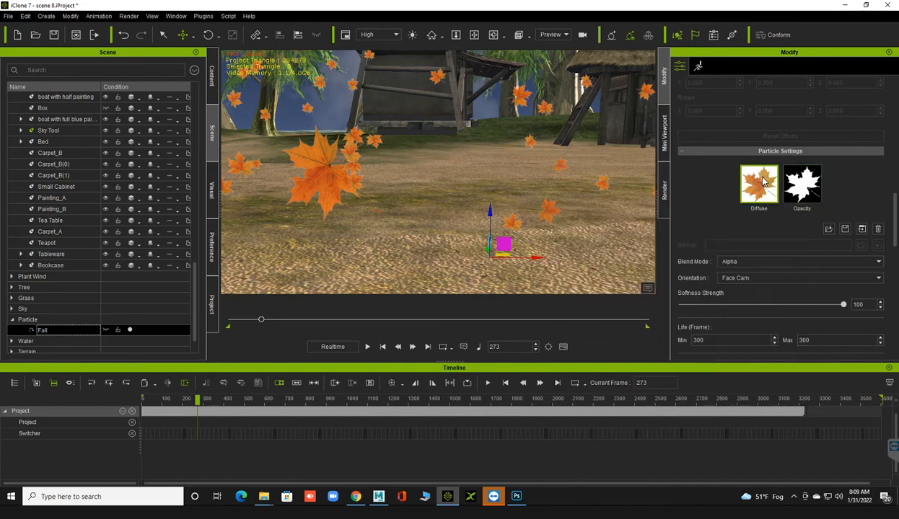
left_click(878, 229)
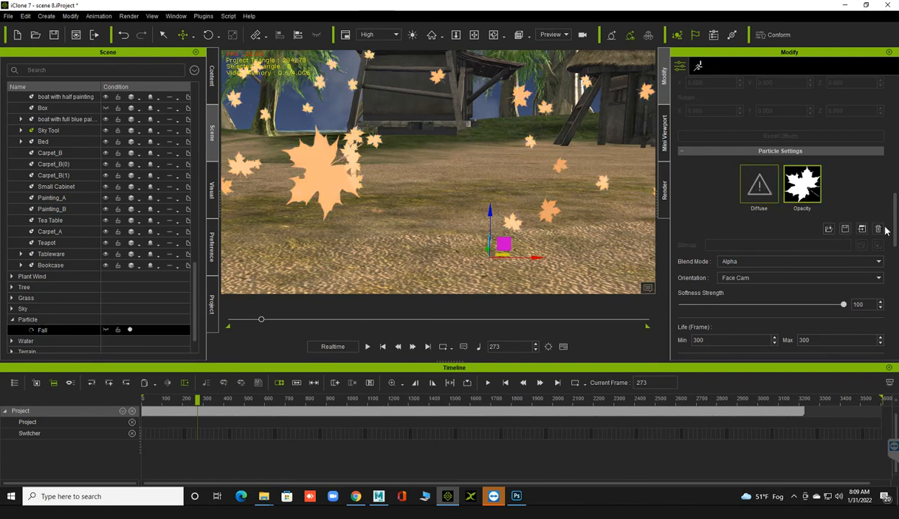
left_click(879, 230)
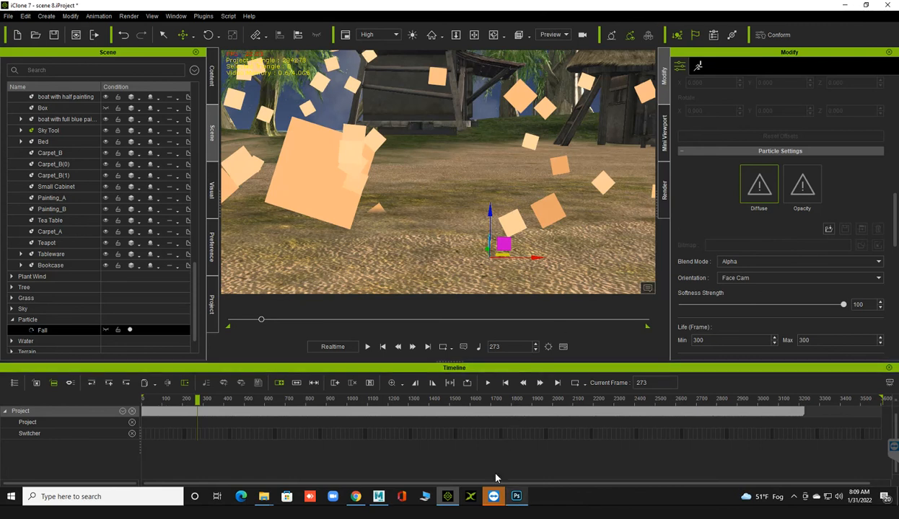
left_click(516, 496)
left_click(20, 6)
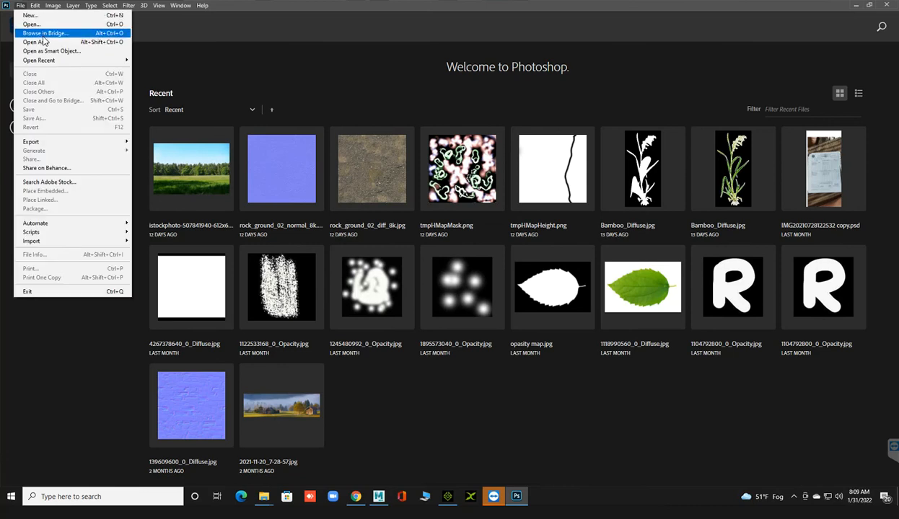
left_click(41, 24)
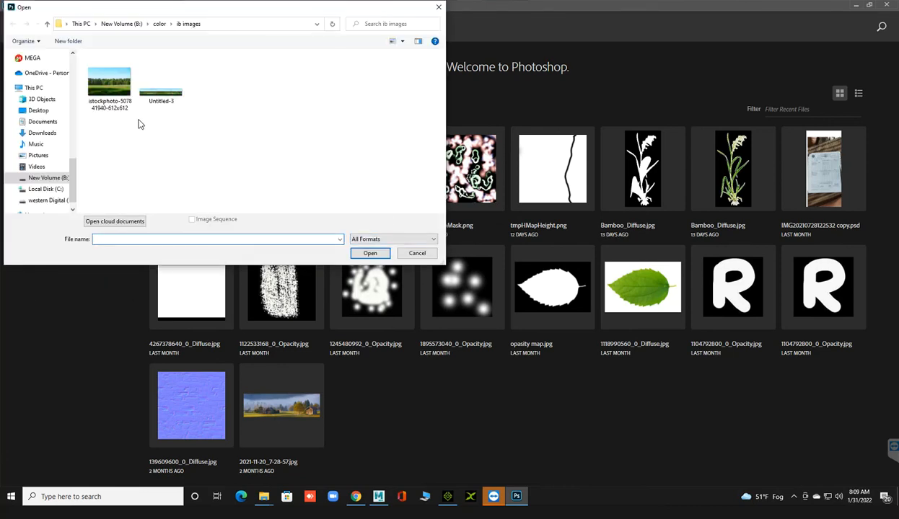
left_click(159, 24)
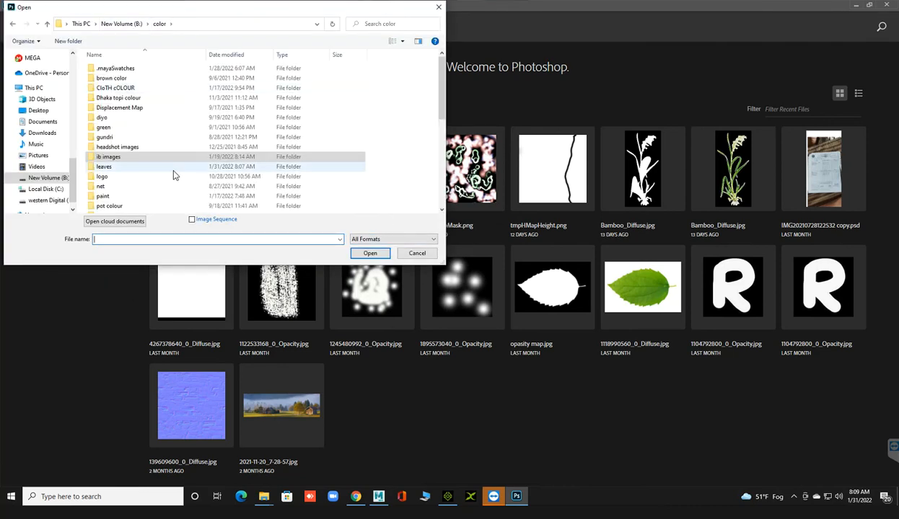
double_click(170, 168)
double_click(127, 98)
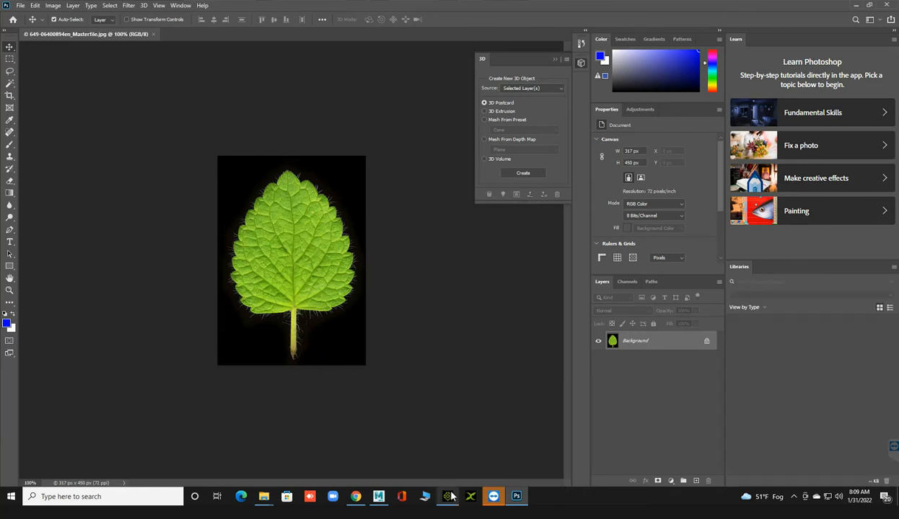
Switch to iClone and load the downloaded leaf image from the leaves folder as the Fall particle's Diffuse texture
left_click(447, 495)
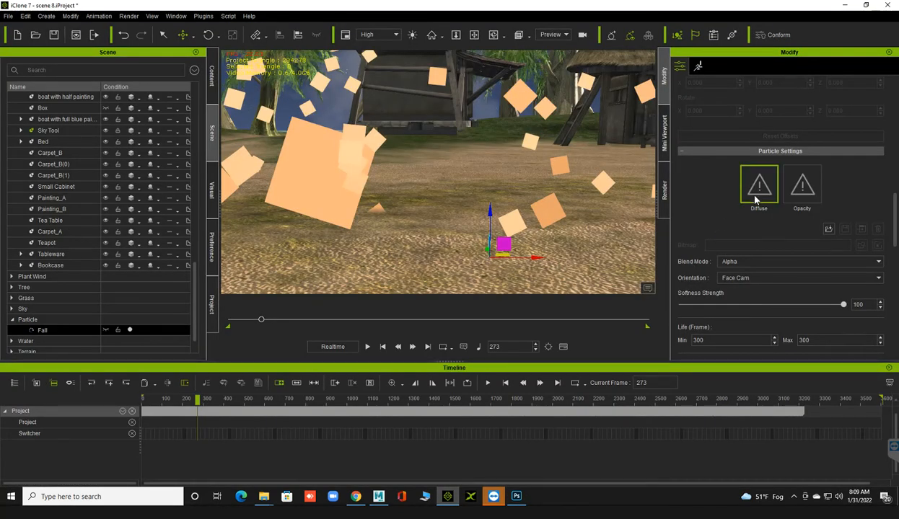
double_click(754, 196)
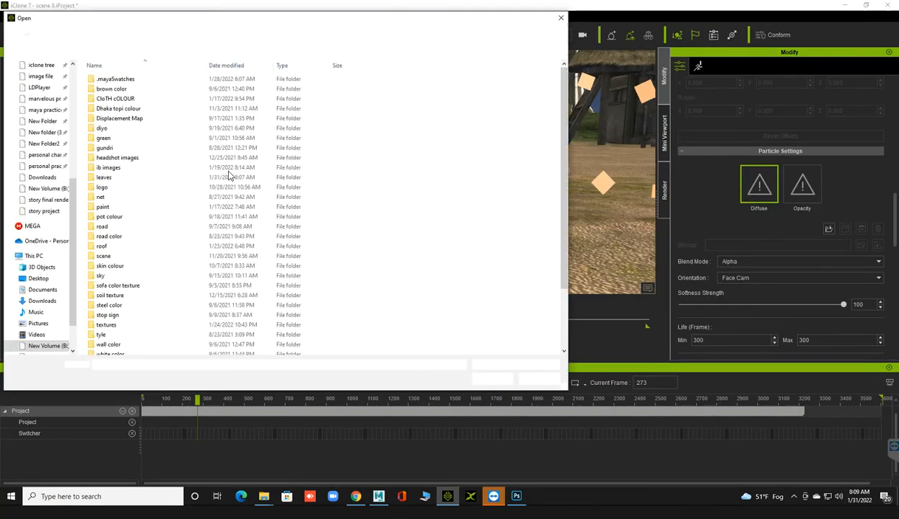
double_click(122, 178)
double_click(119, 119)
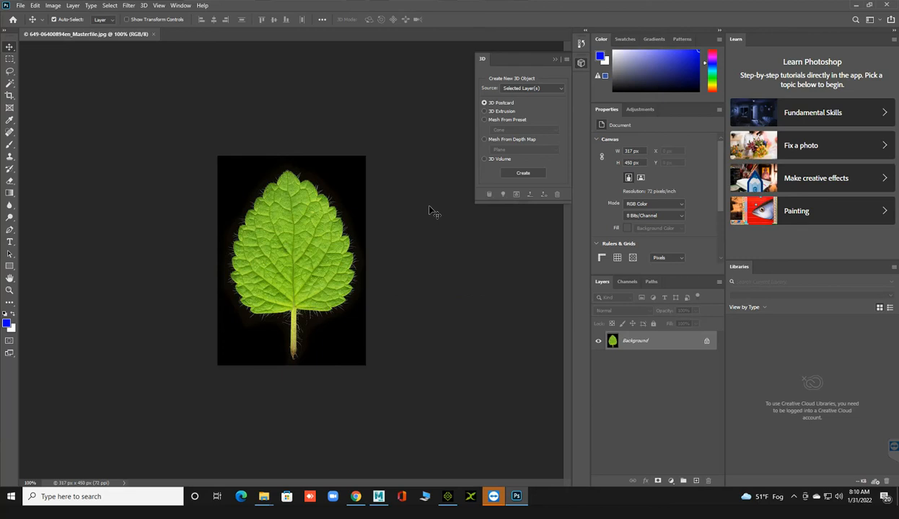
Switch to Photoshop, select the black background with the Magic Wand and invert the selection to the leaf
left_click(10, 83)
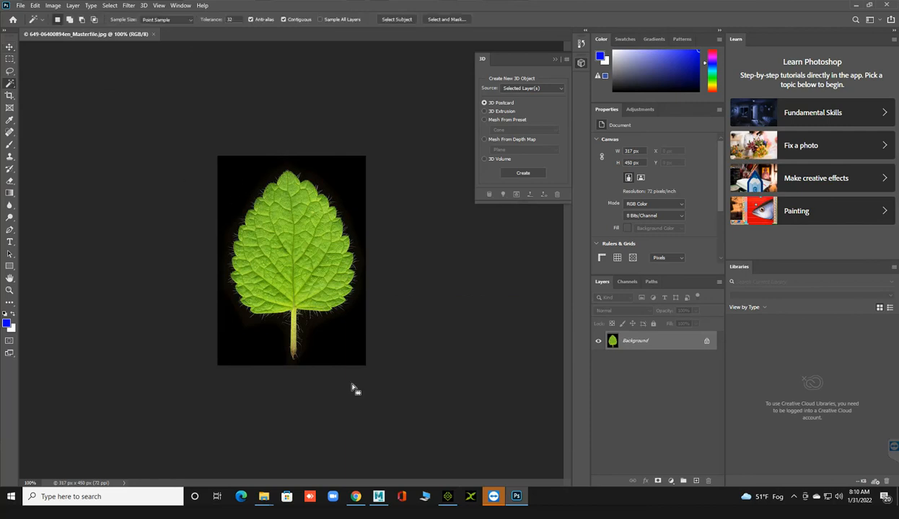
left_click(316, 283)
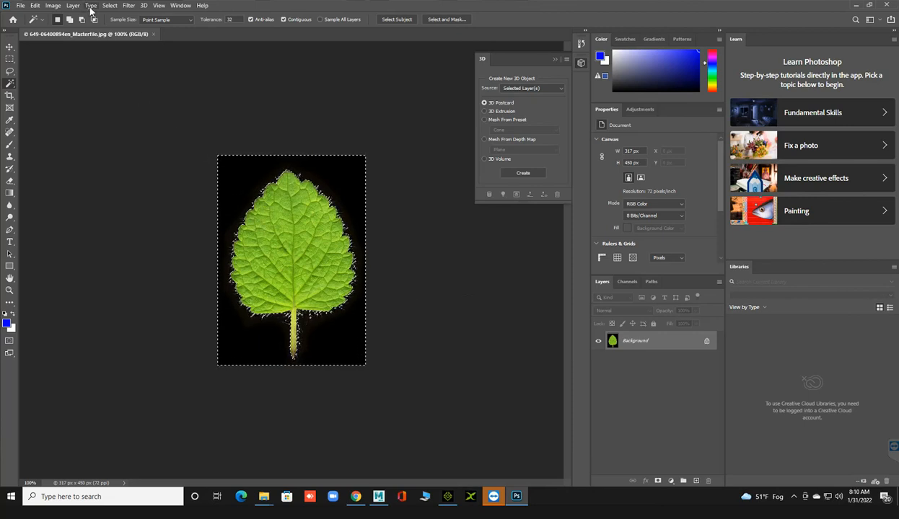
left_click(113, 6)
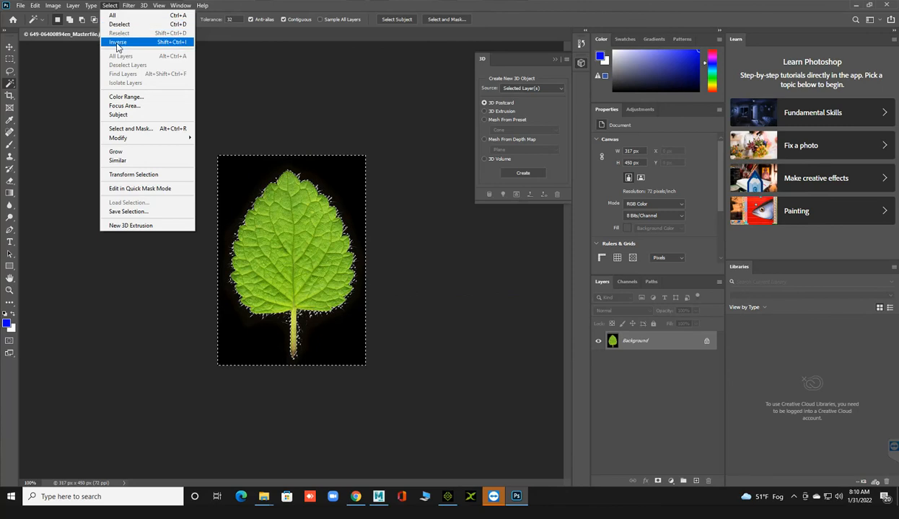
left_click(114, 41)
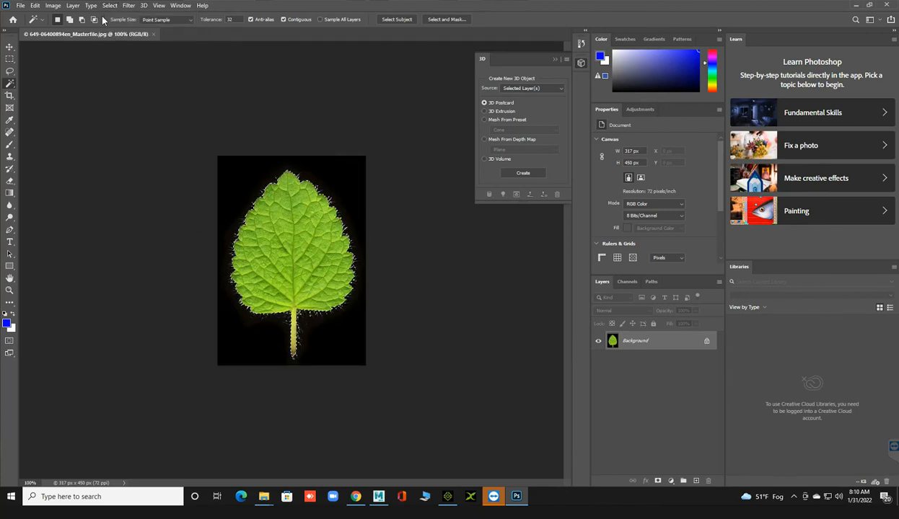
Fill the selected leaf with white (ffffff) in Normal mode at 100% opacity
left_click(35, 6)
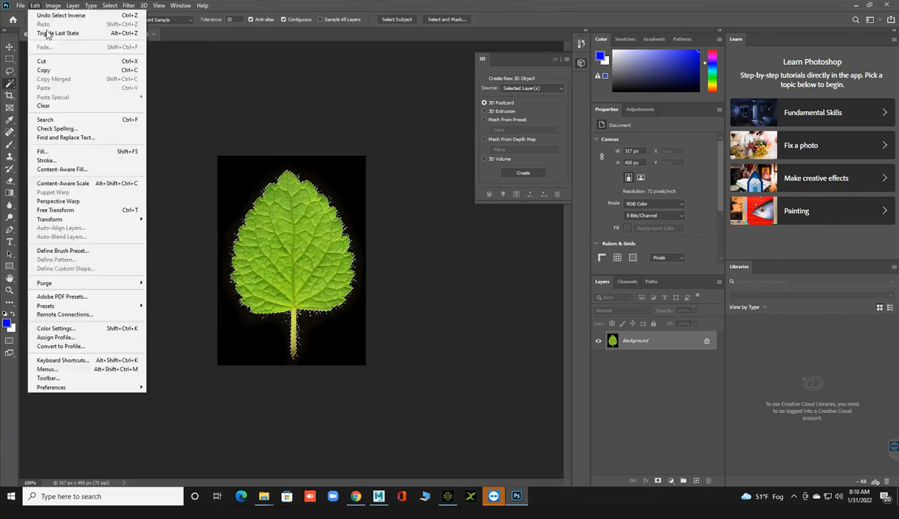
left_click(66, 151)
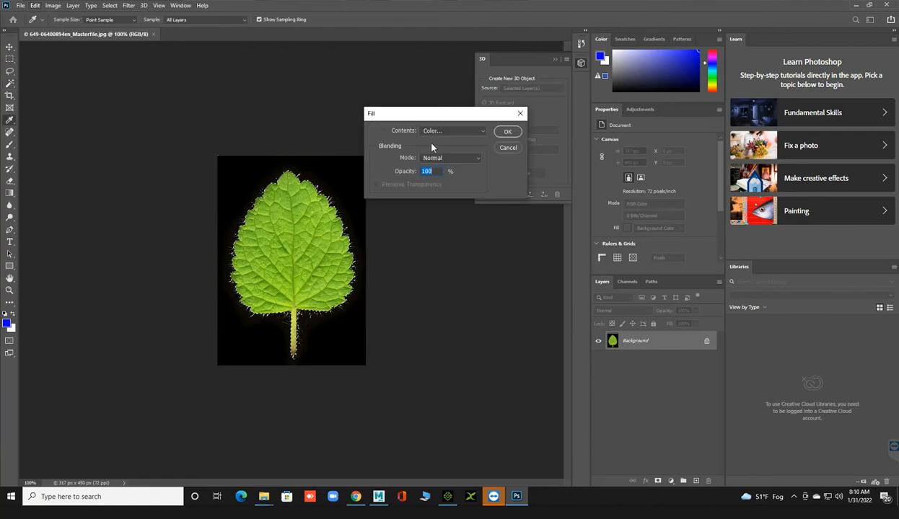
left_click(438, 133)
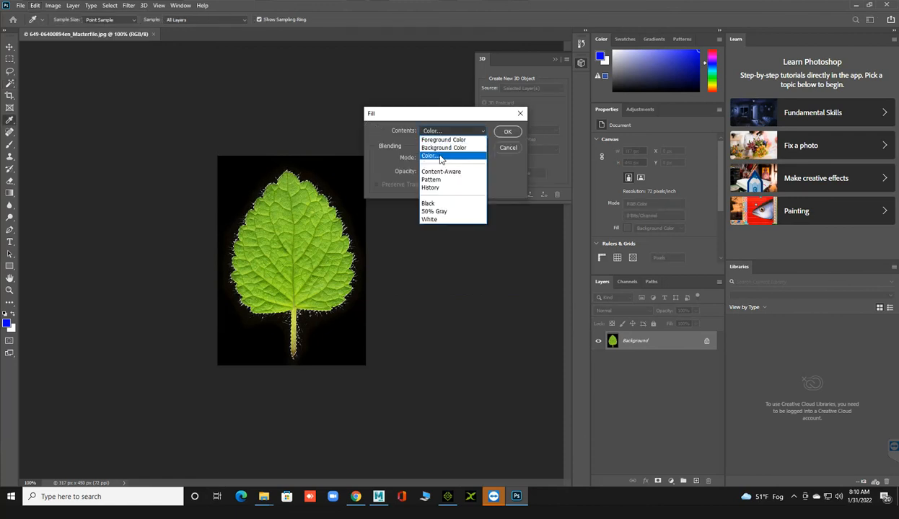
left_click(441, 155)
type("e2e2e2")
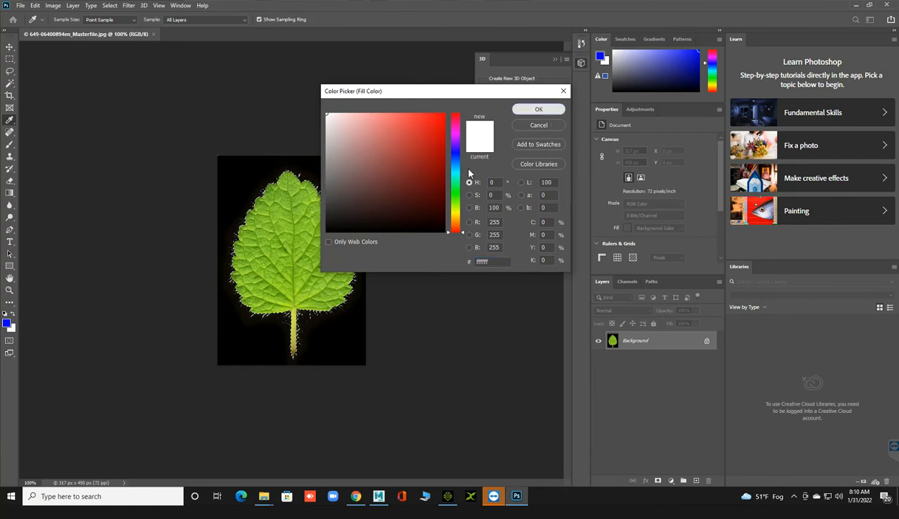
left_click(542, 112)
left_click(506, 132)
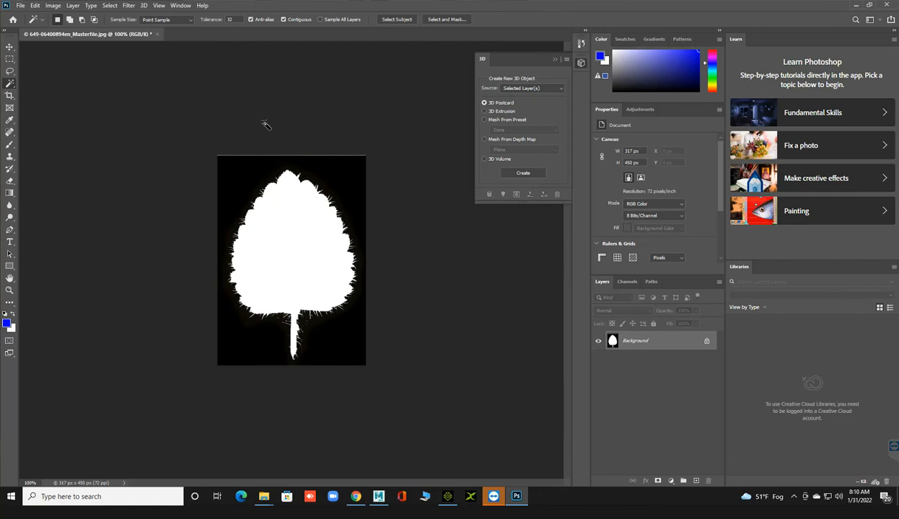
Save the white leaf image on the computer as a JPEG named opasity in the leaves folder, keeping quality 10 (Maximum)
left_click(21, 6)
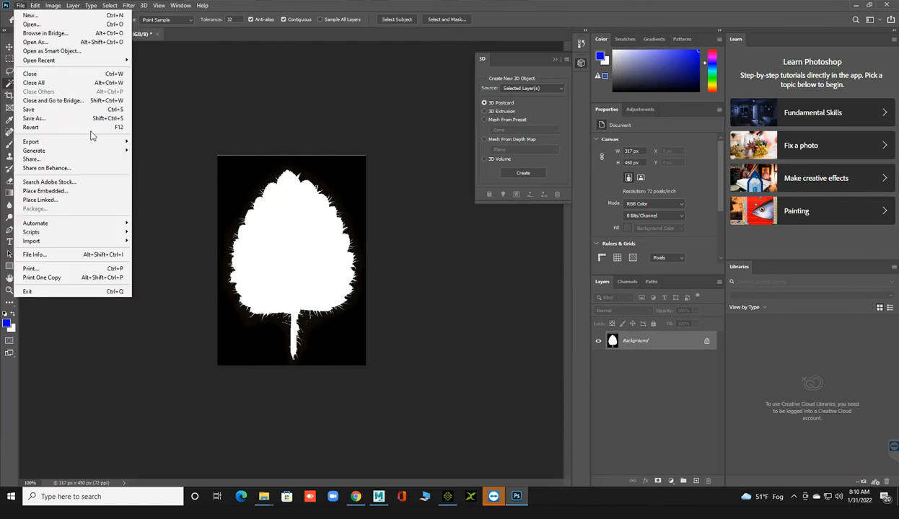
left_click(51, 118)
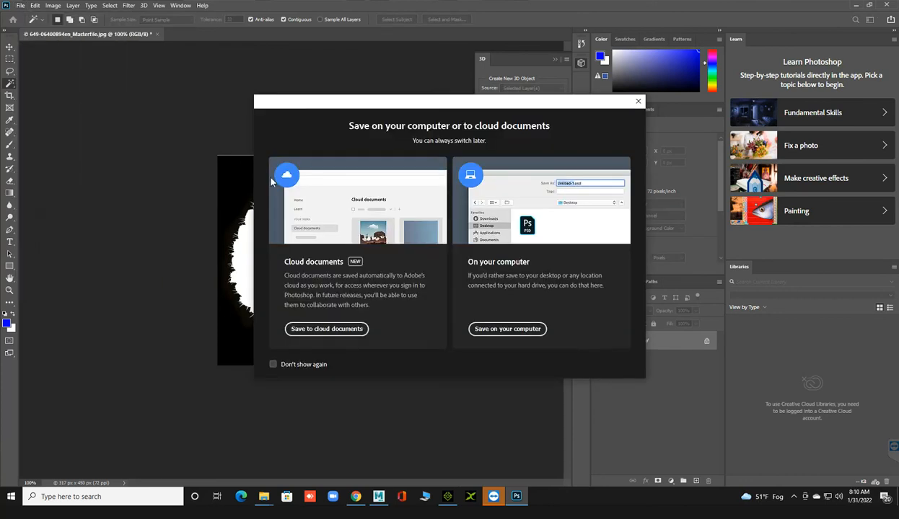
left_click(478, 329)
left_click(145, 217)
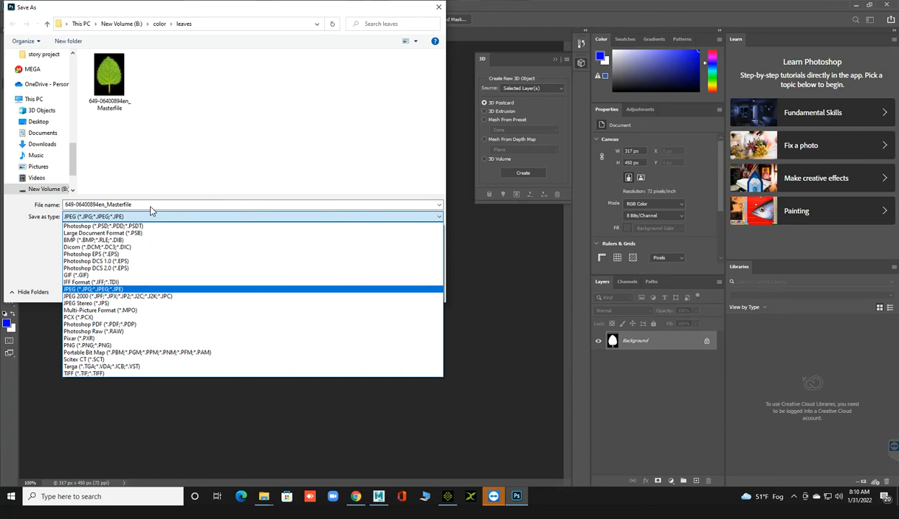
left_click(151, 206)
double_click(150, 207)
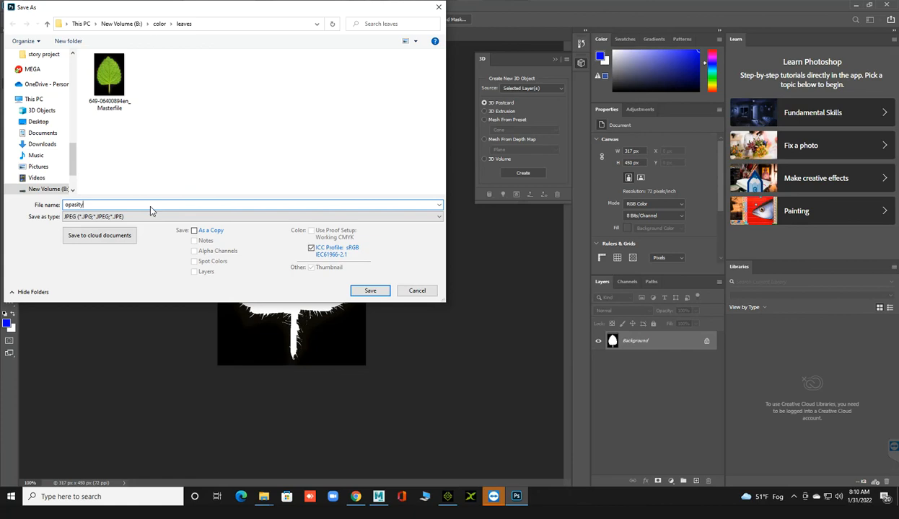
type("opasity")
key("Return")
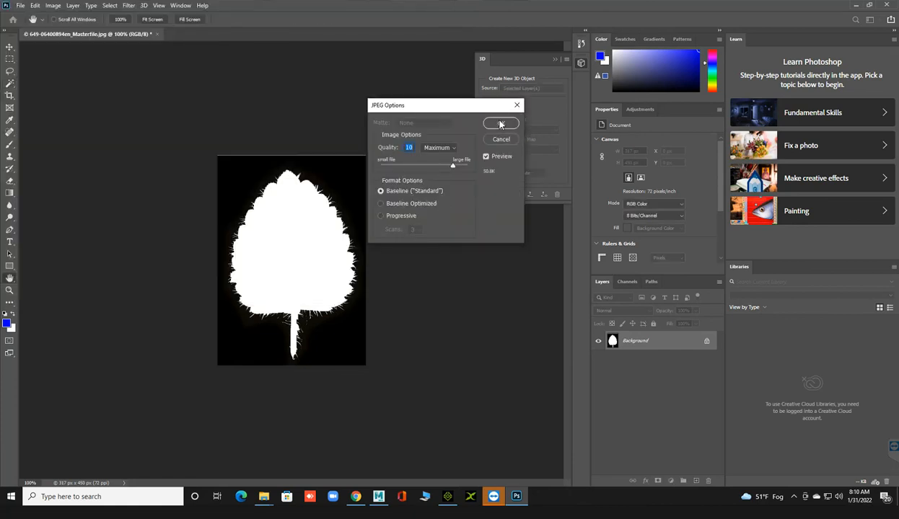
left_click(499, 125)
Switch to iClone and load the opasity image from the leaves folder inside the color folder as the Fall particle's Opacity texture
left_click(447, 496)
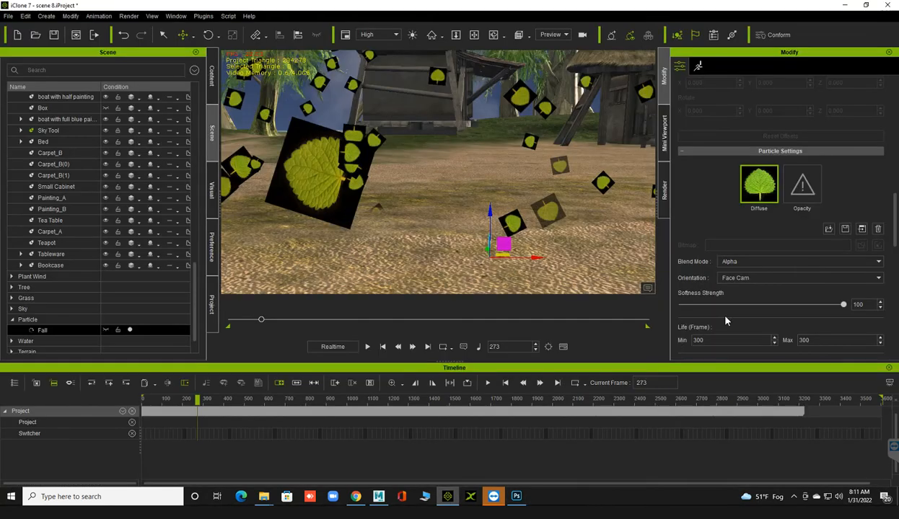
left_click(792, 189)
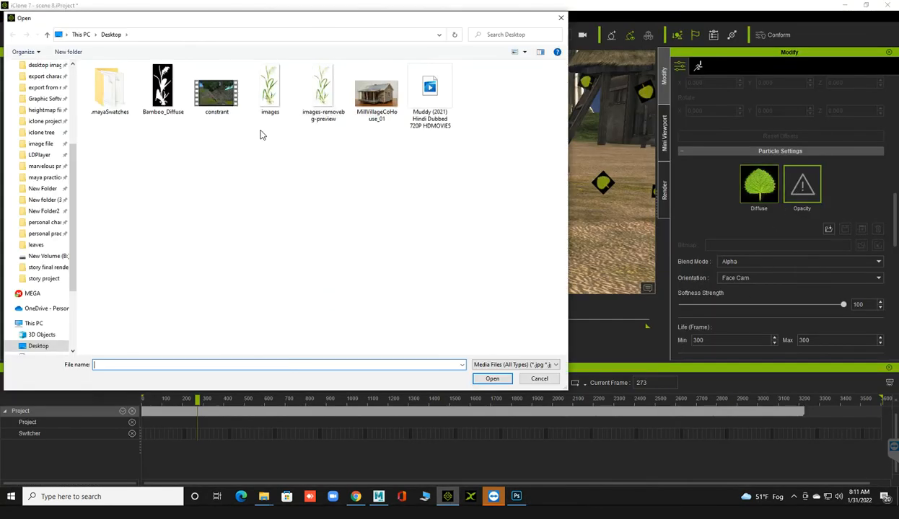
left_click(56, 258)
left_click(184, 178)
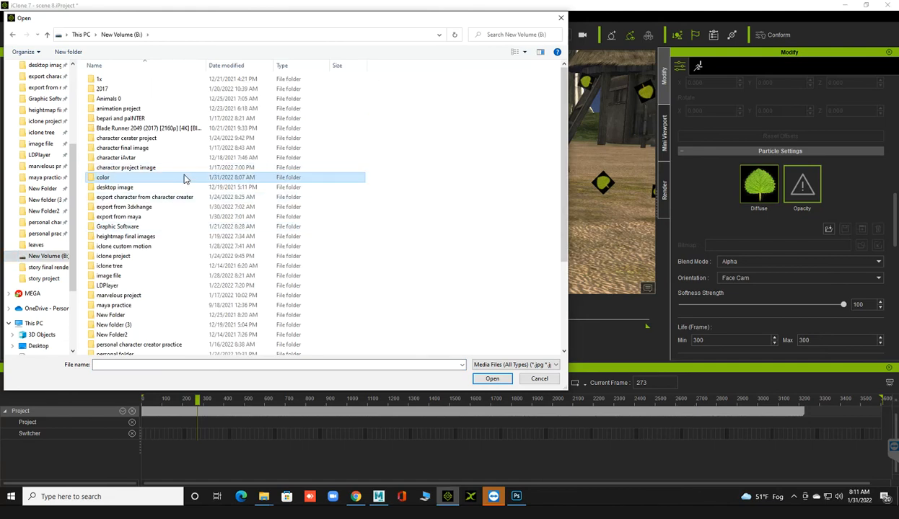
double_click(184, 178)
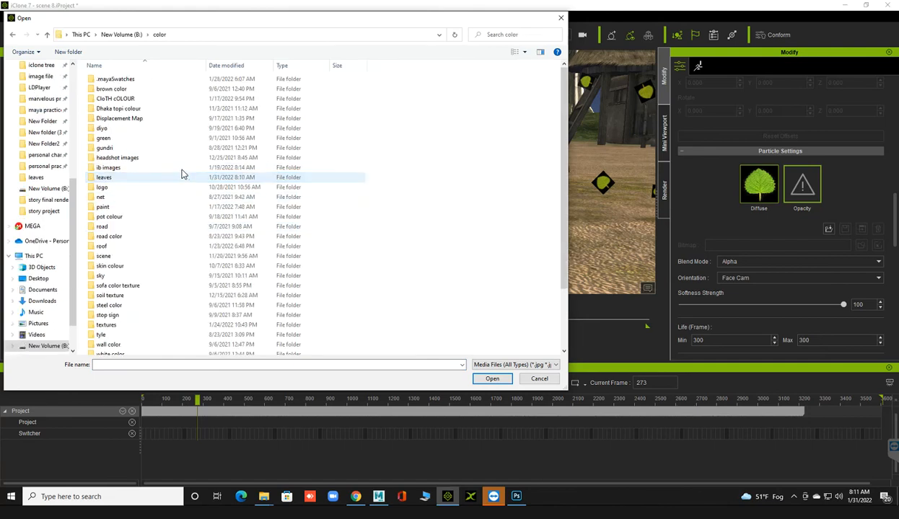
double_click(105, 178)
double_click(163, 92)
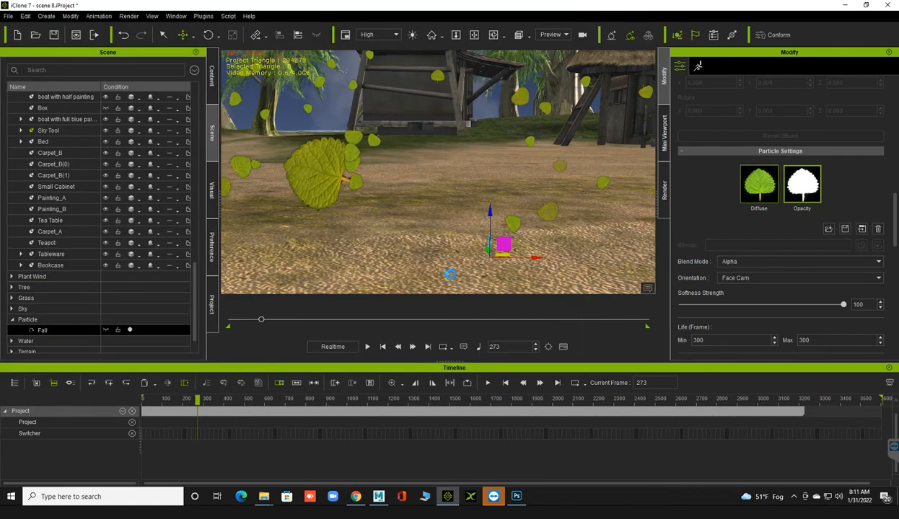
Play the scene to check the falling leaves and look through the particle's settings down to the Emitter Settings
key("space")
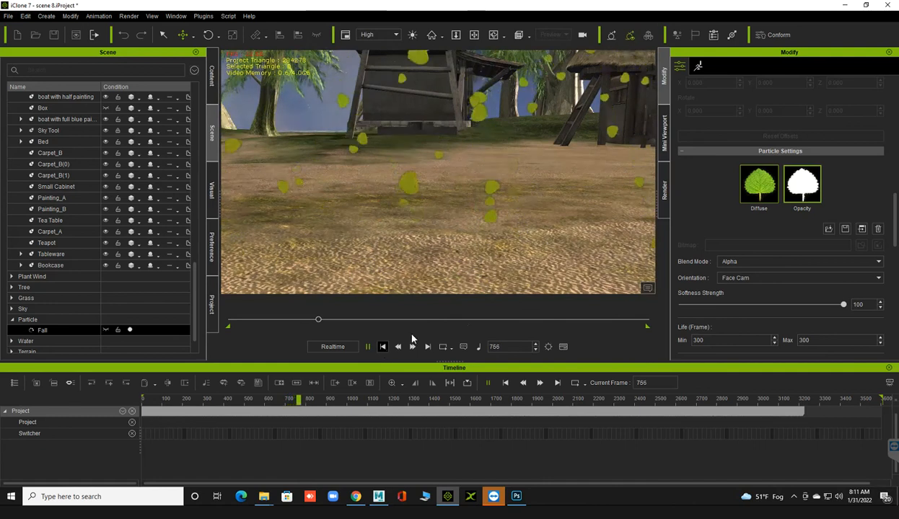
left_click_drag(844, 305, 862, 303)
scroll(790, 256, "down", 3)
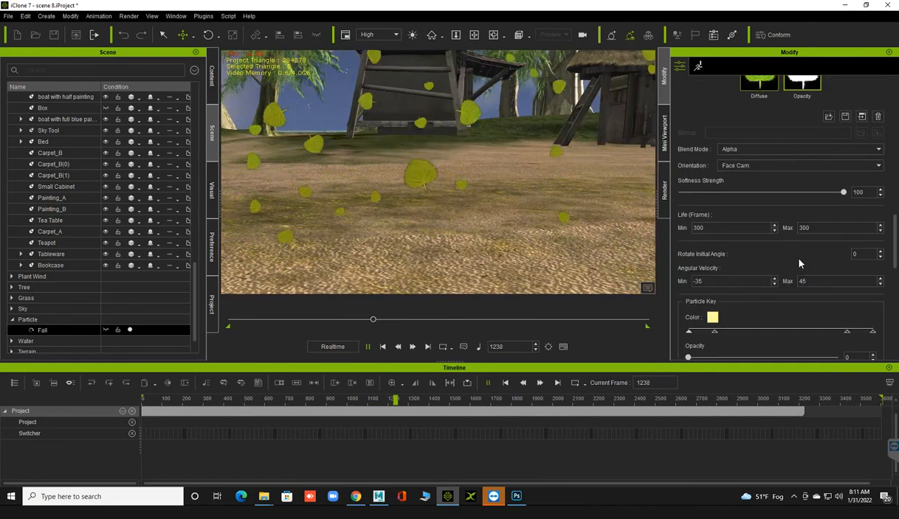
scroll(788, 258, "down", 2)
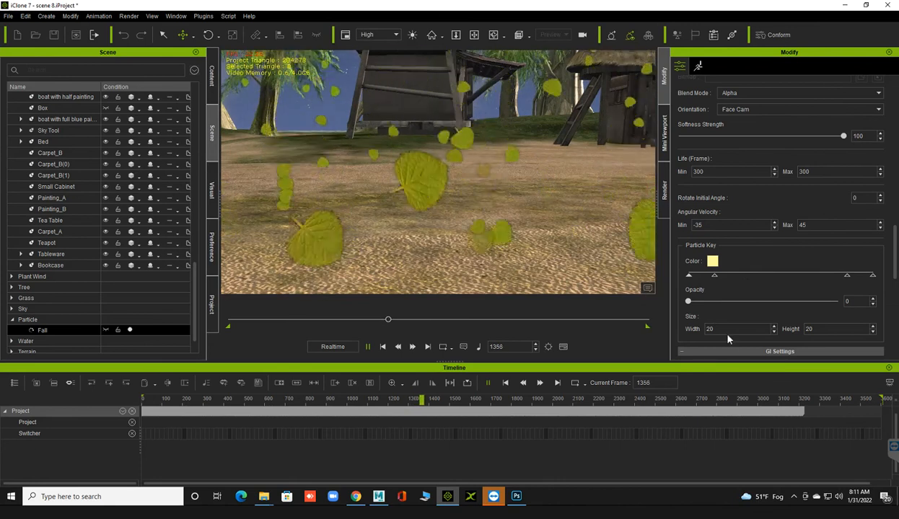
scroll(728, 335, "down", 1)
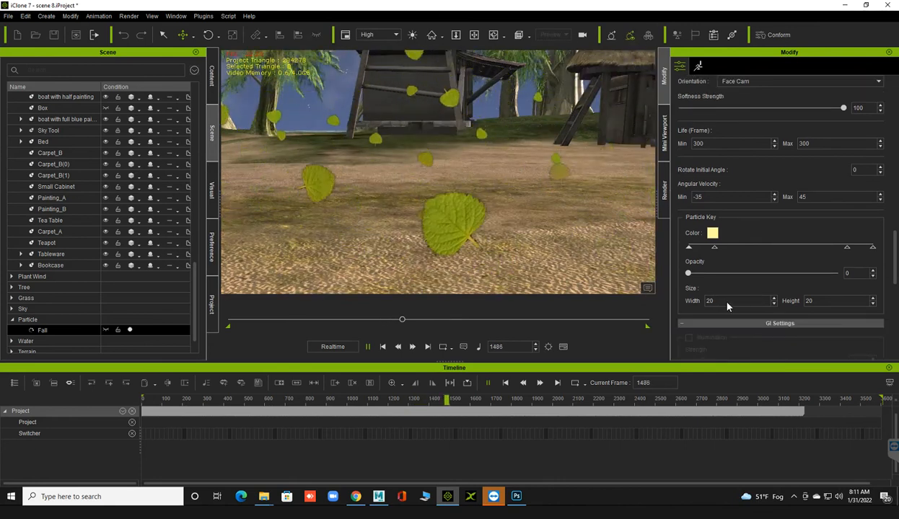
scroll(762, 314, "down", 8)
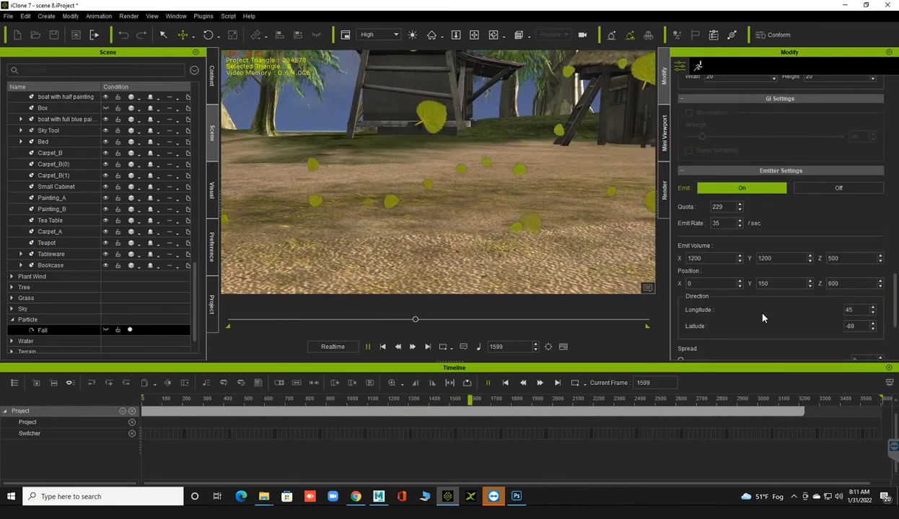
scroll(762, 316, "down", 1)
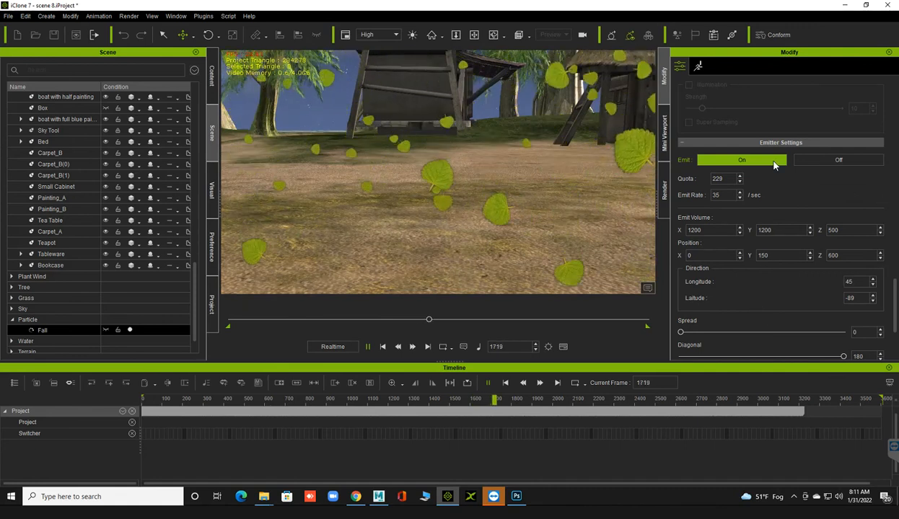
Try an Emit Rate of 2 per second with a Quota of 2 and of 10, and replay the scene from the start
double_click(718, 179)
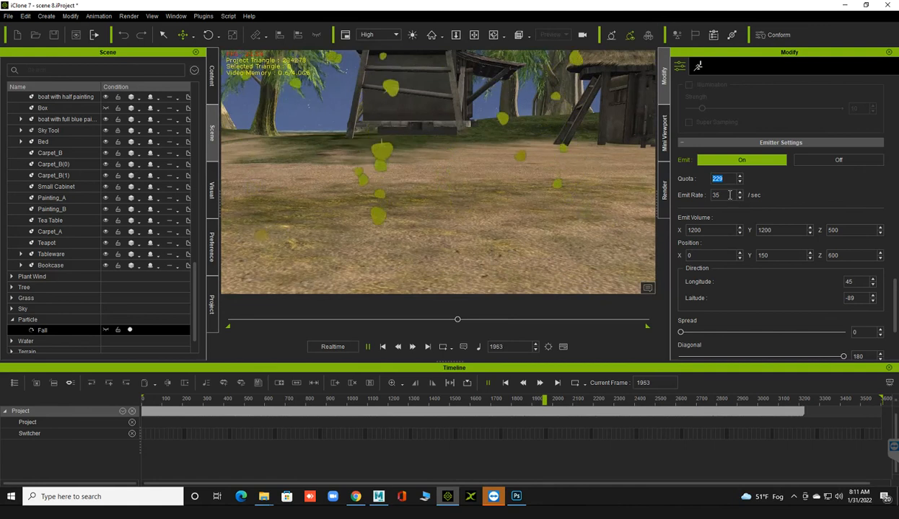
double_click(716, 195)
type("2")
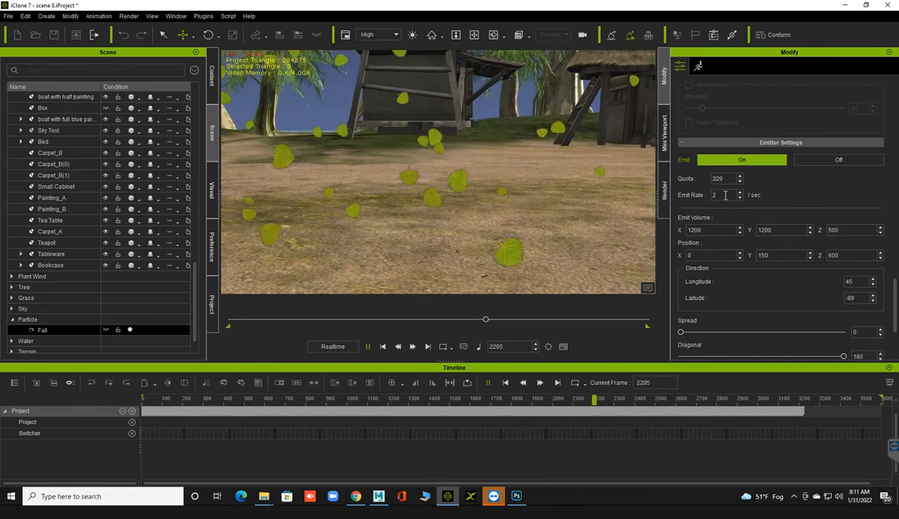
left_click_drag(712, 179, 754, 182)
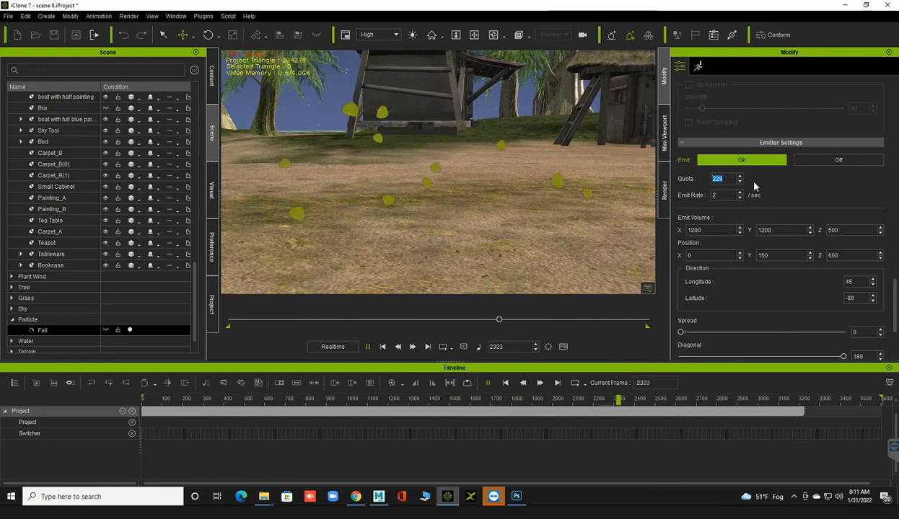
type("2")
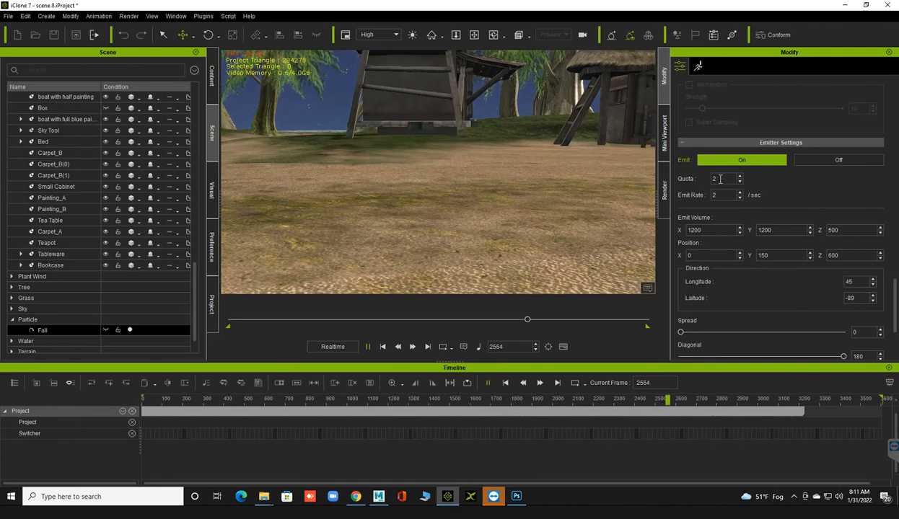
double_click(718, 181)
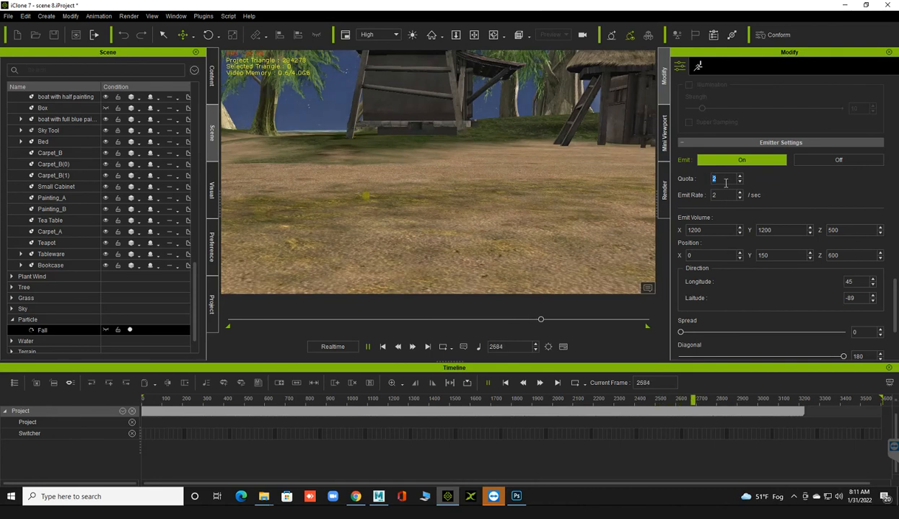
type("10")
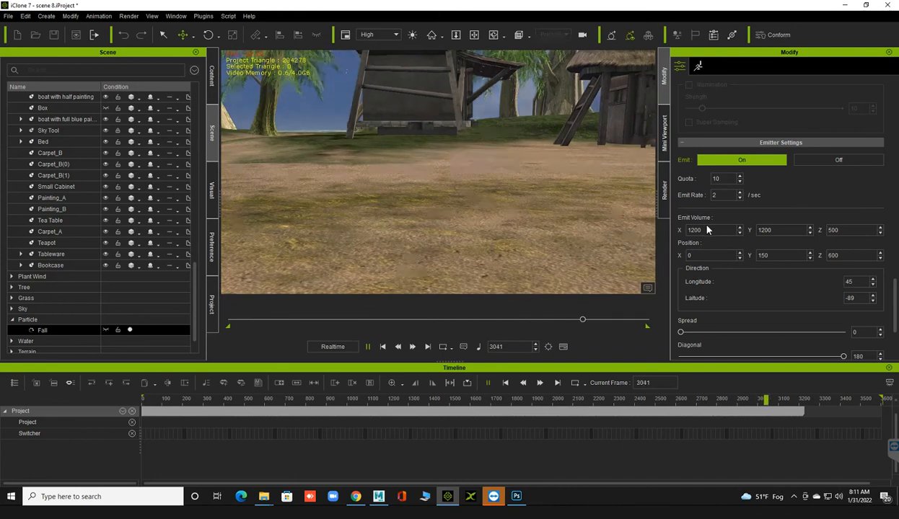
left_click(385, 349)
key("space")
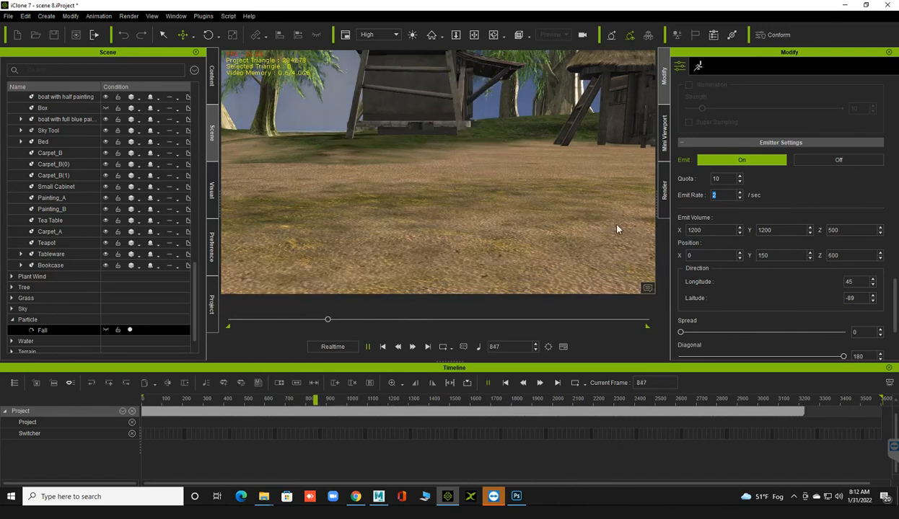
Set the Fall particle's emitter Quota to 200 and its Emit Rate to 50 per second
left_click_drag(723, 179, 684, 173)
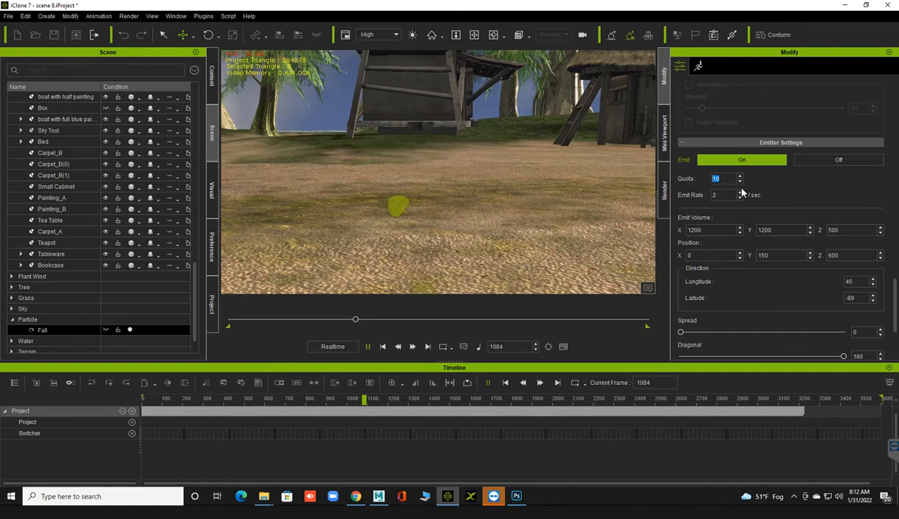
type("200")
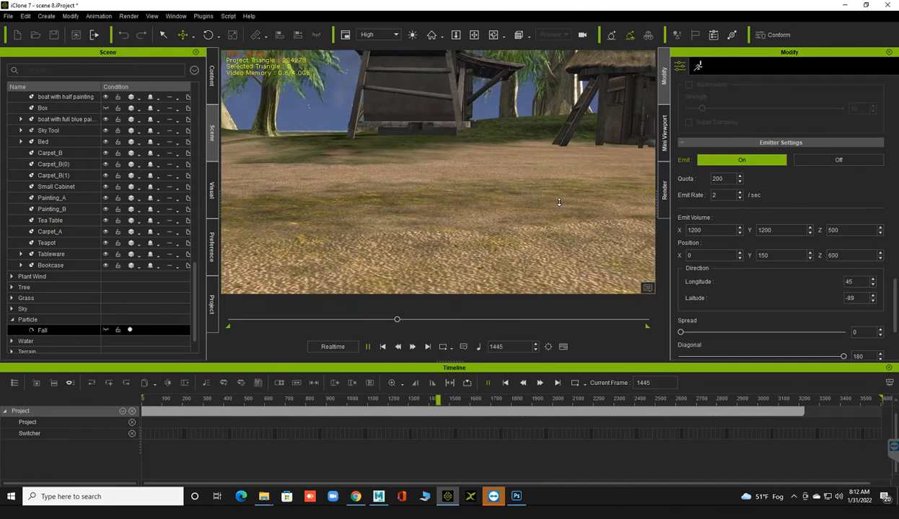
left_click_drag(728, 197, 677, 194)
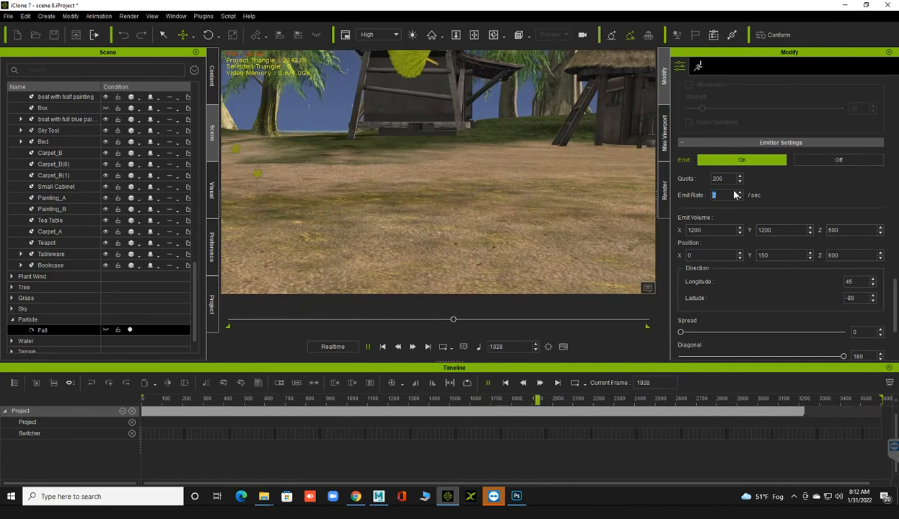
type("50")
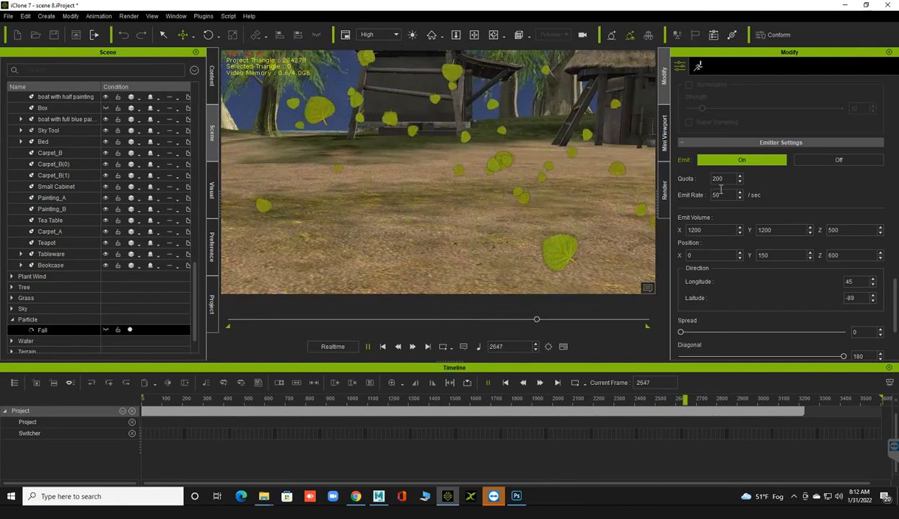
Return the animation to its first frame and delete the Fall particle from the scene
left_click(383, 346)
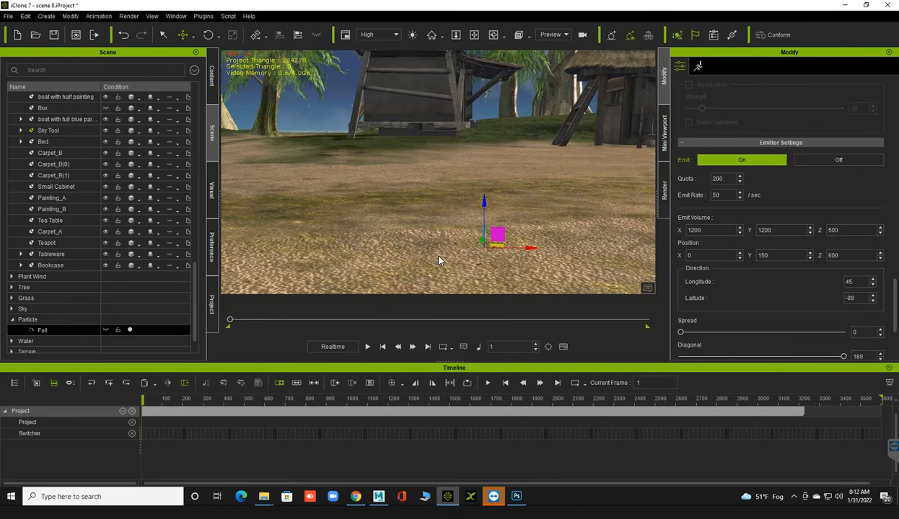
key("Delete")
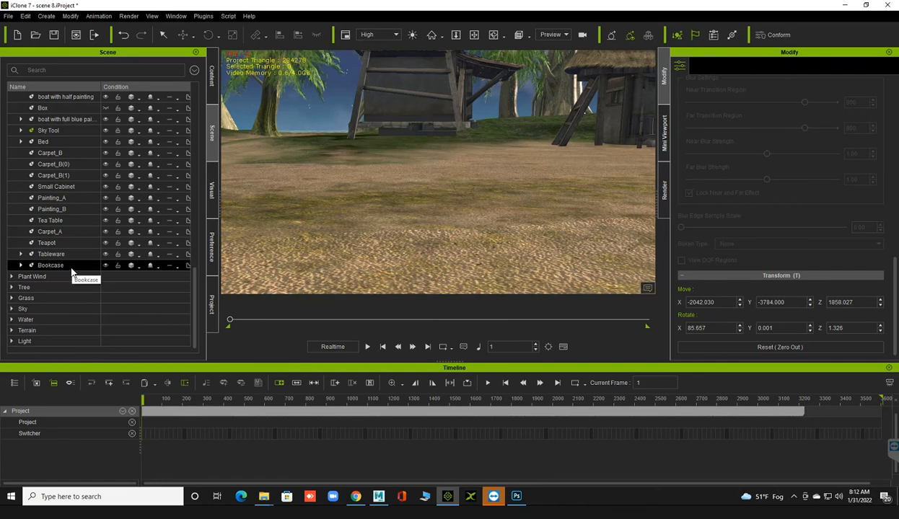
scroll(69, 263, "up", 3)
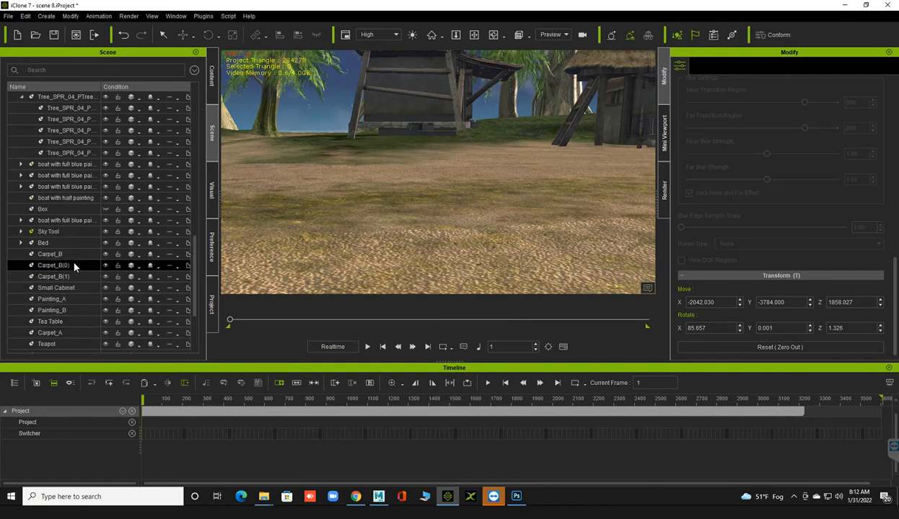
scroll(72, 216, "up", 8)
Pull the camera back to review the whole village with its huts, trees and flowers
right_click_drag(524, 187, 522, 254, "alt")
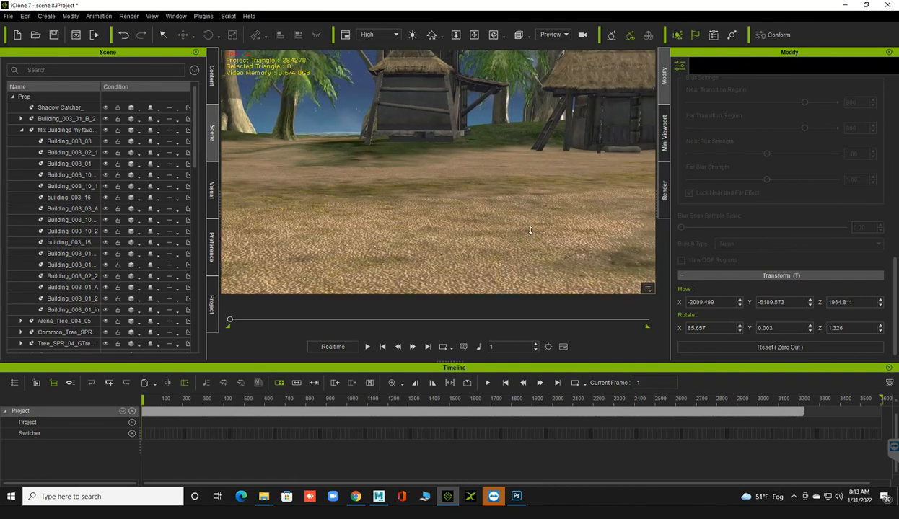
scroll(532, 238, "down", 3)
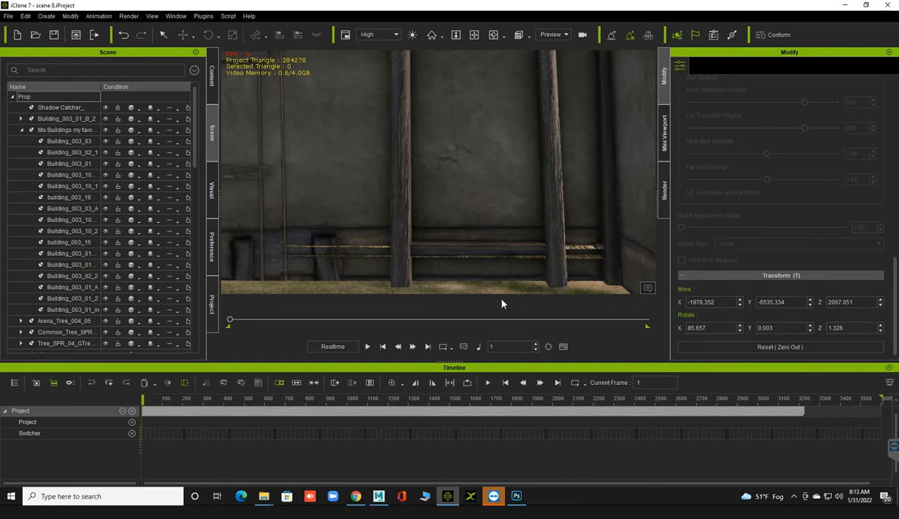
scroll(475, 203, "down", 8)
scroll(476, 209, "down", 8)
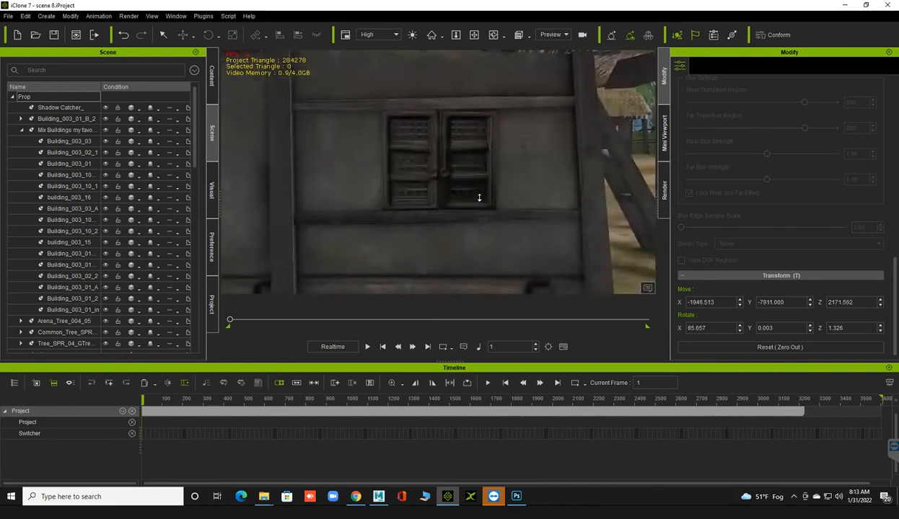
scroll(481, 202, "down", 8)
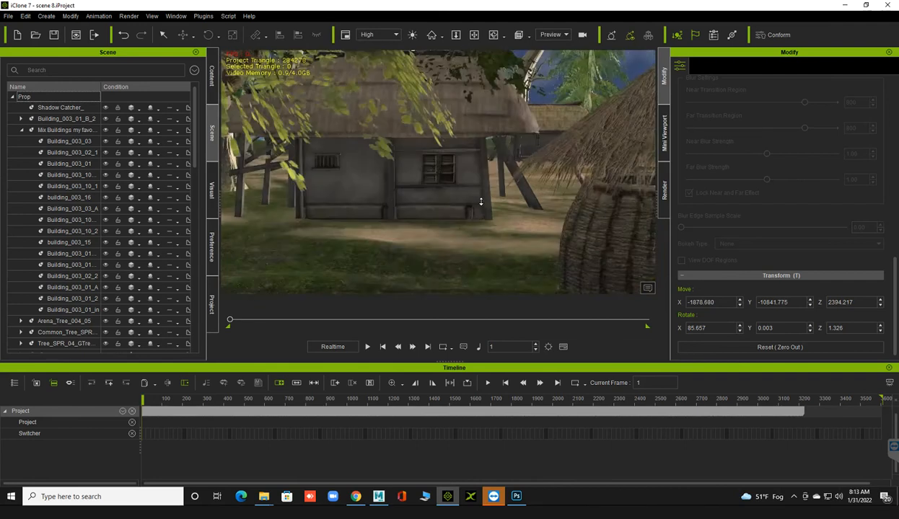
scroll(504, 181, "down", 5)
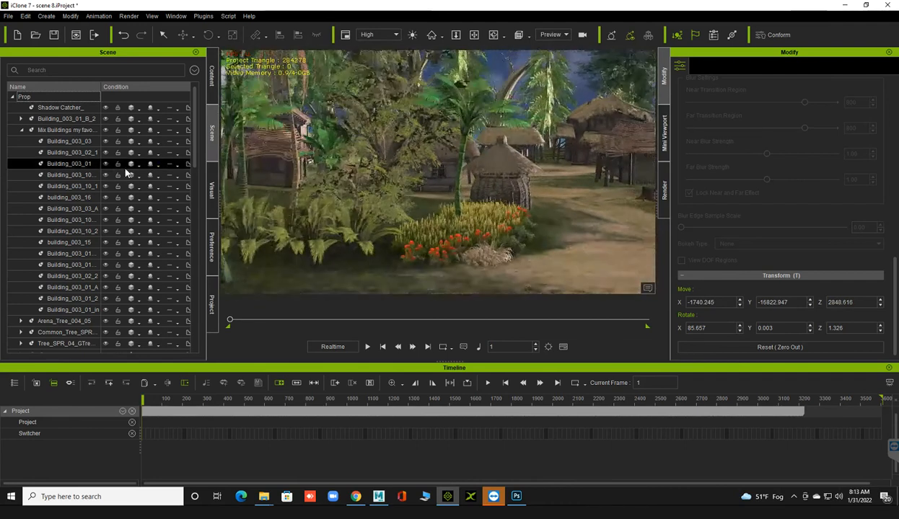
Select the Painting_A prop from the scene's objects and bring the camera to it inside the hut
right_click_drag(477, 198, 420, 231)
scroll(81, 204, "down", 15)
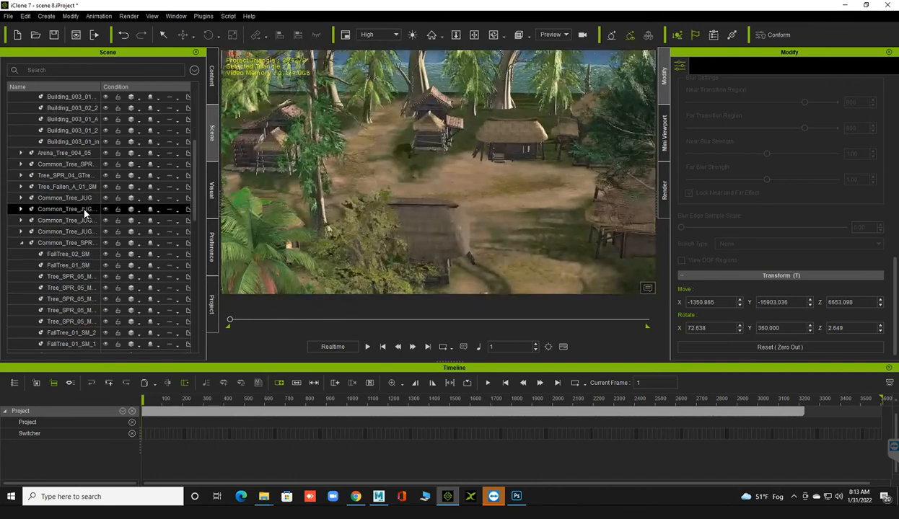
left_click(68, 199)
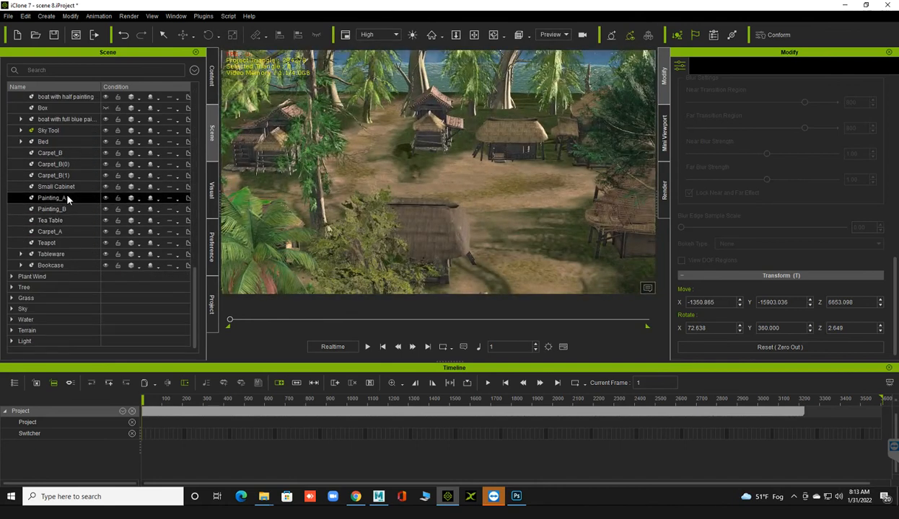
left_click(430, 34)
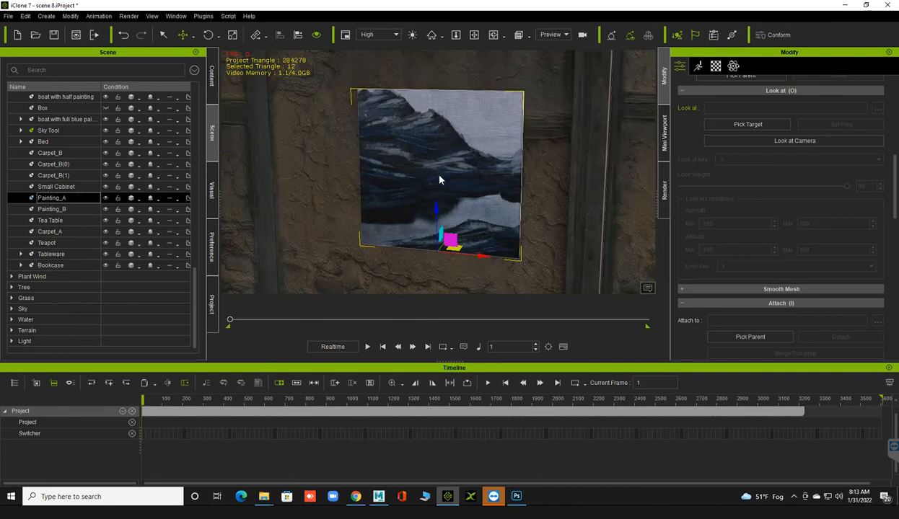
Back the camera out of the hut and face its open doorway to examine the furnished interior
scroll(421, 185, "down", 5)
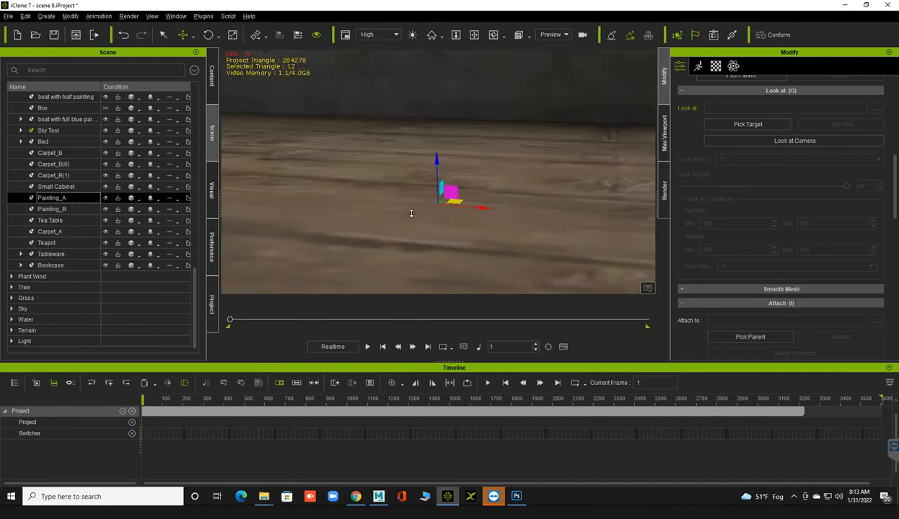
scroll(447, 239, "down", 5)
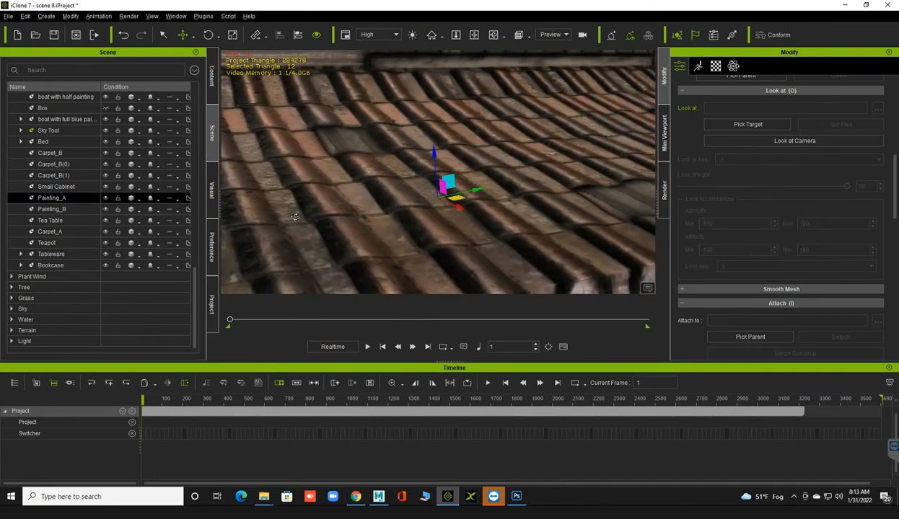
scroll(443, 231, "down", 5)
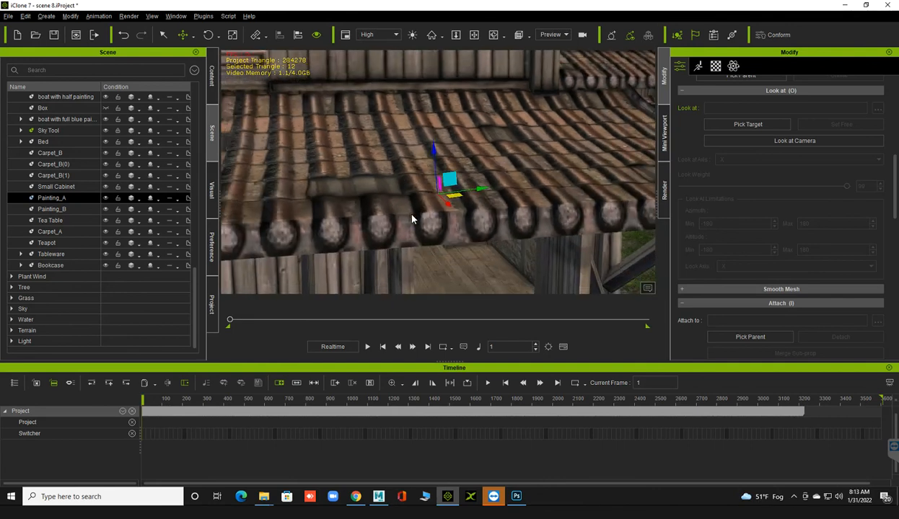
middle_click_drag(415, 163, 414, 222)
right_click_drag(393, 207, 359, 212)
scroll(375, 212, "up", 1)
middle_click_drag(375, 212, 387, 215)
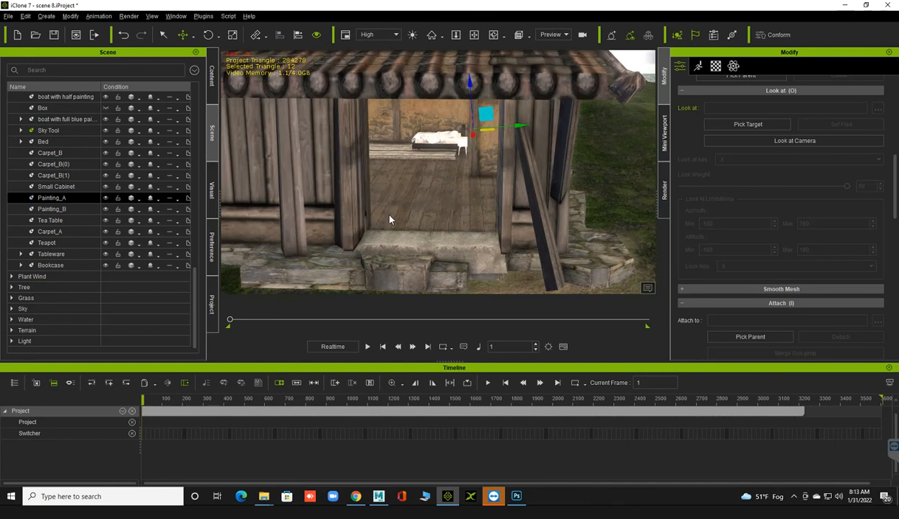
right_click_drag(390, 215, 373, 215)
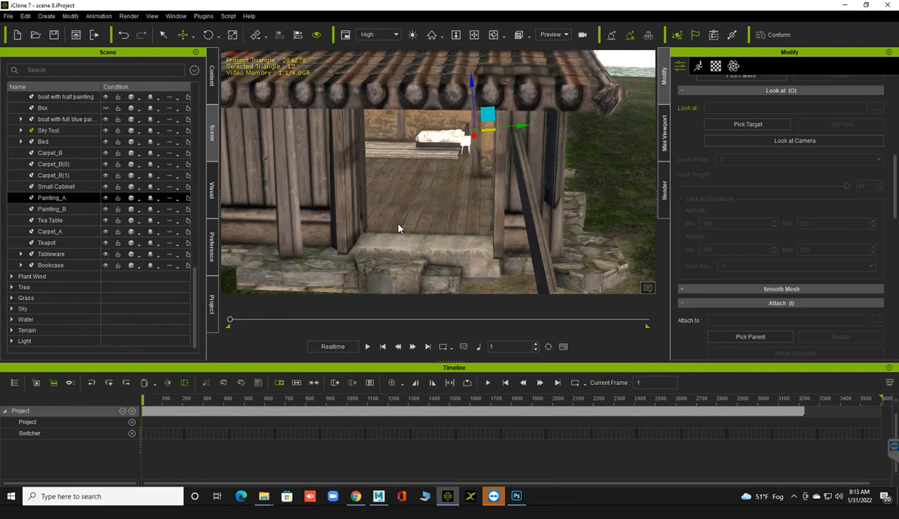
Place the gaaule2 avatar from the custom "bepar and painter" collection on the hut's floor near the bed
left_click(213, 88)
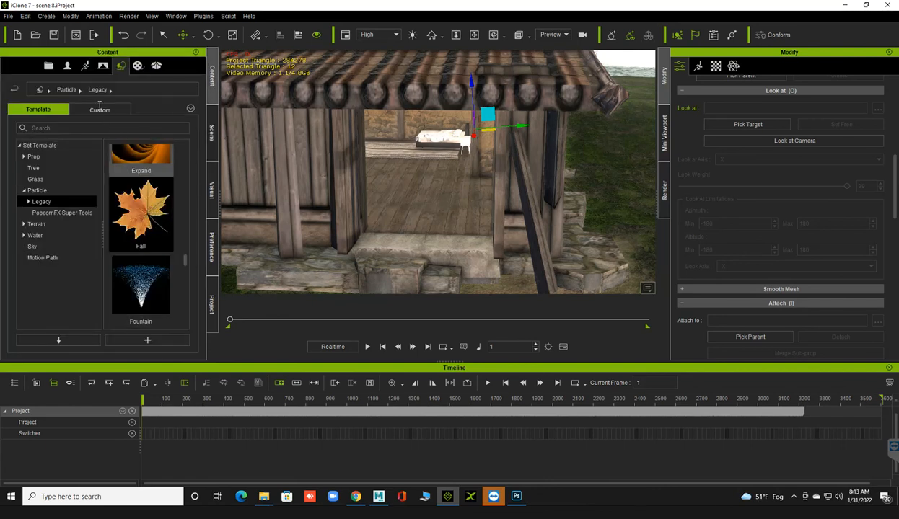
left_click(65, 67)
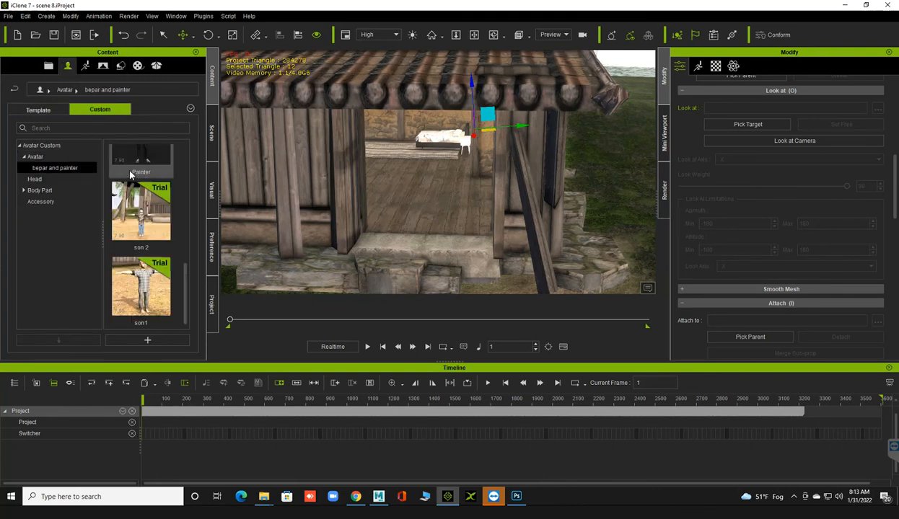
scroll(162, 223, "up", 3)
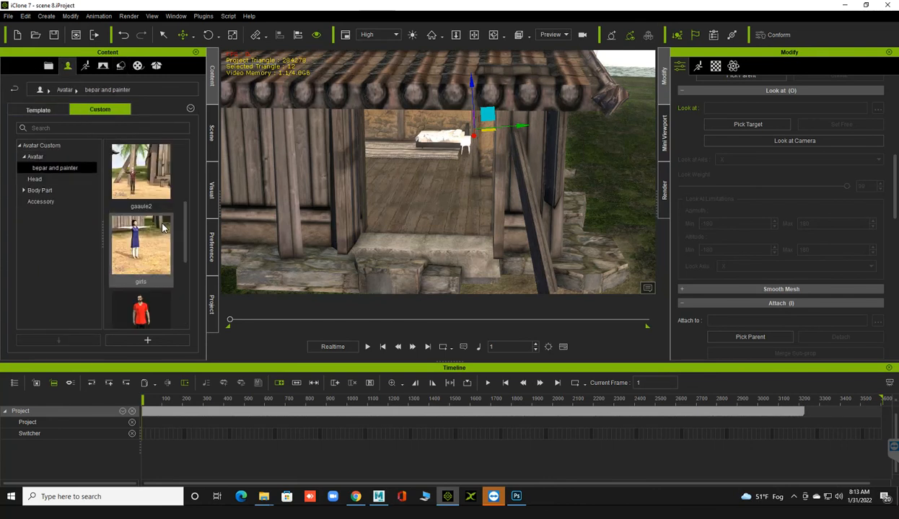
left_click_drag(473, 188, 440, 183)
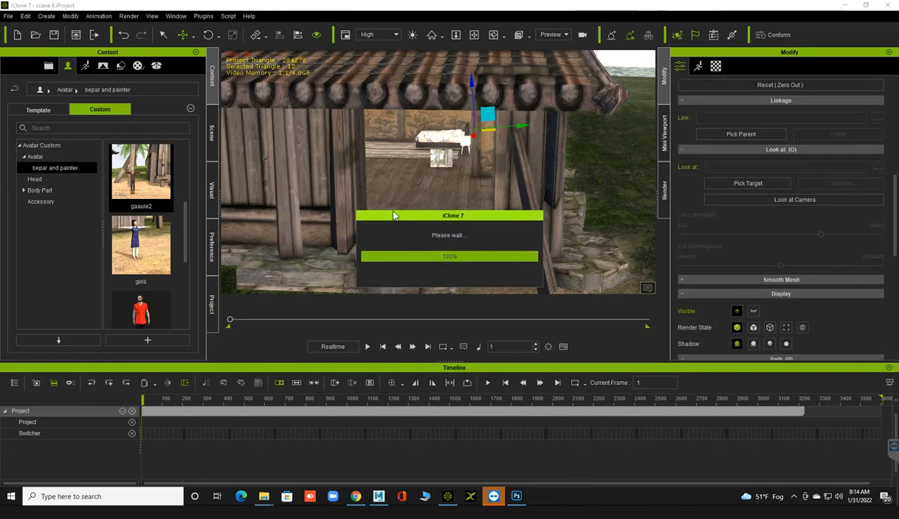
scroll(422, 184, "up", 2)
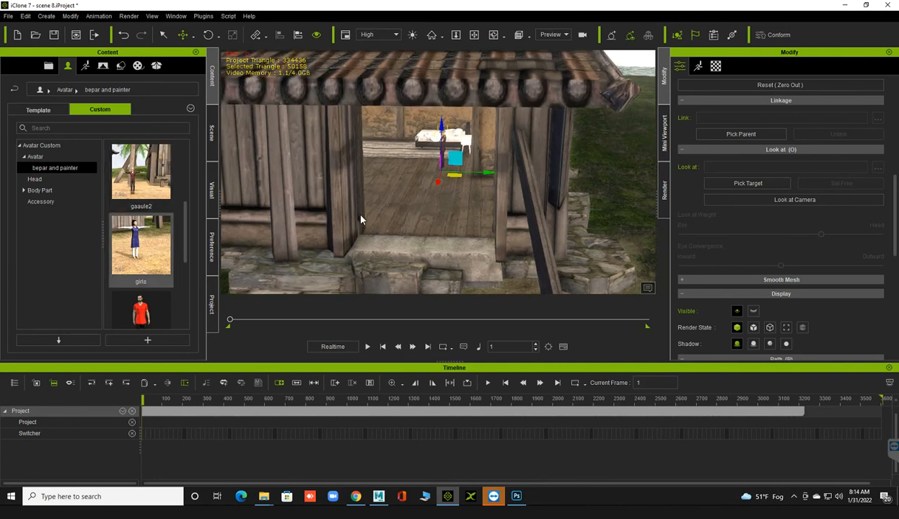
Add the girls avatar, align it to the gaaule2 avatar on X, Y and Z by pivot, and move it aside on the hut floor
double_click(137, 252)
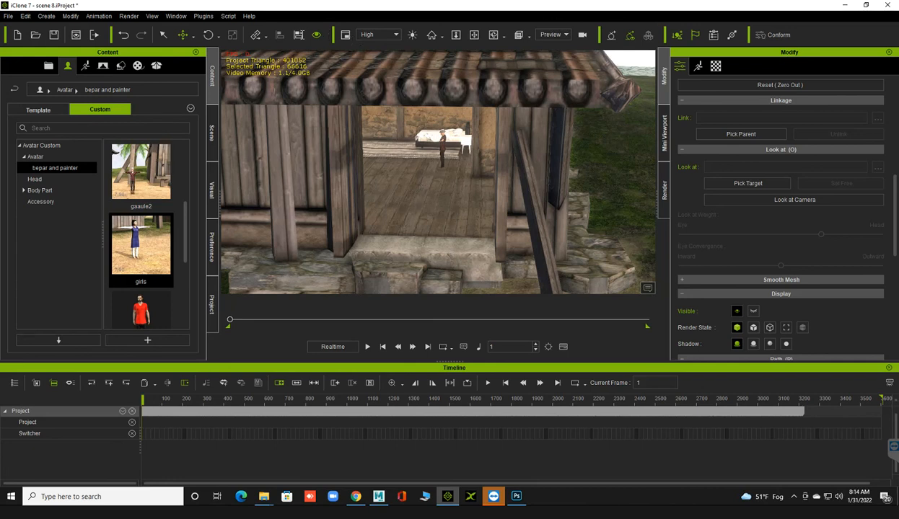
left_click(445, 144)
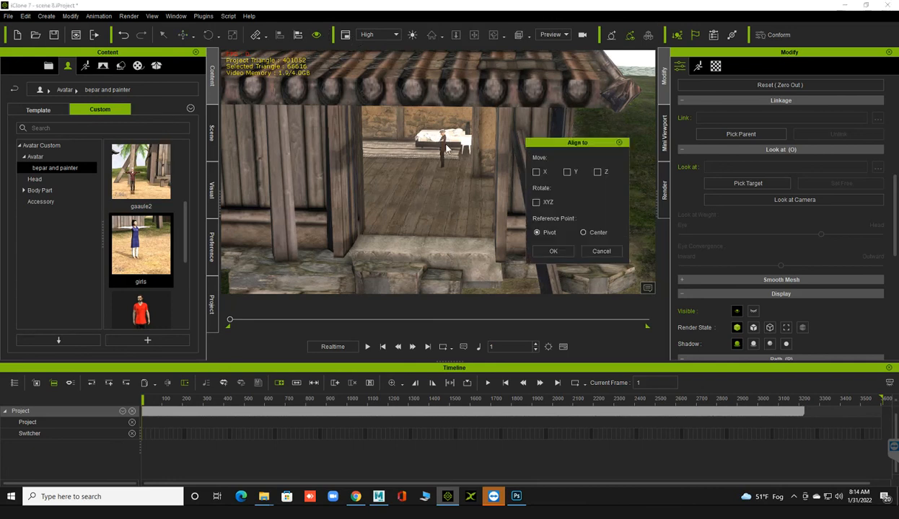
left_click(597, 172)
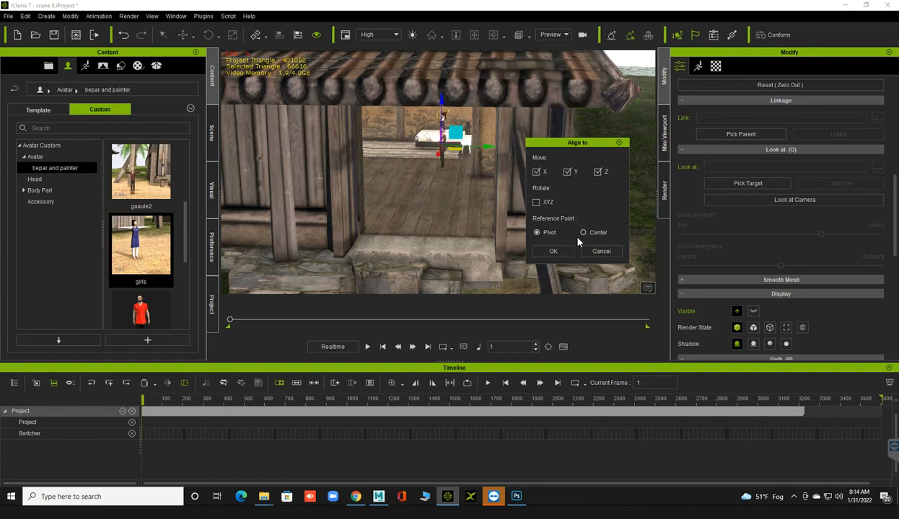
left_click(553, 251)
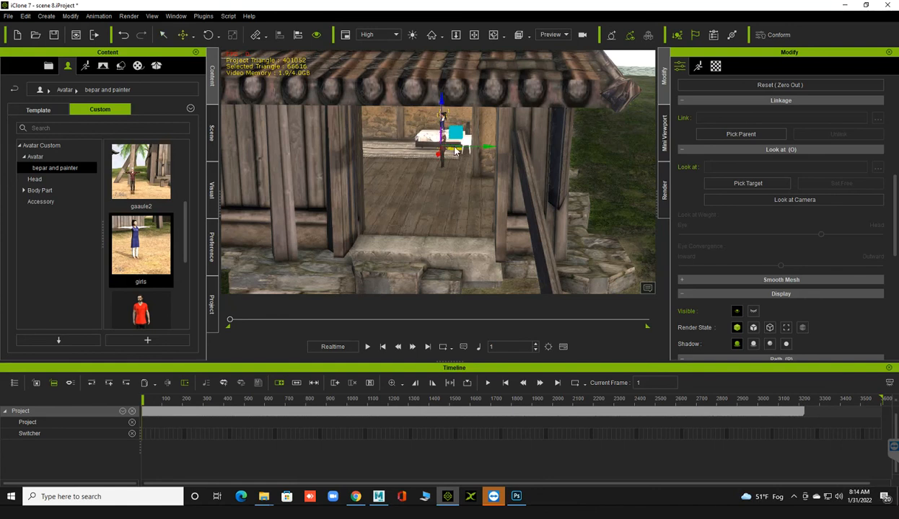
mouse_move(414, 174)
left_mouse_down()
mouse_move(392, 172)
mouse_move(442, 182)
mouse_move(442, 192)
mouse_move(422, 176)
mouse_move(401, 182)
left_mouse_up()
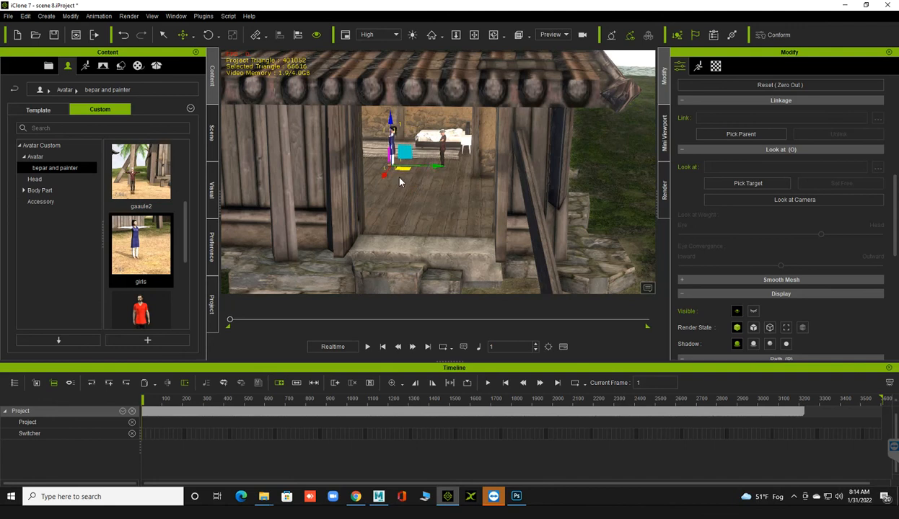
Place the gaaule avatar from the same custom collection on the hut floor, between the doorway and the other two avatars
scroll(165, 225, "down", 3)
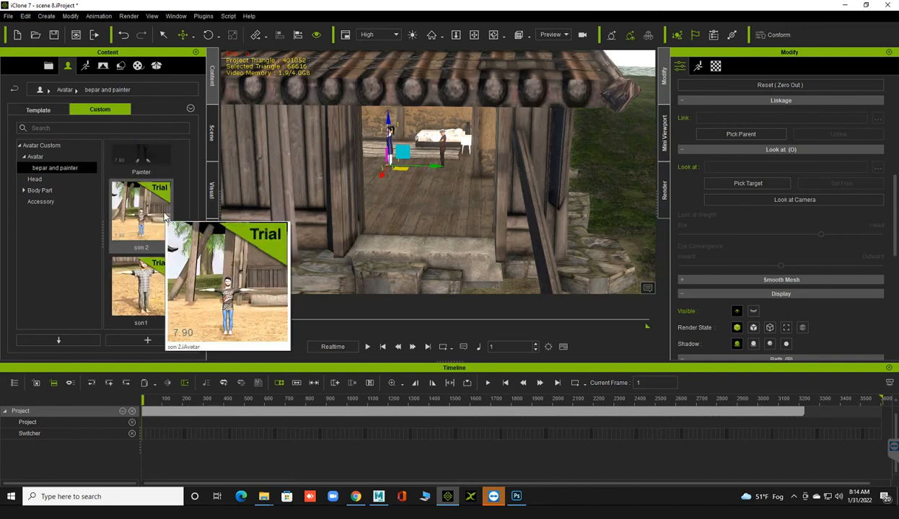
scroll(165, 217, "up", 5)
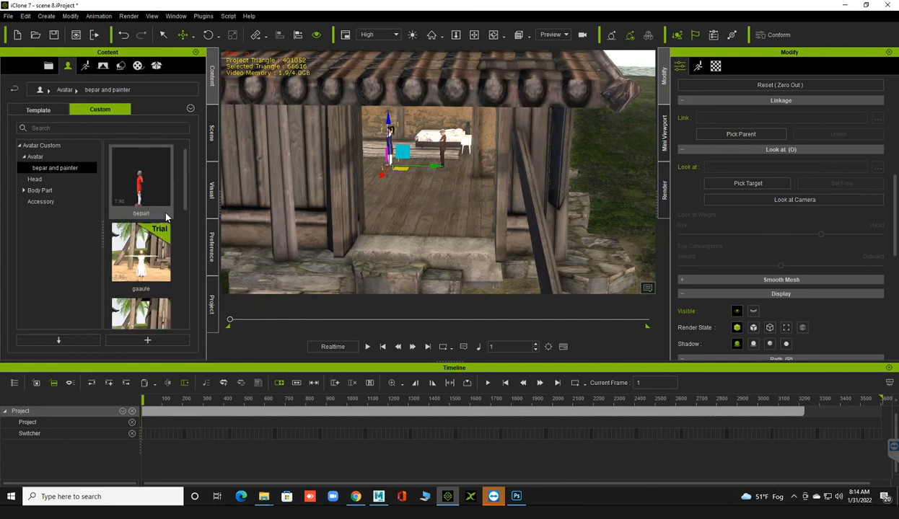
left_click_drag(141, 252, 449, 202)
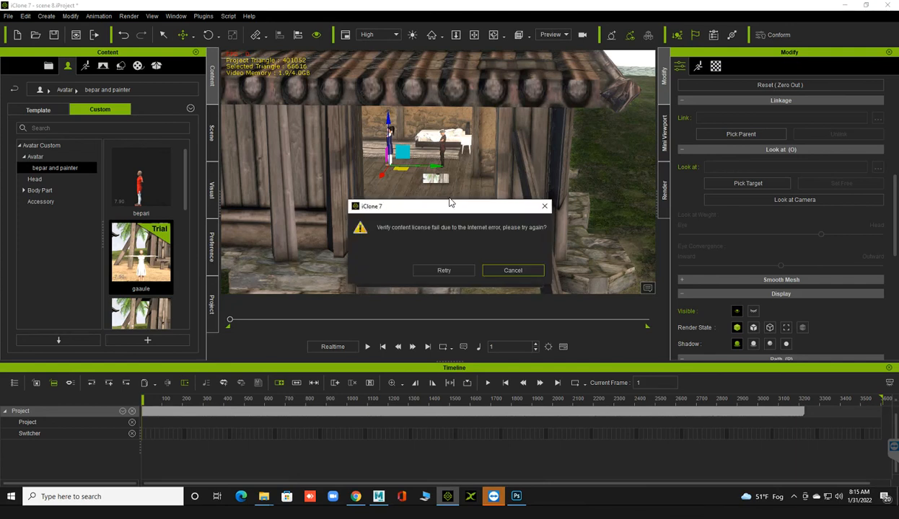
left_click(505, 271)
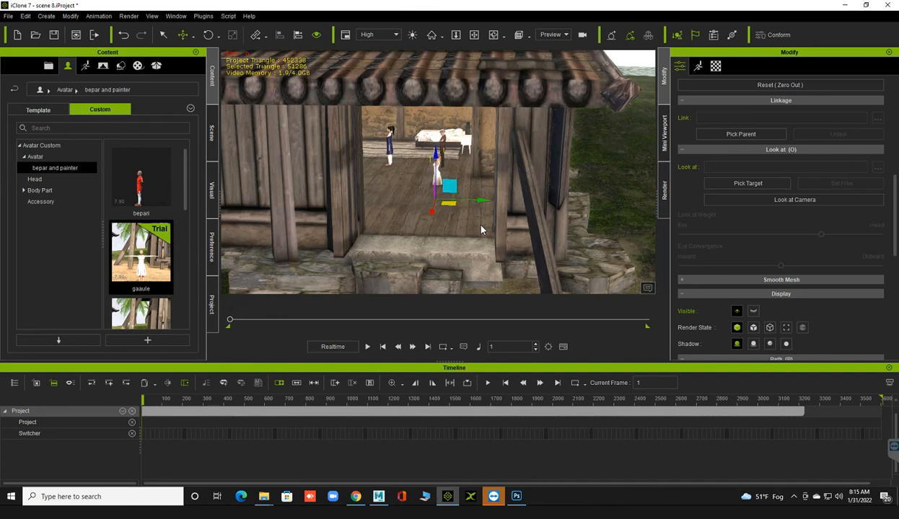
middle_click_drag(377, 205, 385, 179)
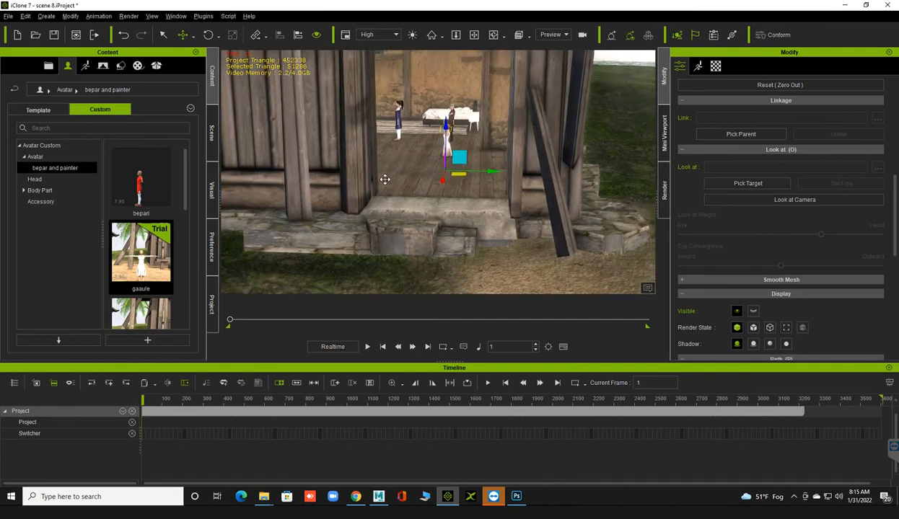